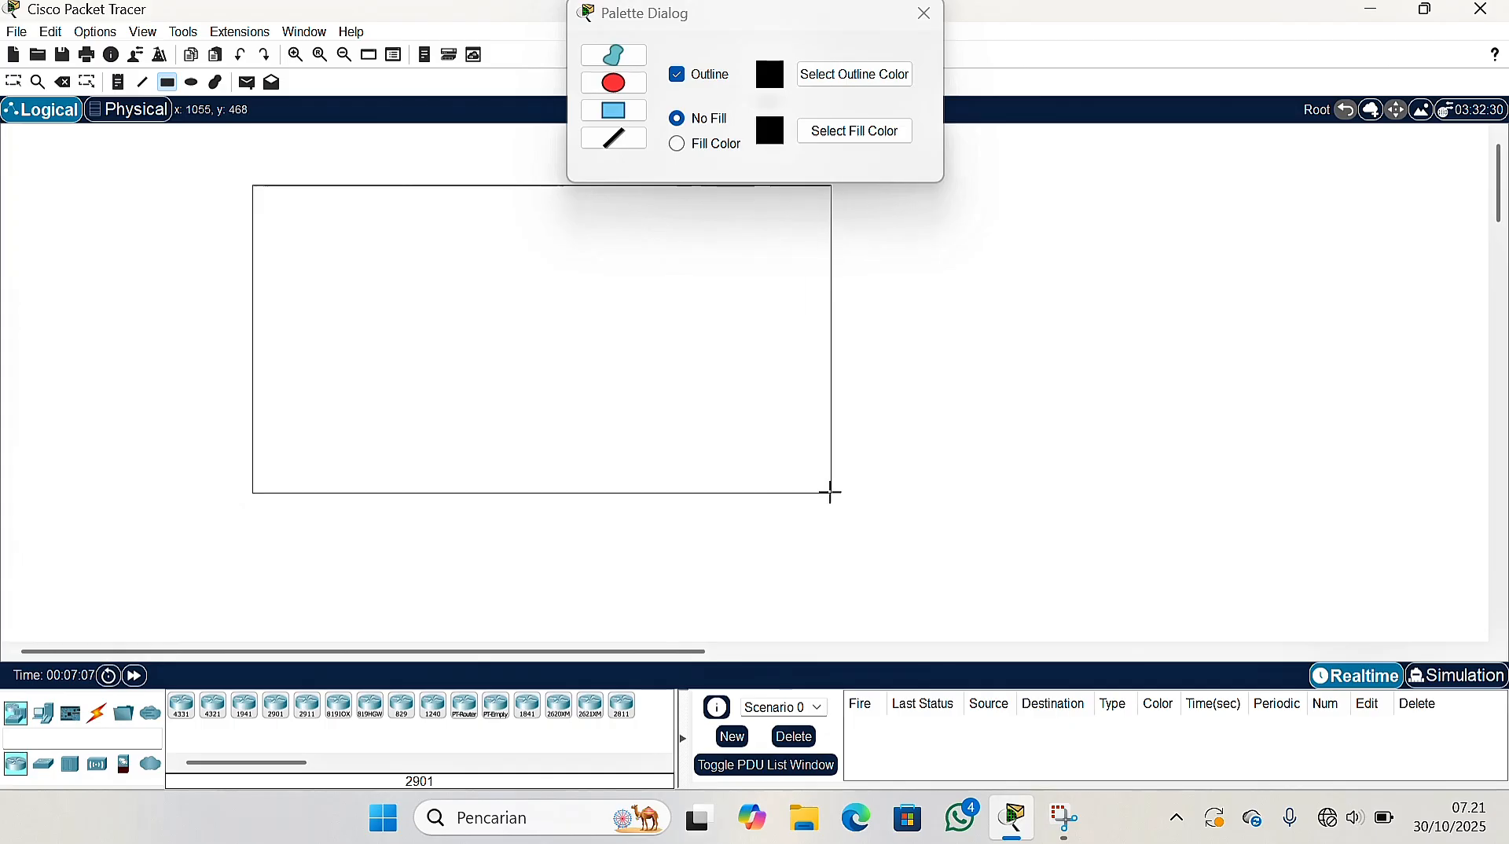
# Draw identical unfilled rectangles with a black outline on top of one another in the workspace
pyautogui.moveTo(252, 185); pyautogui.dragTo(831, 495)
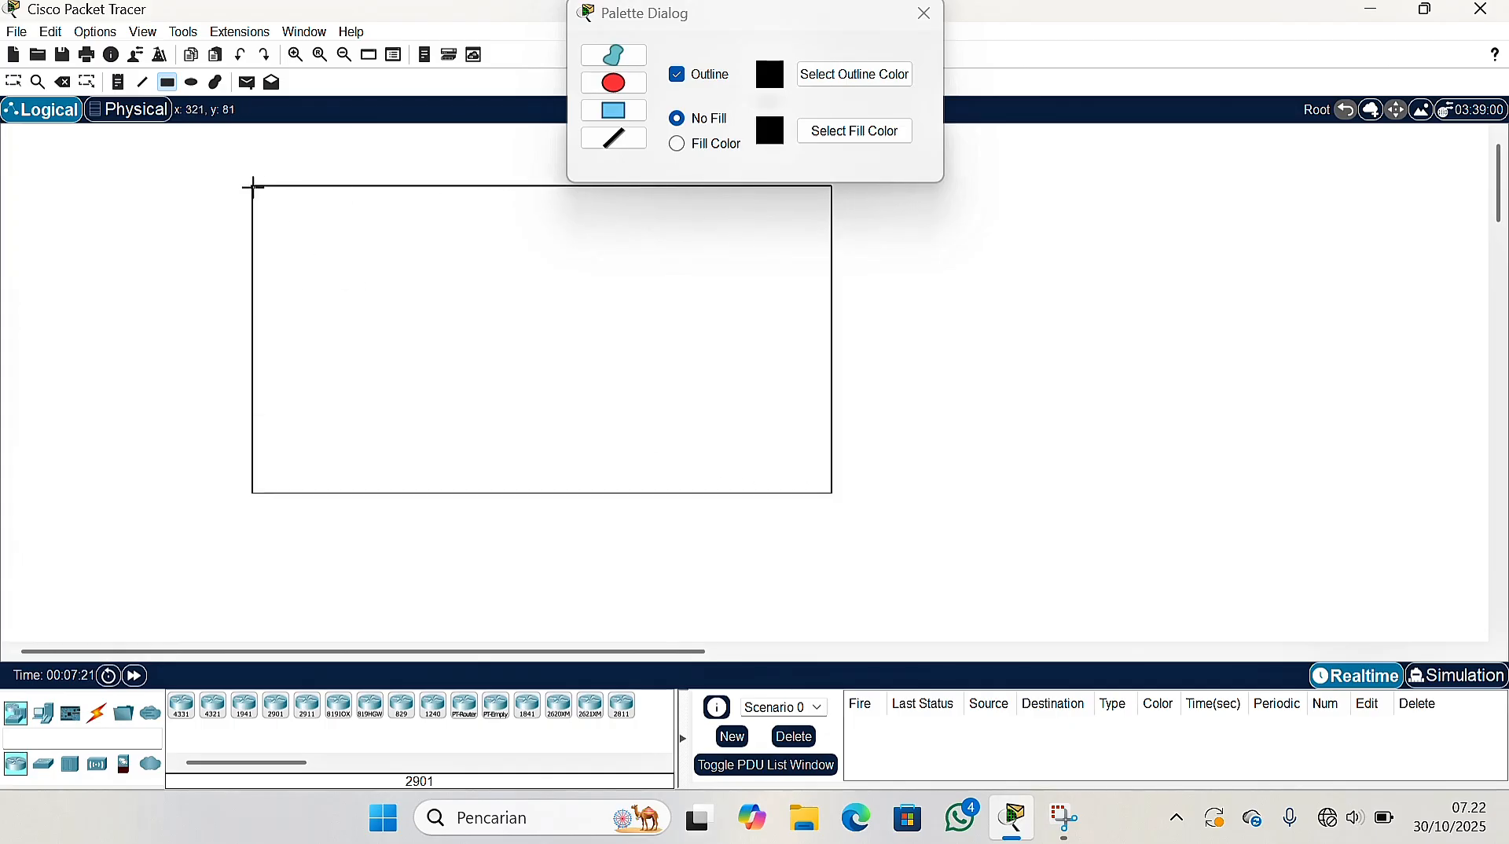
pyautogui.moveTo(252, 186); pyautogui.dragTo(829, 493)
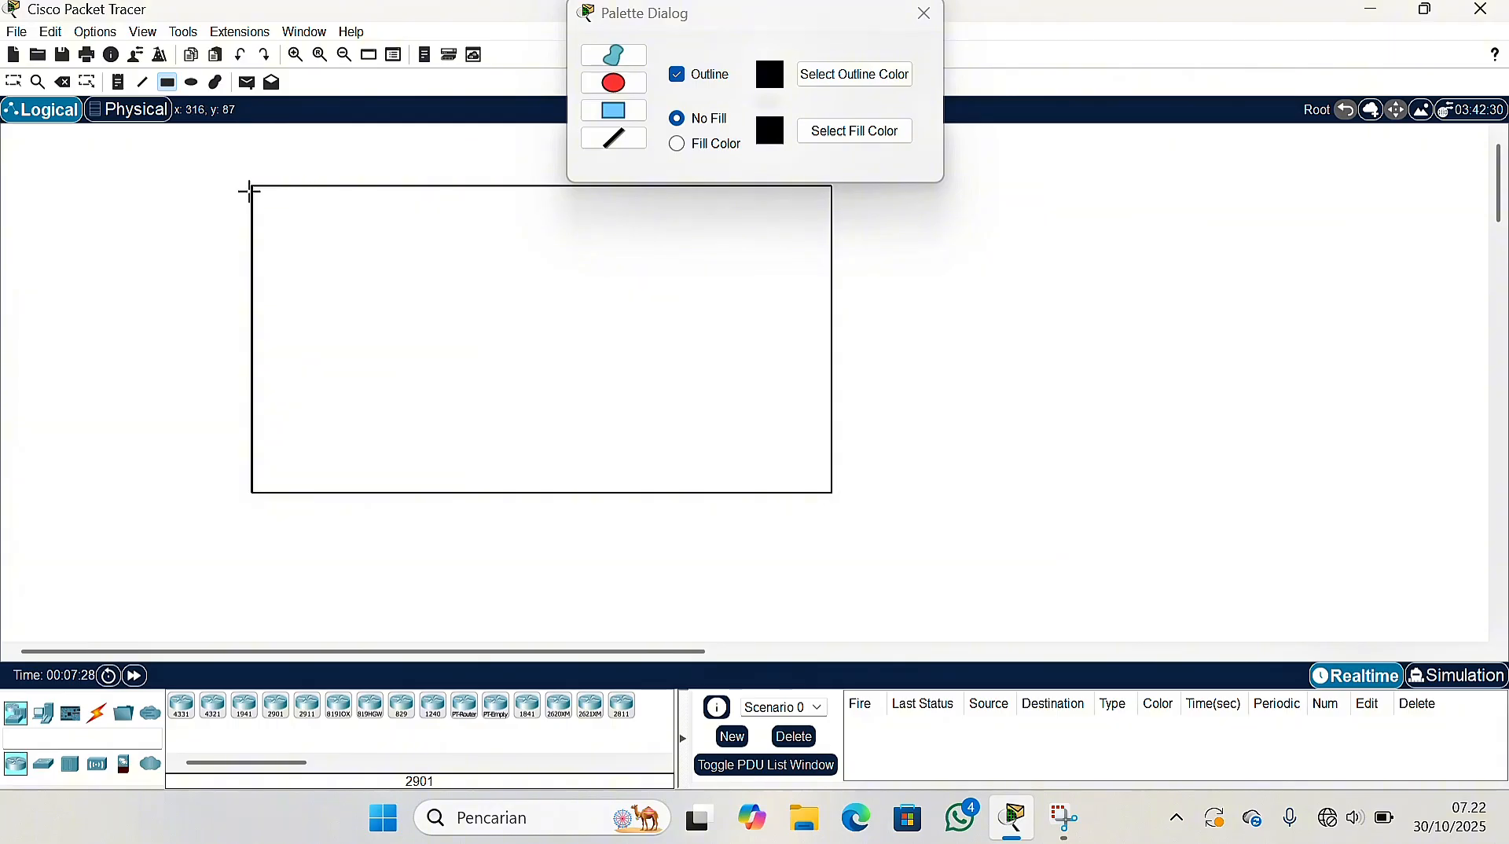
pyautogui.moveTo(322, 241); pyautogui.dragTo(832, 493)
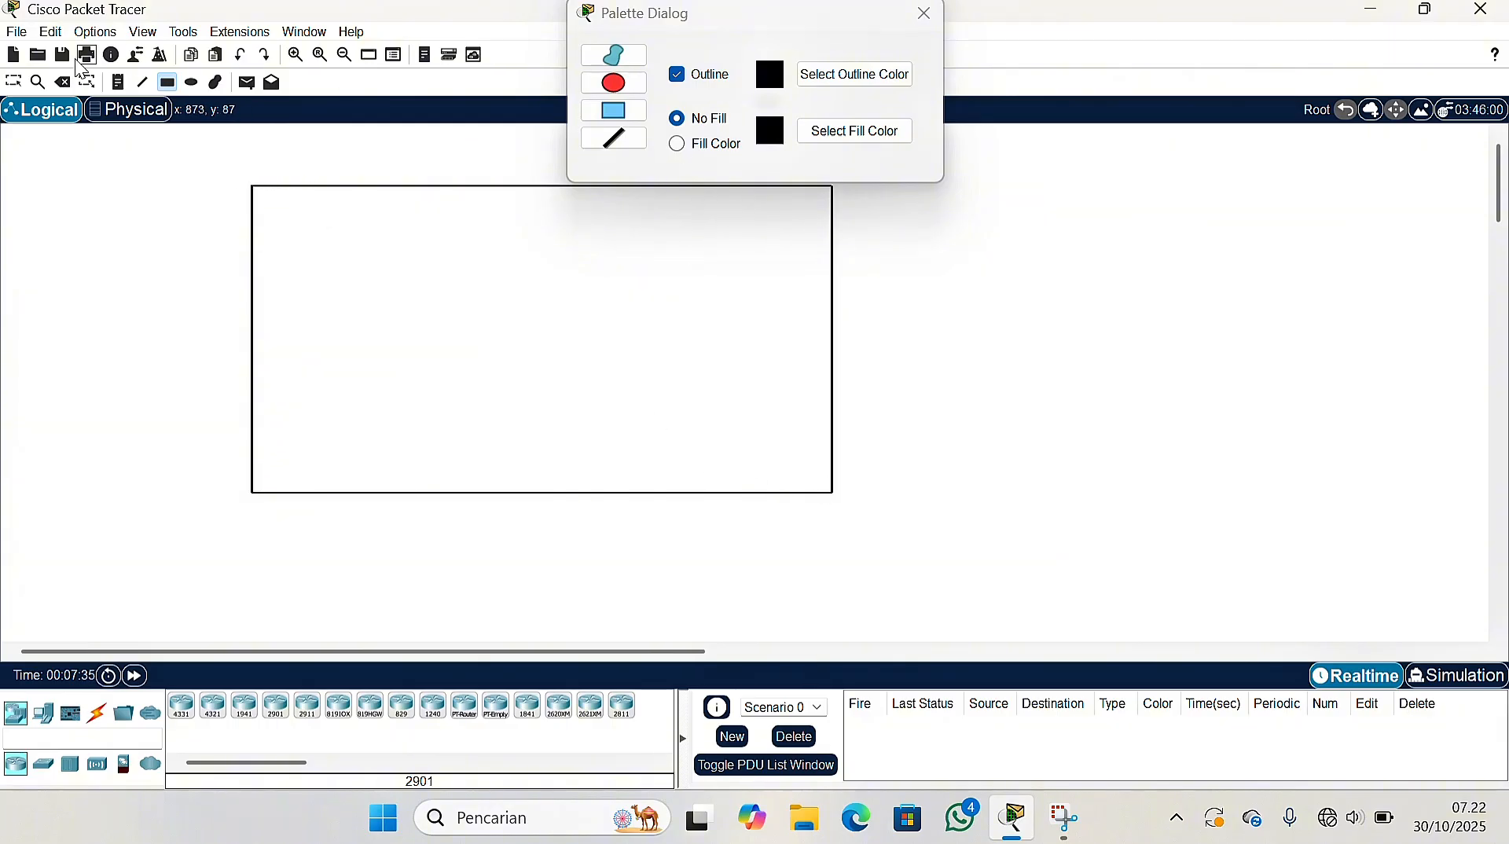
# Move the stacked rectangles apart into a two-by-two grid of four rooms
pyautogui.moveTo(333, 346); pyautogui.dragTo(940, 346)
pyautogui.moveTo(762, 361); pyautogui.dragTo(691, 362)
pyautogui.moveTo(721, 437); pyautogui.dragTo(1150, 389)
pyautogui.moveTo(818, 564); pyautogui.dragTo(914, 436)
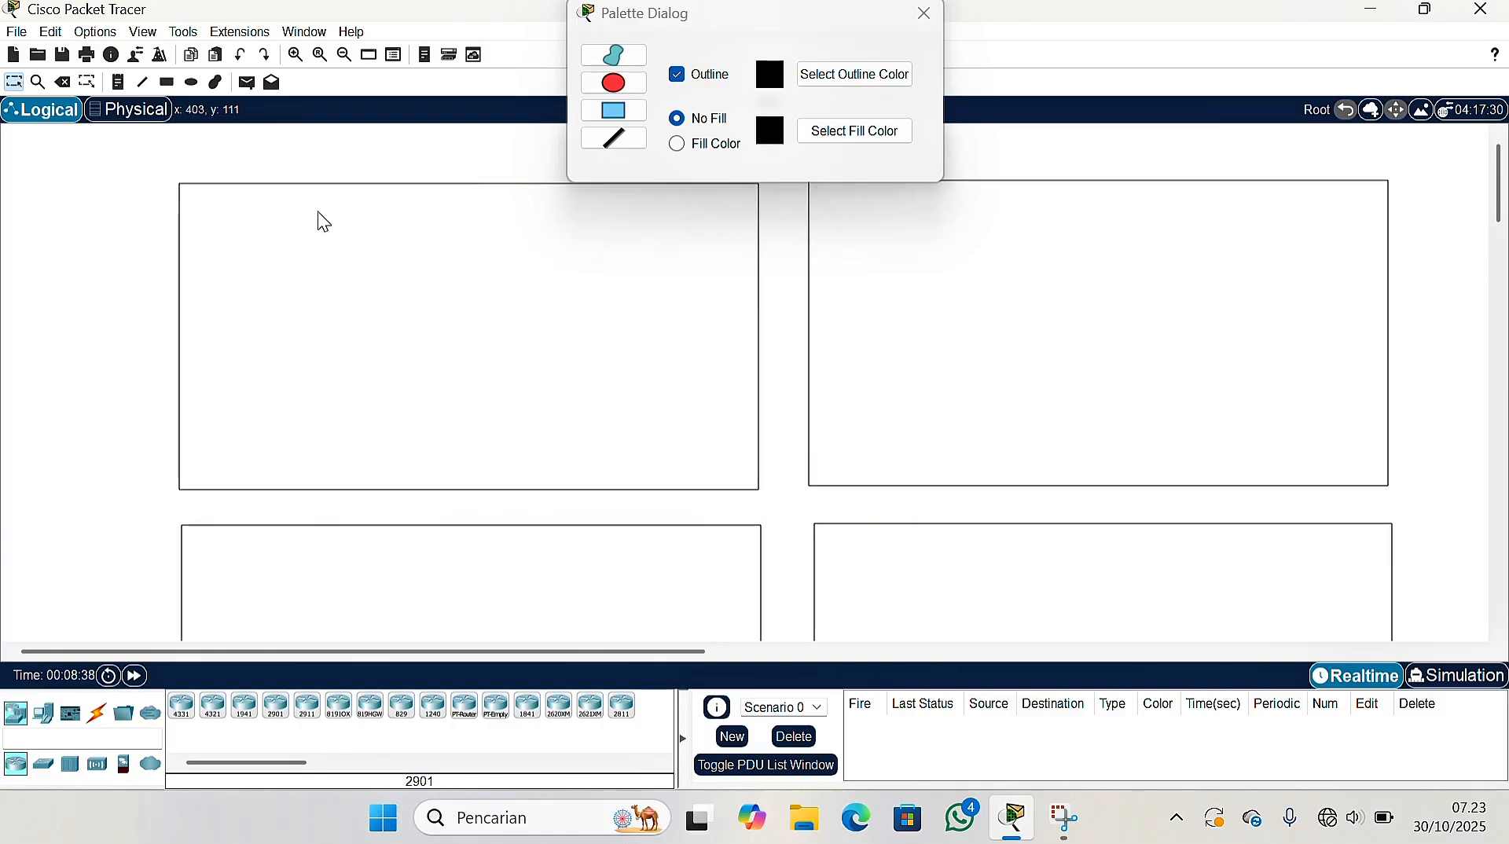
# Label the upper-left rectangle RUANG SERVER and the upper-right rectangle RUANG MANAGER with text notes
pyautogui.click(143, 83)
pyautogui.click(120, 82)
pyautogui.click(205, 203)
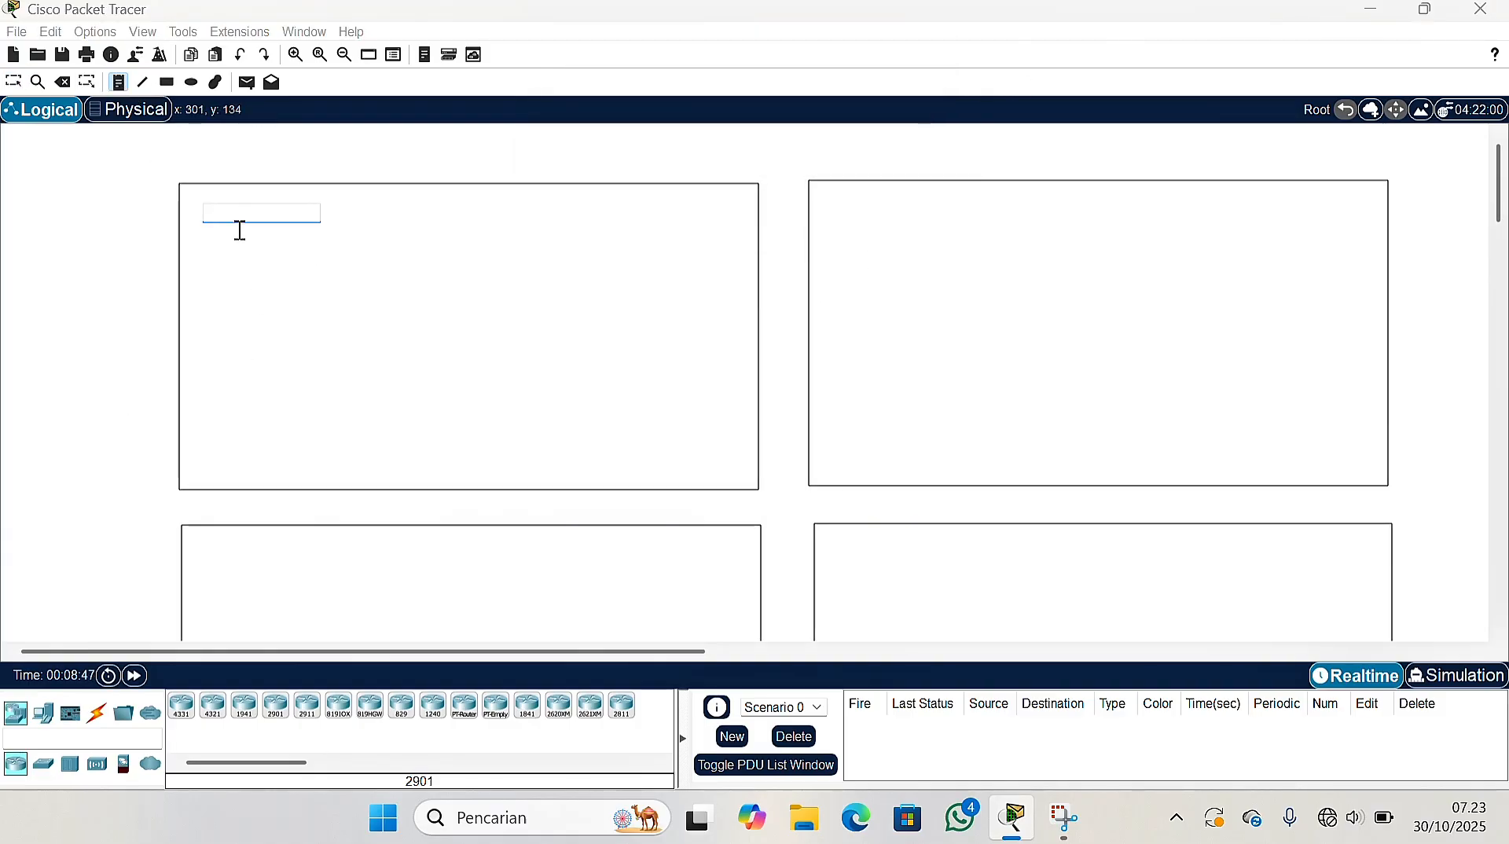
pyautogui.write('RUANG SERVER')
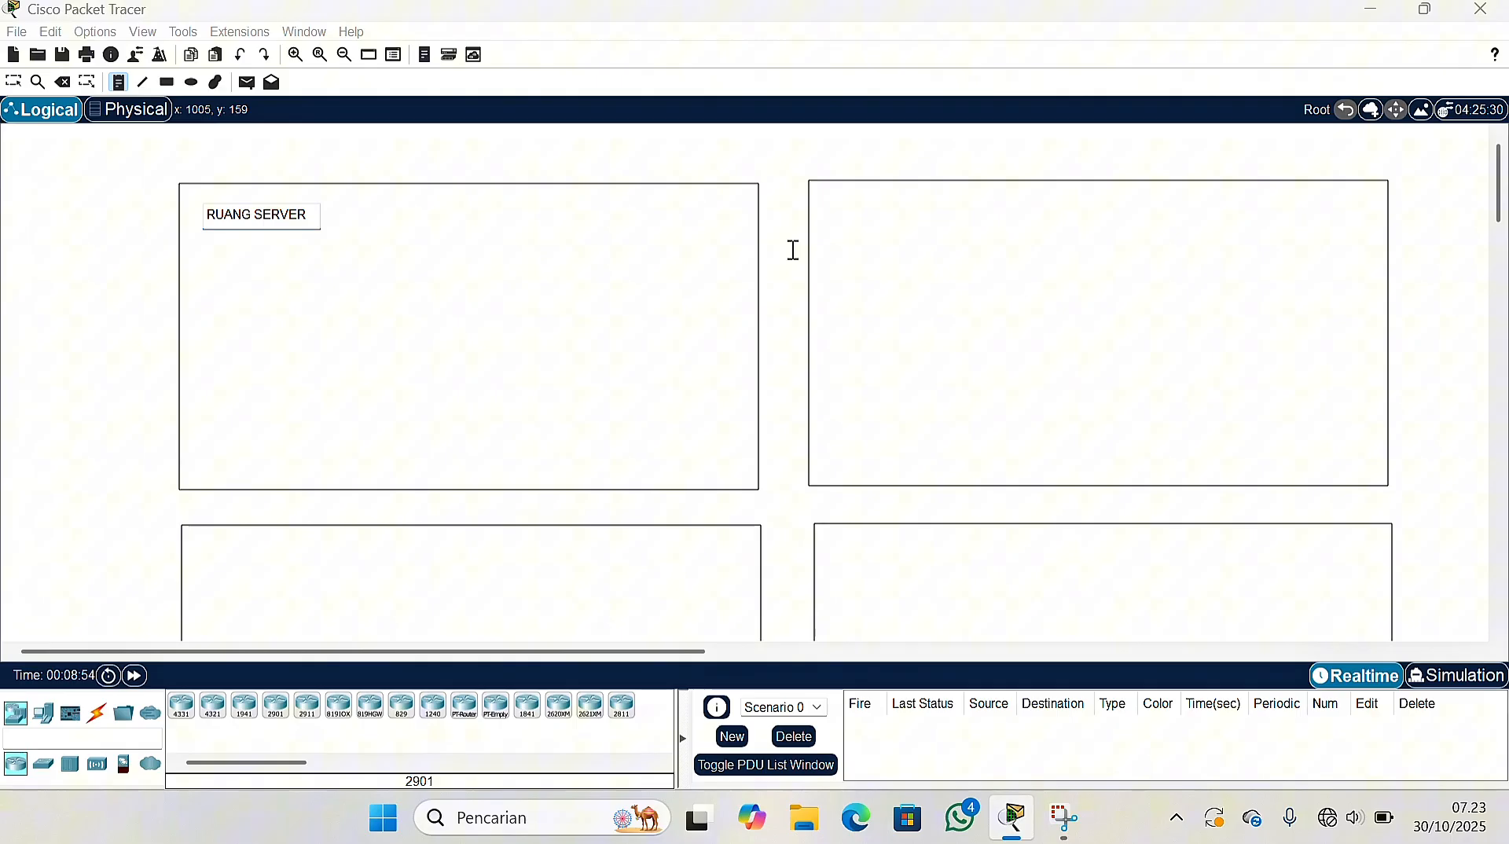
pyautogui.click(837, 212)
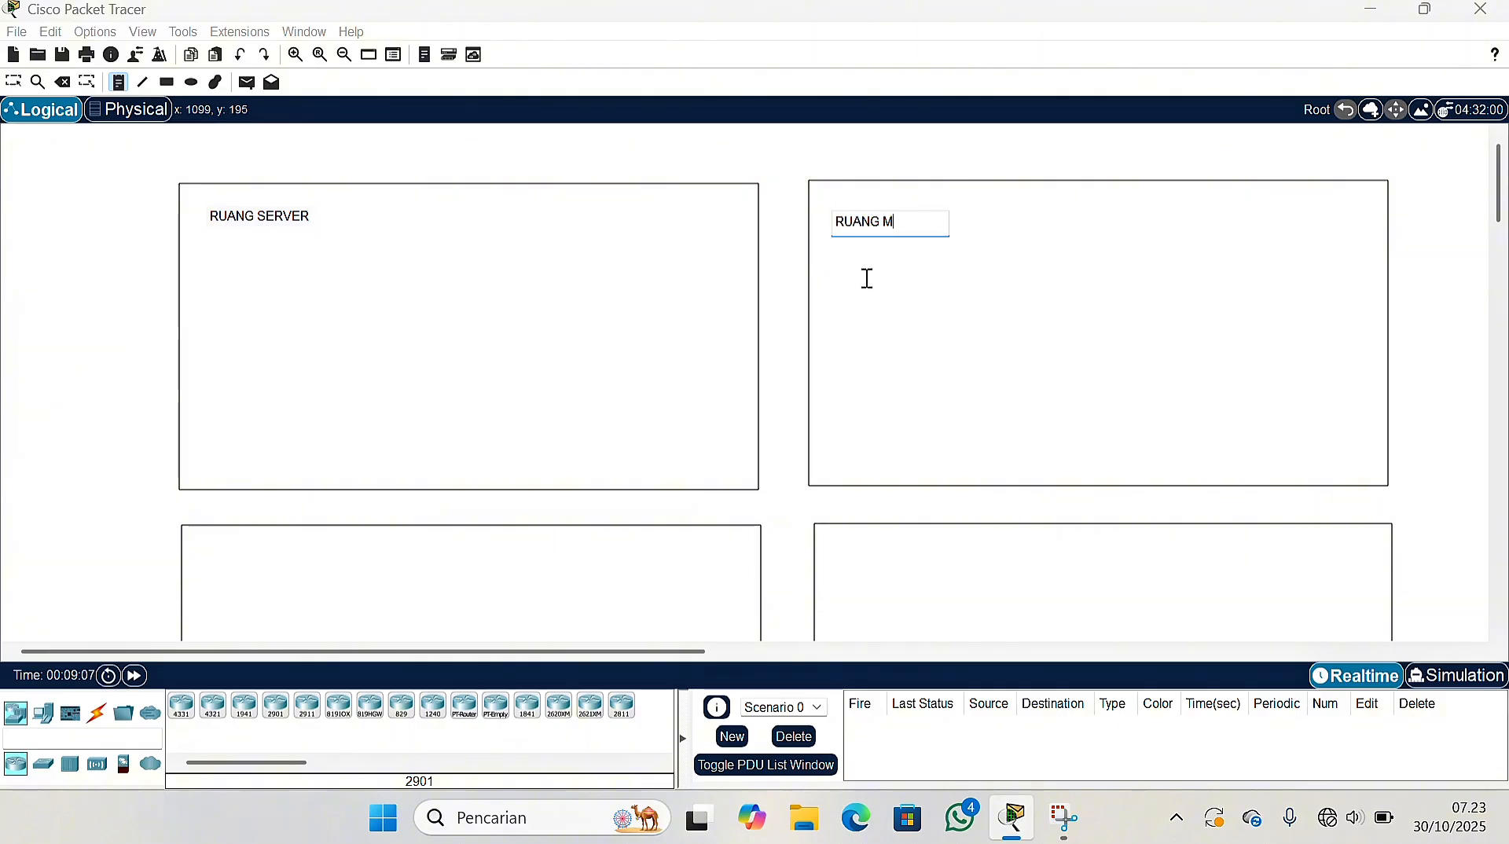
pyautogui.write('RUANG MANAGER')
pyautogui.click(1425, 318)
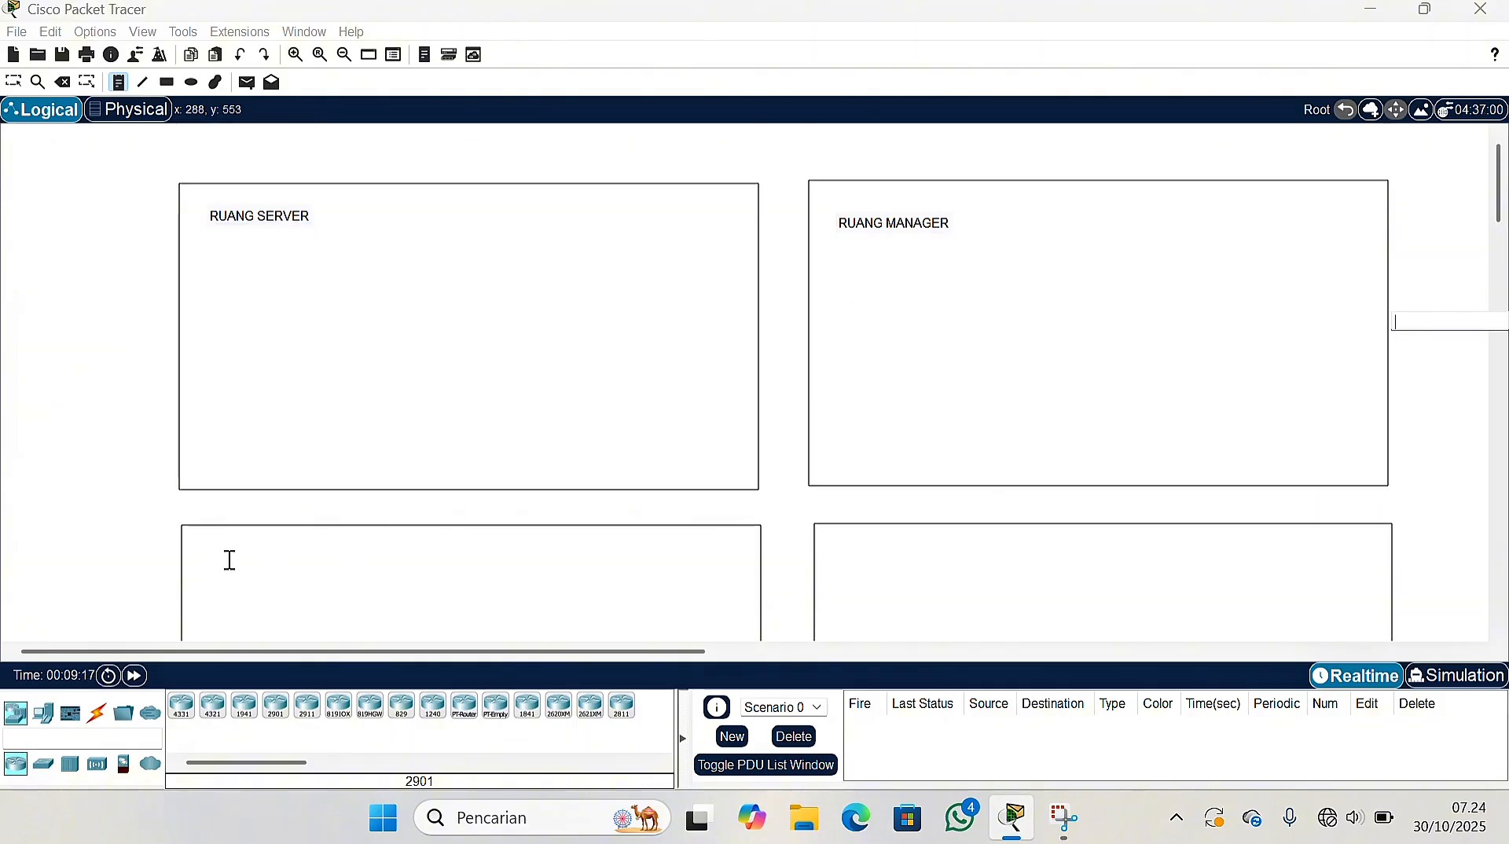
# Label the lower-left rectangle RUANG STAF and the lower-right rectangle RUANG RESEPSIONIS
pyautogui.click(229, 560)
pyautogui.write('RUANG STAF')
pyautogui.click(856, 567)
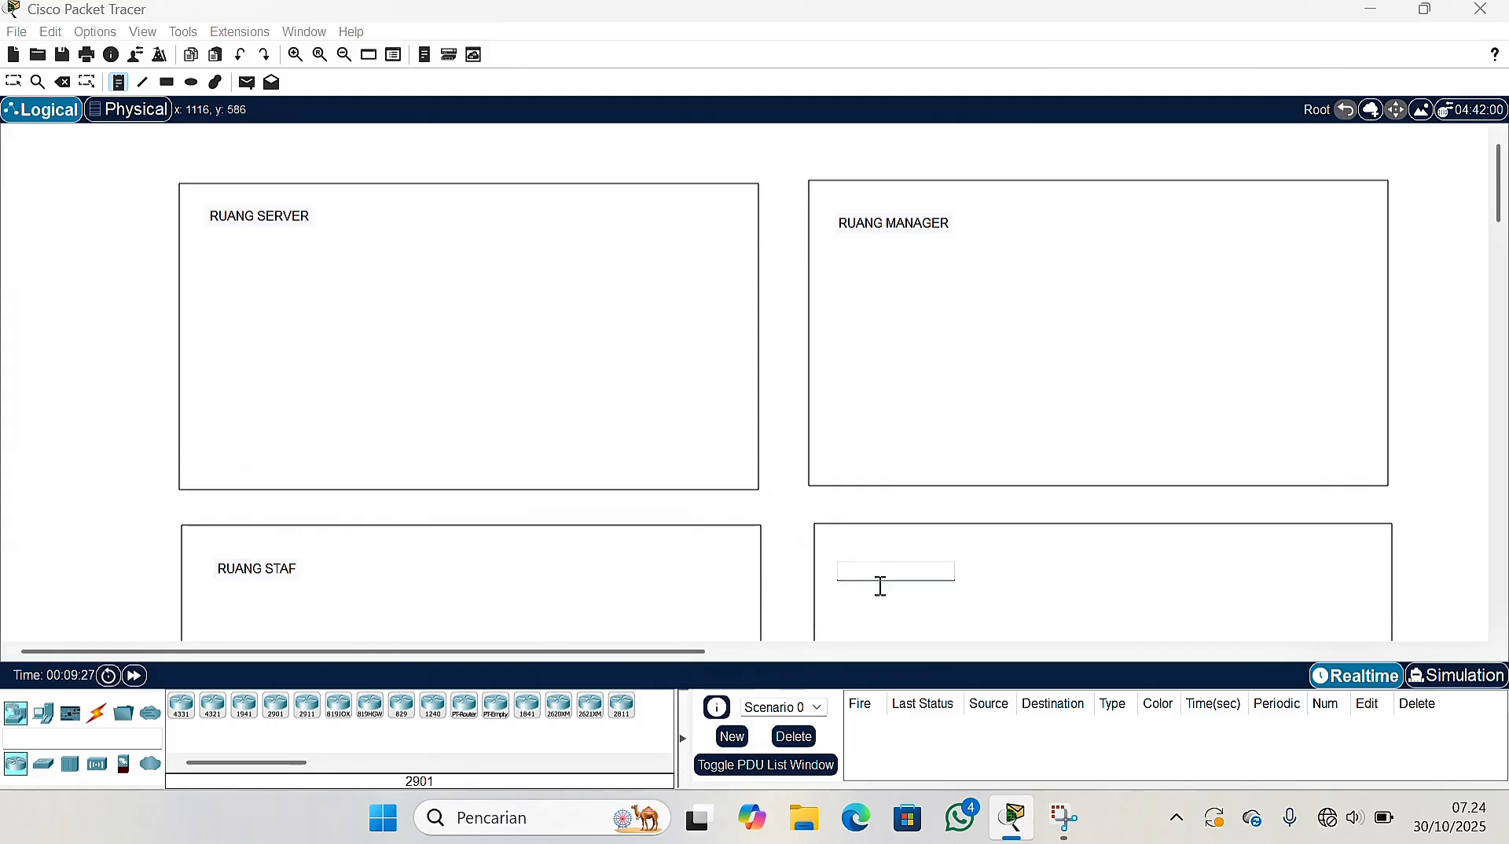
pyautogui.write('RUANG RESEPSIOM')
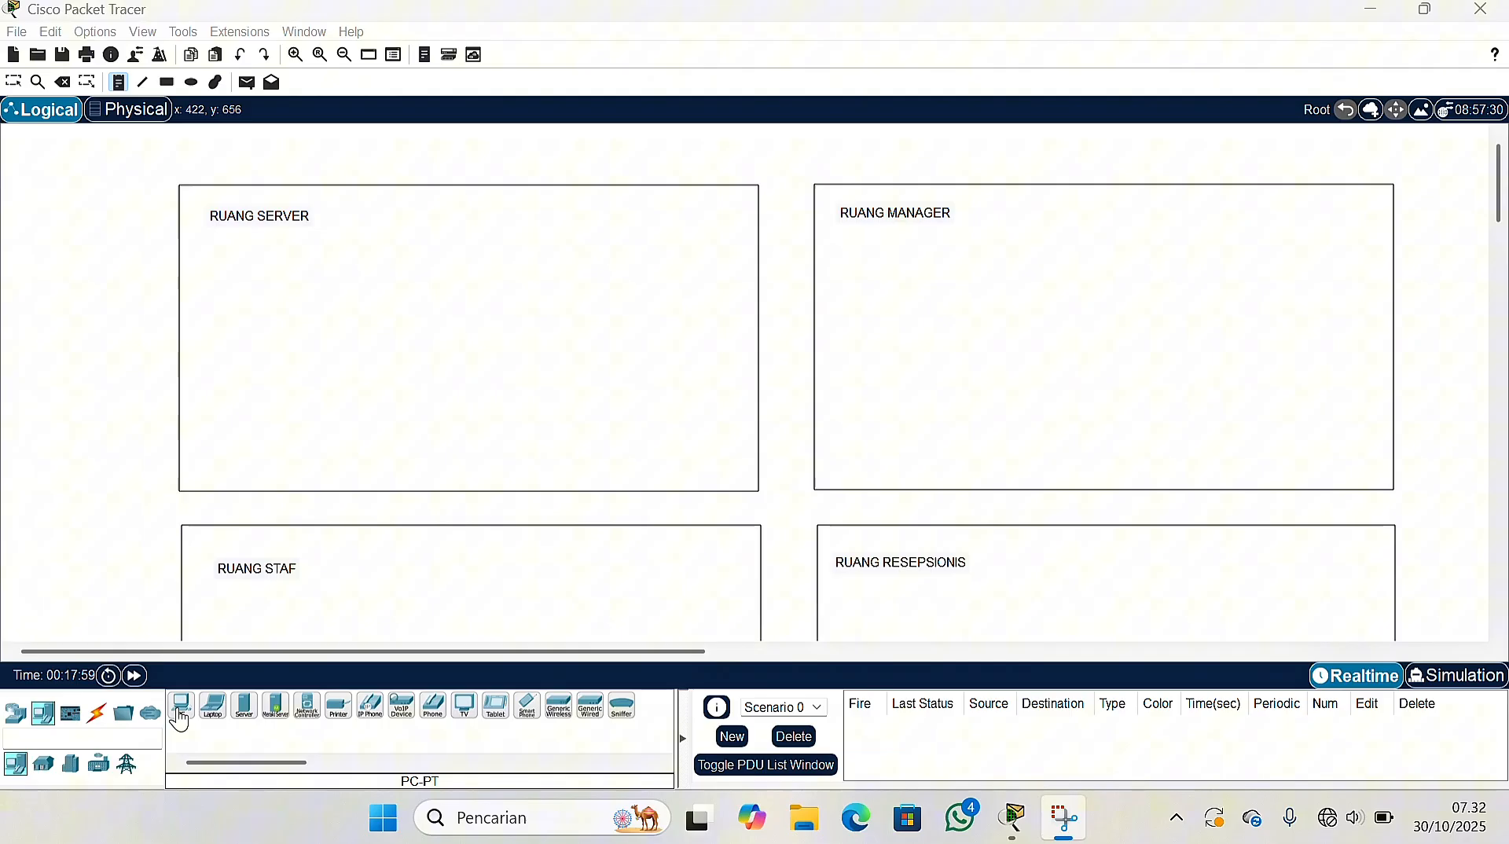
# Place a PC-PT and, to its right, a 2950T-24 switch in the RUANG SERVER room
pyautogui.click(180, 705)
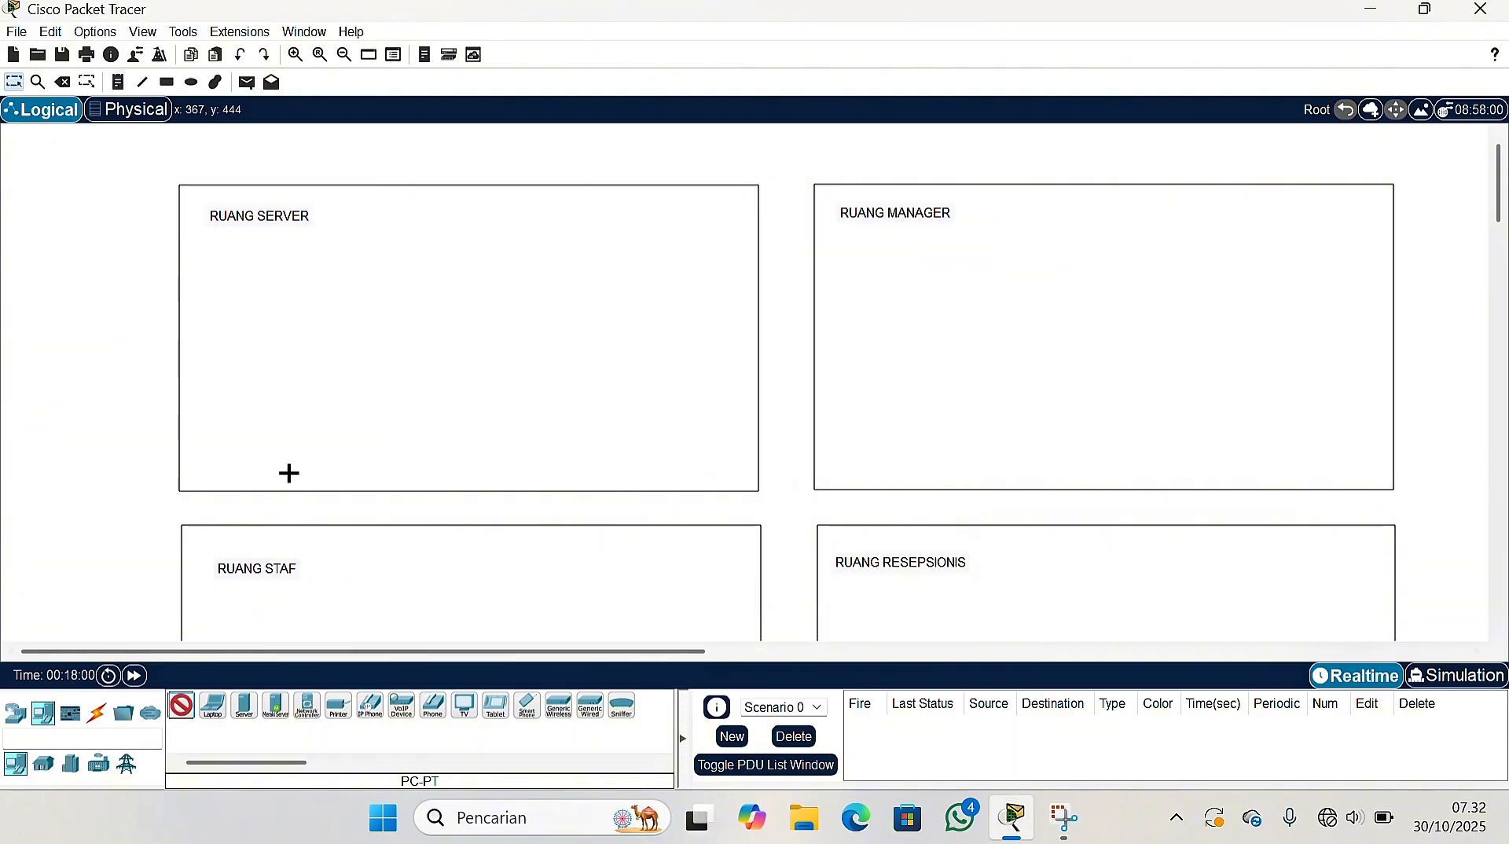
pyautogui.click(287, 293)
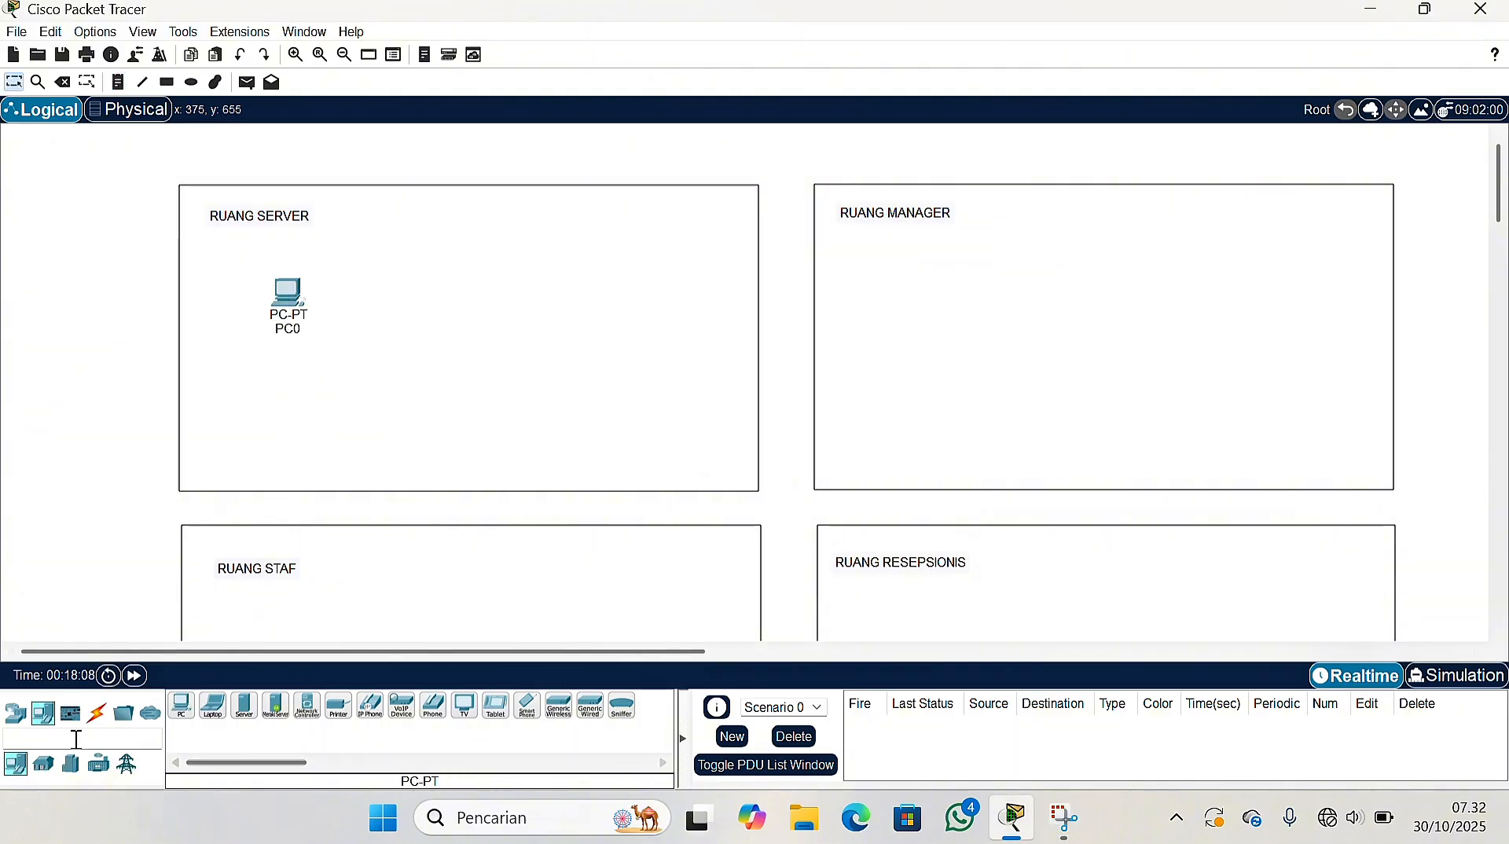
pyautogui.click(15, 713)
pyautogui.click(72, 766)
pyautogui.click(45, 766)
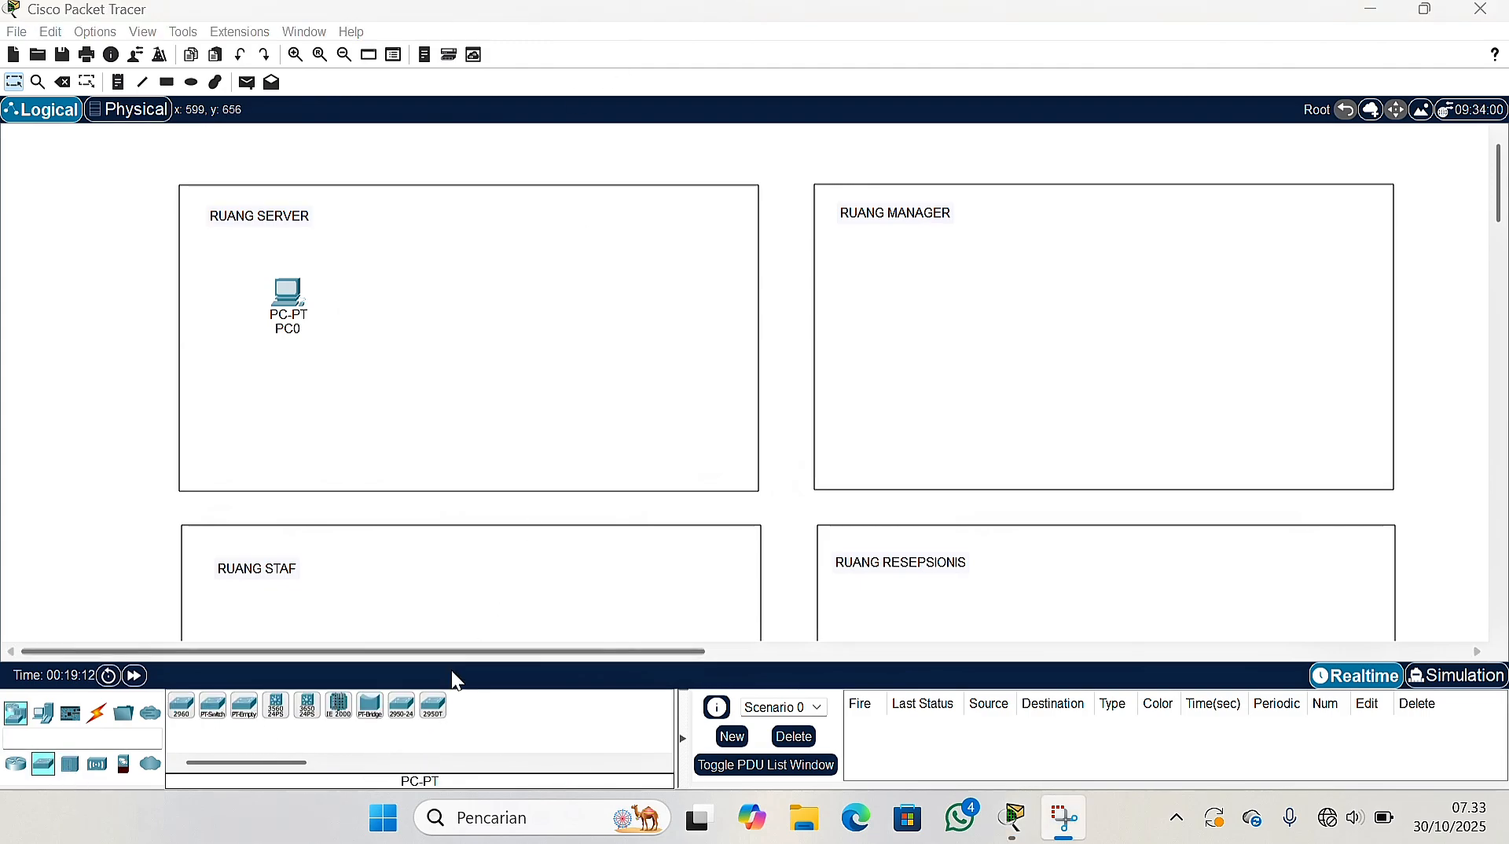
pyautogui.click(433, 706)
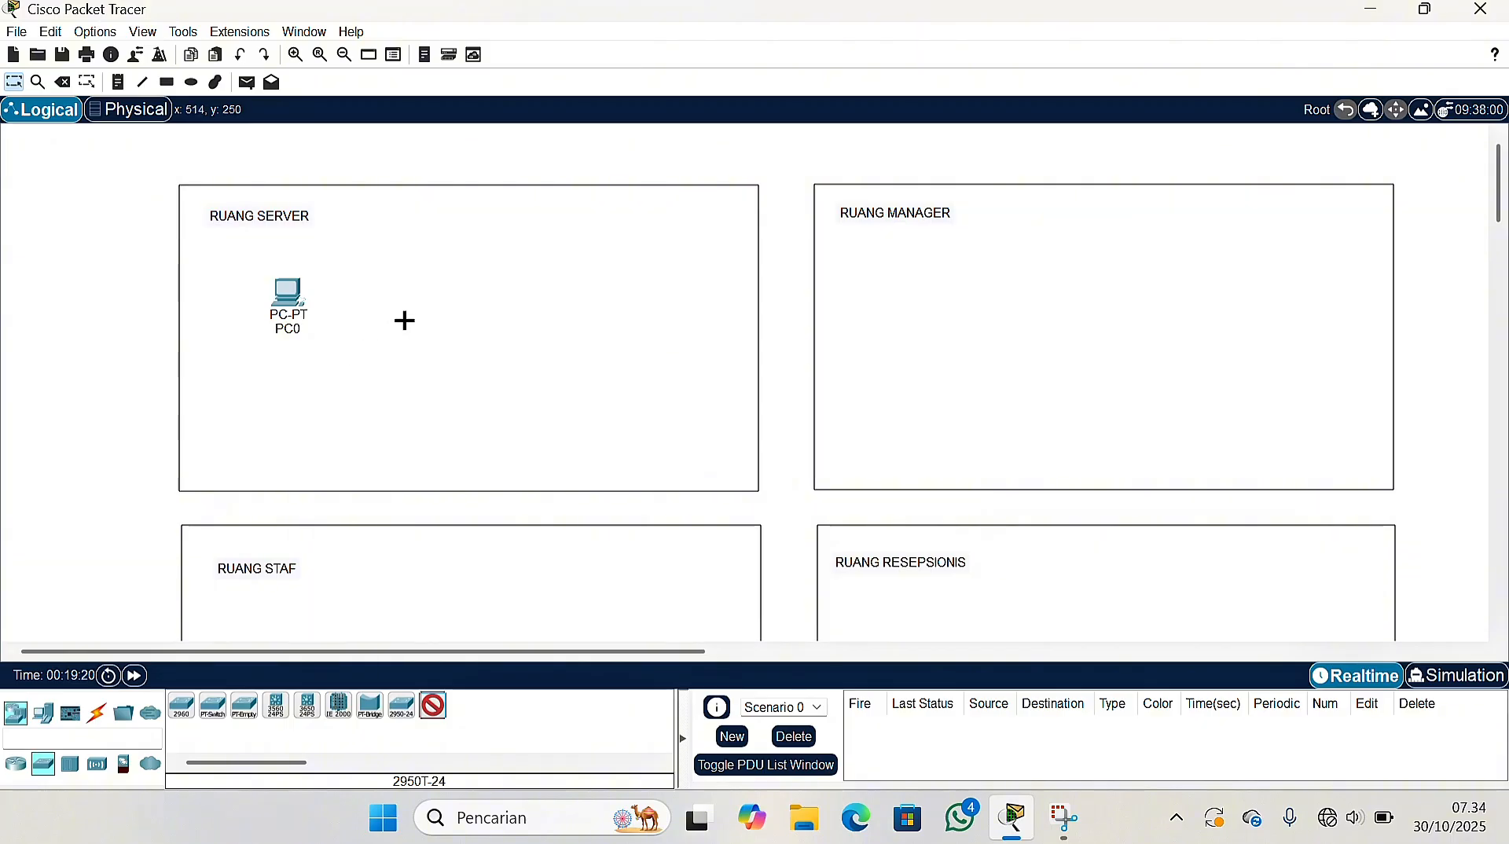
pyautogui.click(422, 301)
# Reposition the PC slightly further left and align the switch with it in the RUANG SERVER room
pyautogui.moveTo(288, 293)
pyautogui.mouseDown()
pyautogui.moveTo(253, 347)
pyautogui.moveTo(260, 377)
pyautogui.moveTo(284, 351)
pyautogui.moveTo(268, 307)
pyautogui.mouseUp()
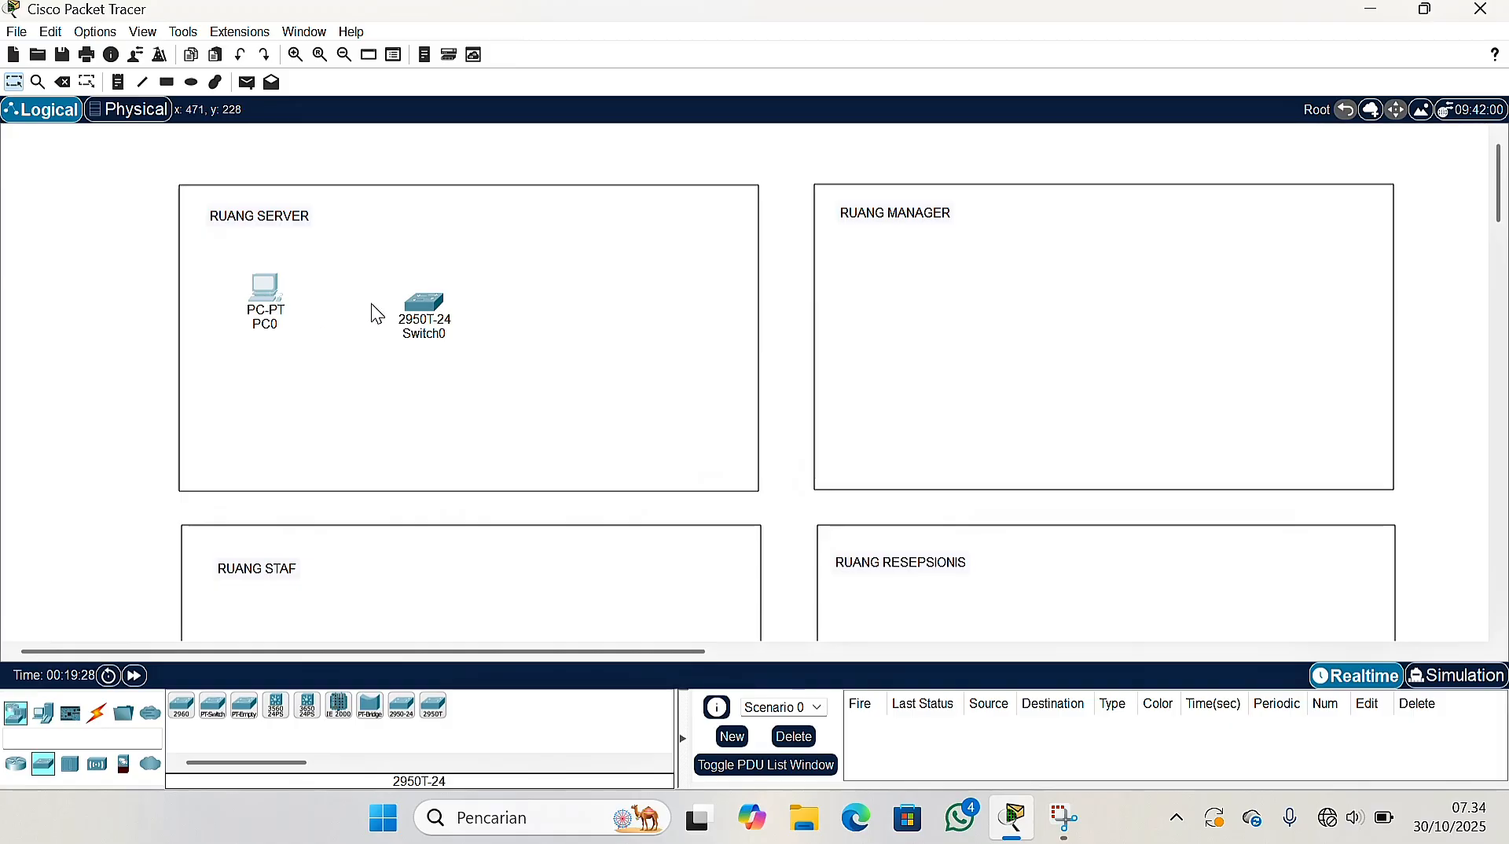
pyautogui.click(424, 310)
pyautogui.moveTo(424, 311)
pyautogui.mouseDown()
pyautogui.moveTo(421, 329)
pyautogui.moveTo(425, 308)
pyautogui.mouseUp()
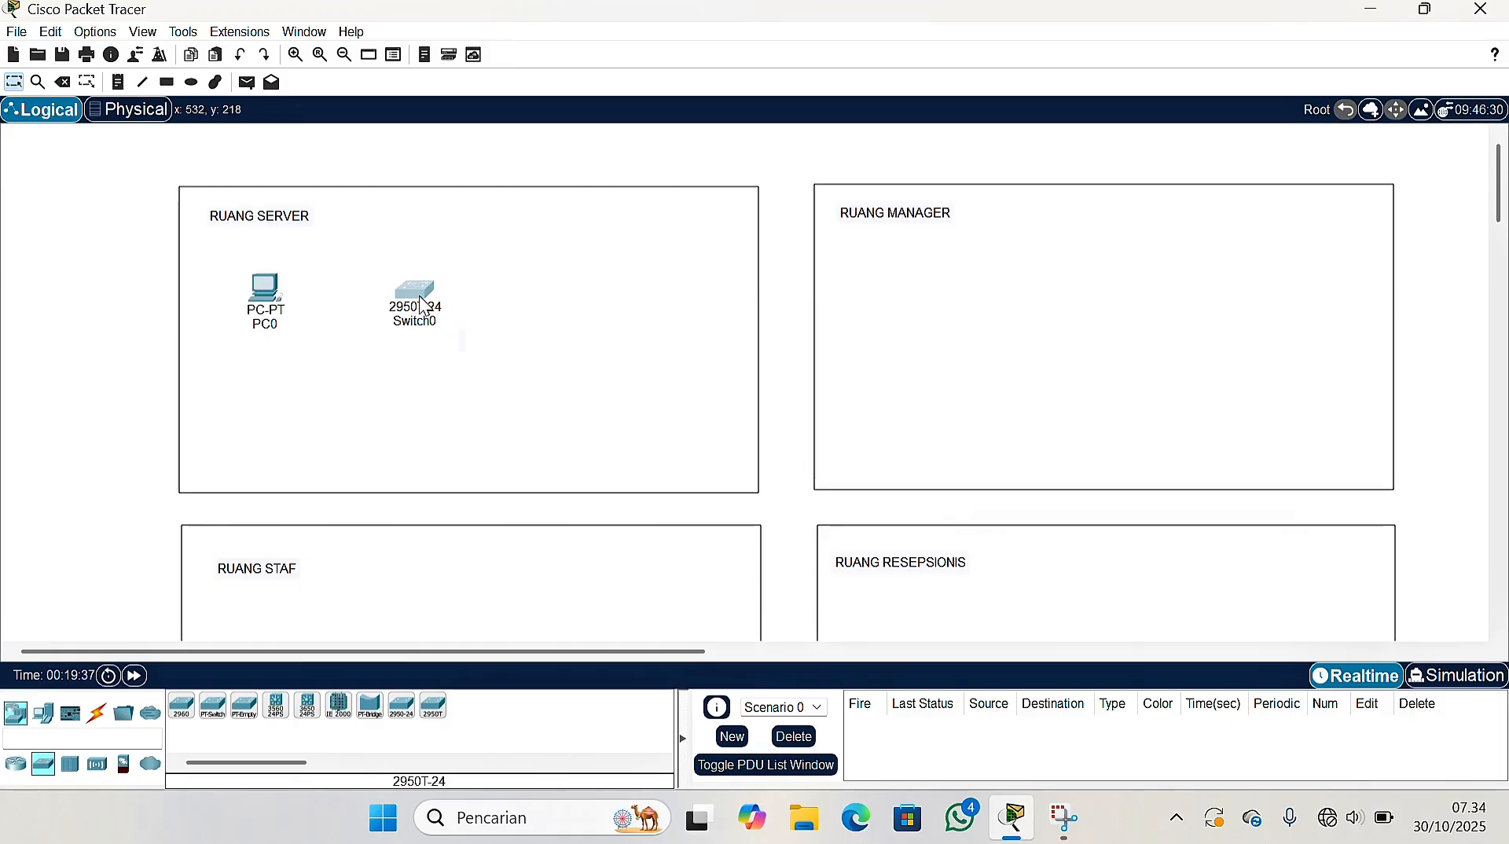
# Place an AccessPoint-PT to the right of the switch in the RUANG SERVER room
pyautogui.click(70, 764)
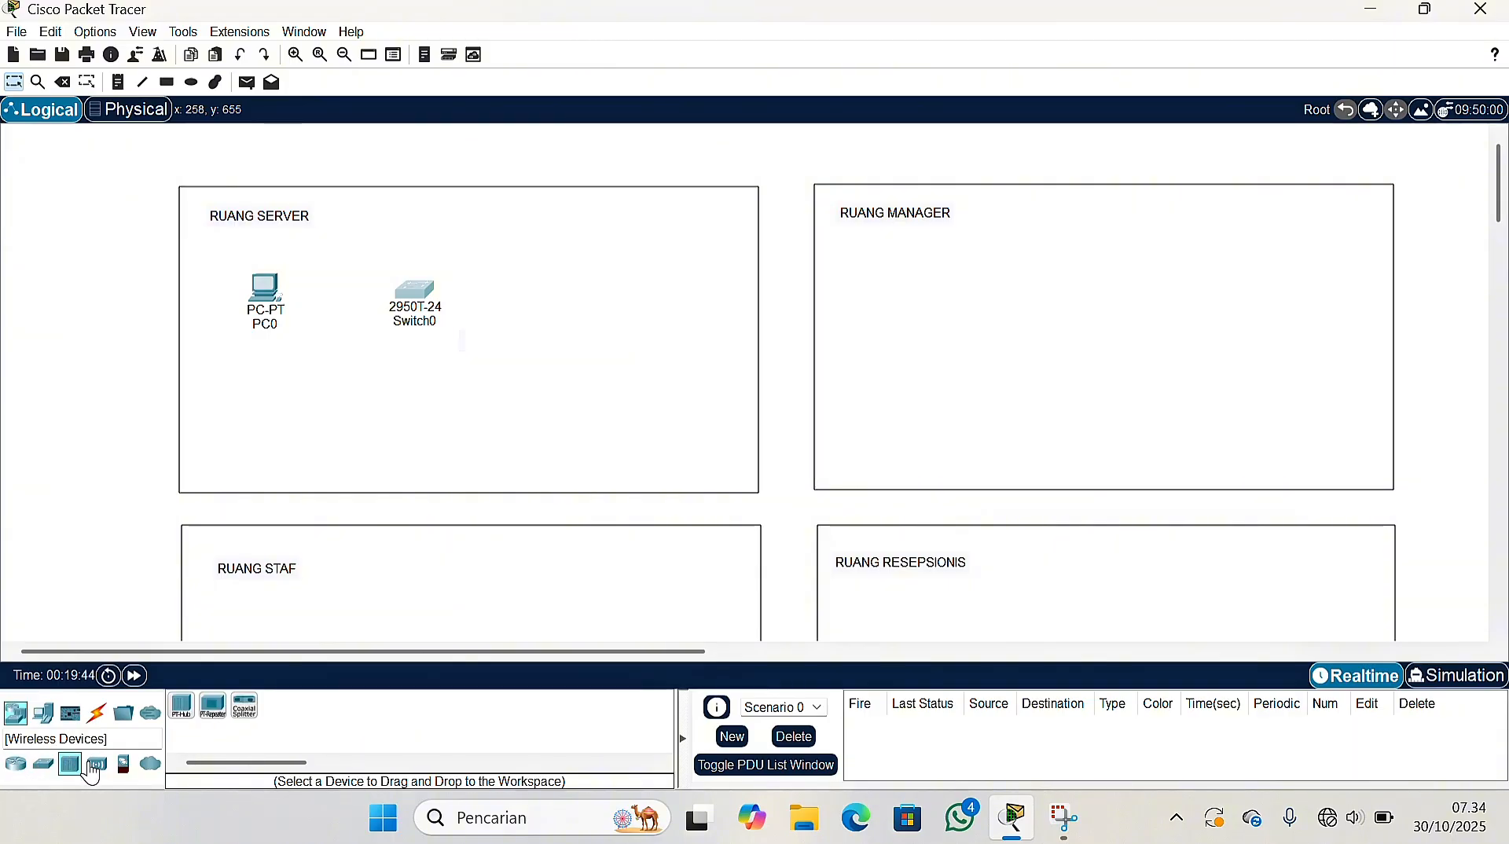
pyautogui.click(98, 764)
pyautogui.moveTo(399, 711); pyautogui.dragTo(468, 472)
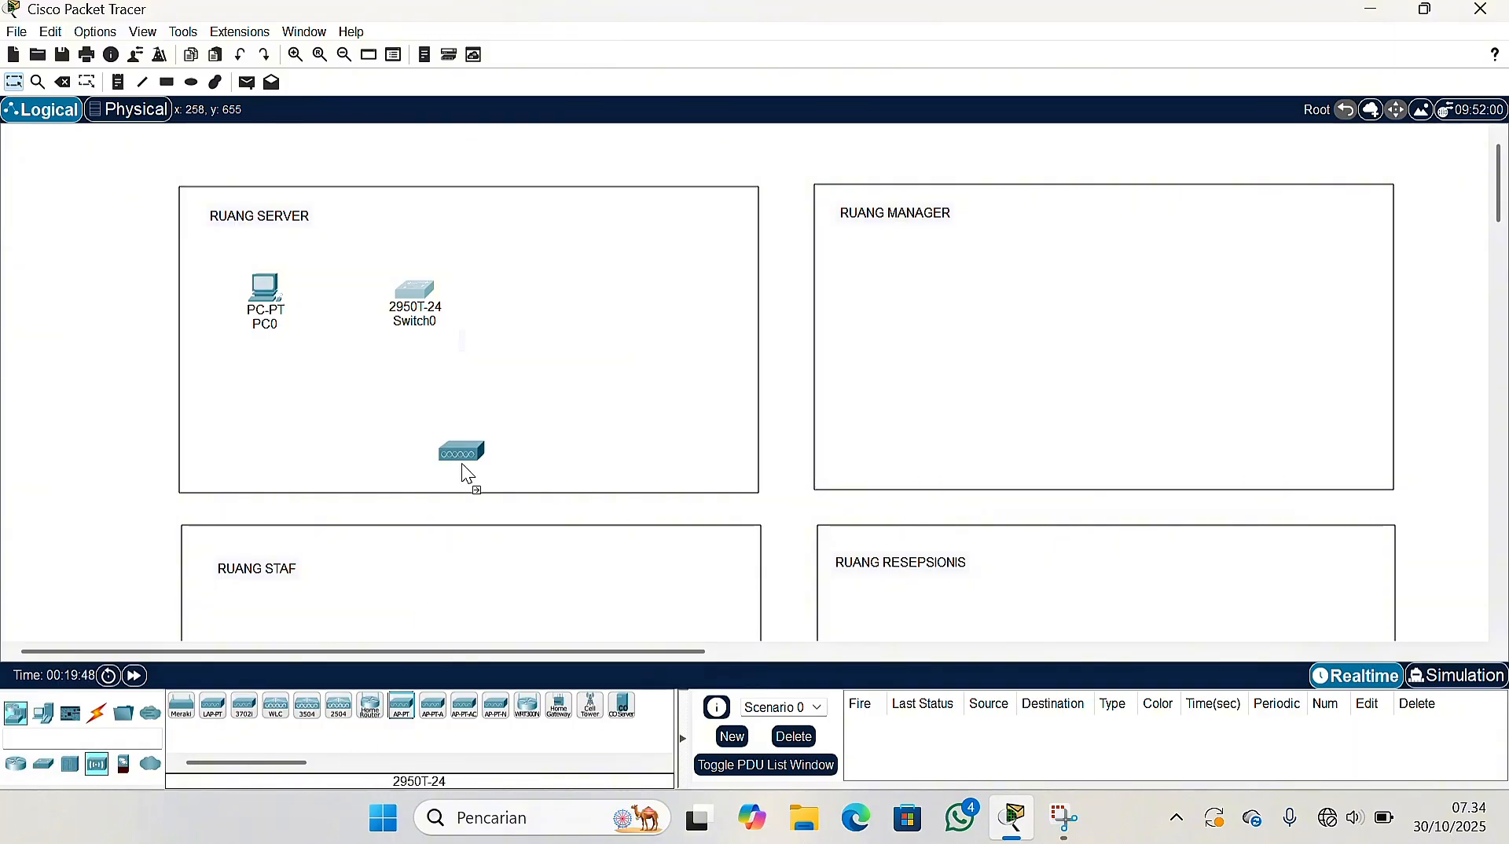
pyautogui.moveTo(534, 295); pyautogui.dragTo(542, 303)
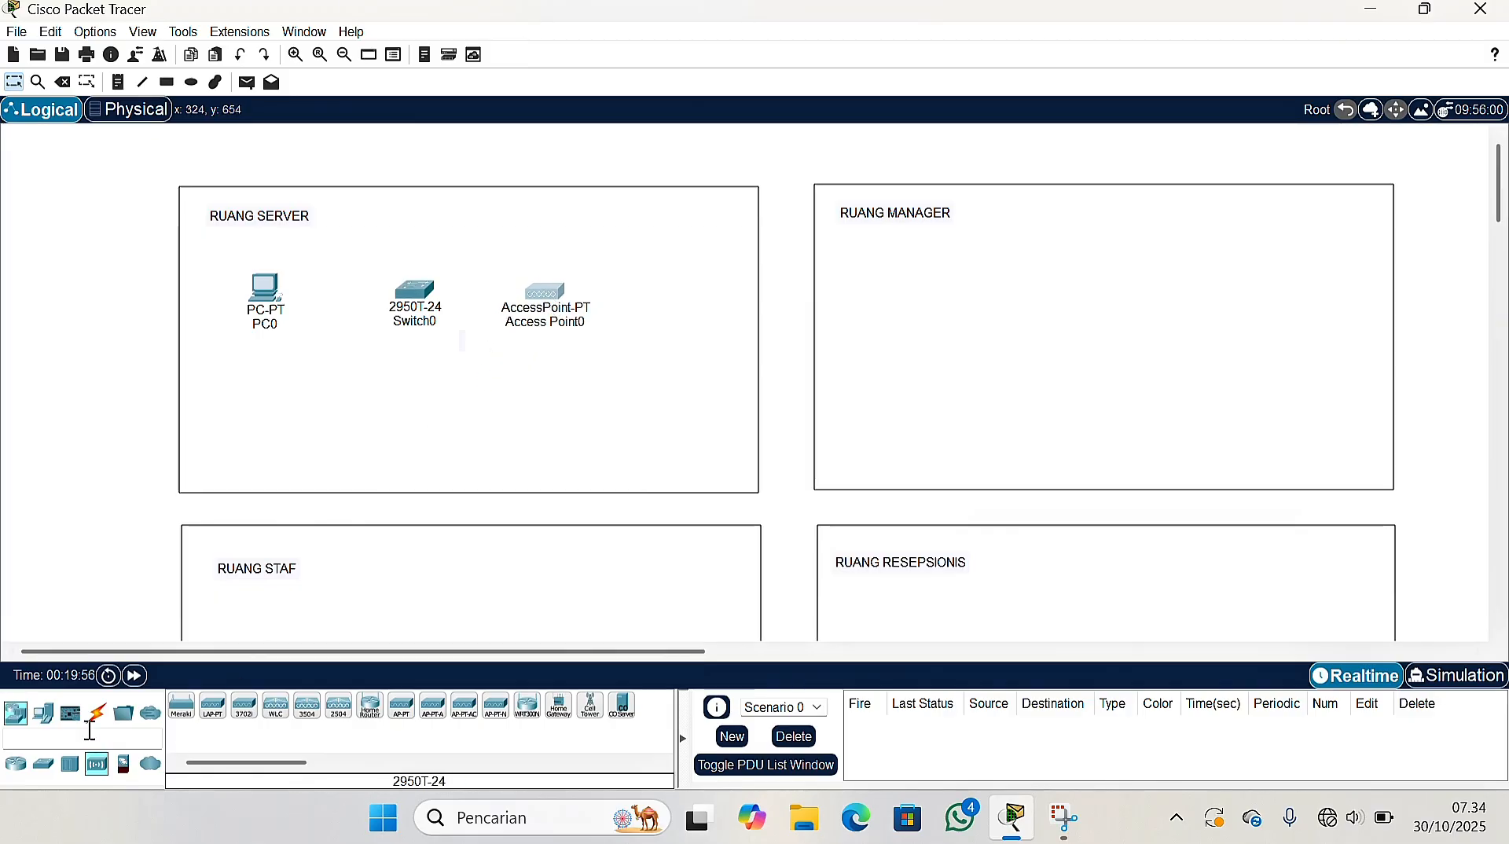
# Place an 1841 router below the switch in the RUANG SERVER room
pyautogui.click(17, 765)
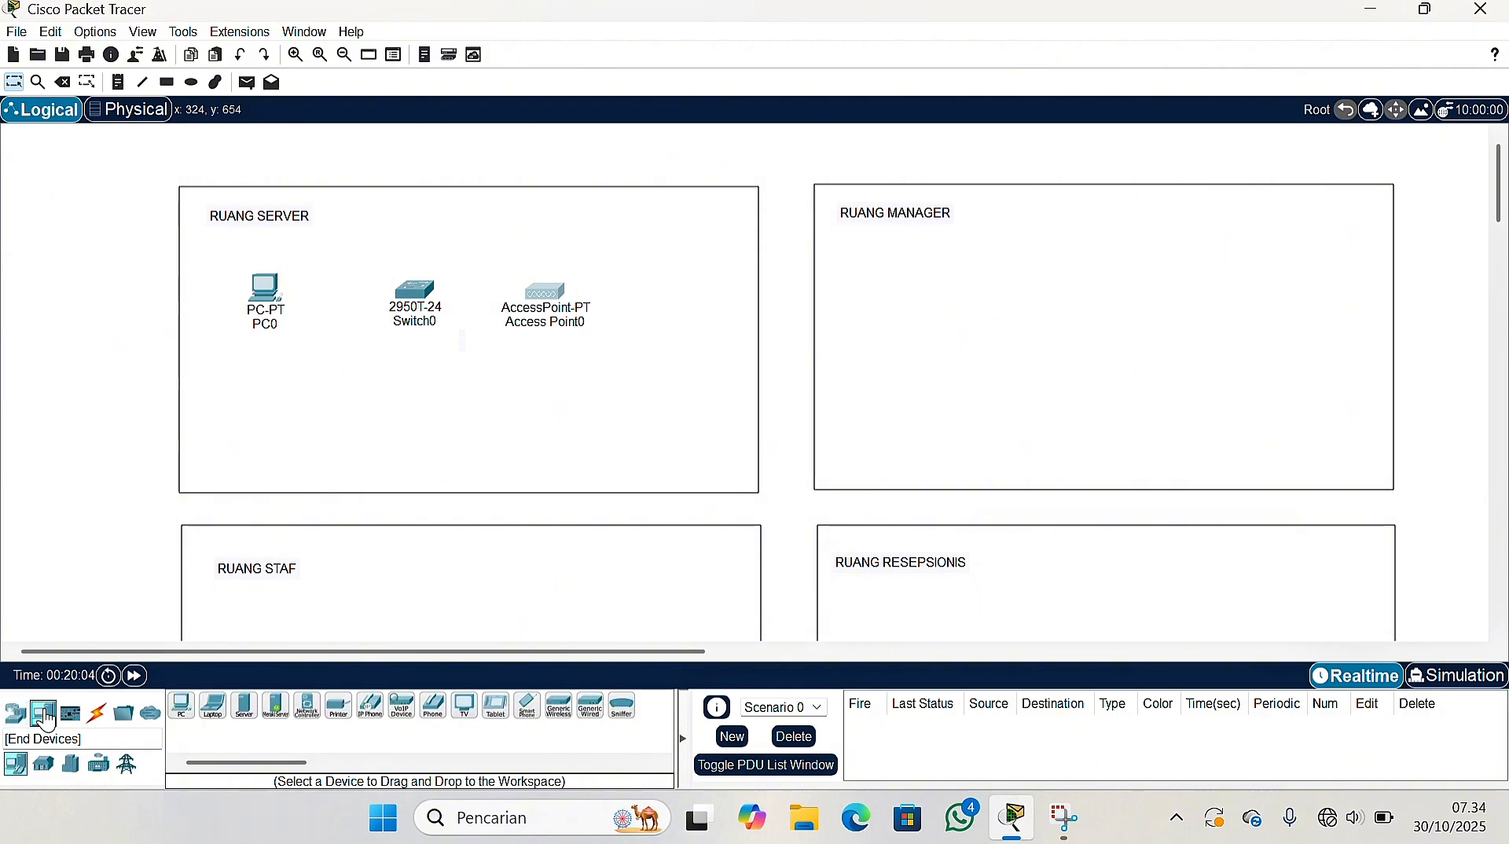
pyautogui.click(70, 714)
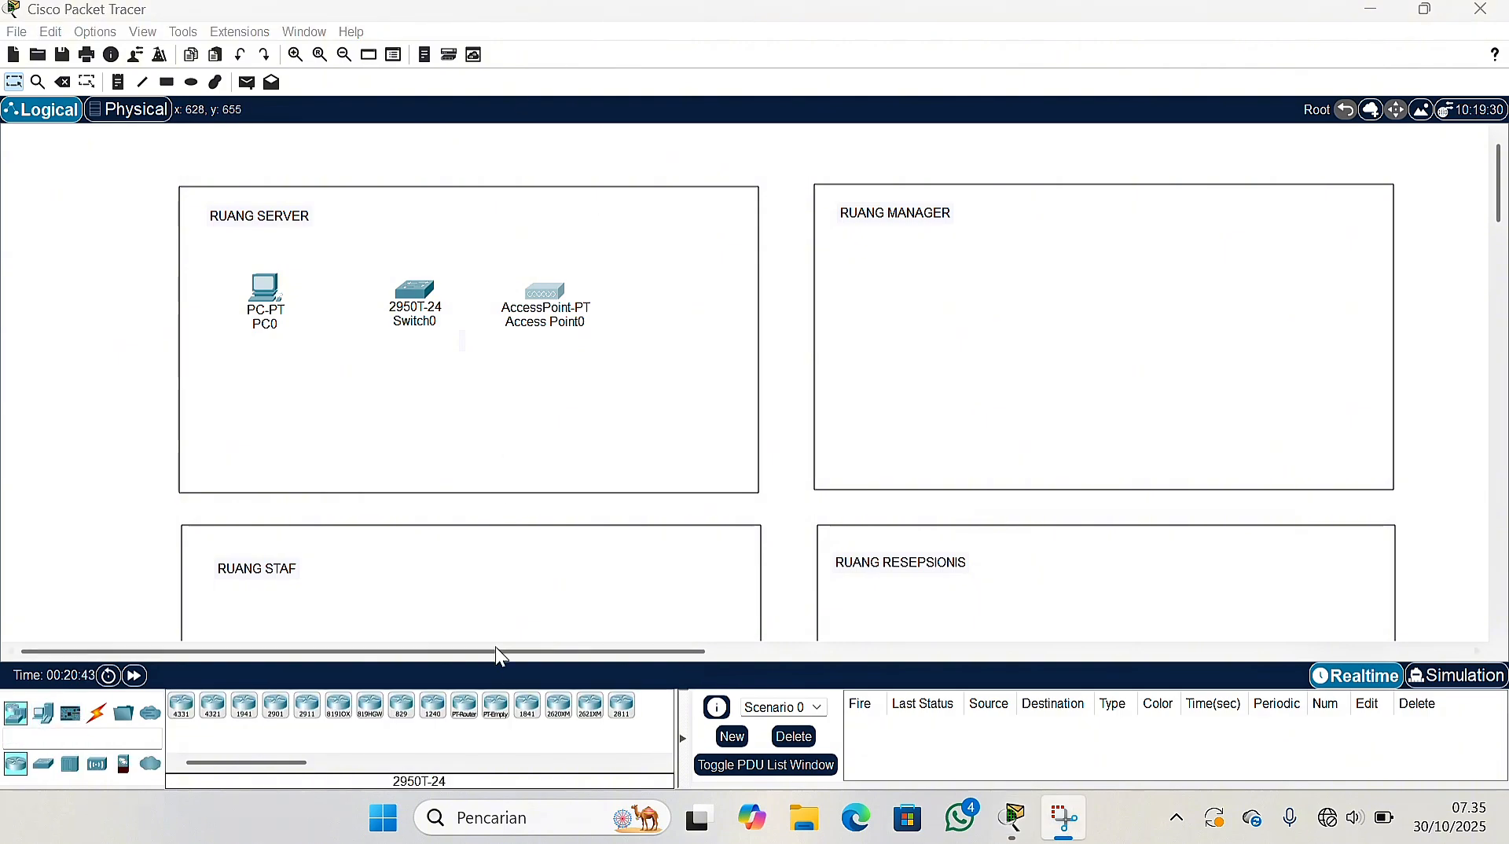
pyautogui.click(528, 721)
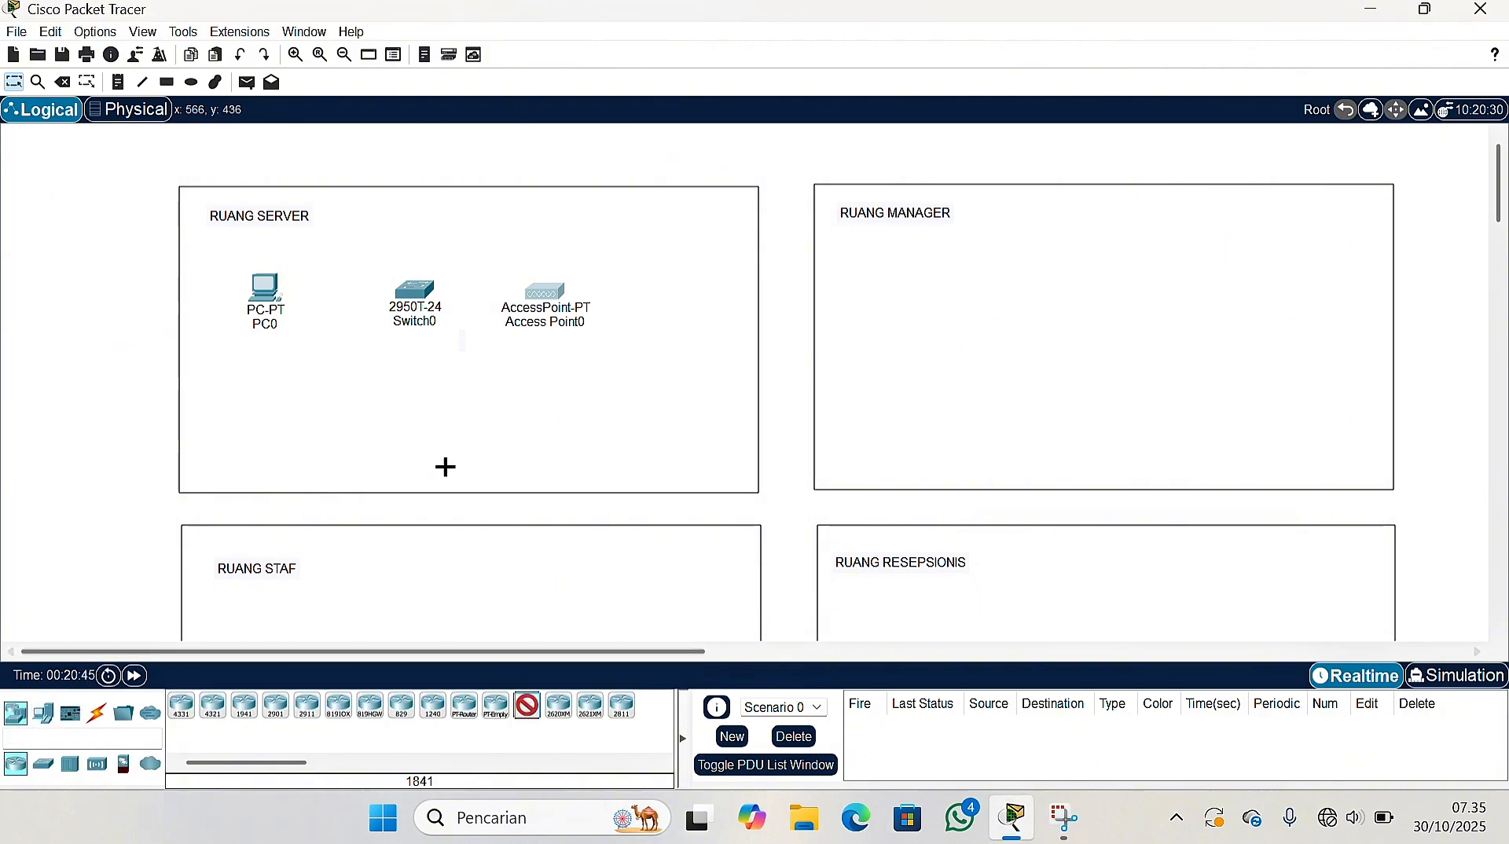
pyautogui.click(434, 399)
# Add a Laptop-PT below the access point and a Server-PT in the upper-right corner of the RUANG SERVER room
pyautogui.click(43, 713)
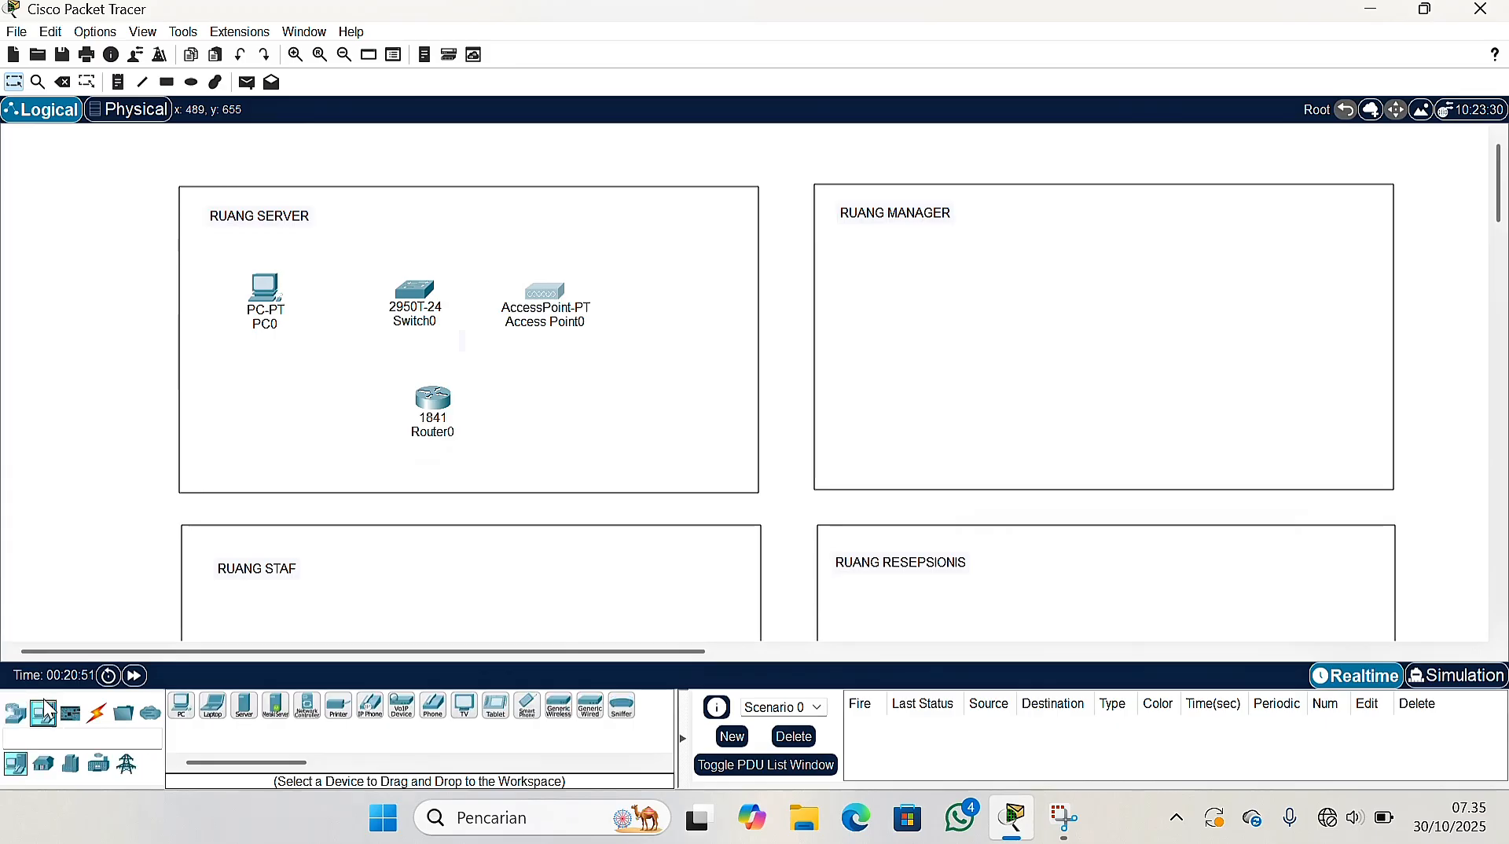
pyautogui.click(597, 397)
pyautogui.click(245, 705)
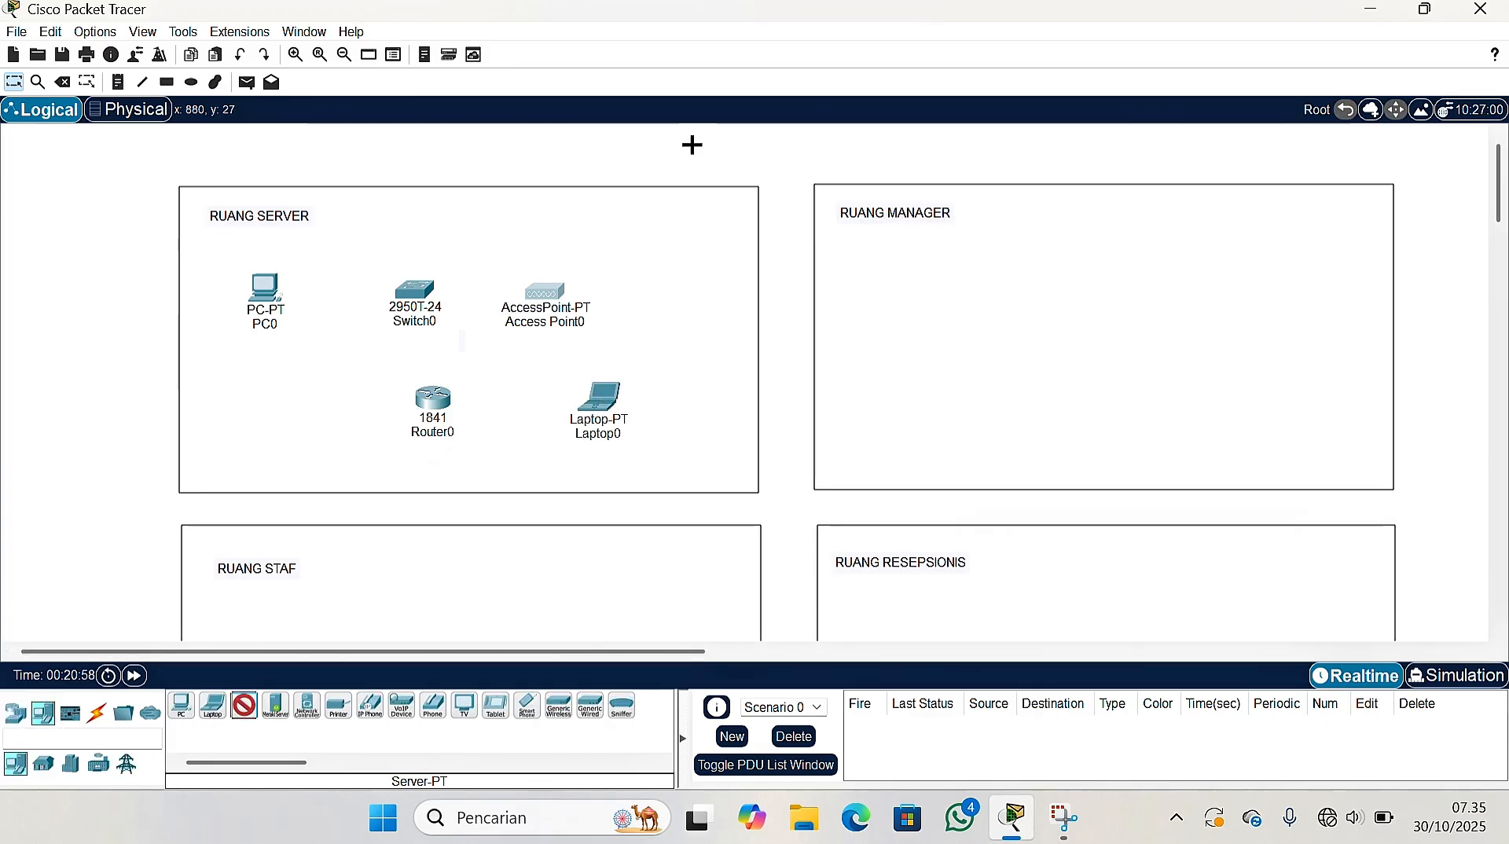
pyautogui.click(676, 240)
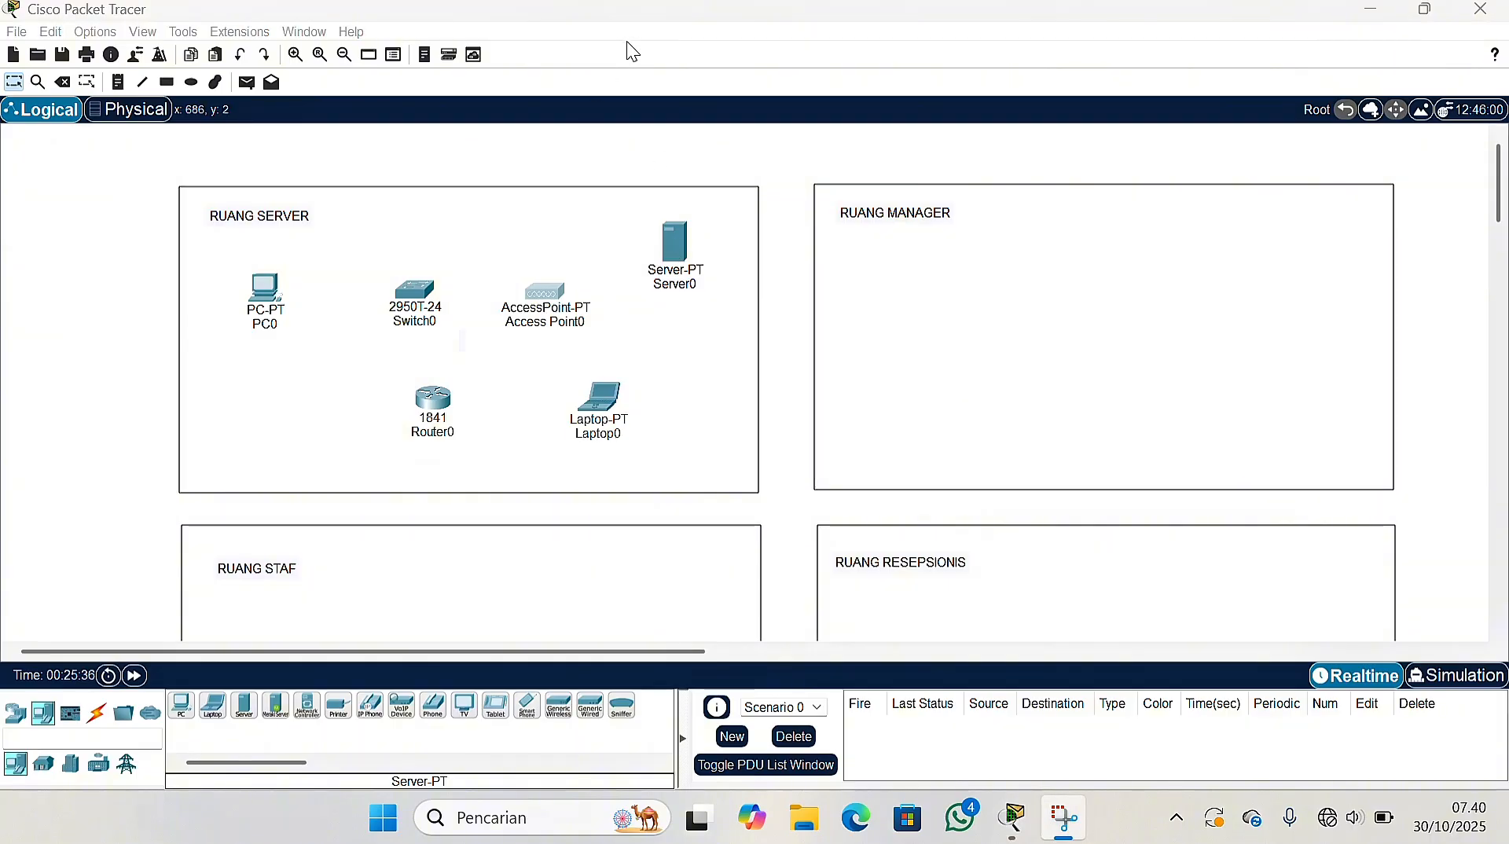
# Connect the PC to a FastEthernet port of the switch with a Copper Straight-Through cable
pyautogui.click(92, 723)
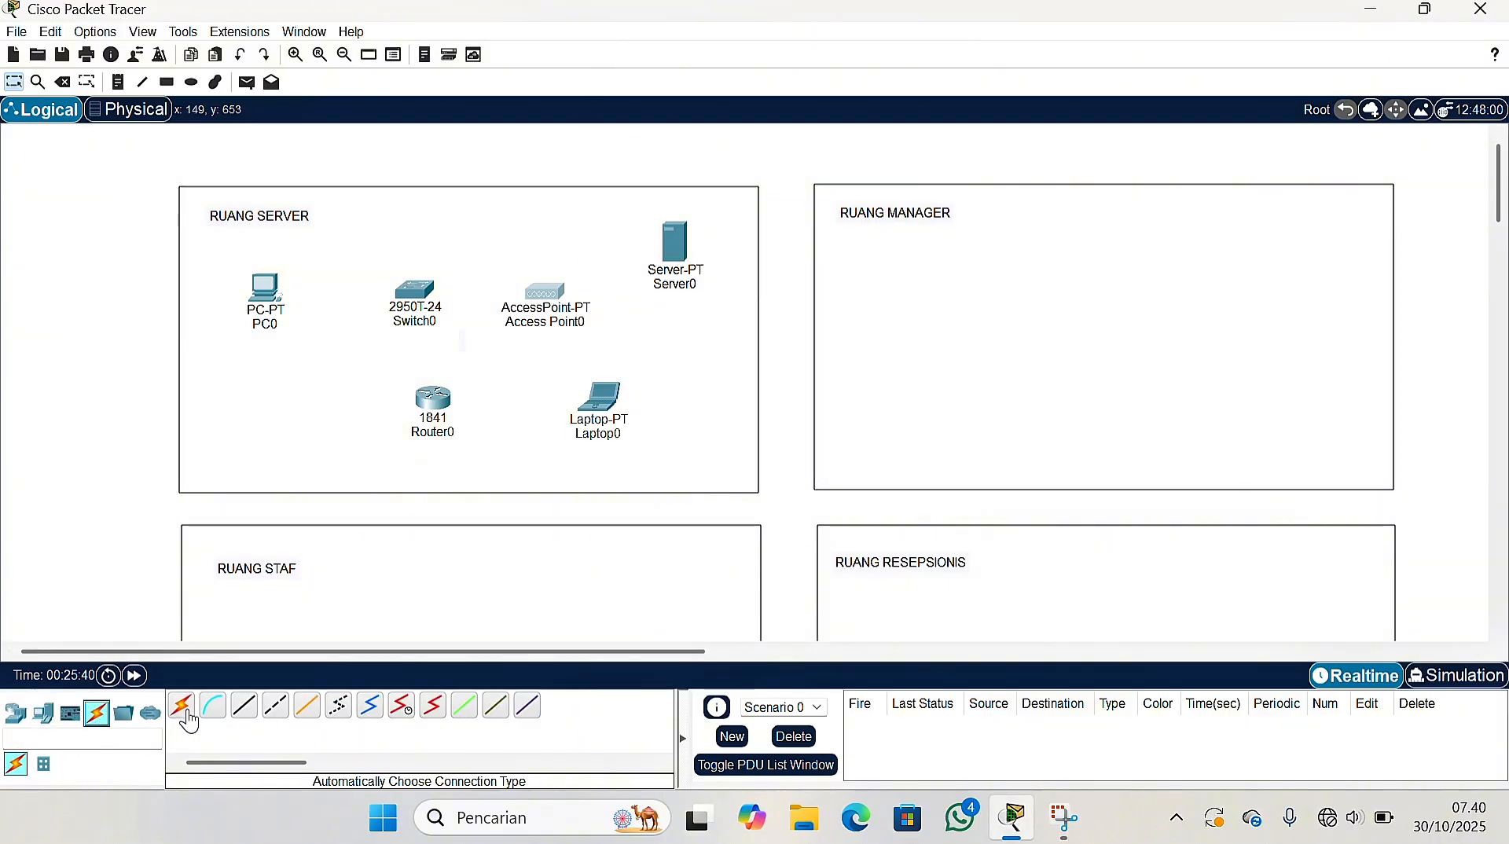
pyautogui.click(243, 706)
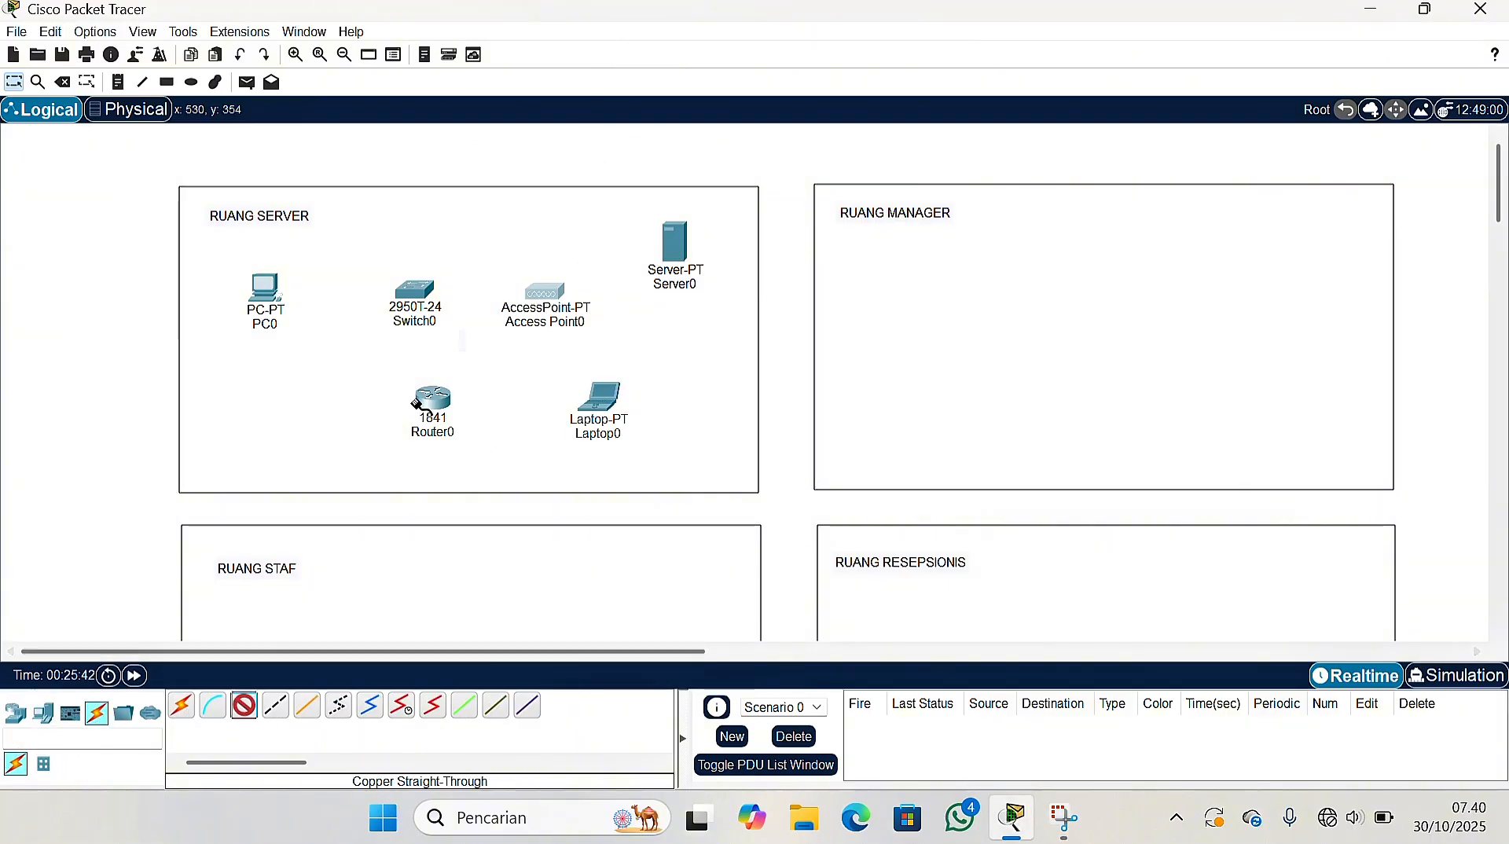
pyautogui.click(267, 292)
pyautogui.click(342, 388)
pyautogui.click(415, 291)
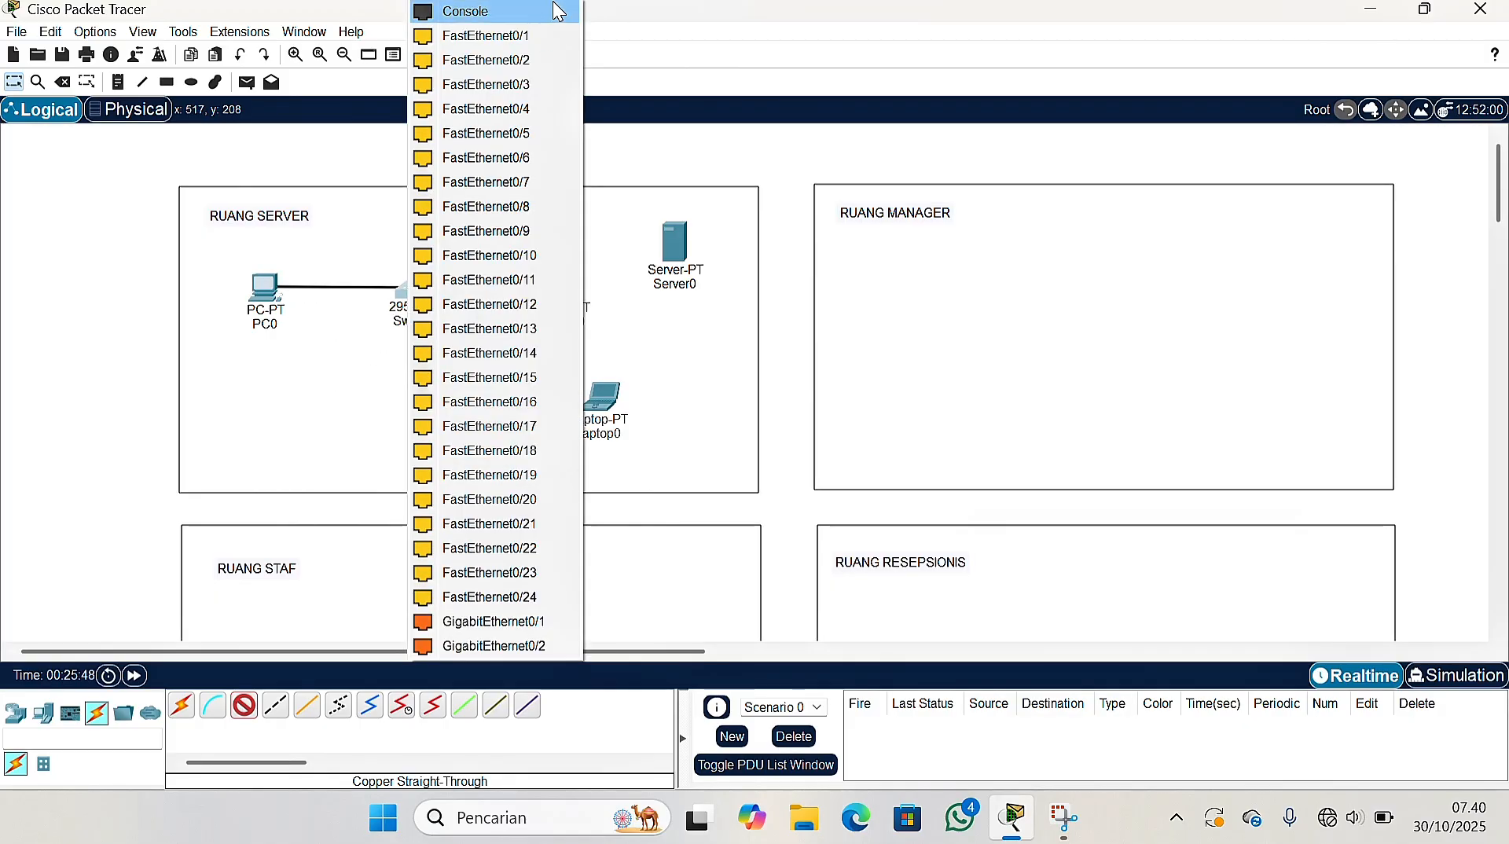
pyautogui.click(456, 224)
# Connect the router's FastEthernet0/0 port to the switch with a Copper Straight-Through cable
pyautogui.click(254, 701)
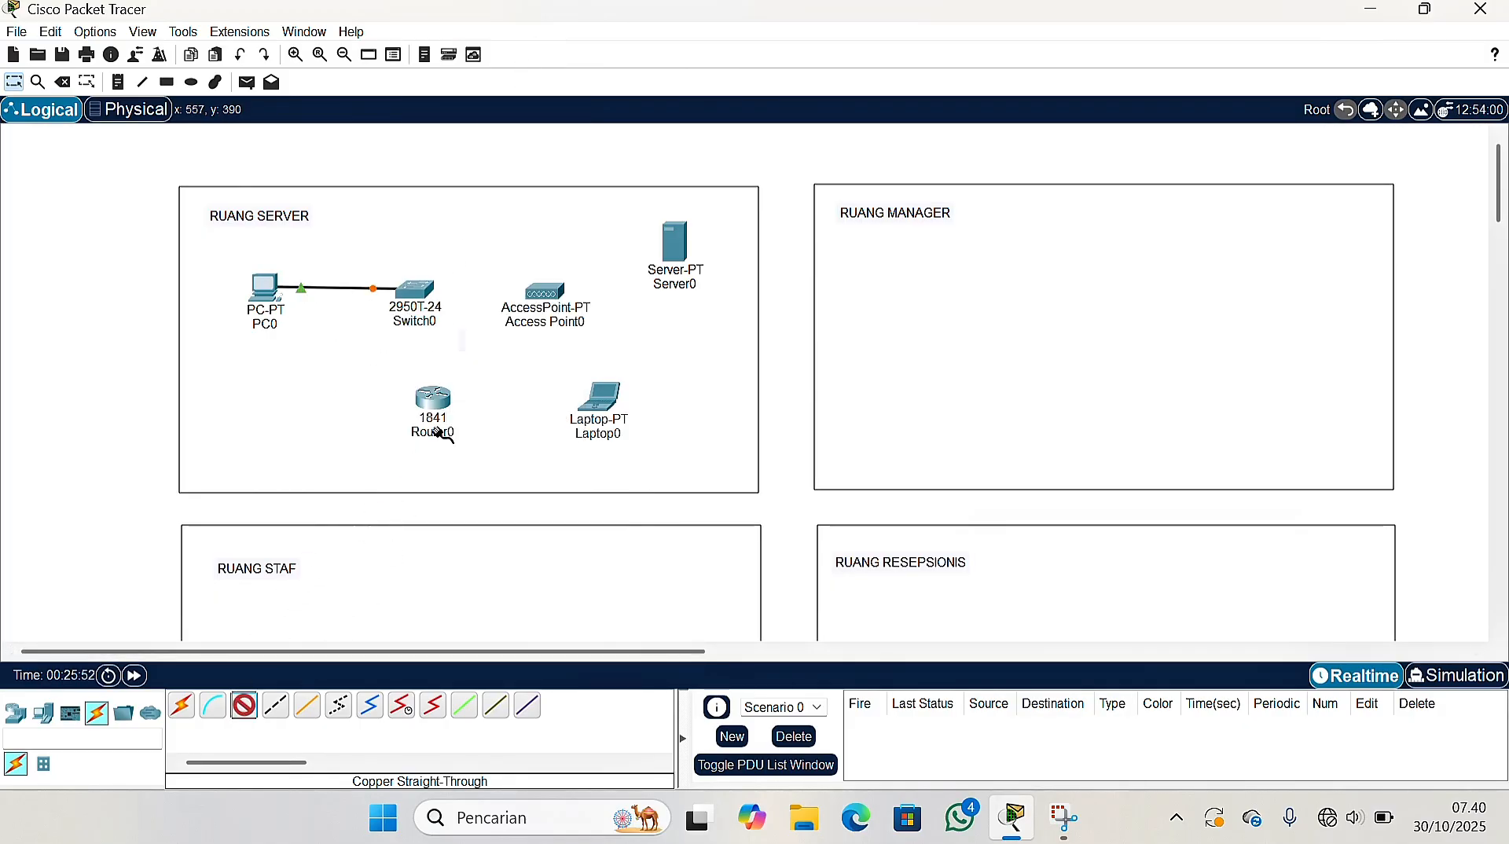
pyautogui.click(437, 402)
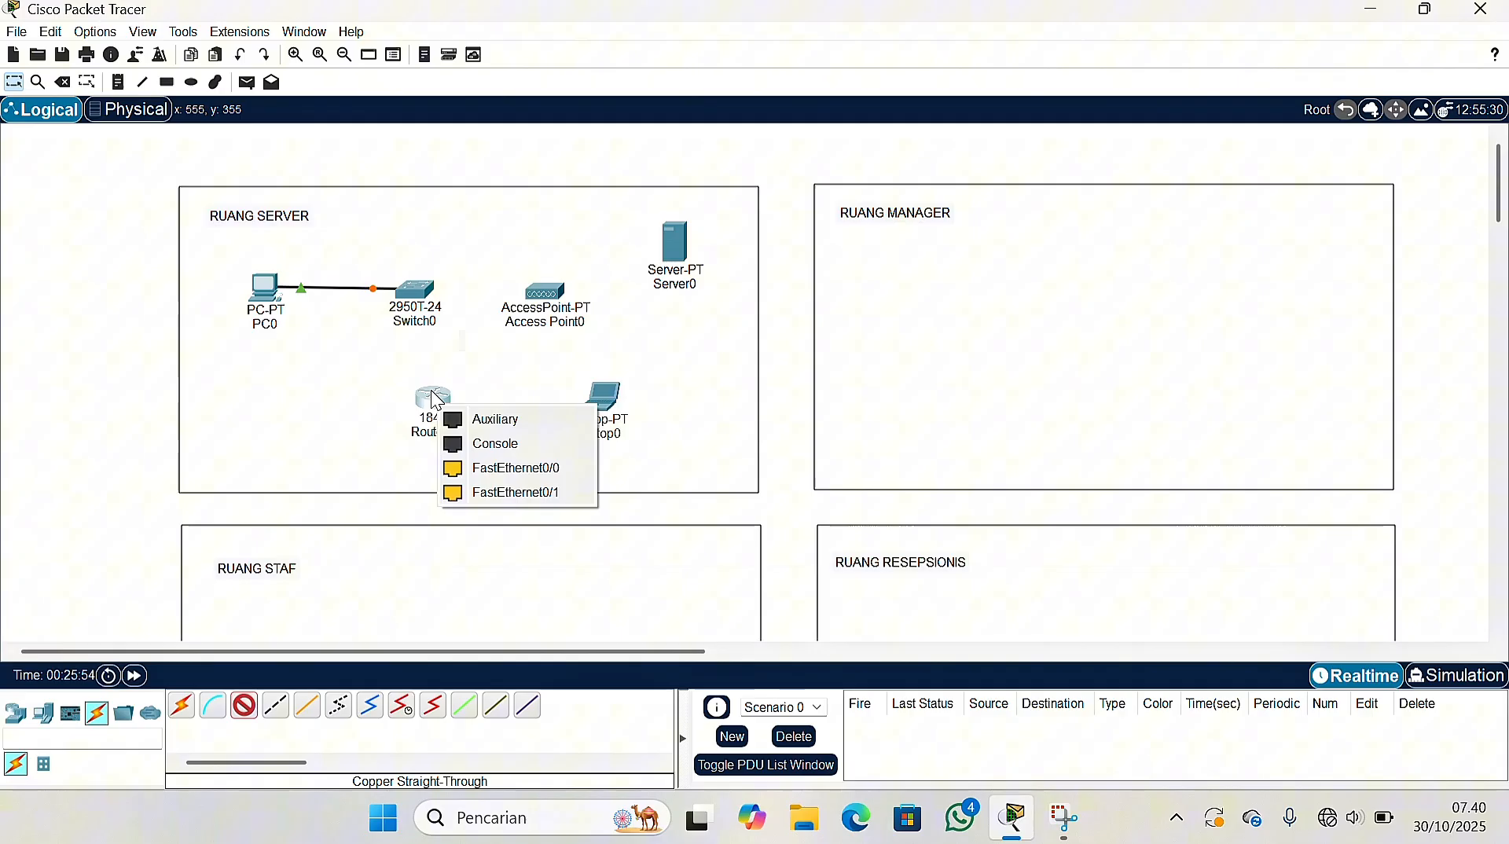
pyautogui.click(464, 466)
pyautogui.click(415, 292)
pyautogui.click(493, 37)
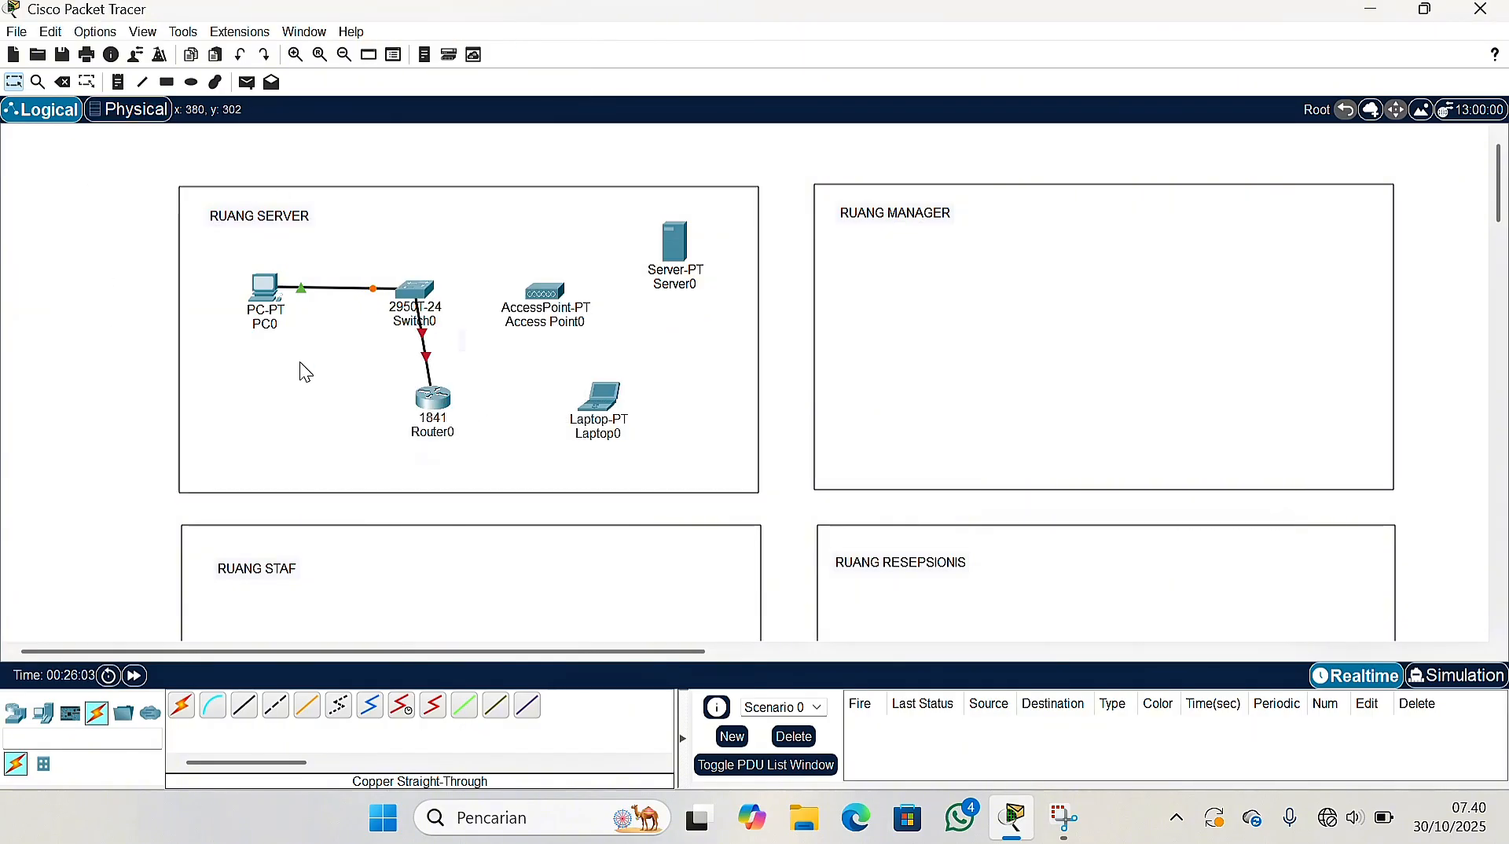
# Turn on the router's FastEthernet0/0 interface in its configuration and close the router window
pyautogui.click(429, 417)
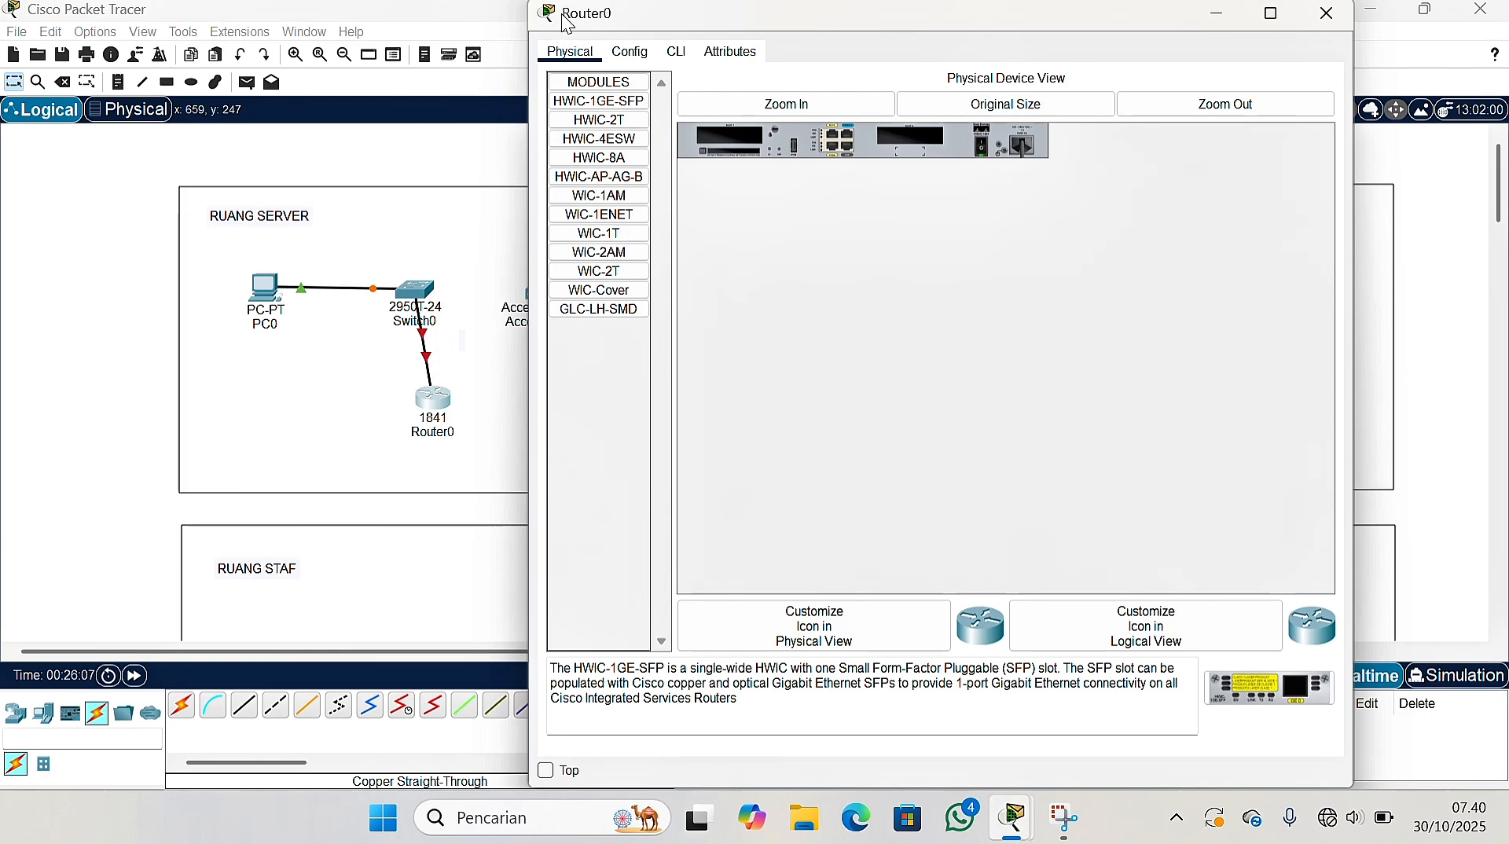
pyautogui.moveTo(568, 24); pyautogui.dragTo(457, 36)
pyautogui.click(513, 63)
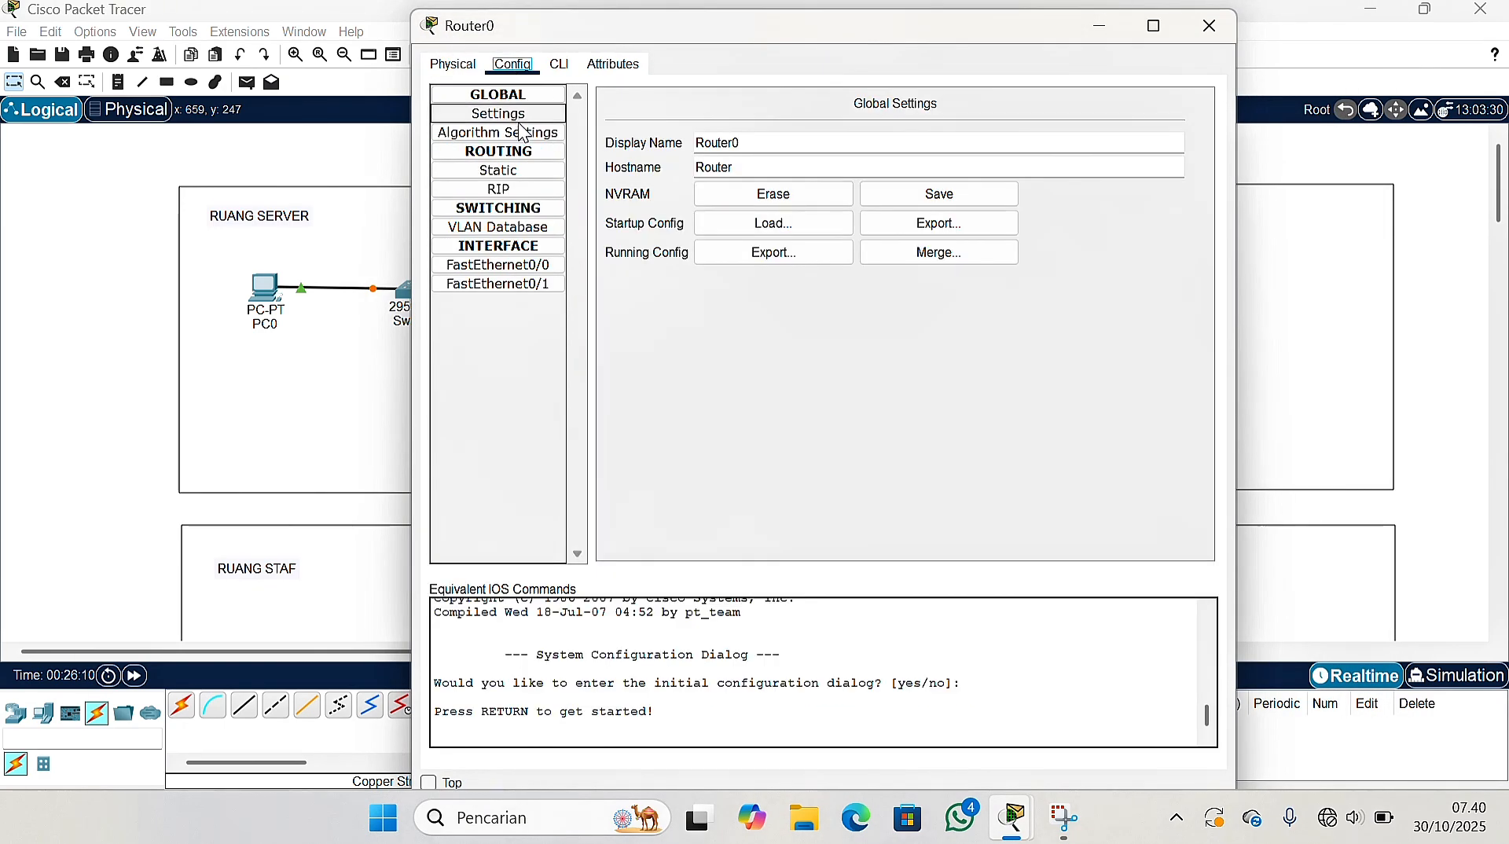
pyautogui.click(547, 267)
pyautogui.click(1179, 122)
pyautogui.click(1211, 26)
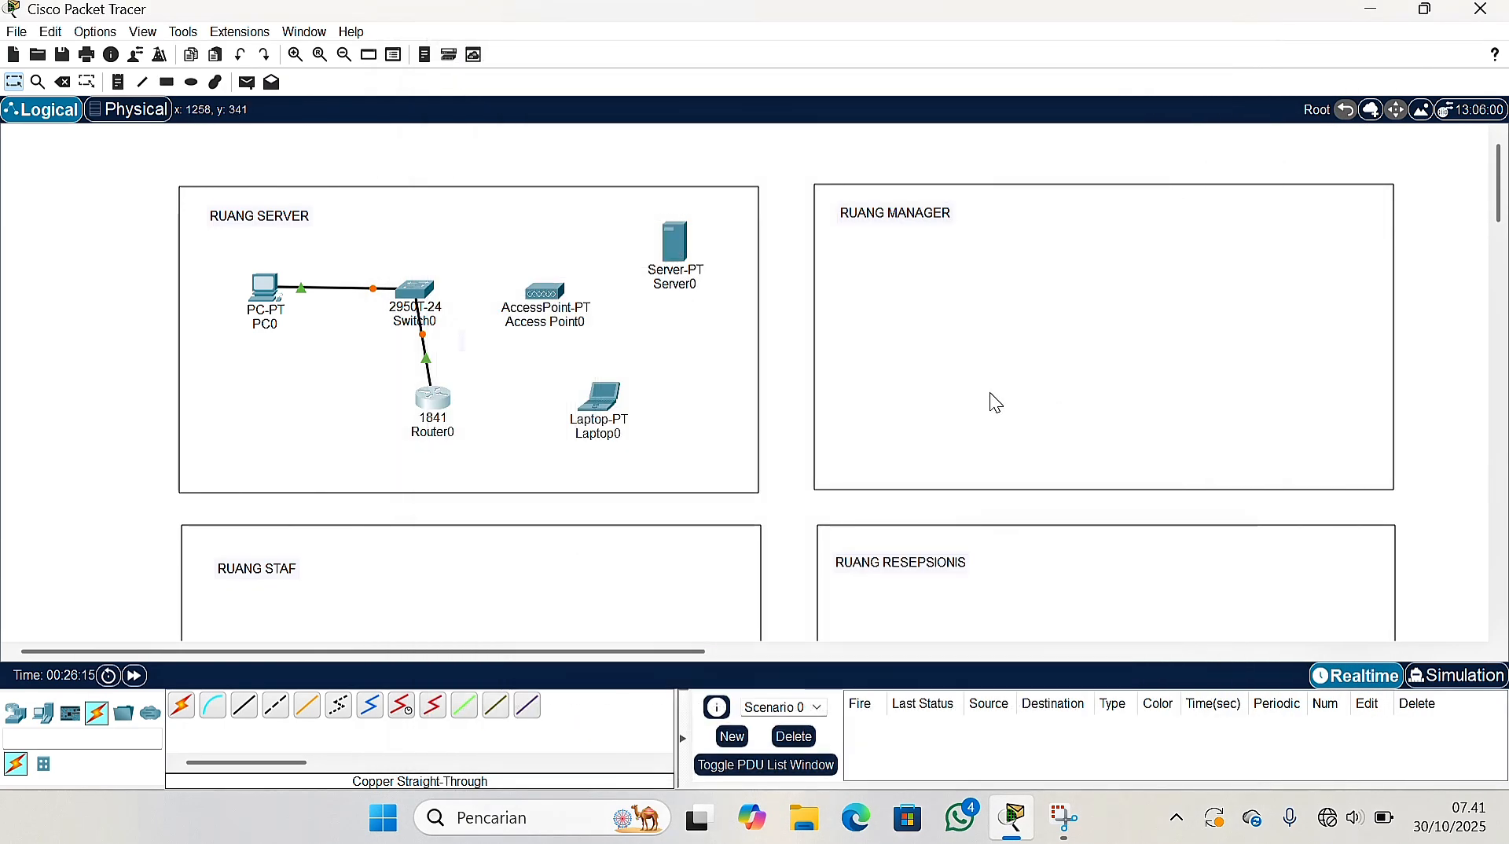
# Connect the access point to the switch in the RUANG SERVER room with a Copper Straight-Through cable
pyautogui.click(241, 710)
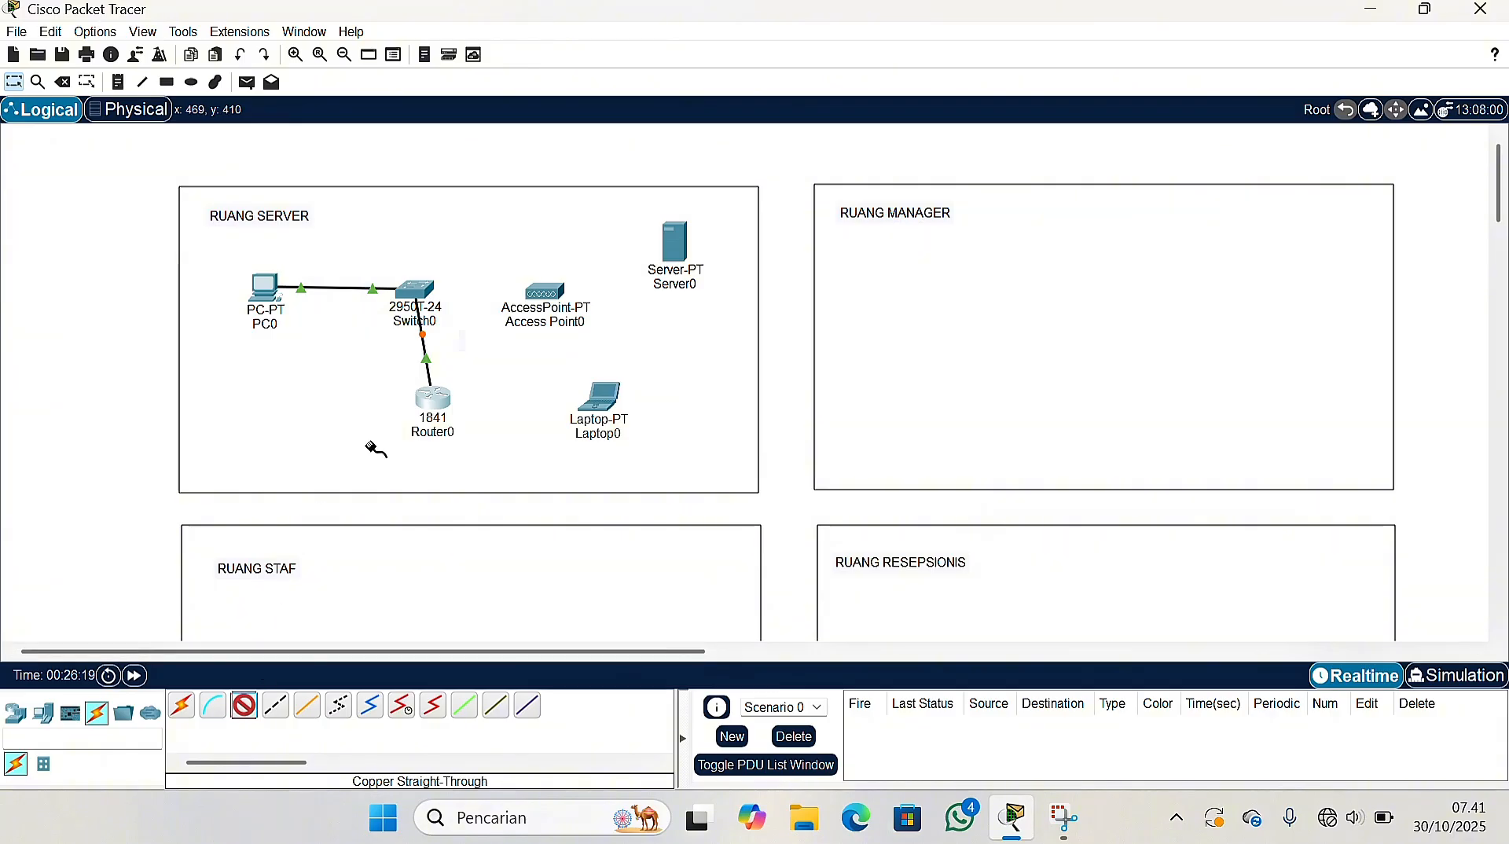
pyautogui.click(547, 296)
pyautogui.click(558, 306)
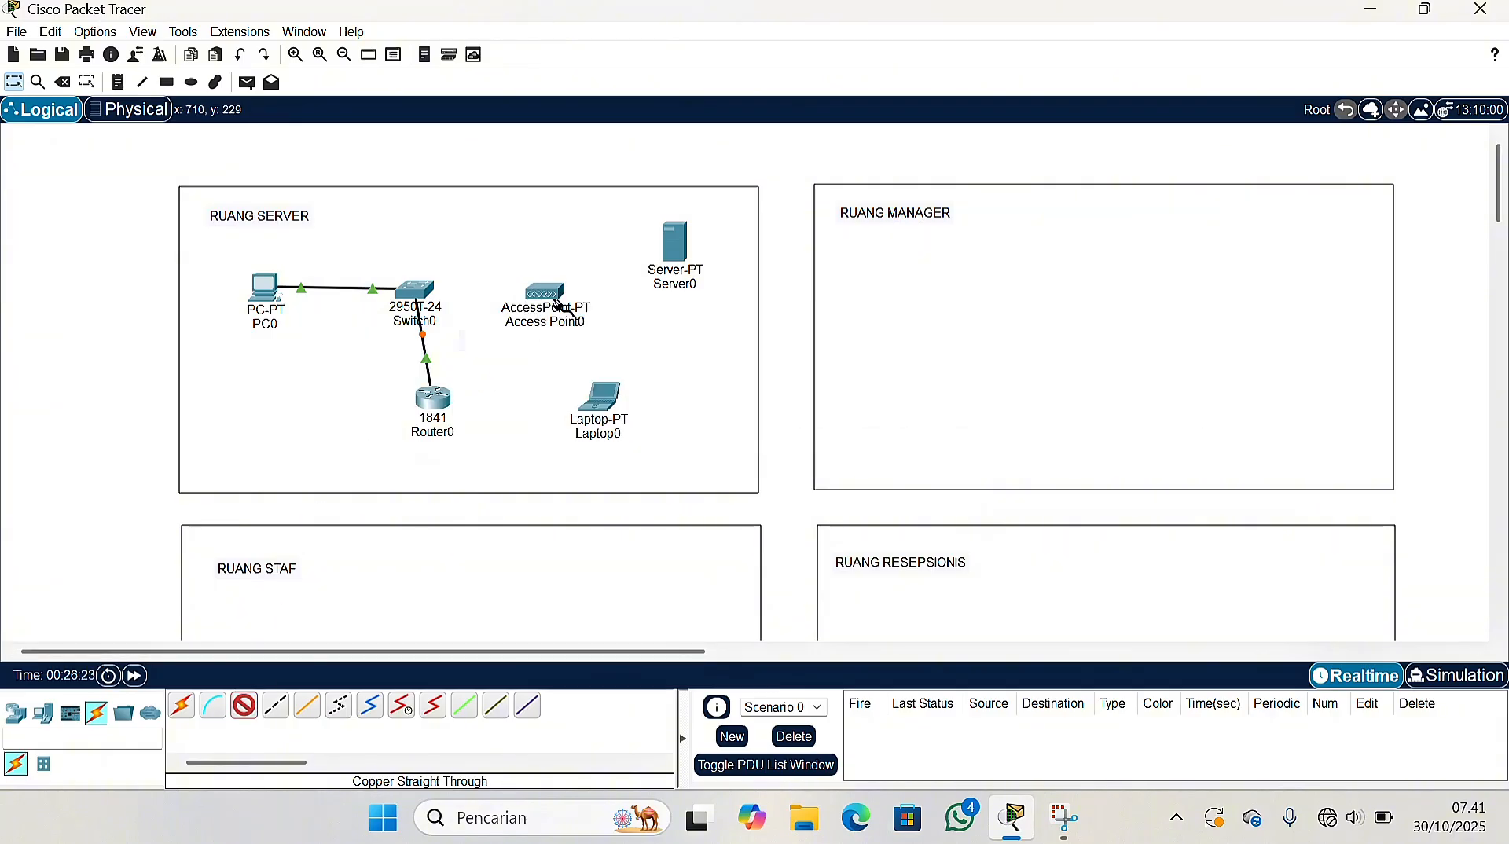
pyautogui.click(410, 300)
pyautogui.click(492, 87)
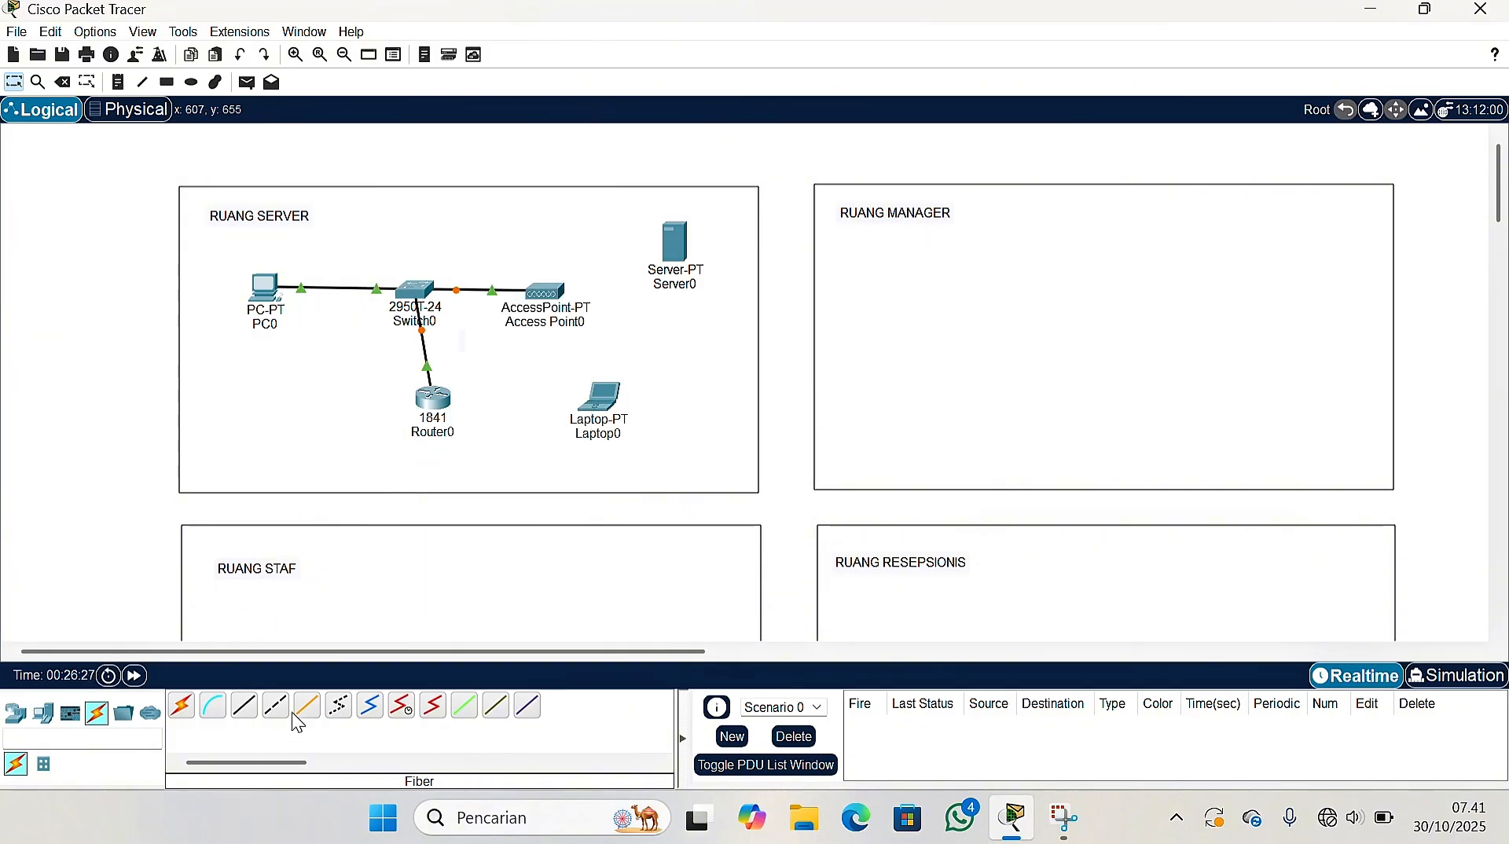
# Connect the server to the switch in the RUANG SERVER room with a Copper Straight-Through cable
pyautogui.click(245, 705)
pyautogui.click(675, 241)
pyautogui.click(711, 249)
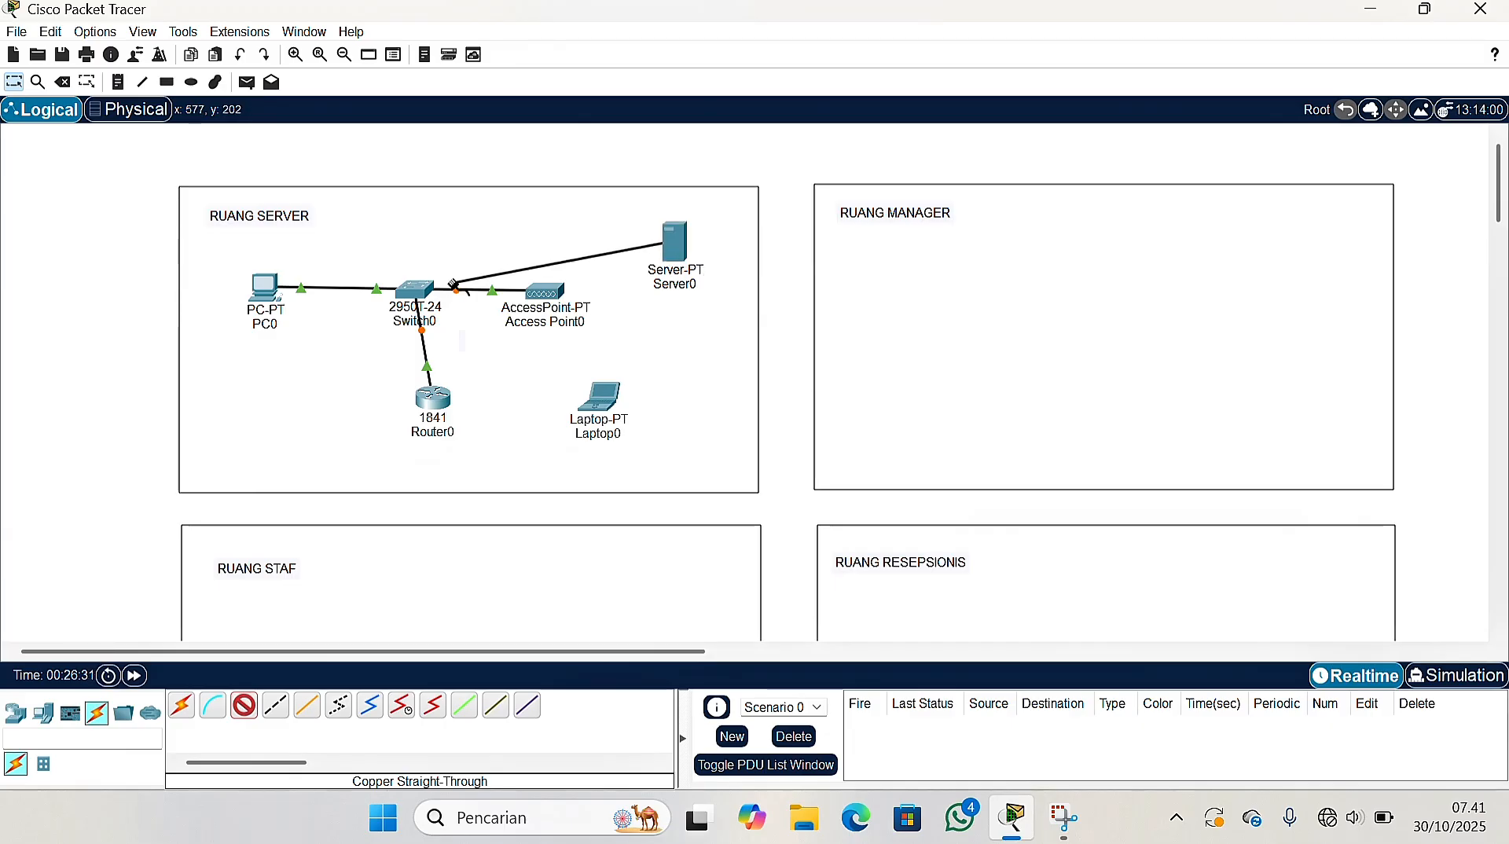
pyautogui.click(419, 291)
pyautogui.click(532, 33)
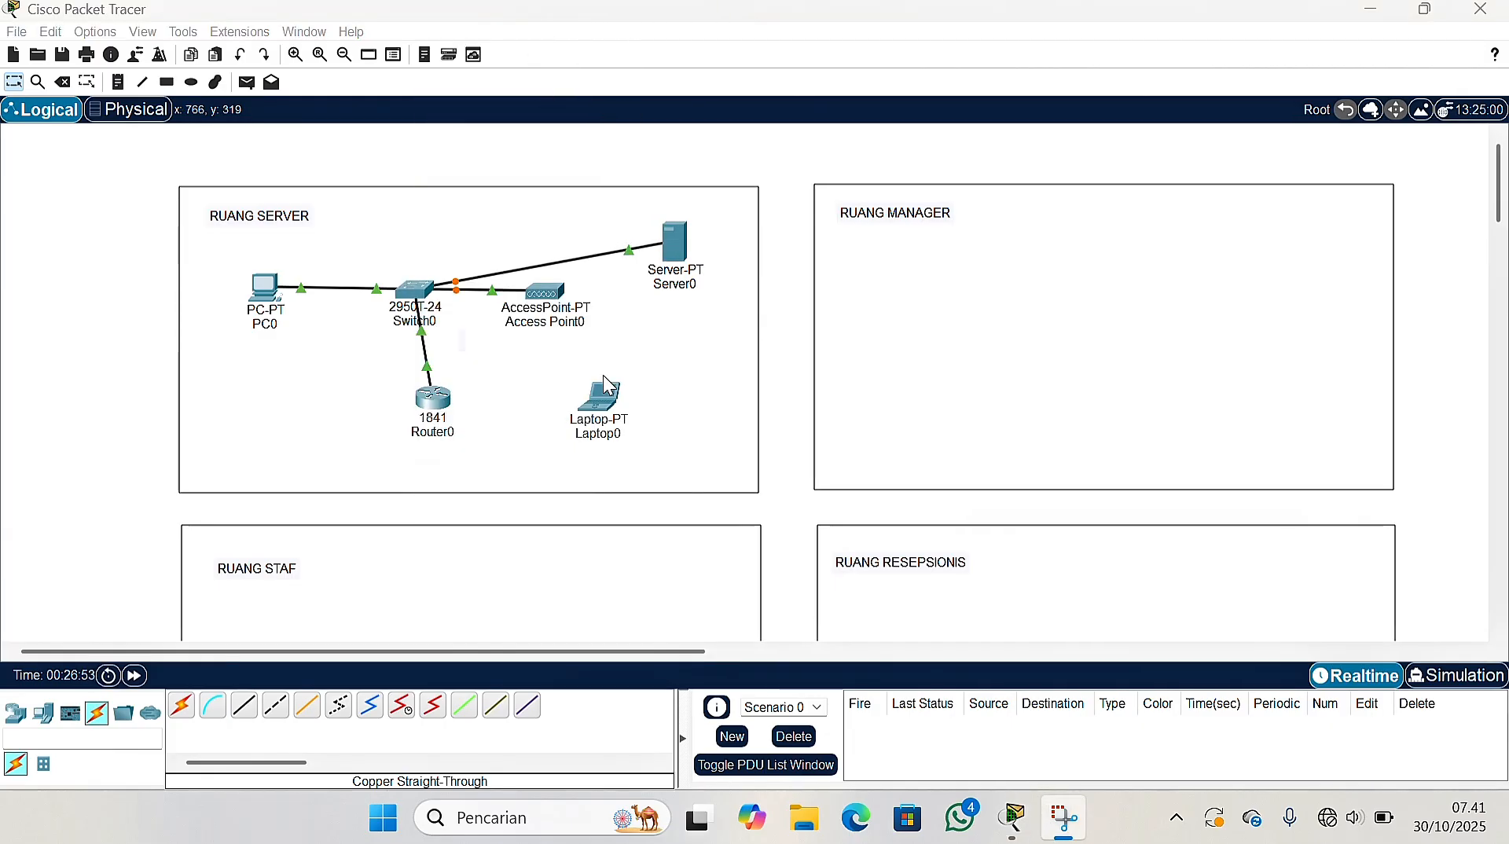
# Add a PC-PT in the upper-left and an AccessPoint-PT in the lower-right part of the RUANG MANAGER room
pyautogui.click(43, 713)
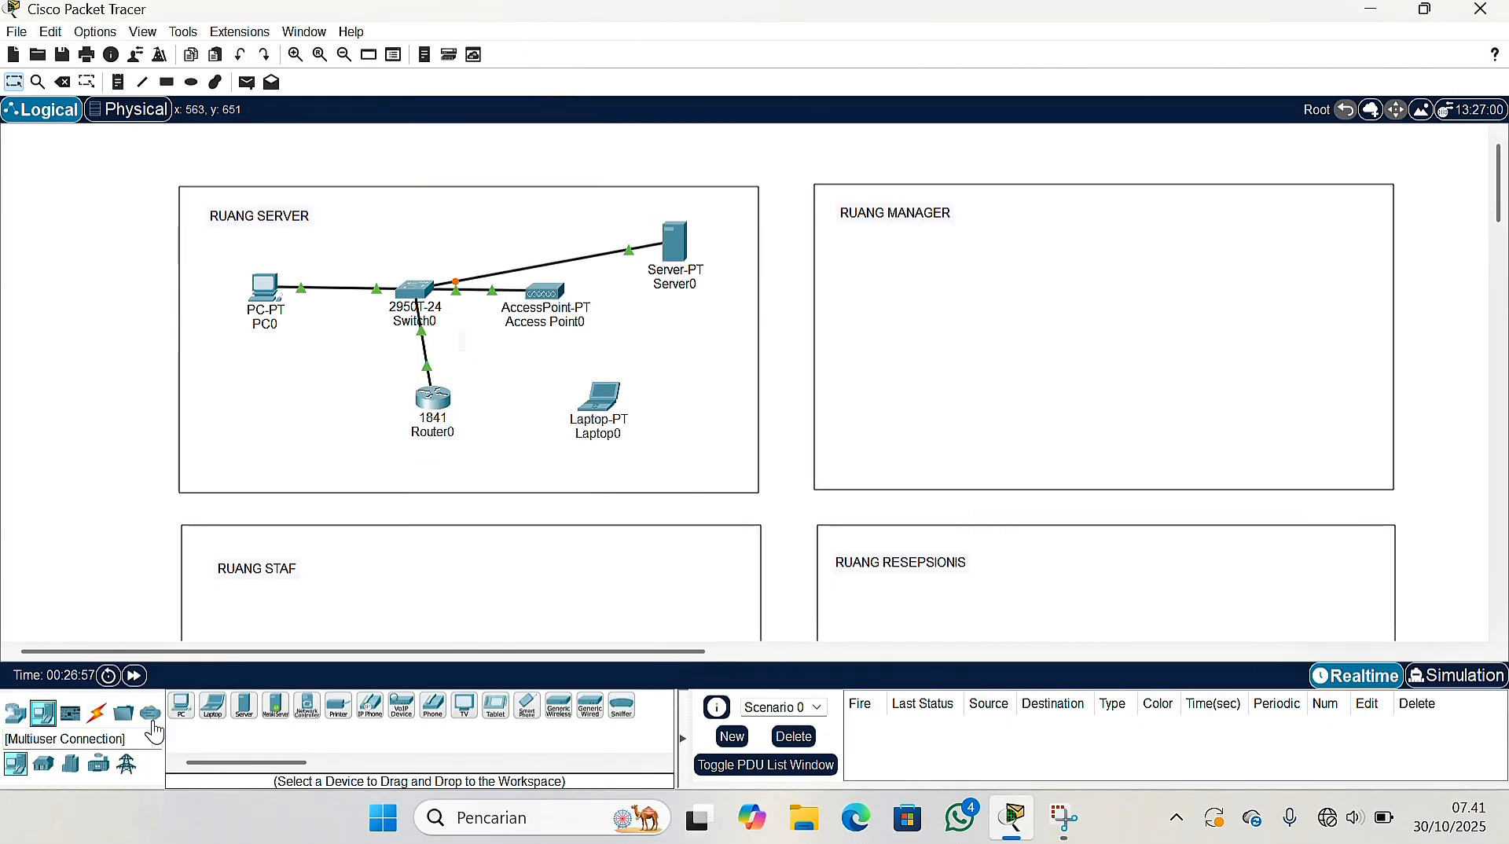
pyautogui.click(181, 705)
pyautogui.click(884, 273)
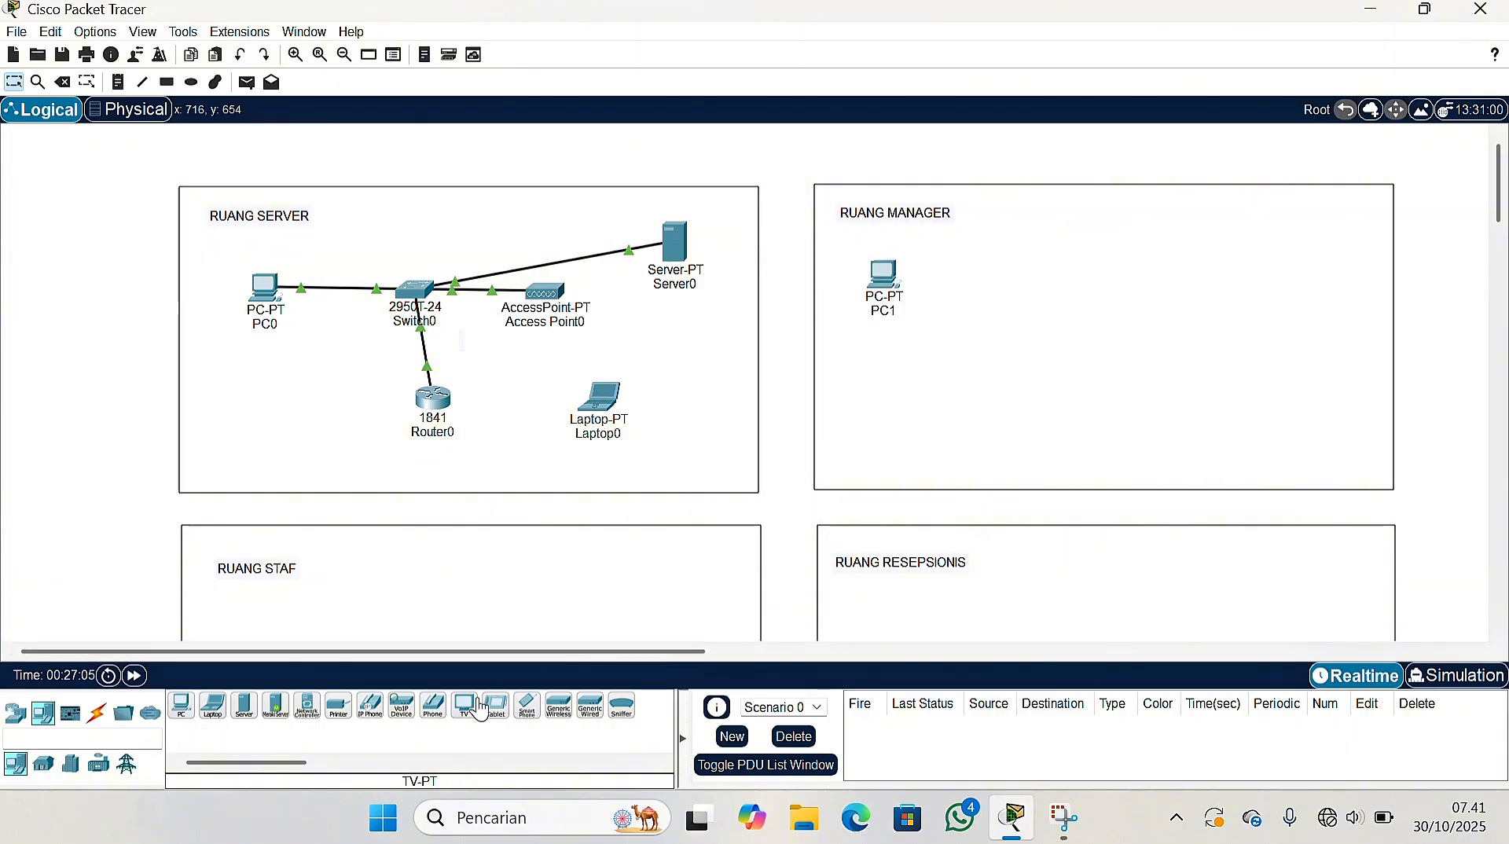
pyautogui.click(11, 714)
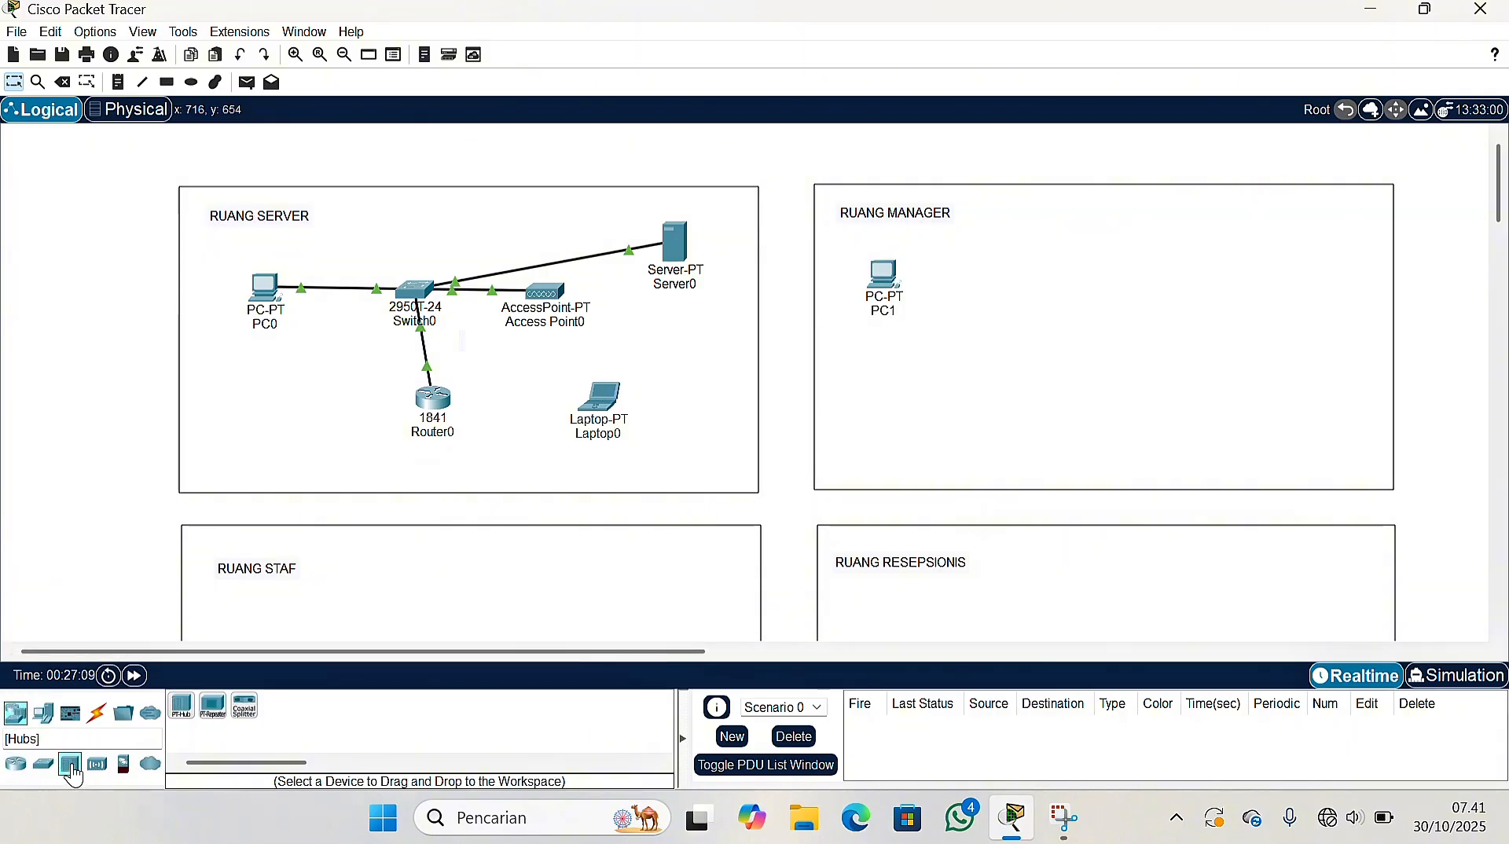
pyautogui.click(49, 765)
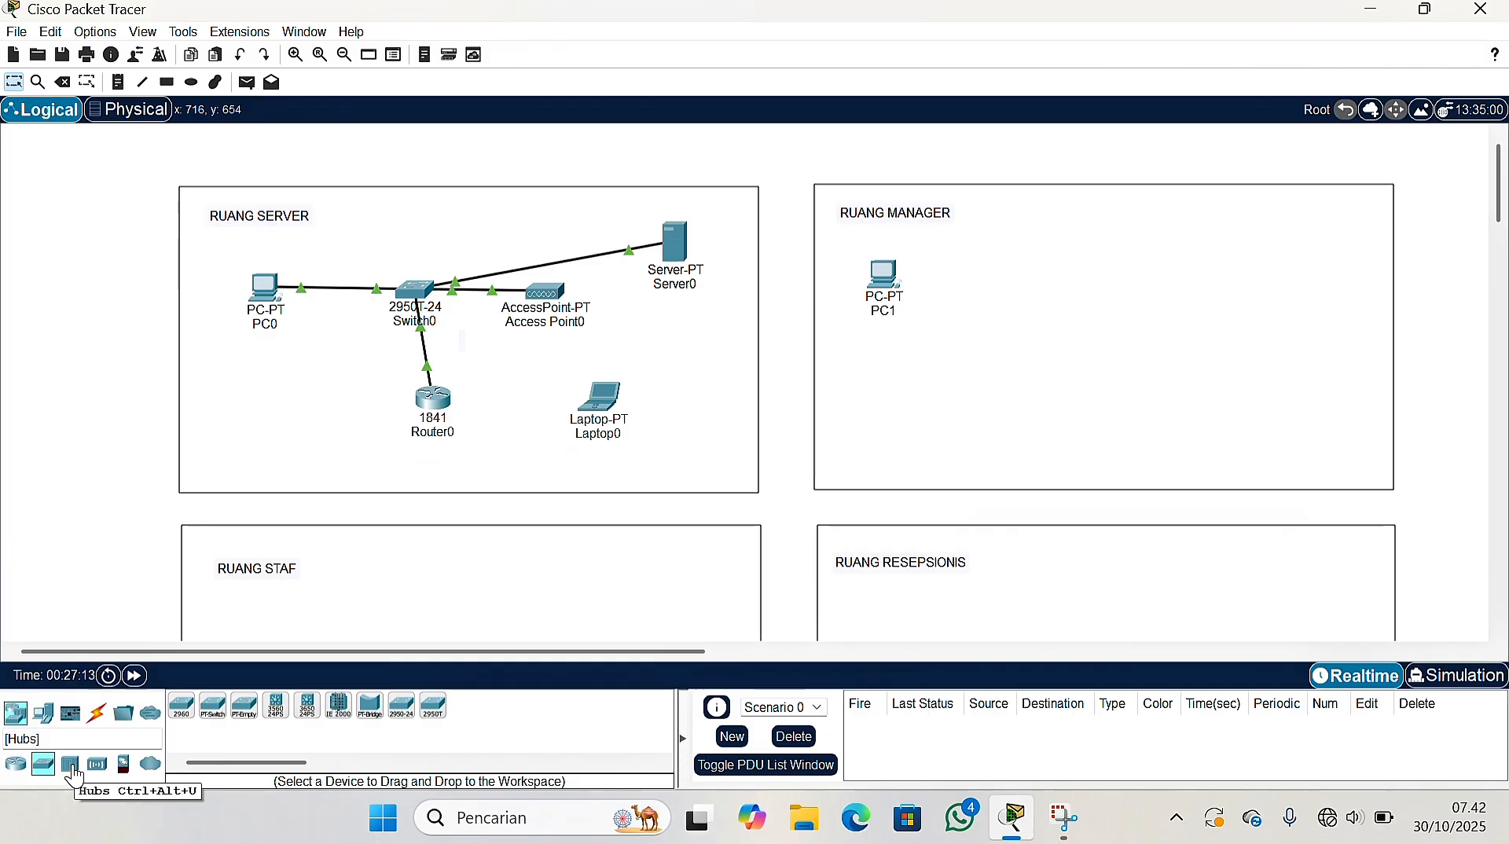
pyautogui.click(99, 766)
pyautogui.click(402, 705)
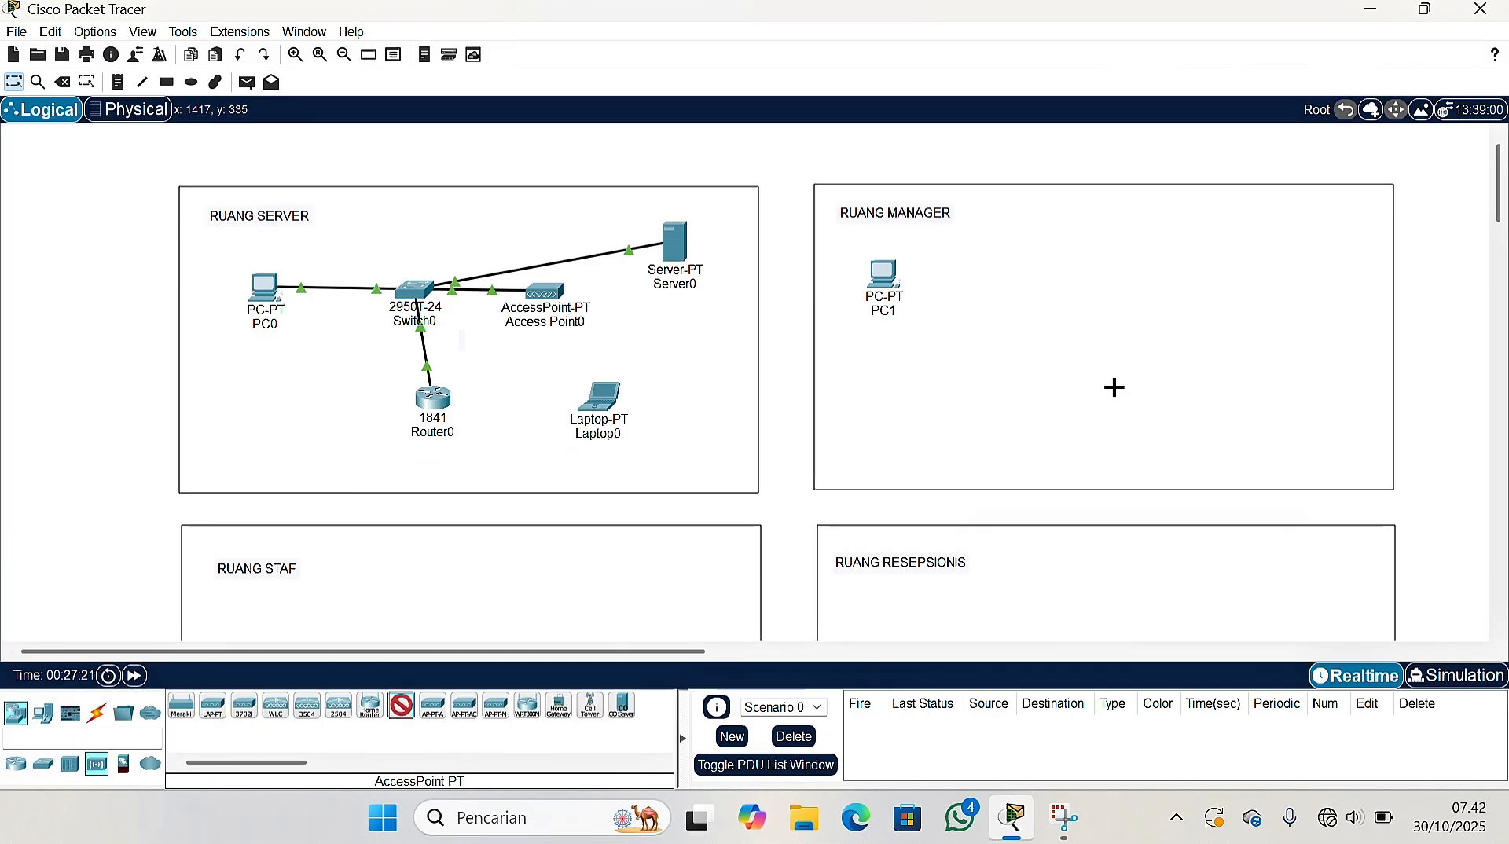
pyautogui.click(1194, 381)
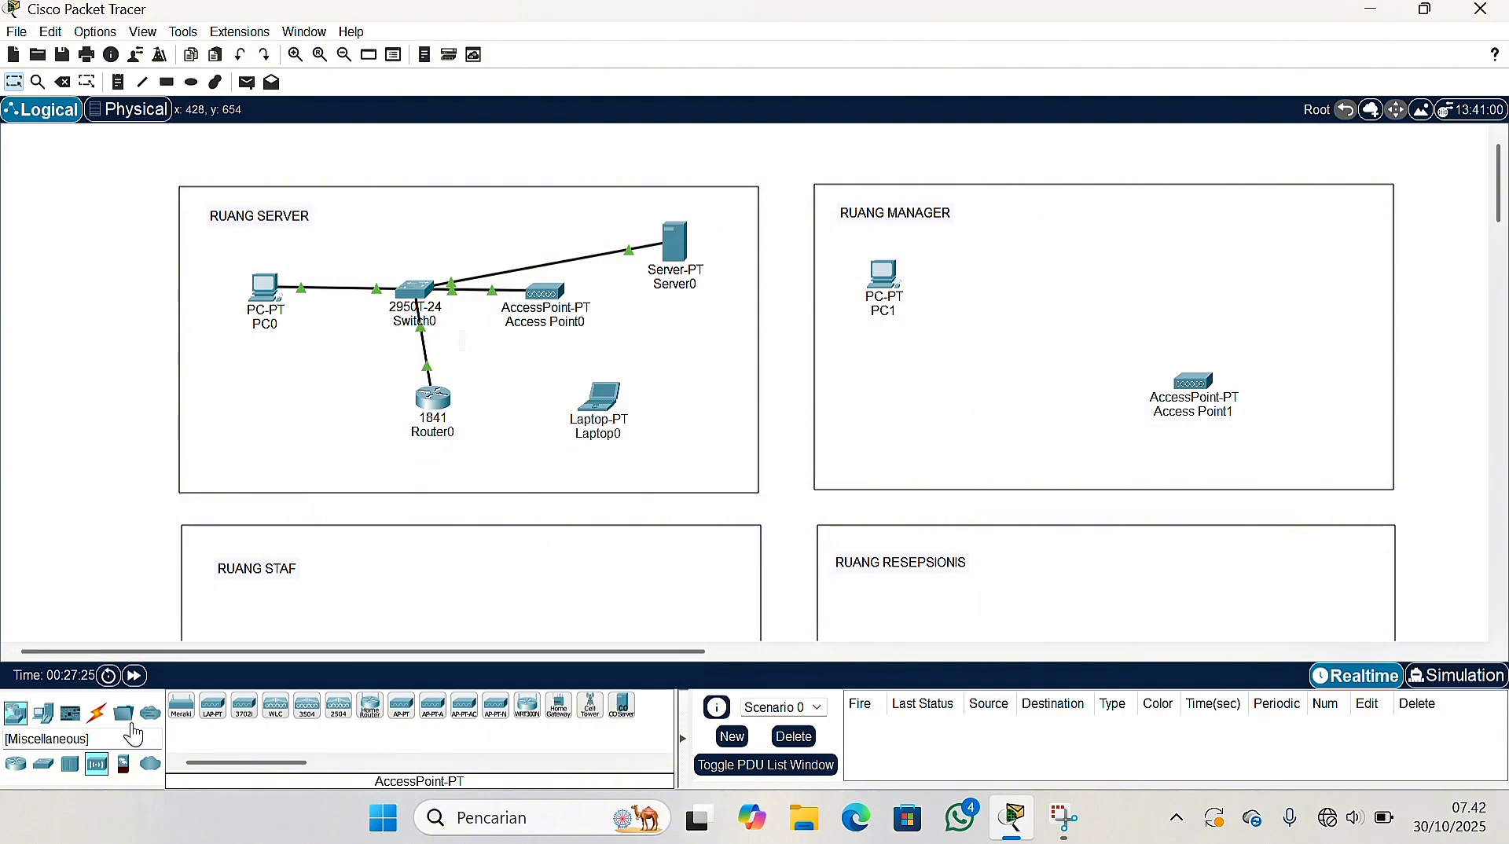
# Add an 1841 router below the PC in the RUANG MANAGER room
pyautogui.click(44, 767)
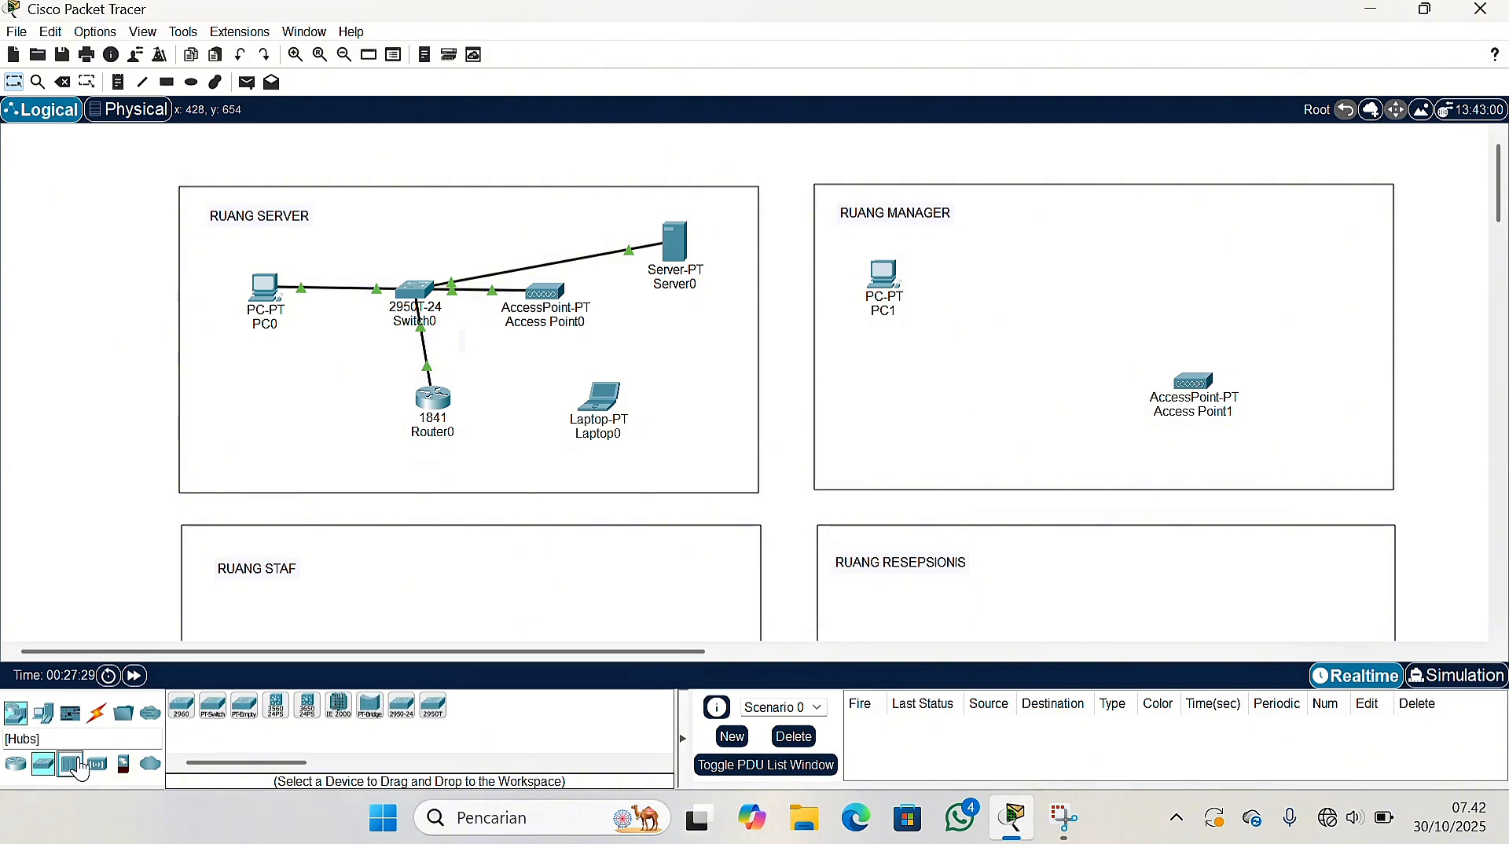
pyautogui.click(16, 763)
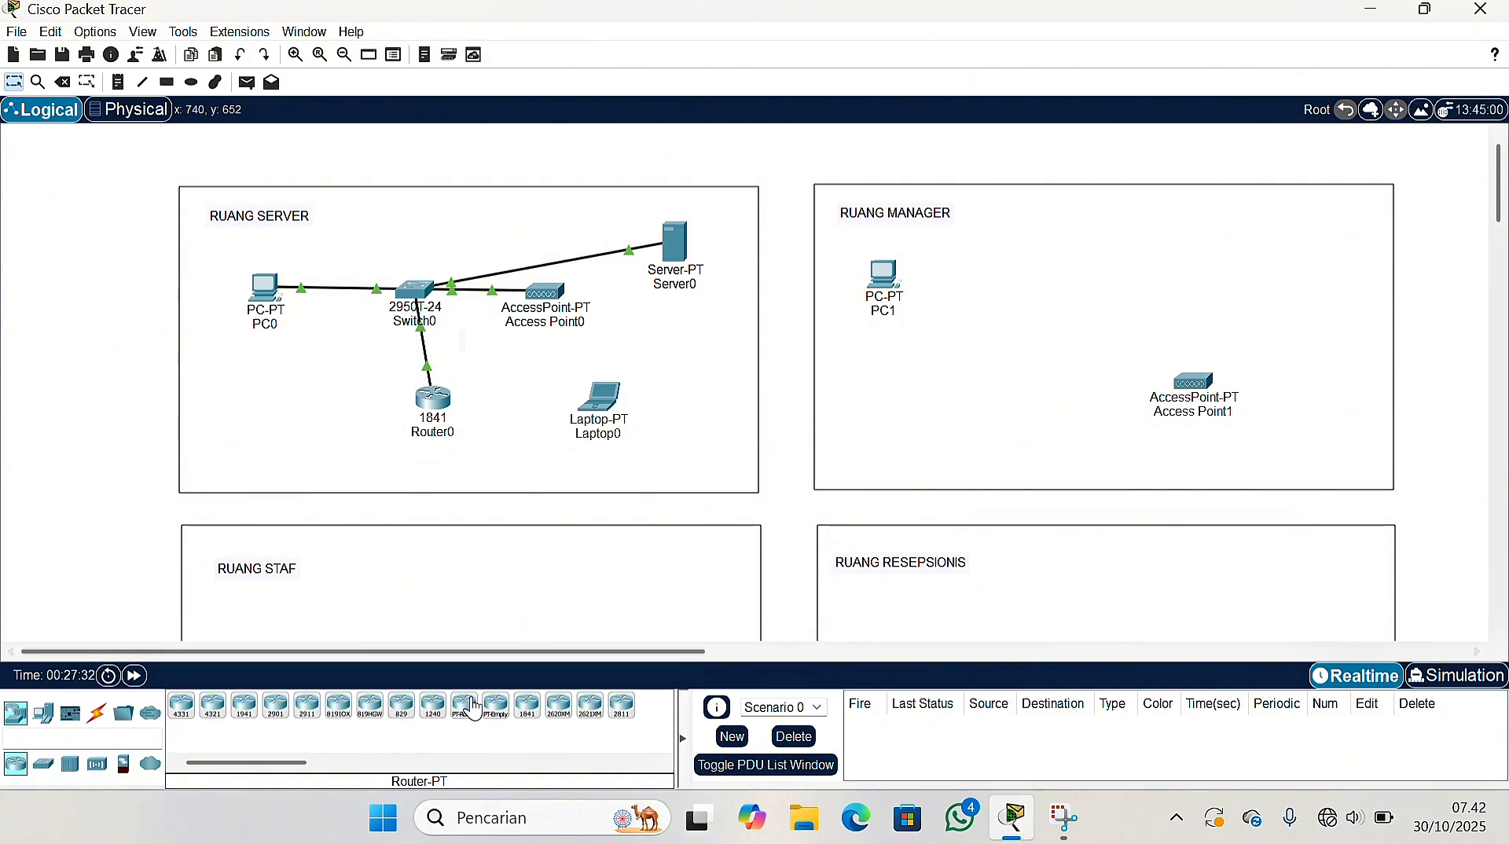
pyautogui.click(528, 705)
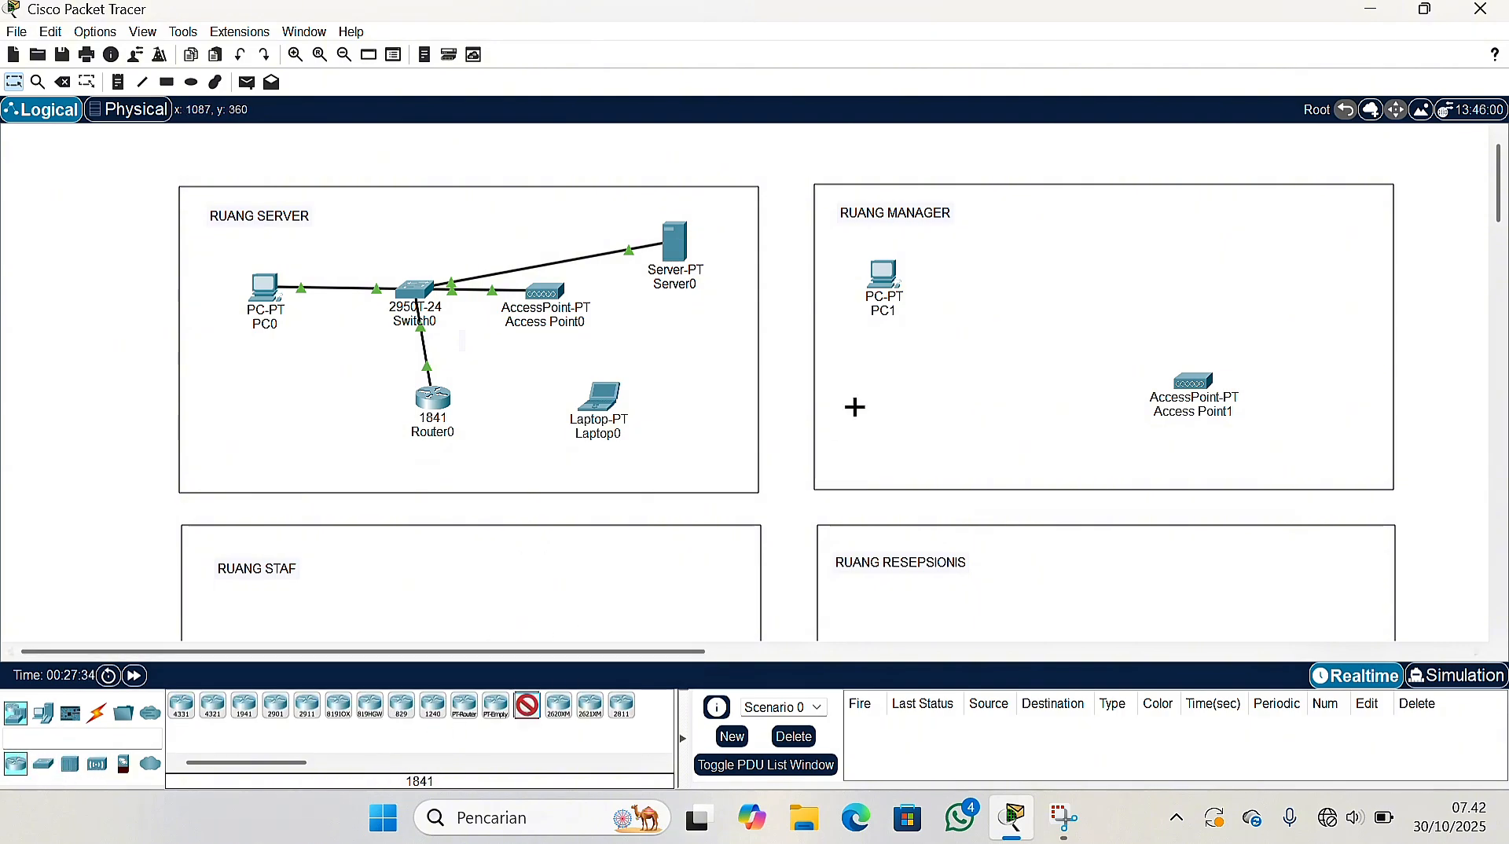
pyautogui.click(897, 395)
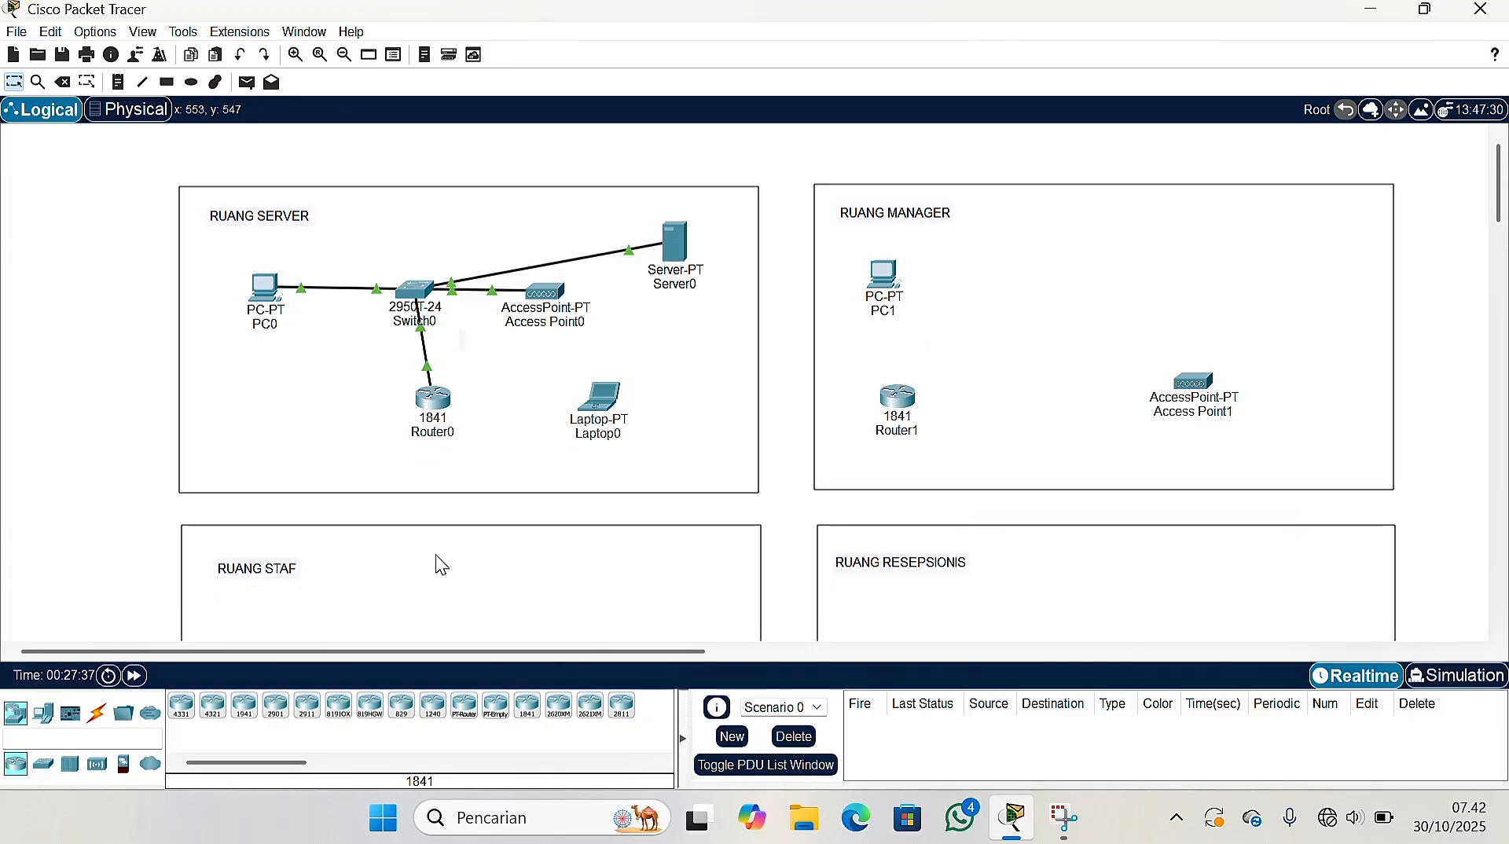
# Add a Laptop-PT above the access point in the RUANG MANAGER room
pyautogui.click(43, 713)
pyautogui.click(213, 705)
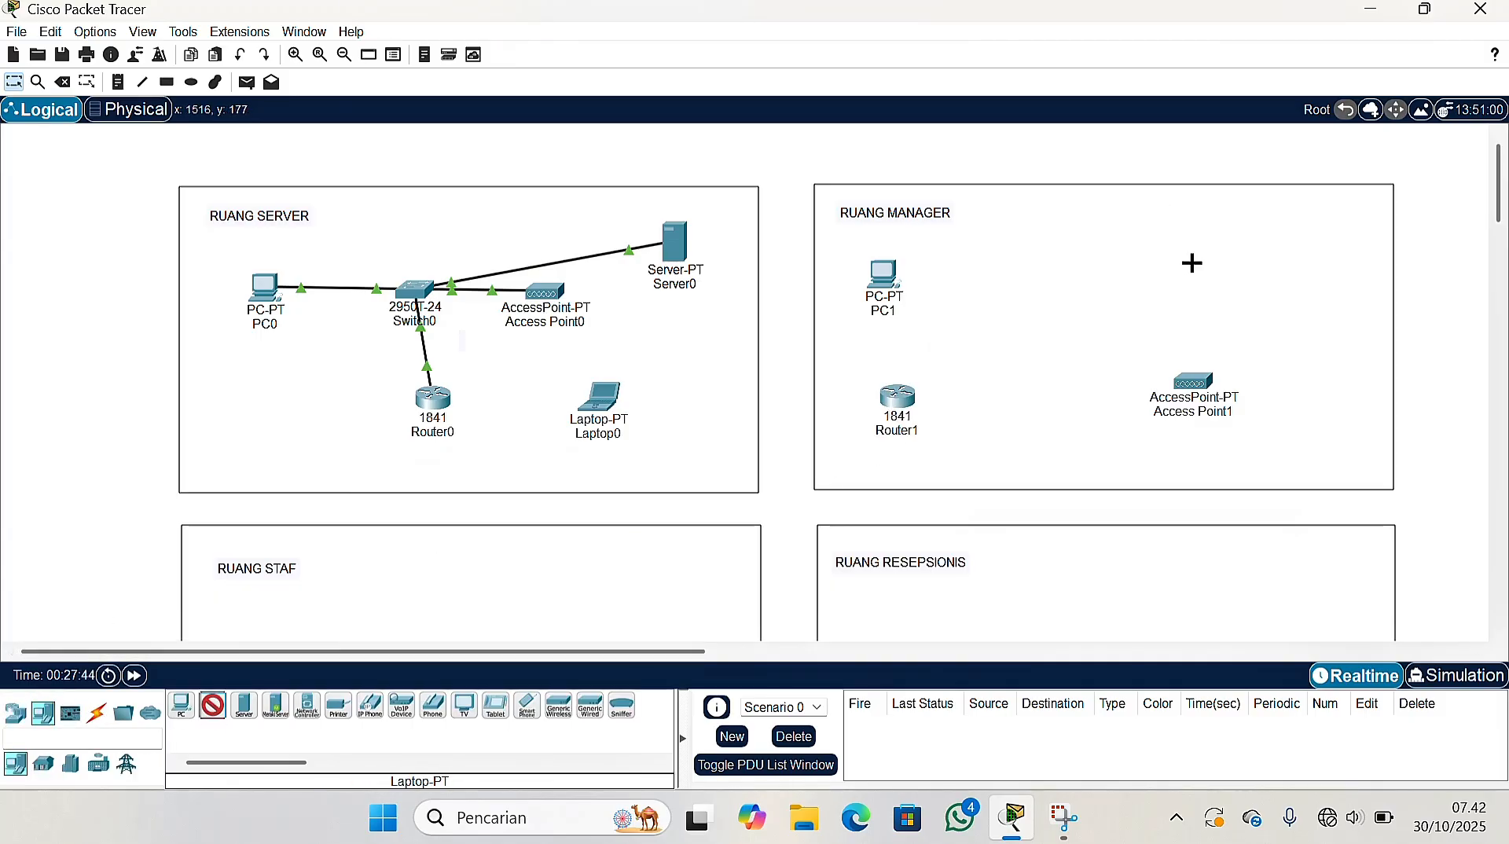
pyautogui.click(1199, 262)
# Rearrange the RUANG MANAGER devices so the PC sits above the router and the laptop above the access point in two aligned columns
pyautogui.moveTo(883, 275); pyautogui.dragTo(910, 267)
pyautogui.moveTo(899, 410); pyautogui.dragTo(915, 382)
pyautogui.moveTo(909, 280)
pyautogui.mouseDown()
pyautogui.moveTo(905, 295)
pyautogui.moveTo(921, 289)
pyautogui.mouseUp()
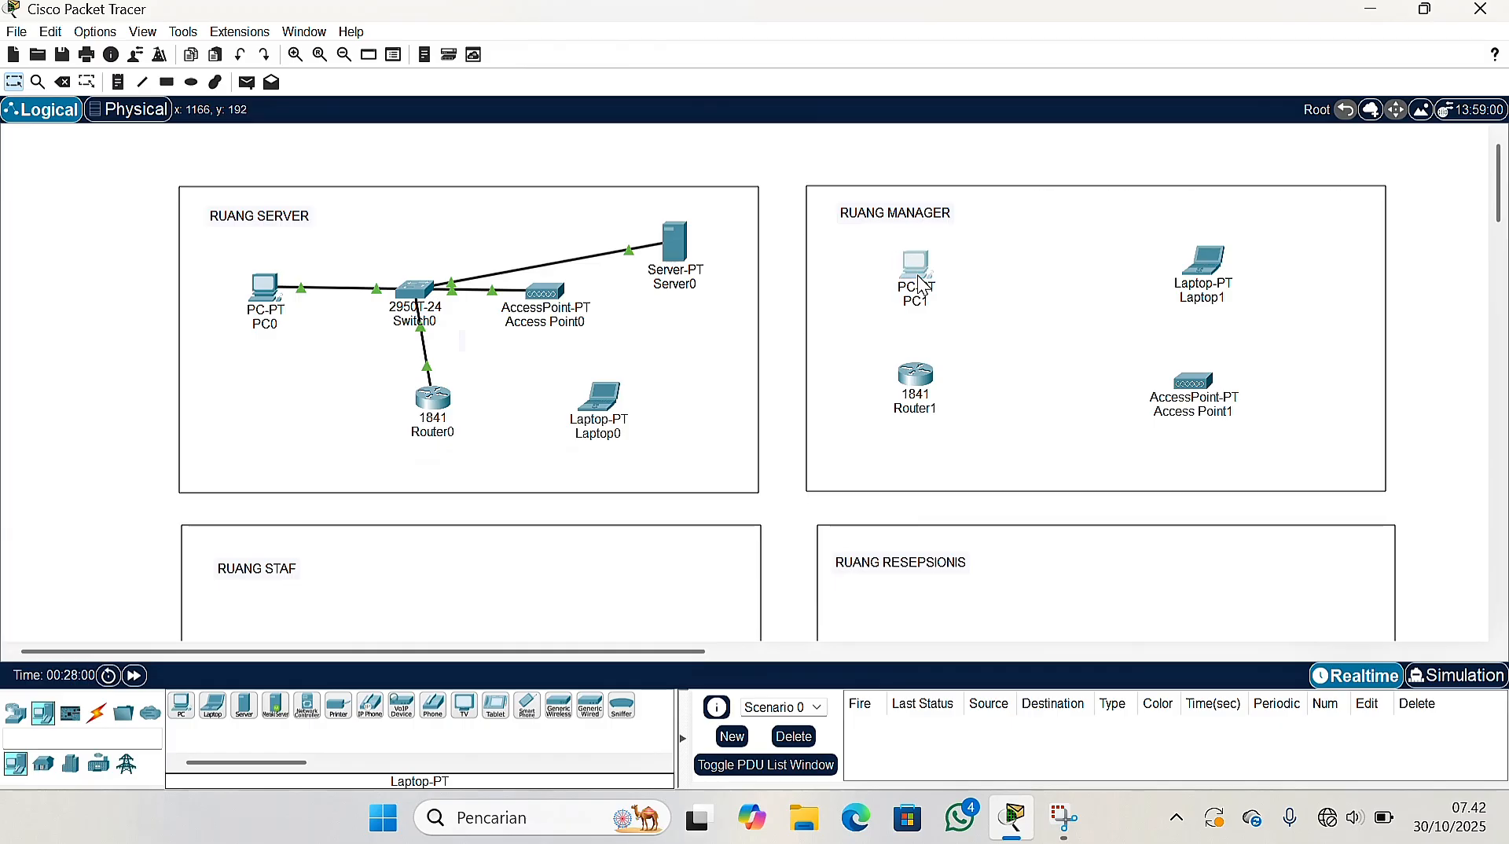
pyautogui.moveTo(924, 388); pyautogui.dragTo(926, 387)
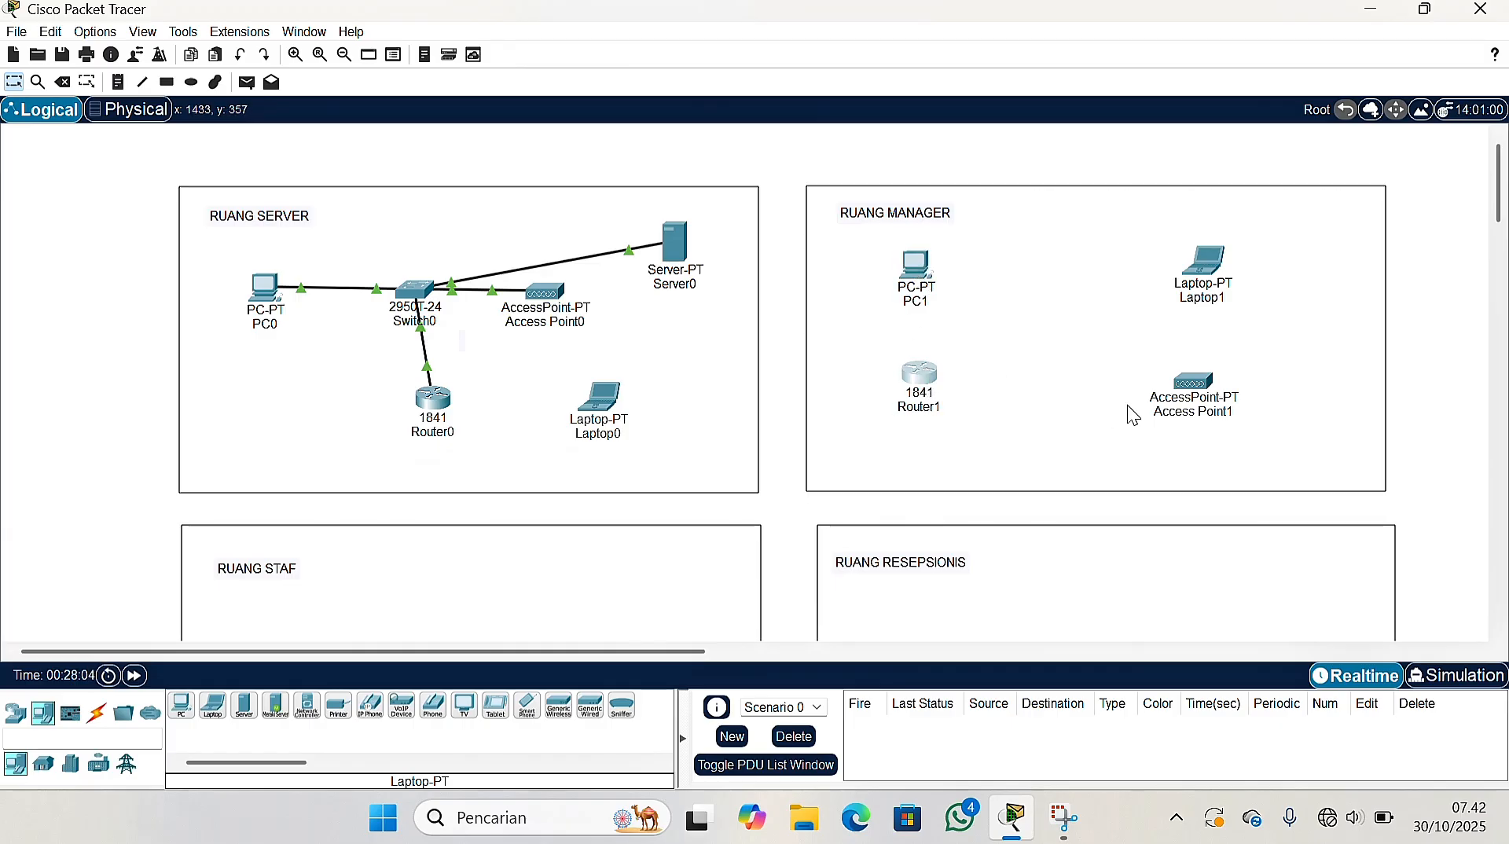
pyautogui.moveTo(1192, 383); pyautogui.dragTo(1185, 377)
pyautogui.moveTo(1206, 279); pyautogui.dragTo(1186, 273)
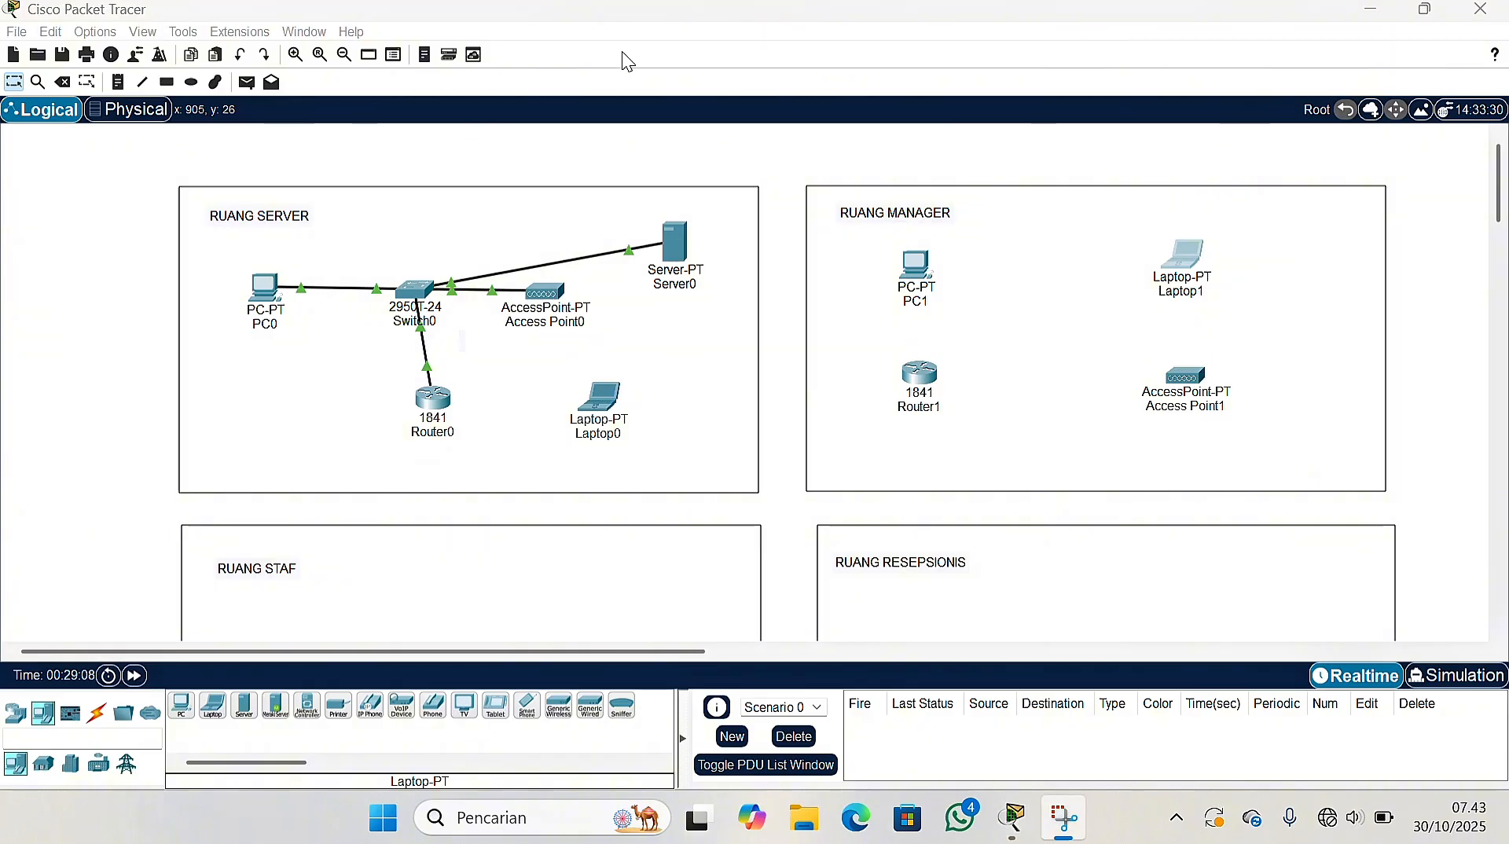
# Try to connect the PC in the RUANG MANAGER room with a Copper Straight-Through cable
pyautogui.click(96, 713)
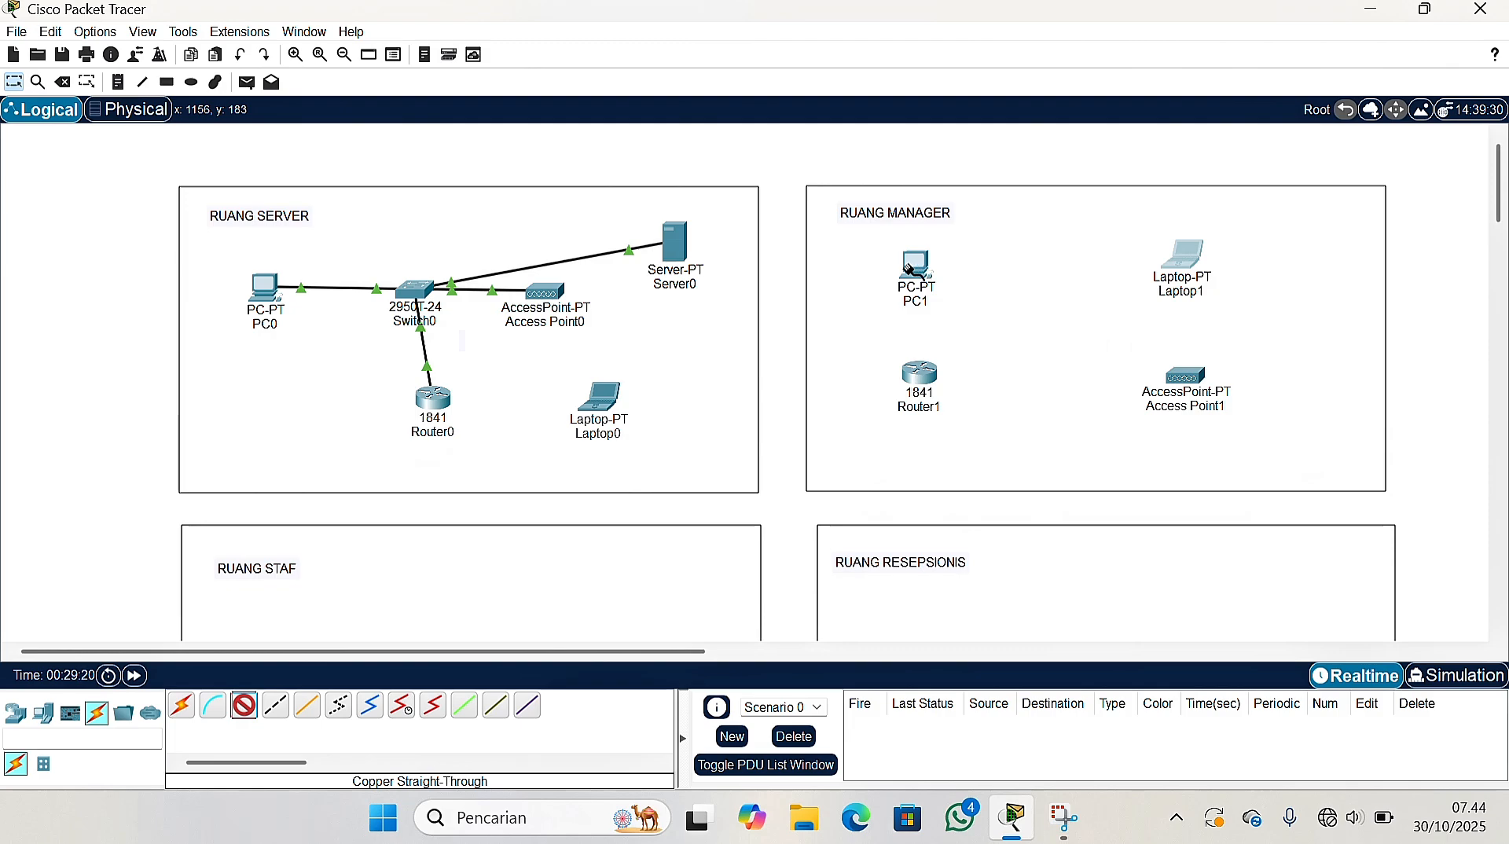
pyautogui.click(911, 270)
pyautogui.click(916, 355)
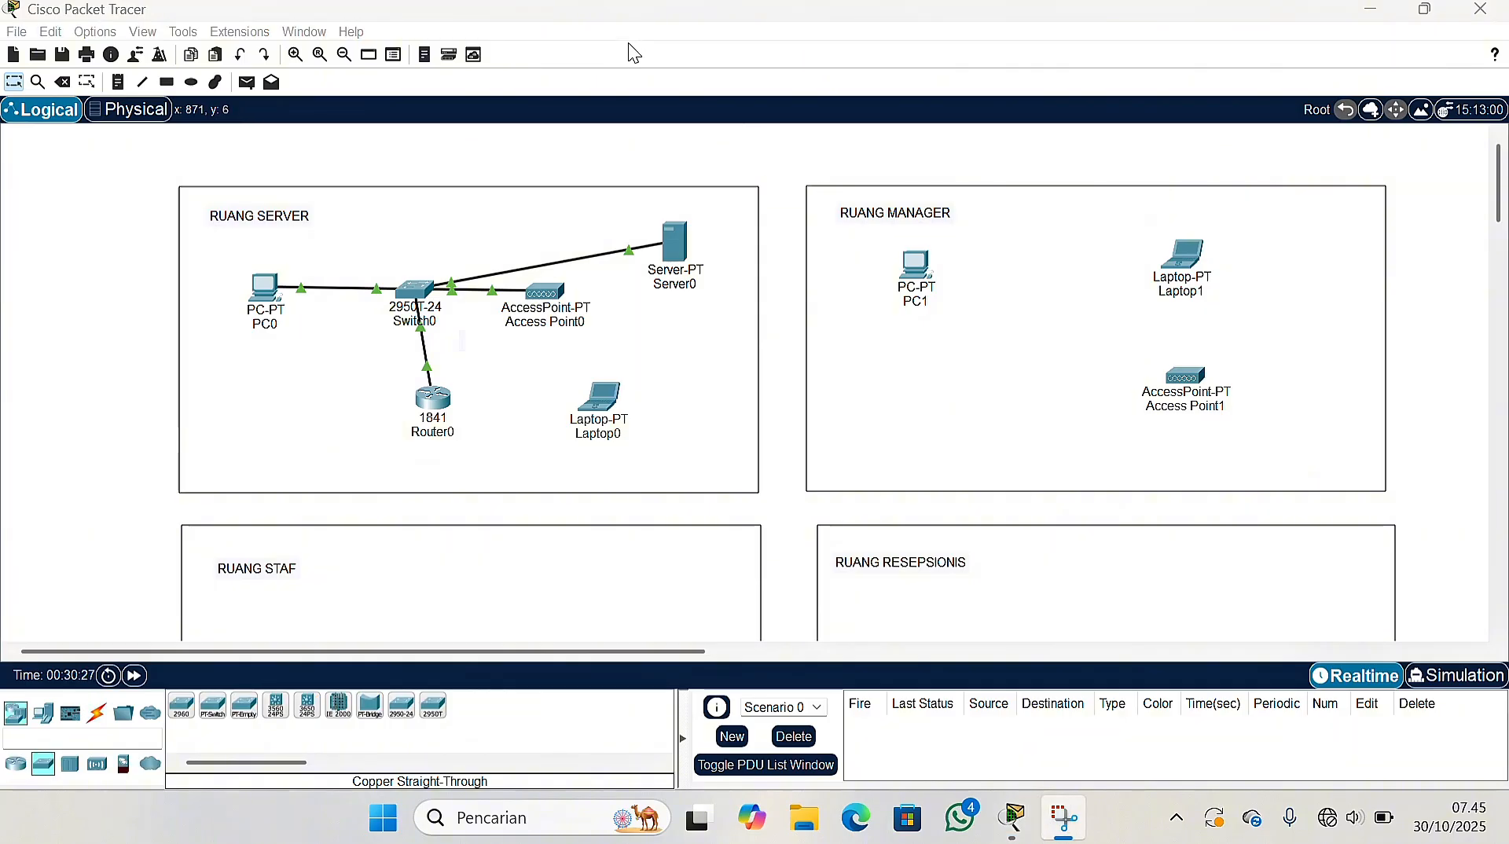
# Add a 2950T switch below the PC in the RUANG MANAGER room and align it with the access point
pyautogui.moveTo(430, 710); pyautogui.dragTo(923, 401)
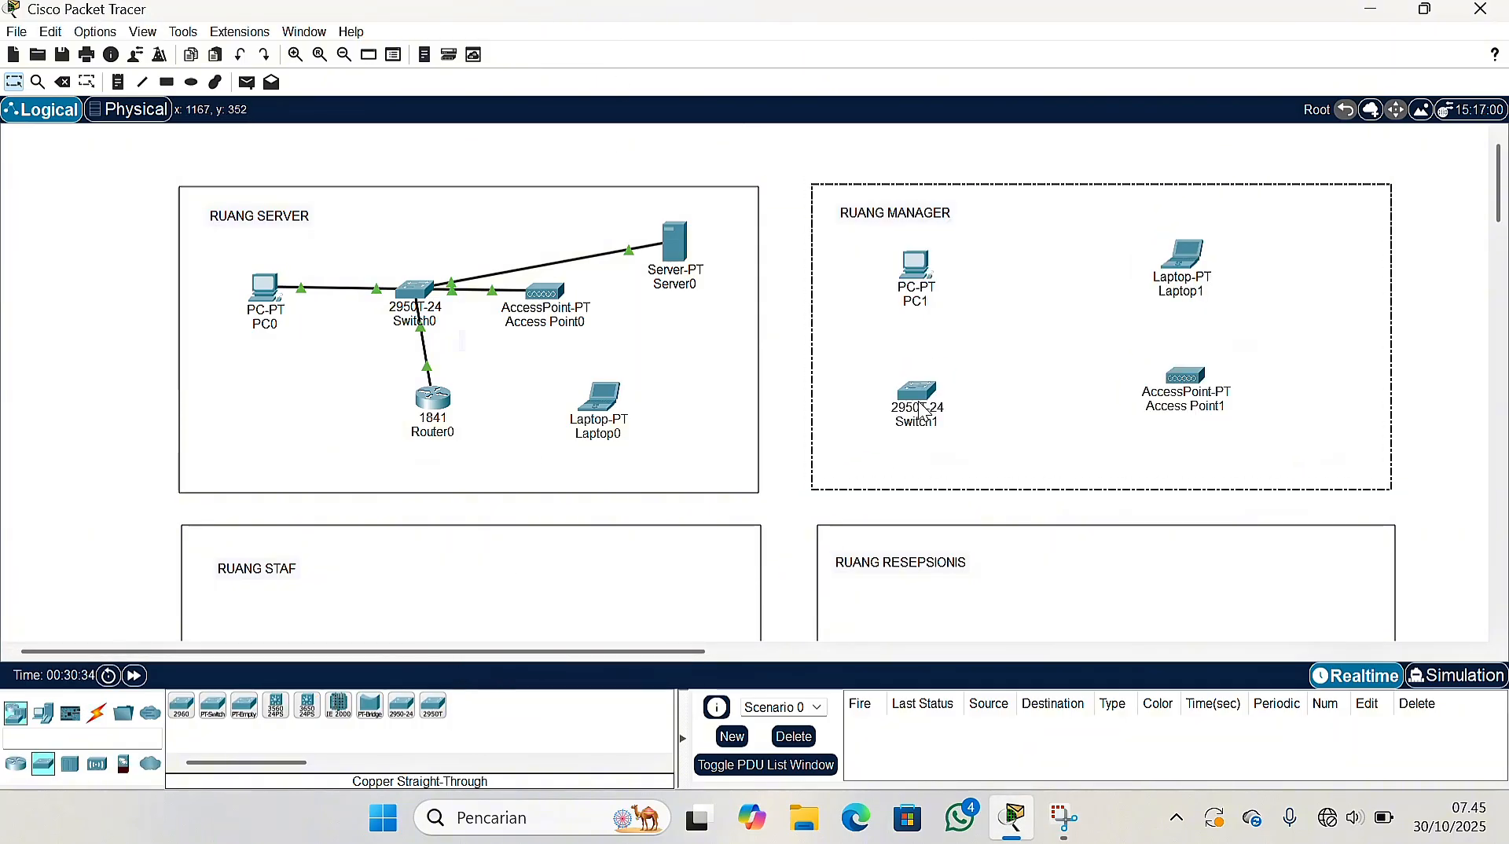
pyautogui.click(917, 394)
pyautogui.click(1323, 13)
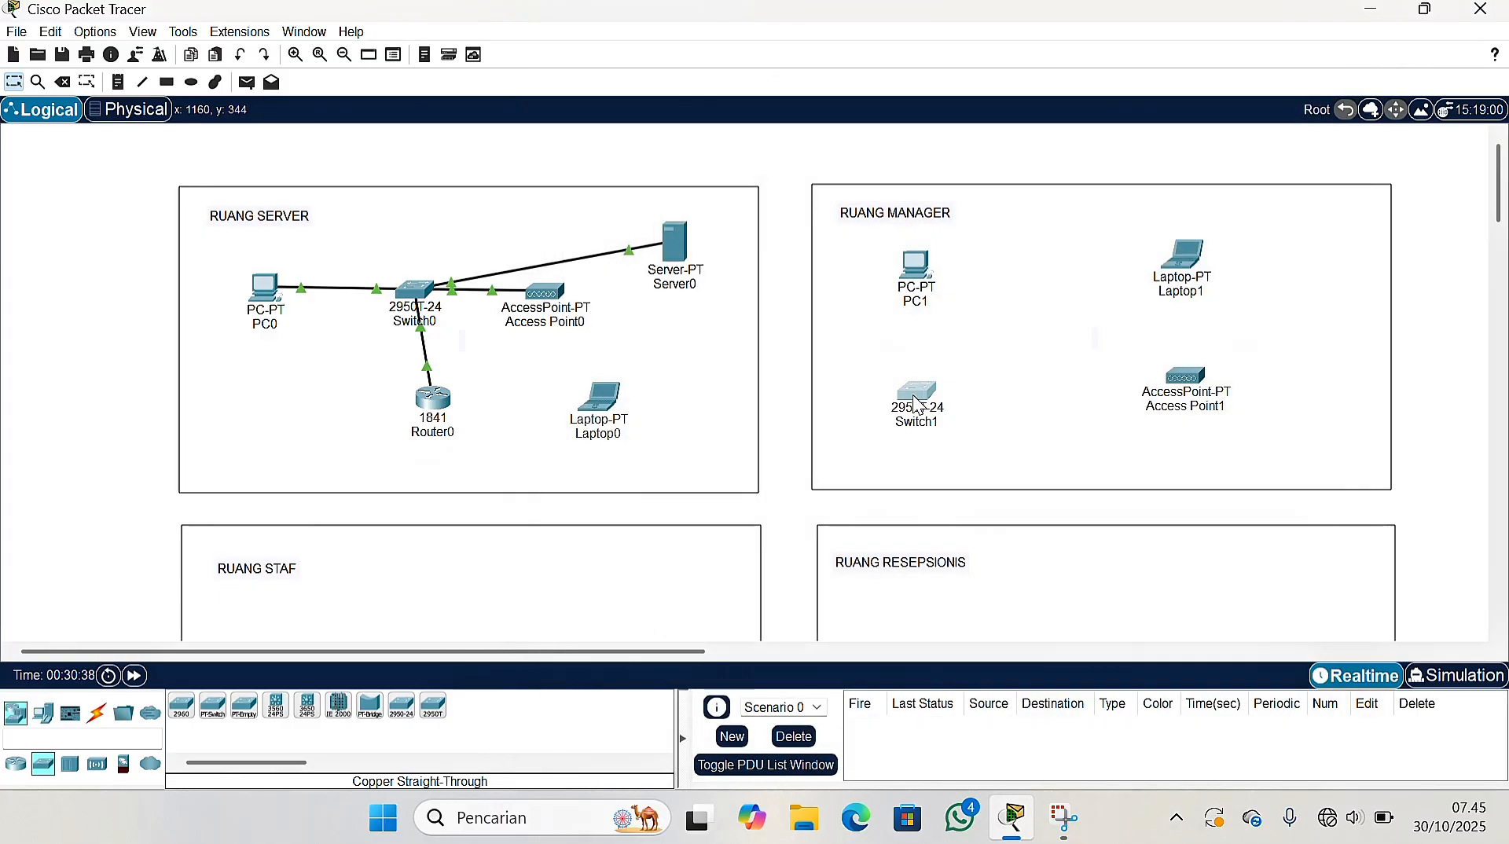
pyautogui.moveTo(917, 404); pyautogui.dragTo(932, 387)
# Connect the PC in the RUANG MANAGER room to the switch below it with a Copper Straight-Through cable
pyautogui.click(97, 713)
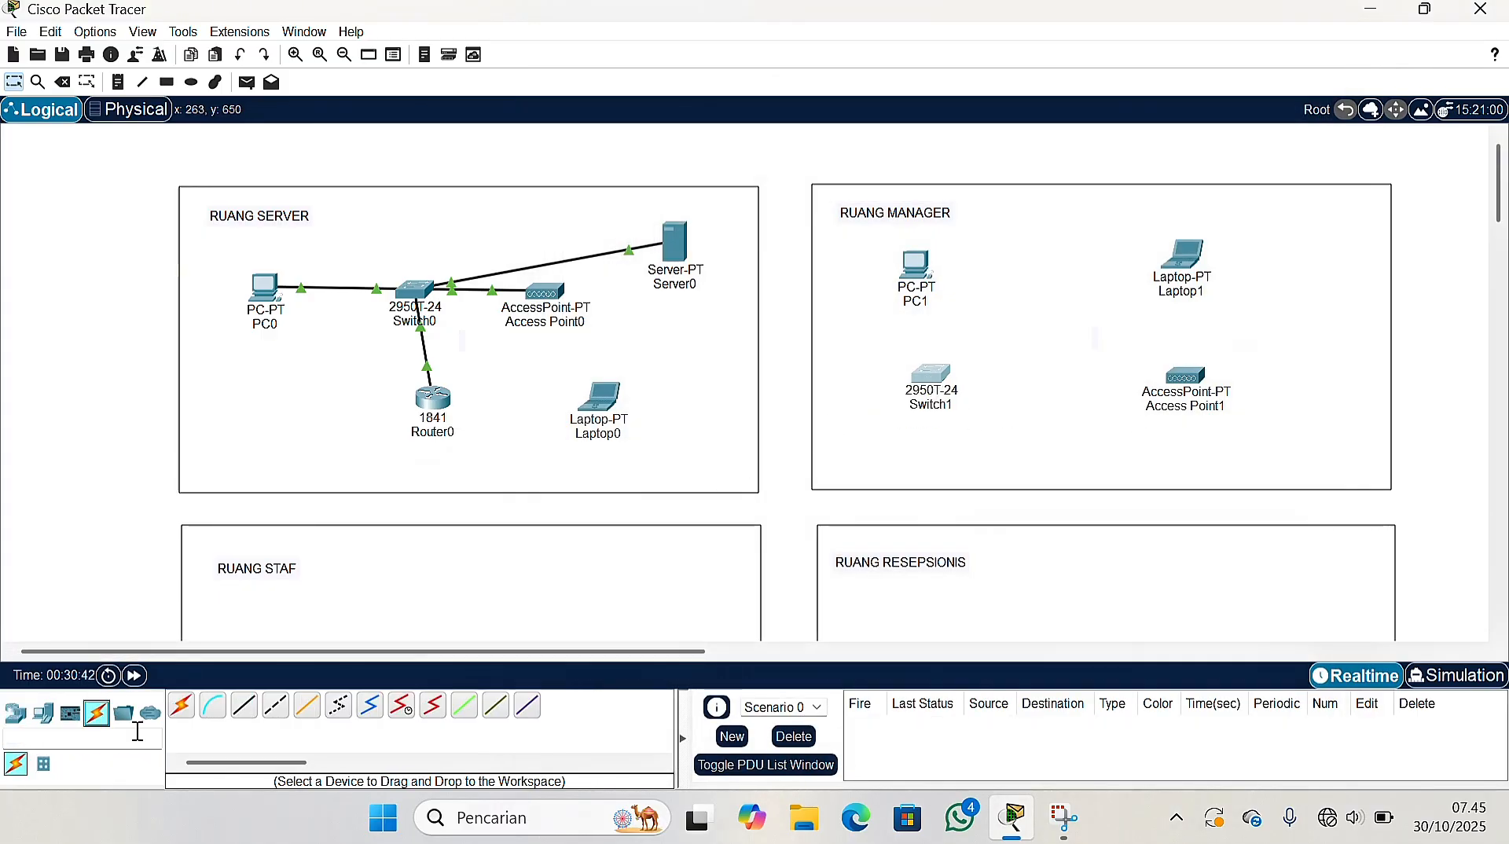
pyautogui.click(244, 705)
pyautogui.click(921, 270)
pyautogui.click(1010, 342)
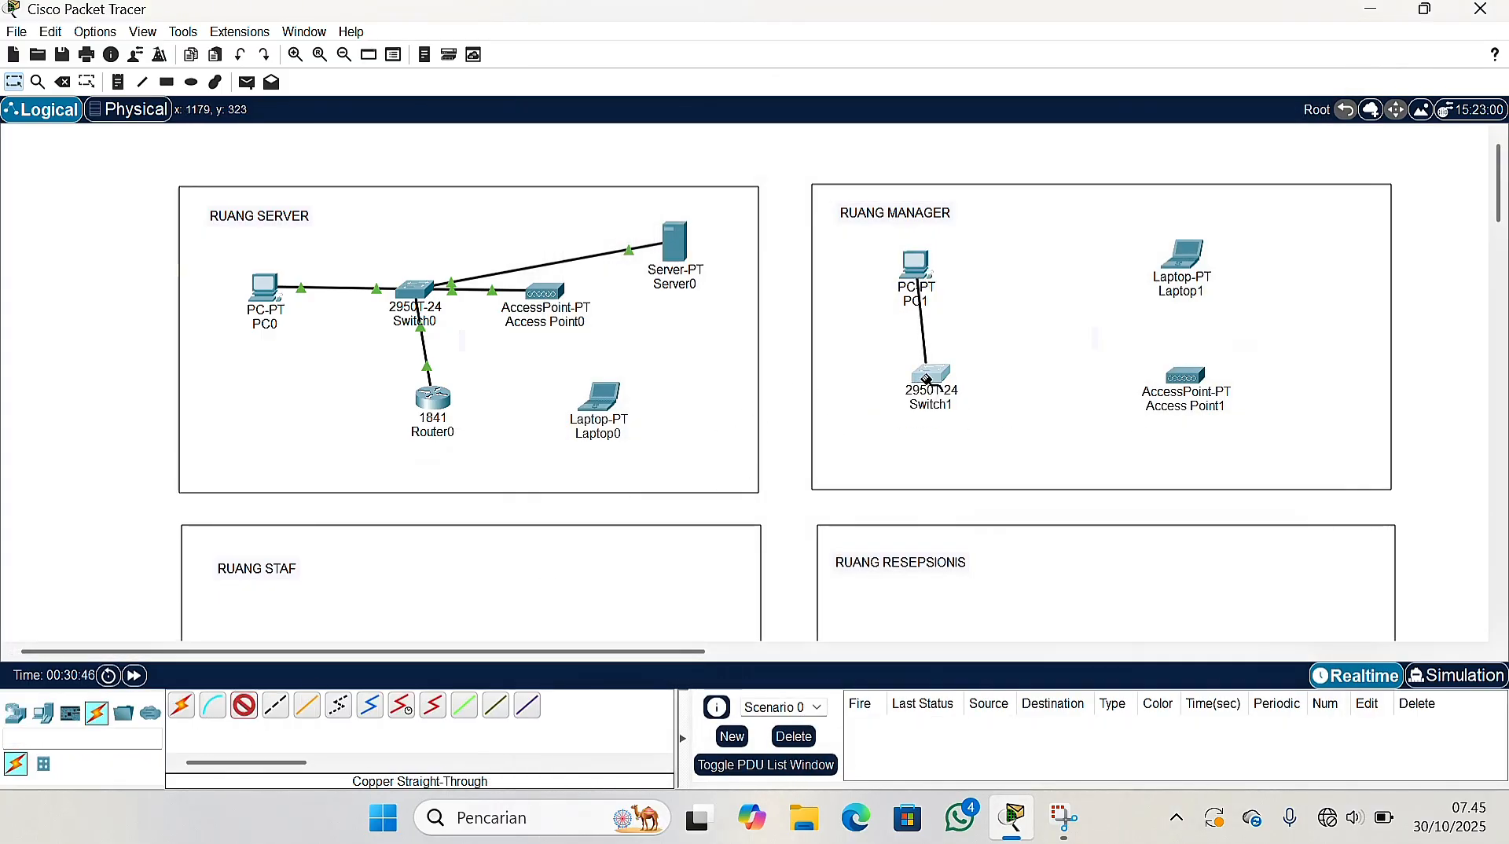
pyautogui.click(931, 375)
pyautogui.click(1006, 37)
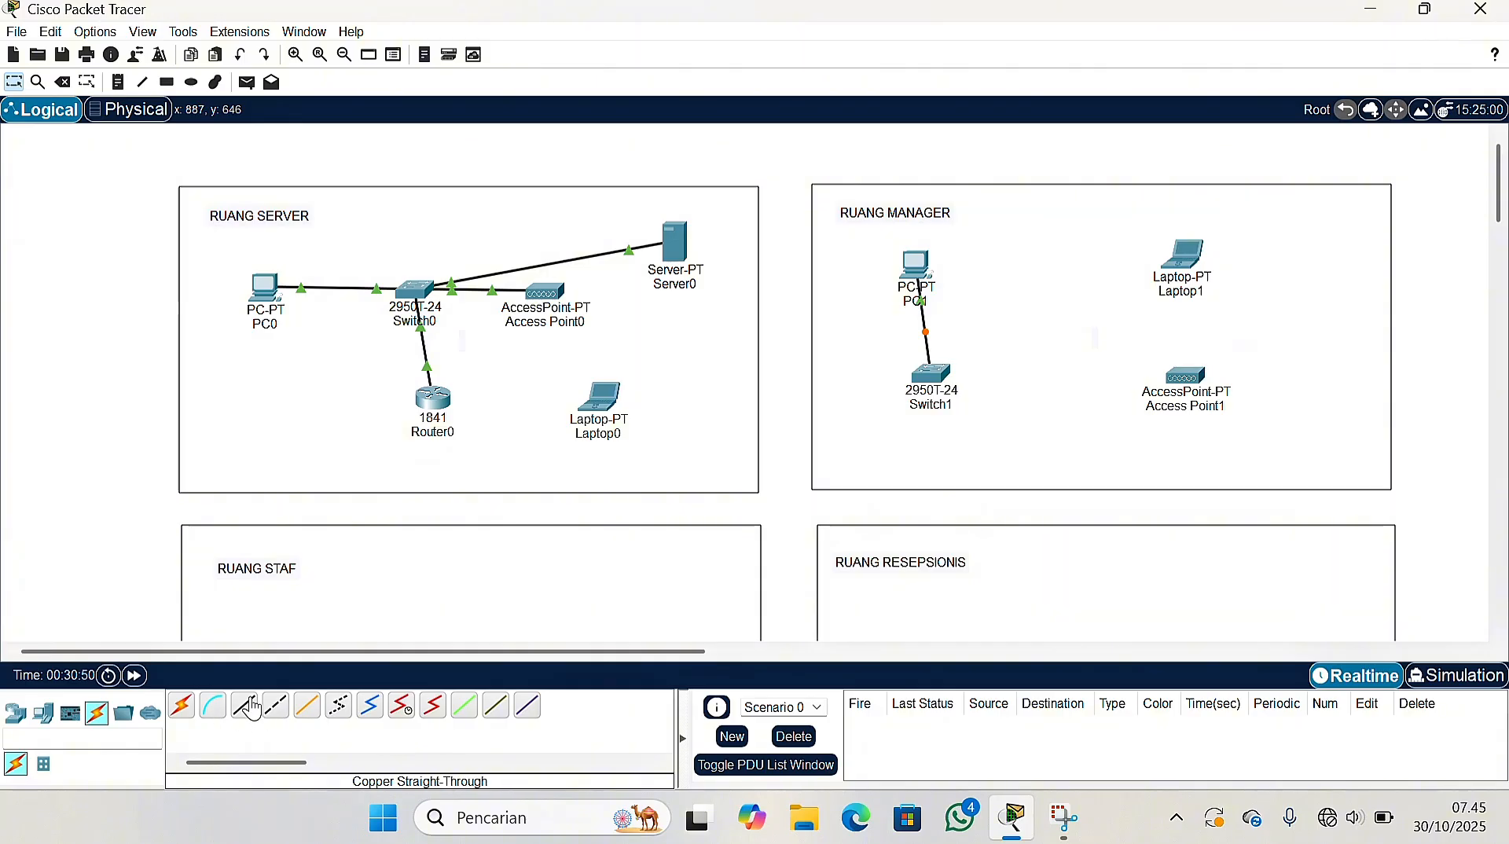
# Connect the access point in the RUANG MANAGER room to that room's switch with a Copper Straight-Through cable
pyautogui.click(1185, 379)
pyautogui.click(1236, 394)
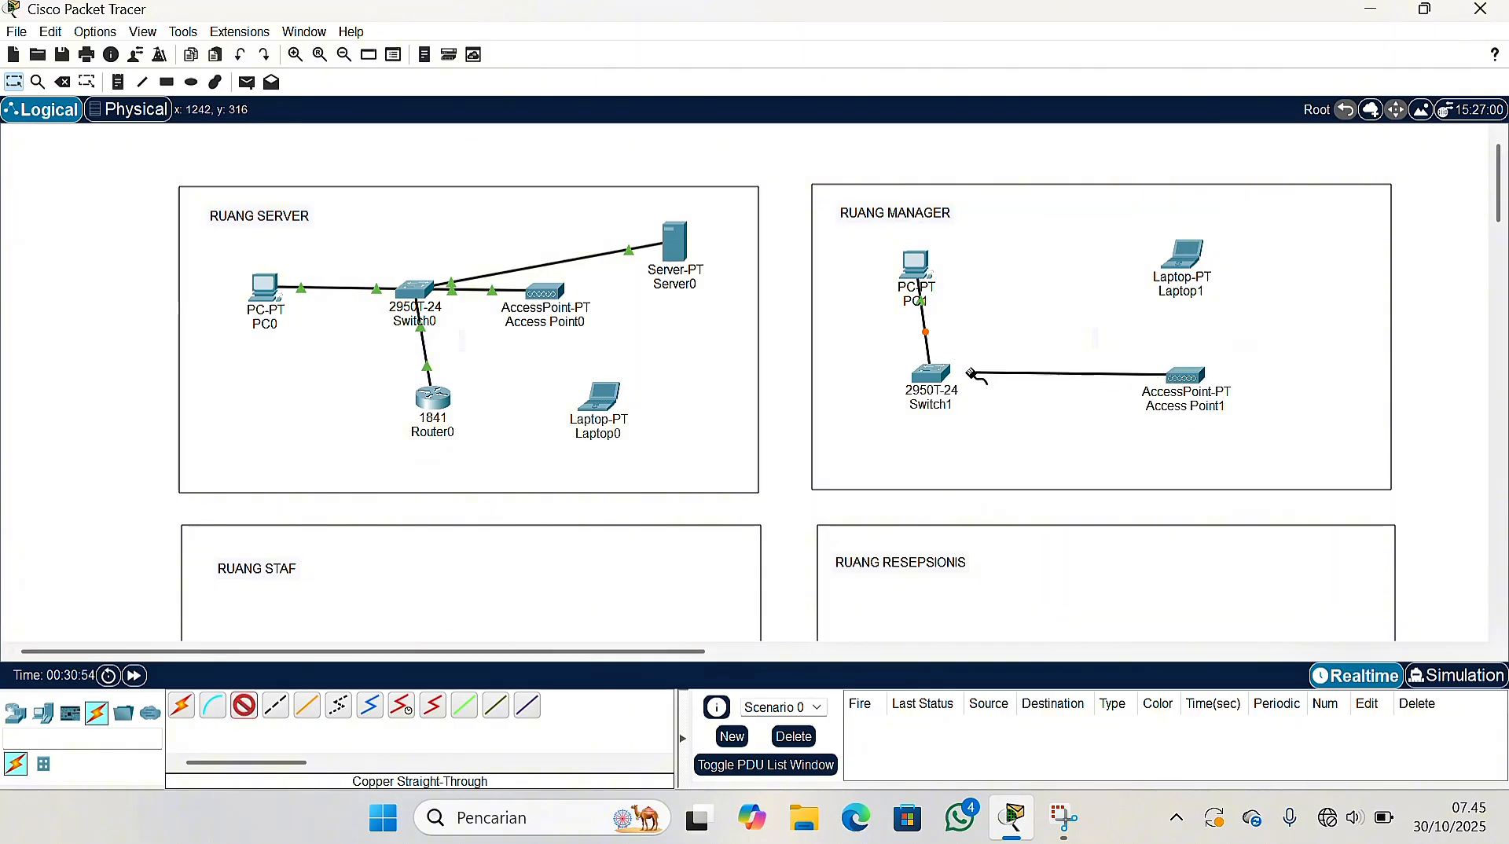
pyautogui.click(932, 375)
pyautogui.click(988, 44)
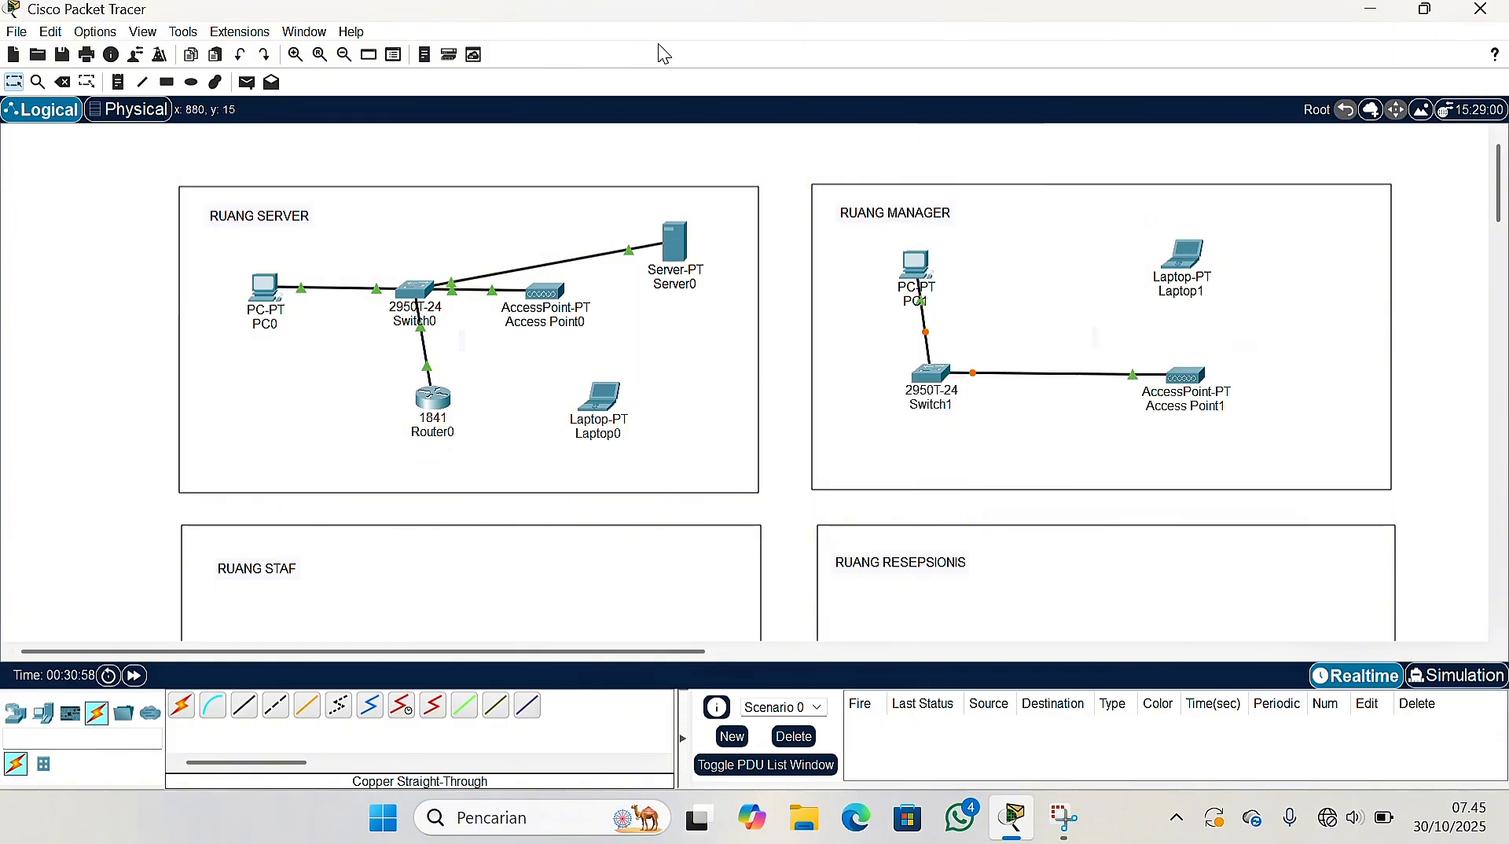
# Add five PC-PT devices on the left side of the RUANG STAF room, arranged as two rows of two with one below
pyautogui.scroll(-3, 631, 236)
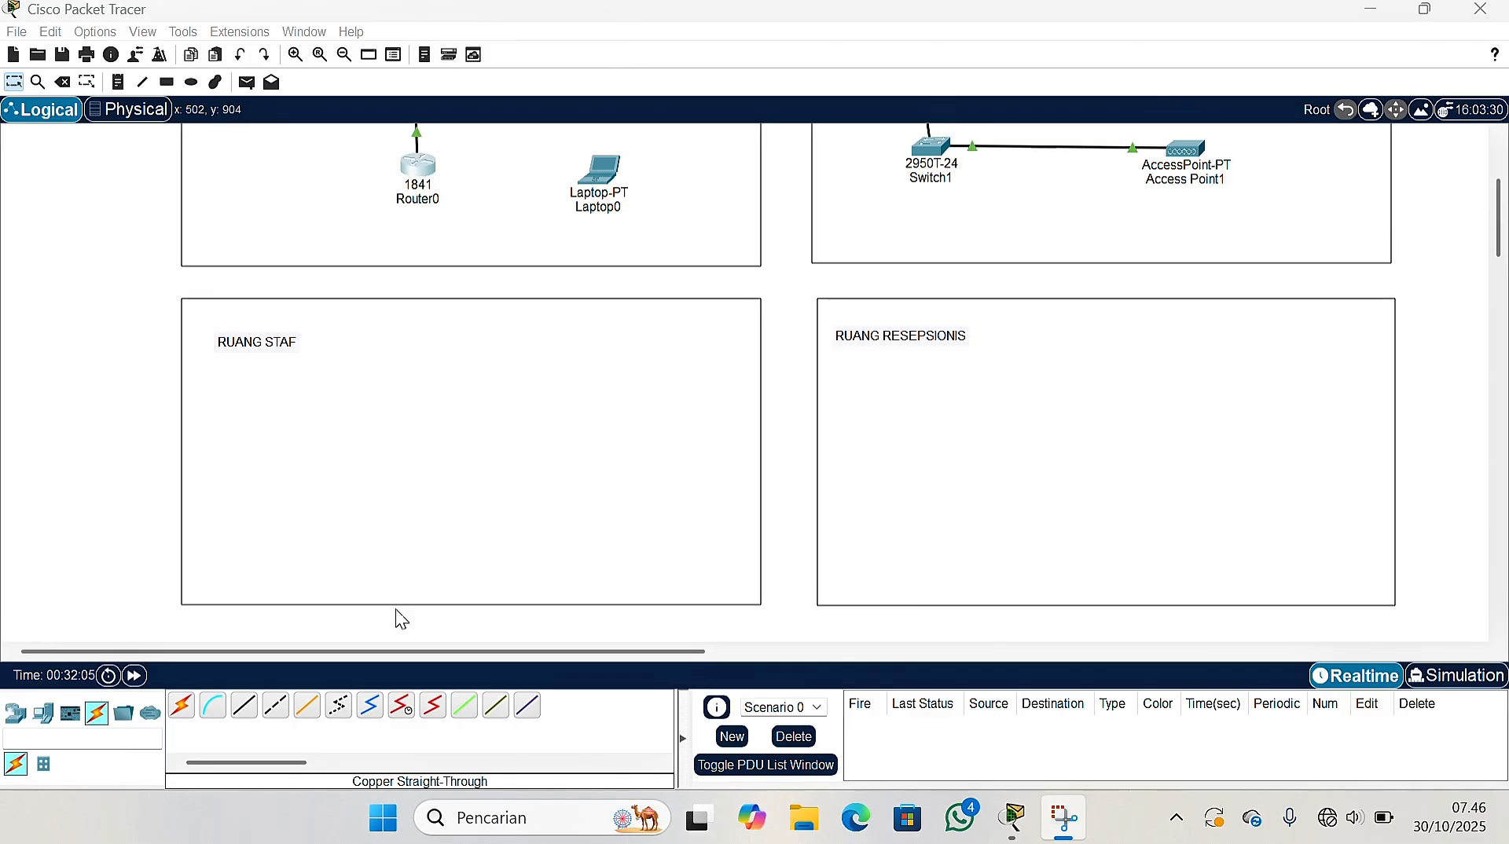
pyautogui.click(14, 713)
pyautogui.click(42, 713)
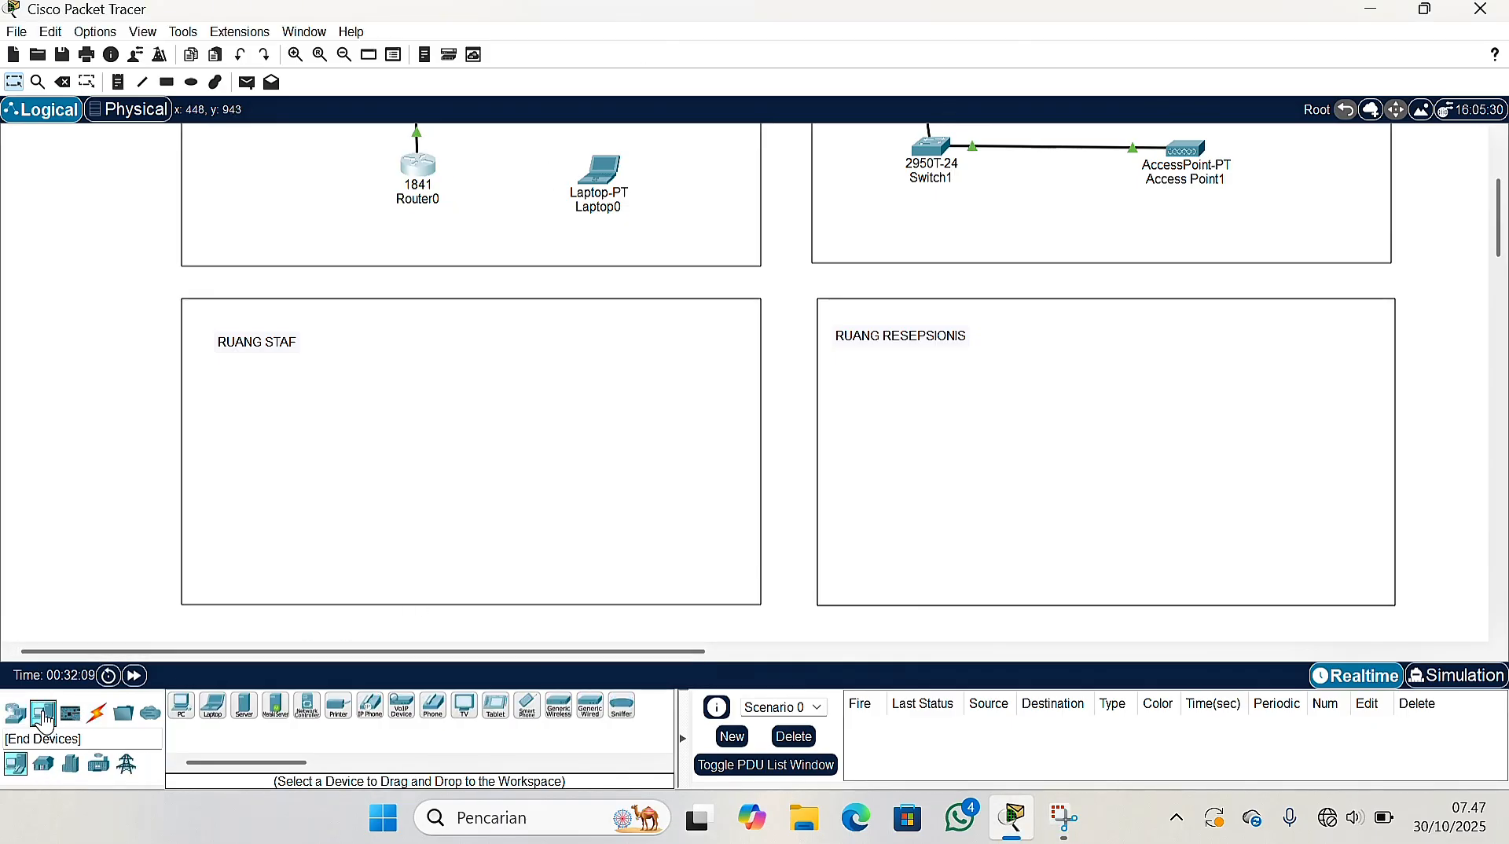
pyautogui.click(252, 393)
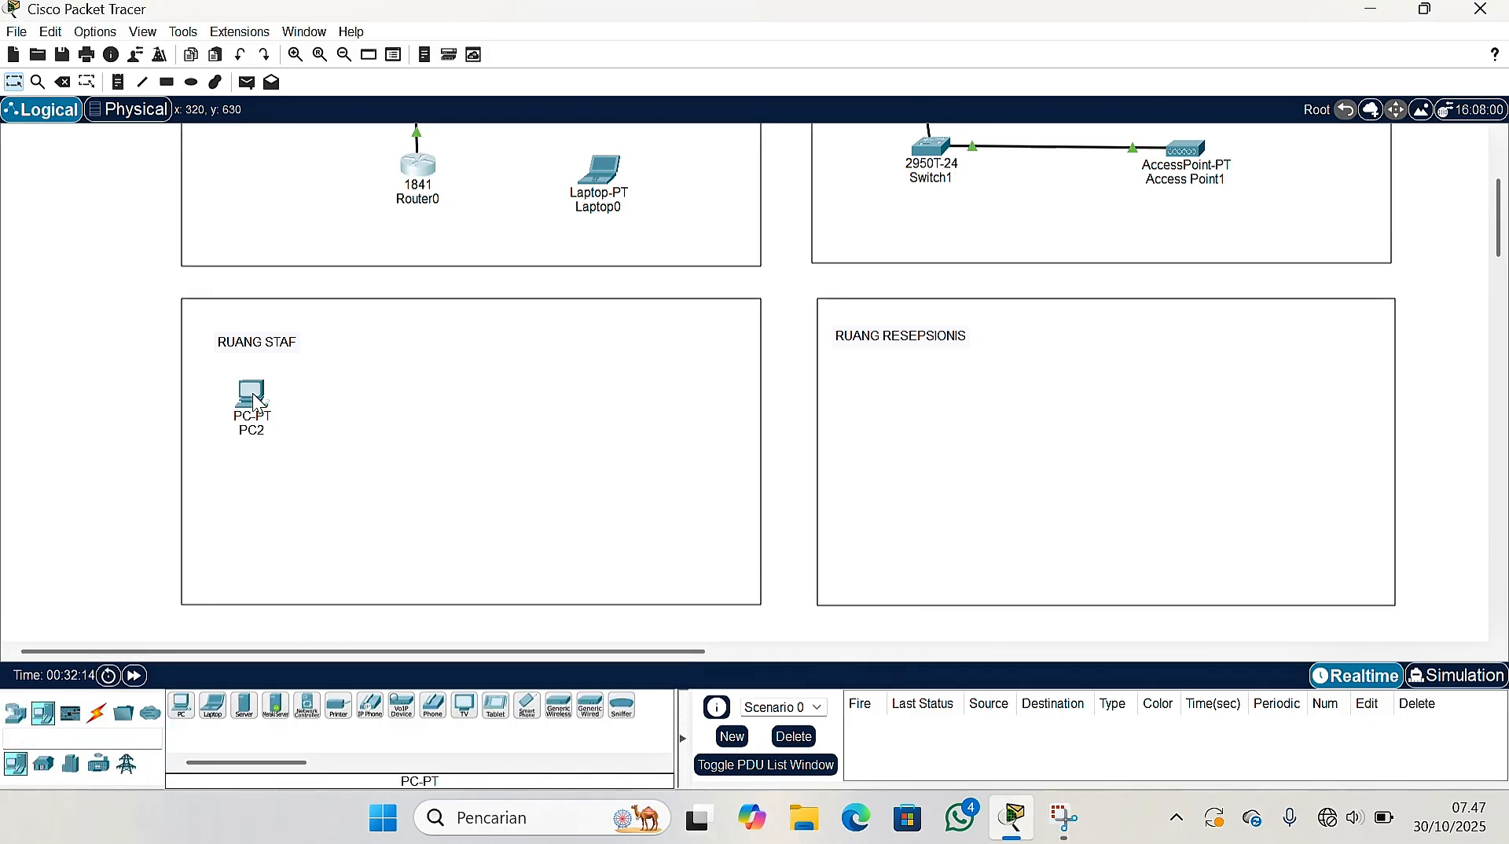
pyautogui.click(319, 394)
pyautogui.click(182, 706)
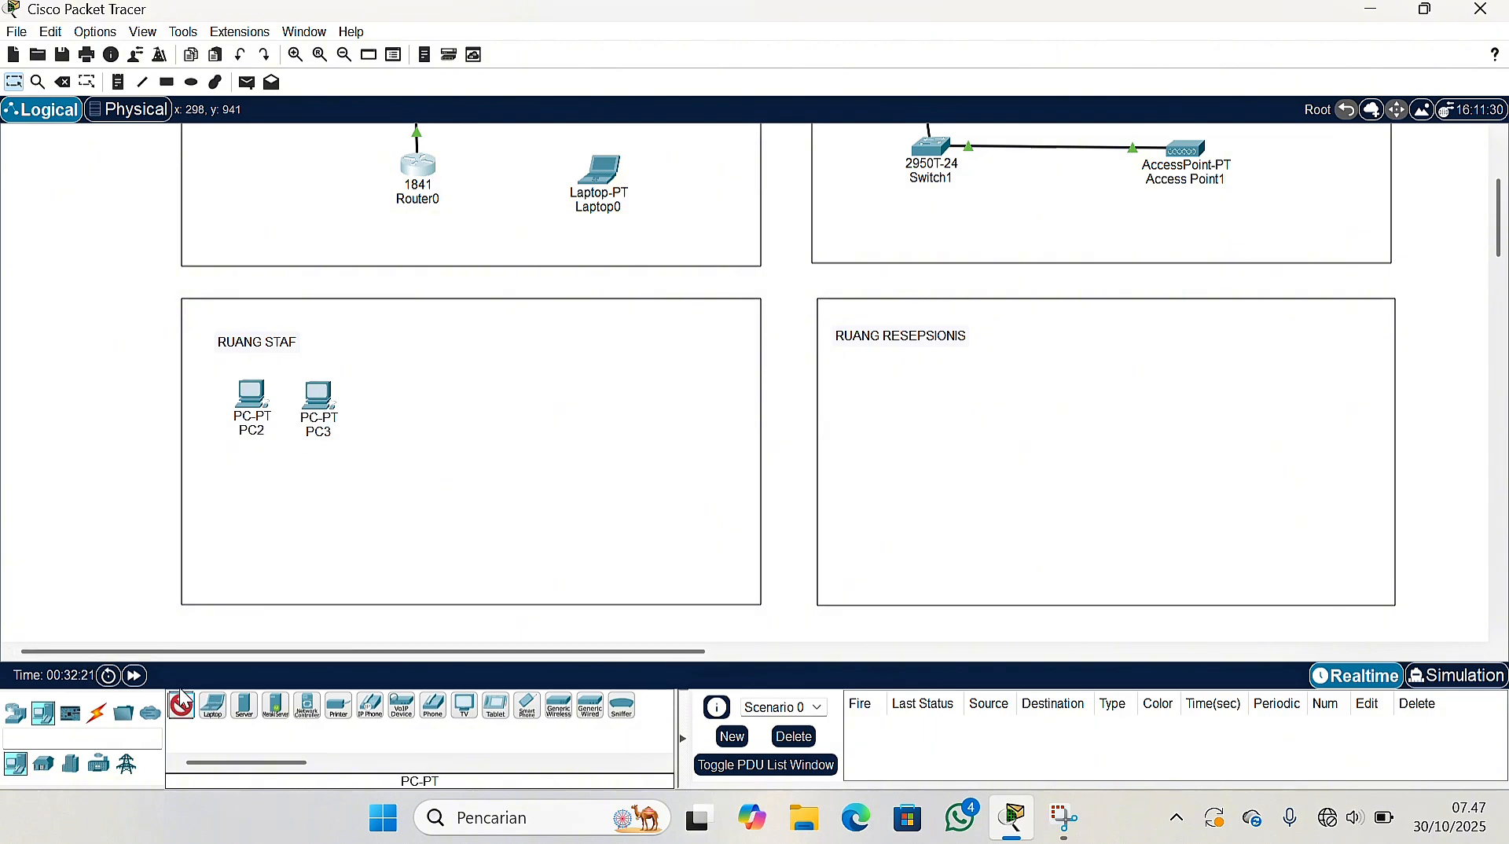
pyautogui.click(241, 484)
pyautogui.click(318, 475)
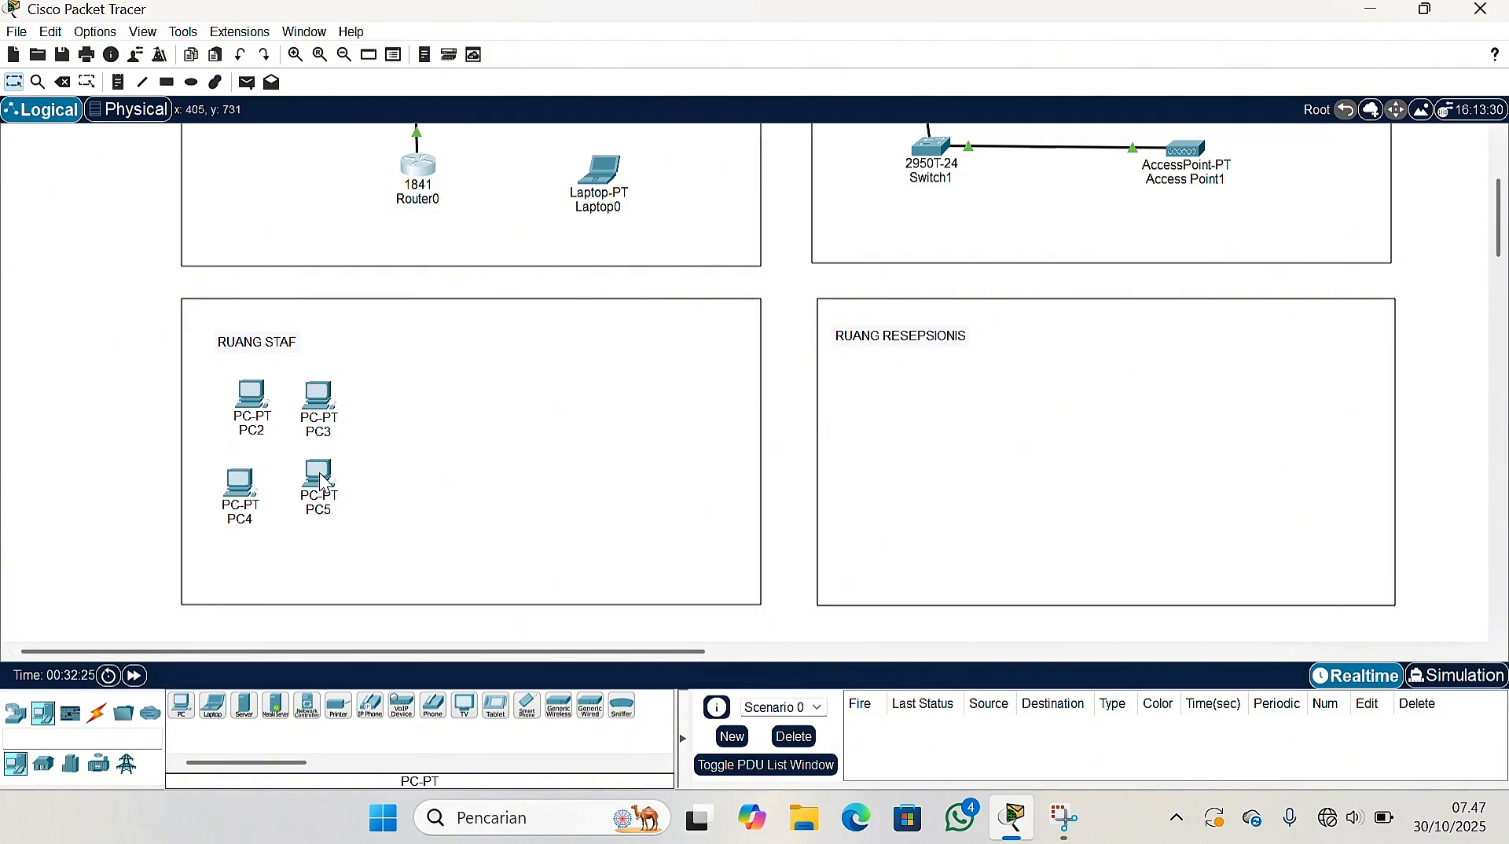
pyautogui.click(182, 706)
pyautogui.click(275, 552)
pyautogui.moveTo(281, 560); pyautogui.dragTo(285, 551)
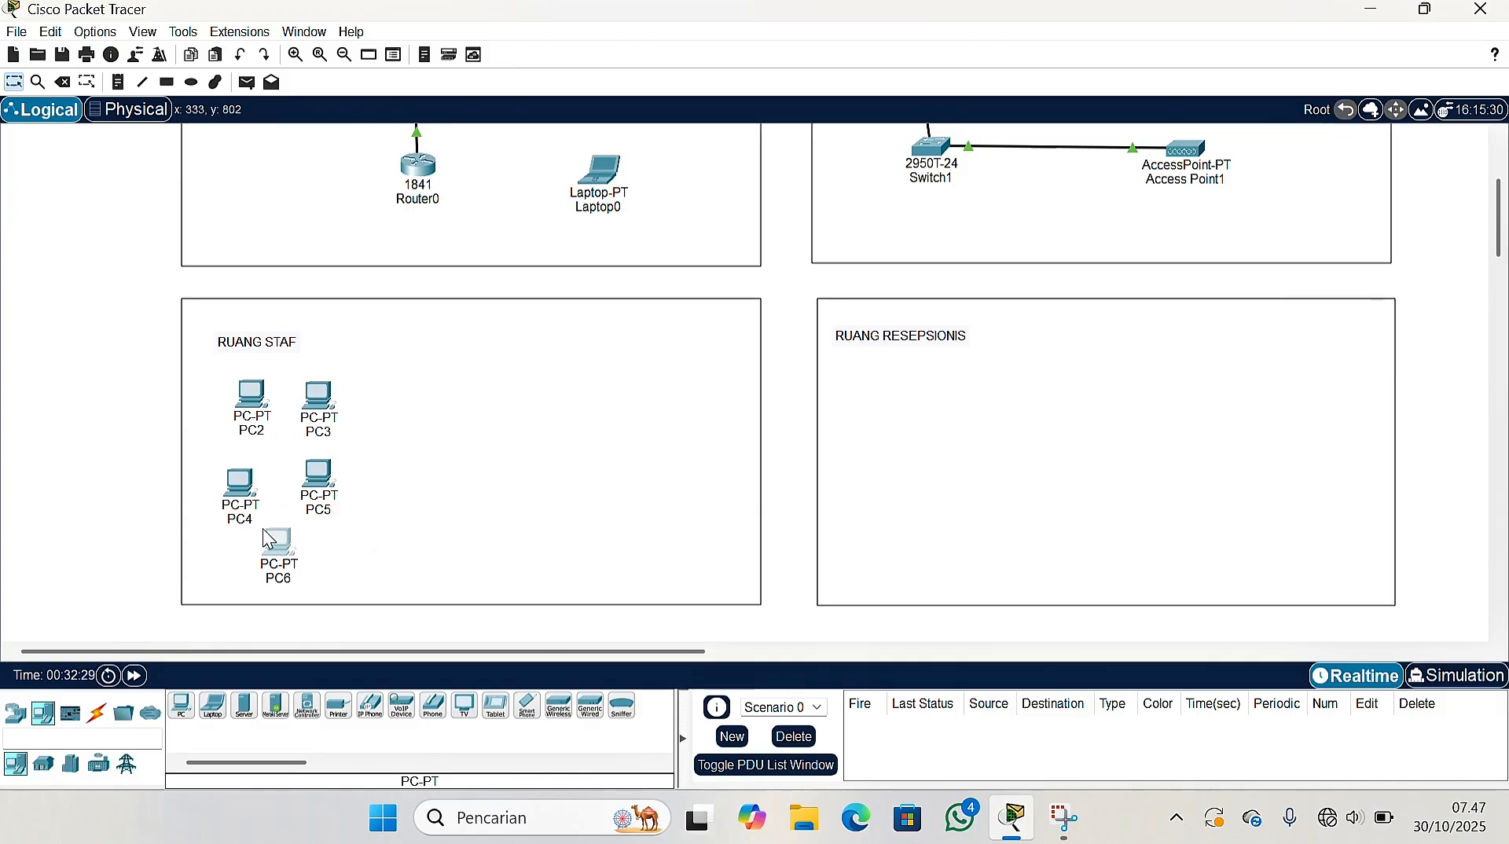
pyautogui.moveTo(252, 496); pyautogui.dragTo(263, 485)
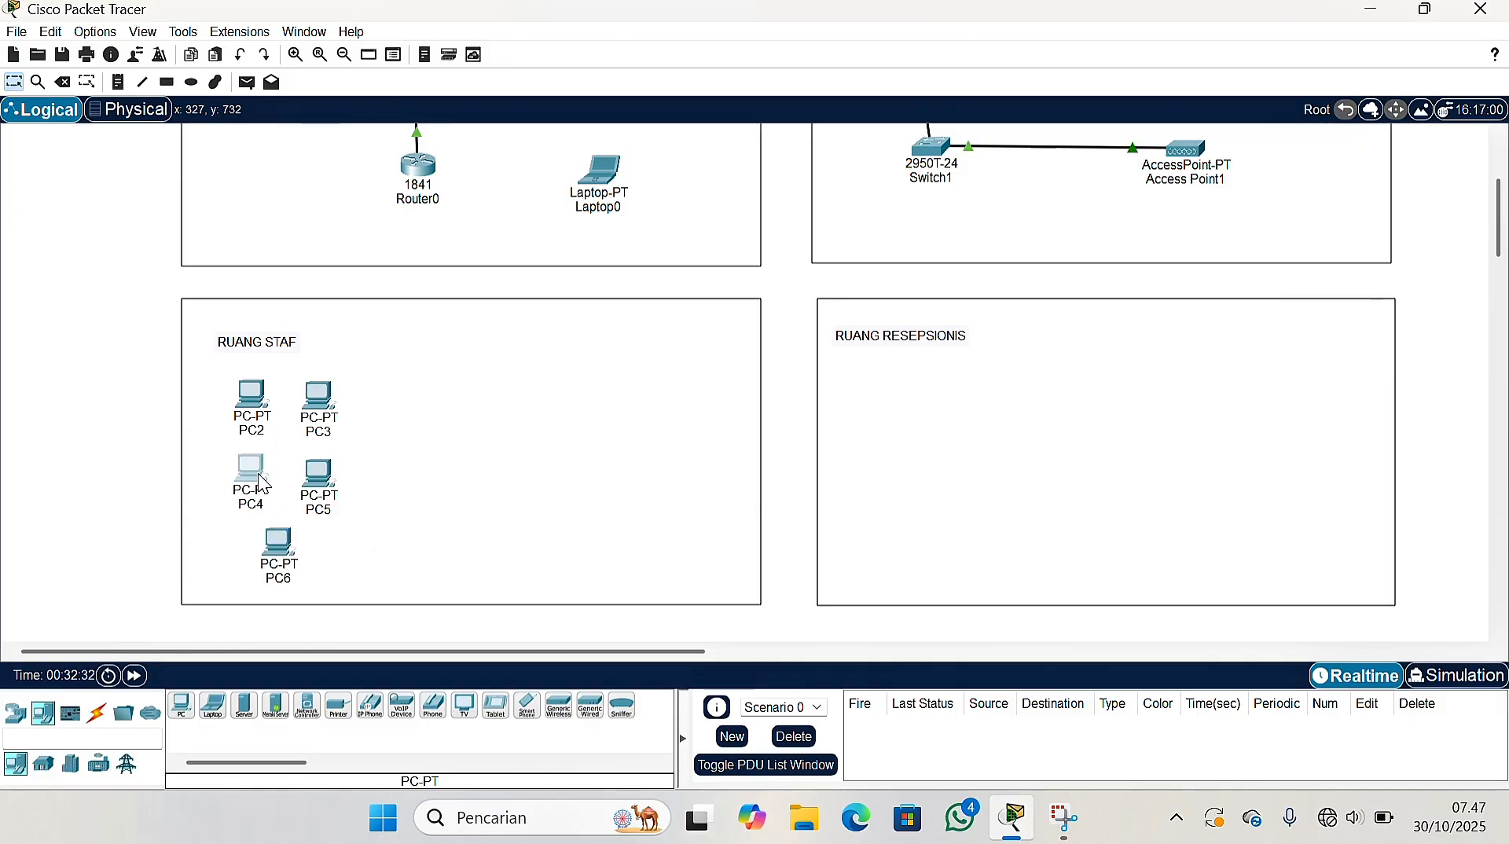
# Move PC5 in the RUANG STAF room slightly up so it lines up with PC4 beside it
pyautogui.click(321, 417)
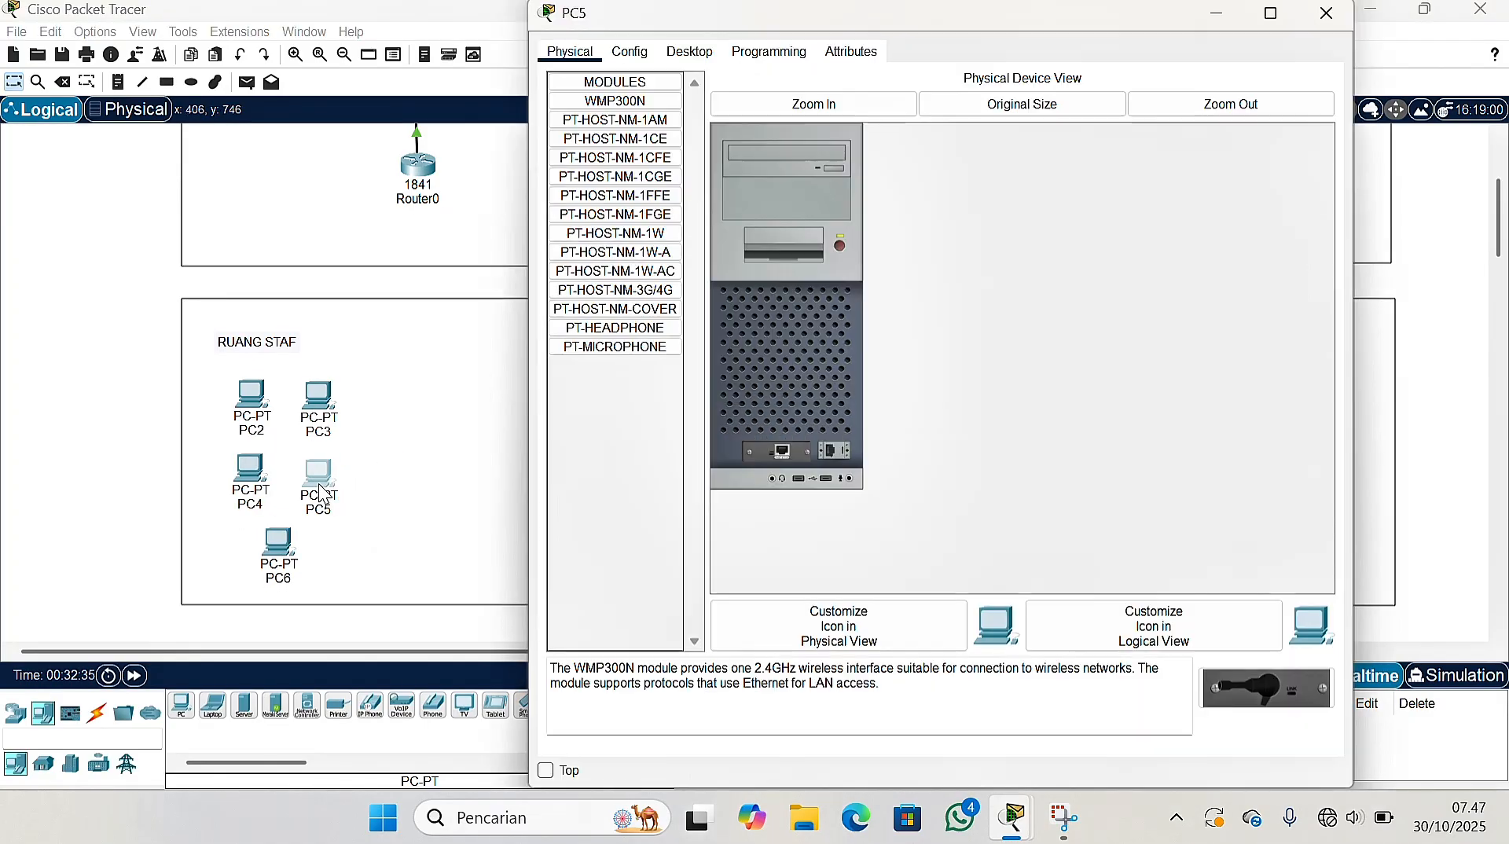
pyautogui.click(1341, 10)
pyautogui.moveTo(320, 478); pyautogui.dragTo(317, 470)
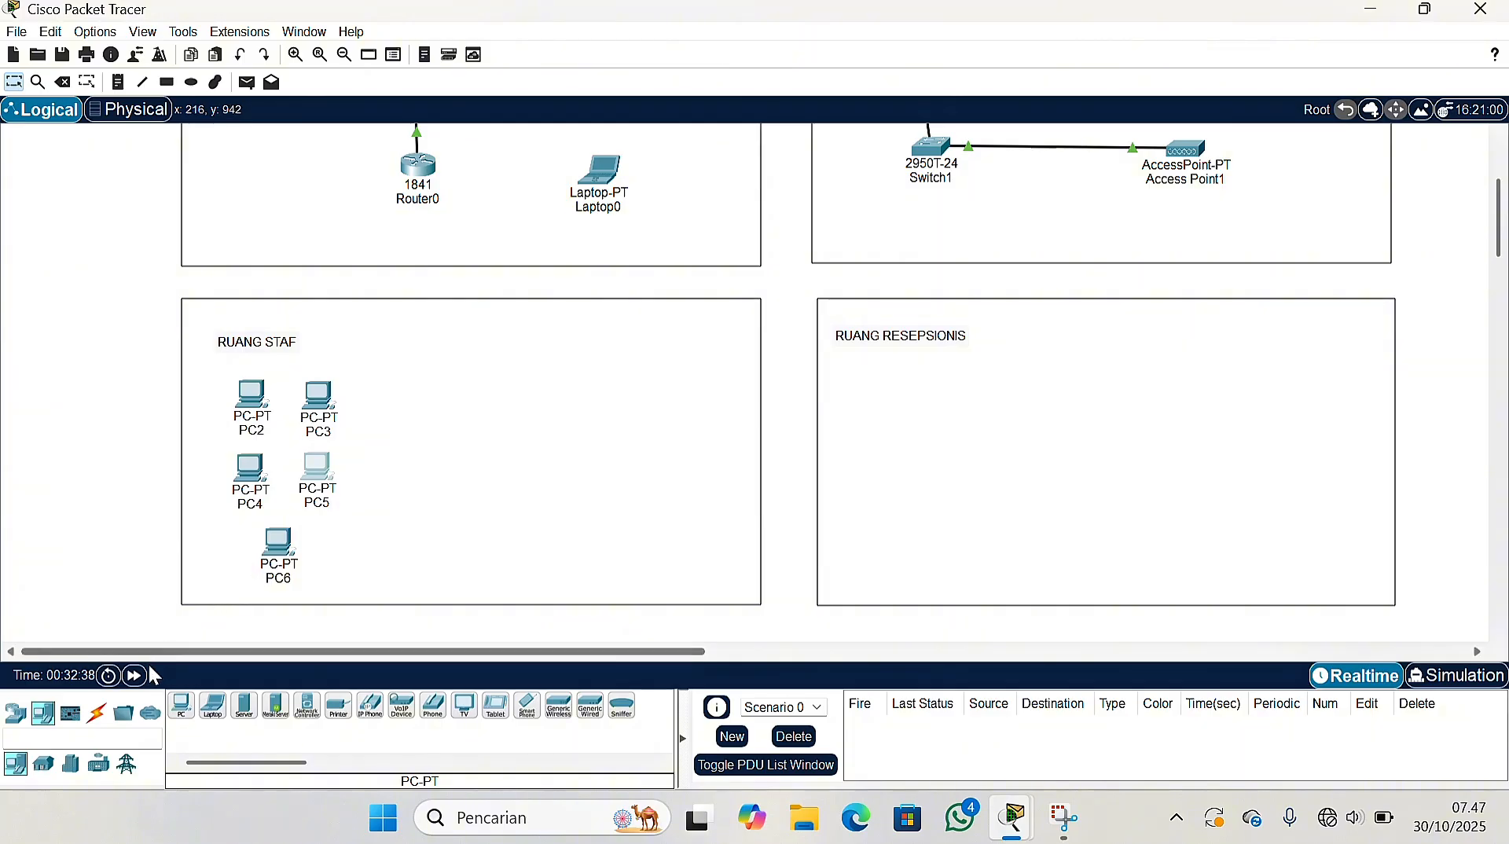
pyautogui.click(630, 40)
# Add a 2950T switch beside the PCs in the RUANG STAF room, to the right of PC3
pyautogui.click(15, 713)
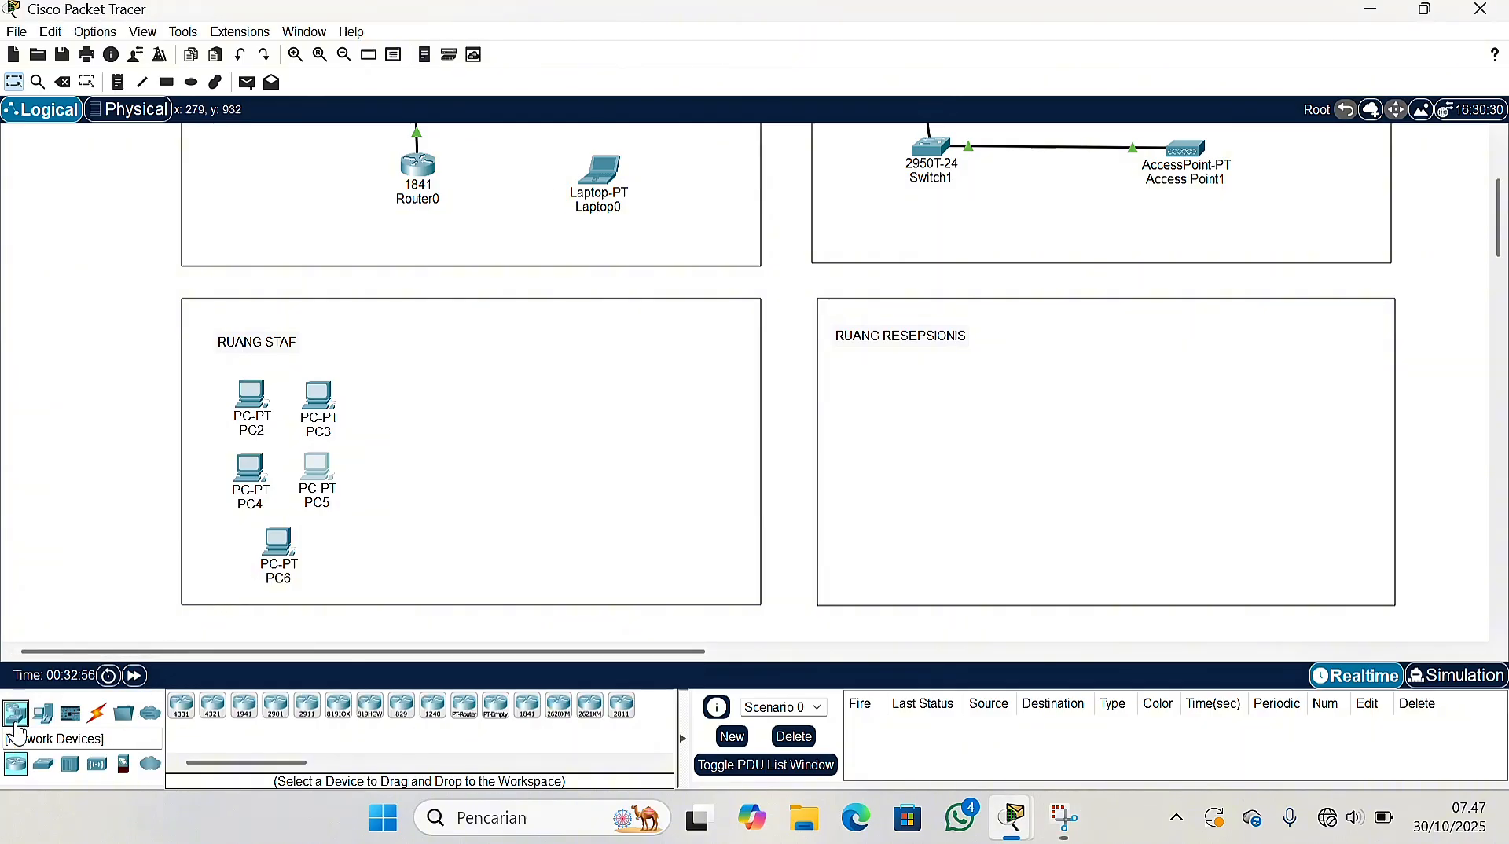
pyautogui.click(42, 764)
pyautogui.moveTo(434, 705)
pyautogui.mouseDown()
pyautogui.moveTo(432, 646)
pyautogui.moveTo(431, 721)
pyautogui.moveTo(433, 707)
pyautogui.mouseUp()
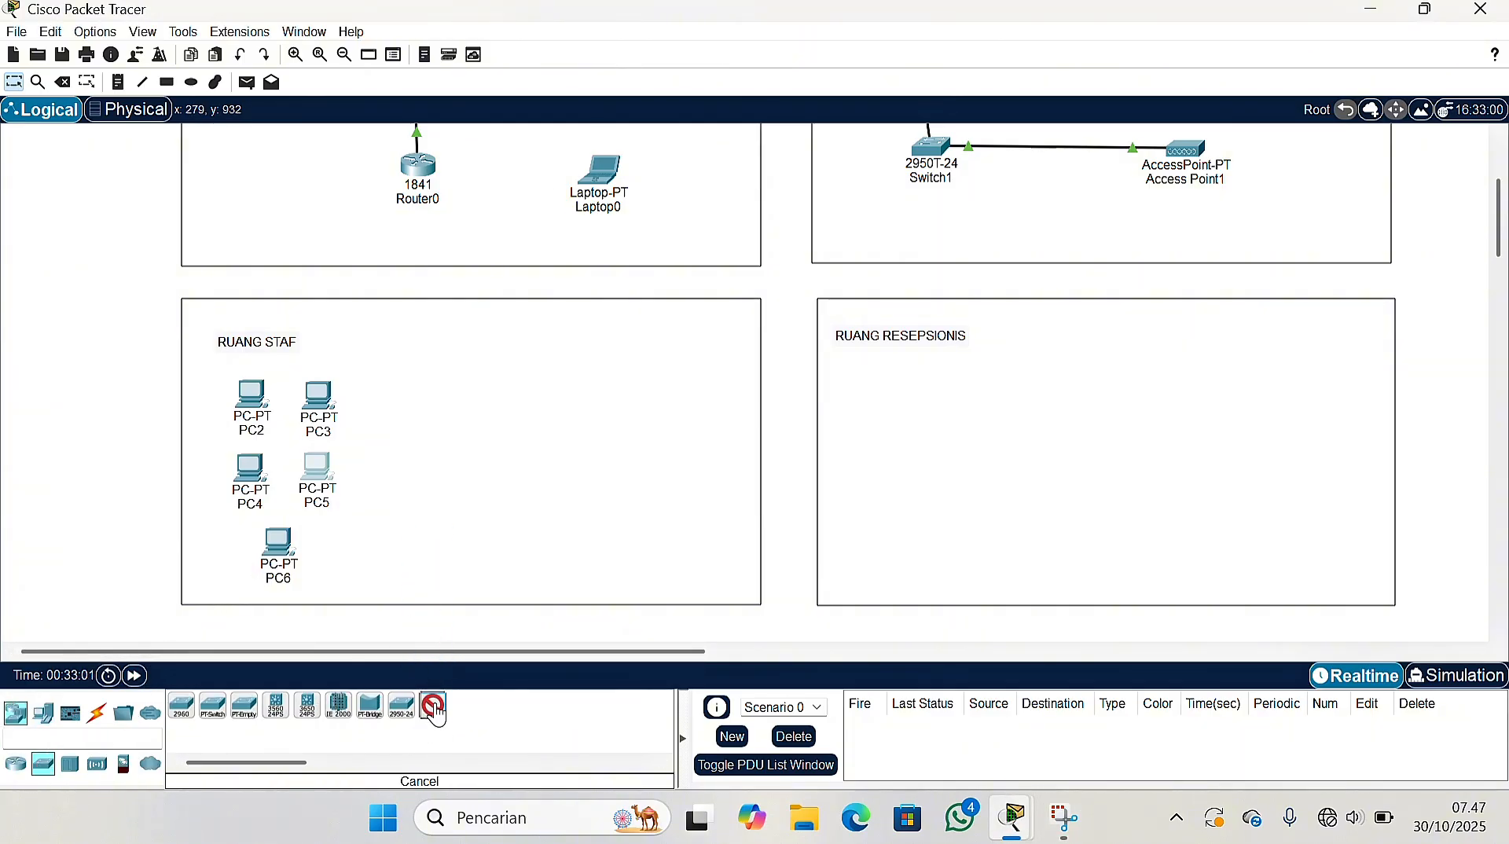
pyautogui.click(404, 420)
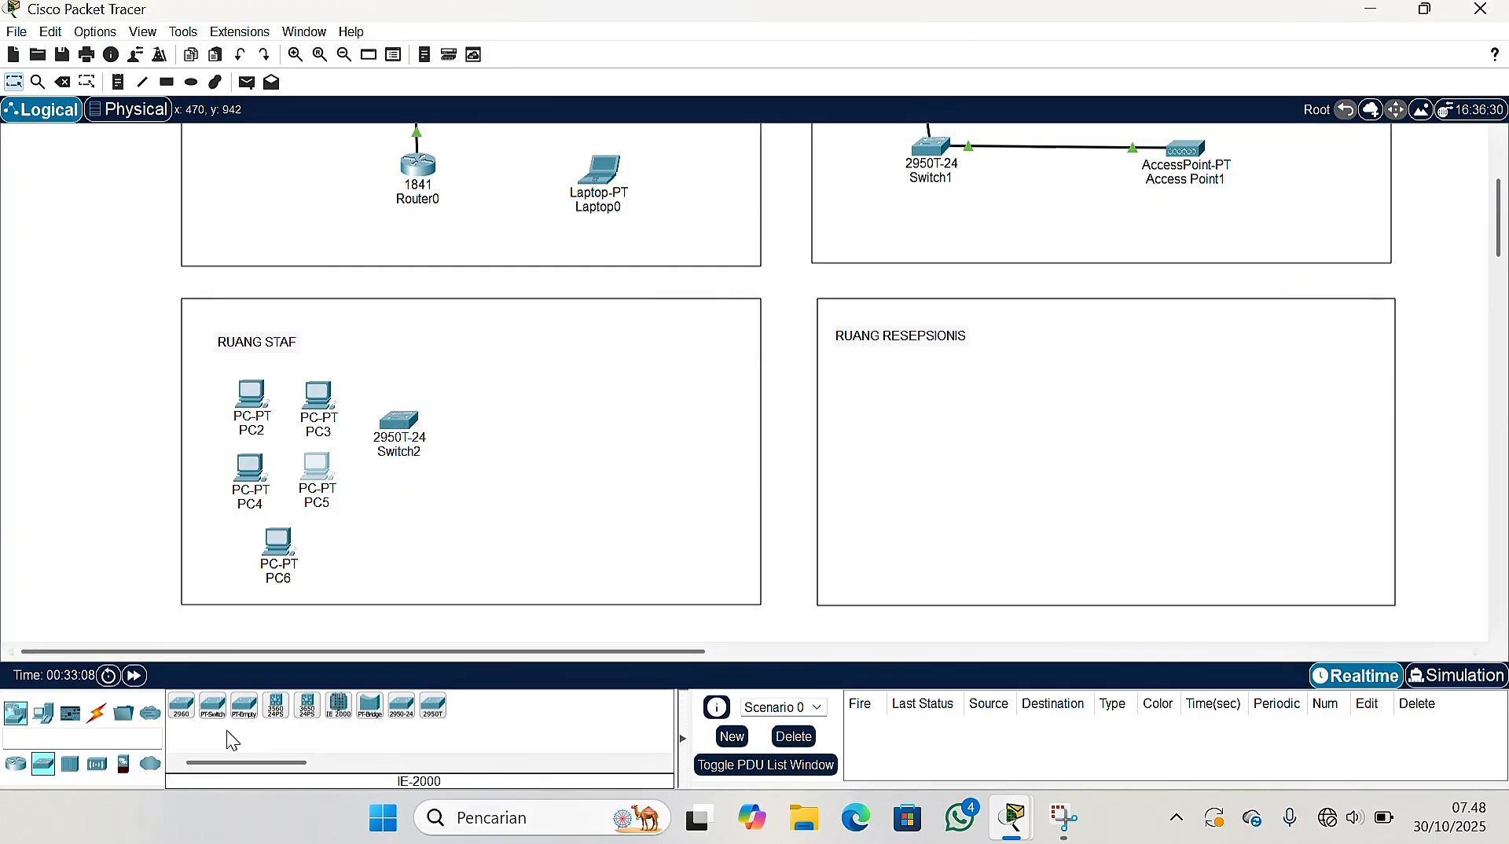
# Add an AccessPoint-PT to the right of the switch in the RUANG STAF room
pyautogui.click(97, 764)
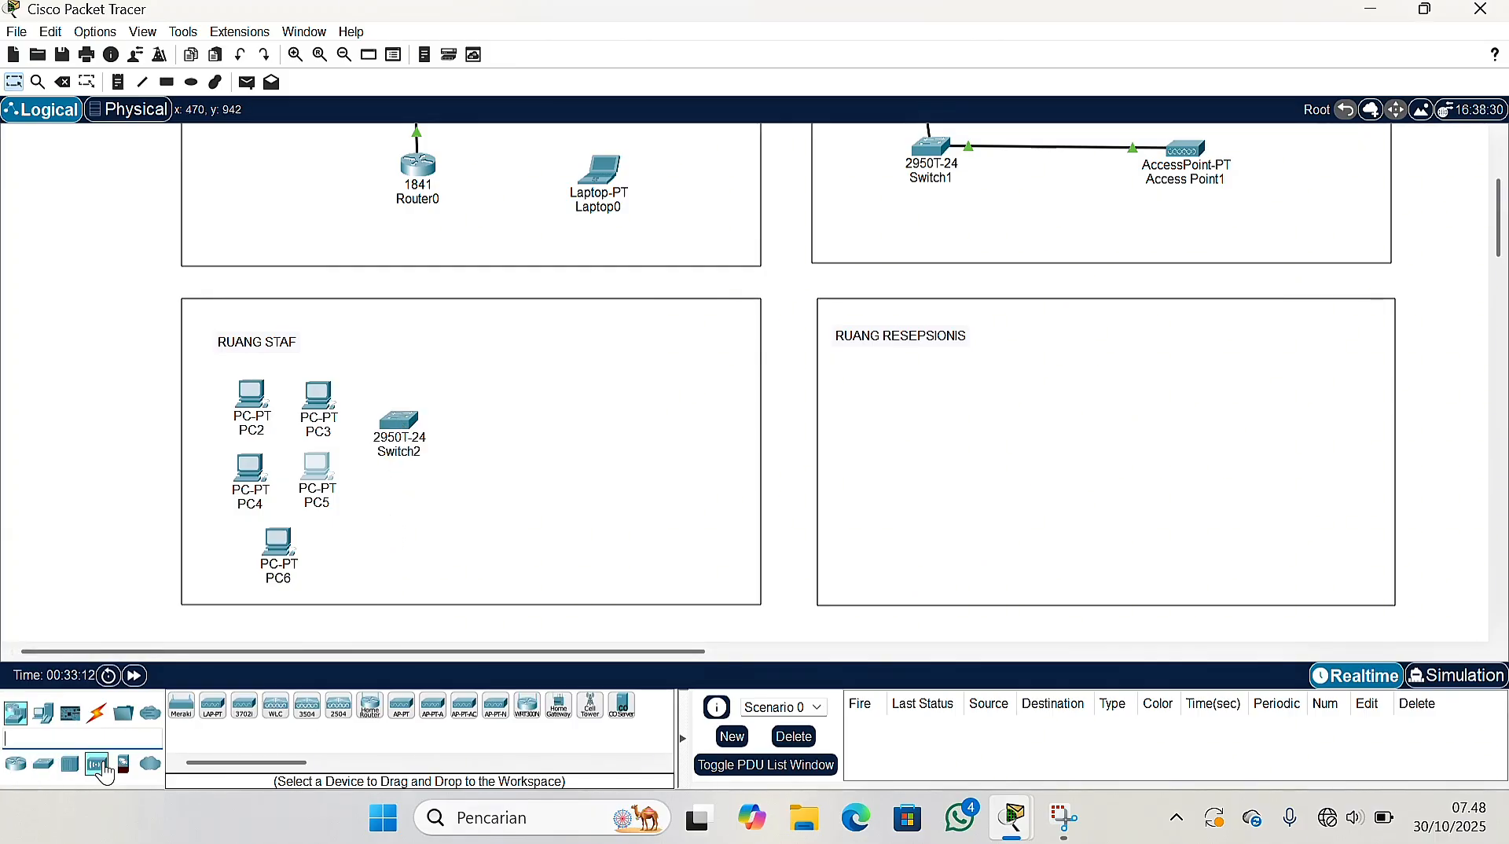
pyautogui.click(402, 706)
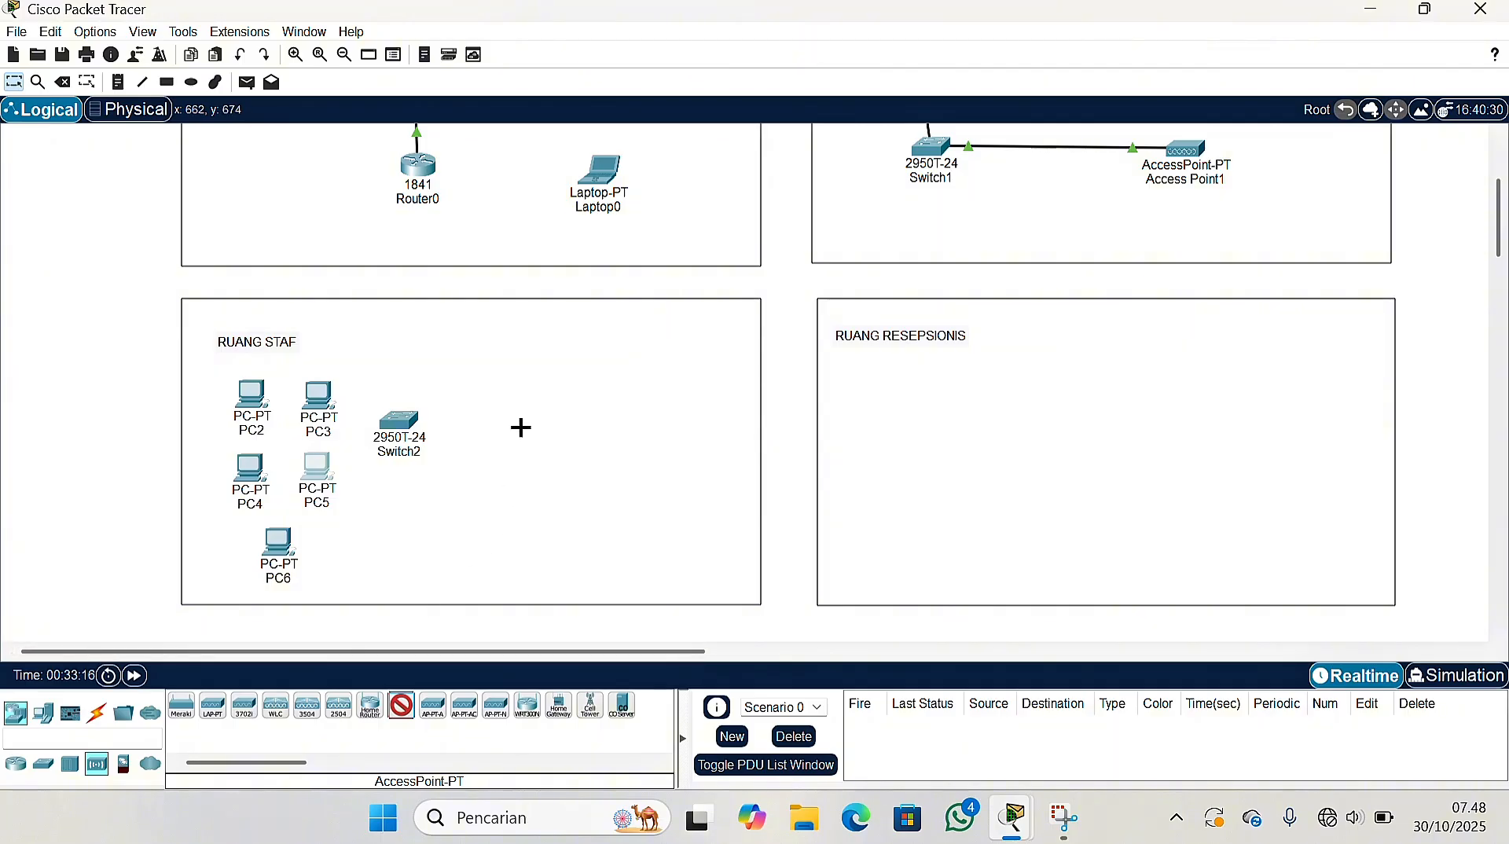
pyautogui.click(520, 427)
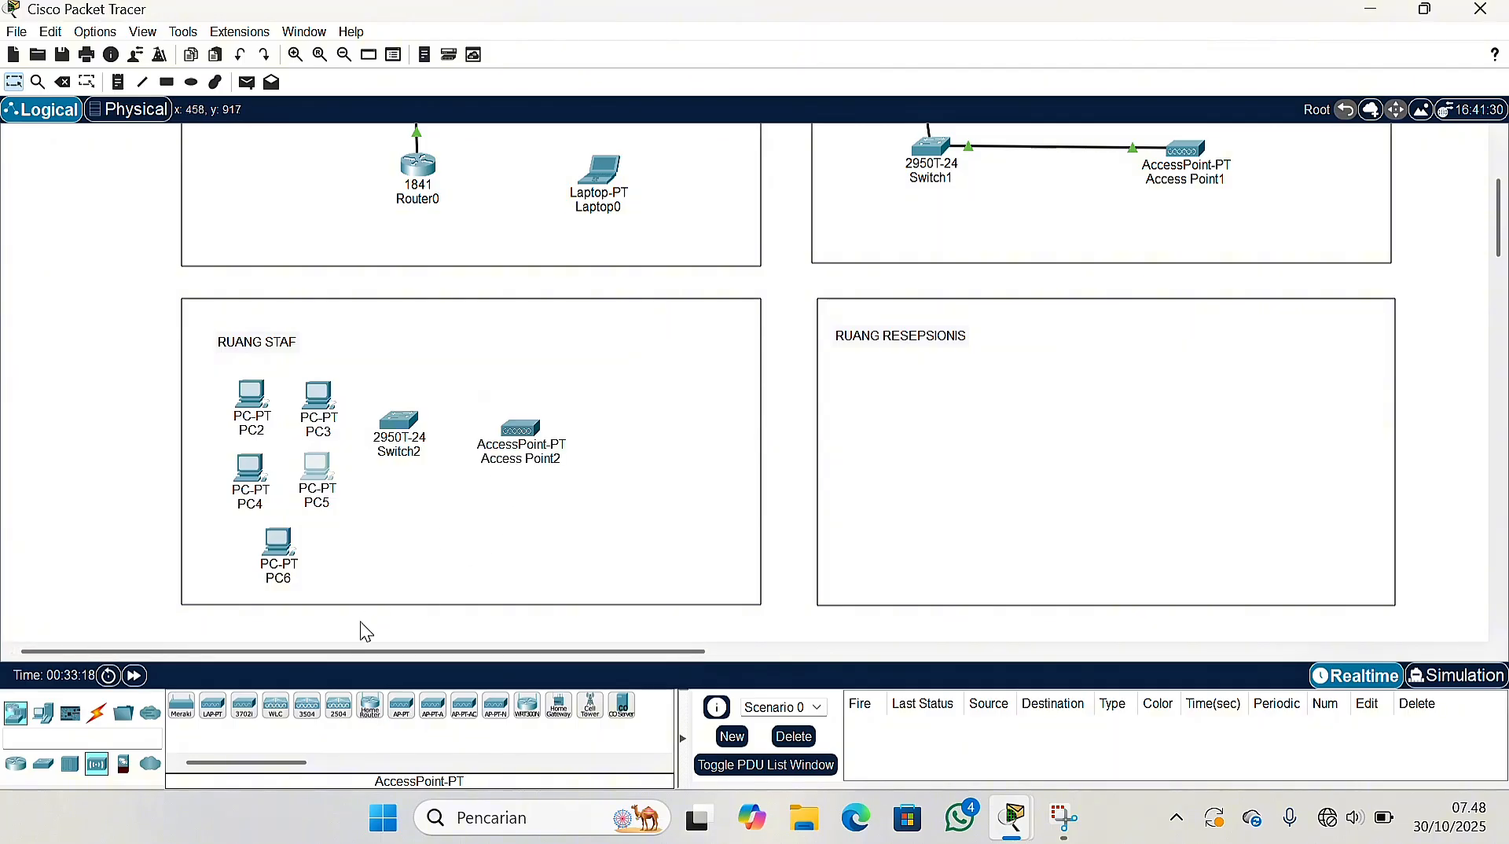
# Add a Printer-PT below the switch in the RUANG STAF room and move the access point slightly closer to the switch
pyautogui.click(44, 719)
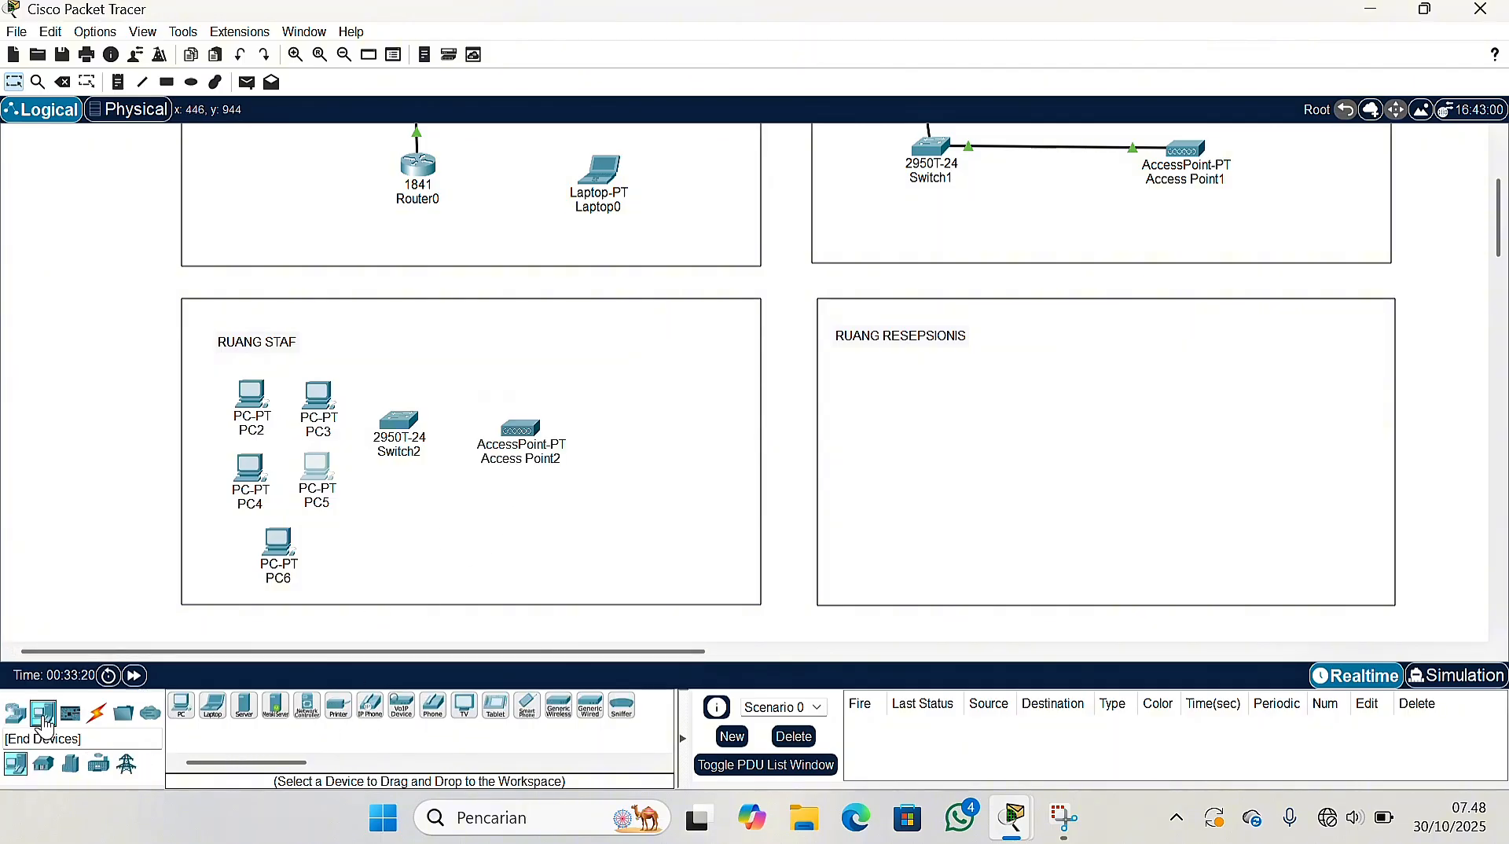
pyautogui.click(338, 706)
pyautogui.click(452, 537)
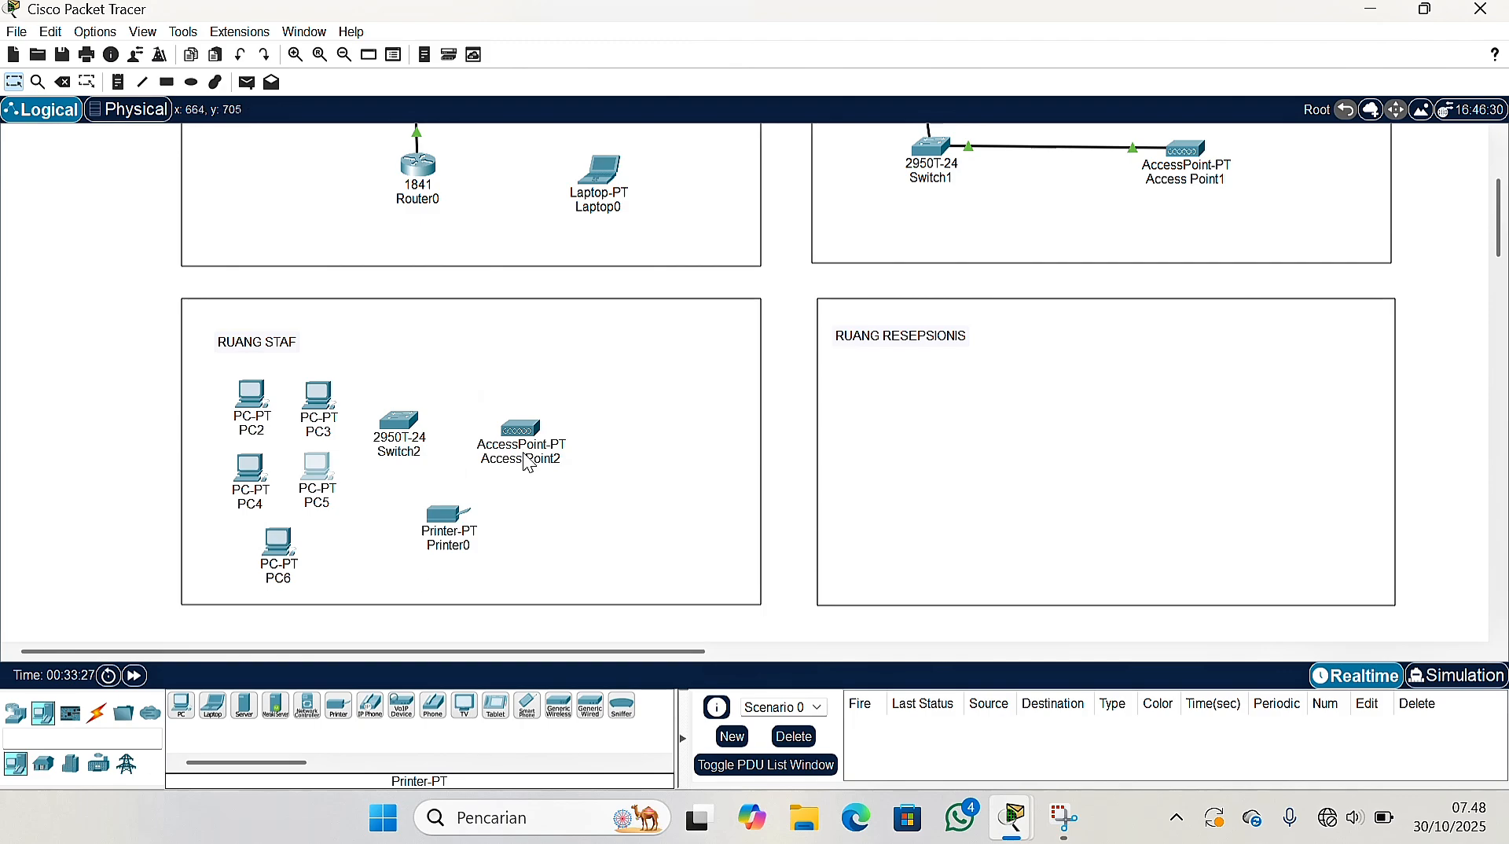
pyautogui.moveTo(529, 464); pyautogui.dragTo(519, 433)
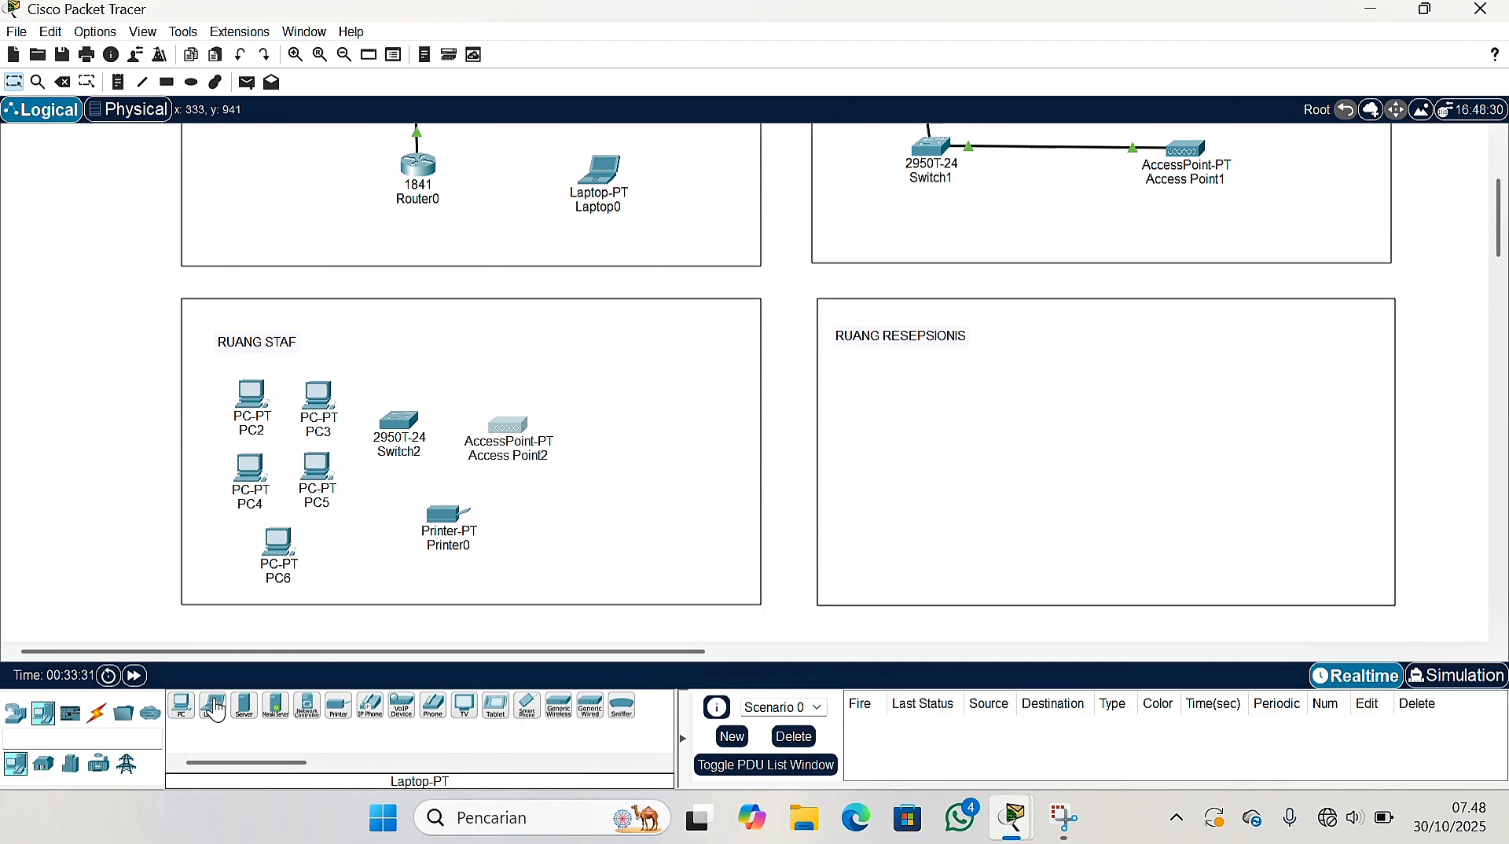
# Add five Laptop-PT devices on the right side of the RUANG STAF room, arranged as two rows of two with one below
pyautogui.moveTo(213, 706); pyautogui.dragTo(642, 390)
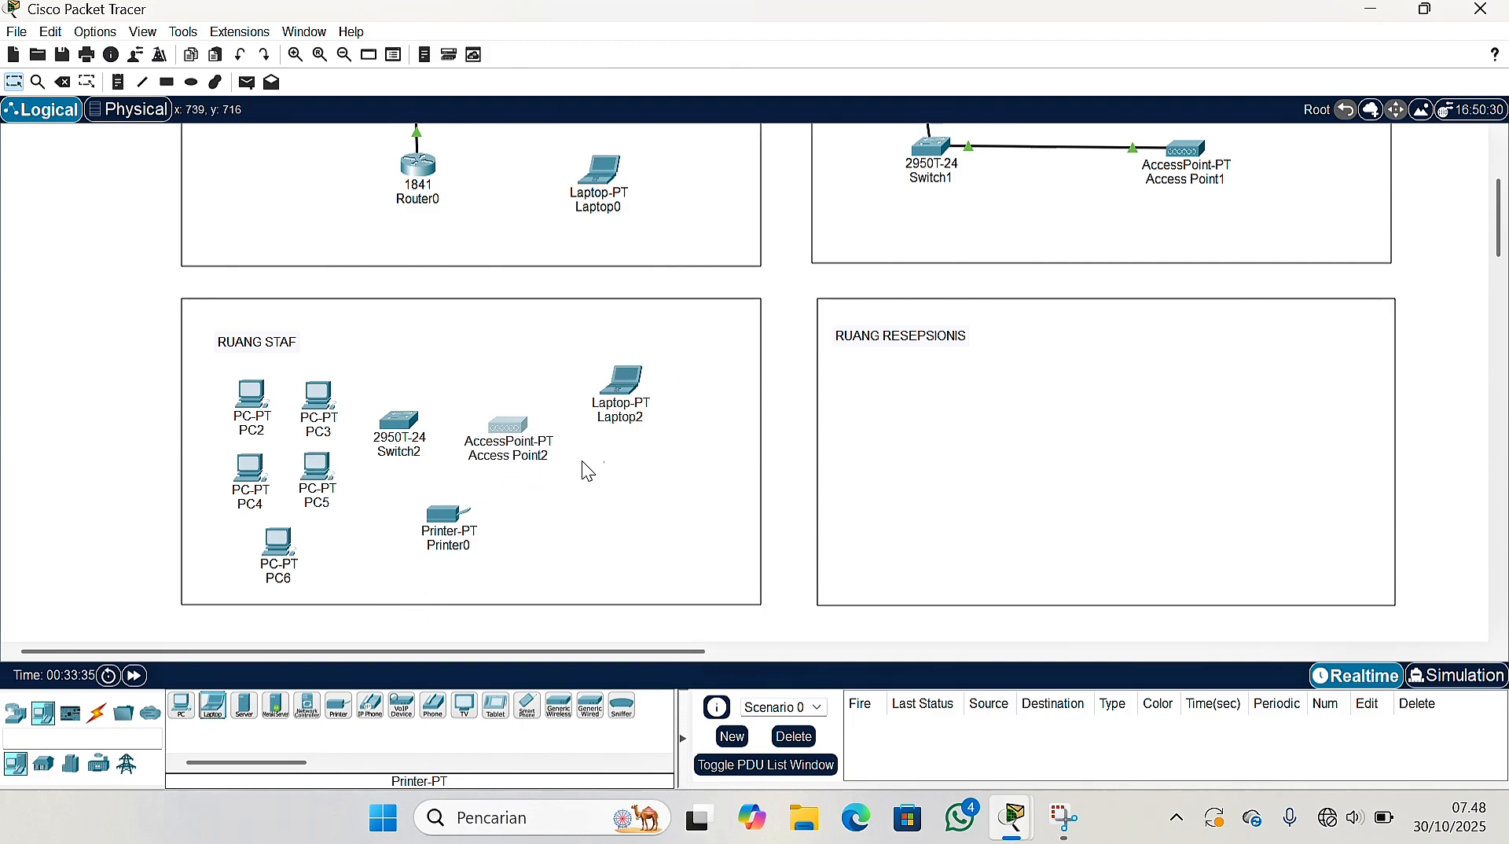
pyautogui.click(213, 706)
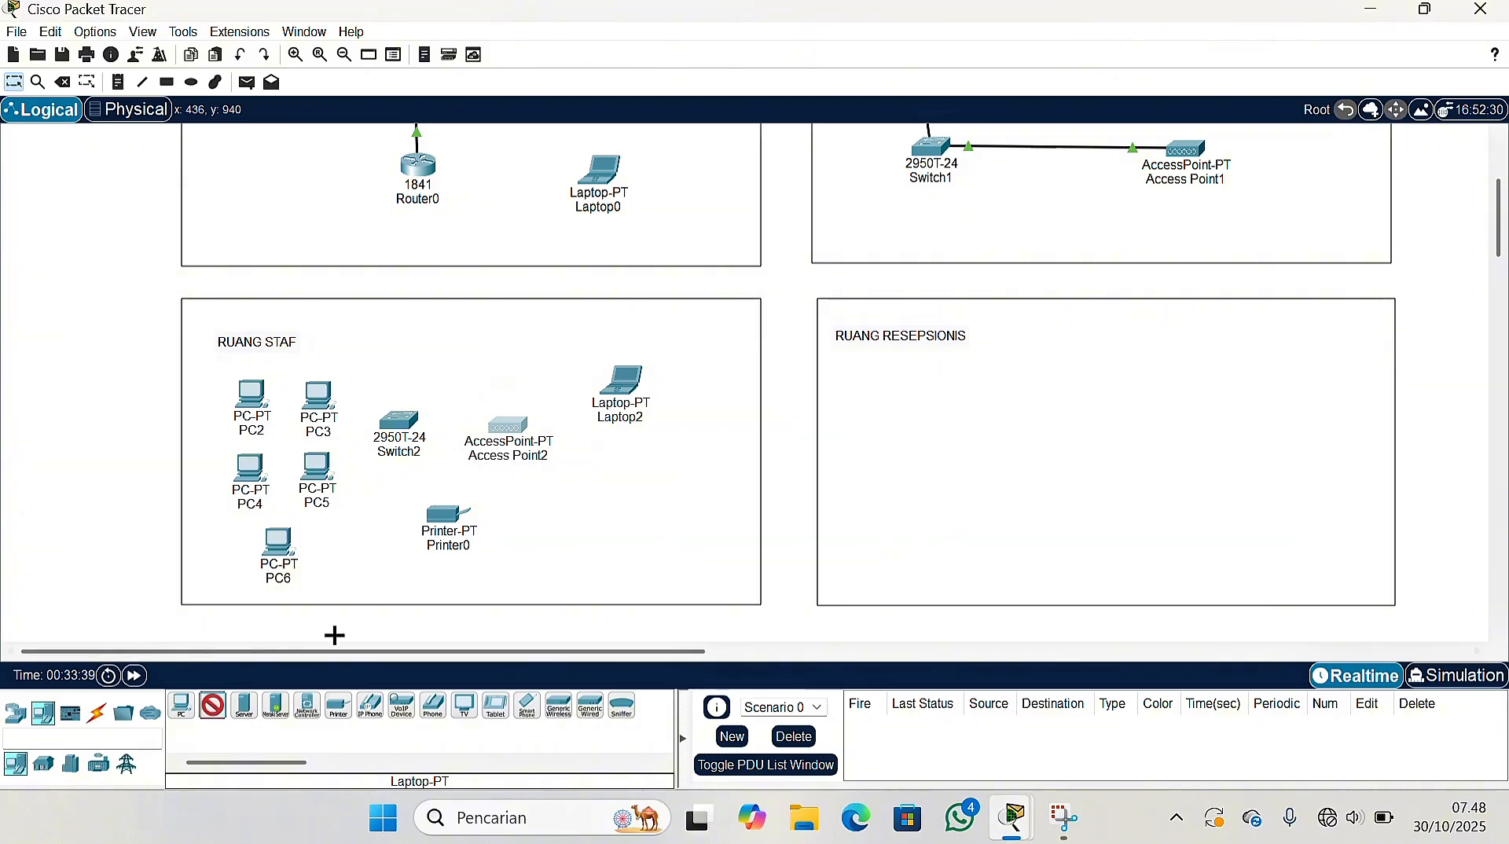
pyautogui.click(692, 388)
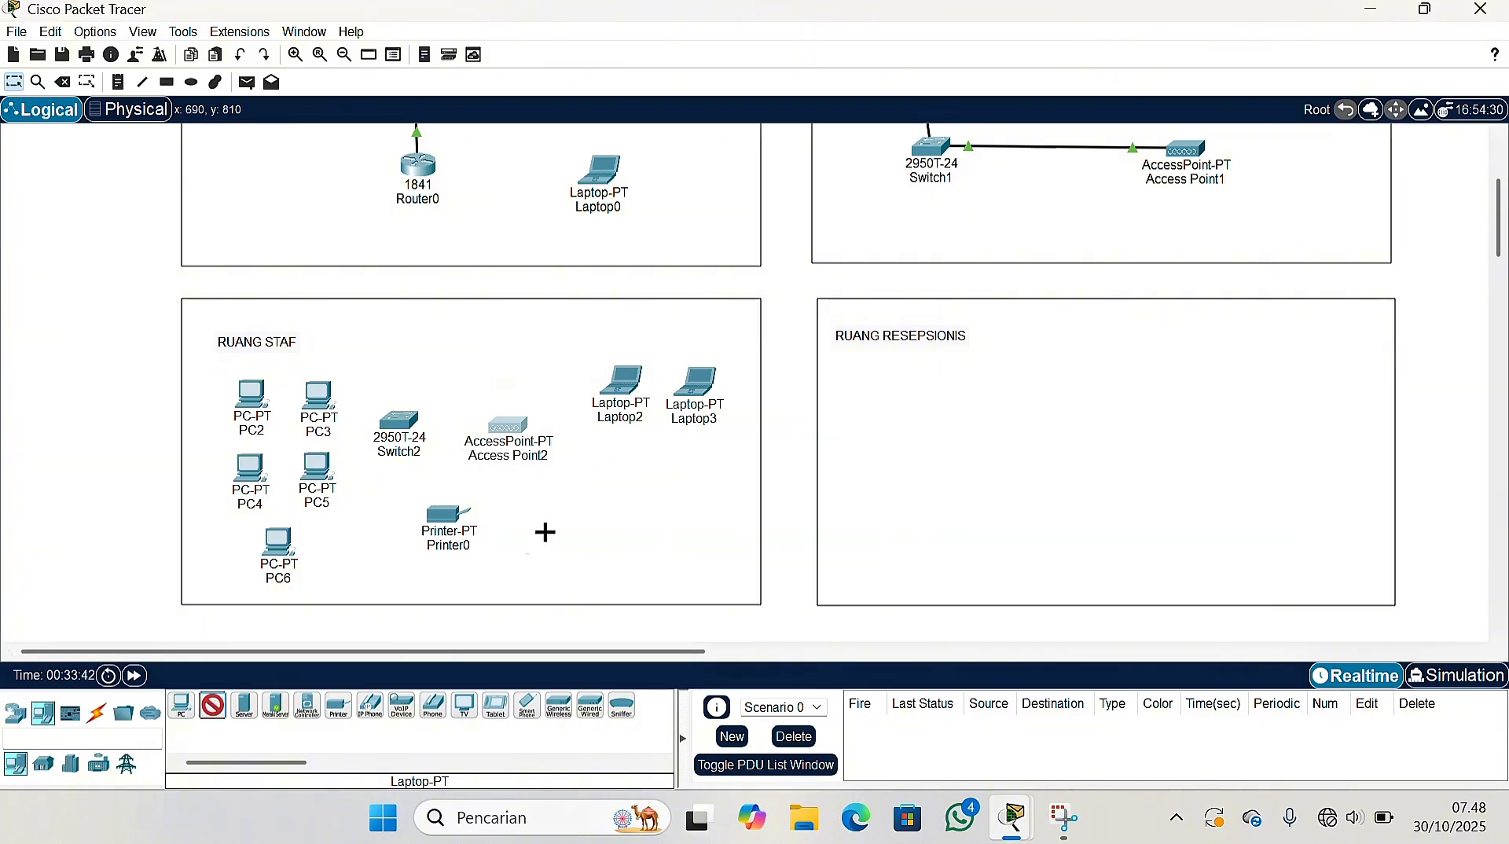
pyautogui.click(621, 476)
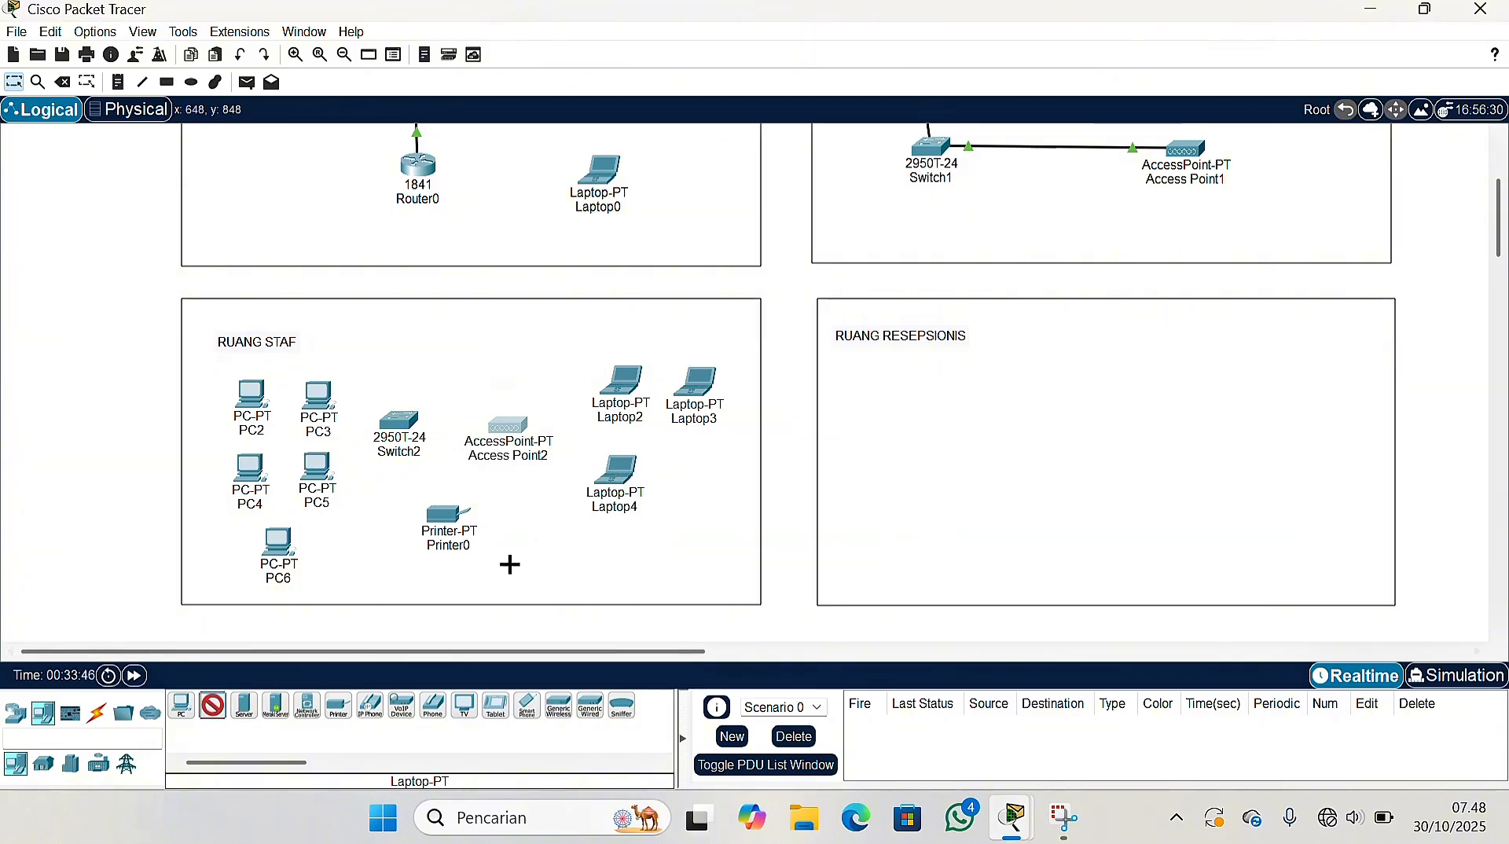
pyautogui.click(695, 472)
pyautogui.click(213, 705)
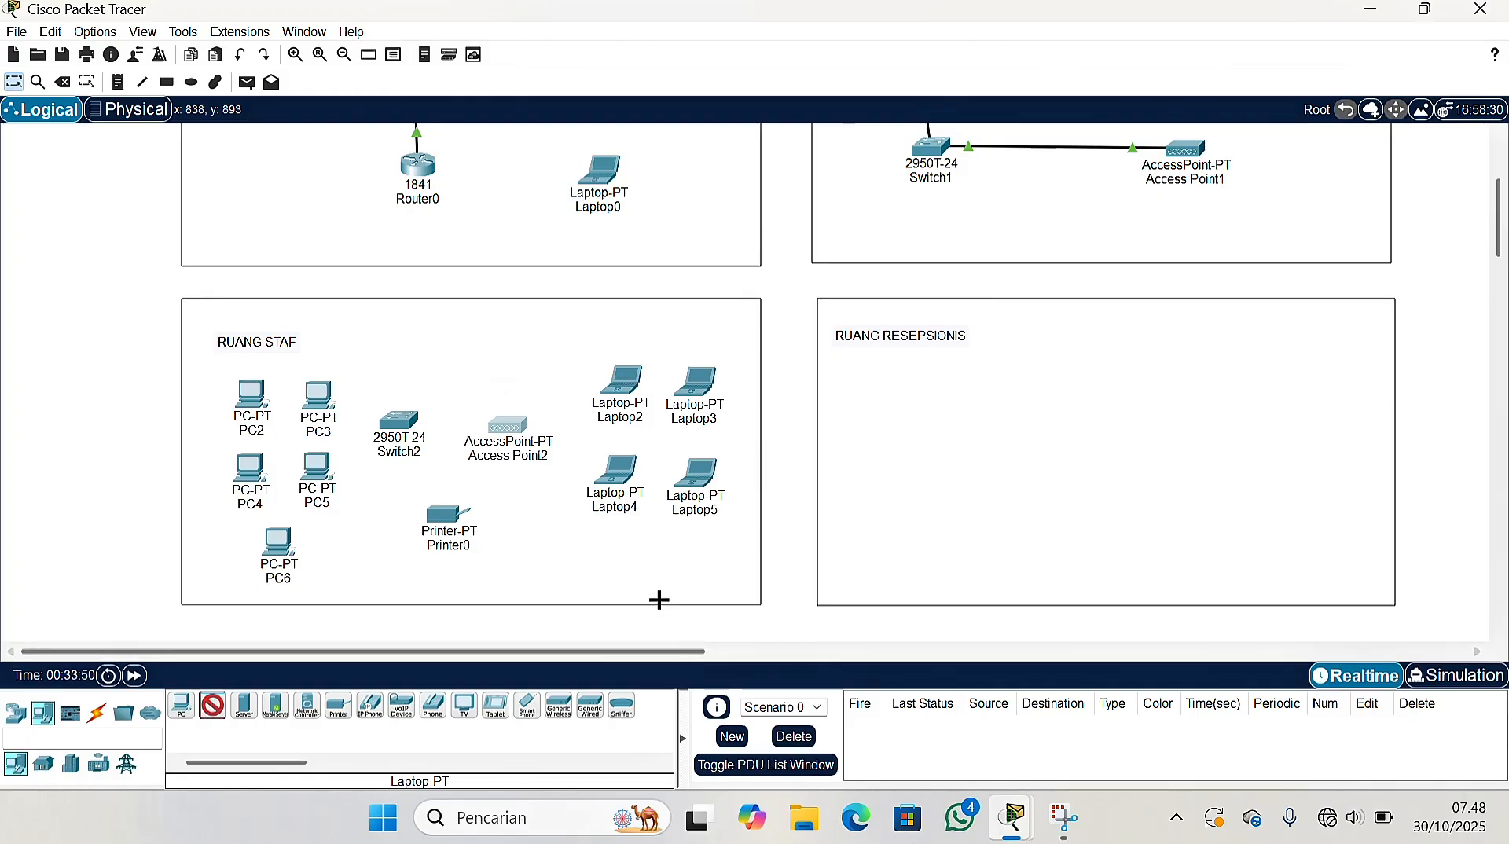
pyautogui.click(653, 563)
pyautogui.moveTo(655, 563); pyautogui.dragTo(654, 558)
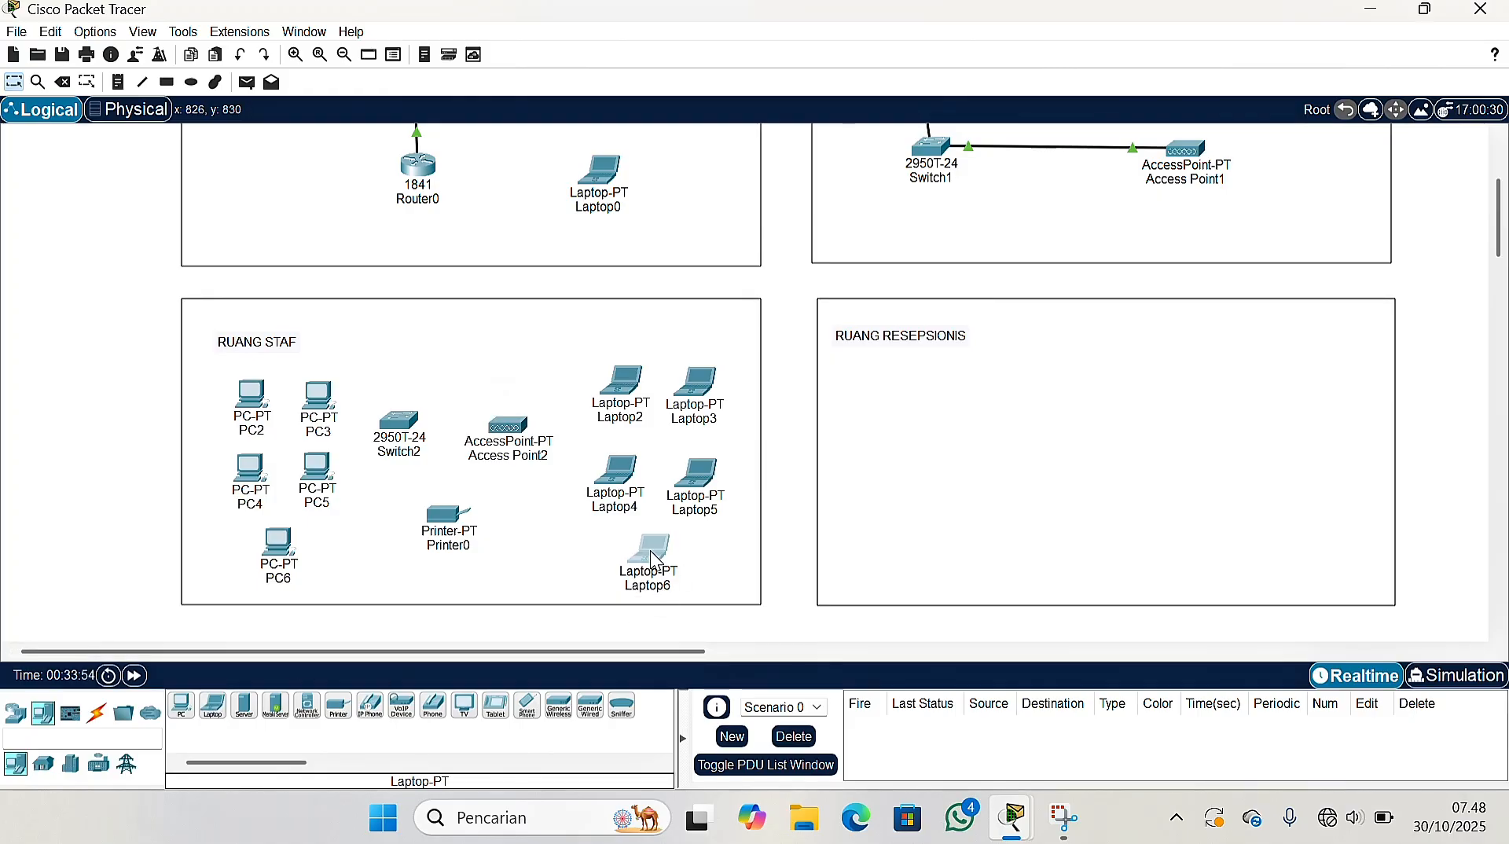
pyautogui.moveTo(702, 485); pyautogui.dragTo(703, 479)
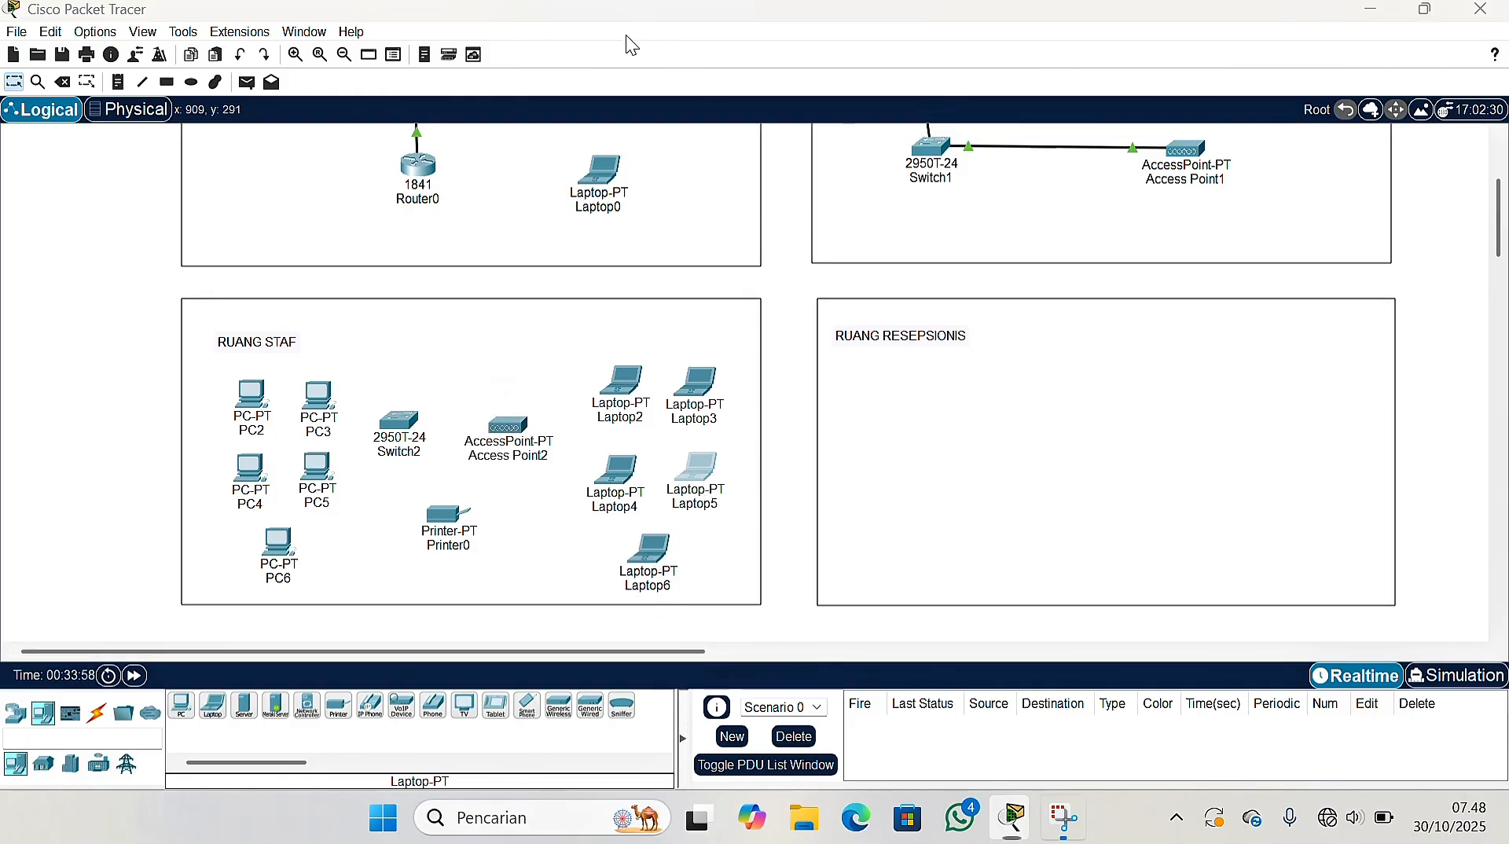
# Connect port FastEthernet0/1 of the RUANG STAF switch to PC3 with a Copper Straight-Through cable
pyautogui.click(97, 713)
pyautogui.click(240, 707)
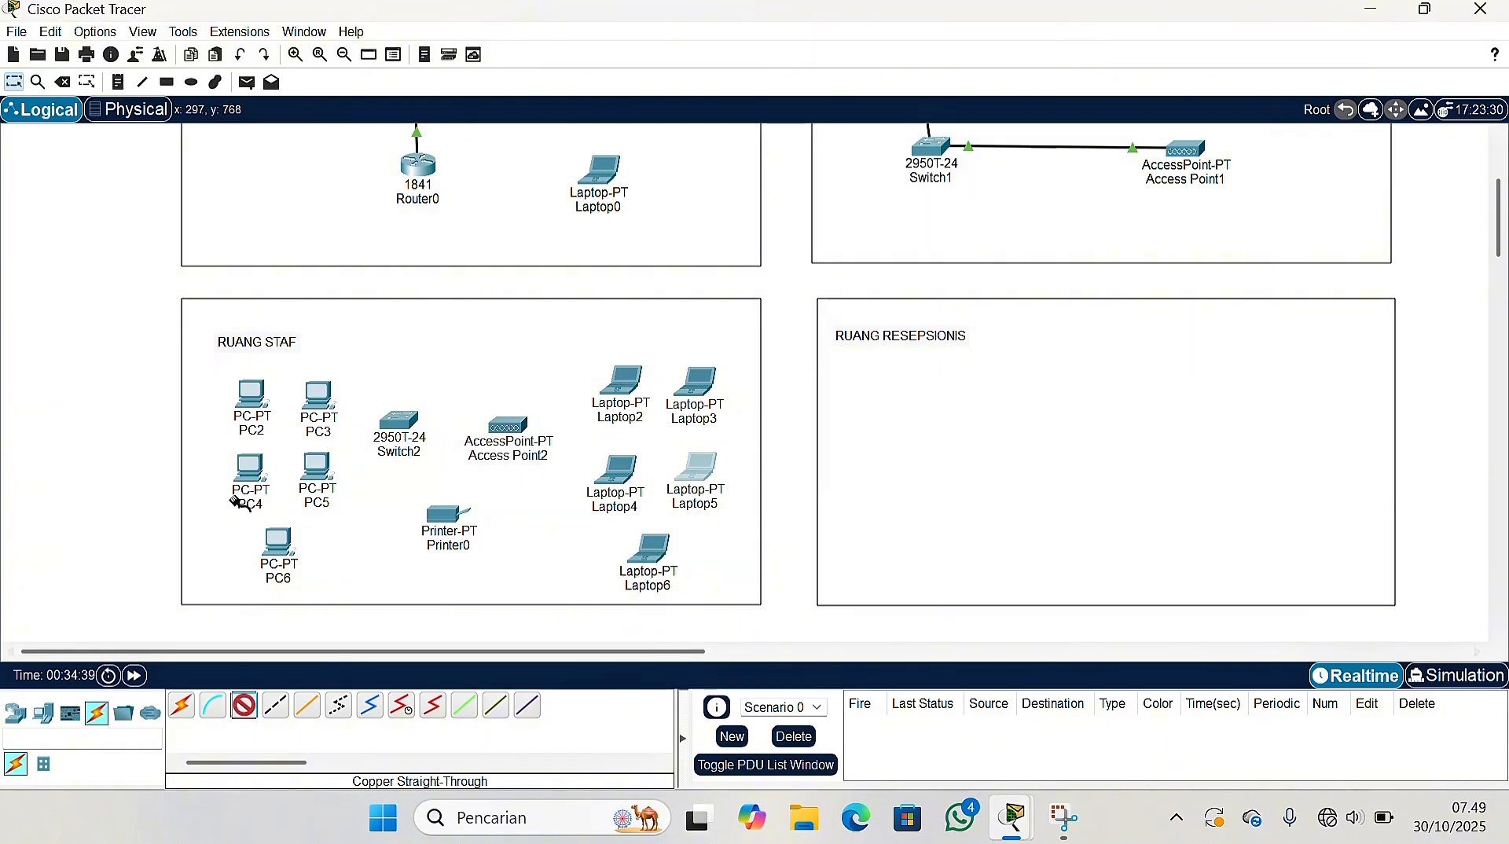
pyautogui.click(400, 428)
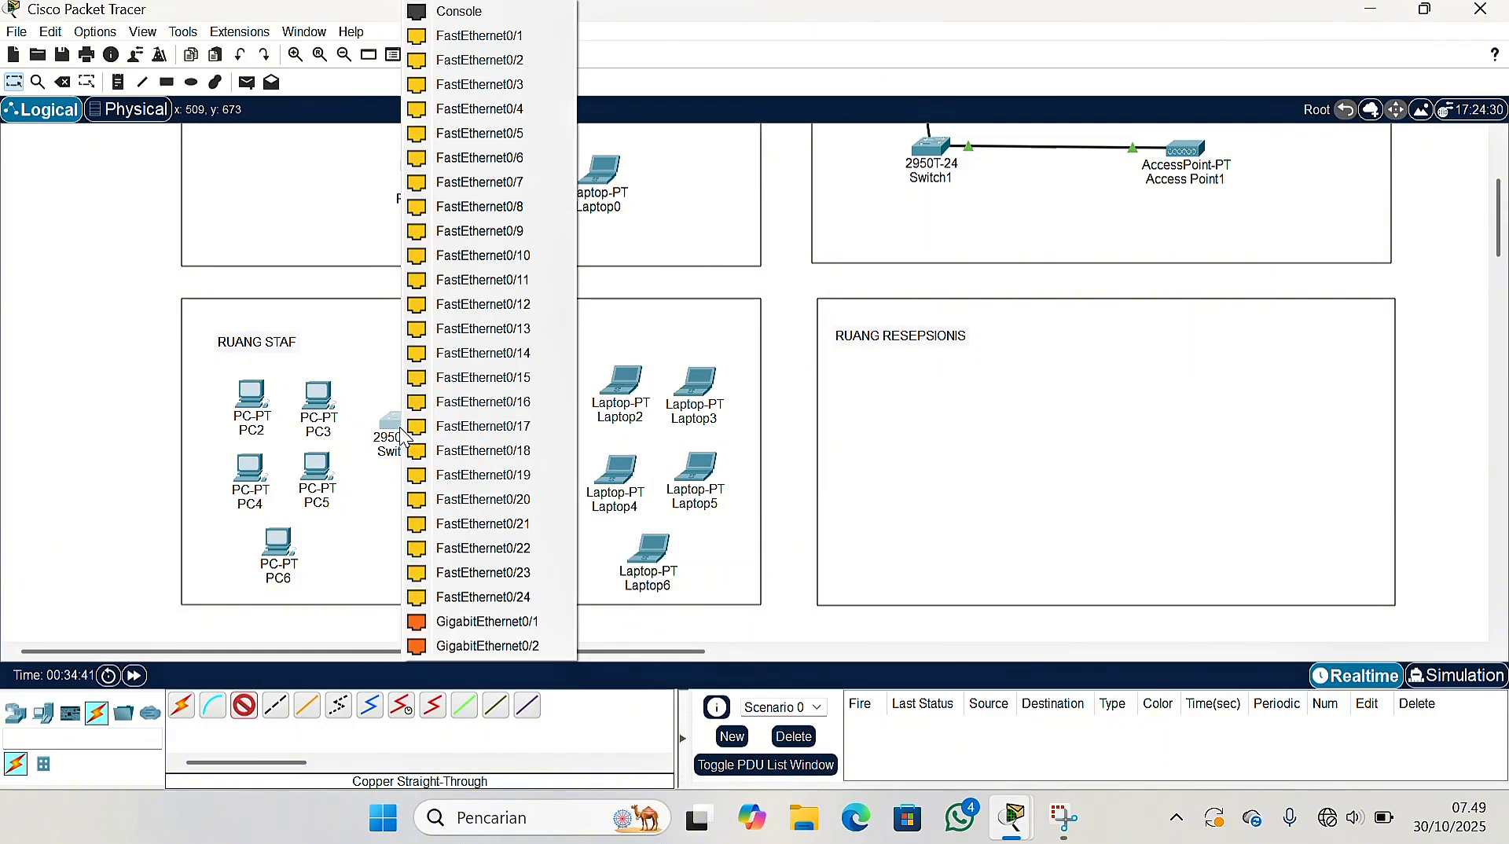
pyautogui.click(425, 34)
pyautogui.click(314, 404)
pyautogui.click(346, 482)
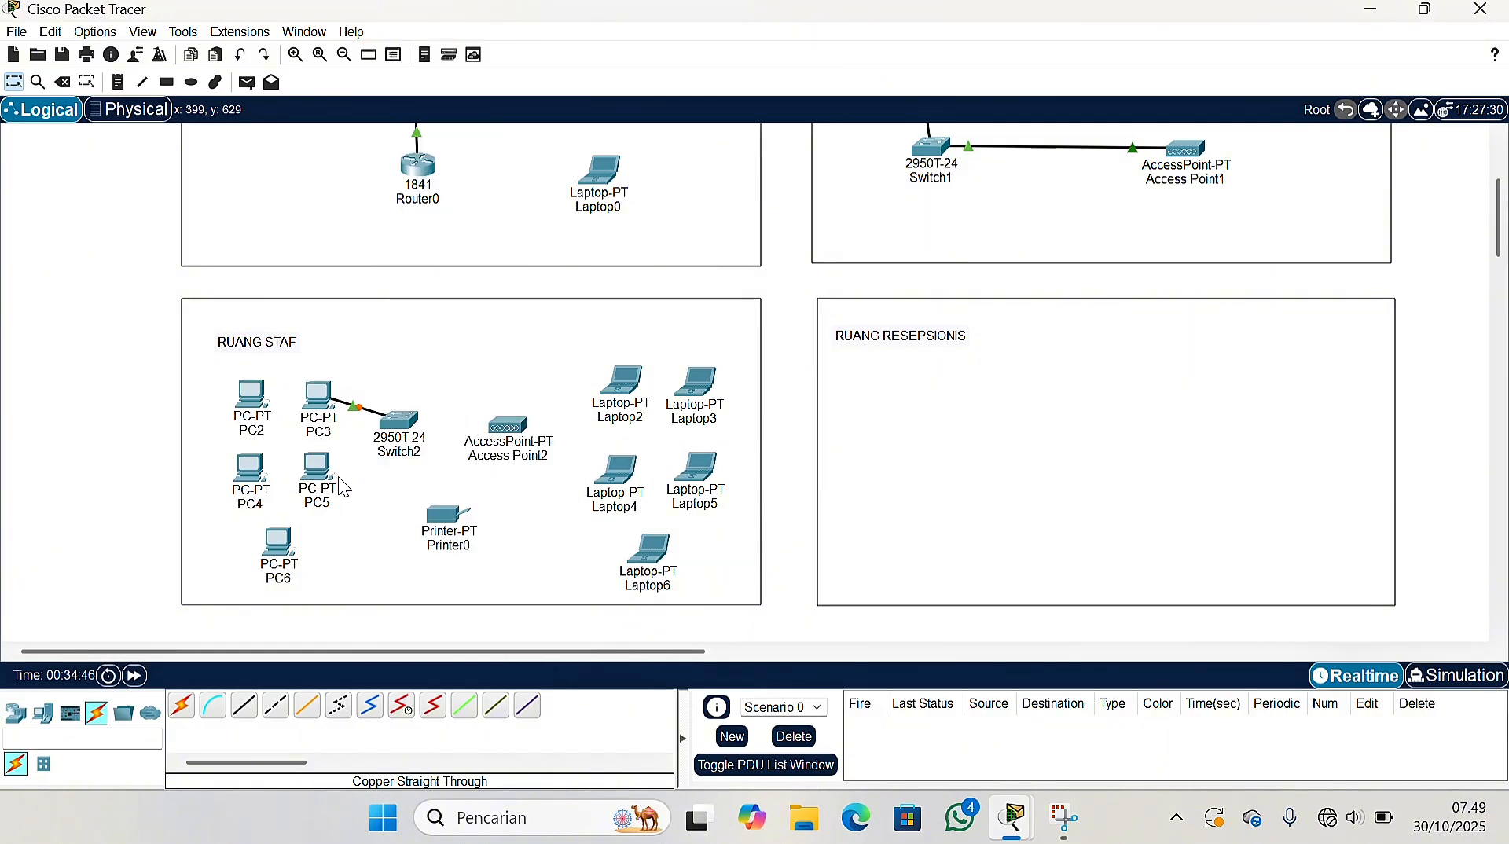
# Connect the RUANG STAF switch to PC2 with a Copper Straight-Through cable
pyautogui.click(397, 425)
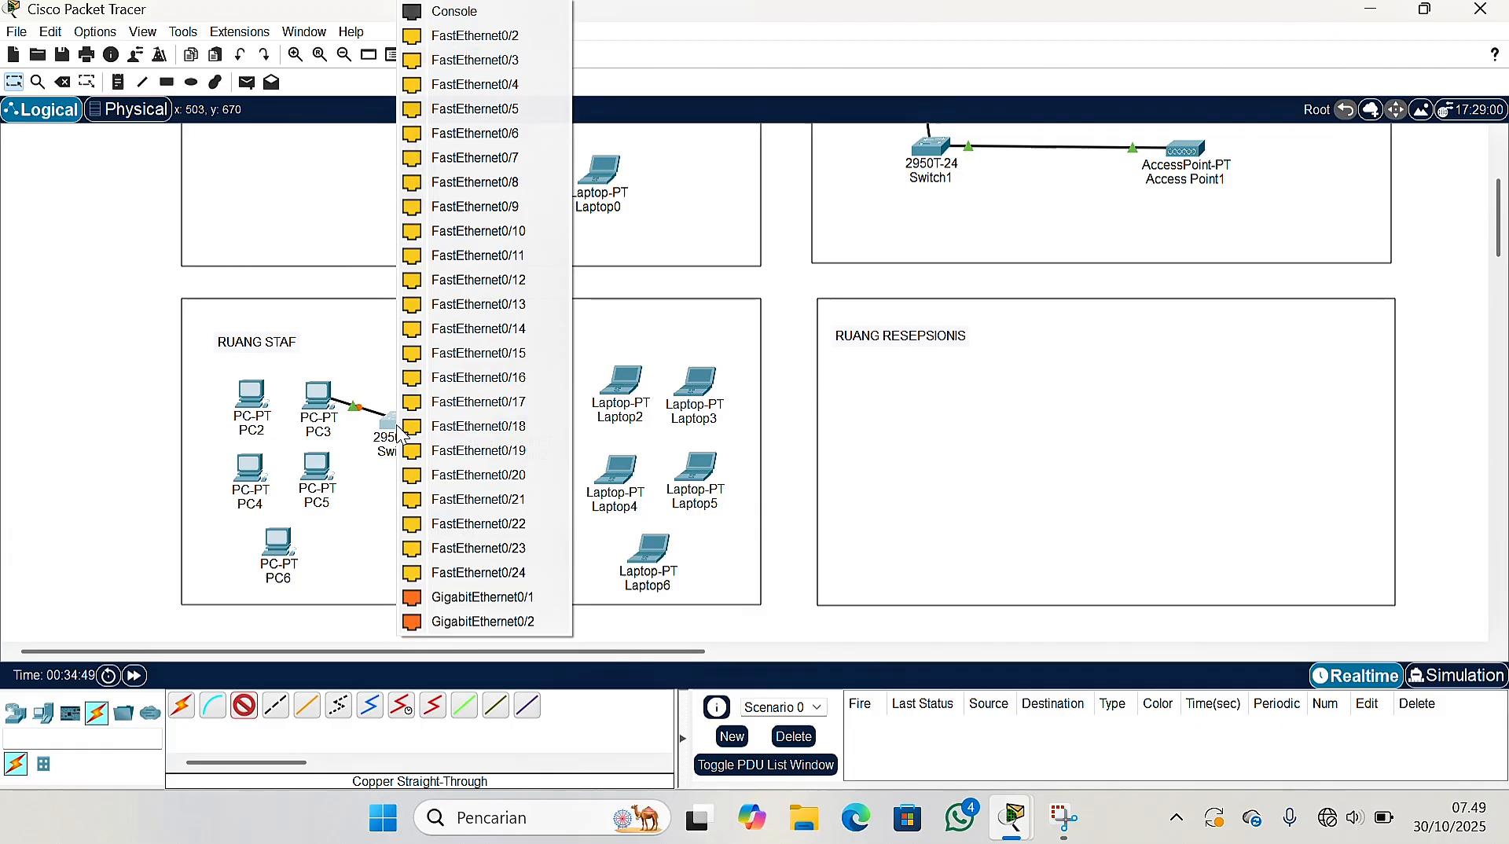
pyautogui.click(440, 57)
pyautogui.click(250, 393)
pyautogui.click(302, 481)
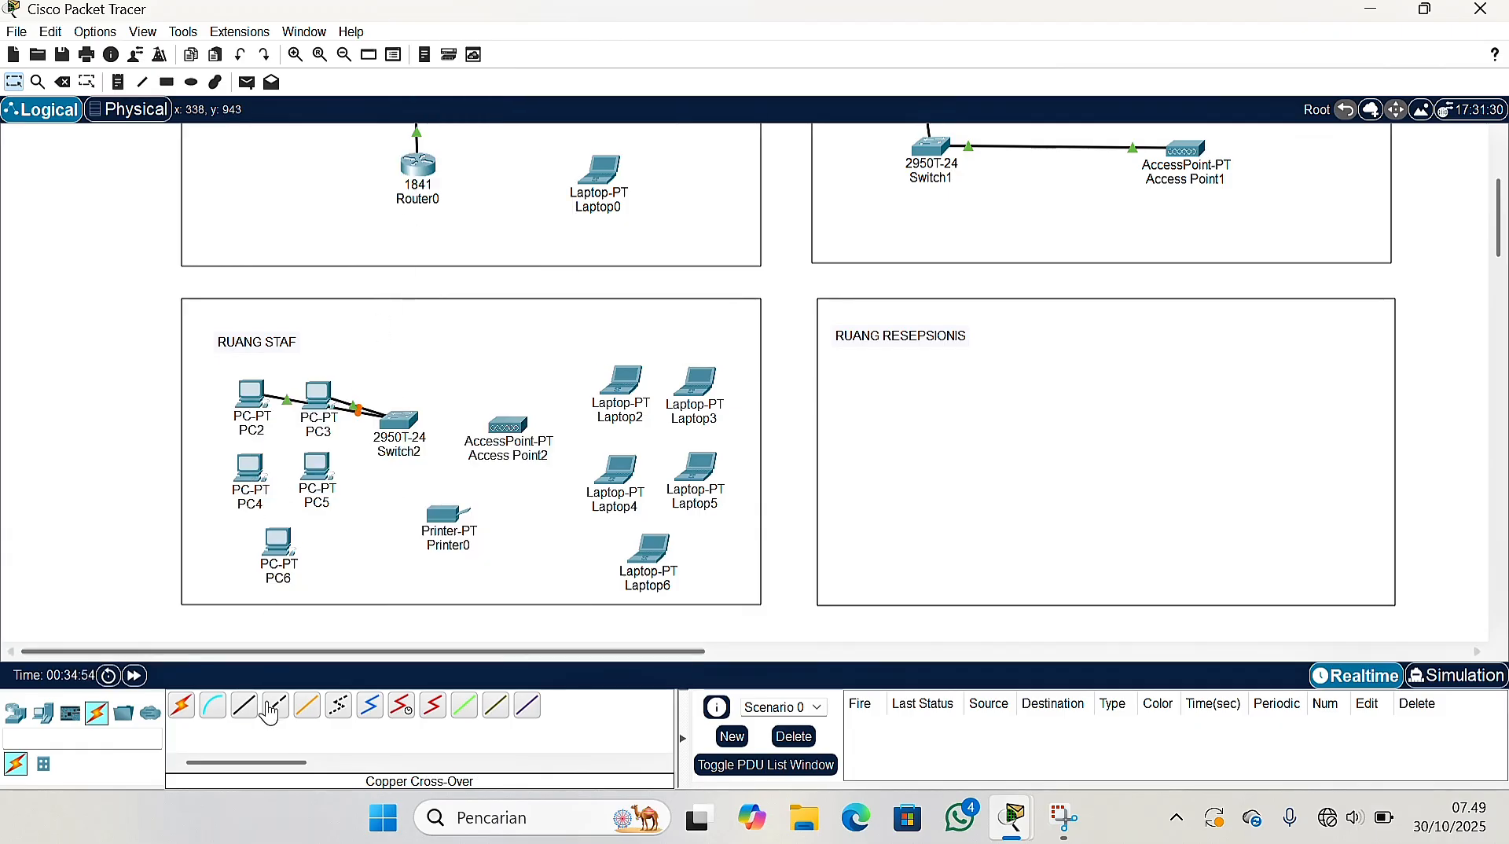
# Connect the RUANG STAF switch to PC4 with a Copper Straight-Through cable
pyautogui.click(401, 428)
pyautogui.click(446, 79)
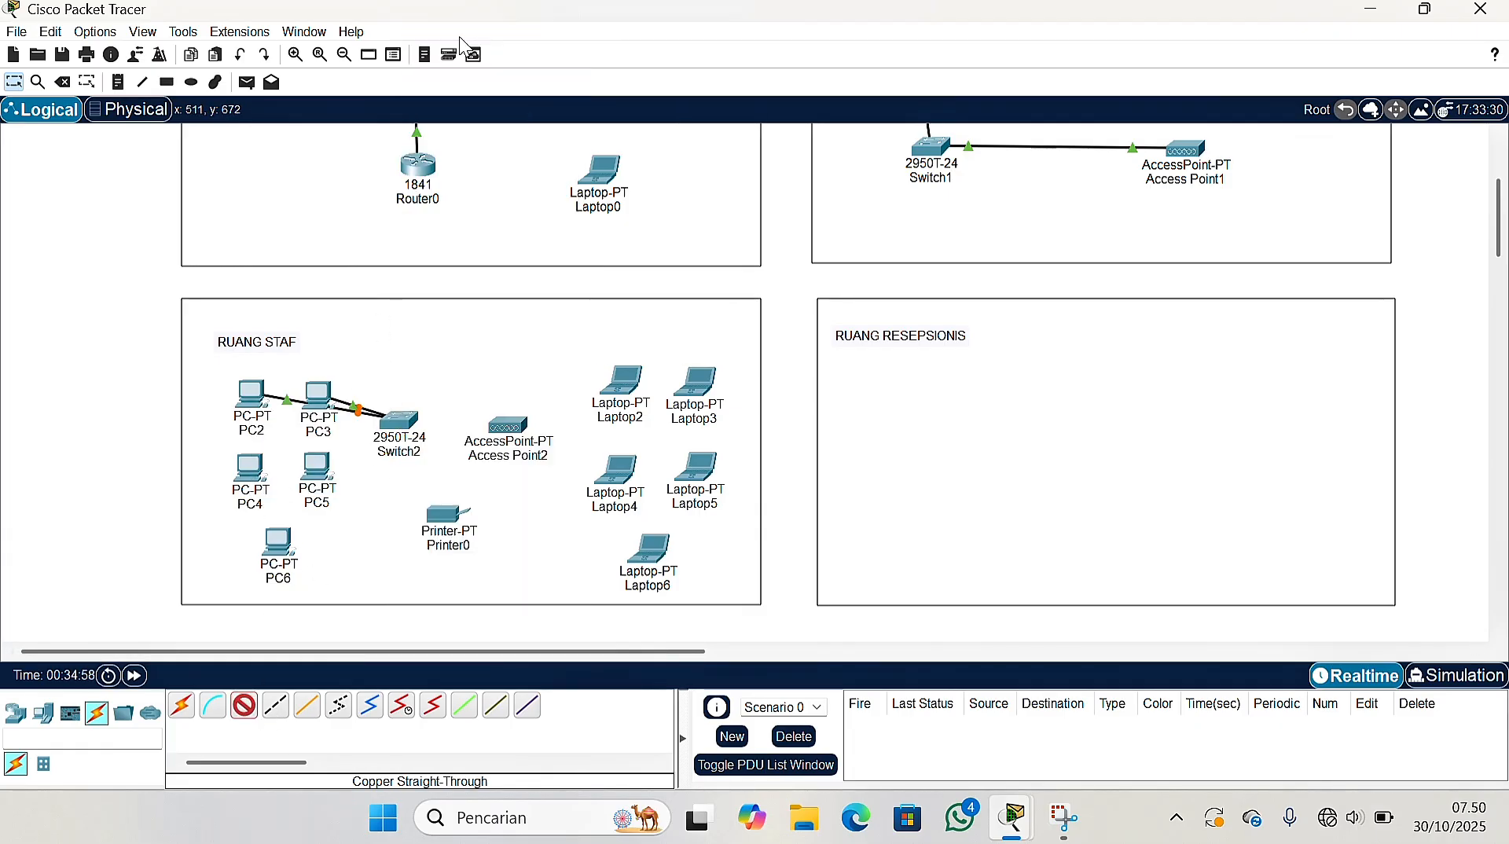
pyautogui.click(233, 483)
pyautogui.click(282, 553)
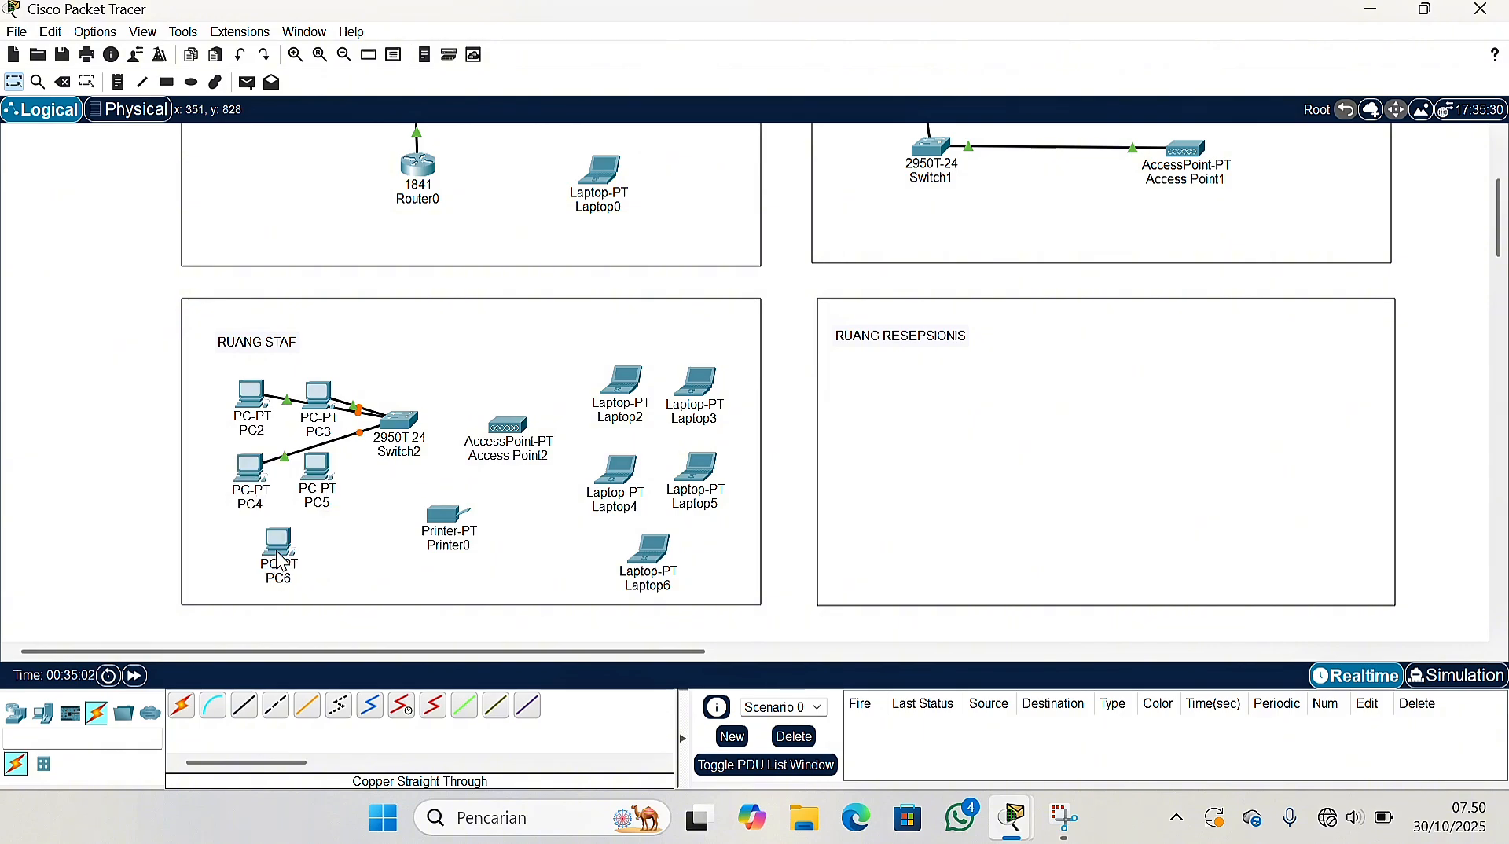
# Connect the RUANG STAF switch to the FastEthernet0 port of PC5 with a Copper Straight-Through cable
pyautogui.click(385, 437)
pyautogui.click(464, 37)
pyautogui.click(312, 483)
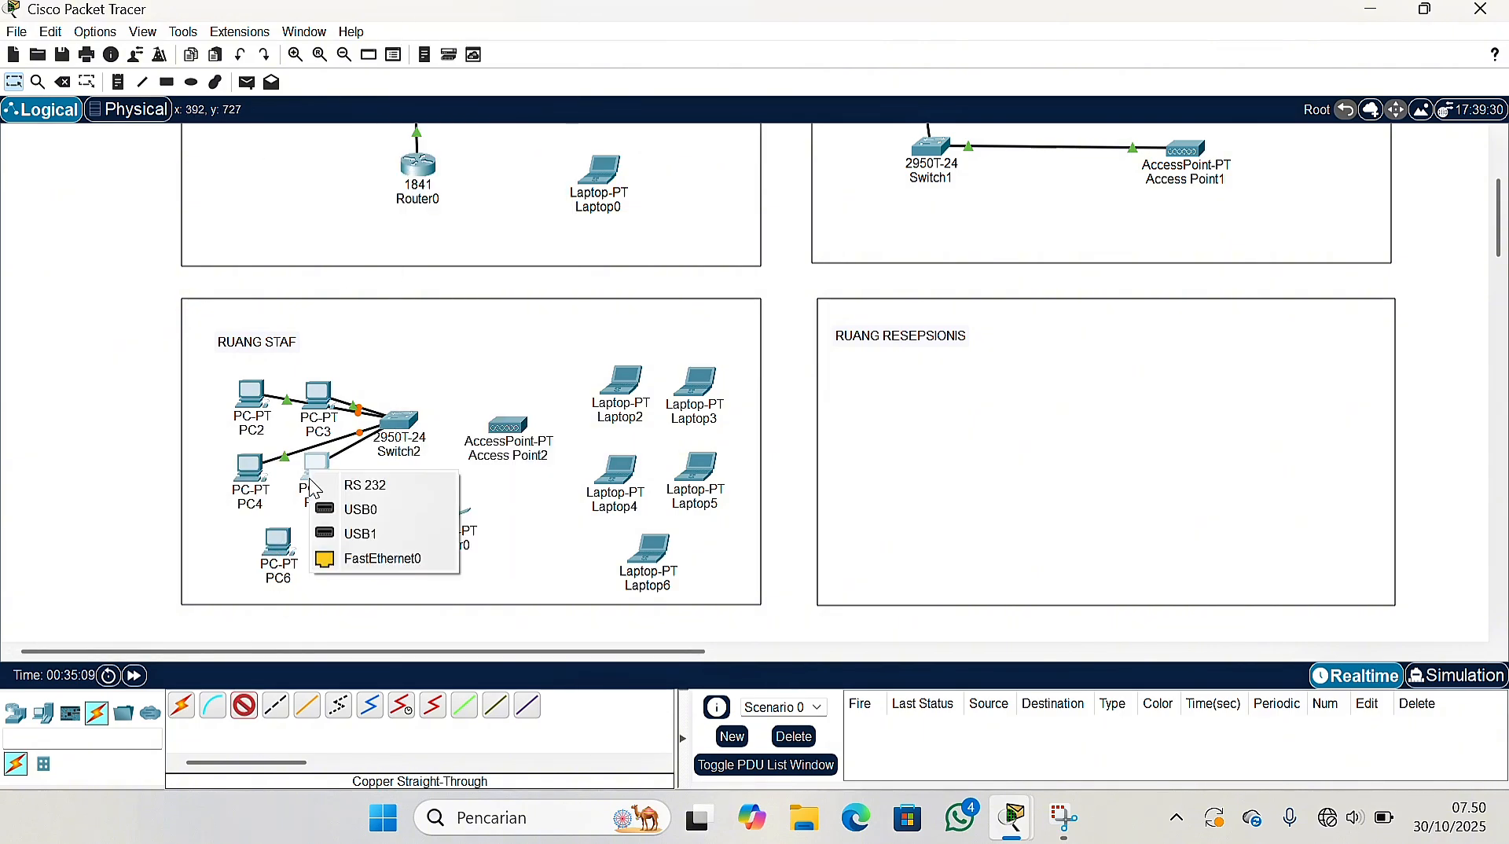
pyautogui.click(378, 559)
# Connect the RUANG STAF switch to PC6 with a Copper Straight-Through cable
pyautogui.click(244, 706)
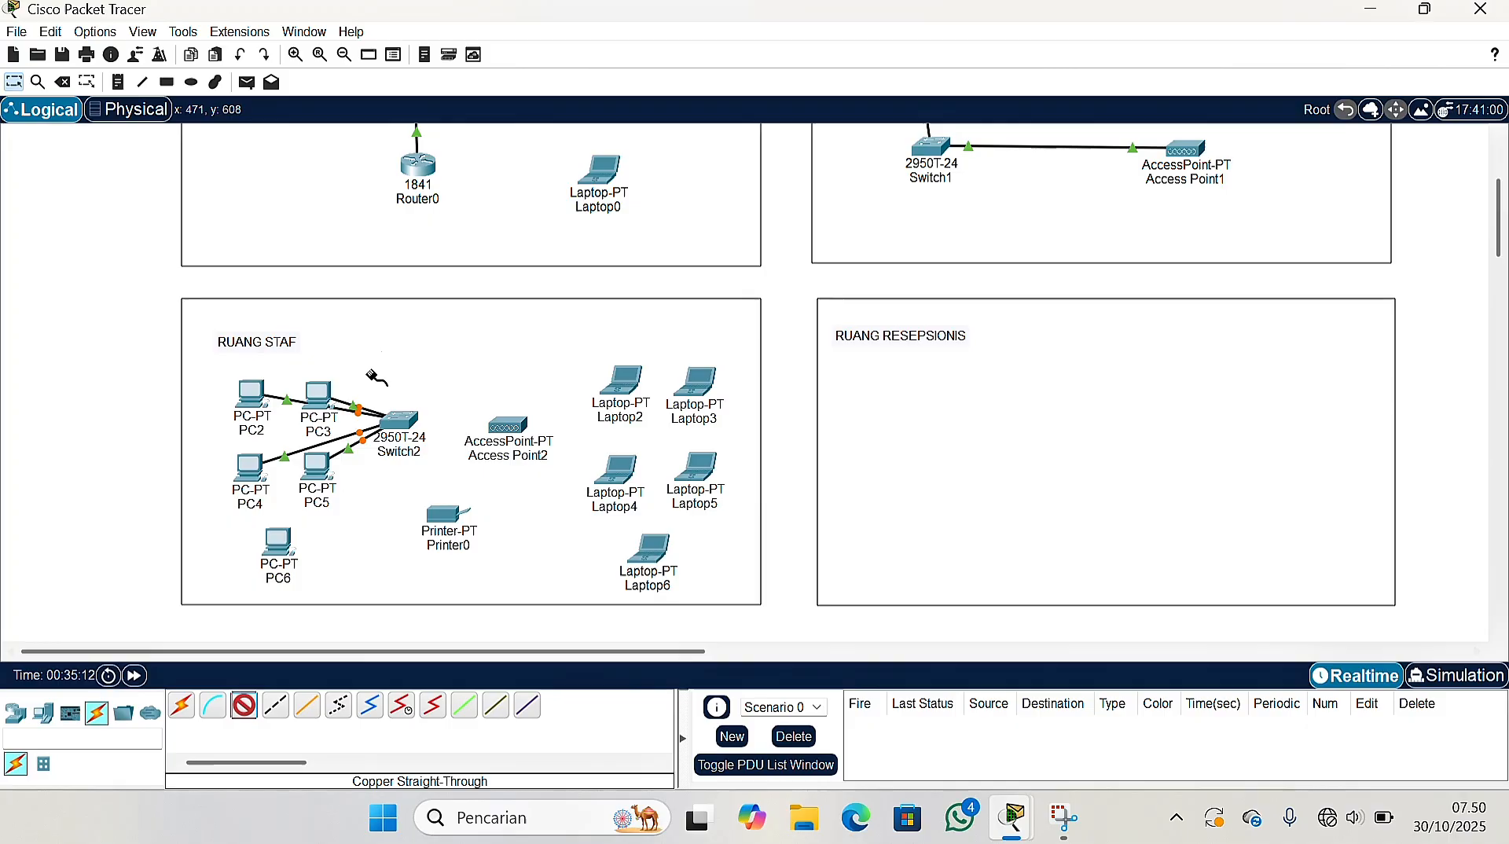
pyautogui.click(380, 430)
pyautogui.click(464, 35)
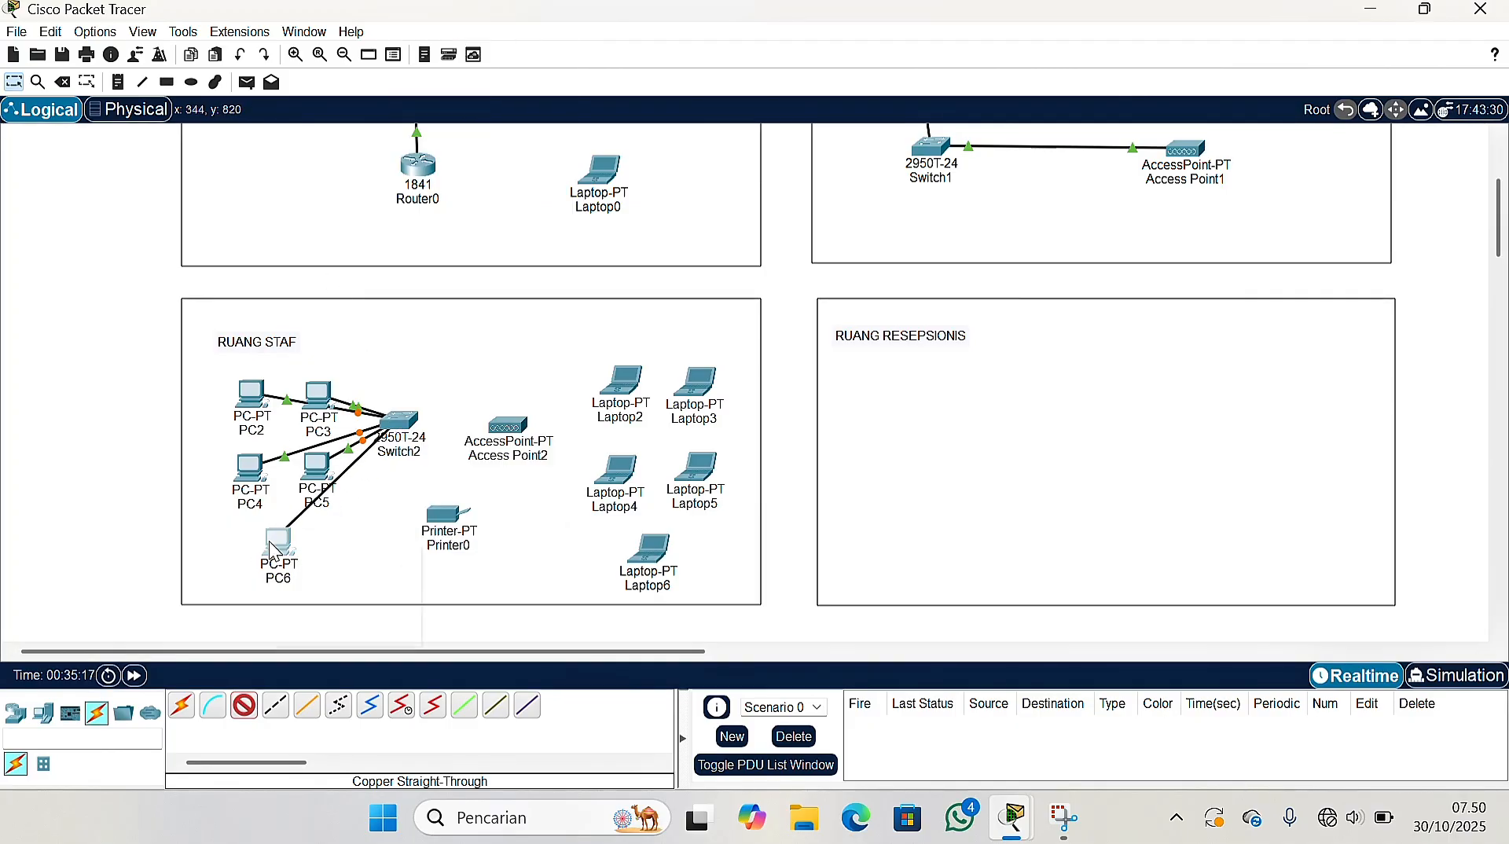
pyautogui.click(274, 550)
pyautogui.click(330, 629)
# Connect port FastEthernet0/6 of the RUANG STAF switch to Port 0 of the room's access point with a Copper Straight-Through cable
pyautogui.click(244, 706)
pyautogui.click(398, 429)
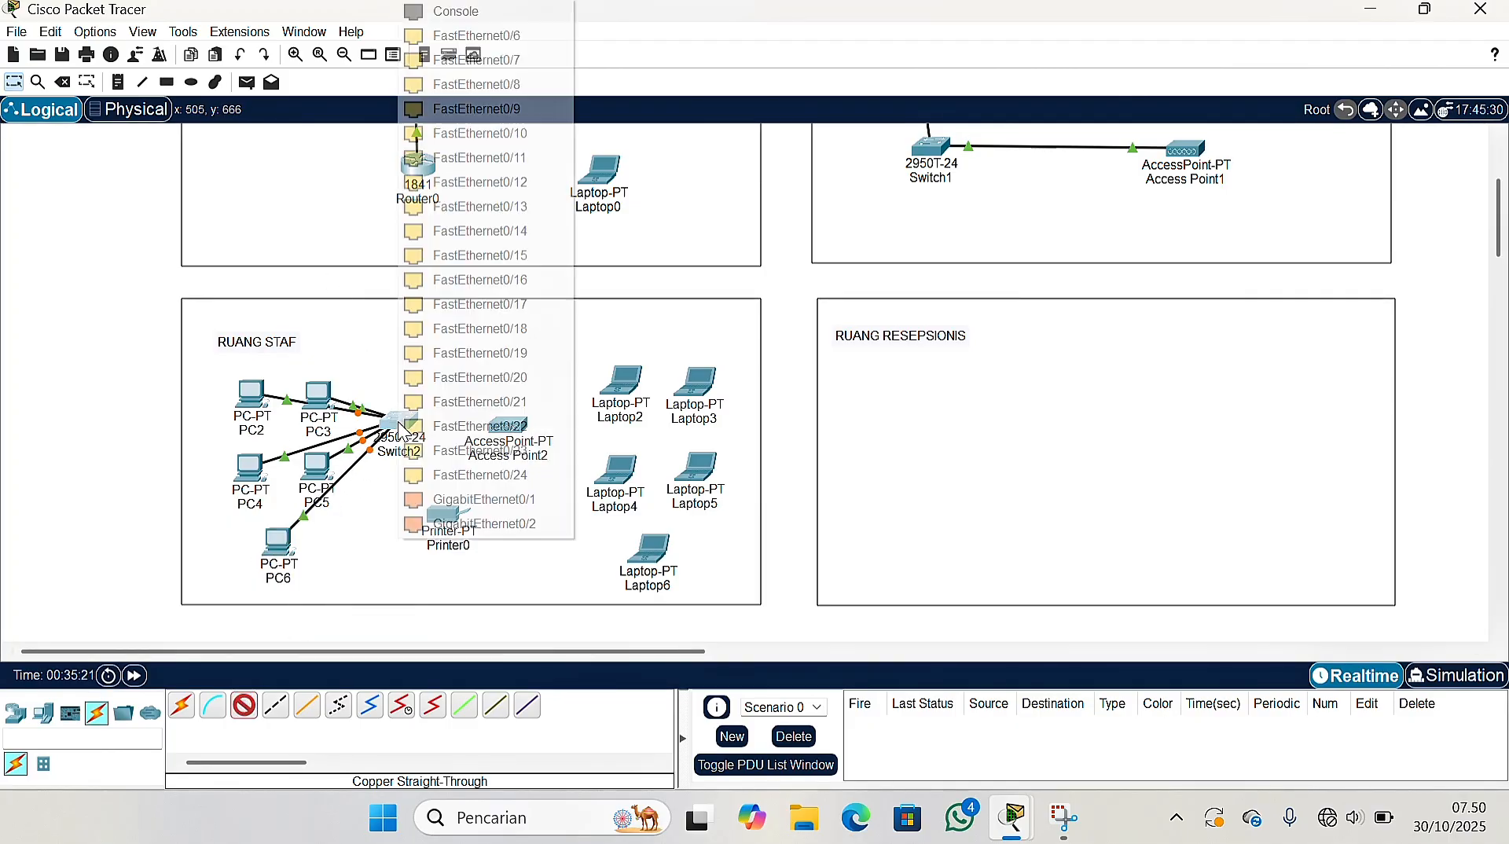
pyautogui.click(481, 59)
pyautogui.click(509, 427)
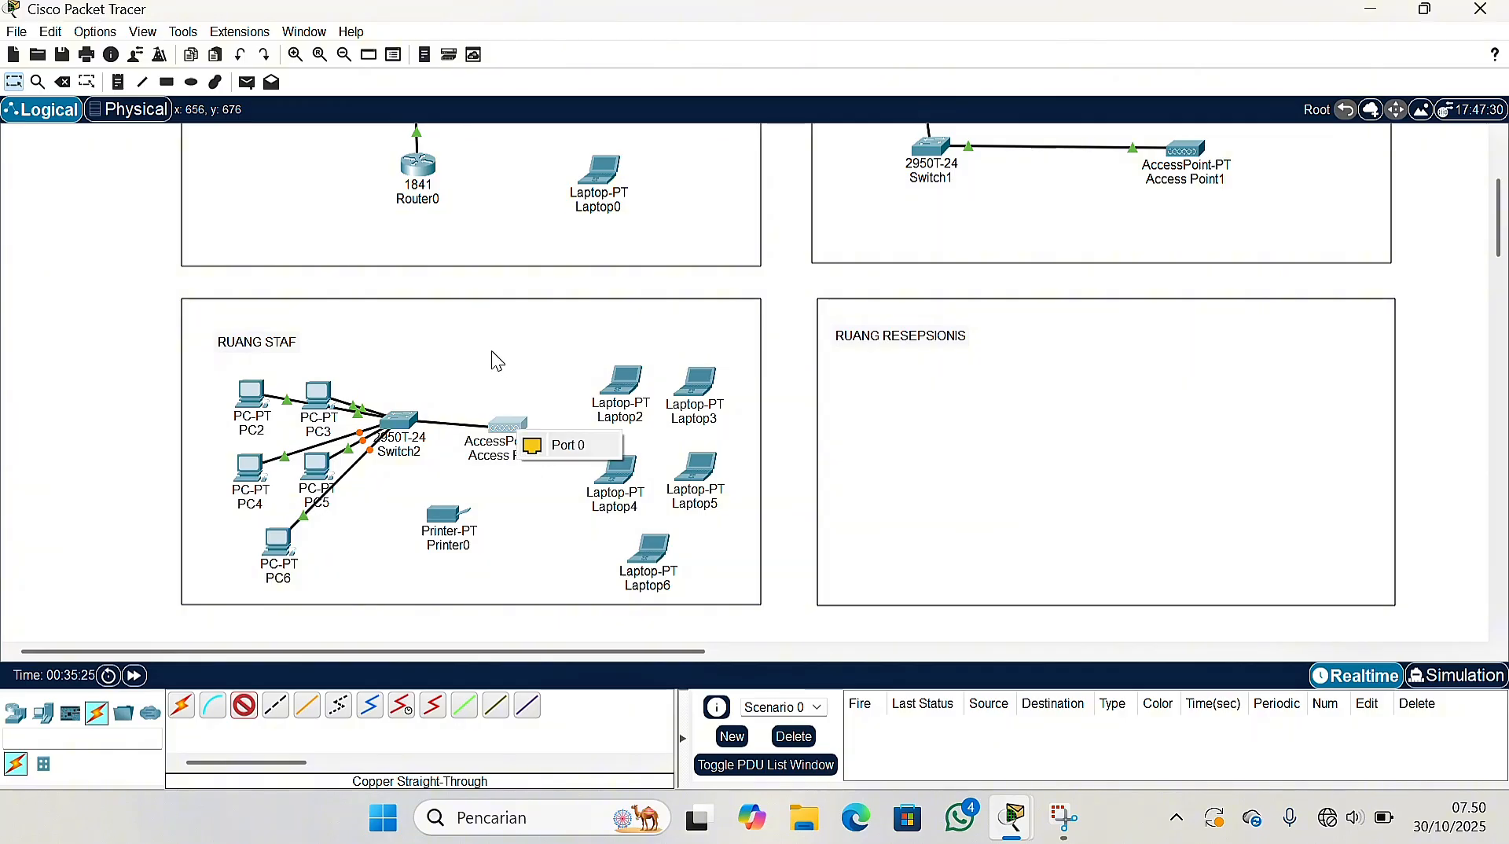
pyautogui.click(562, 445)
# Connect the RUANG STAF switch to the printer's FastEthernet0 port with a Copper Straight-Through cable
pyautogui.click(244, 706)
pyautogui.click(383, 433)
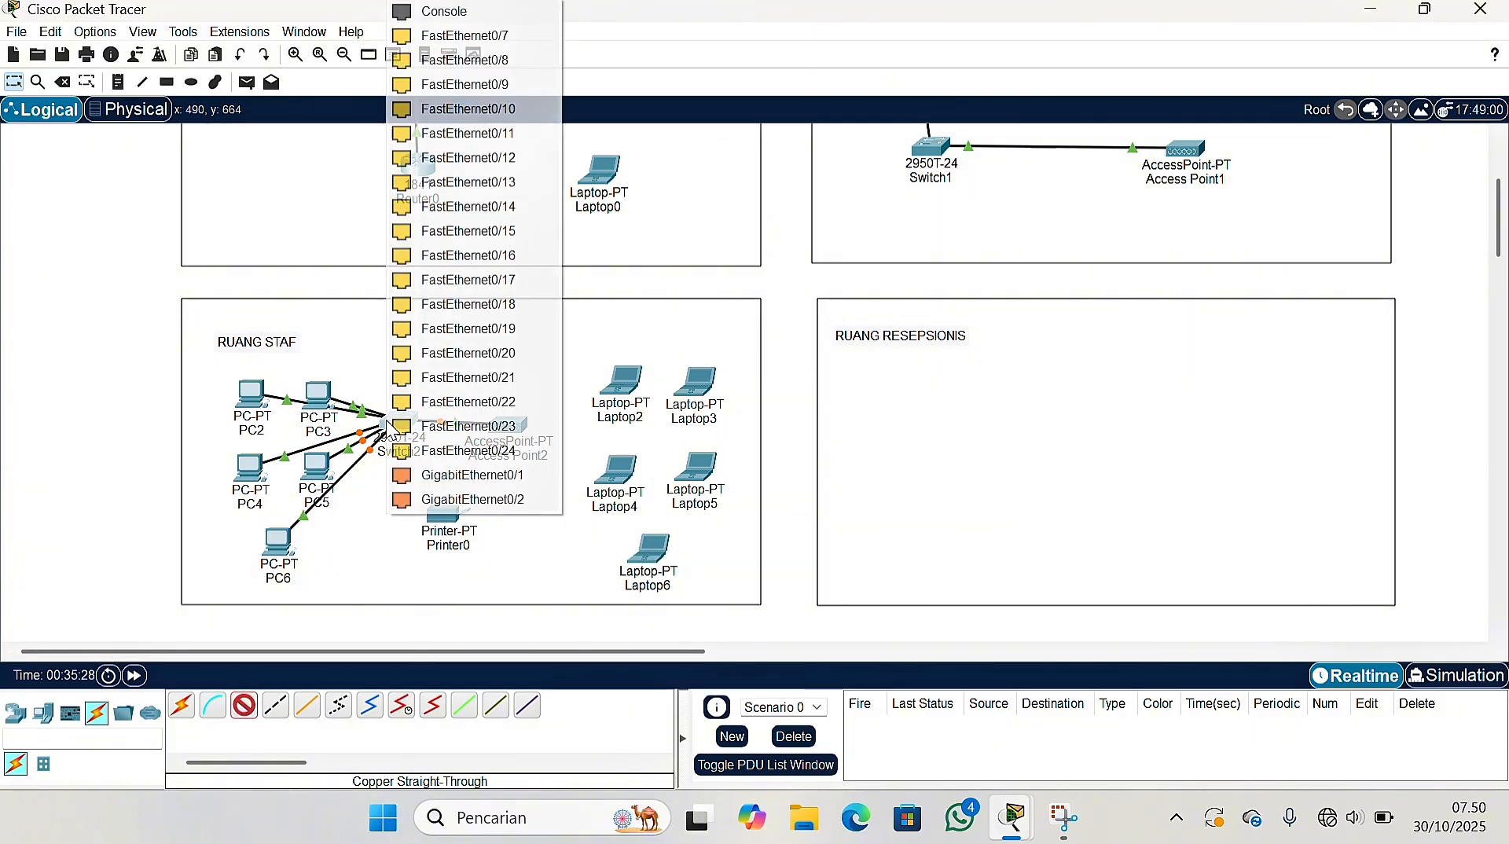
pyautogui.click(467, 58)
pyautogui.click(441, 518)
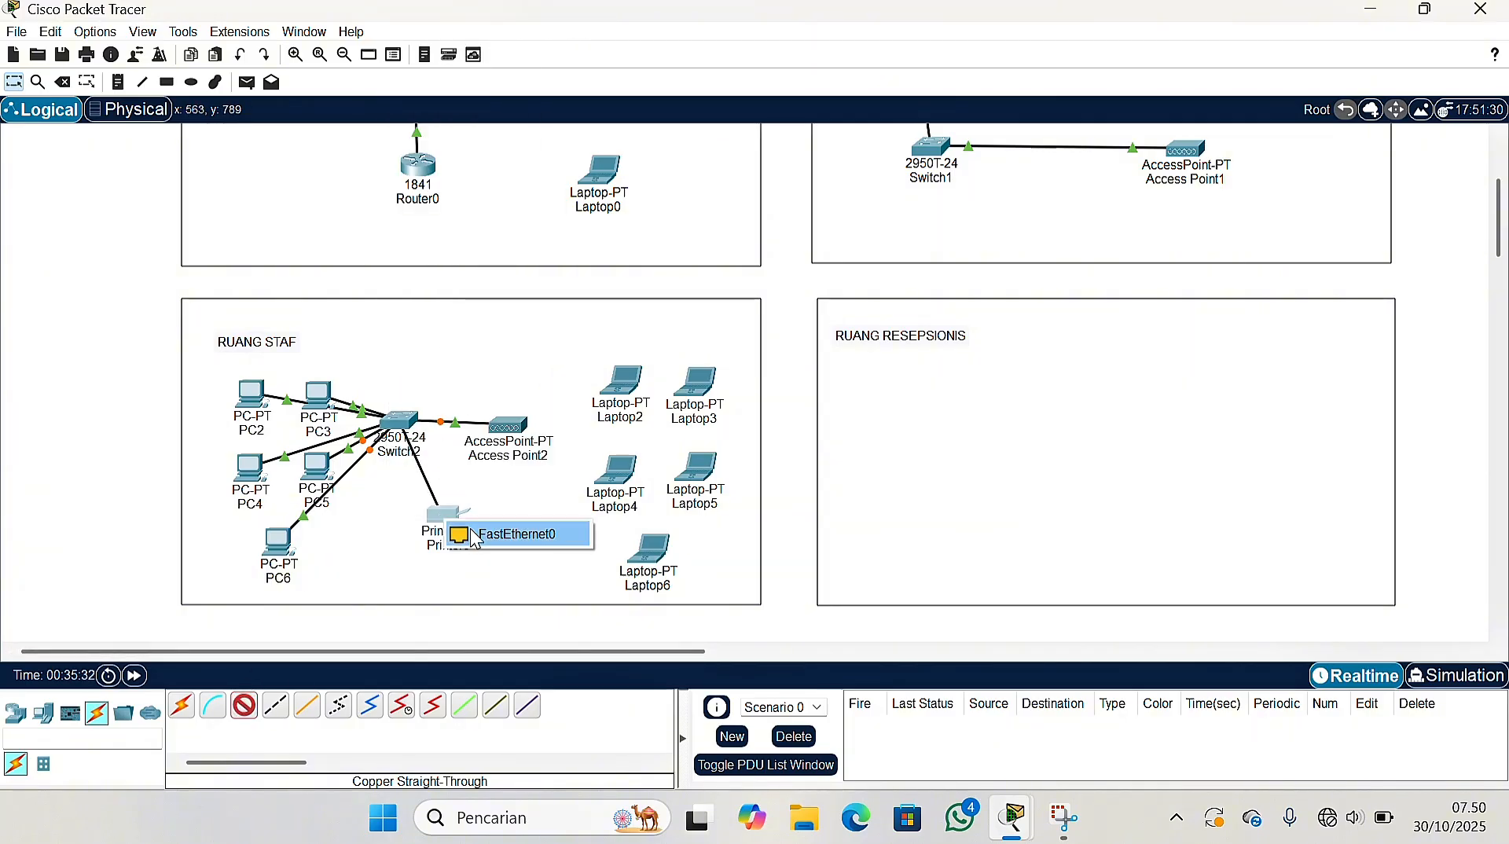
pyautogui.click(471, 525)
# Move the switch, access point and printer in the RUANG STAF room slightly down and right, keeping the switch and access point level
pyautogui.moveTo(403, 424); pyautogui.dragTo(414, 444)
pyautogui.moveTo(503, 433); pyautogui.dragTo(511, 447)
pyautogui.moveTo(445, 533); pyautogui.dragTo(450, 530)
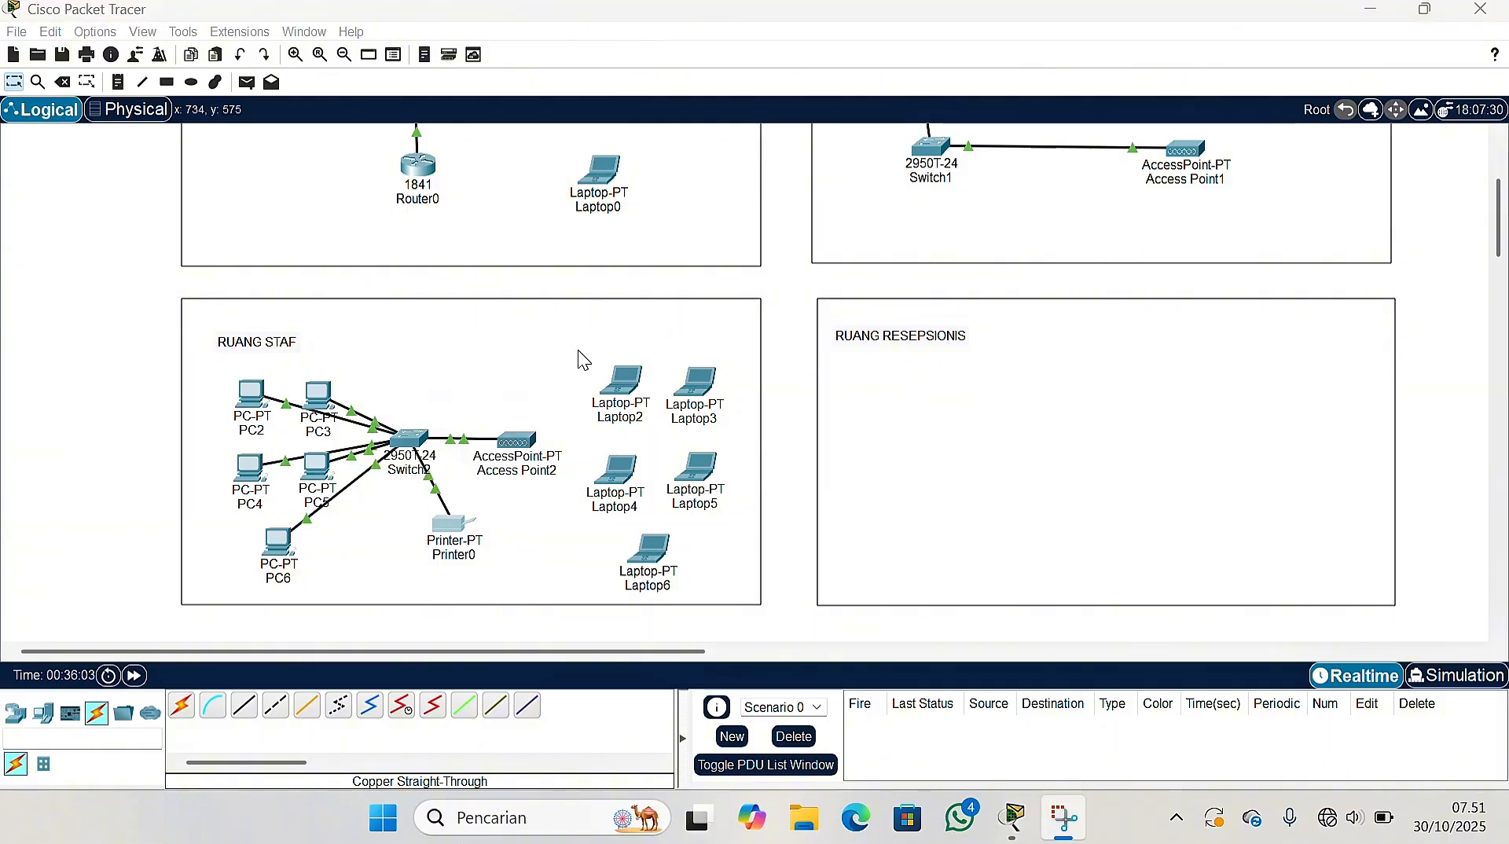
# Place an AccessPoint-PT in the lower middle of the RUANG RESEPSIONIS room and a 2950T-24 switch above it
pyautogui.click(43, 713)
pyautogui.click(16, 712)
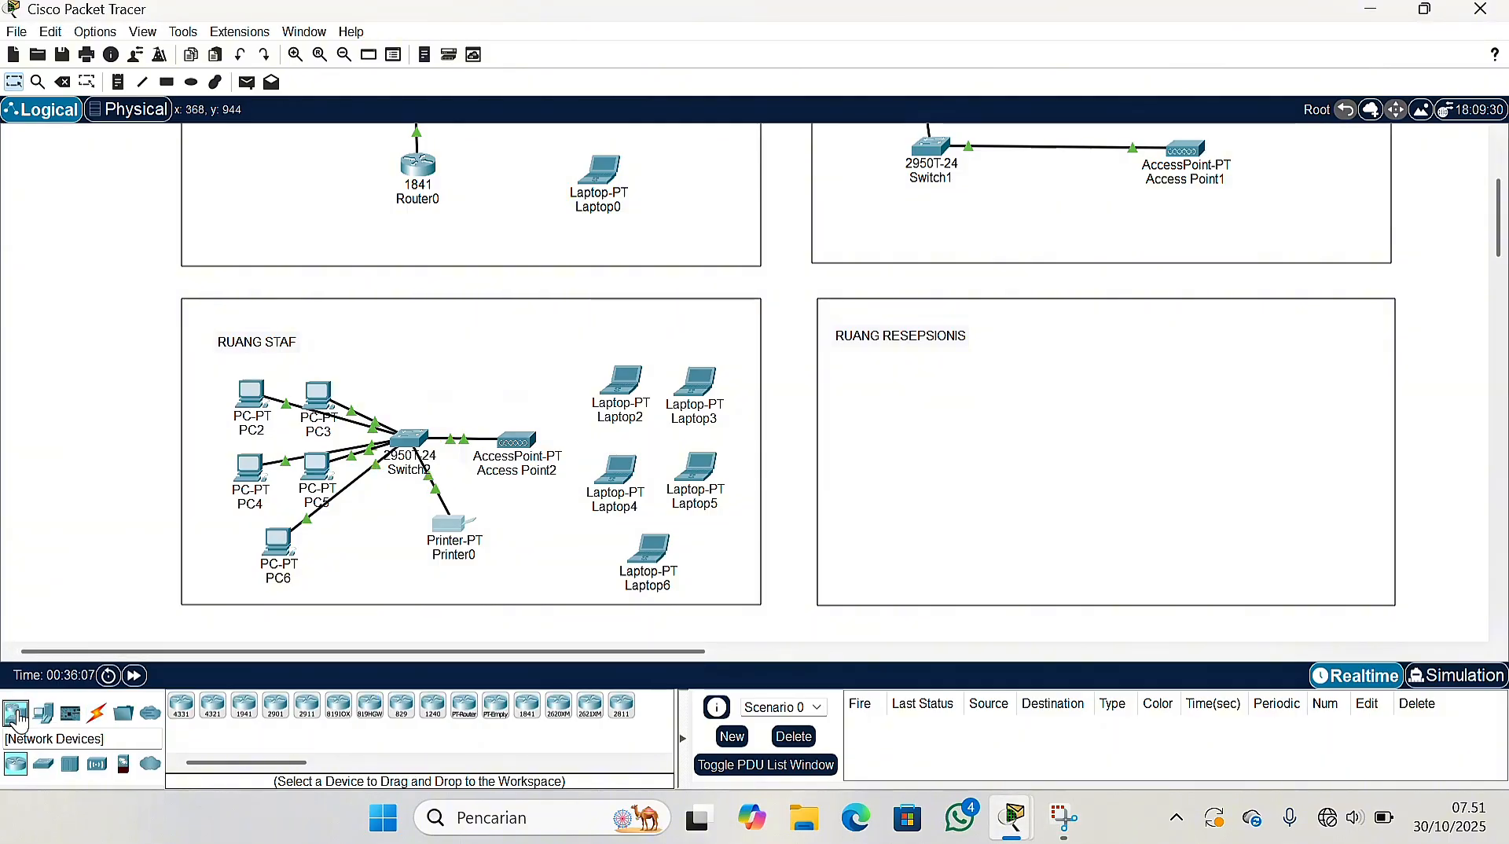
pyautogui.click(43, 764)
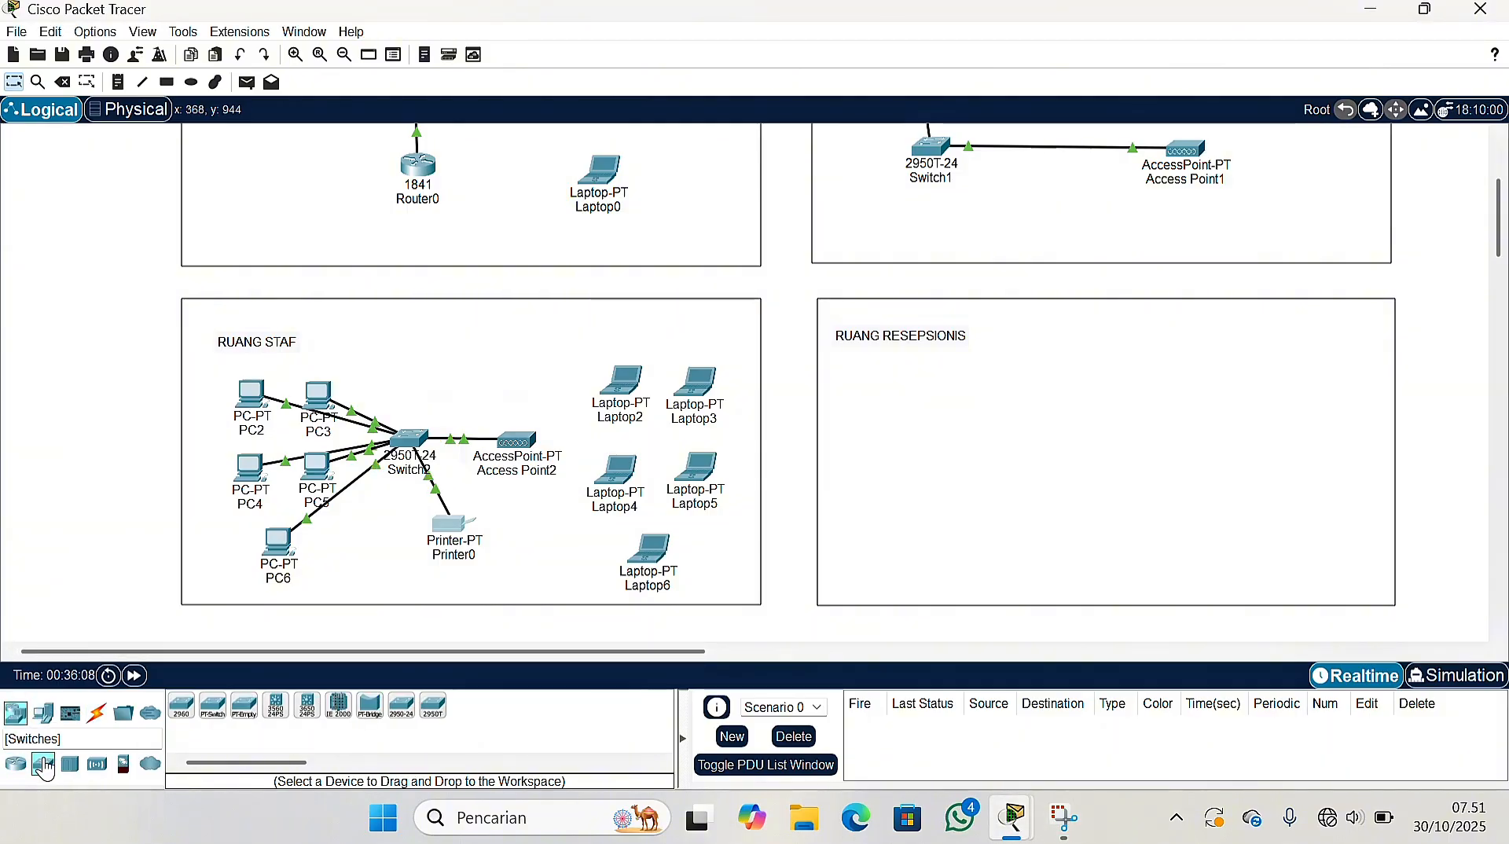
pyautogui.click(97, 764)
pyautogui.click(416, 716)
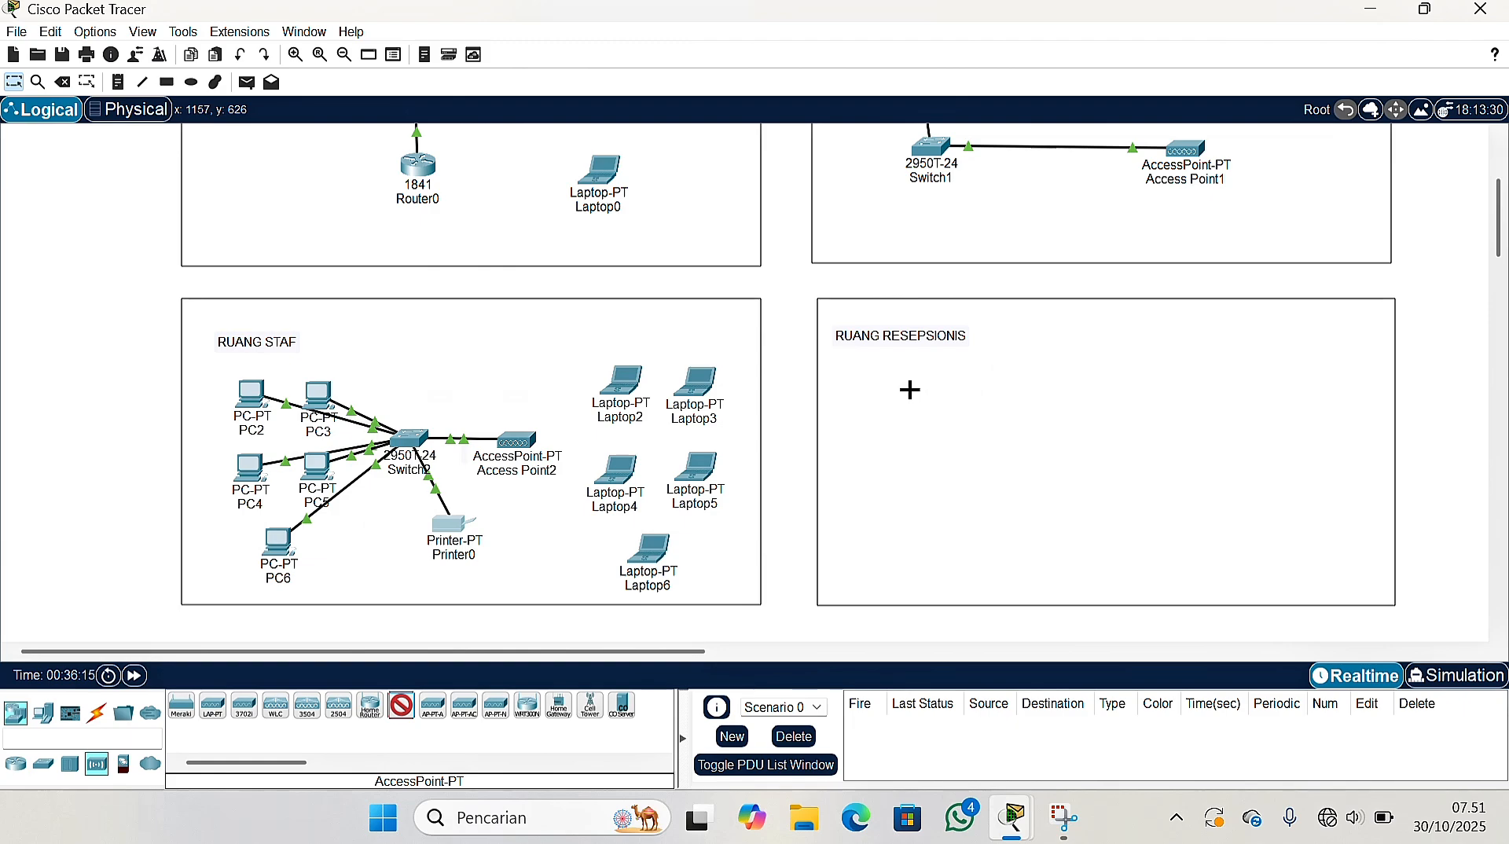
pyautogui.click(1110, 370)
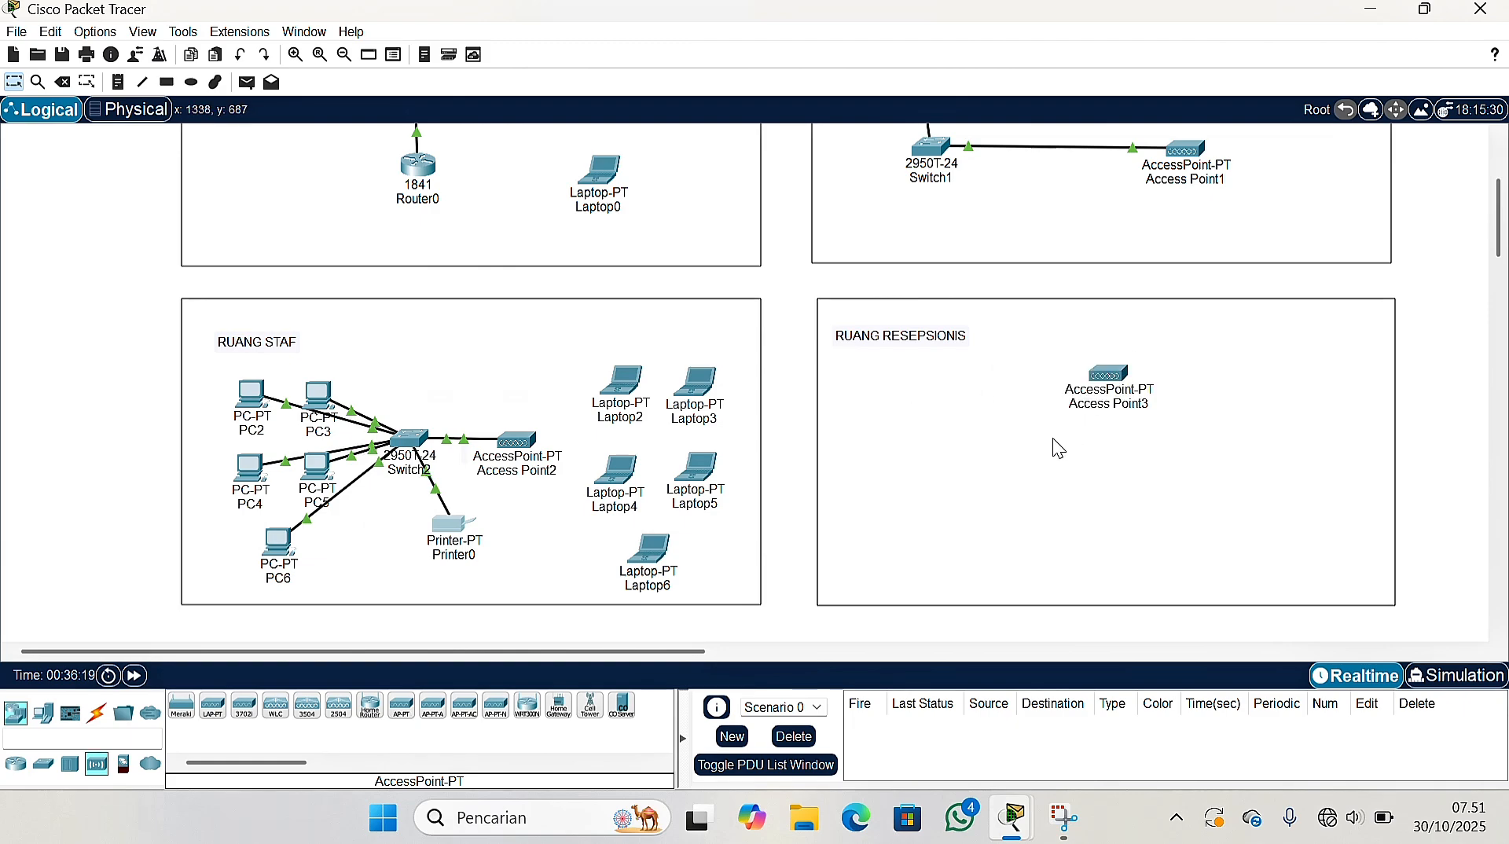
pyautogui.moveTo(1117, 383); pyautogui.dragTo(1118, 500)
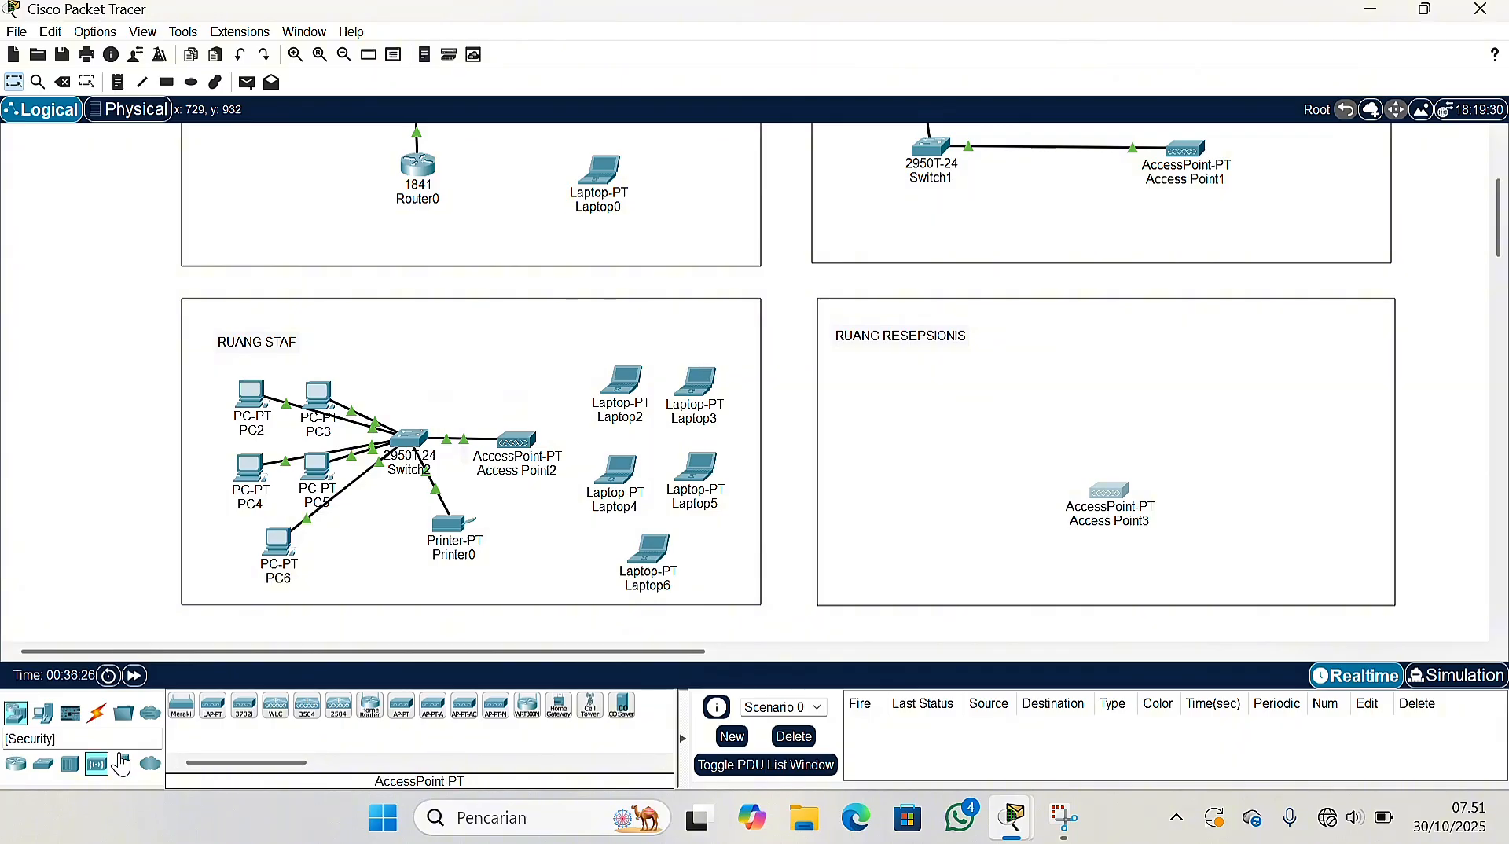
pyautogui.click(43, 763)
pyautogui.moveTo(434, 706); pyautogui.dragTo(1107, 385)
# Add a printer on the right side and a laptop on the left side of the RUANG RESEPSIONIS room
pyautogui.click(45, 713)
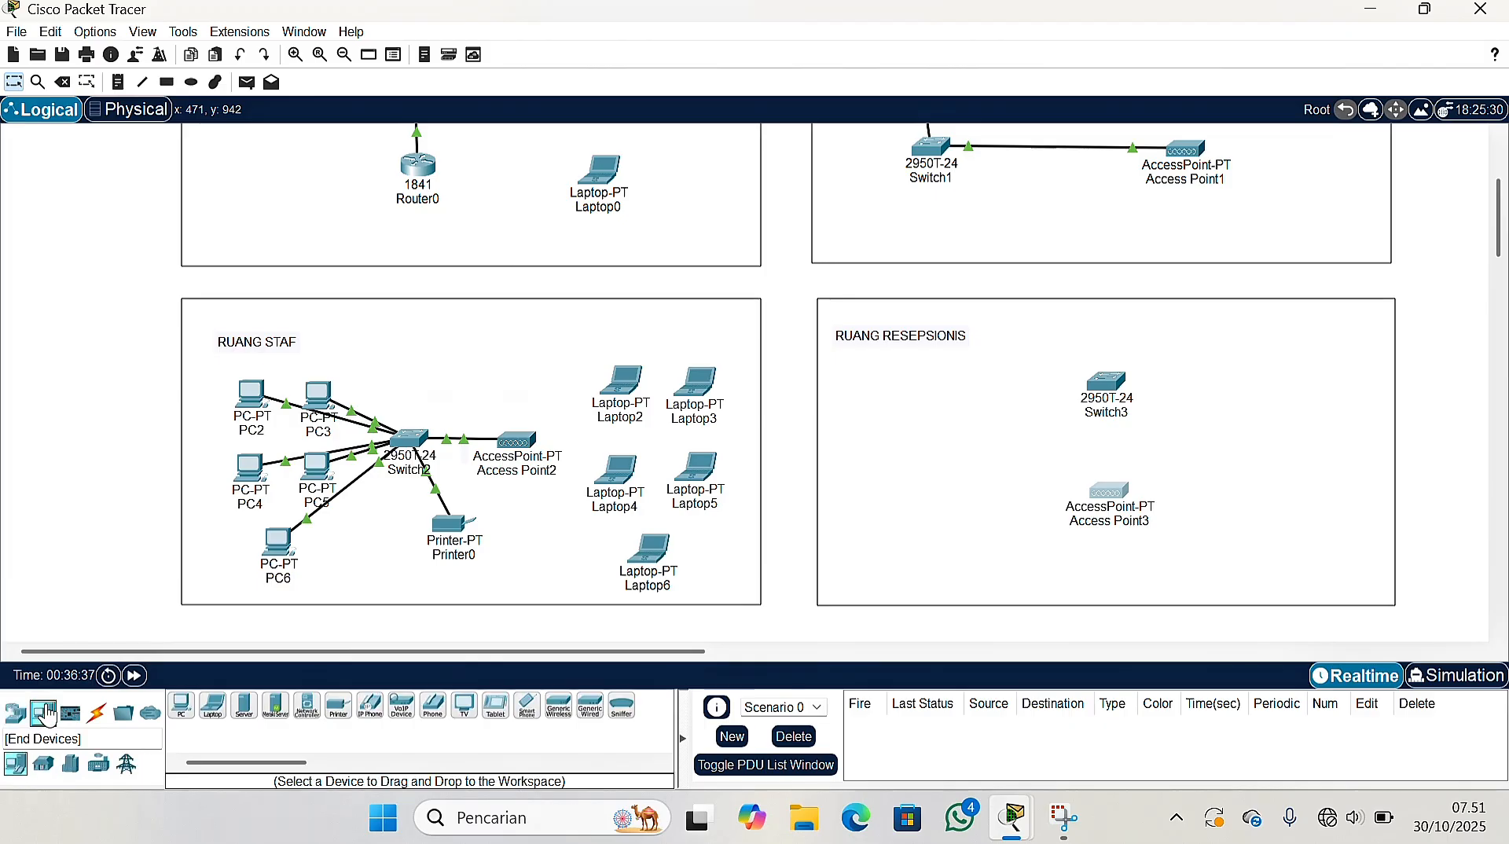
pyautogui.moveTo(342, 719); pyautogui.dragTo(1280, 457)
pyautogui.moveTo(213, 706); pyautogui.dragTo(900, 456)
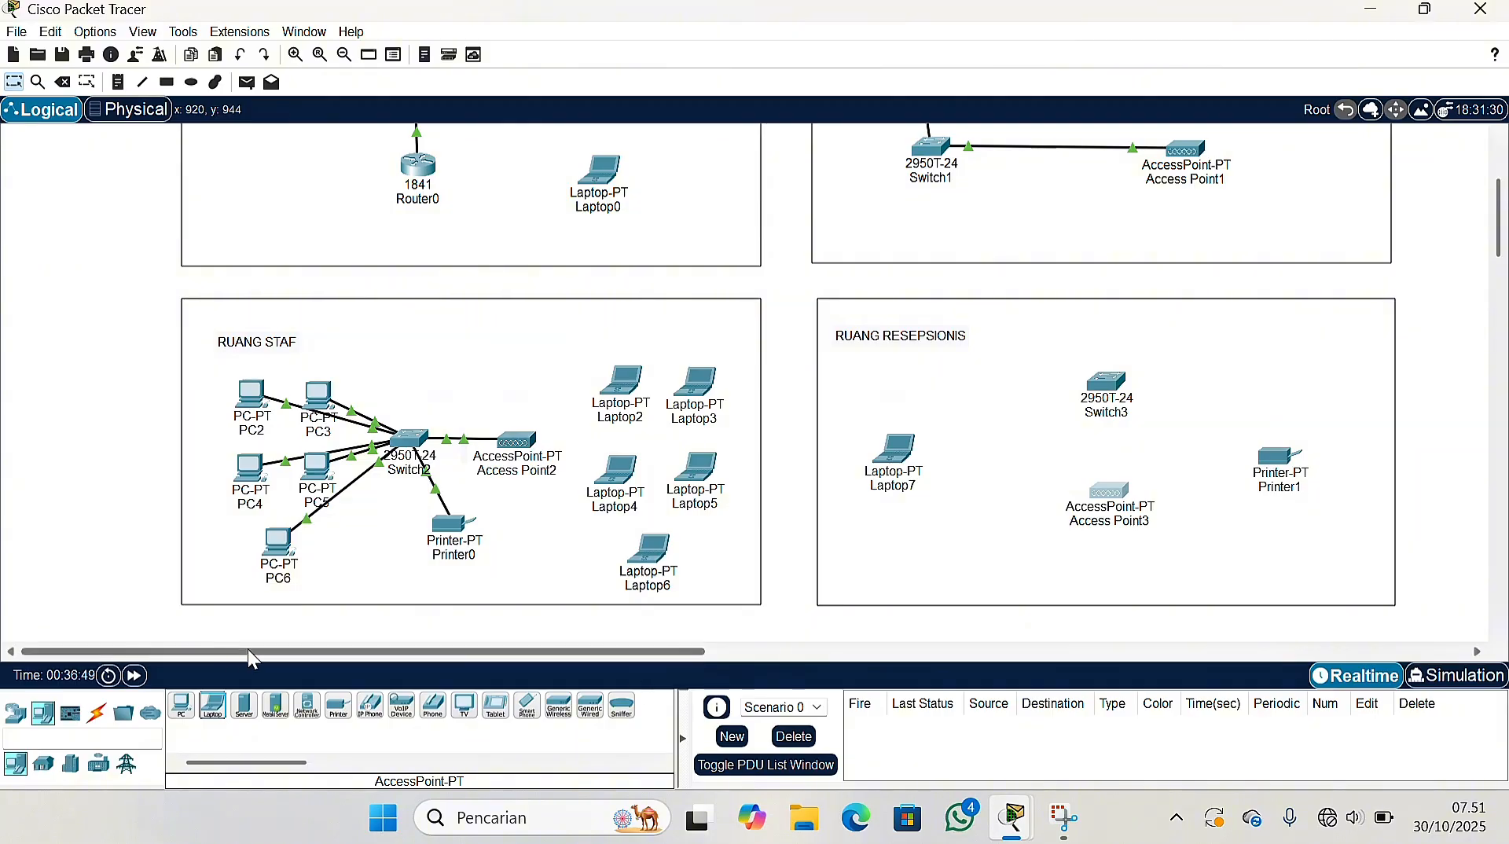
# Connect port FastEthernet0/1 of the RUANG RESEPSIONIS switch to the room's printer with a Copper Straight-Through cable
pyautogui.click(96, 713)
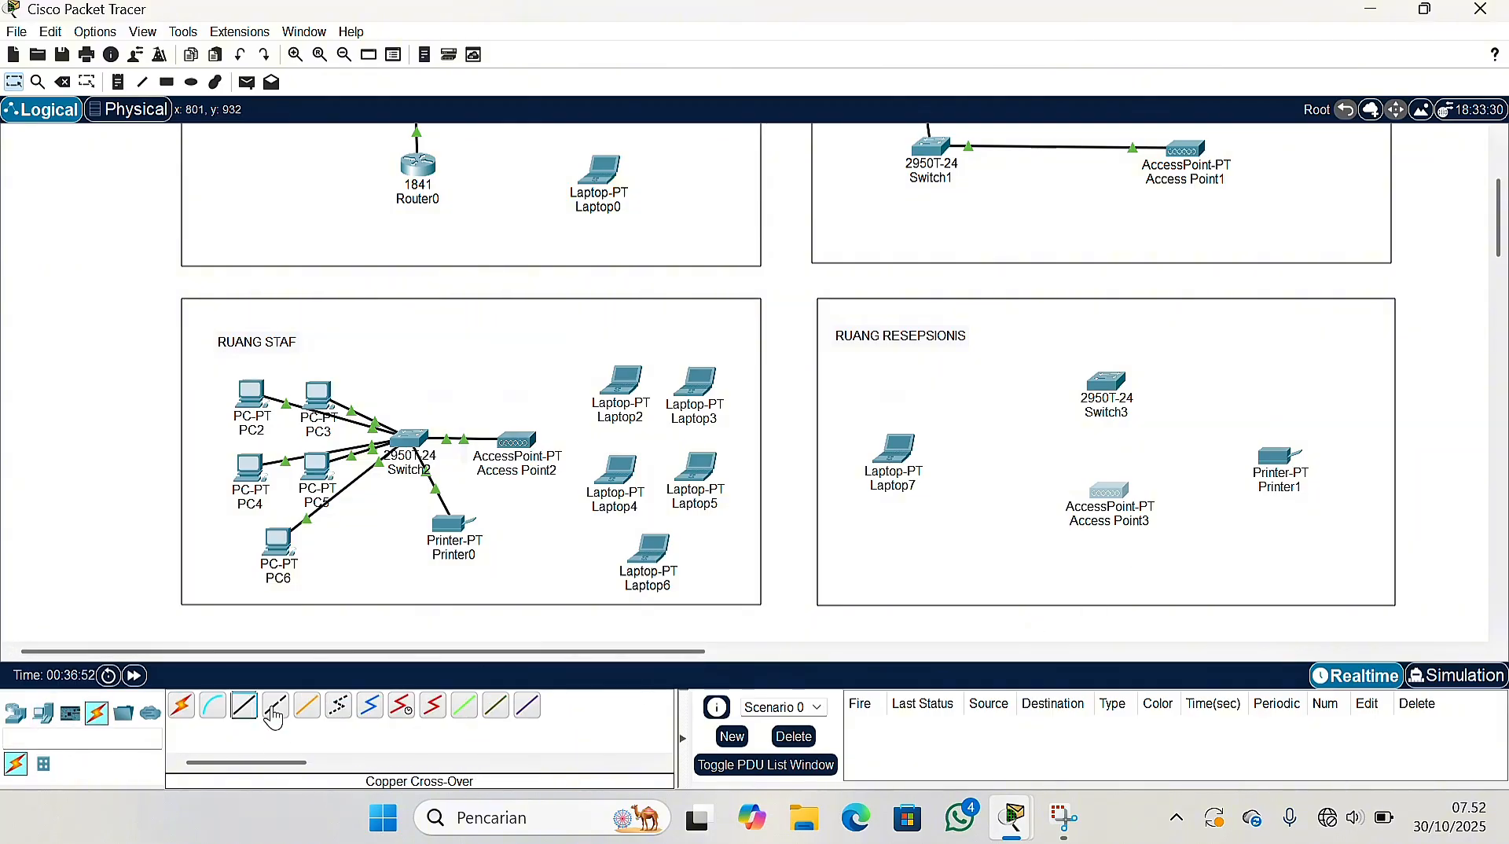
pyautogui.click(244, 708)
pyautogui.click(1100, 391)
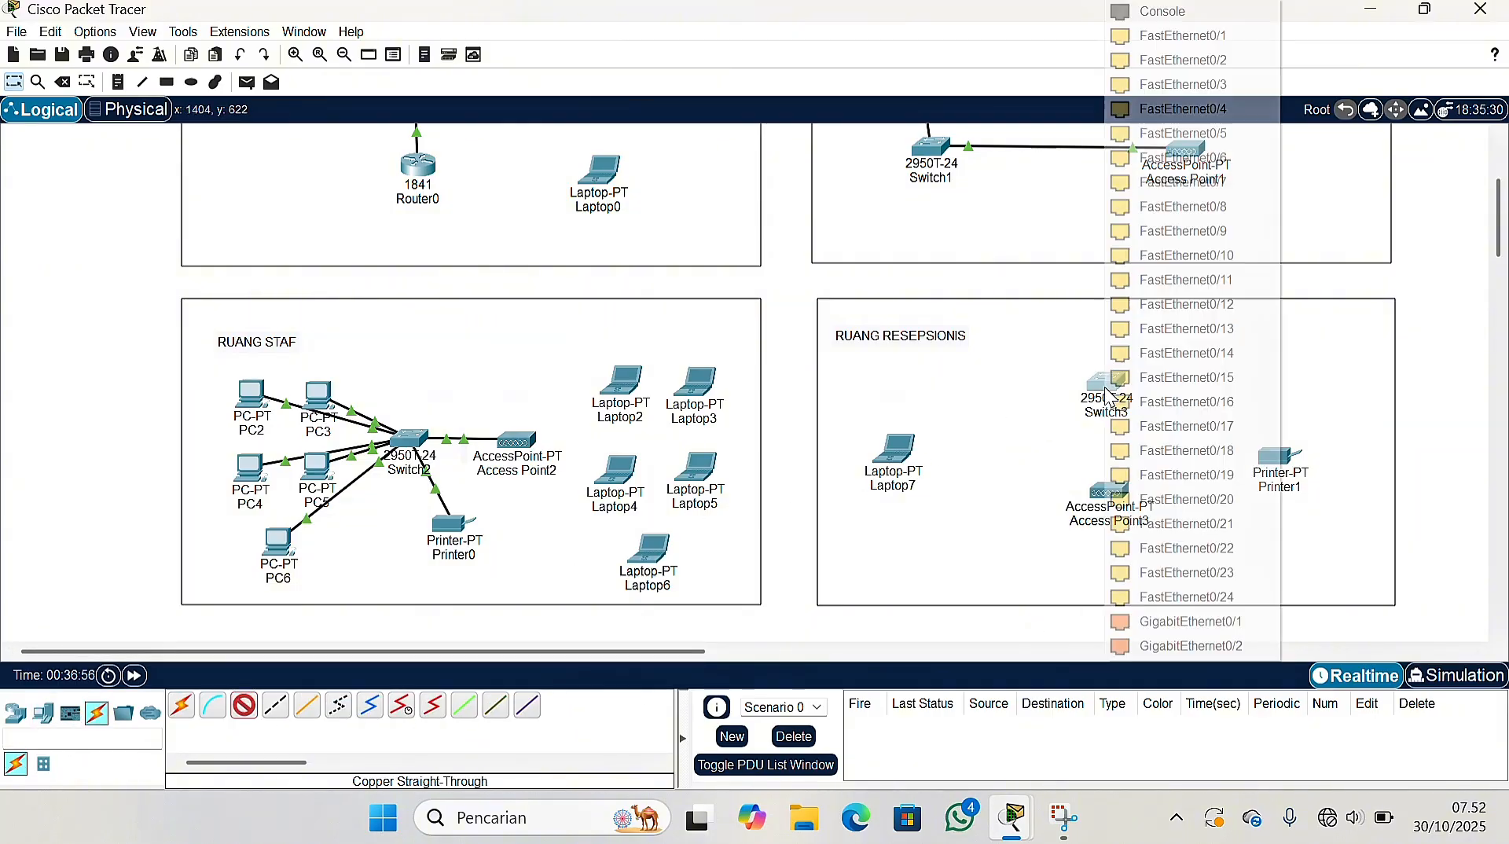
pyautogui.click(1163, 33)
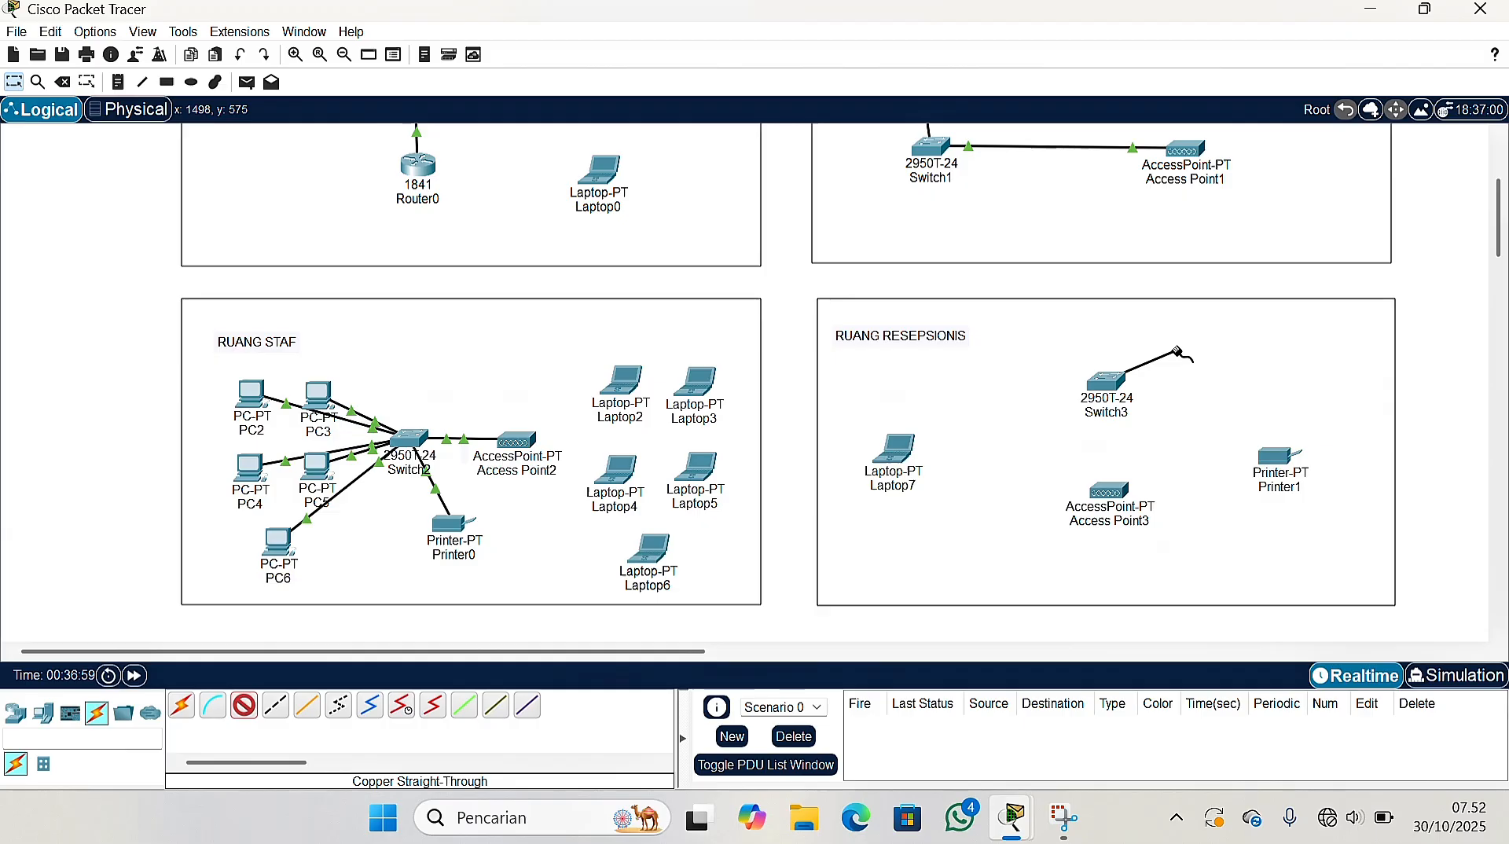
pyautogui.click(1267, 460)
pyautogui.click(1305, 475)
# Connect the RUANG SERVER switch to the RUANG MANAGER switch with a Copper Cross-Over cable
pyautogui.scroll(3, 471, 377)
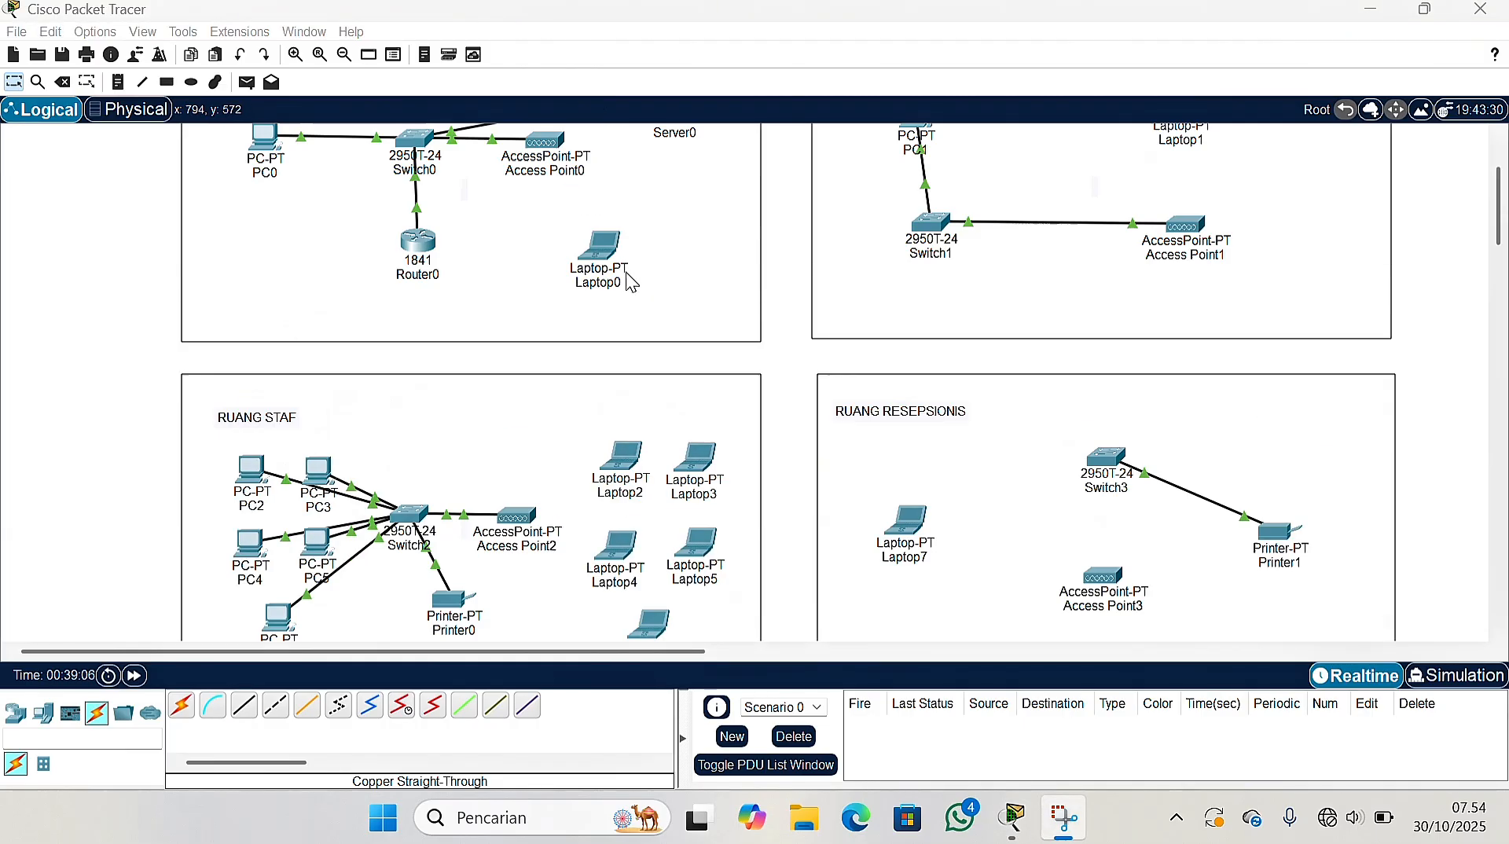
pyautogui.click(275, 705)
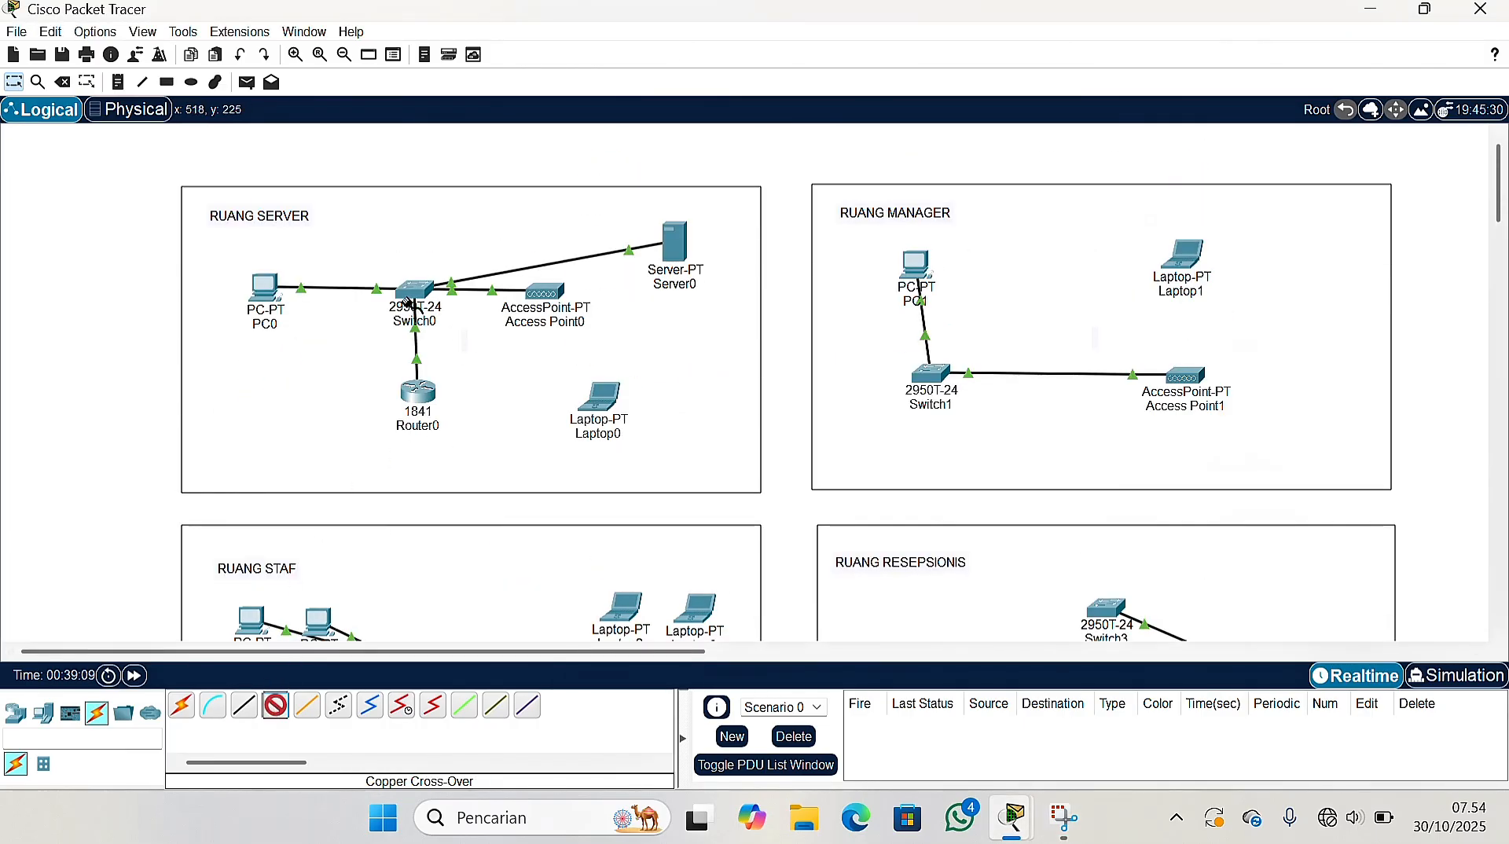
pyautogui.click(403, 303)
pyautogui.click(573, 33)
pyautogui.click(929, 375)
pyautogui.click(1022, 36)
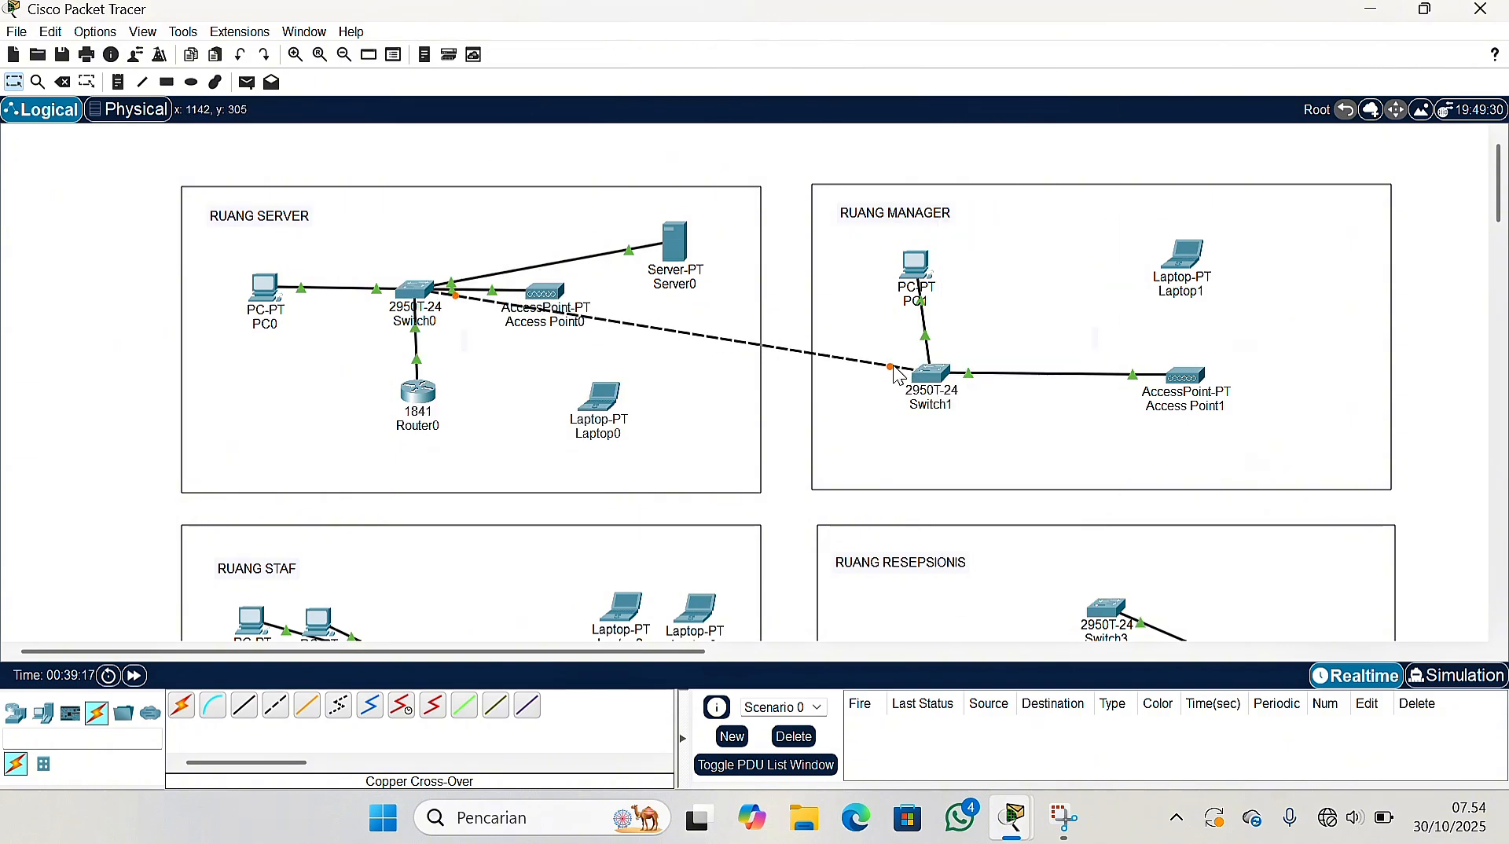
# Connect the RUANG SERVER switch to port FastEthernet0/8 of the RUANG STAF switch with a Copper Cross-Over cable
pyautogui.scroll(-1, 691, 366)
pyautogui.click(273, 707)
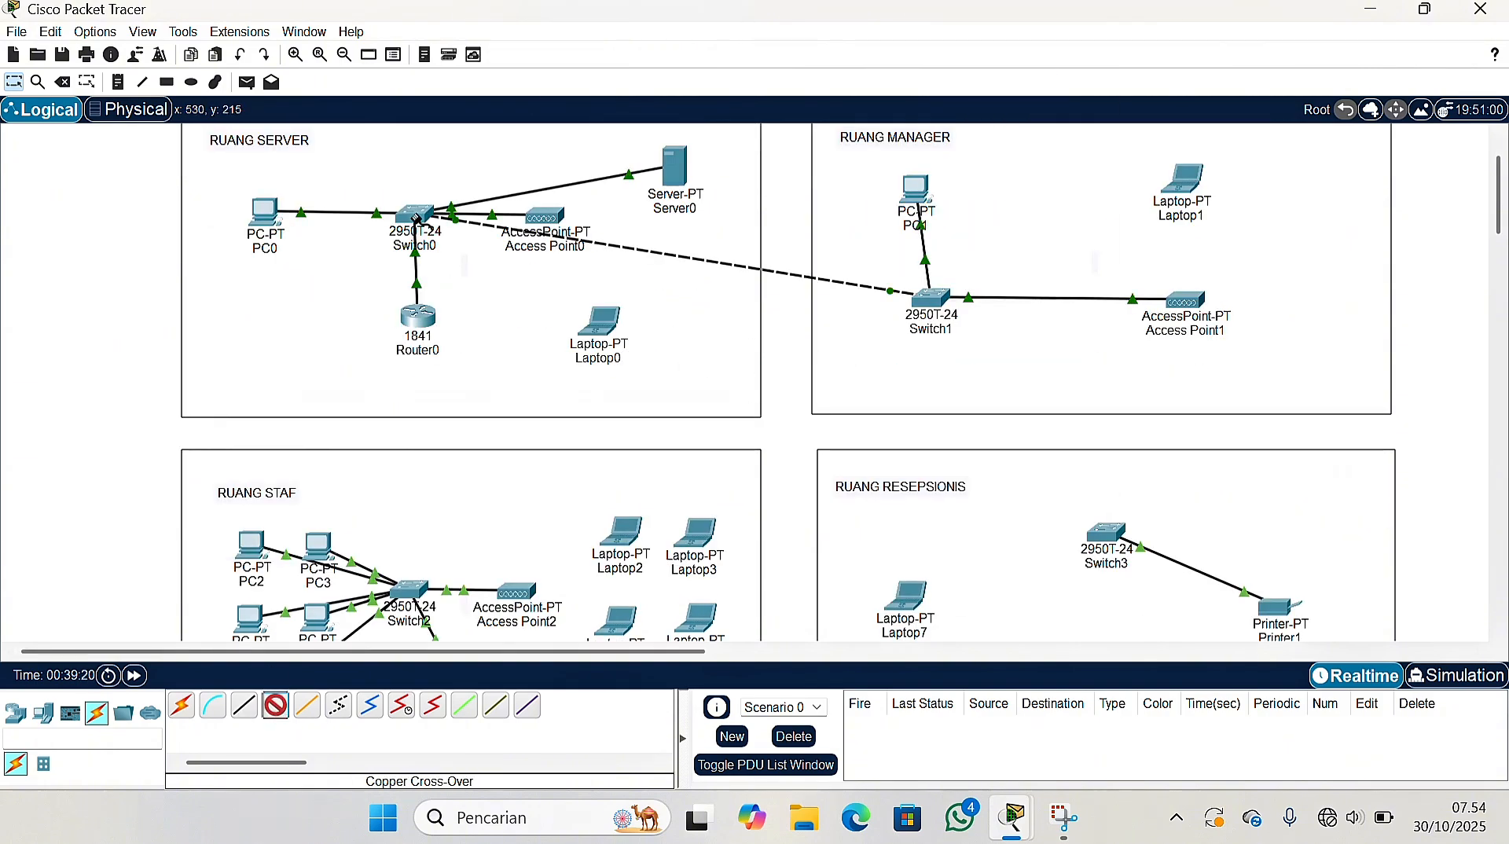
pyautogui.click(403, 214)
pyautogui.click(472, 253)
pyautogui.scroll(-1, 405, 393)
pyautogui.click(408, 519)
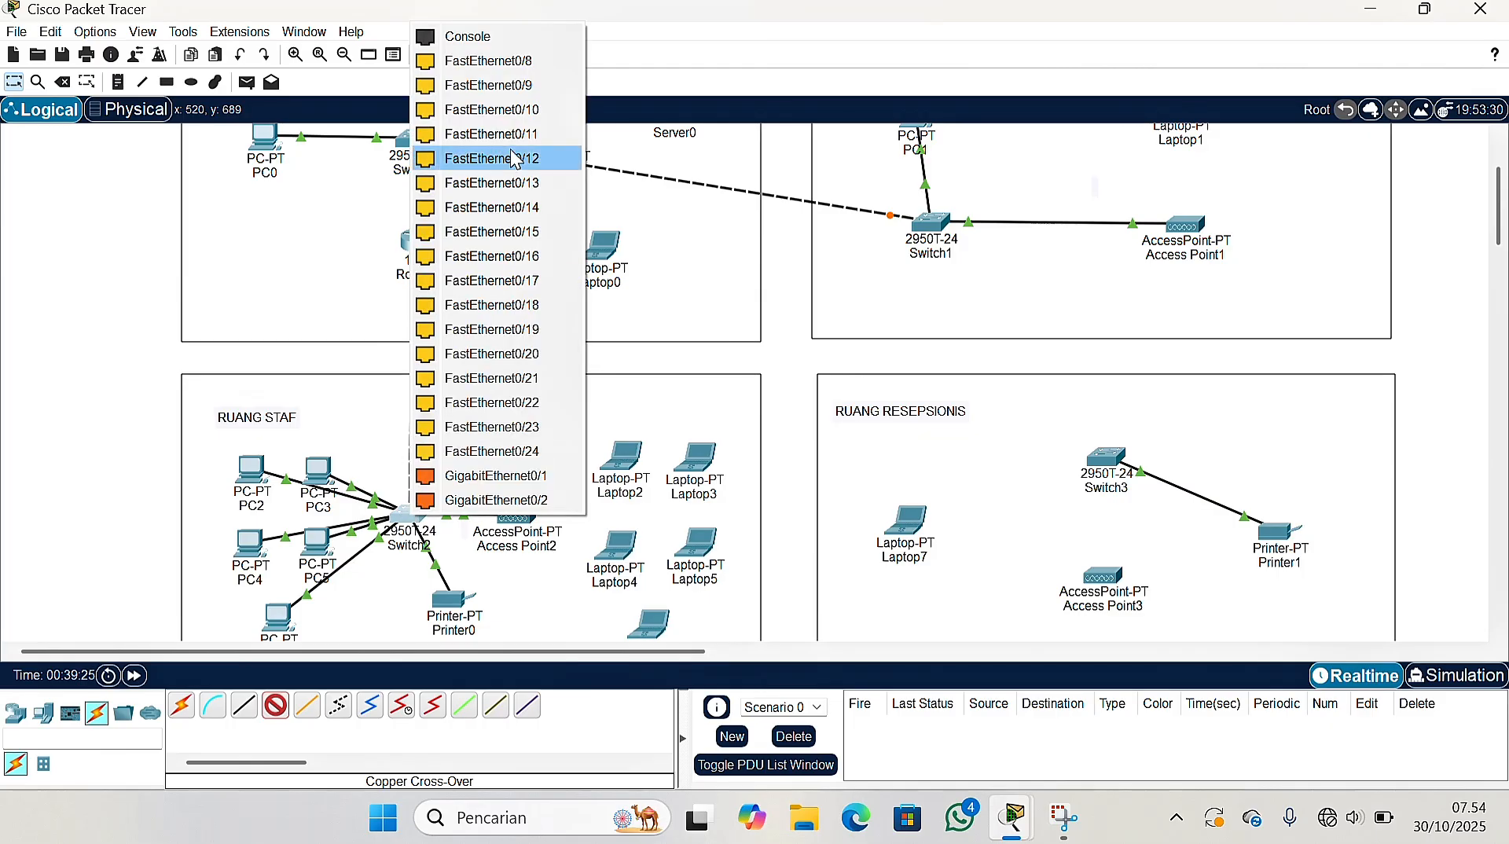
pyautogui.click(506, 58)
# Connect the RUANG SERVER switch to the RUANG RESEPSIONIS switch with a Copper Cross-Over cable
pyautogui.click(275, 705)
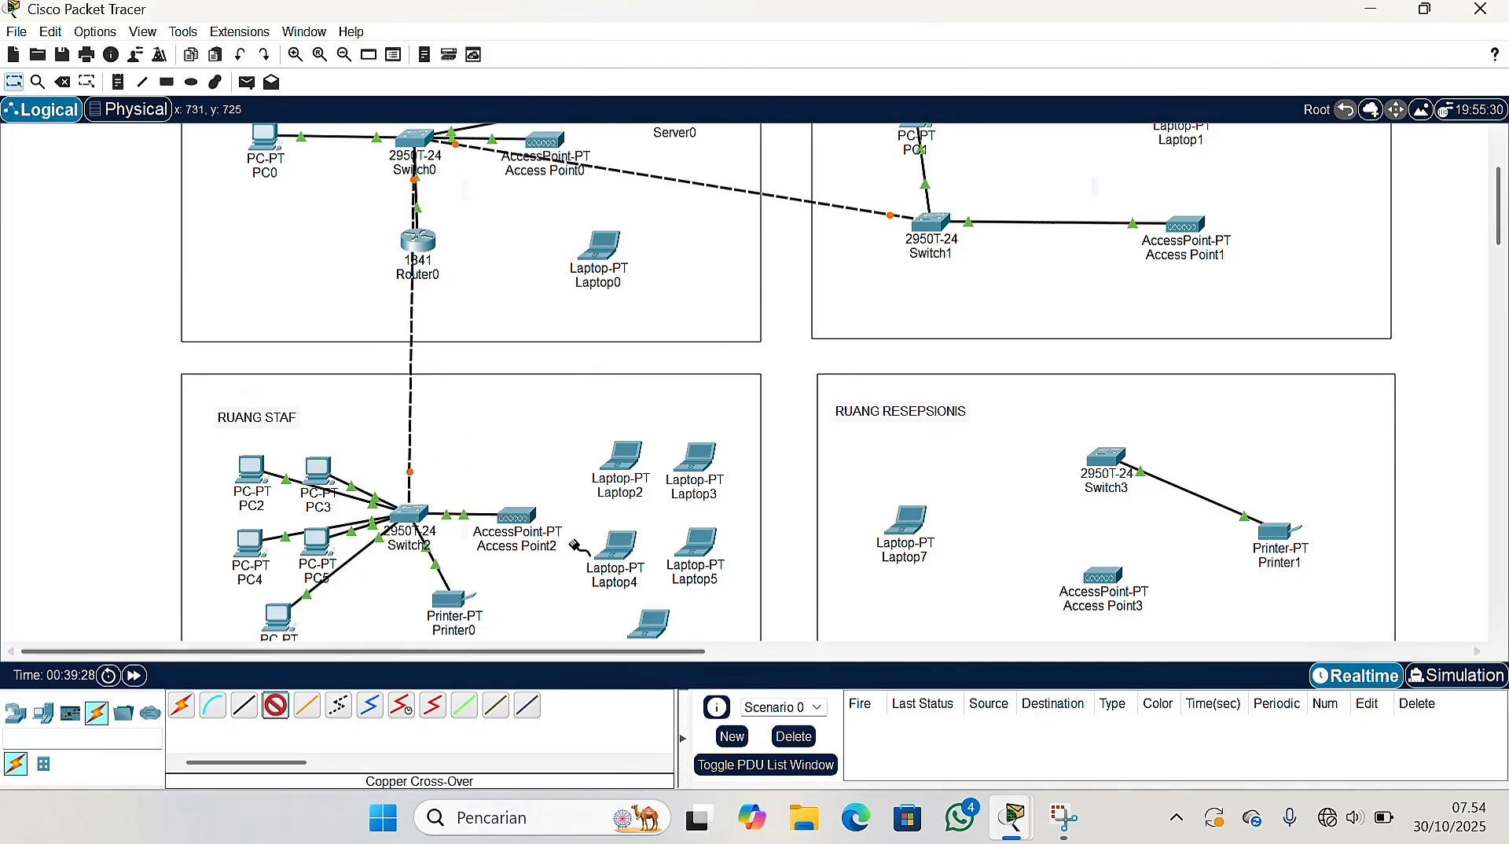
pyautogui.click(415, 142)
pyautogui.click(418, 187)
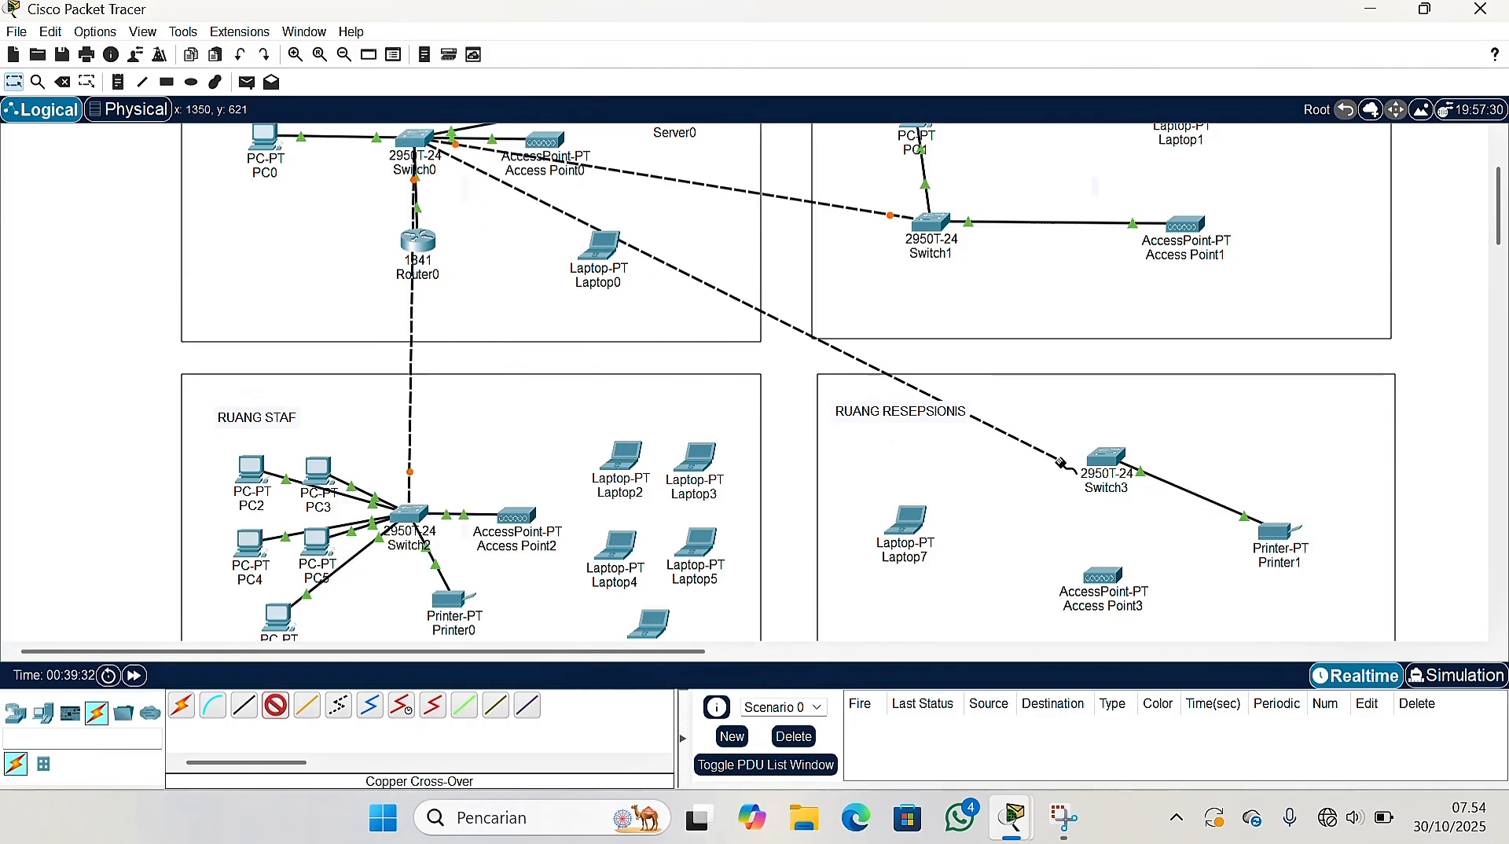
pyautogui.click(1107, 462)
pyautogui.click(1184, 36)
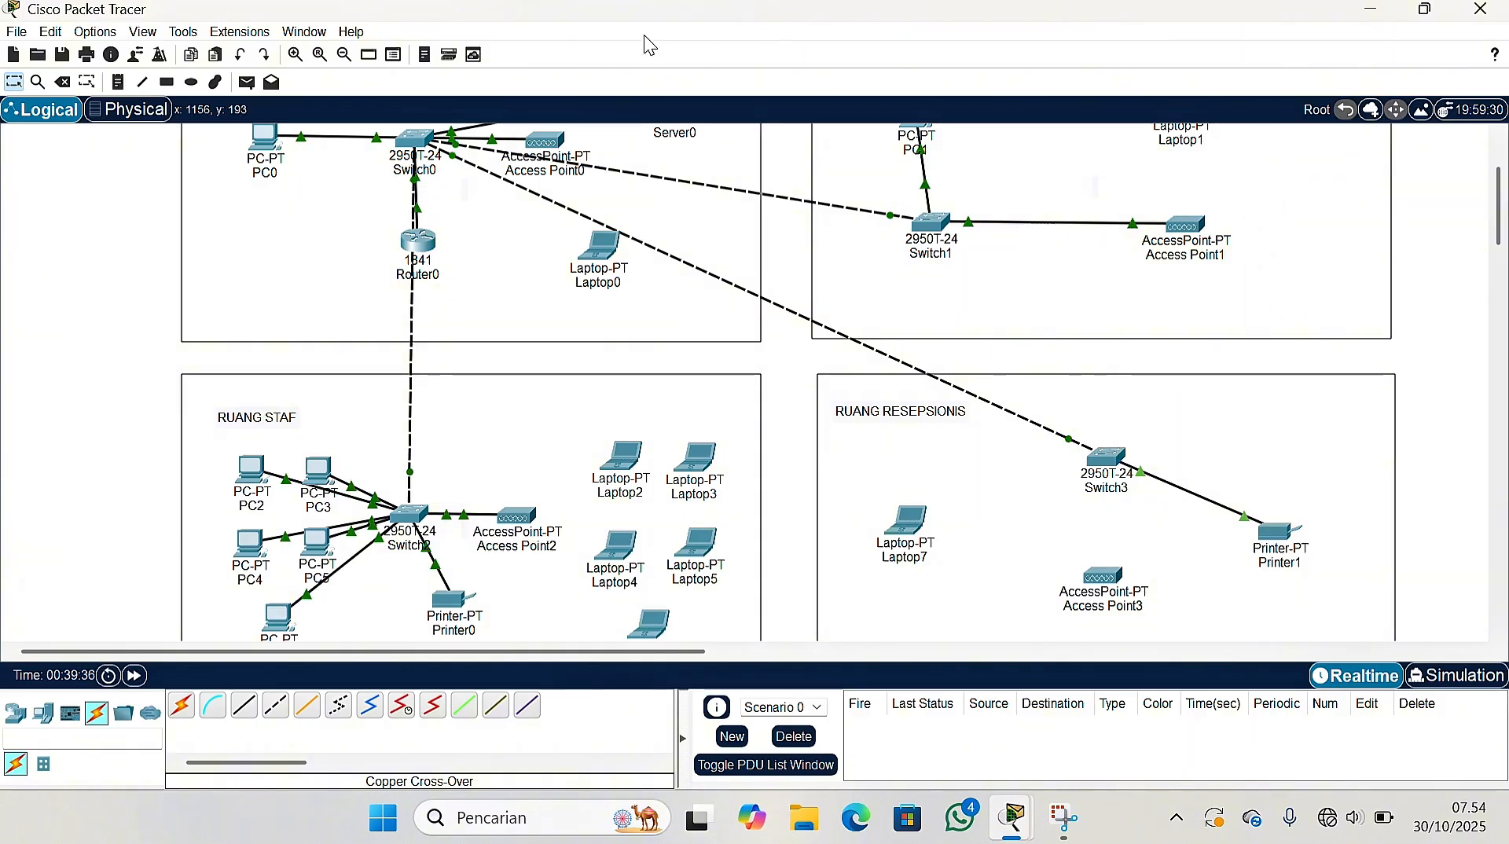
# Move the RUANG SERVER router left, clear of the cable running to RUANG STAF, and set its display name to ROUTER 1
pyautogui.scroll(1, 610, 50)
pyautogui.moveTo(421, 354); pyautogui.dragTo(367, 344)
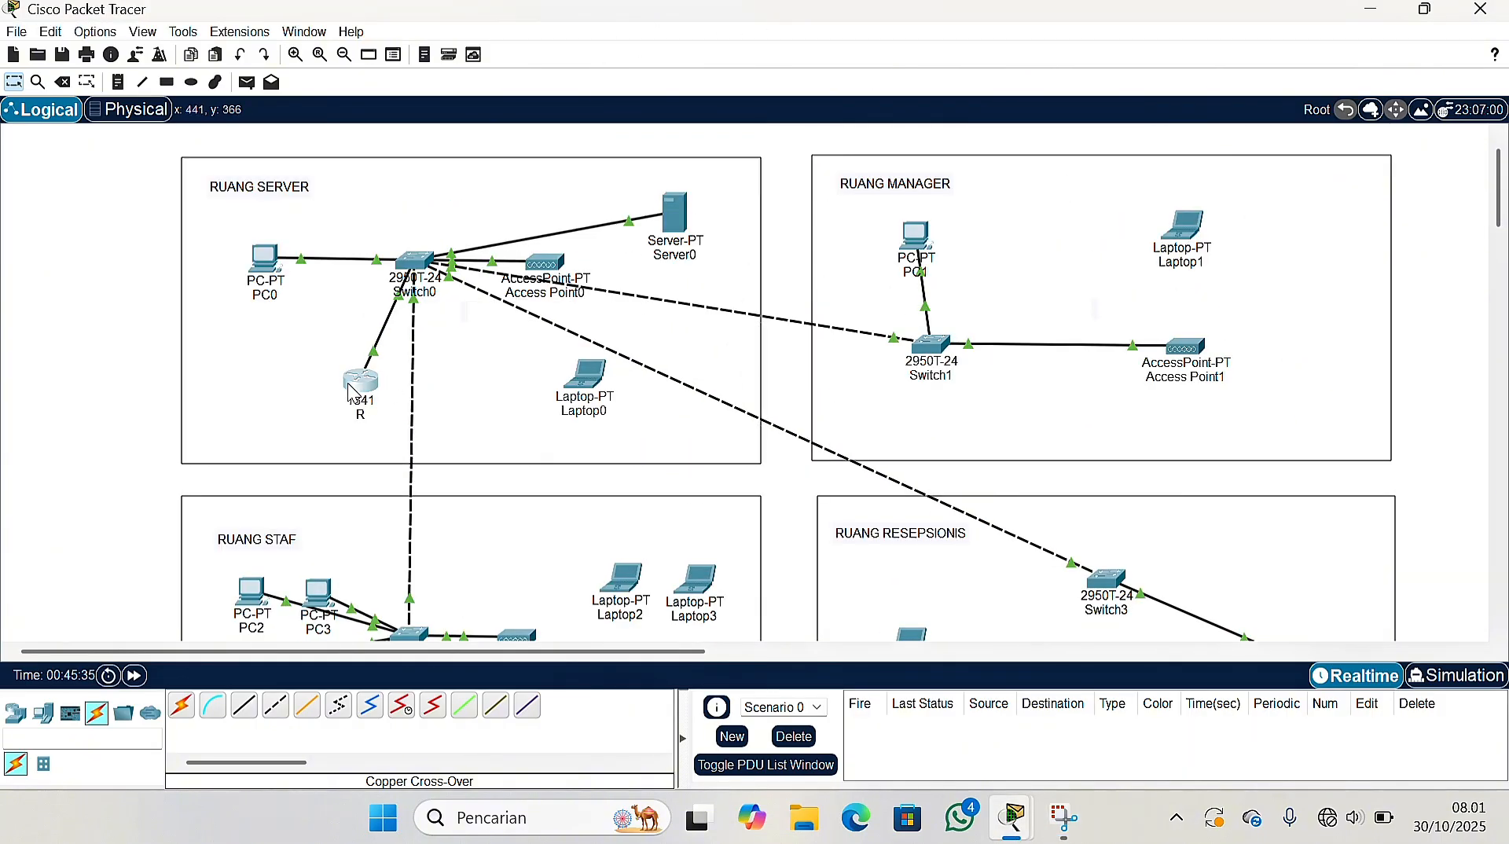
pyautogui.click(355, 383)
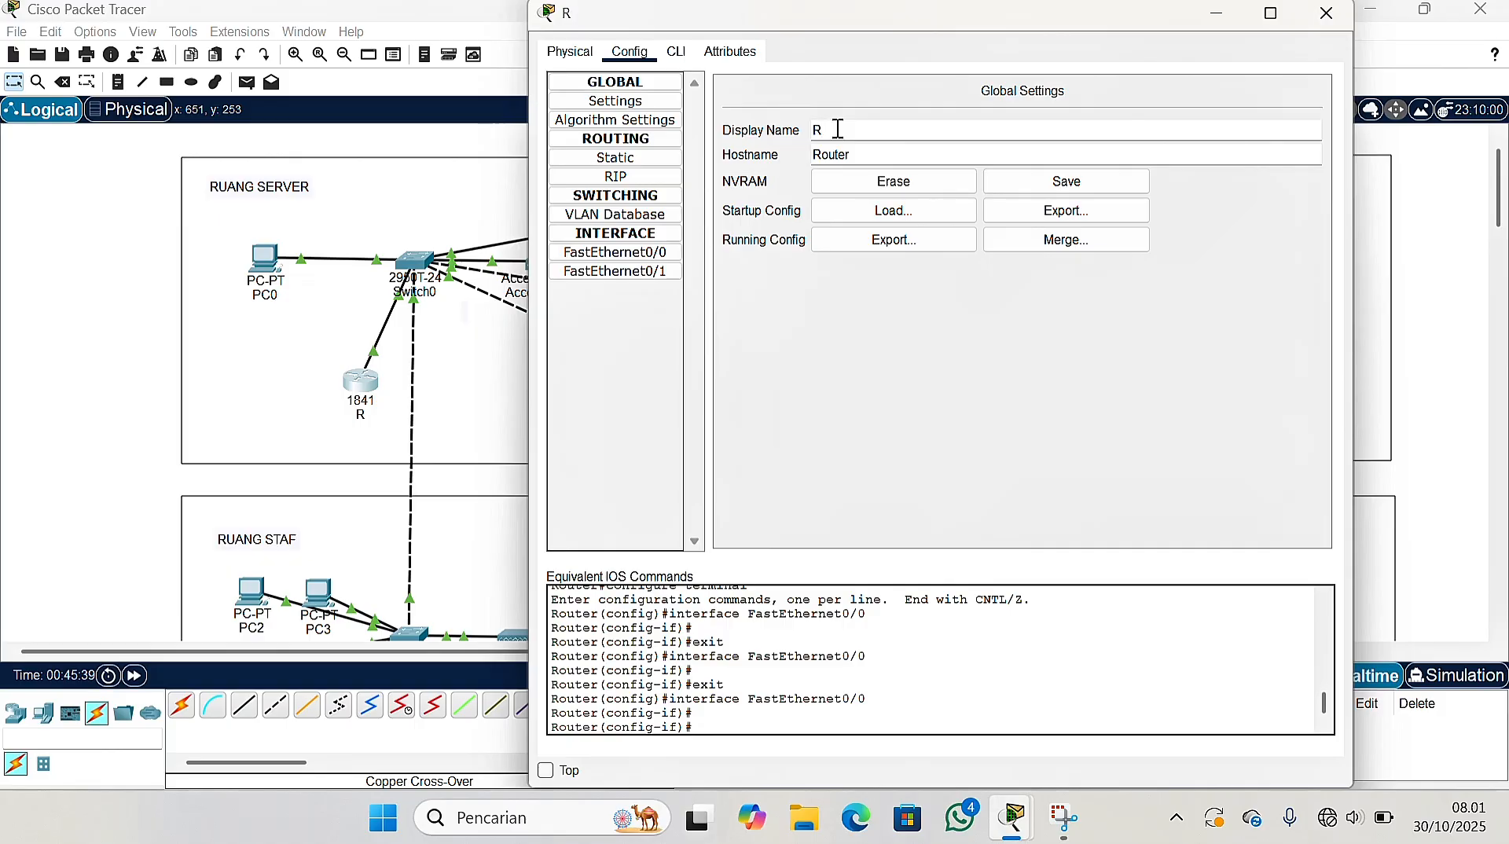
pyautogui.write('OTE')
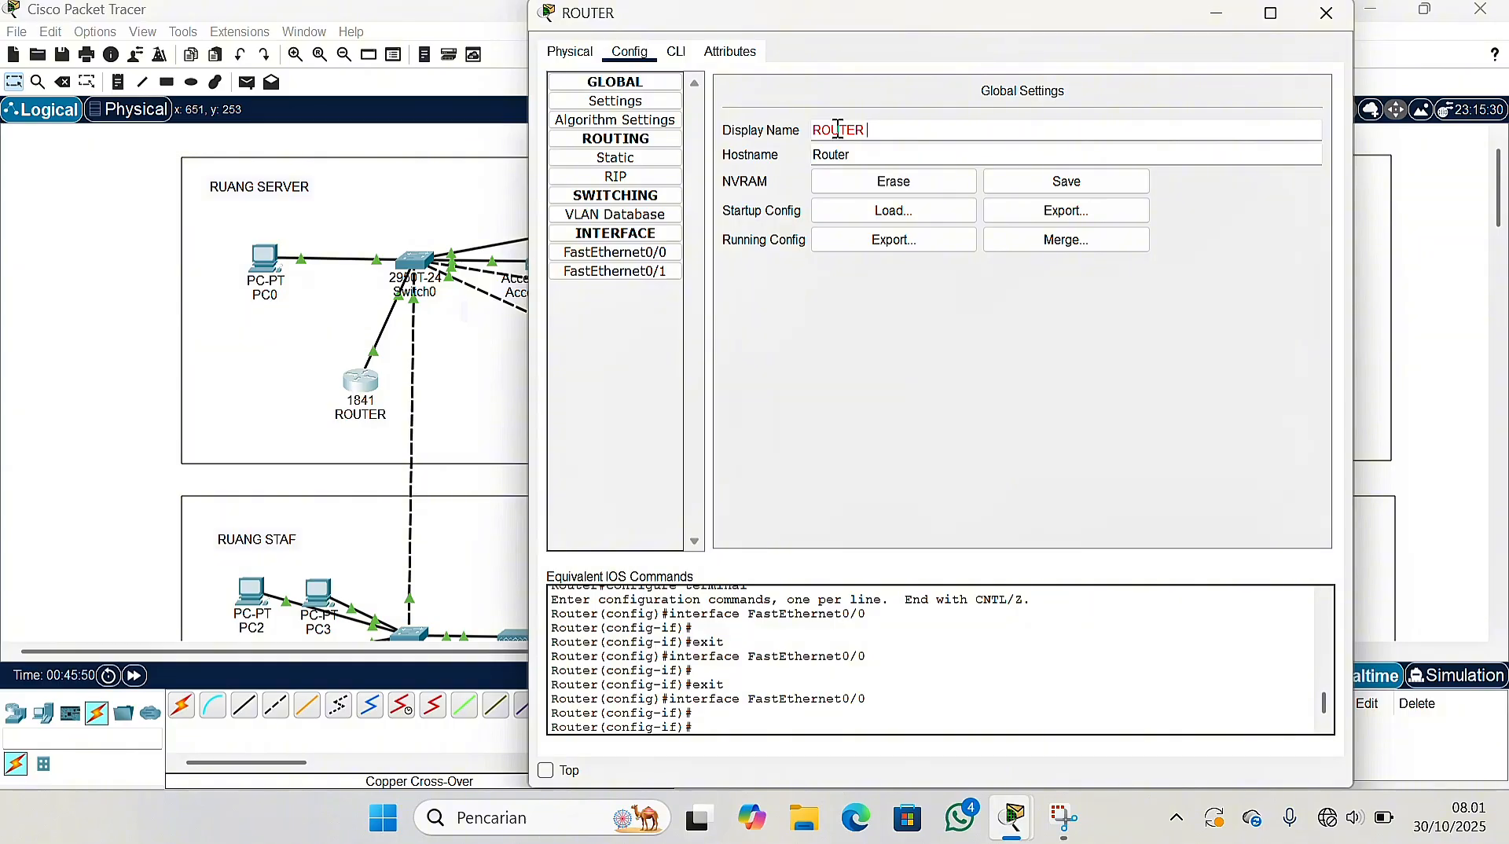
# Assign IPv4 address 192.168.1.1 with subnet mask 255.255.255.0 to the router's FastEthernet0/0 interface and close its window
pyautogui.click(645, 253)
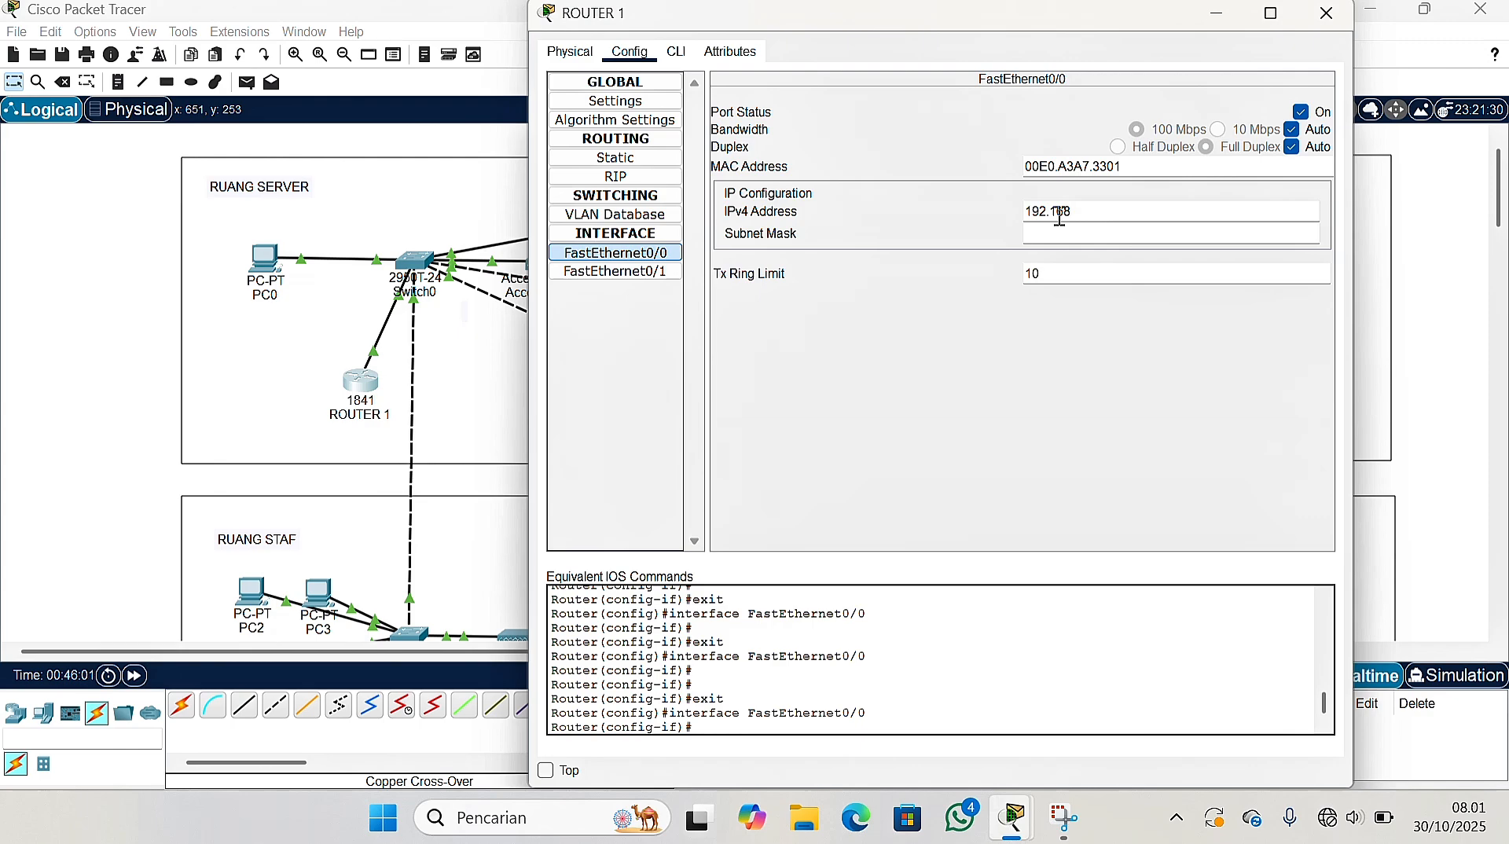
pyautogui.write('192.168.1.1')
pyautogui.click(1127, 234)
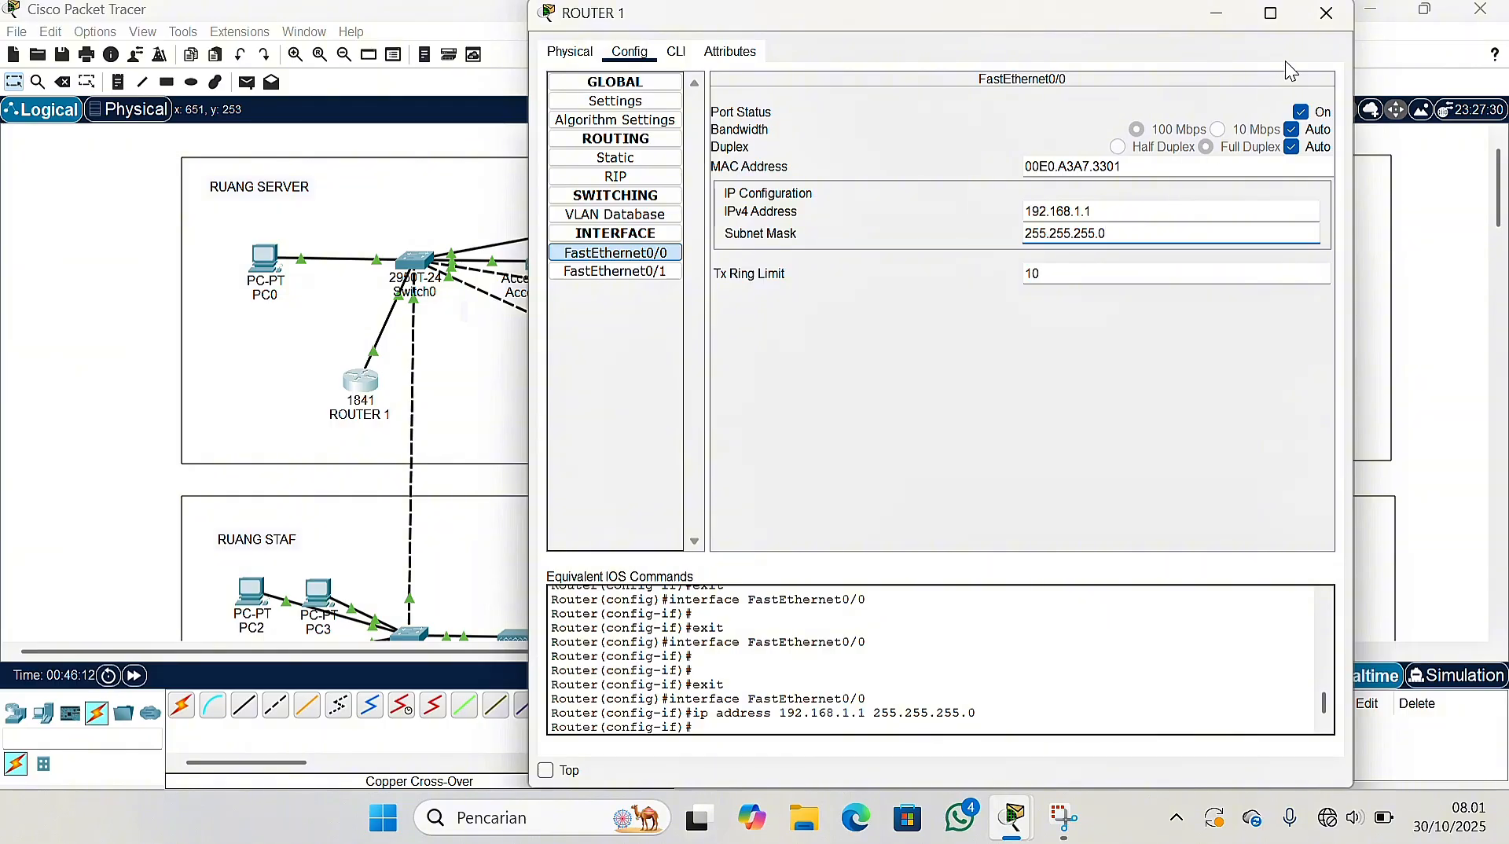
pyautogui.click(1325, 15)
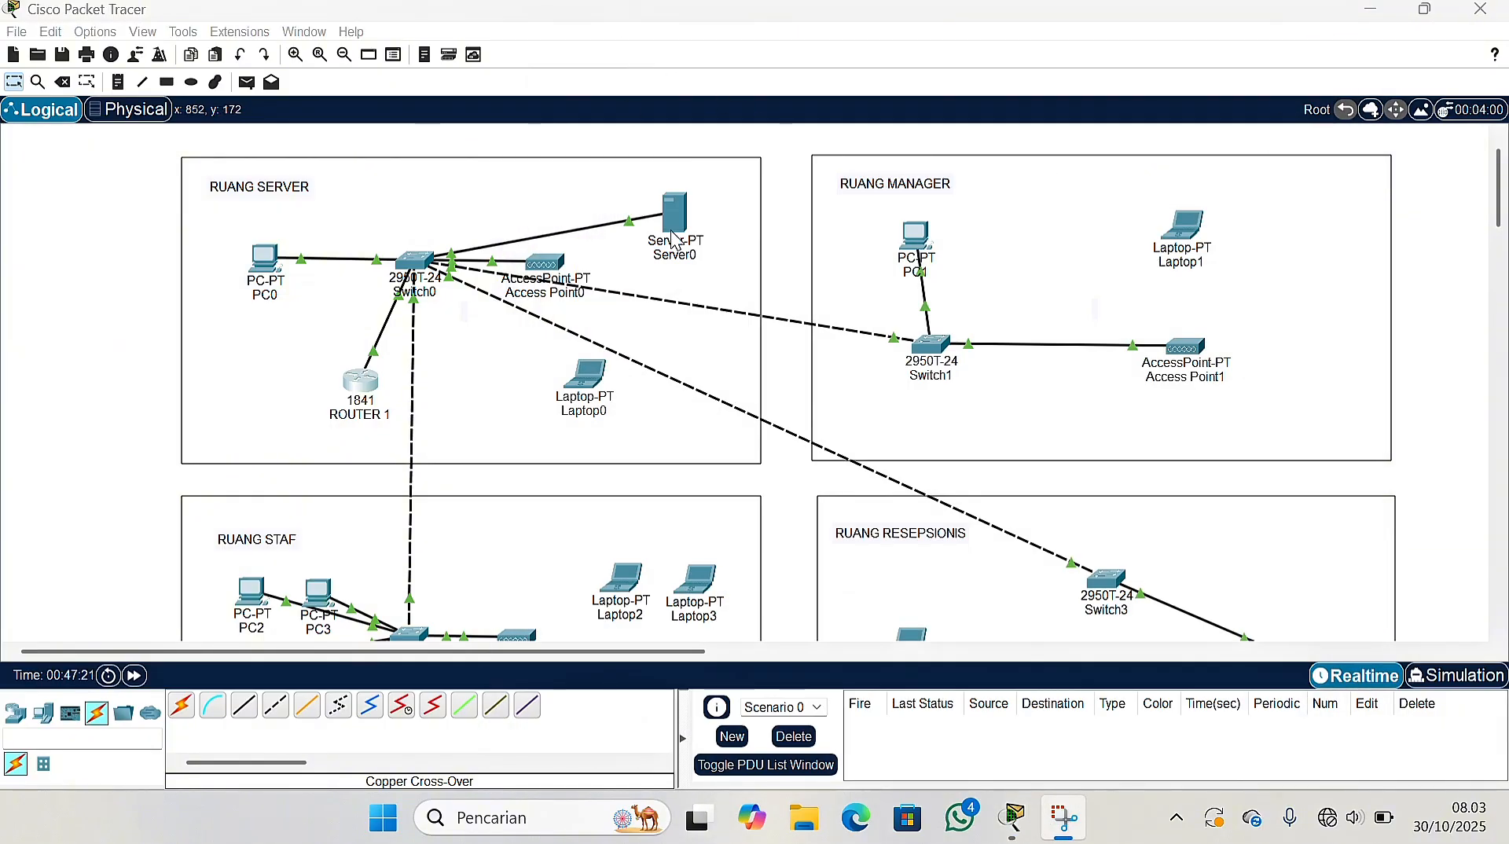
# Give Server0 the static IPv4 address 192.168.1.2, subnet mask 255.255.255.0 and default gateway 192.168.1.1
pyautogui.click(672, 230)
pyautogui.click(543, 14)
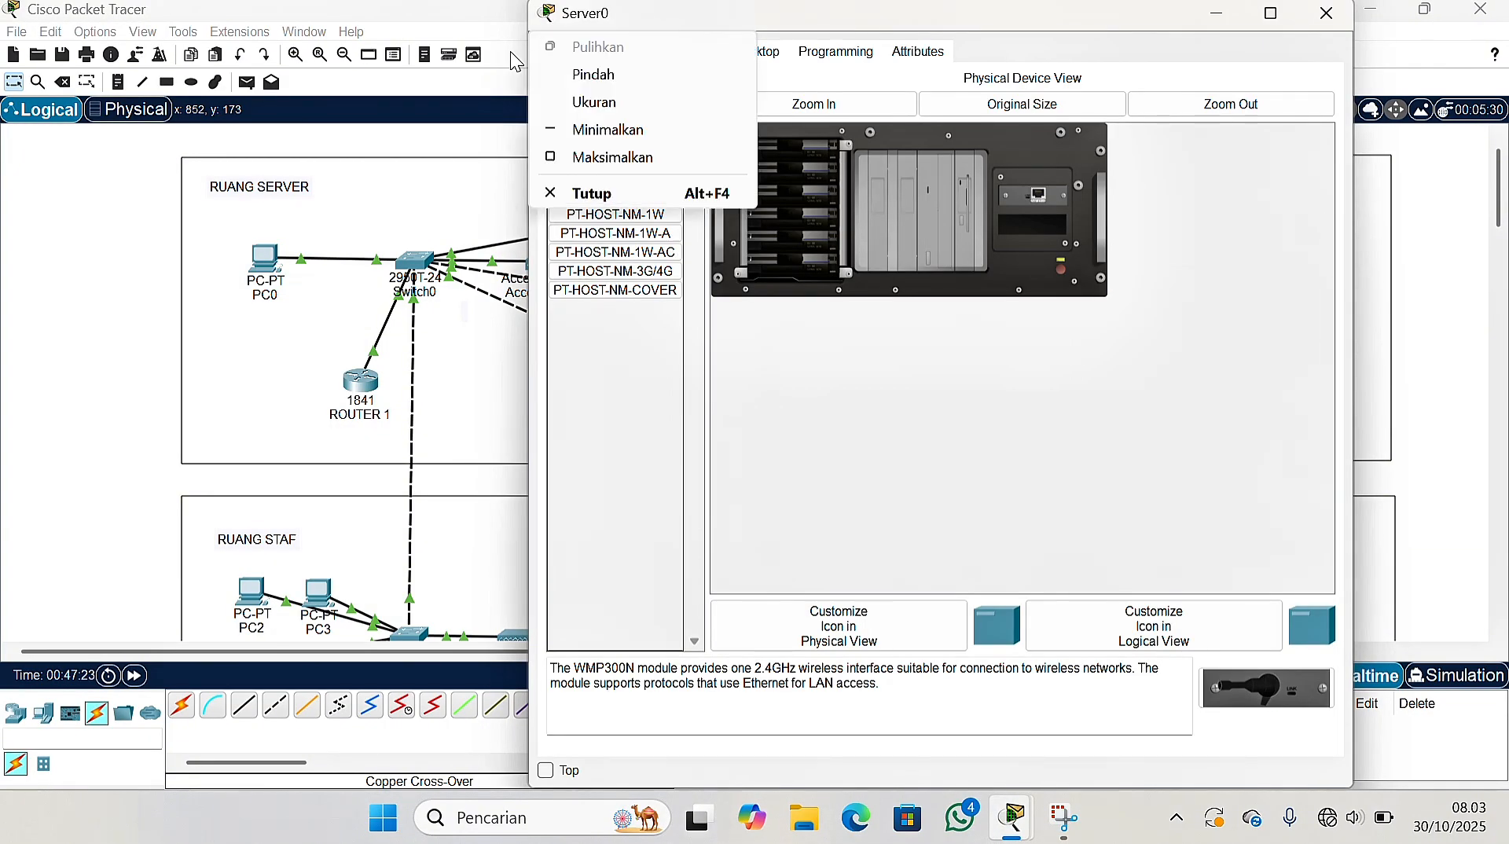
pyautogui.moveTo(576, 13); pyautogui.dragTo(510, 58)
pyautogui.click(566, 101)
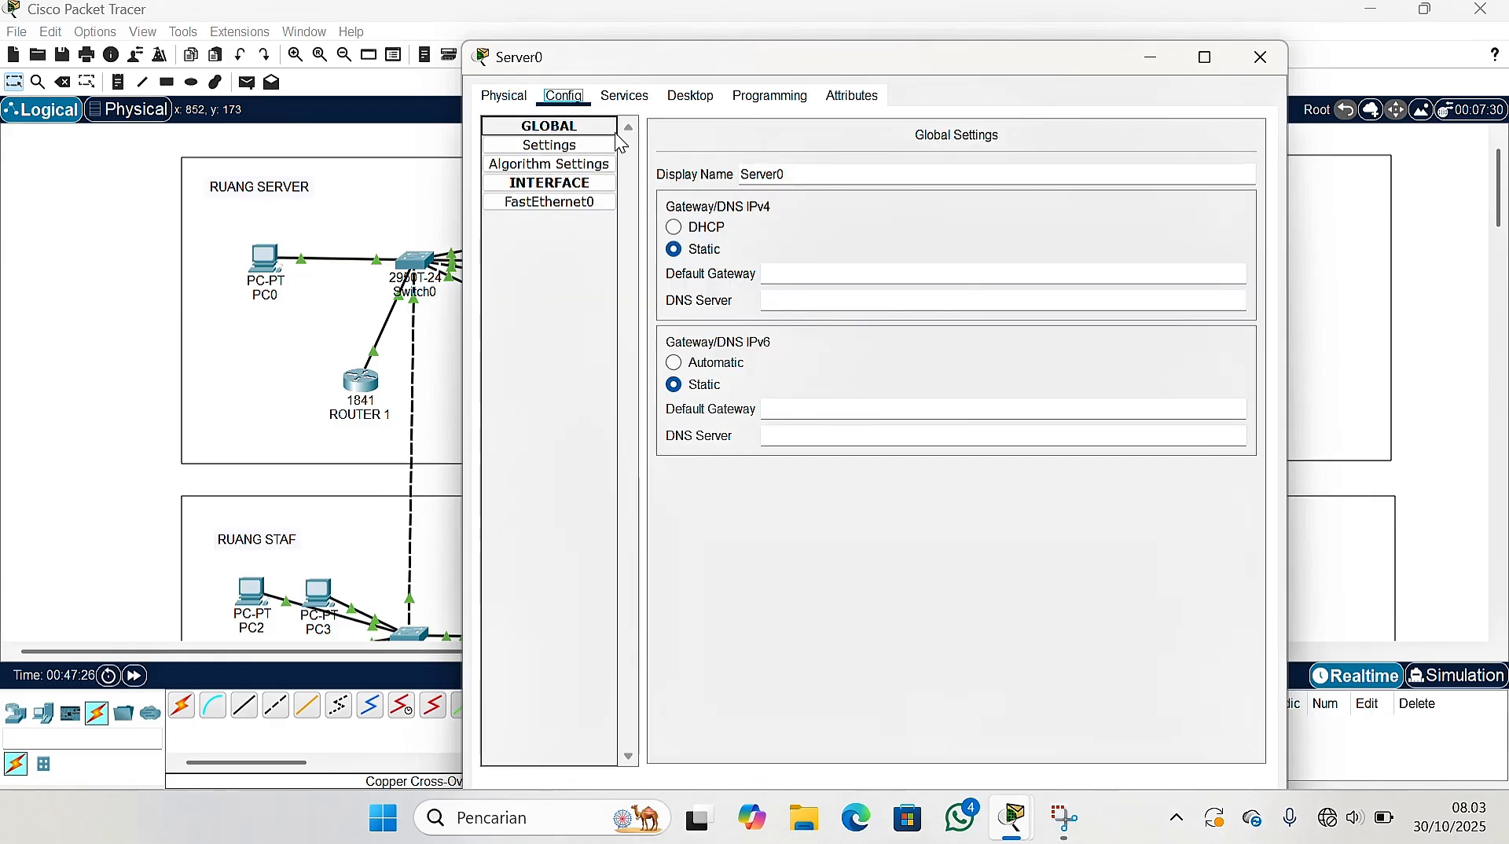
pyautogui.click(691, 95)
pyautogui.click(560, 208)
pyautogui.click(766, 203)
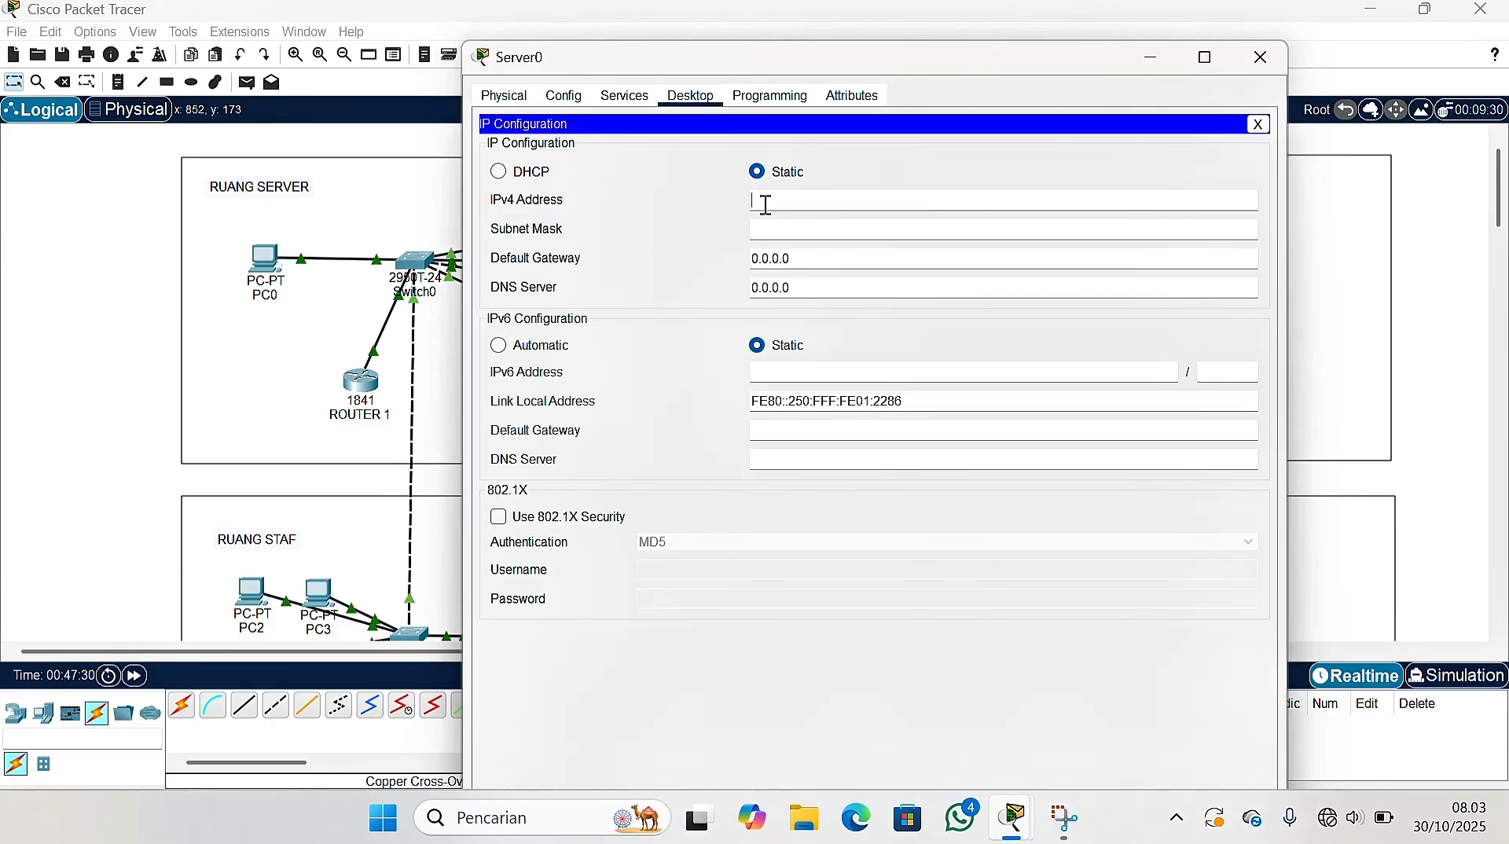
pyautogui.write('192')
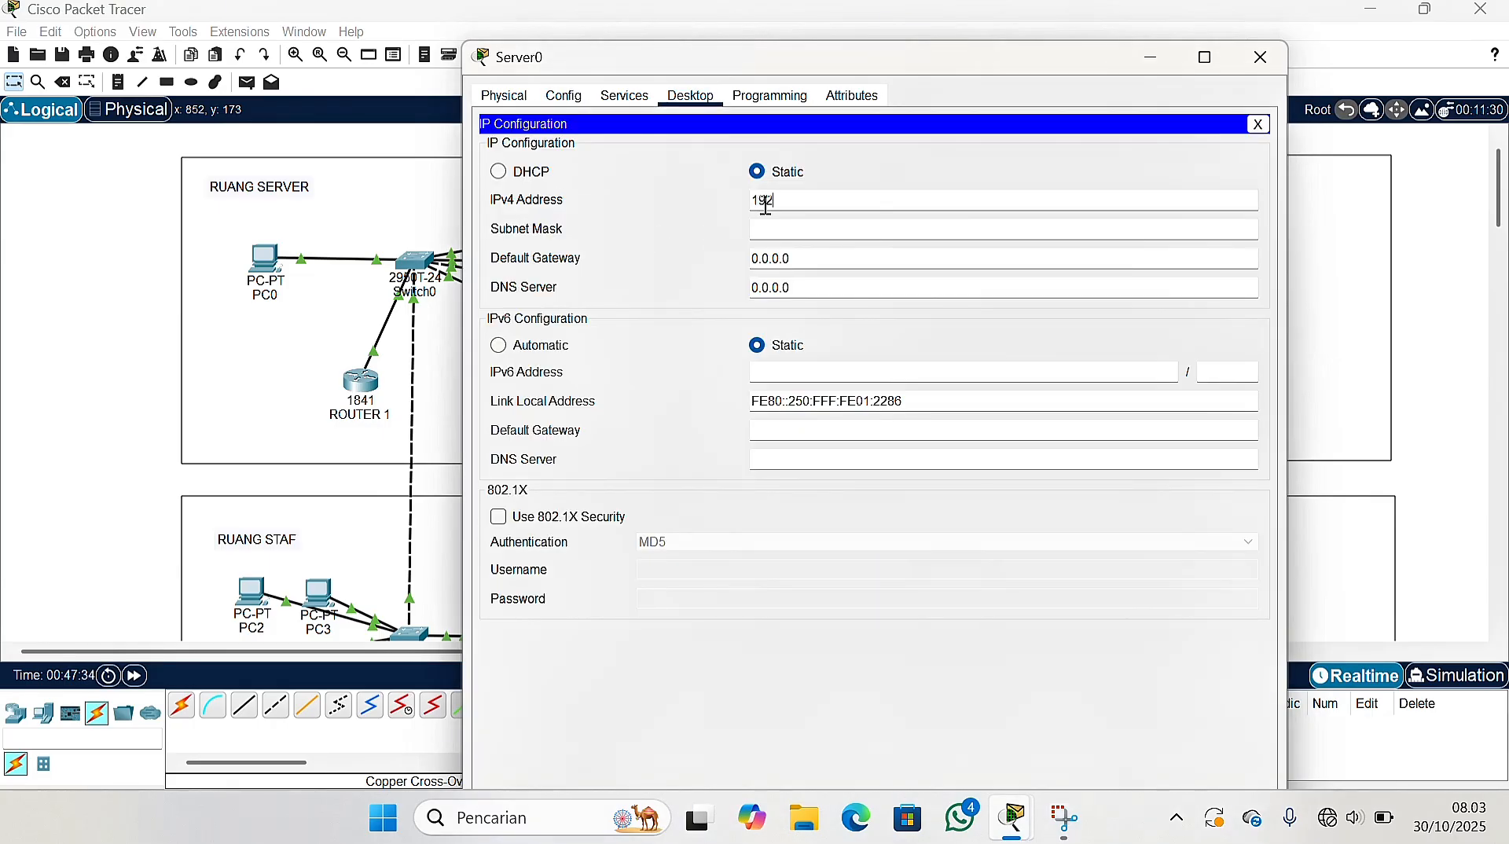
pyautogui.write('.168.1.2')
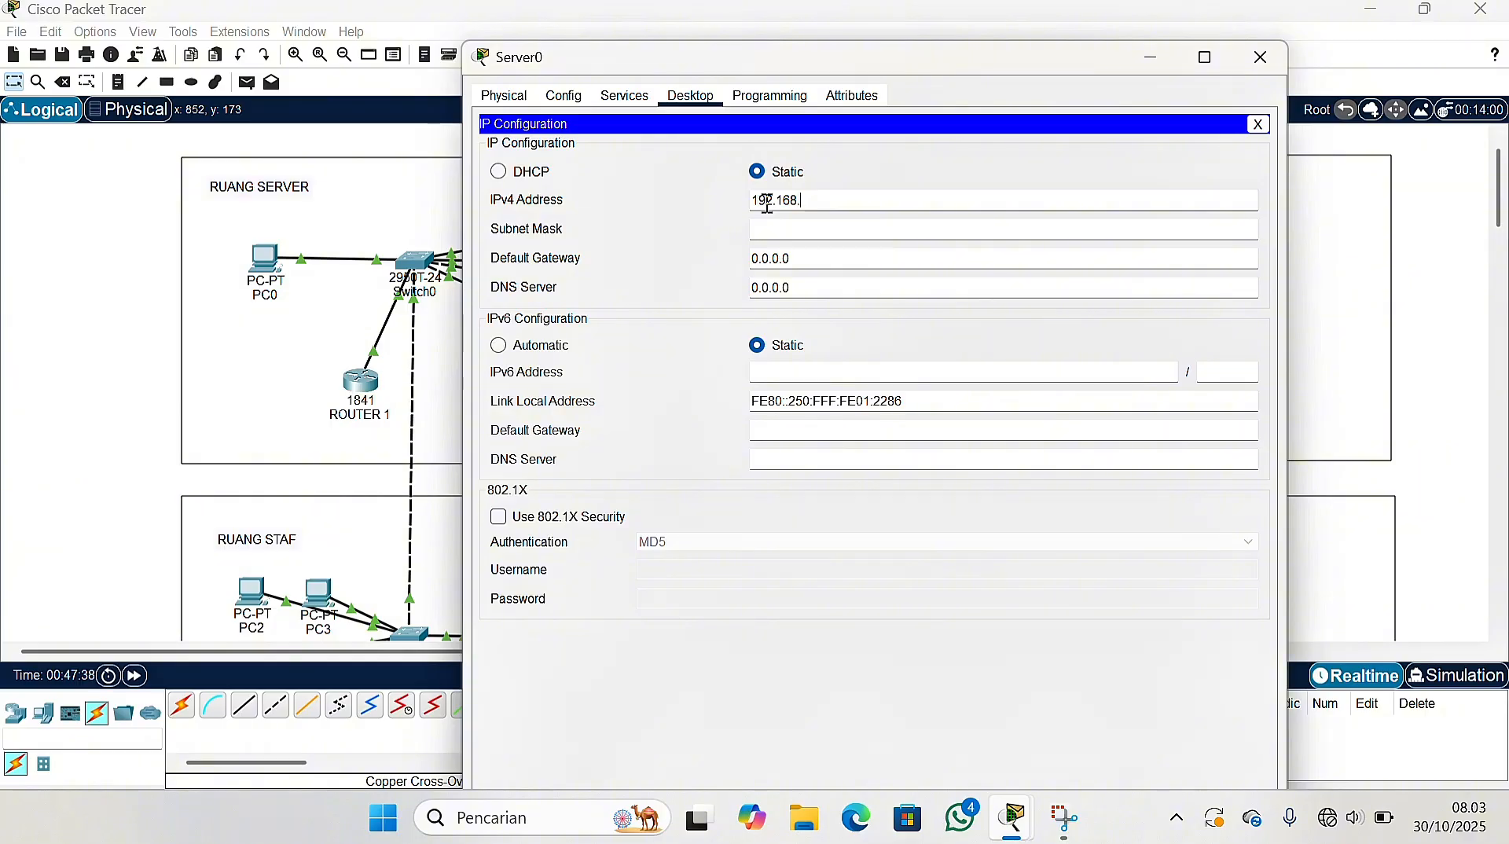
pyautogui.click(807, 258)
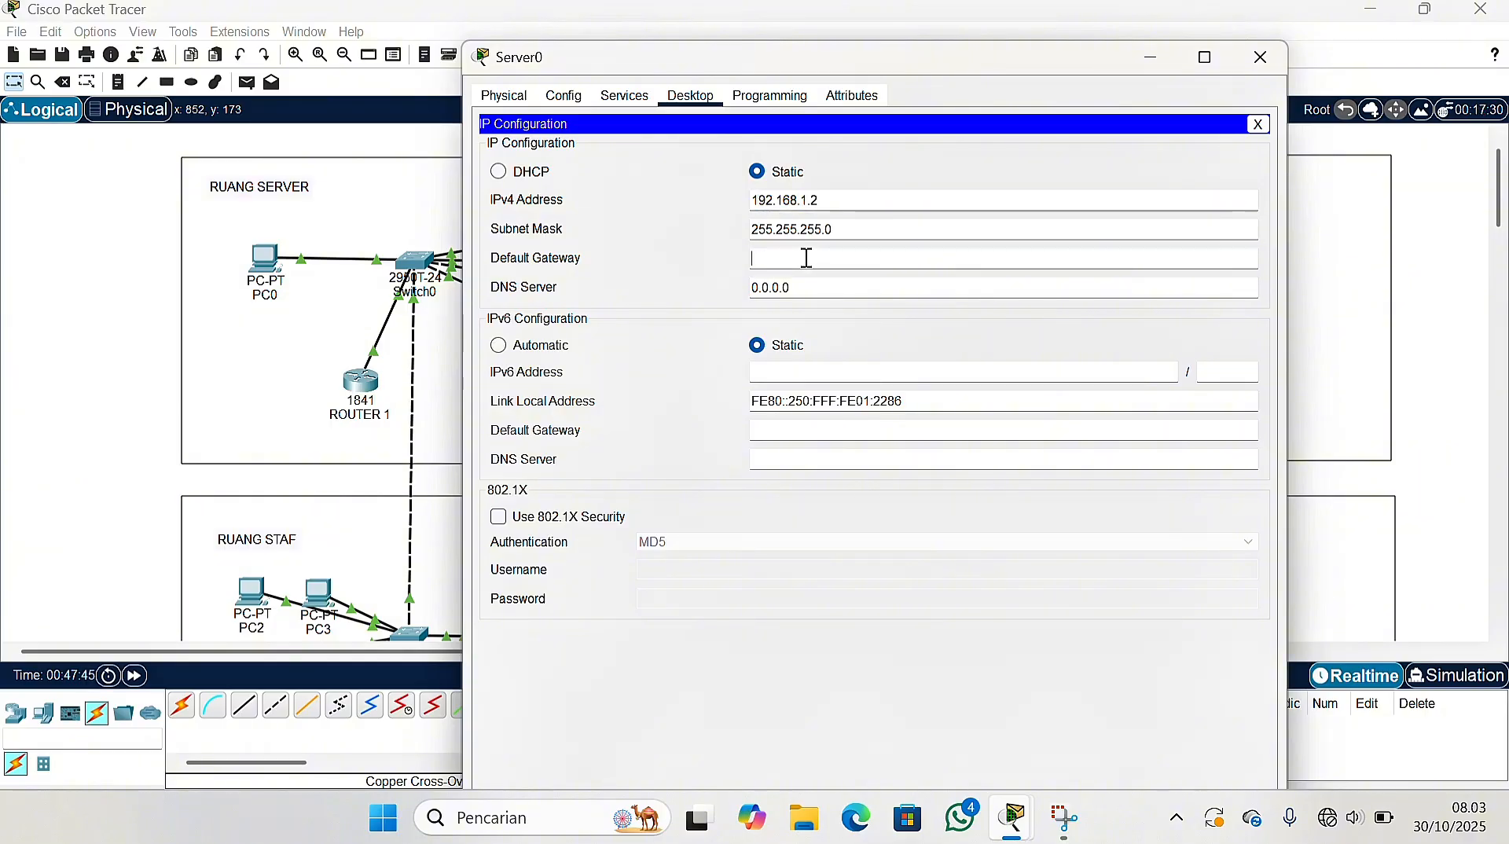
pyautogui.write('192.168.1.1')
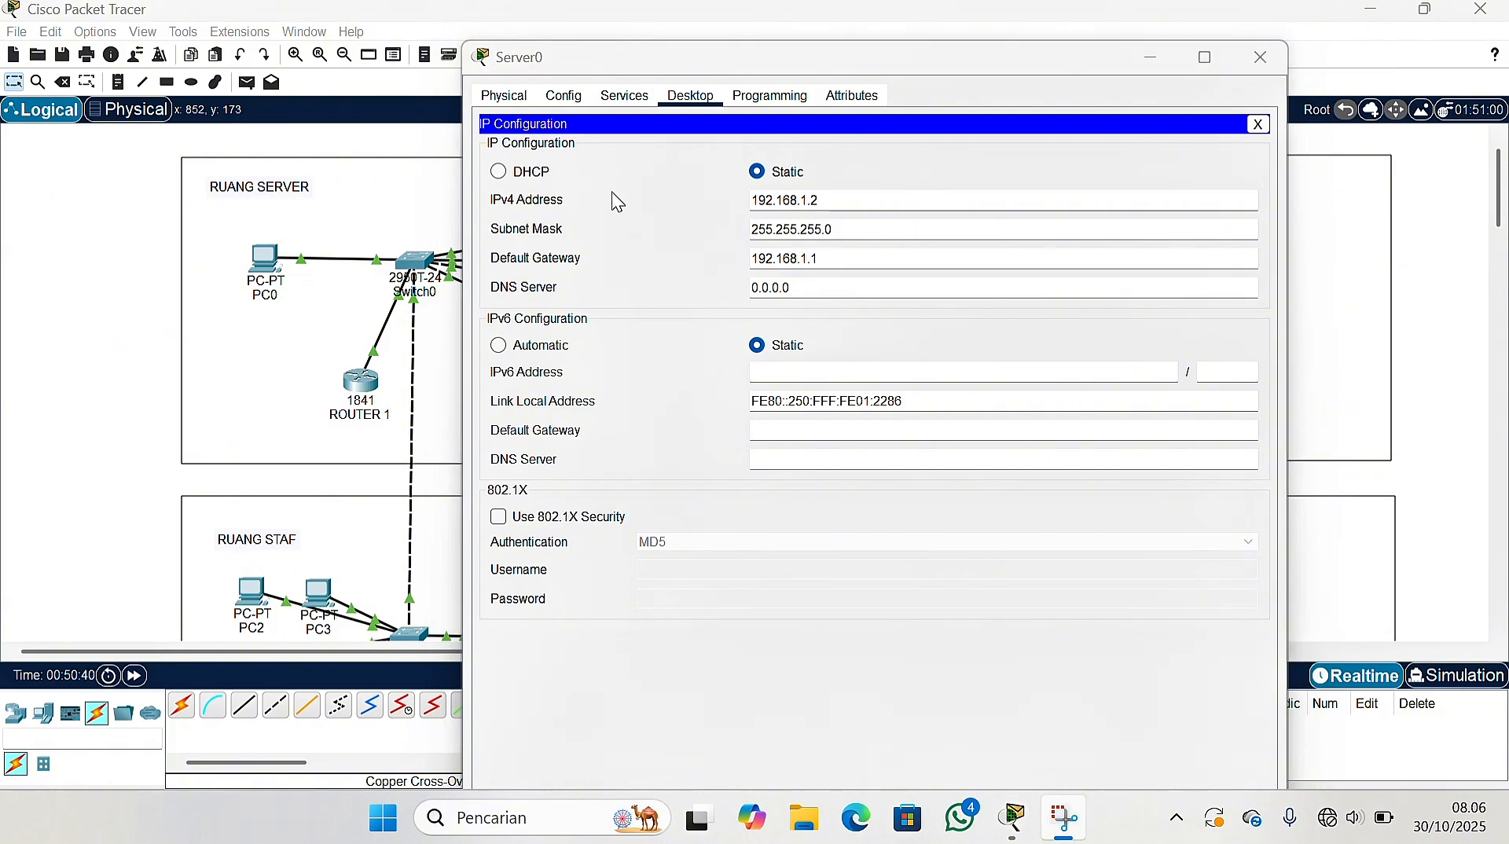
# Fill in Server0's DHCP pool: name SERVER1, default gateway 192.168.1.1, DNS server 192.168.1.2 and start IP address 192.168.1.20
pyautogui.click(620, 93)
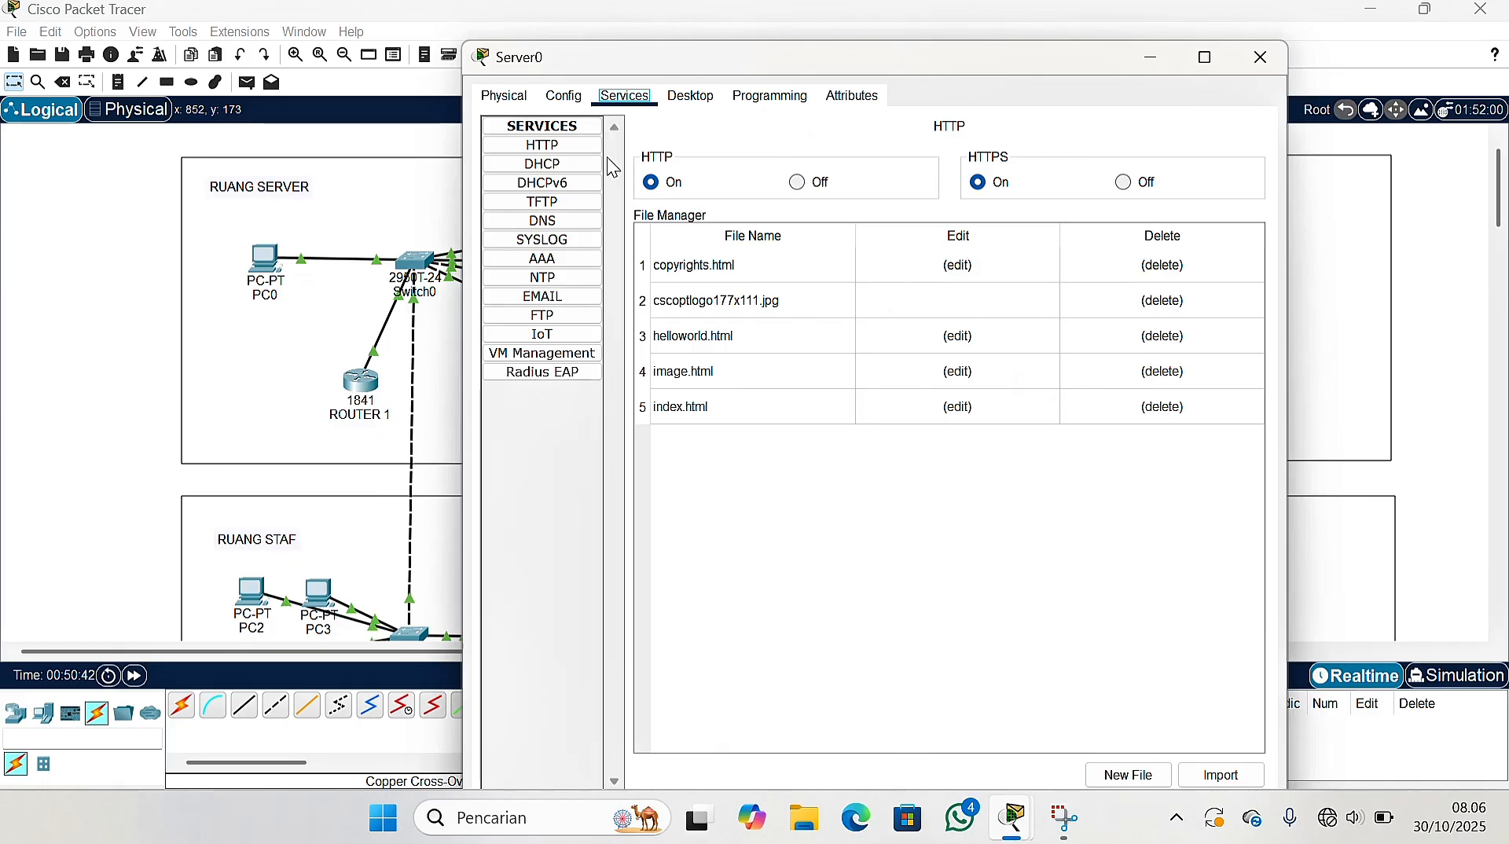
pyautogui.click(588, 164)
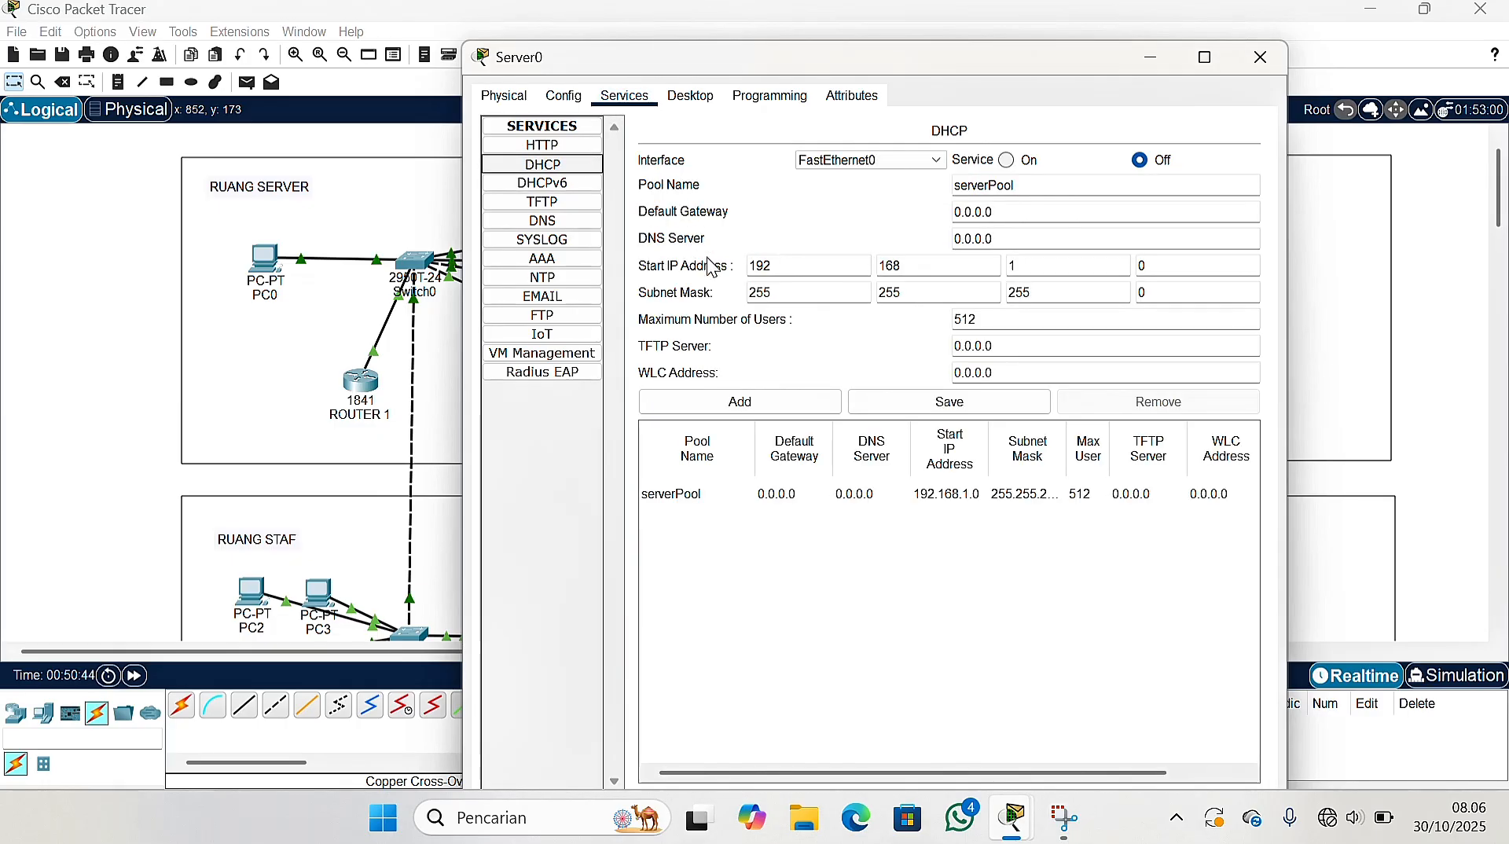
pyautogui.click(1018, 187)
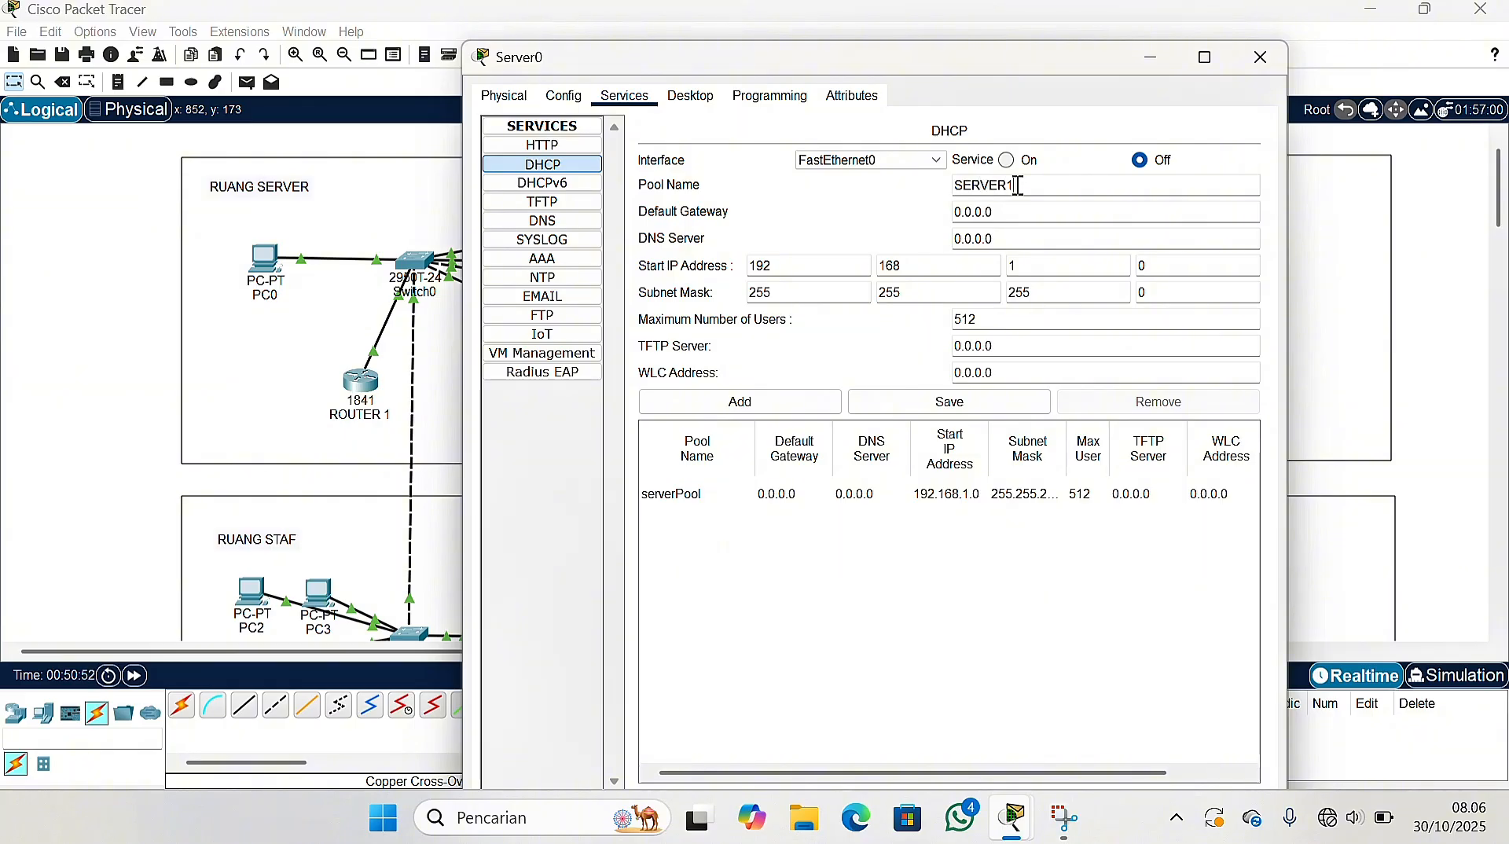
pyautogui.click(1026, 211)
pyautogui.write('192.1')
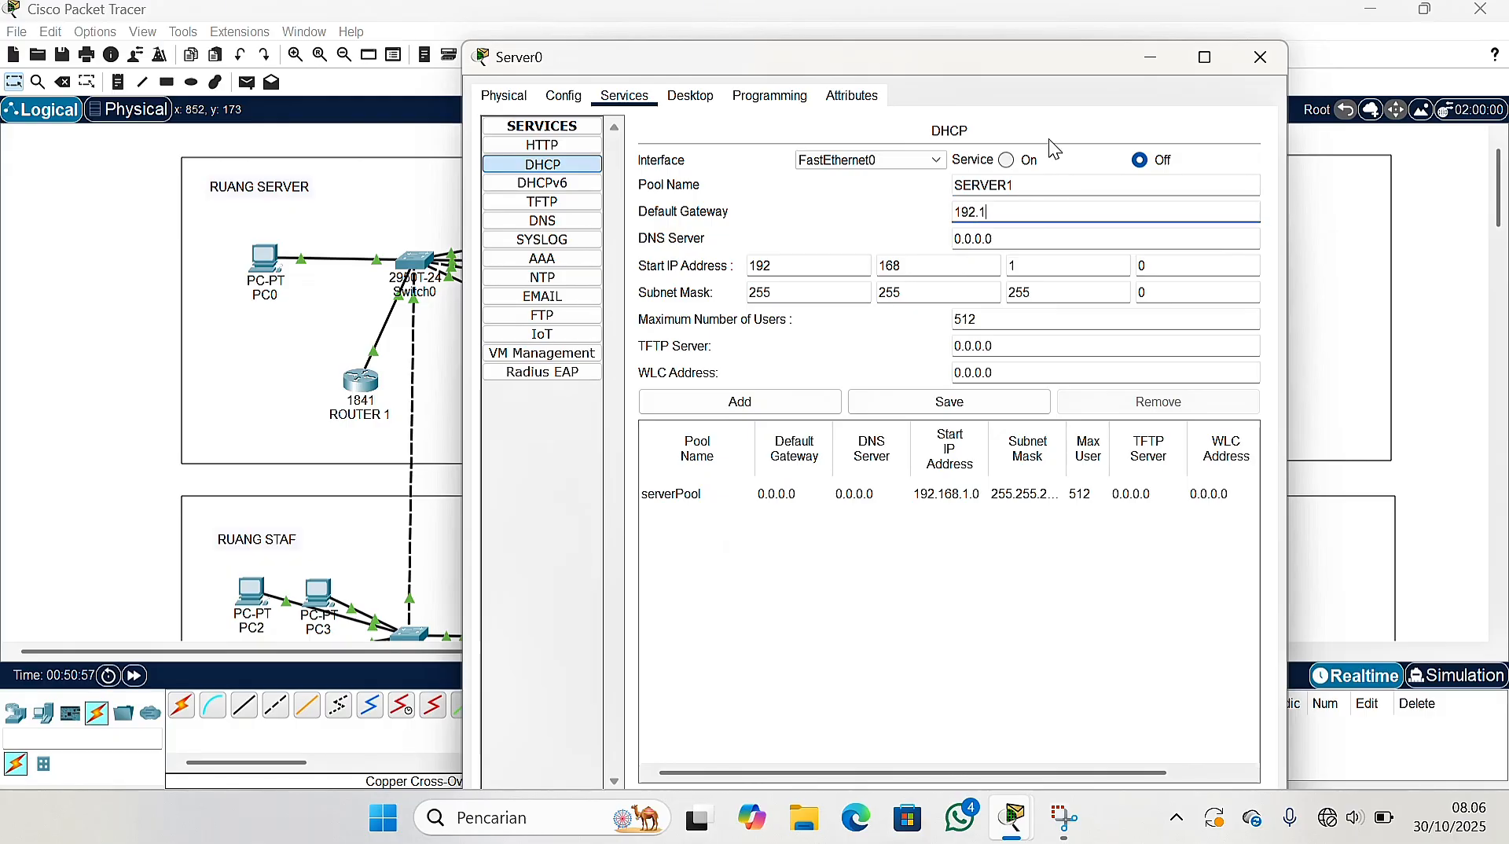
pyautogui.write('8.1.1')
pyautogui.doubleClick(1170, 265)
pyautogui.write('2')
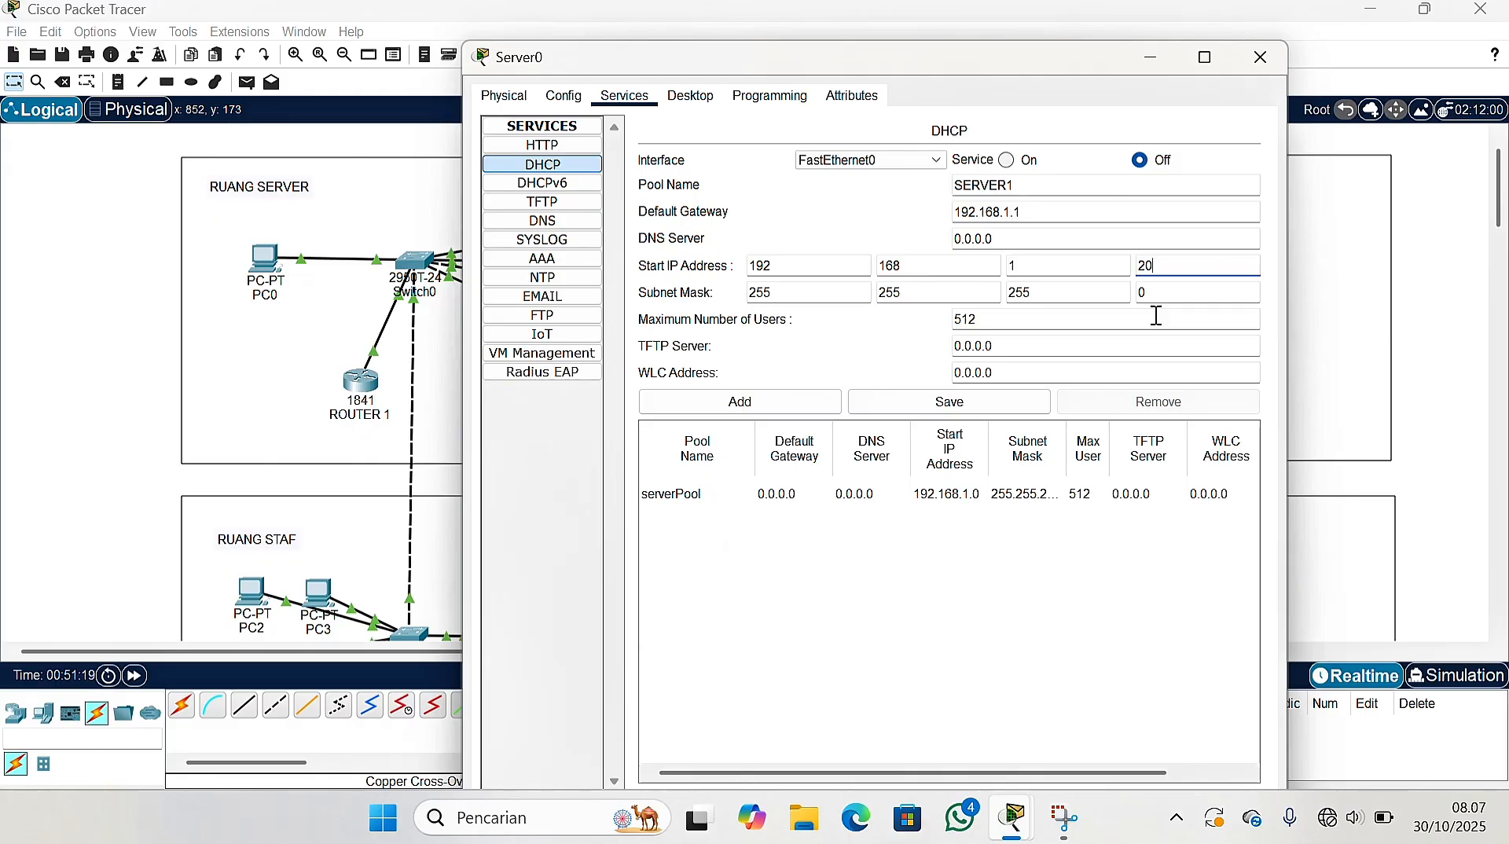
pyautogui.click(1043, 248)
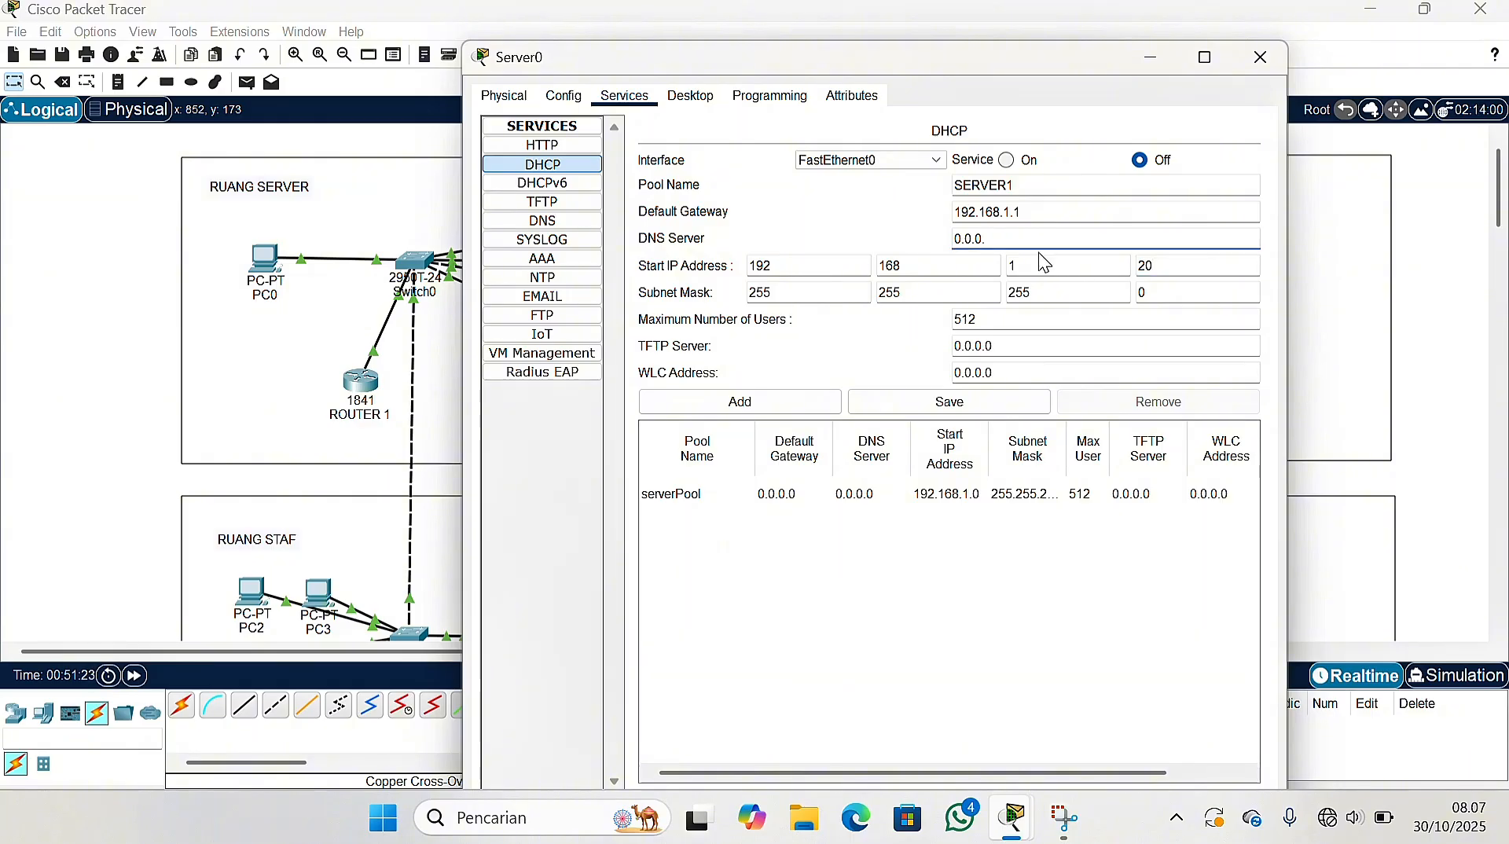
pyautogui.hotkey('ctrl', 'a')
pyautogui.press('BackSpace')
pyautogui.write('192.168')
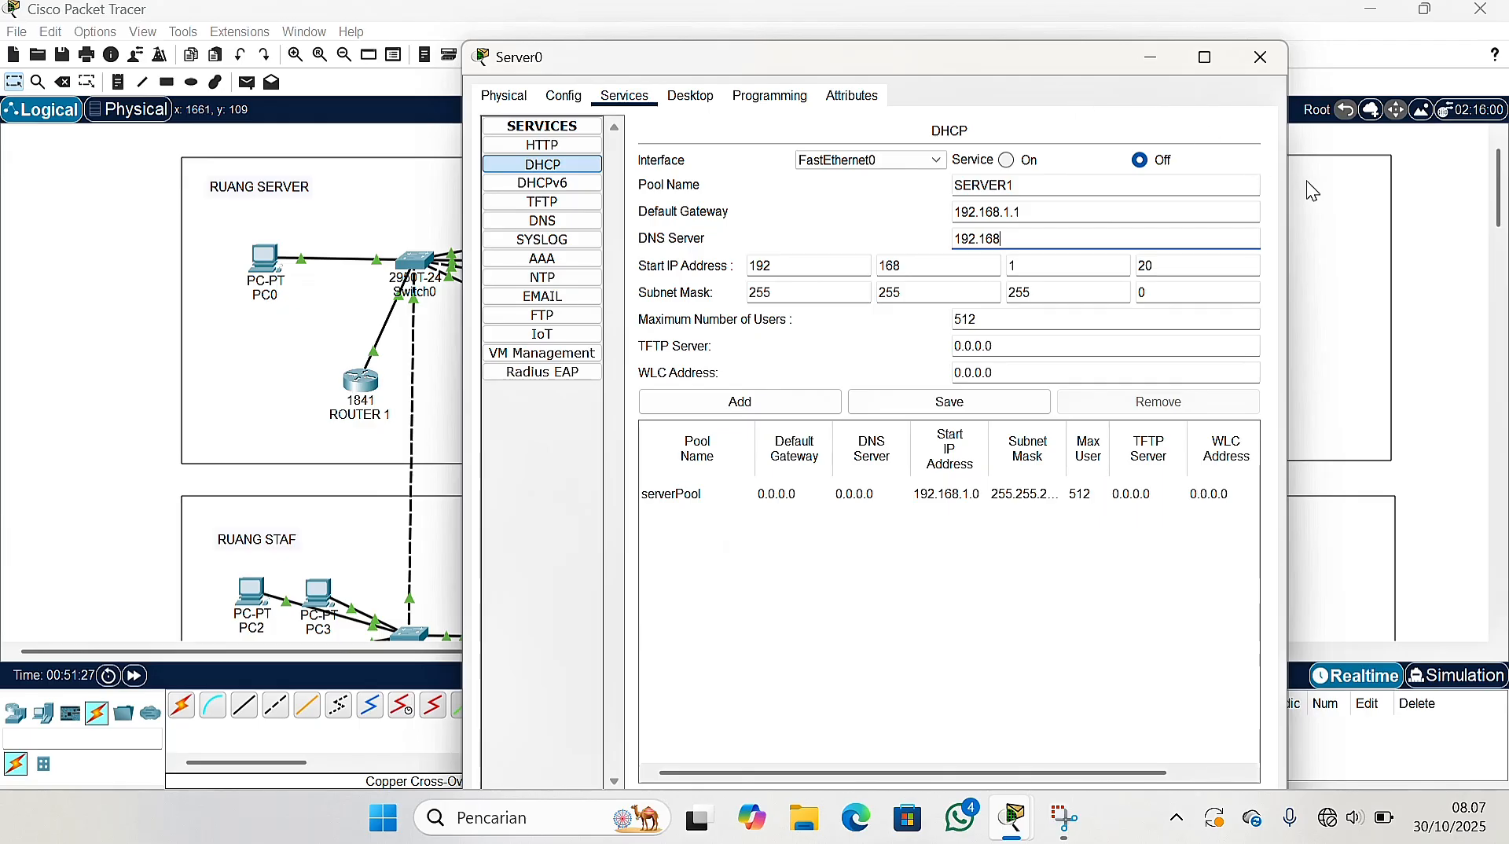
pyautogui.write('.1.2')
# Add the SERVER1 pool on Server0, turn the DHCP service on and close the server's window
pyautogui.click(928, 403)
pyautogui.click(1007, 159)
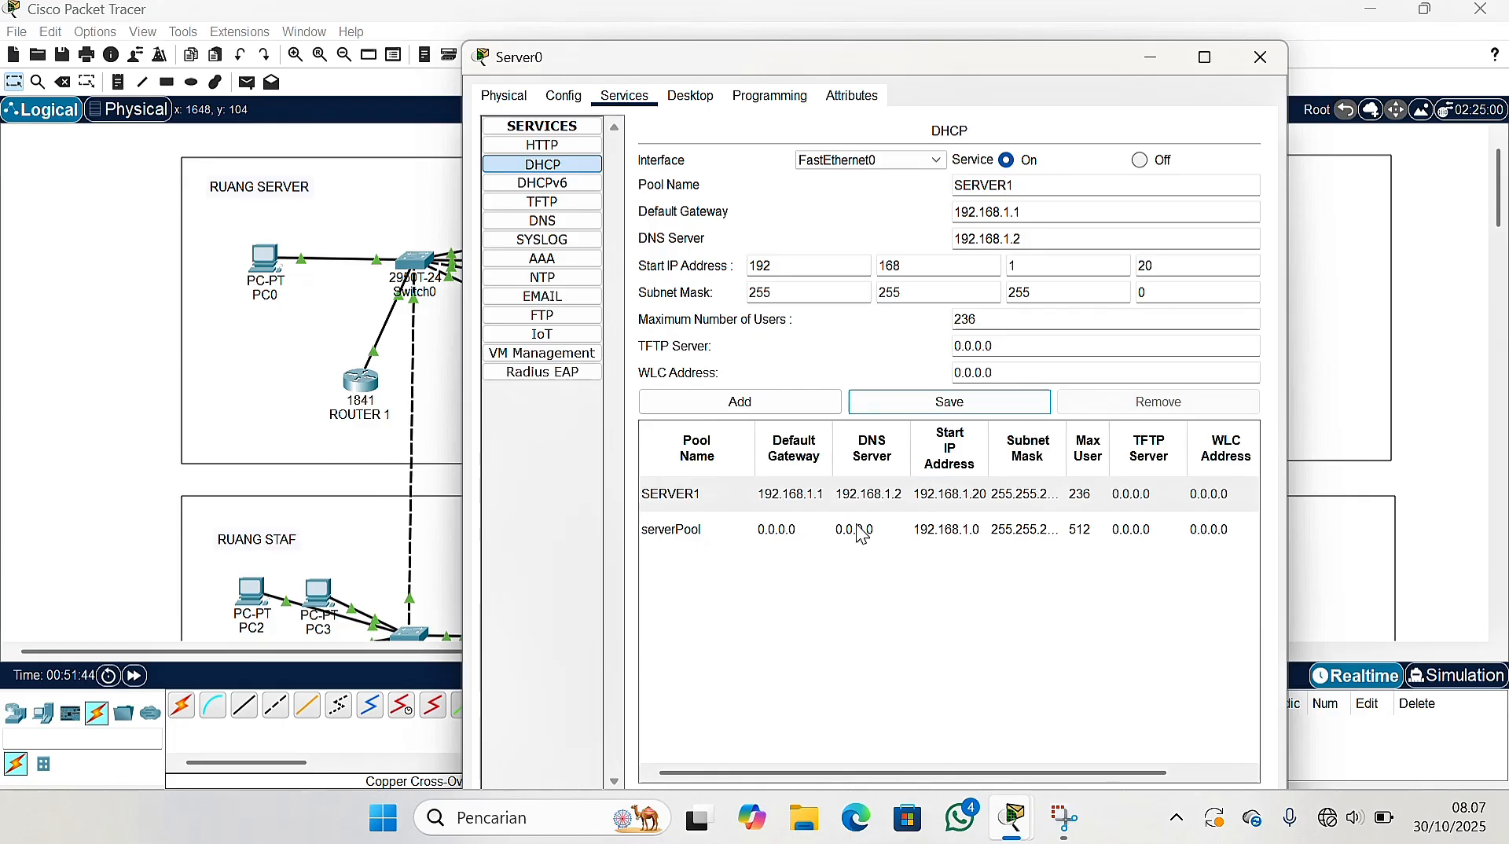
pyautogui.click(733, 489)
pyautogui.click(835, 488)
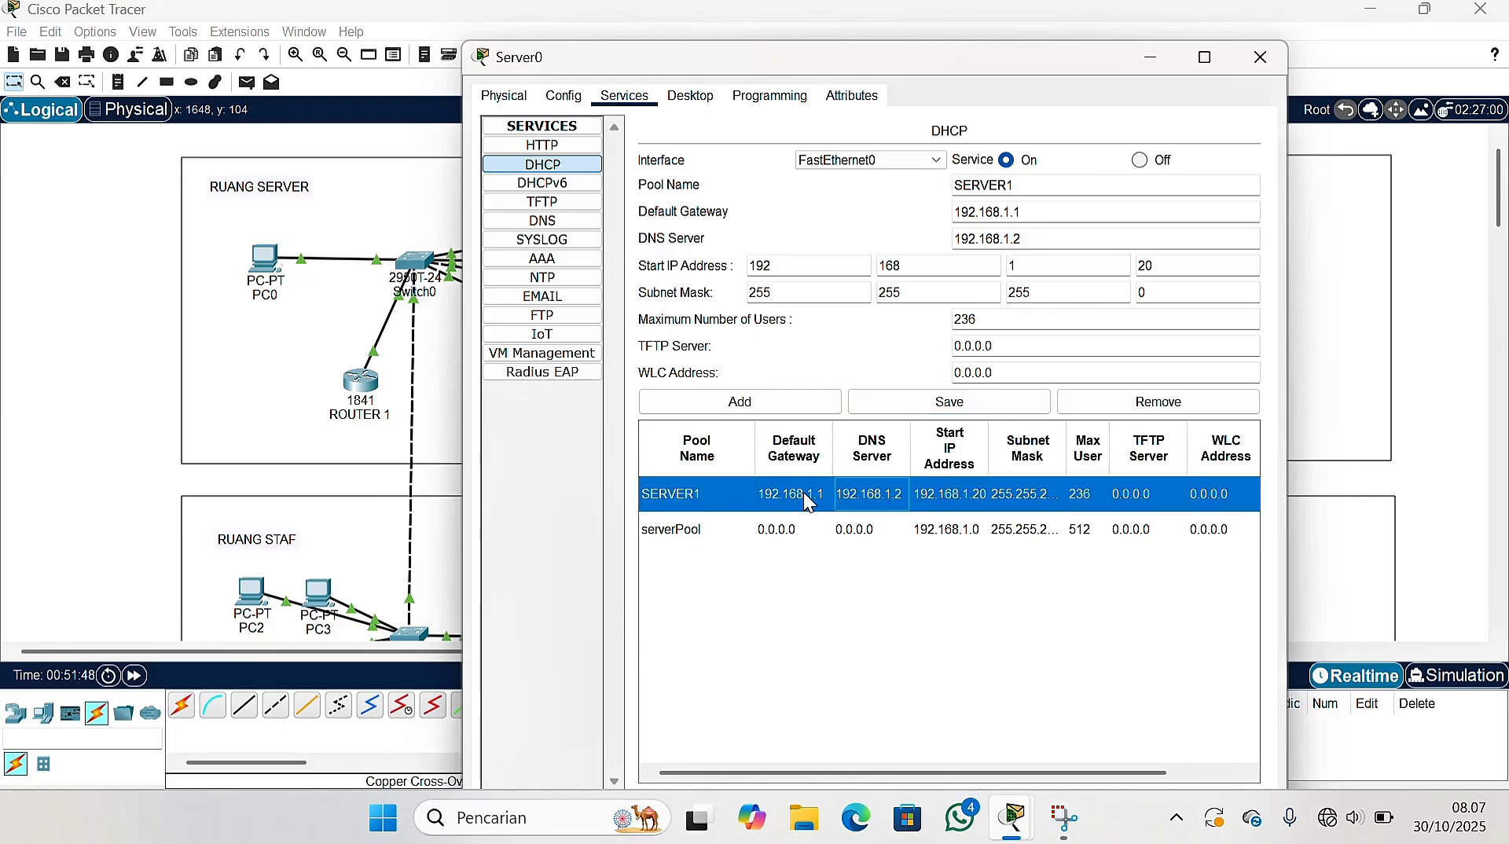
pyautogui.click(731, 494)
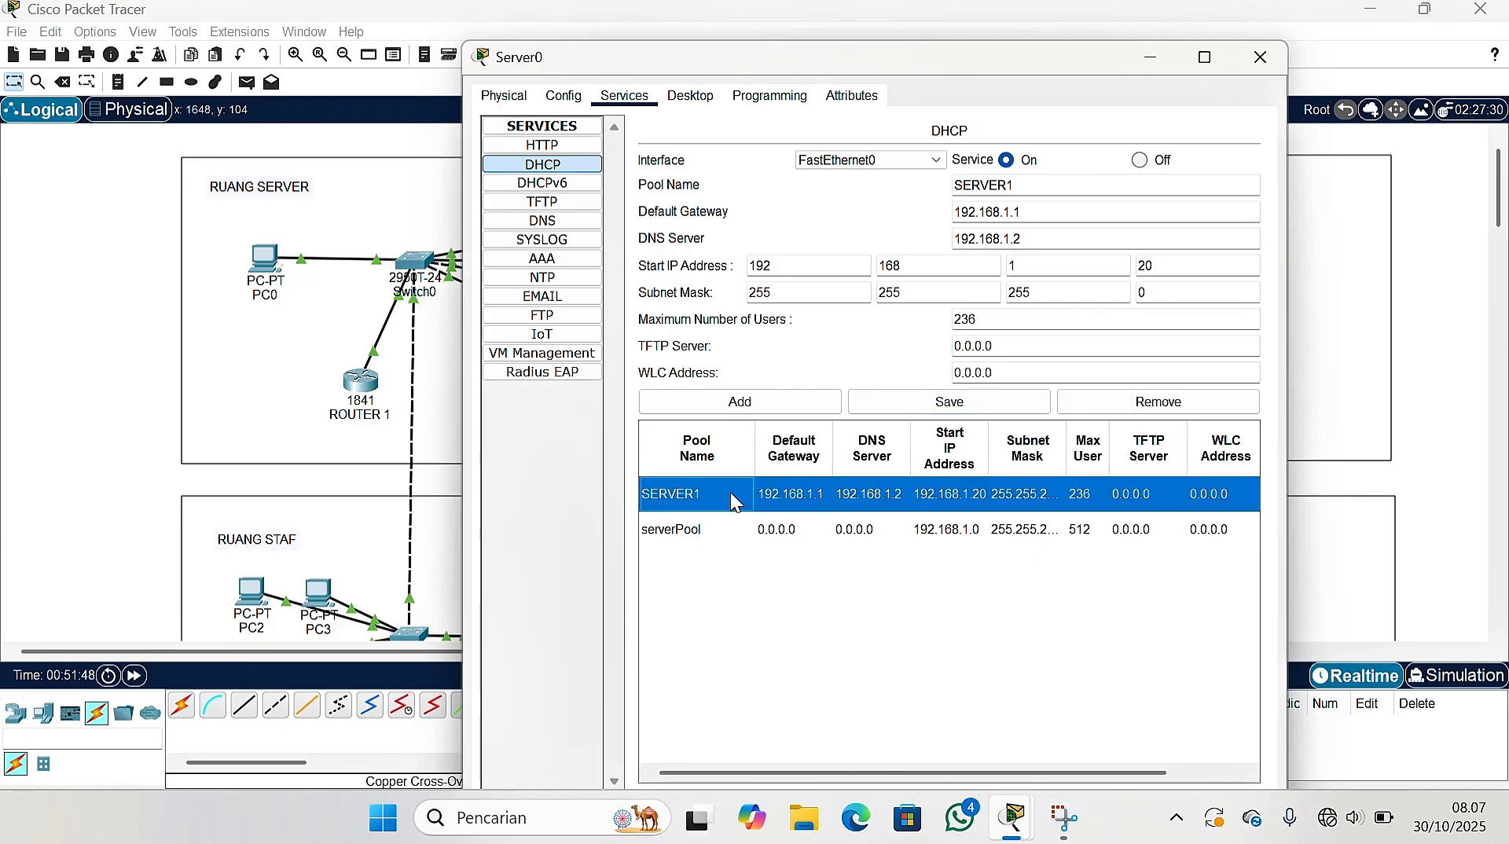
pyautogui.click(1260, 60)
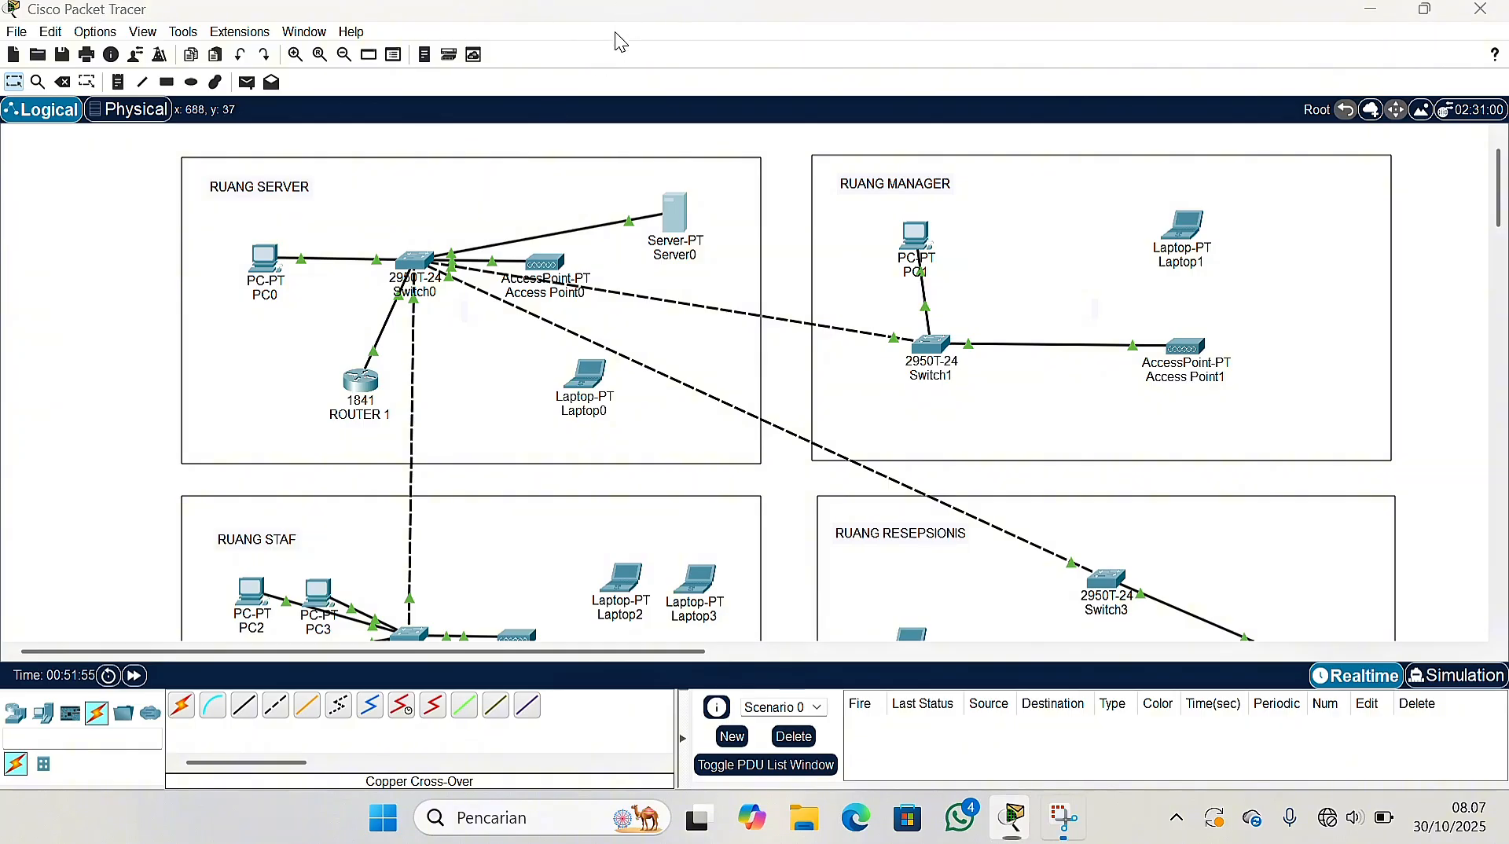
# Switch PC0's FastEthernet0 IP configuration to DHCP and close its window
pyautogui.click(265, 262)
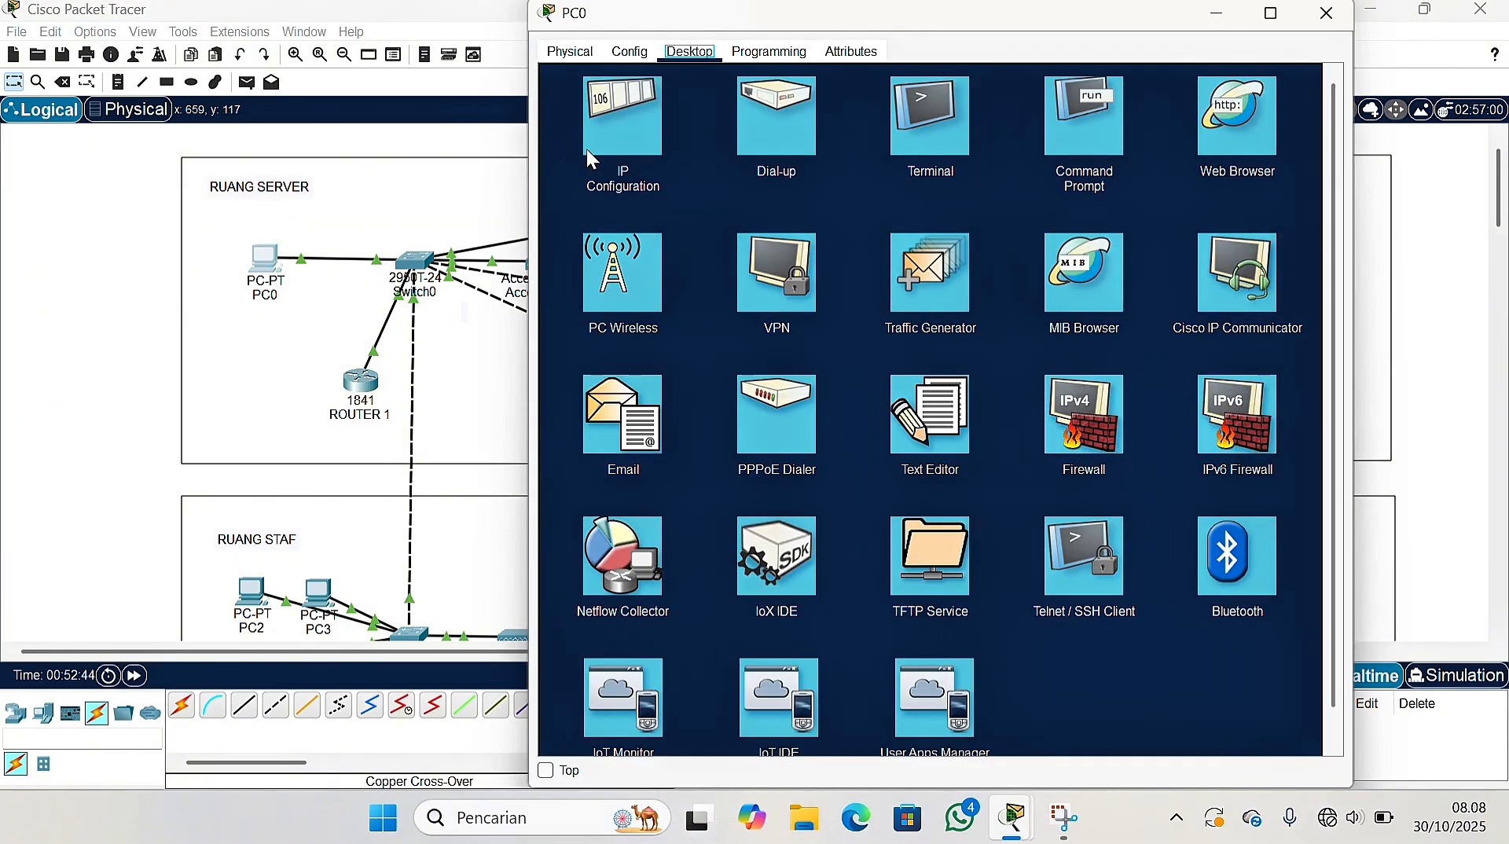
pyautogui.click(610, 140)
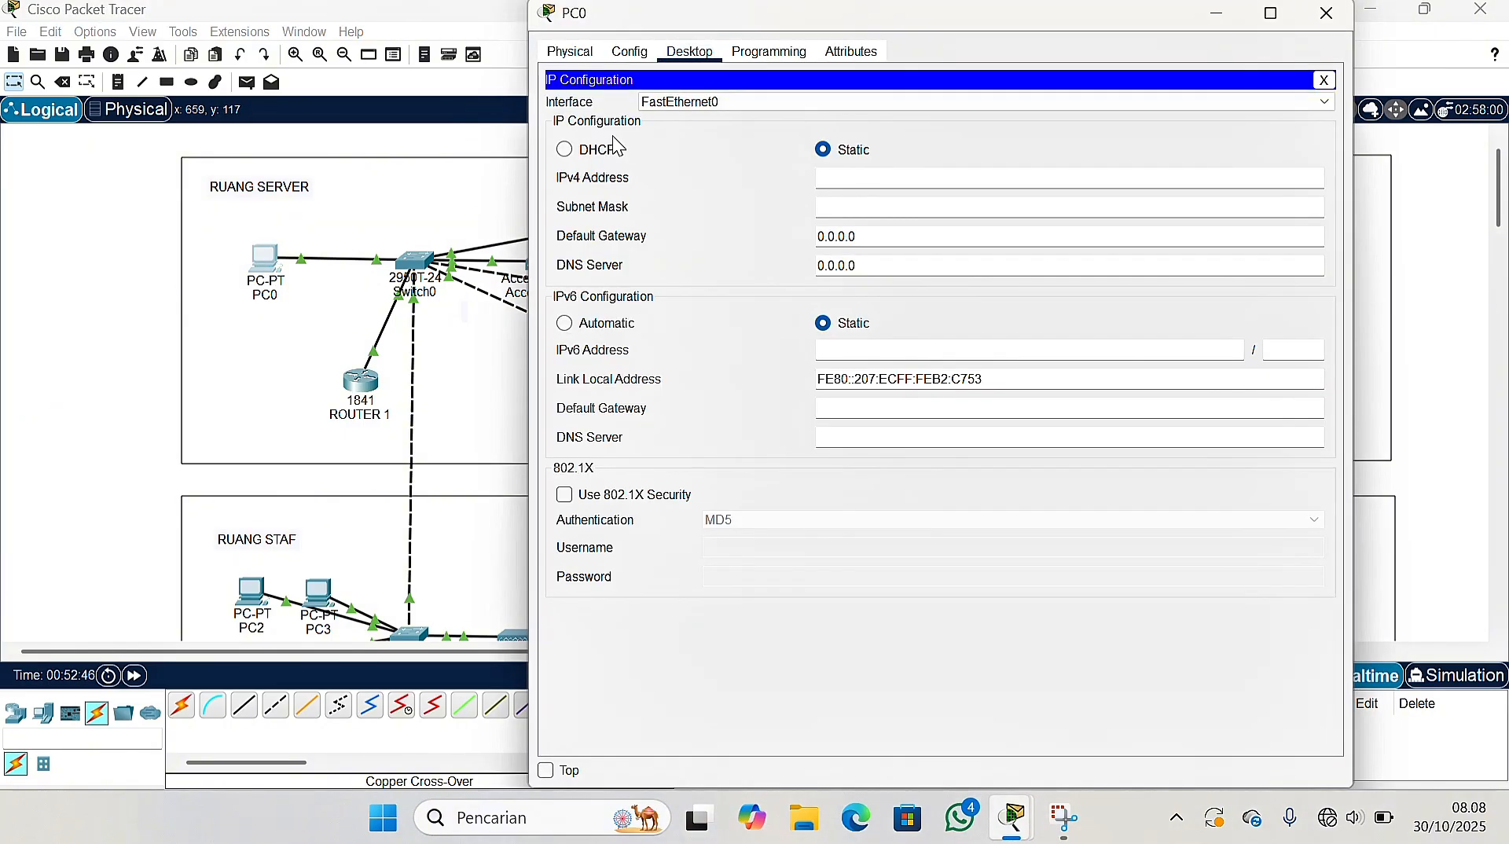
pyautogui.click(561, 149)
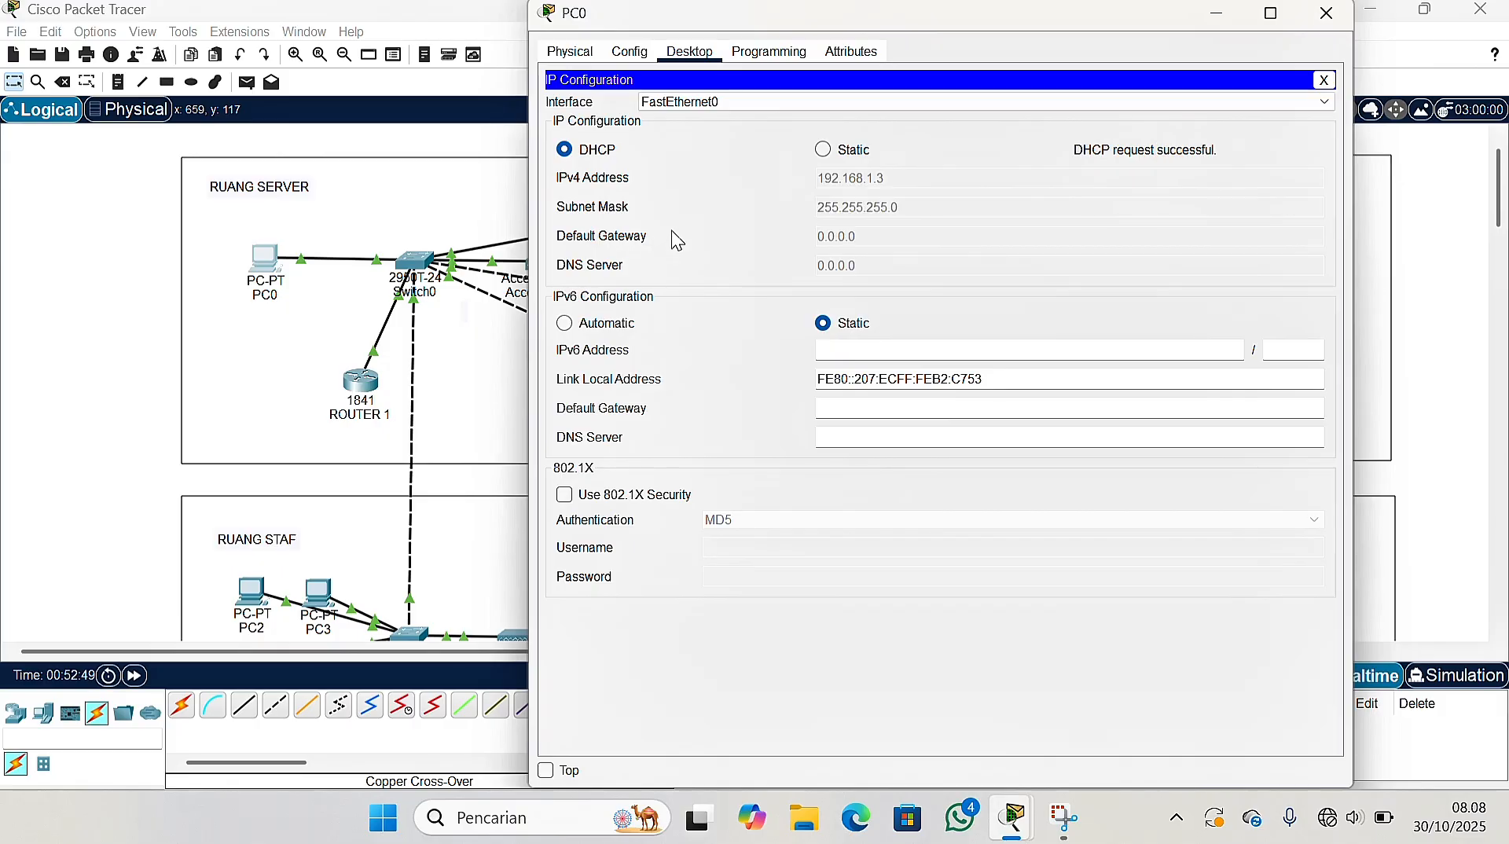
pyautogui.click(1325, 13)
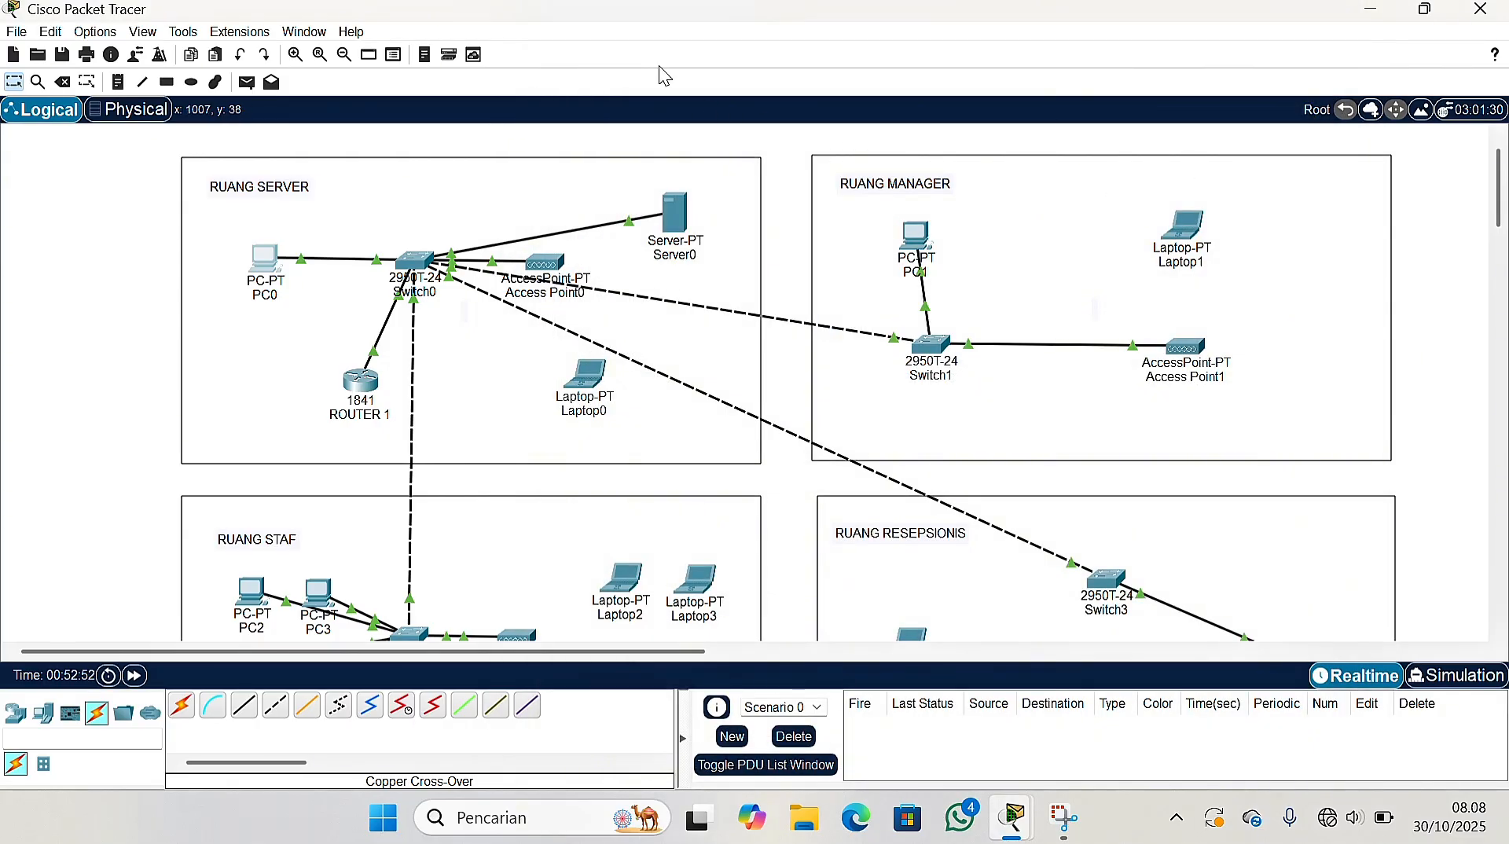
# Set the SSID of Access Point0's Port 1 to RUANG SERVER
pyautogui.click(548, 265)
pyautogui.moveTo(574, 14); pyautogui.dragTo(503, 46)
pyautogui.click(503, 84)
pyautogui.click(543, 87)
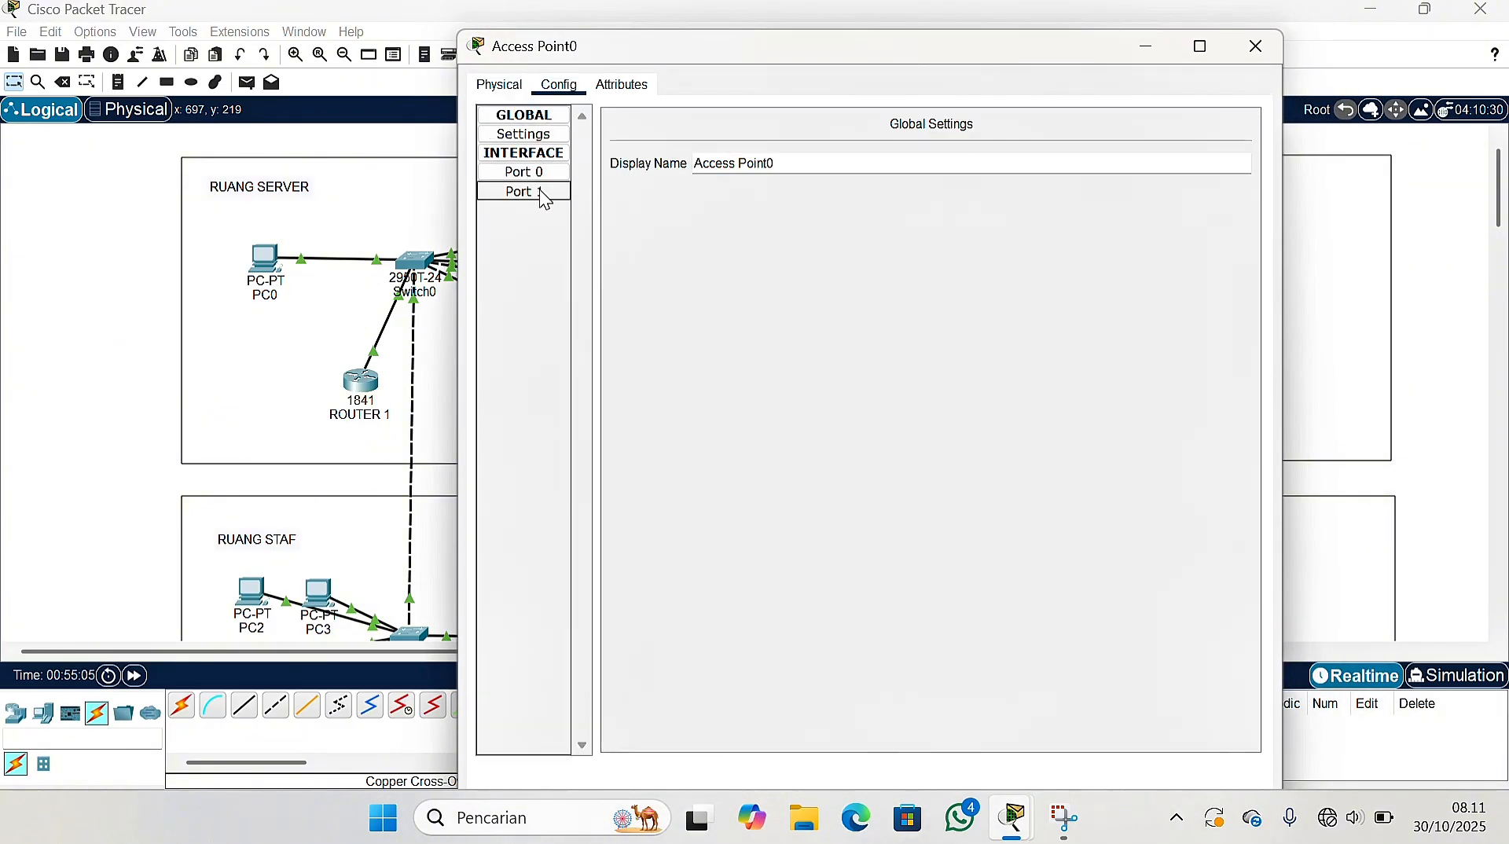
pyautogui.click(524, 191)
pyautogui.click(1059, 166)
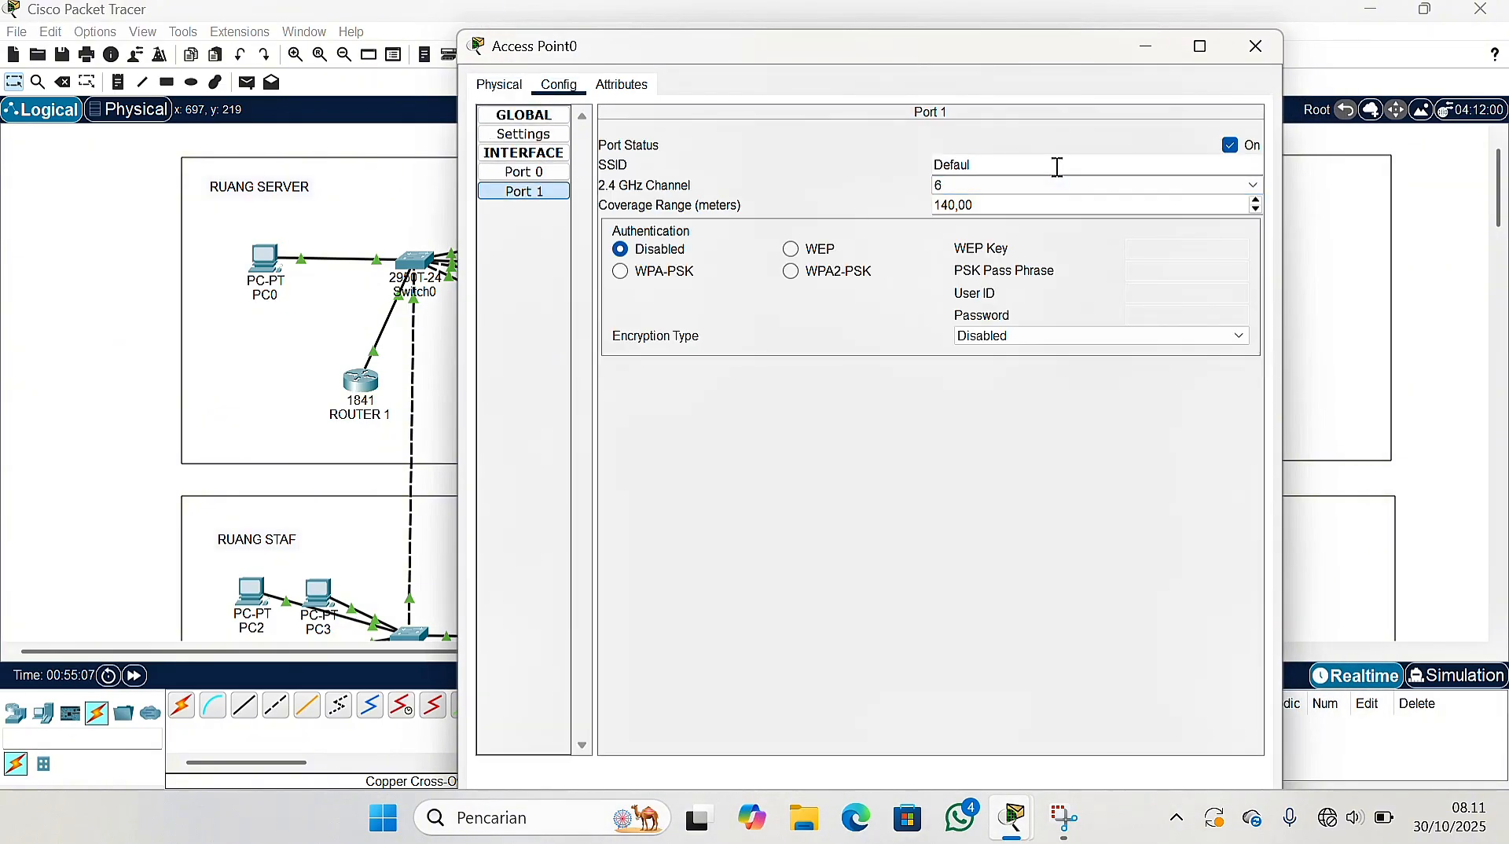
pyautogui.press('BackSpace')
pyautogui.press('BackSpace')
pyautogui.press('BackSpace')
pyautogui.press('BackSpace')
pyautogui.press('BackSpace')
pyautogui.press('BackSpace')
pyautogui.write('RUQNG')
pyautogui.press('BackSpace')
pyautogui.press('BackSpace')
pyautogui.press('BackSpace')
pyautogui.write('AB')
pyautogui.press('BackSpace')
pyautogui.write('NG SERVER')
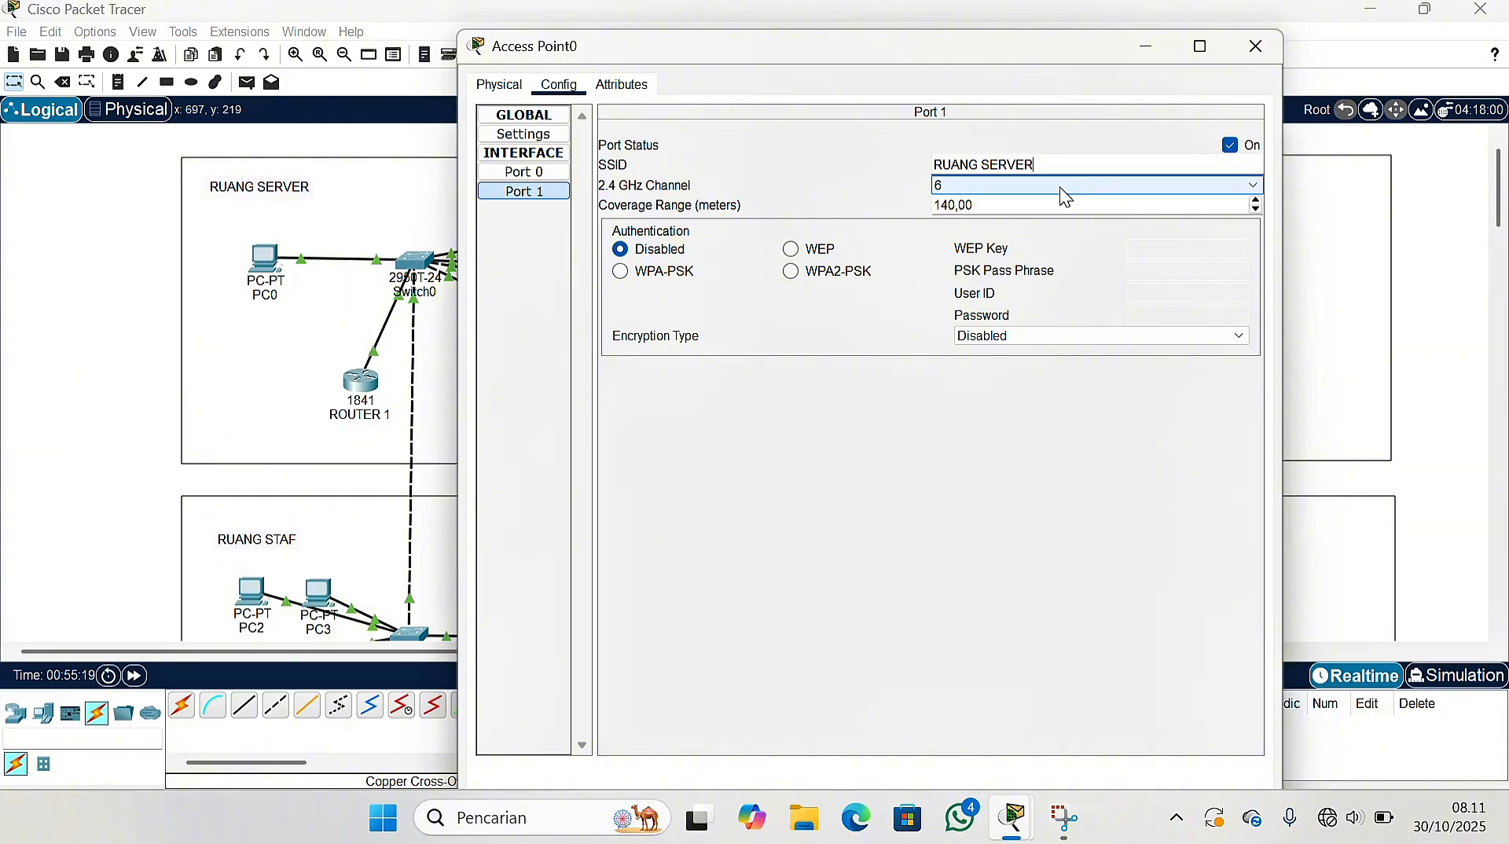
# Secure Access Point0's Port 1 with WPA2-PSK authentication, enter the PSK pass phrase and close the window
pyautogui.click(809, 269)
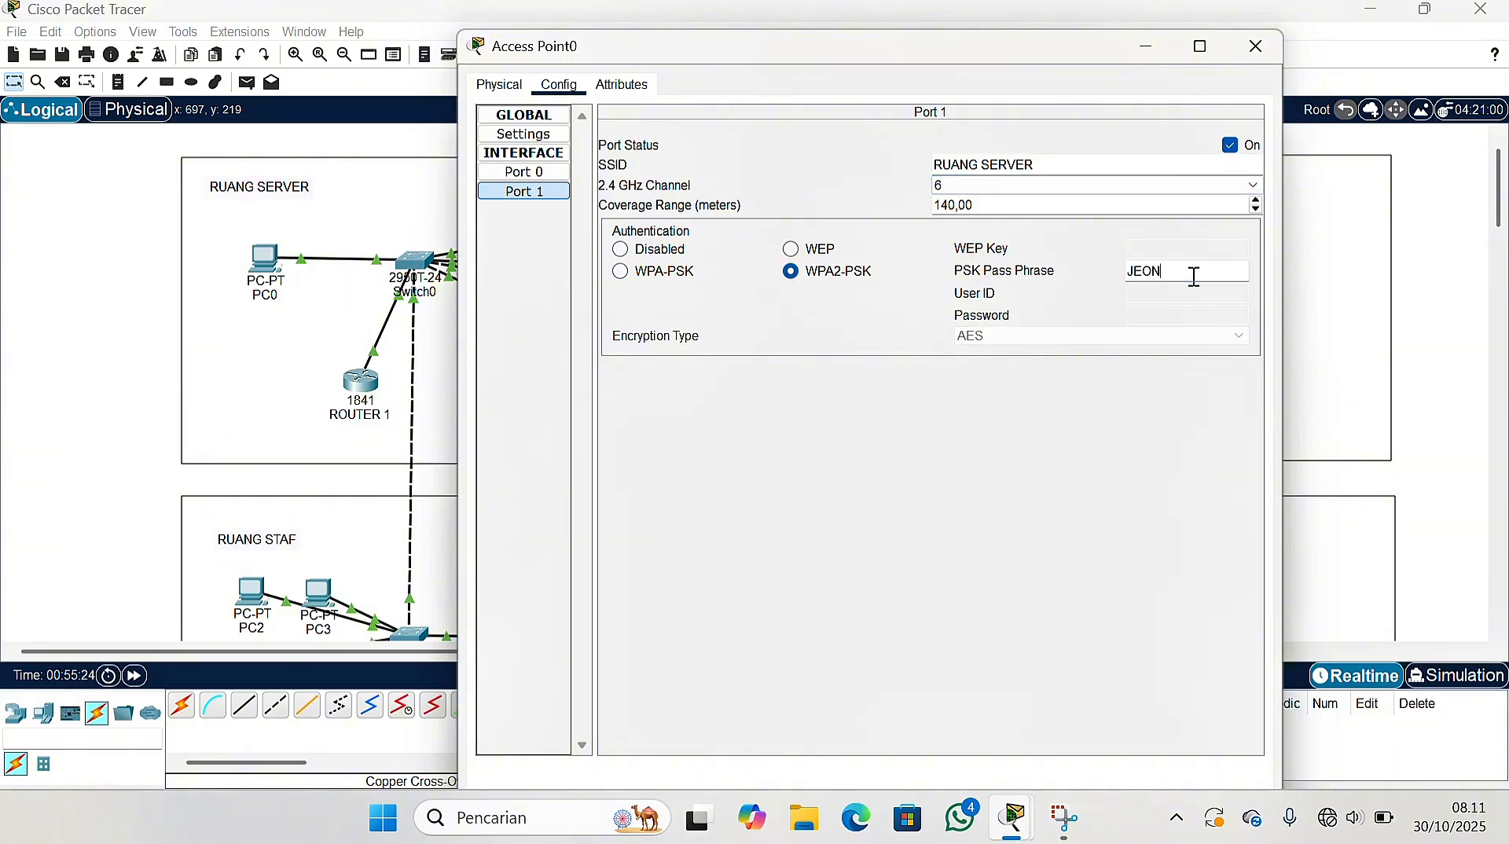
pyautogui.click(1194, 276)
pyautogui.write('JEONGJAEHYUN')
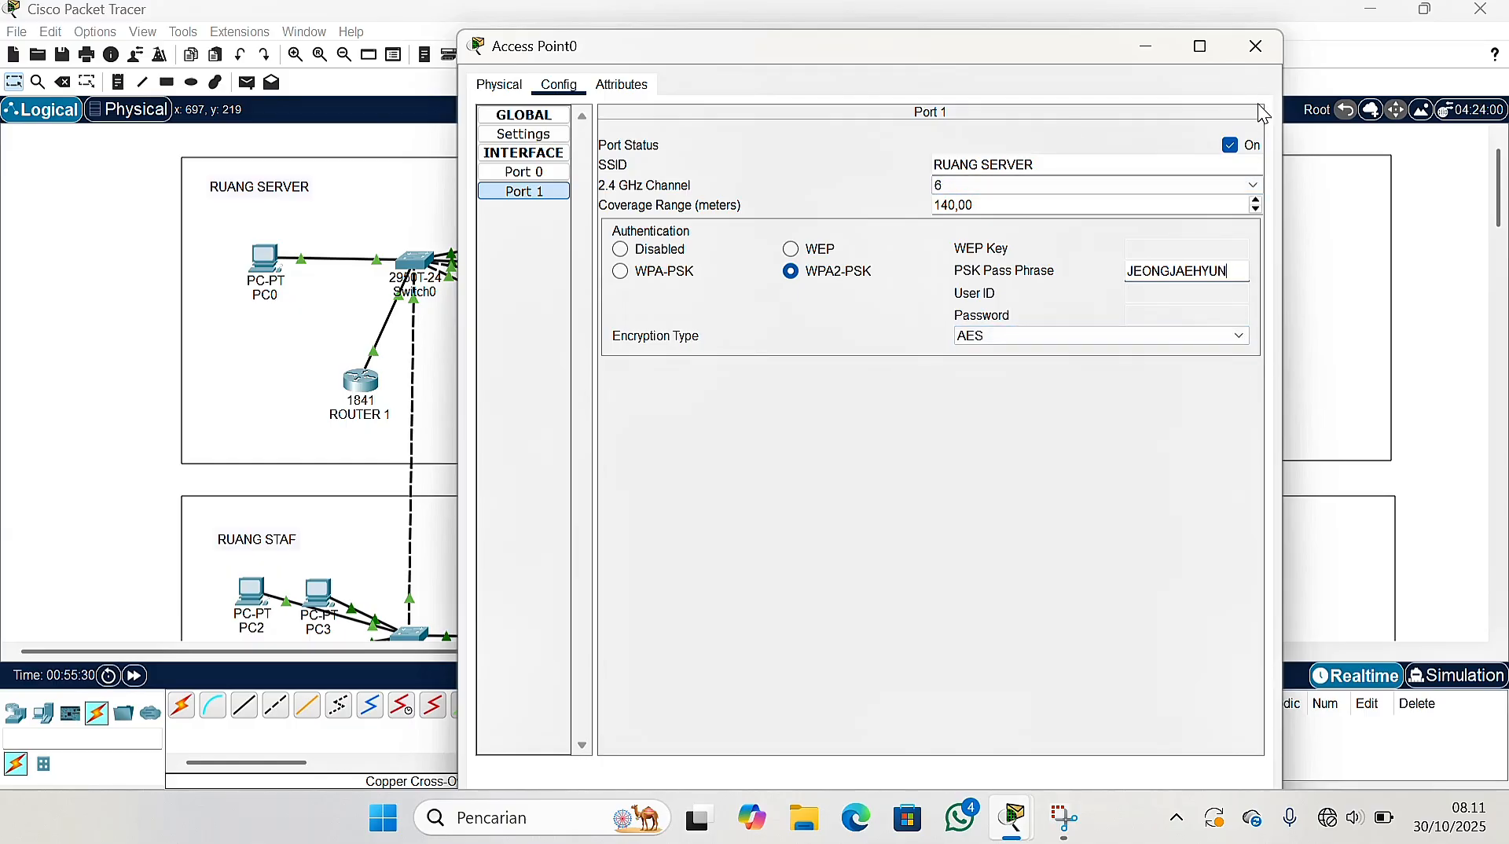
pyautogui.click(1255, 46)
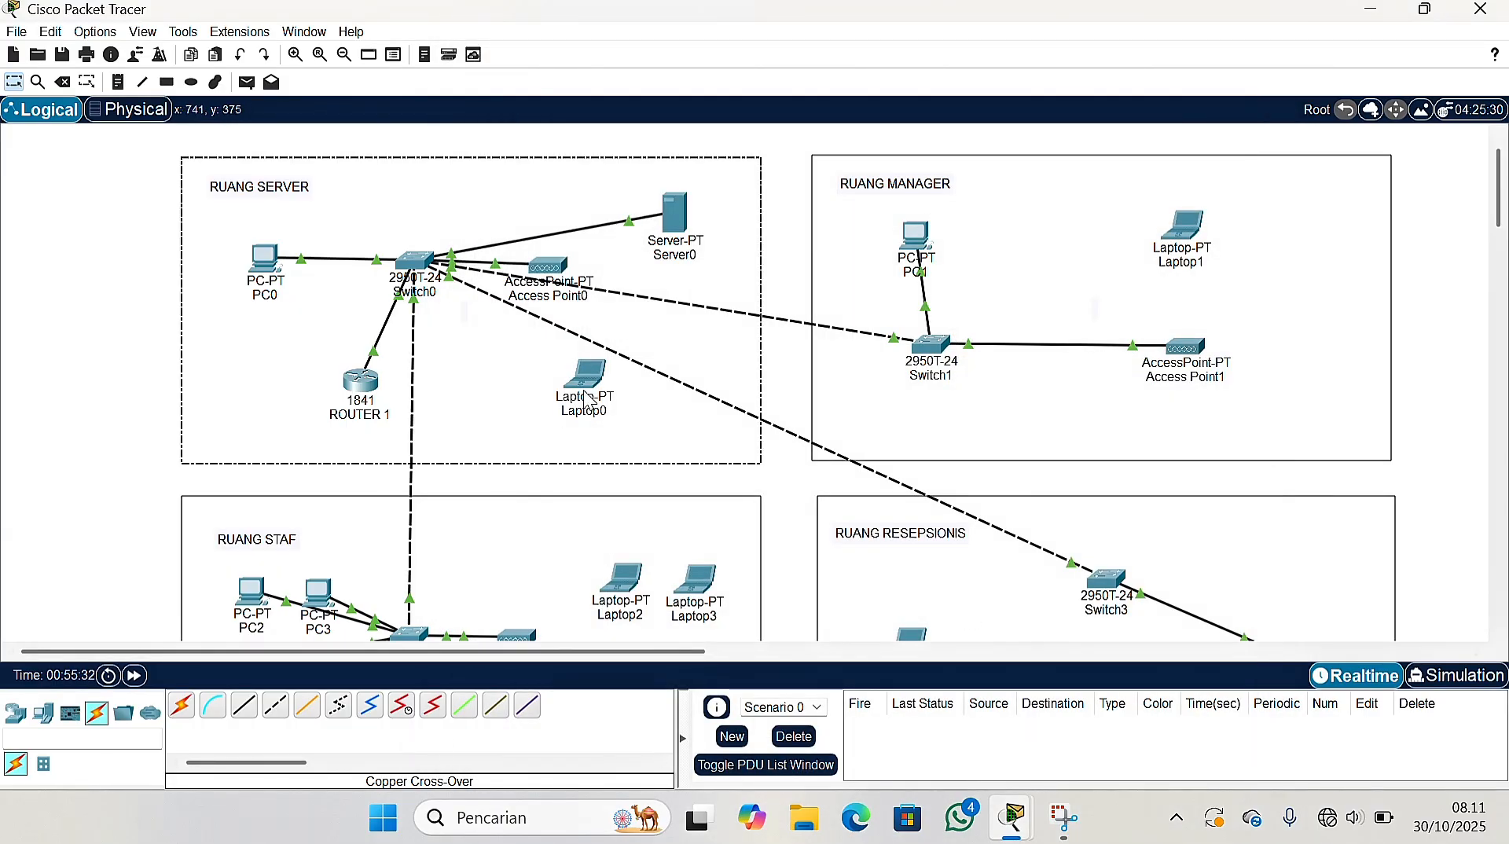
# Set Access Point0's display name to RUANG SERVER and close its window
pyautogui.click(548, 265)
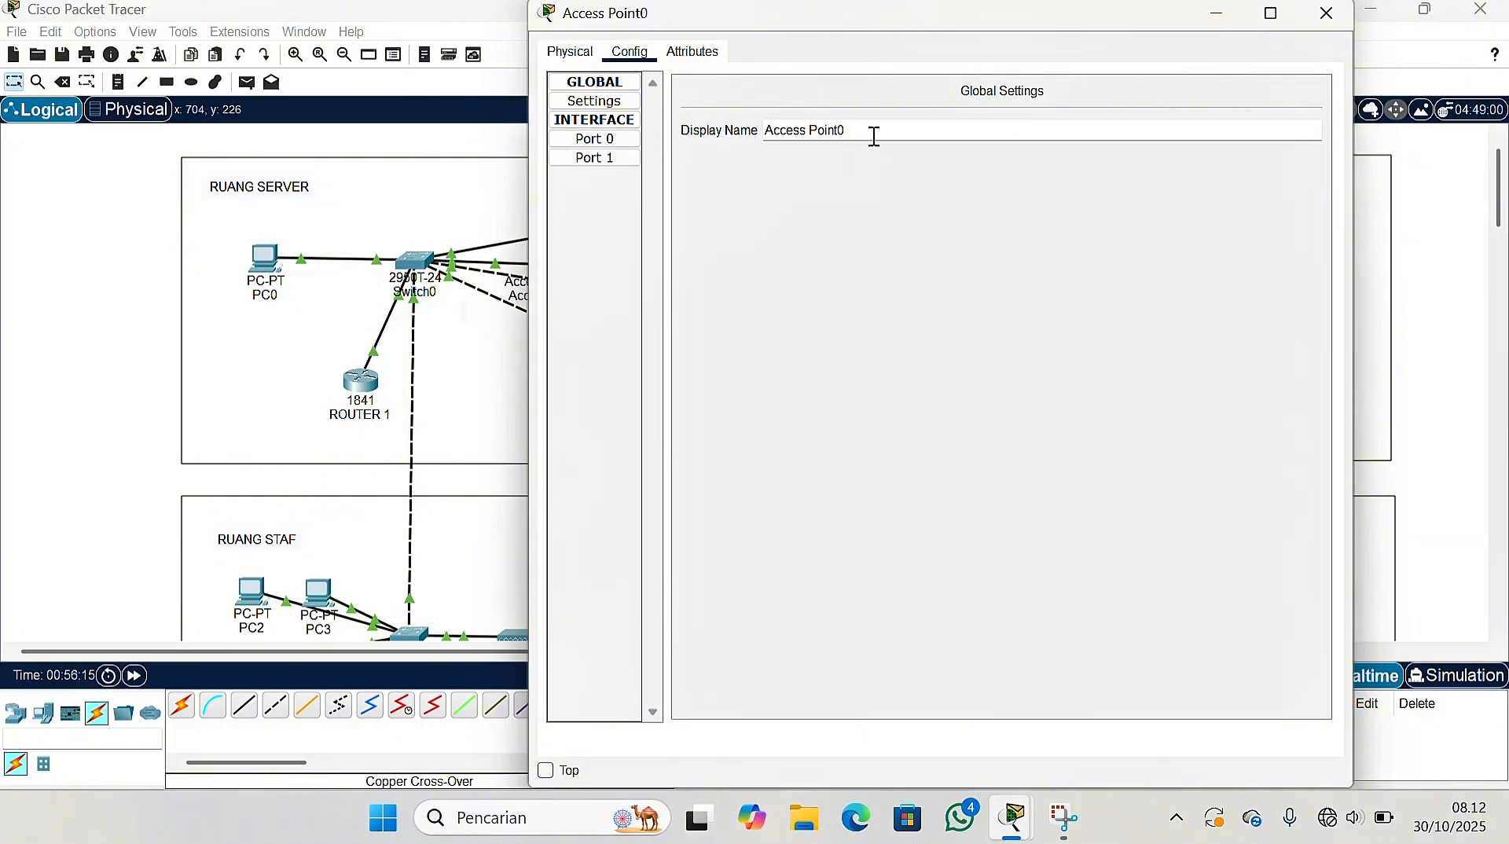
pyautogui.press('BackSpace')
pyautogui.press('BackSpace')
pyautogui.press('BackSpace')
pyautogui.press('BackSpace')
pyautogui.press('BackSpace')
pyautogui.press('BackSpace')
pyautogui.press('BackSpace')
pyautogui.press('BackSpace')
pyautogui.press('BackSpace')
pyautogui.press('BackSpace')
pyautogui.press('BackSpace')
pyautogui.press('BackSpace')
pyautogui.write('RUANG ')
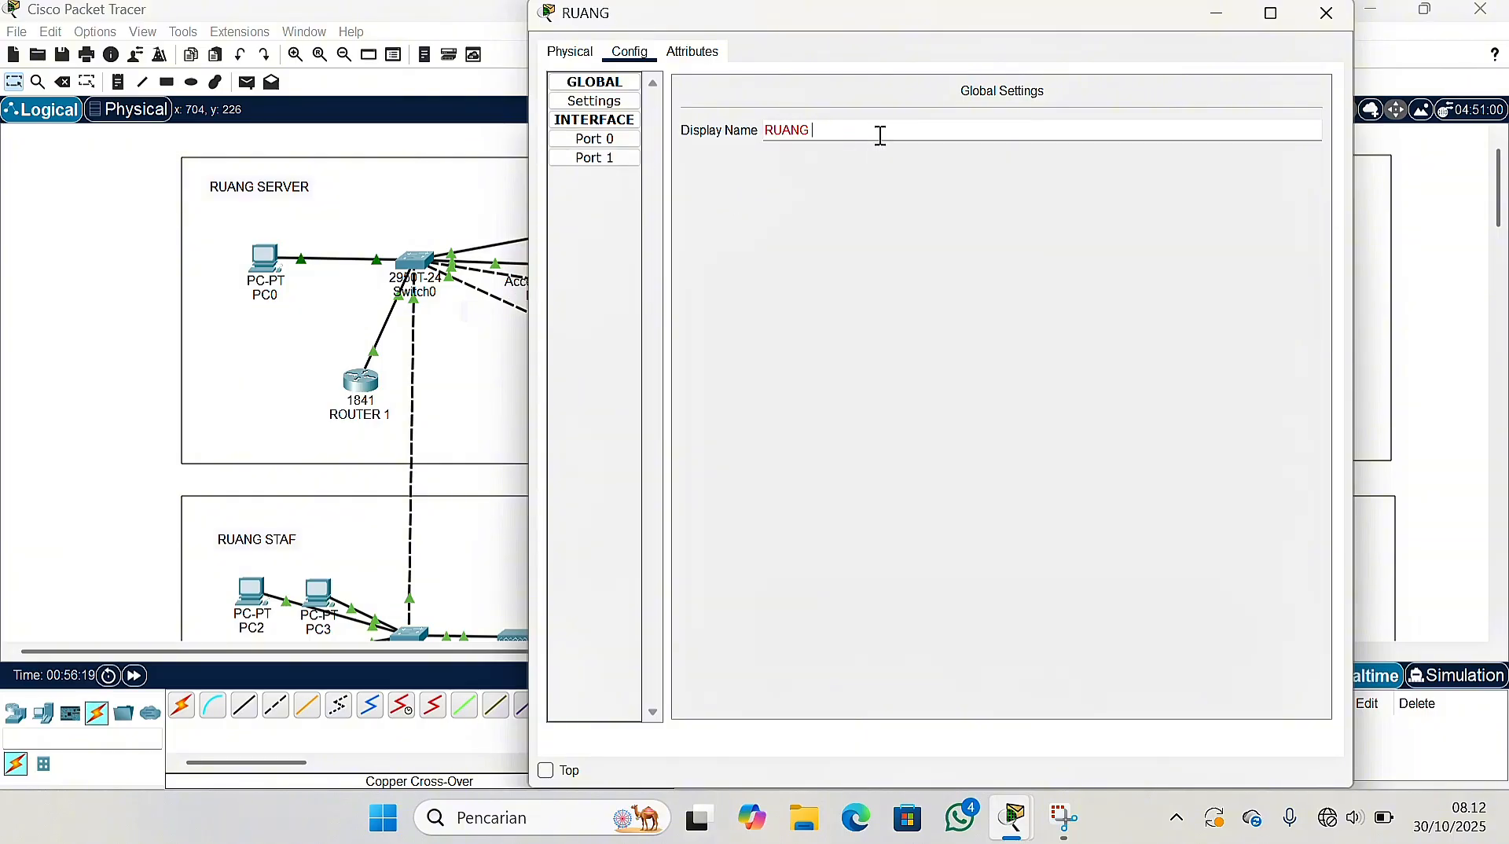
pyautogui.write('SERVER')
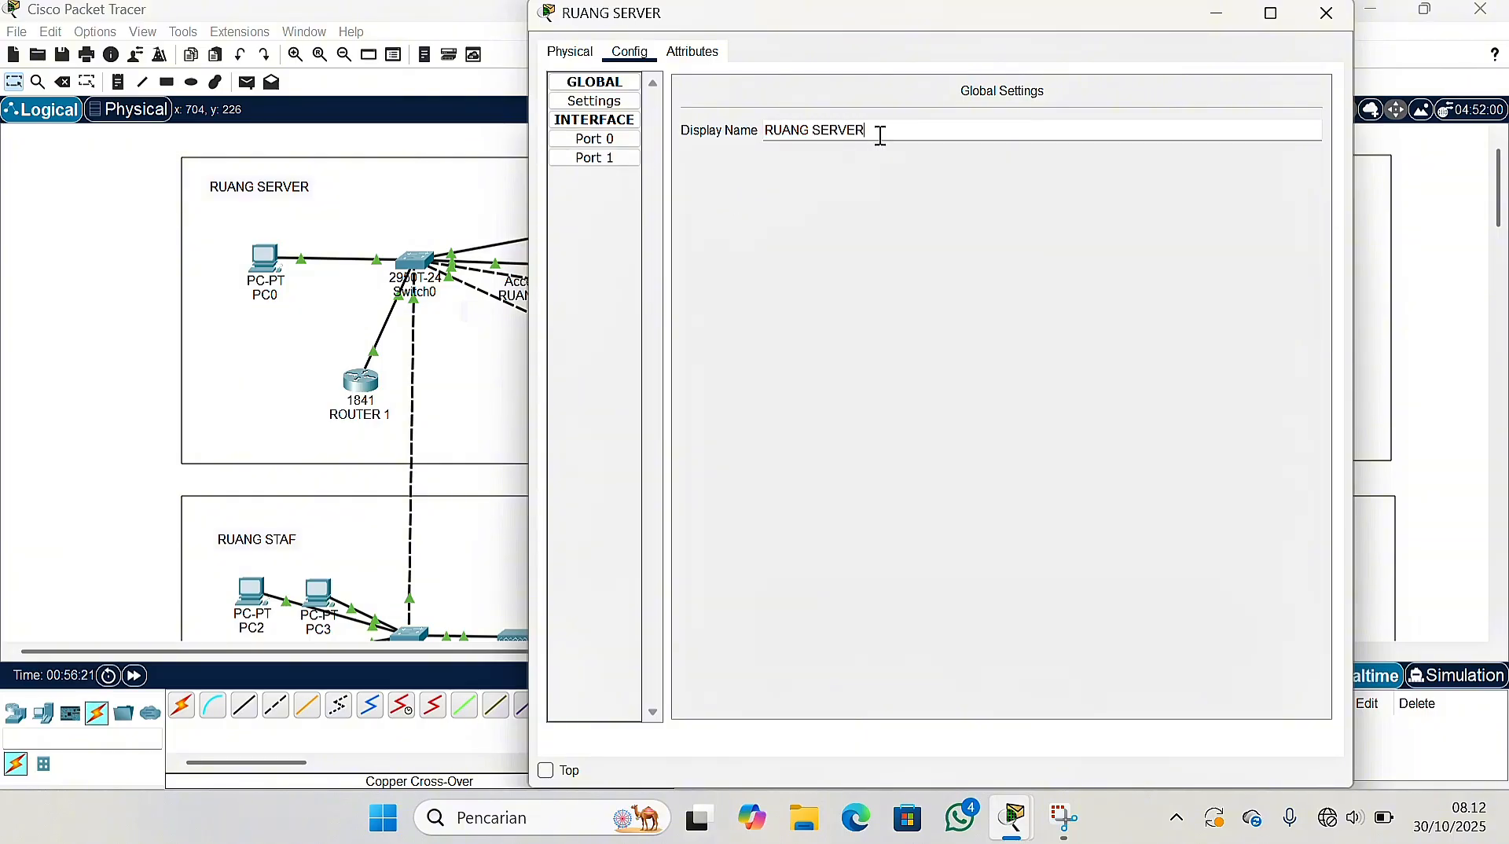
pyautogui.click(1327, 13)
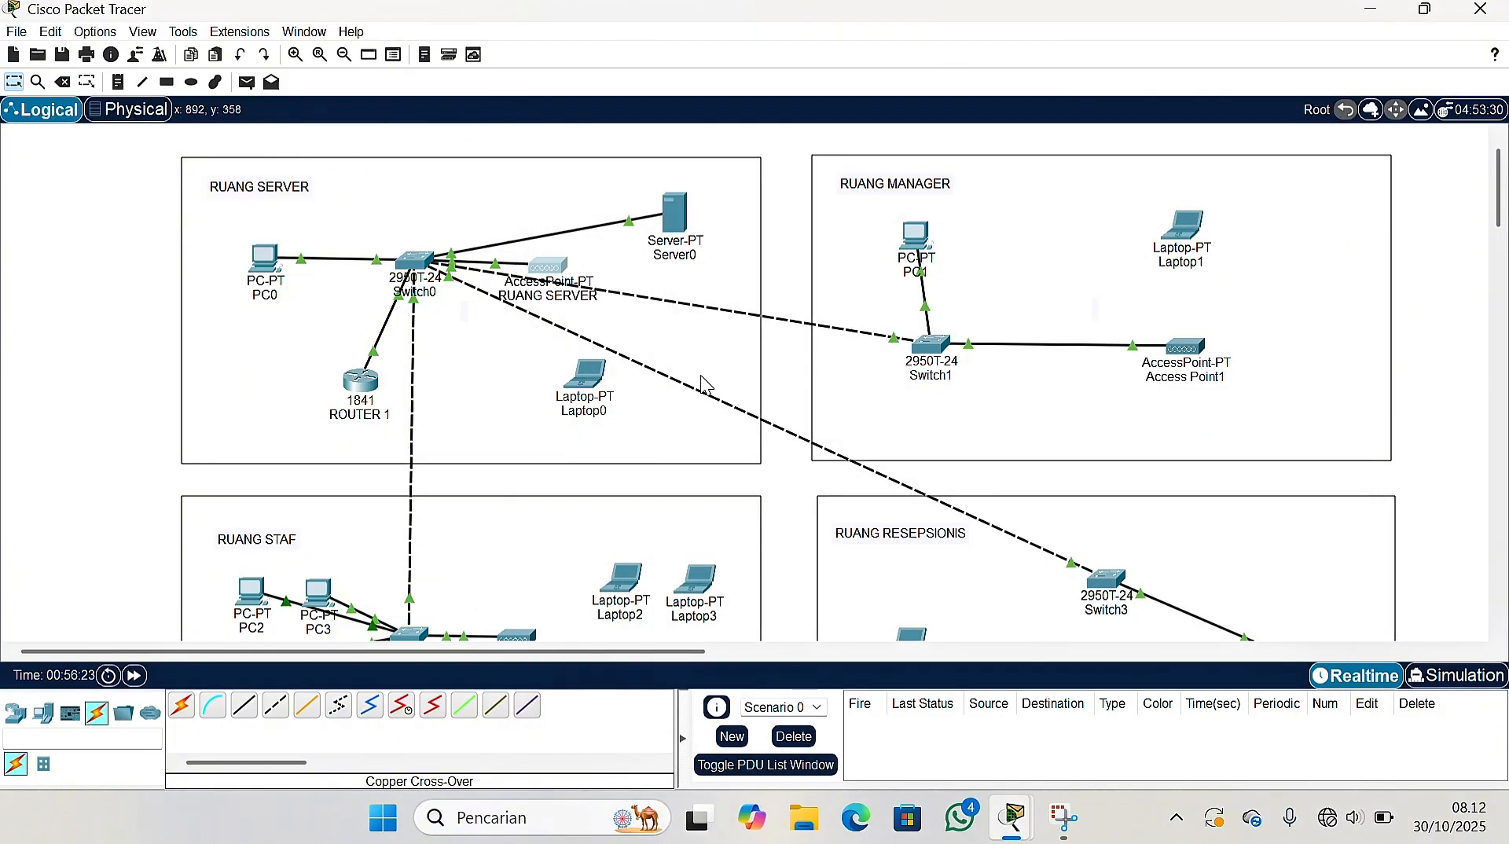
# Replace Laptop0's wired network module with the WPC300N wireless module and power the laptop on
pyautogui.click(591, 375)
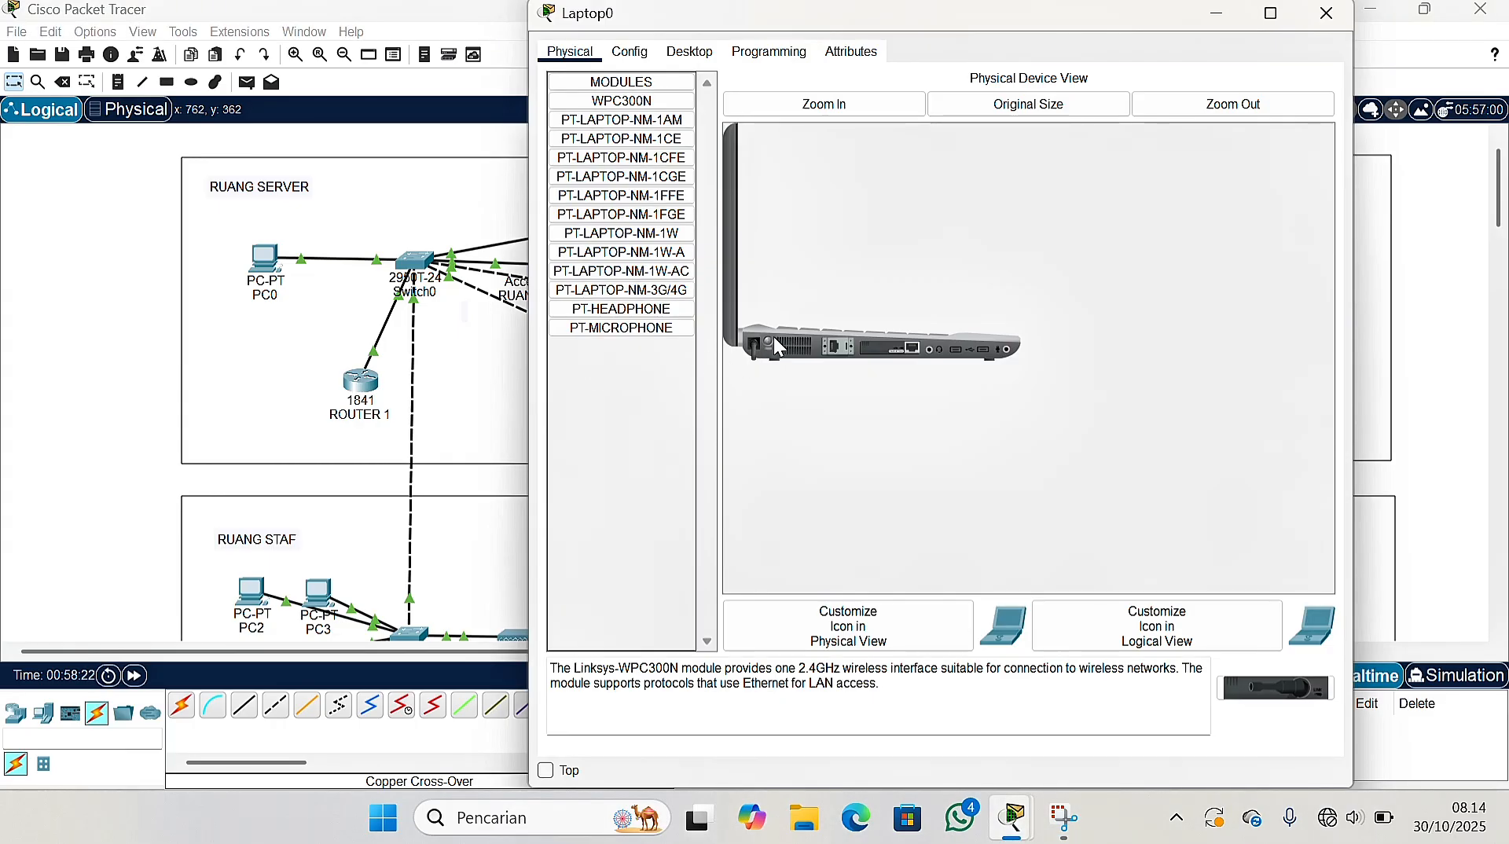
pyautogui.moveTo(883, 349); pyautogui.dragTo(630, 459)
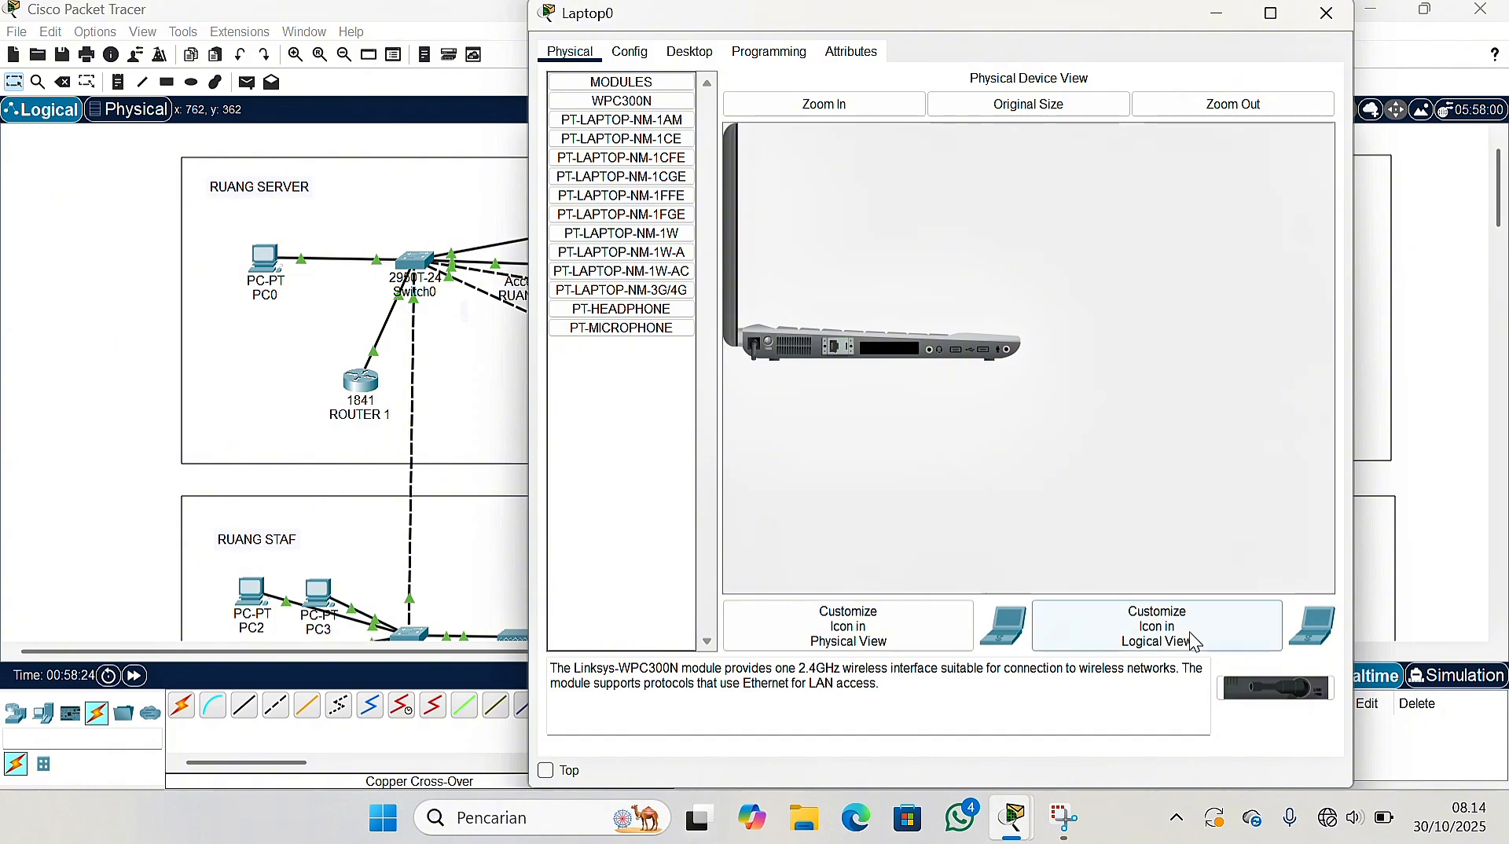
pyautogui.moveTo(1265, 687); pyautogui.dragTo(885, 352)
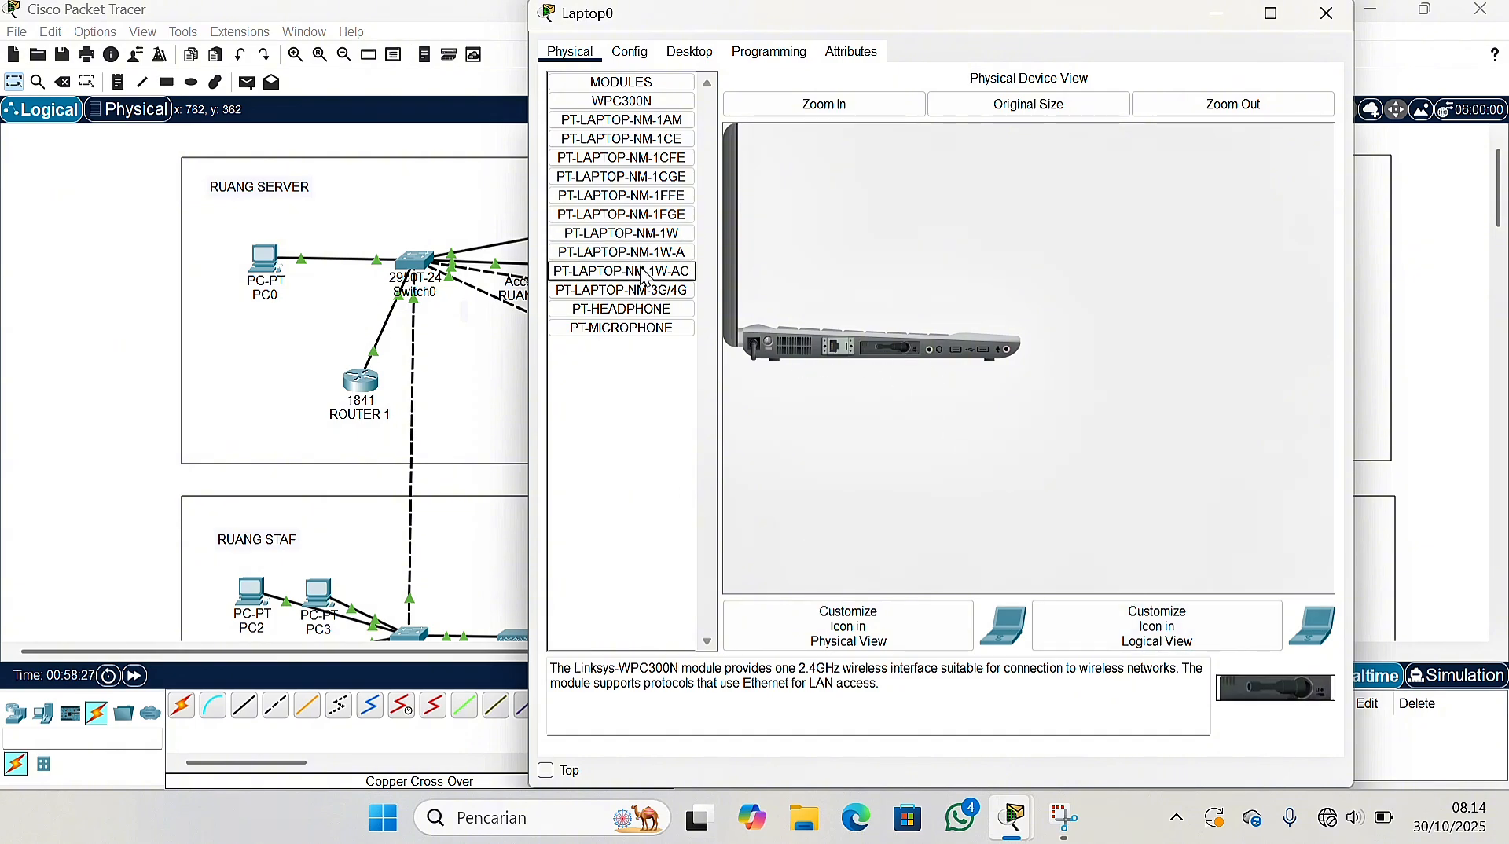
pyautogui.moveTo(605, 13); pyautogui.dragTo(533, 32)
pyautogui.click(695, 361)
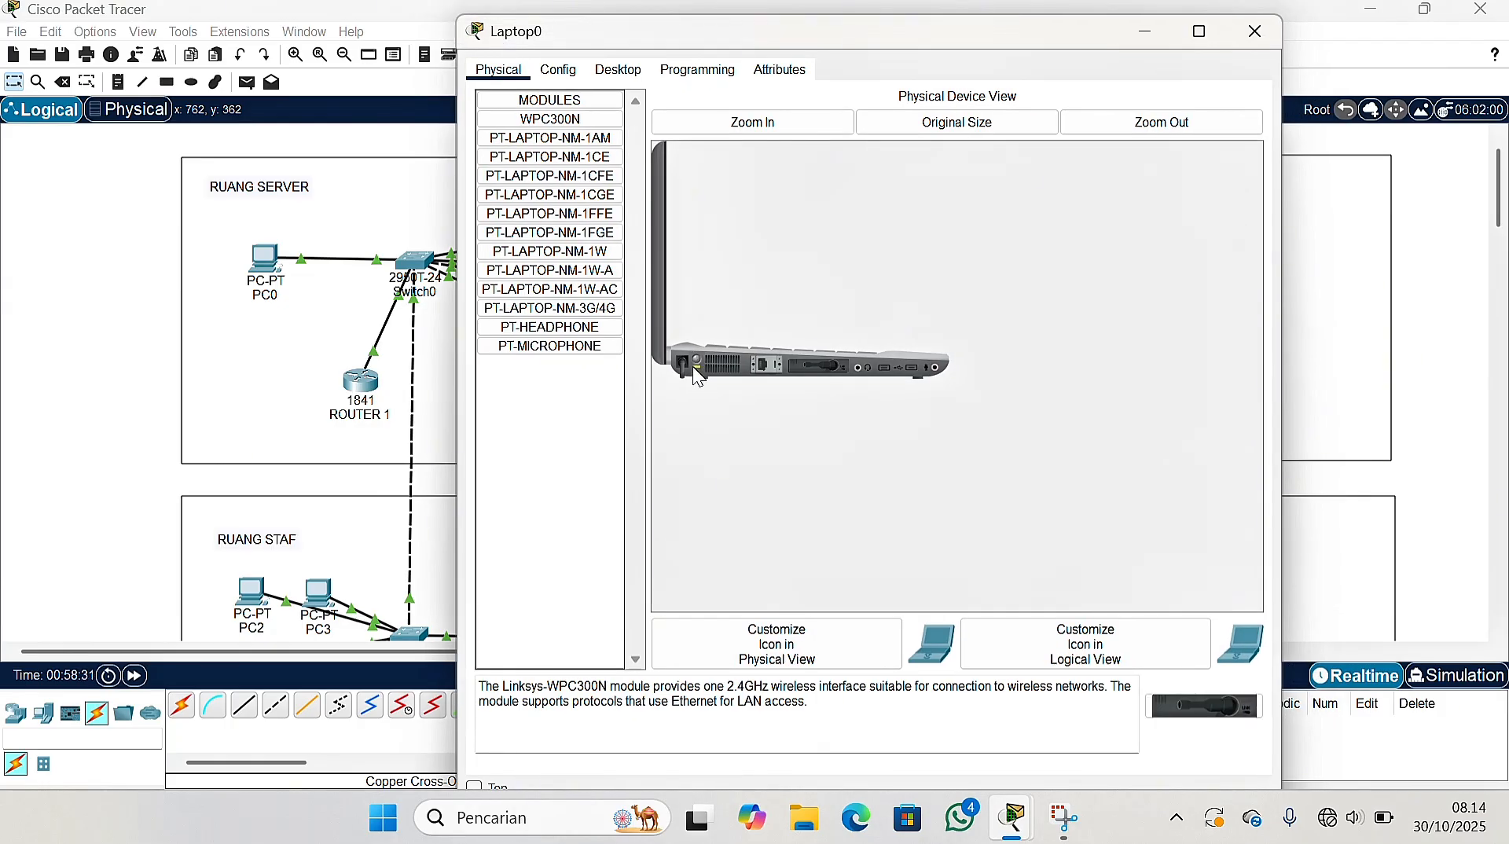
# Connect Laptop0 to the RUANG SERVER wireless network using its WPA2-Personal pre-shared key and close the laptop's window
pyautogui.click(602, 74)
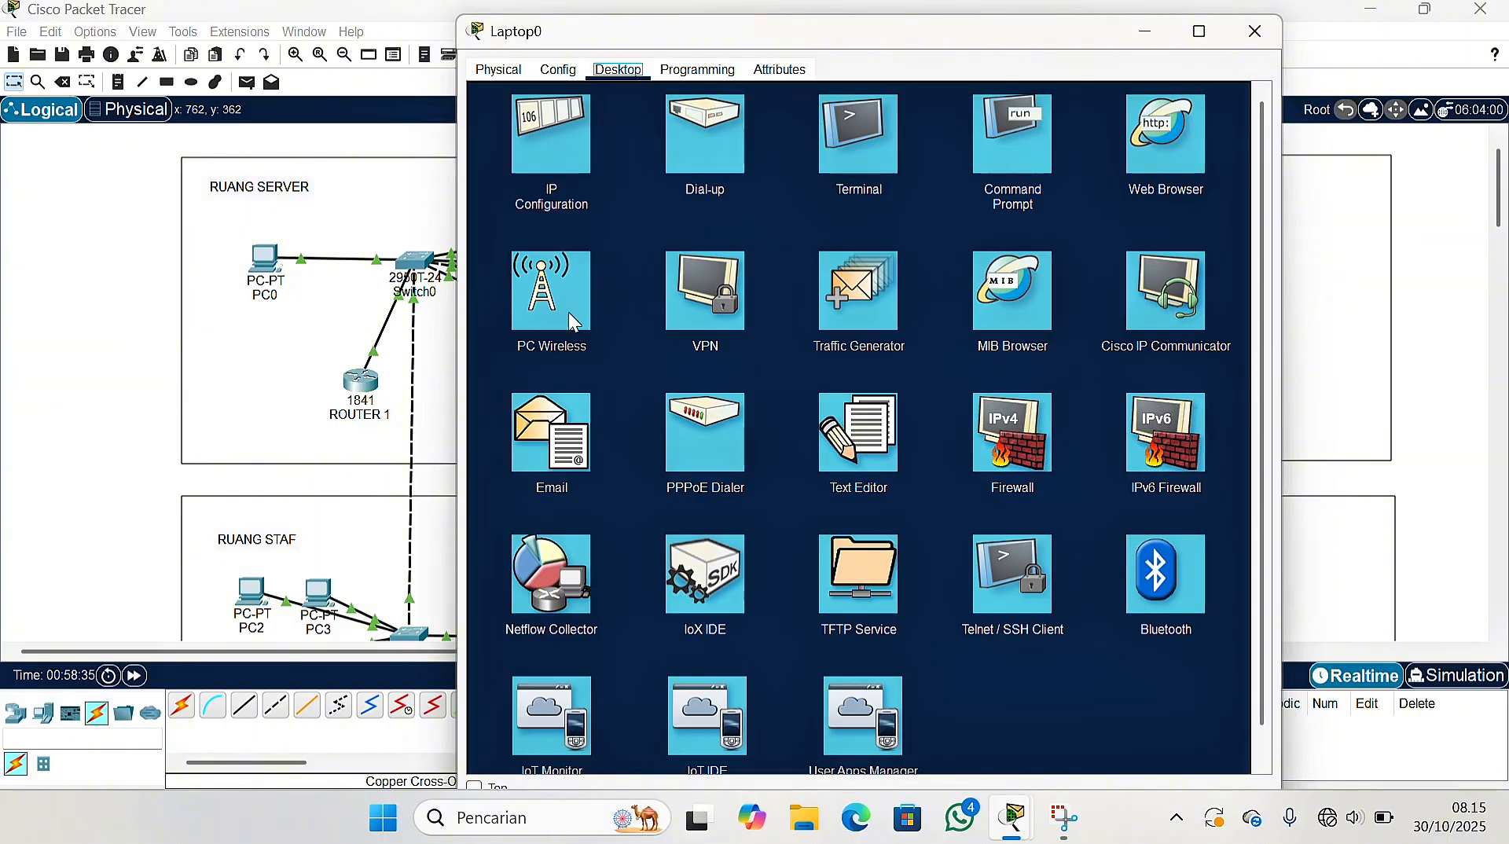
pyautogui.click(569, 318)
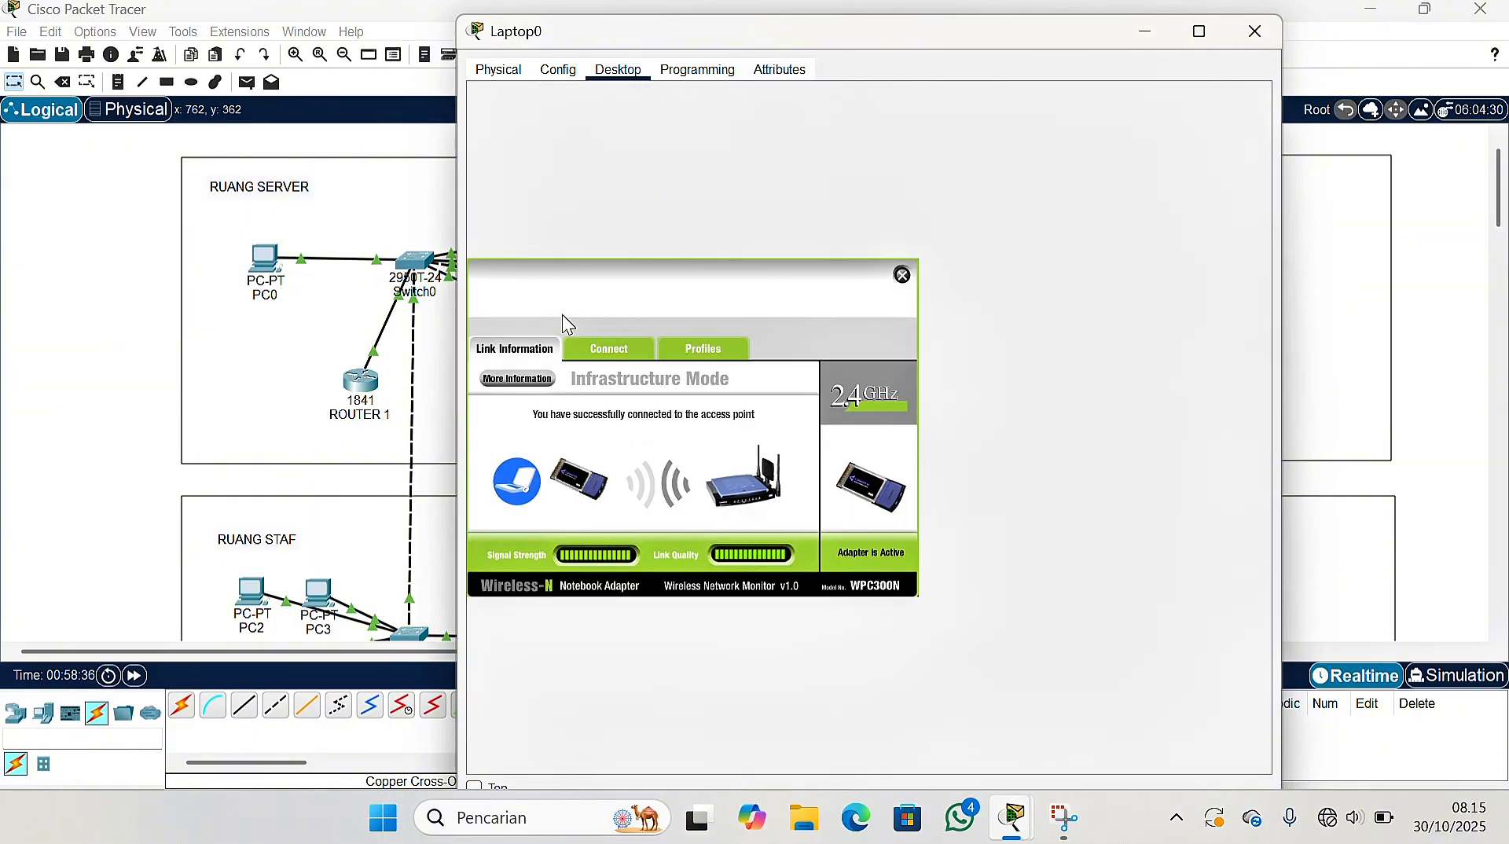
pyautogui.click(612, 351)
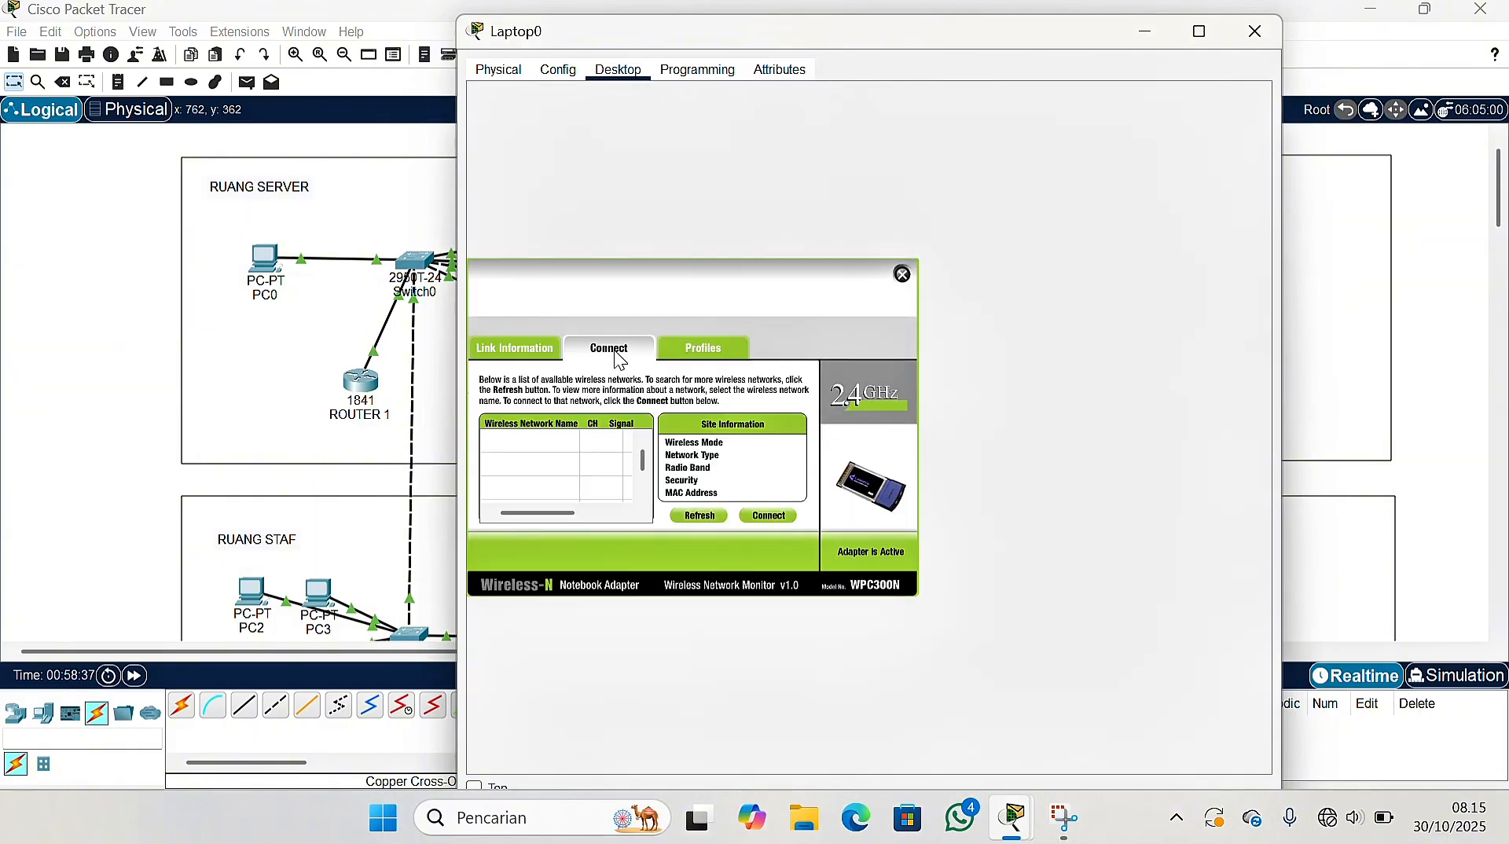
pyautogui.click(697, 520)
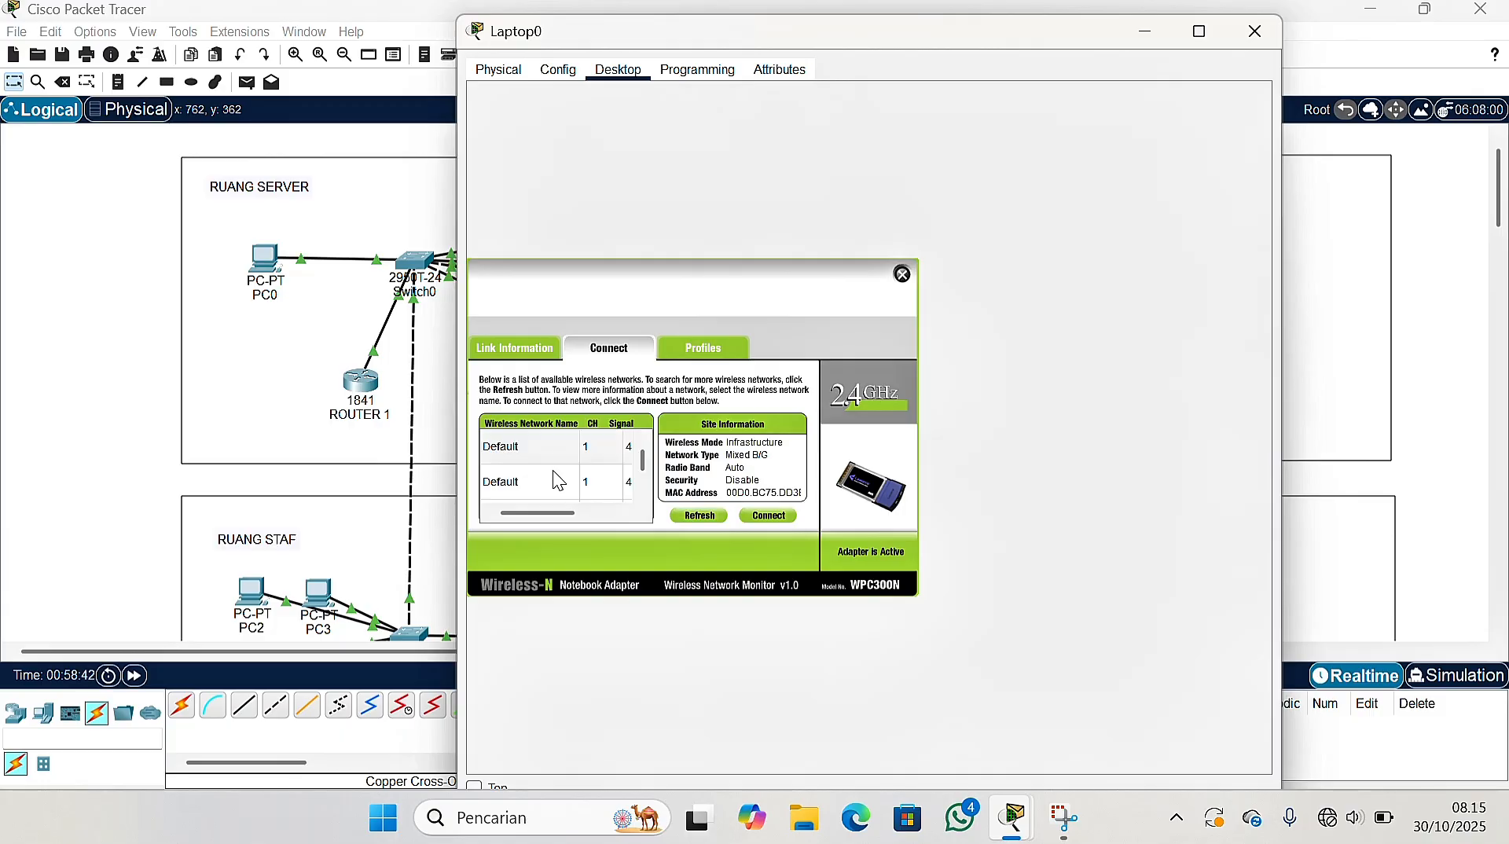
pyautogui.click(566, 451)
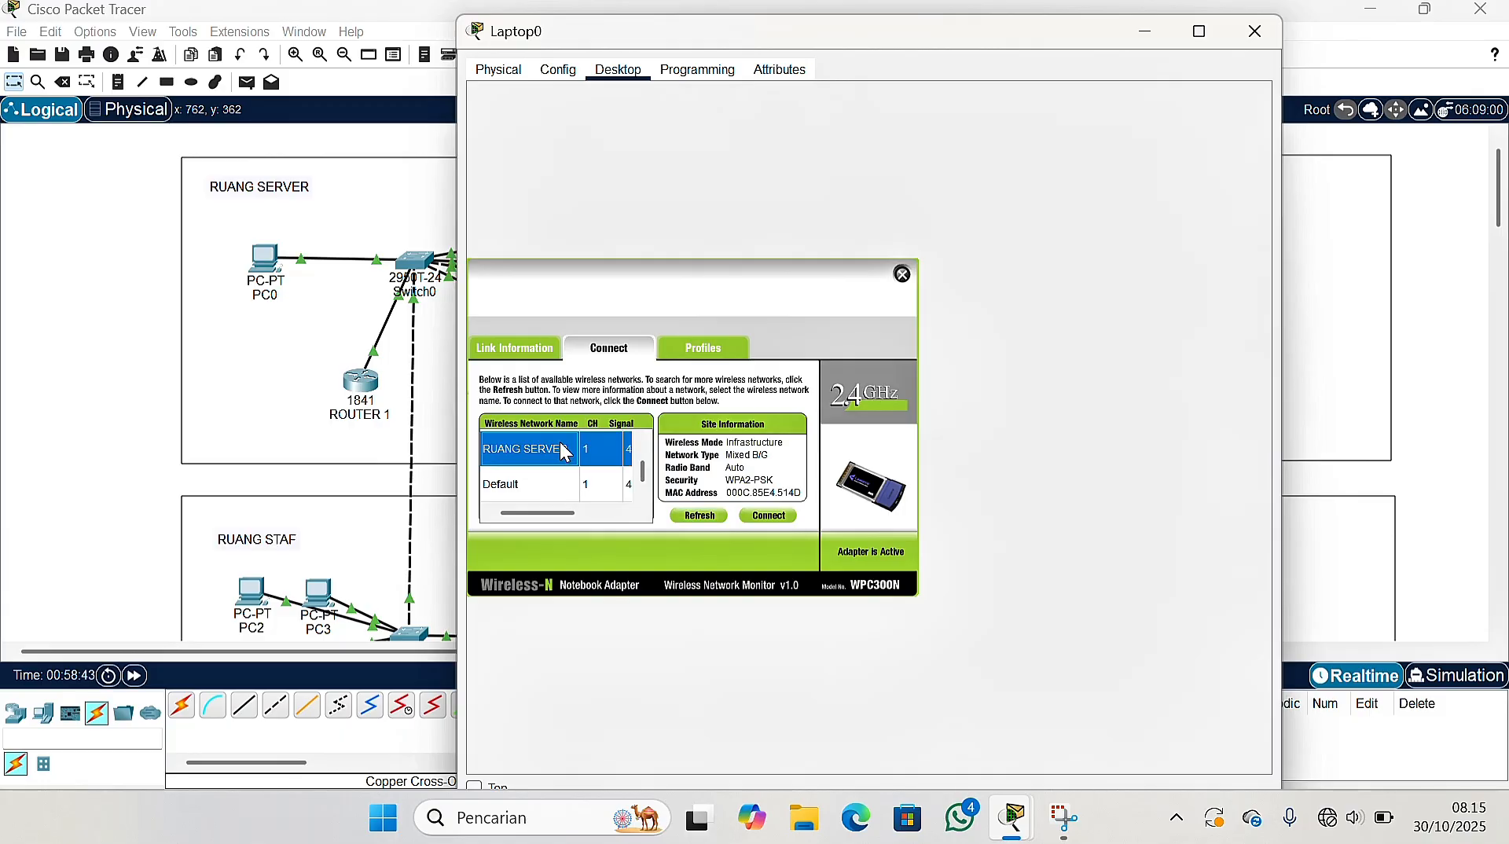
pyautogui.click(766, 517)
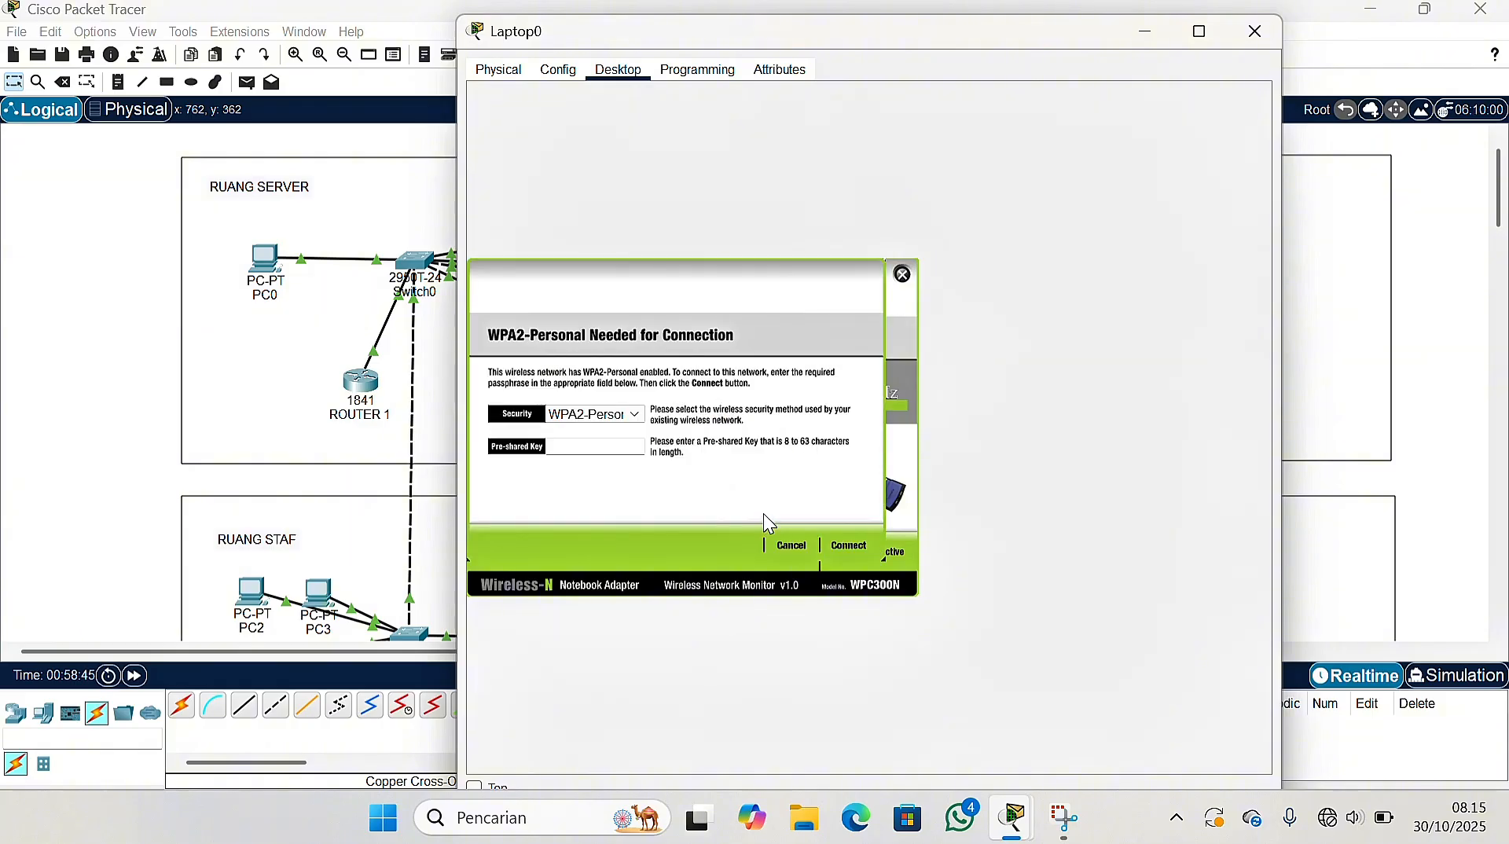
pyautogui.write('J')
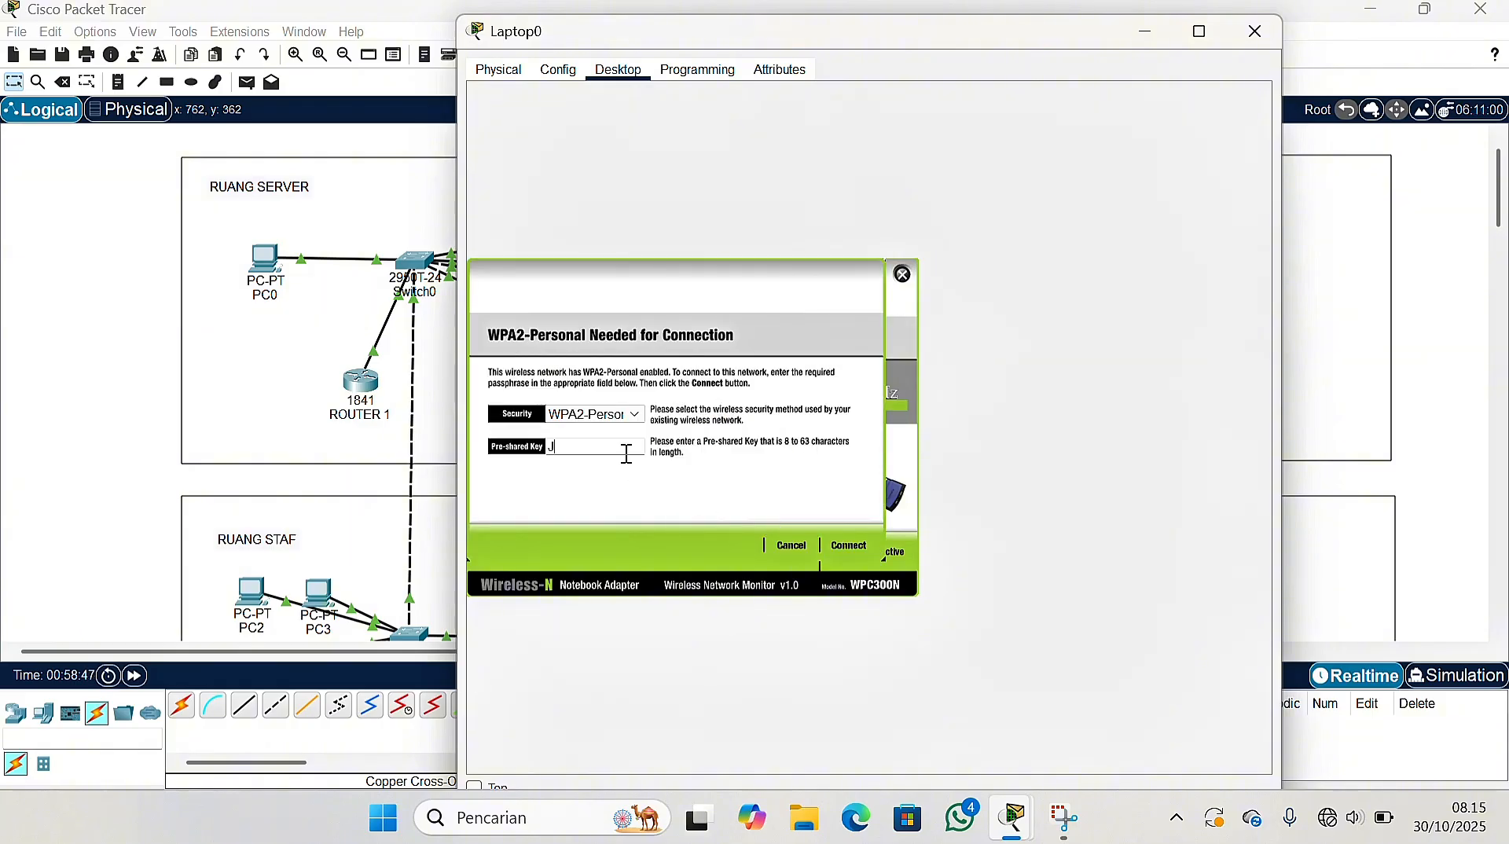
pyautogui.write('EONGJA')
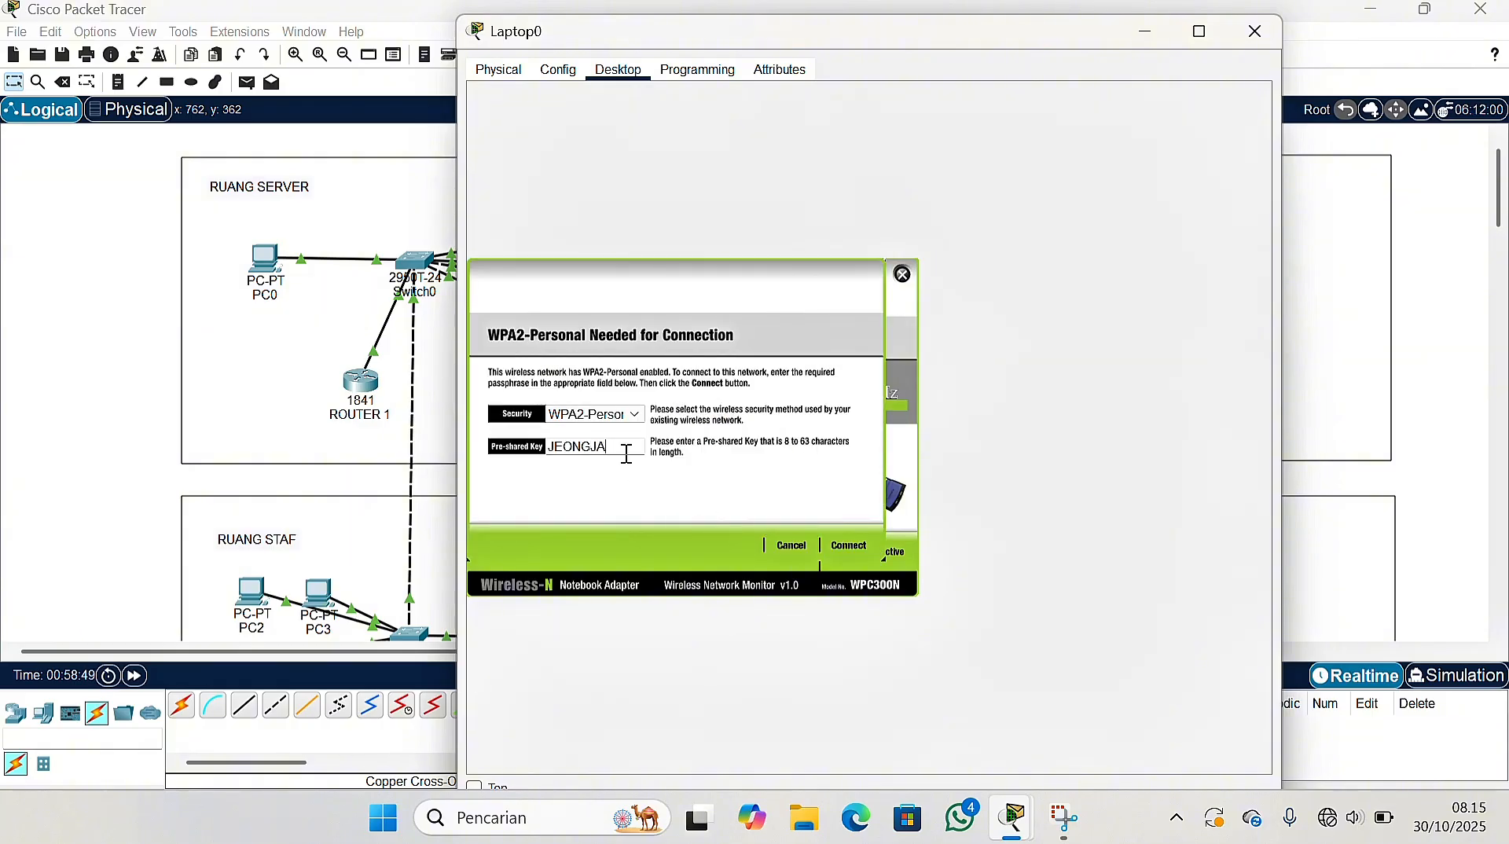
pyautogui.write('EHYUN')
pyautogui.click(854, 545)
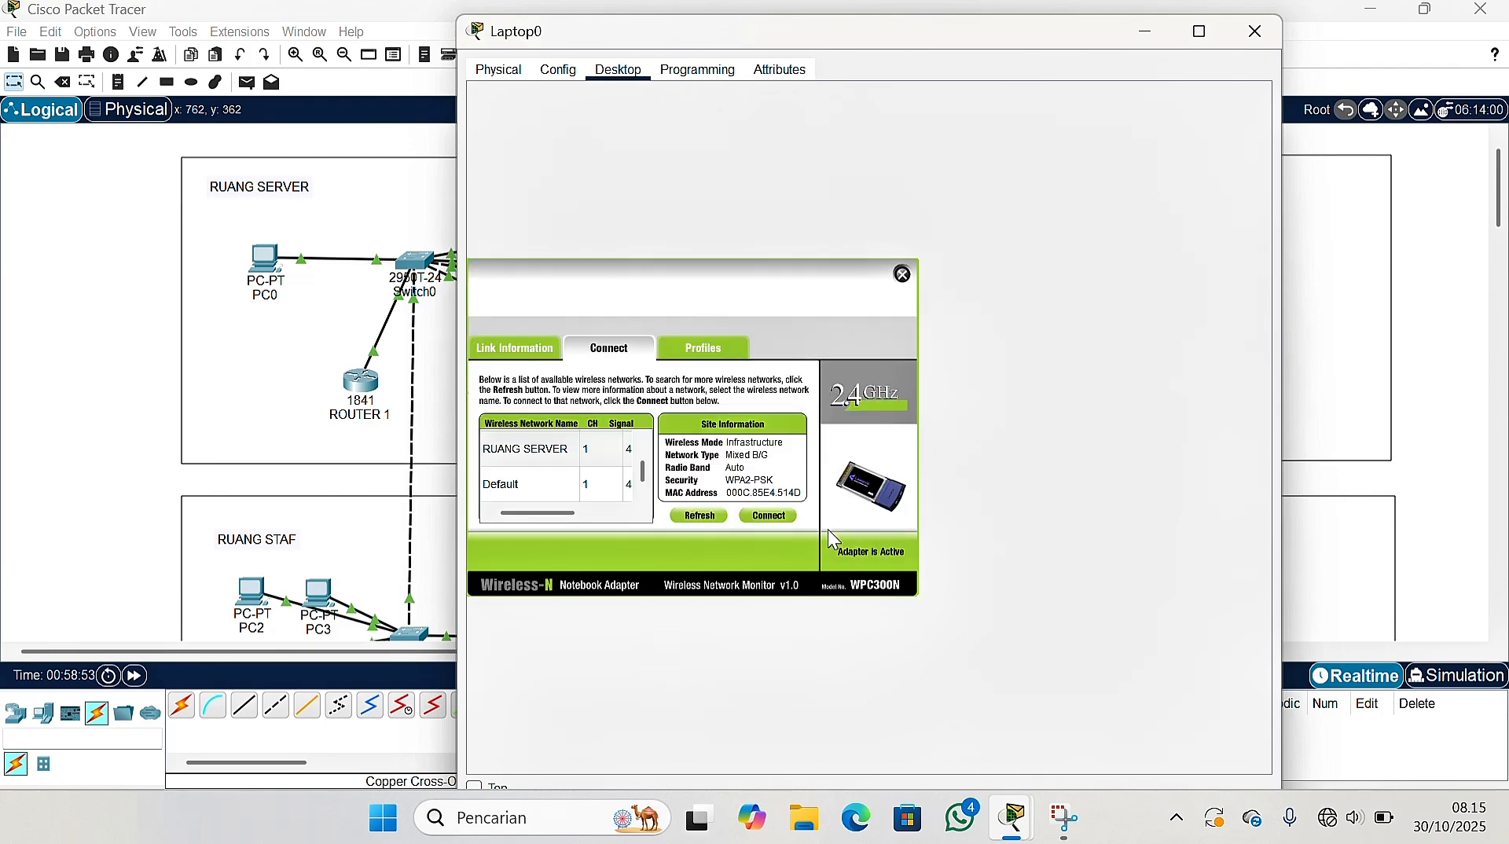
pyautogui.click(1256, 32)
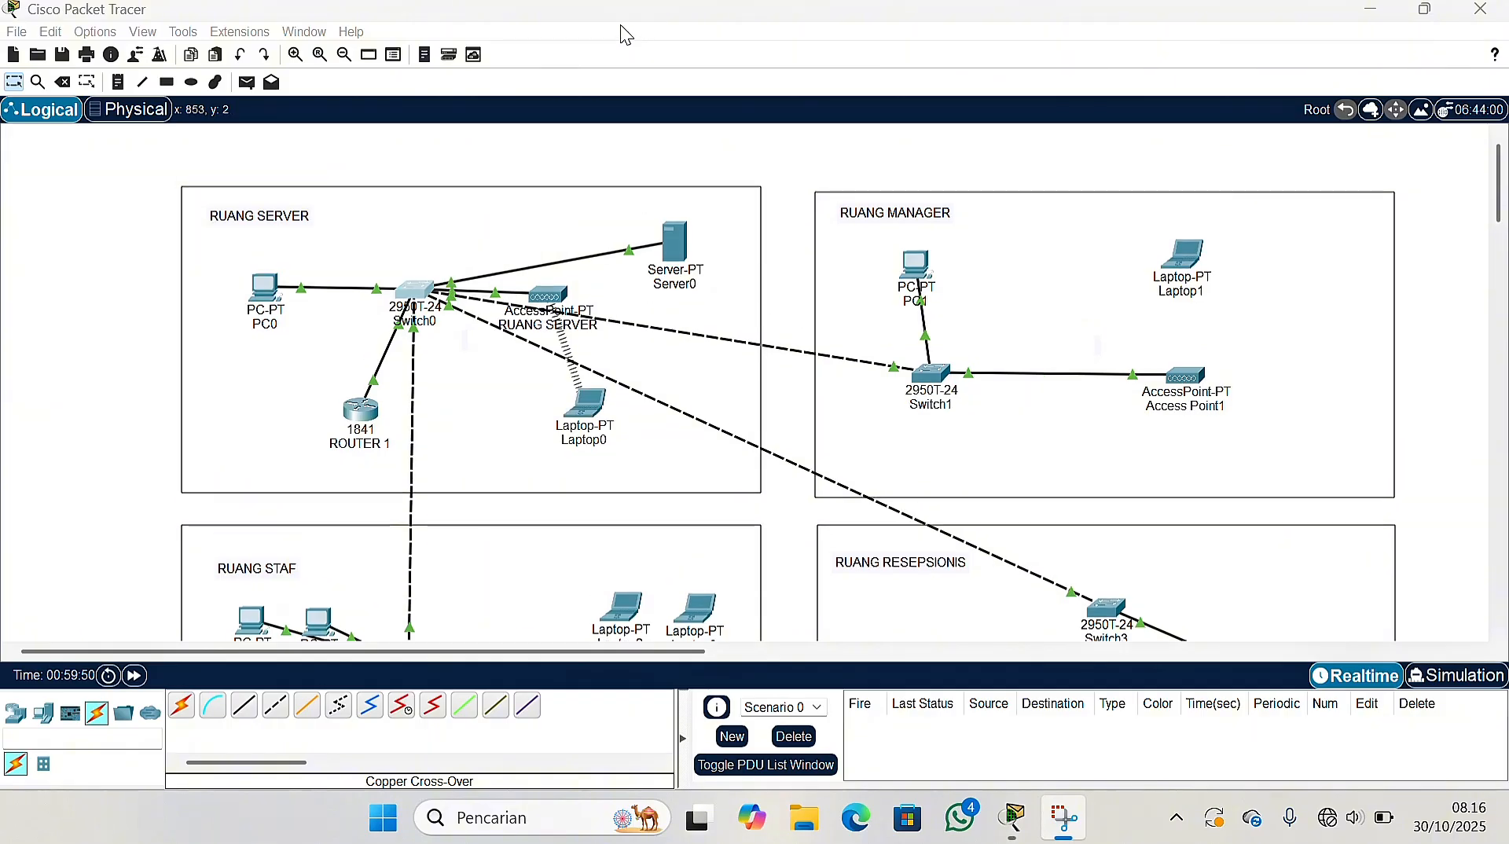
# Set PC1 in RUANG MANAGER to obtain its IPv4 configuration through DHCP and close its window
pyautogui.click(917, 275)
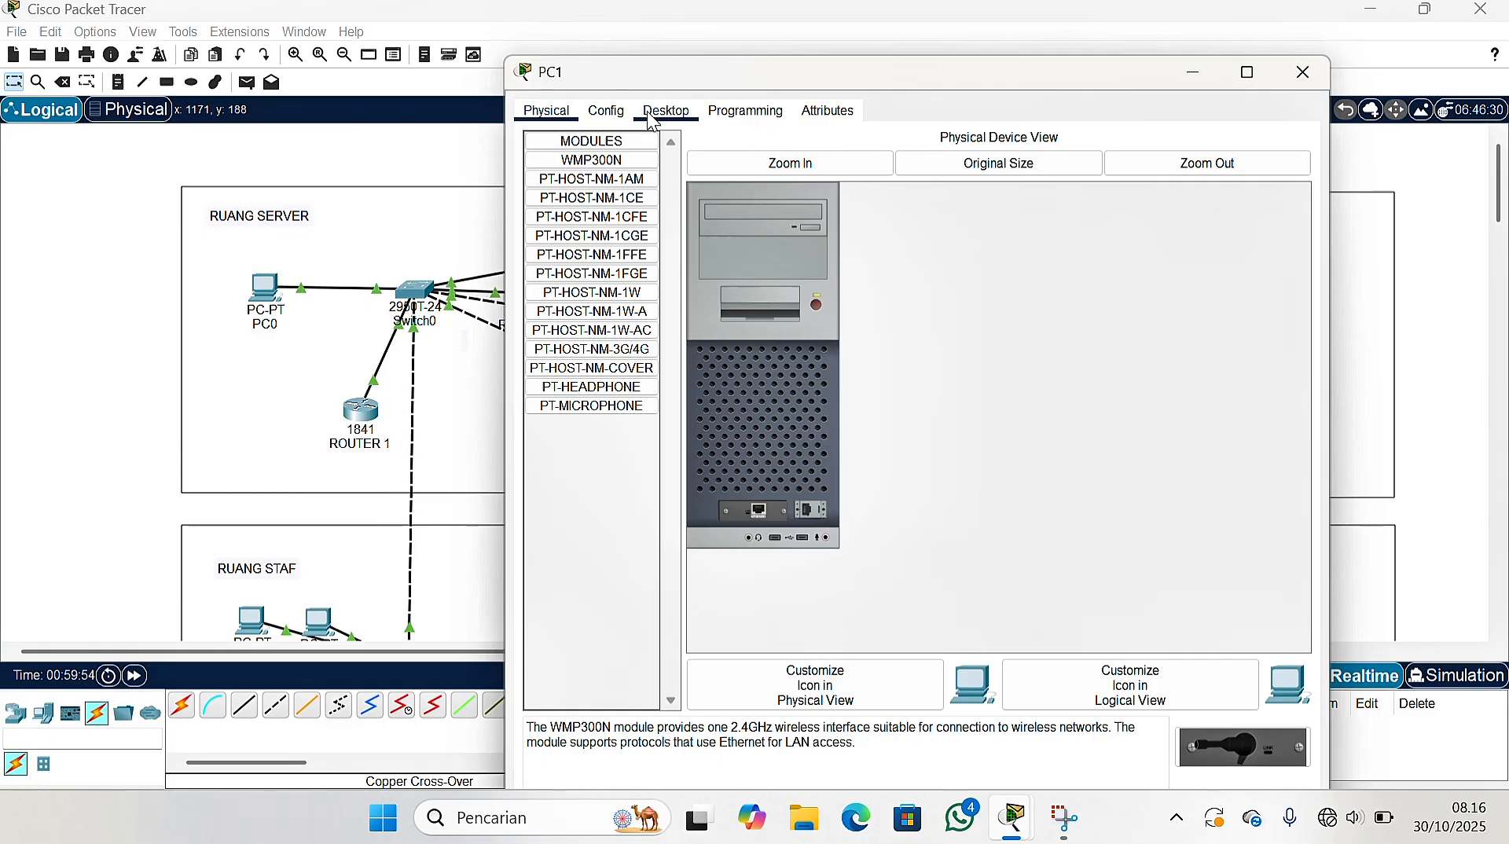
pyautogui.click(657, 119)
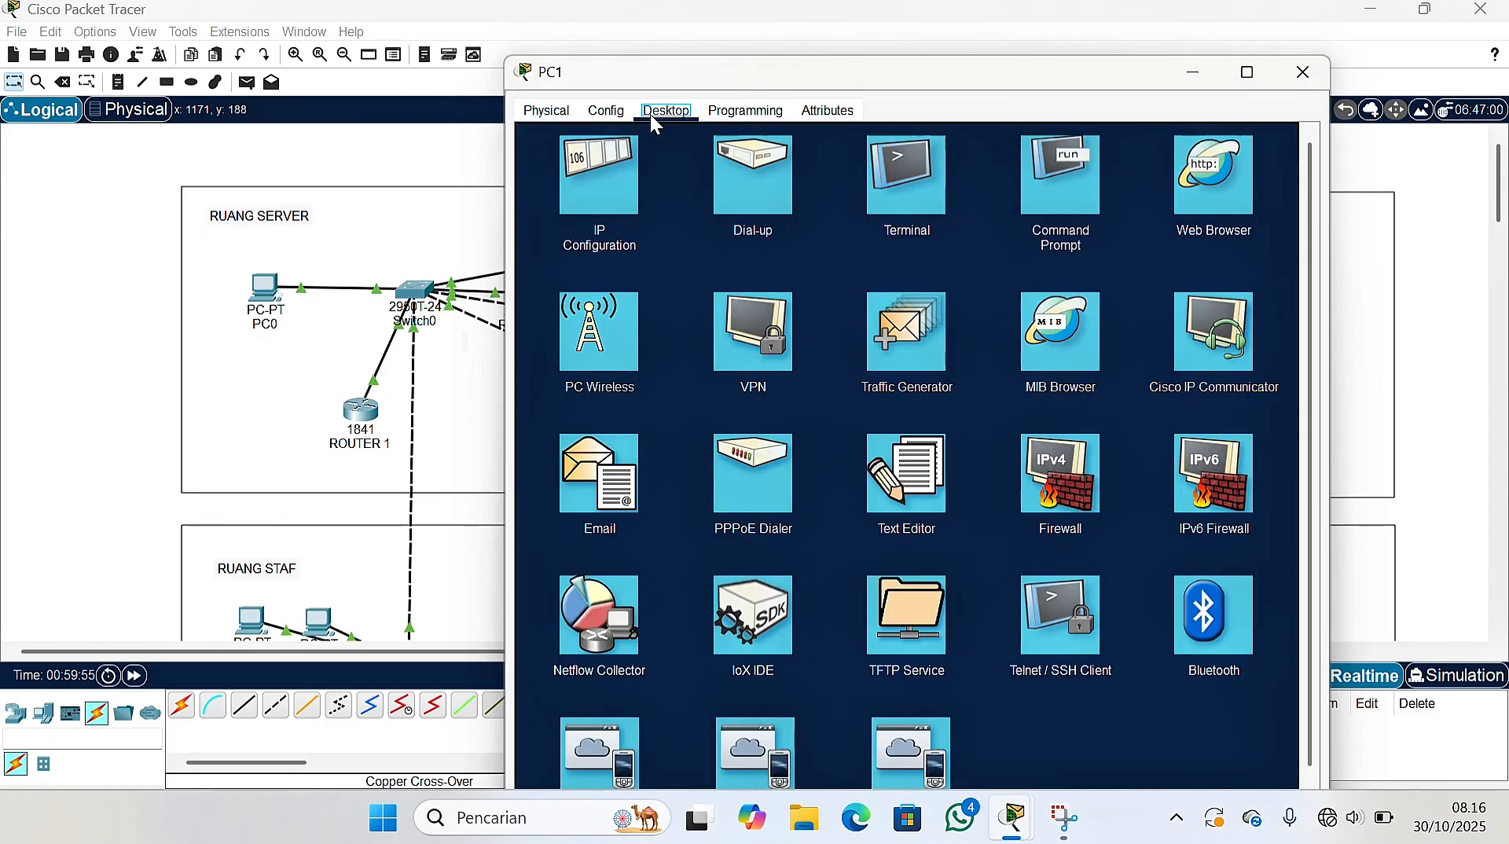
pyautogui.click(613, 211)
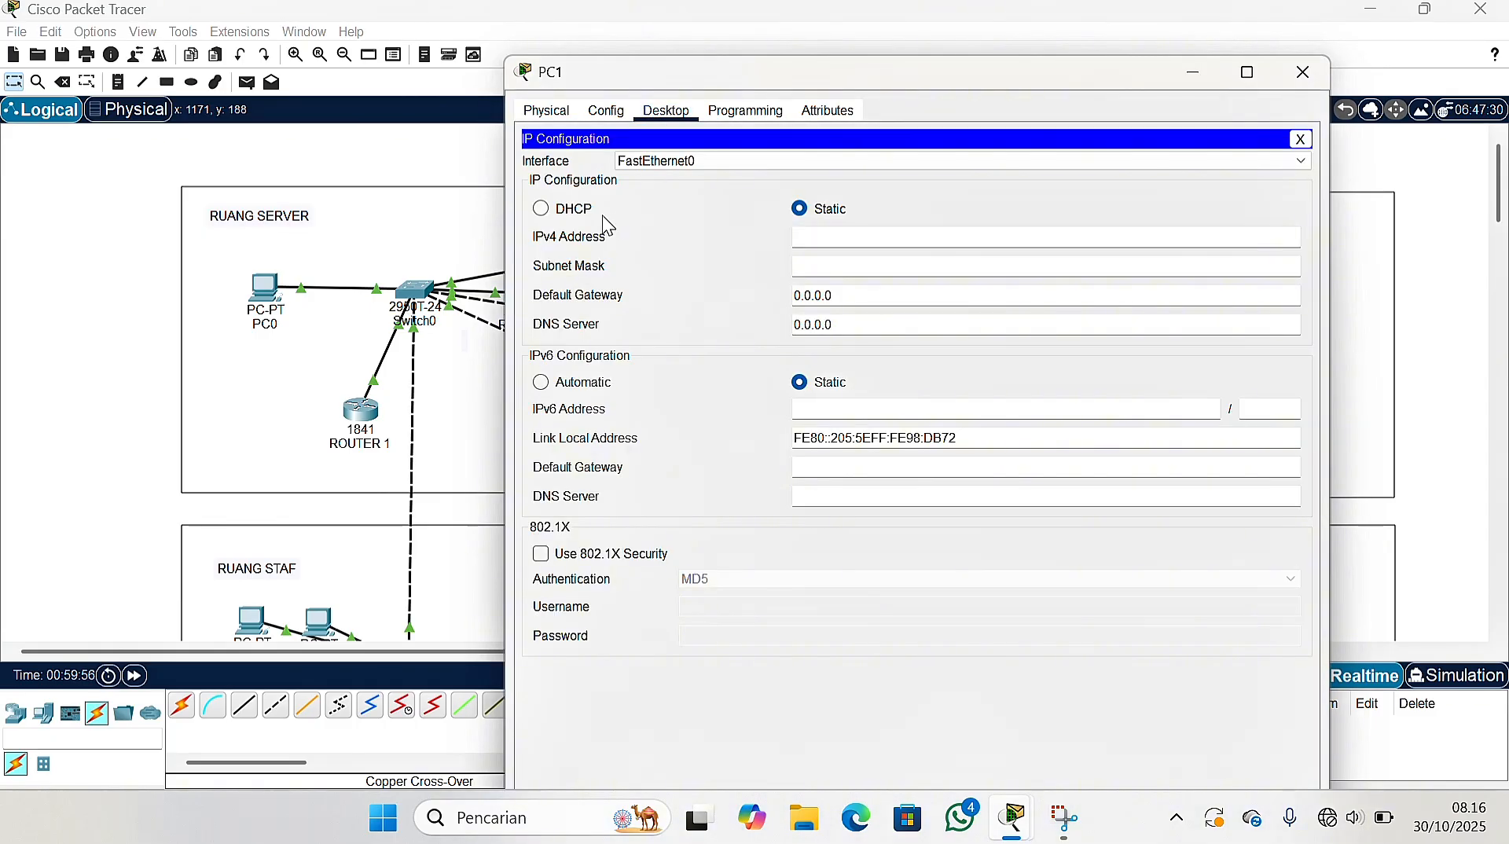
pyautogui.click(553, 211)
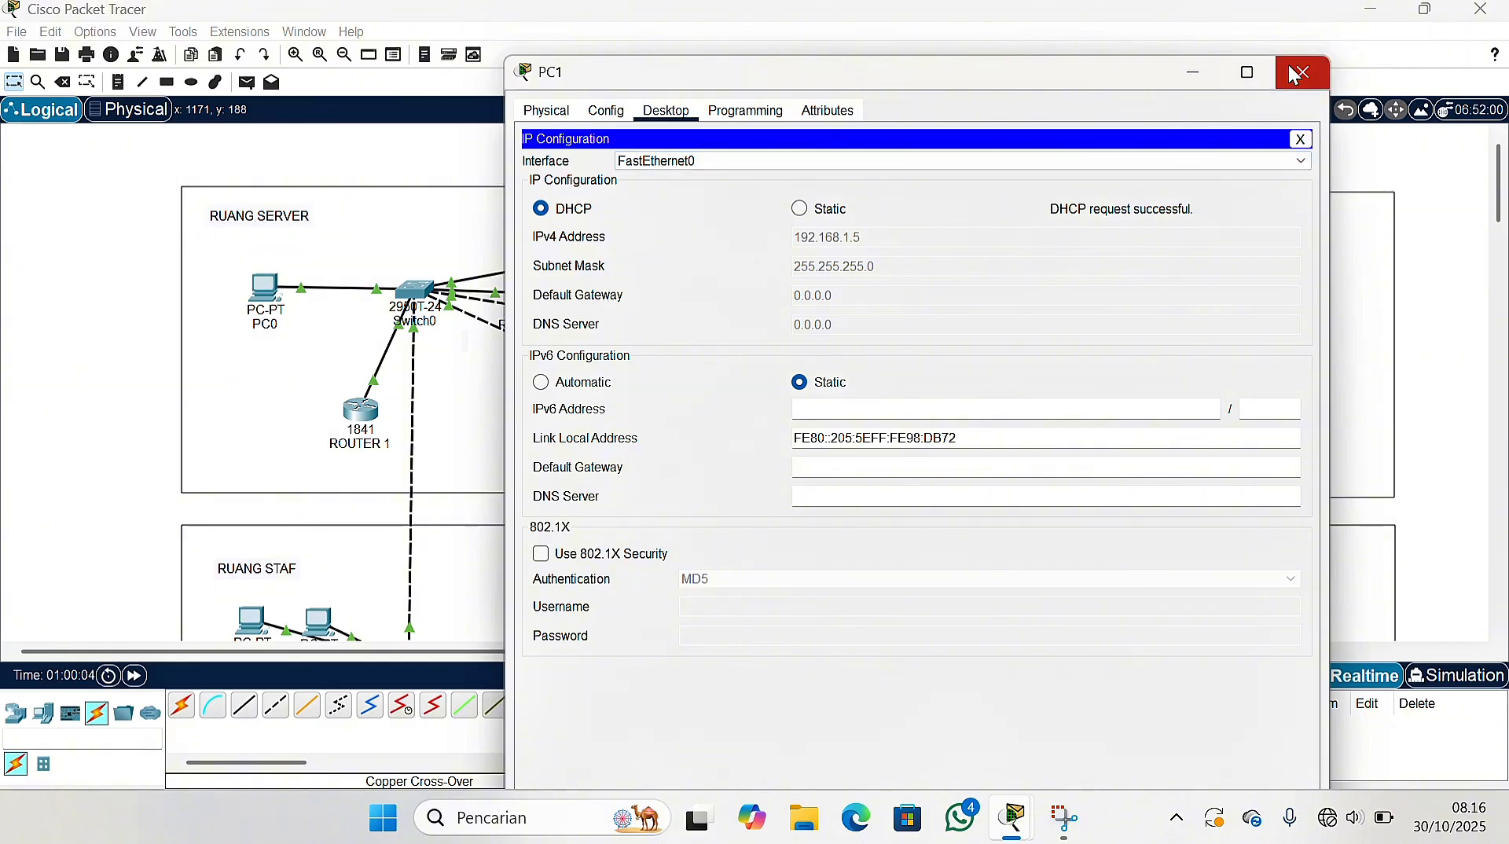
pyautogui.click(613, 114)
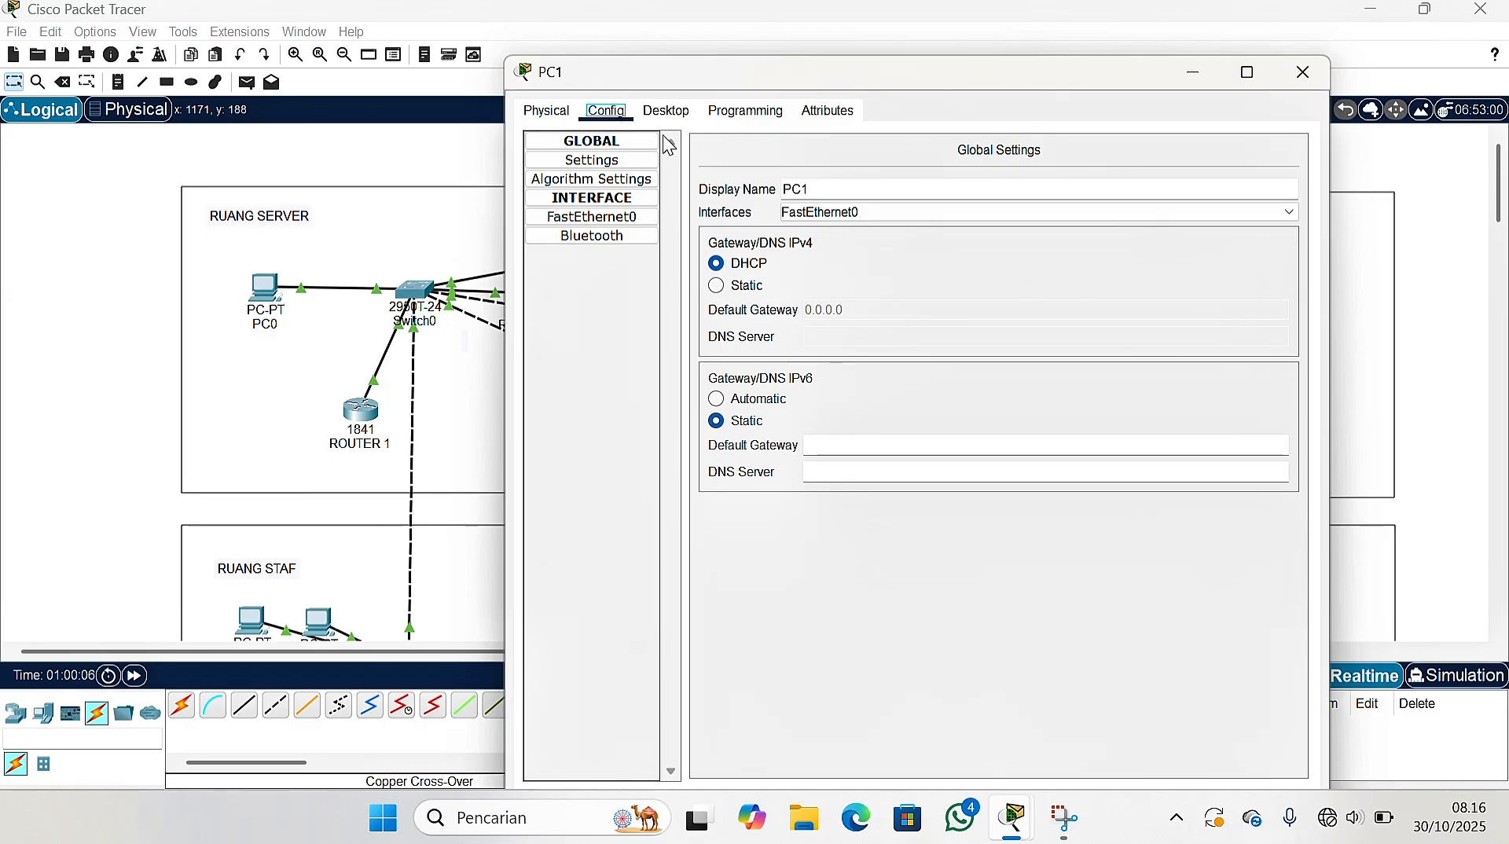
pyautogui.click(1302, 72)
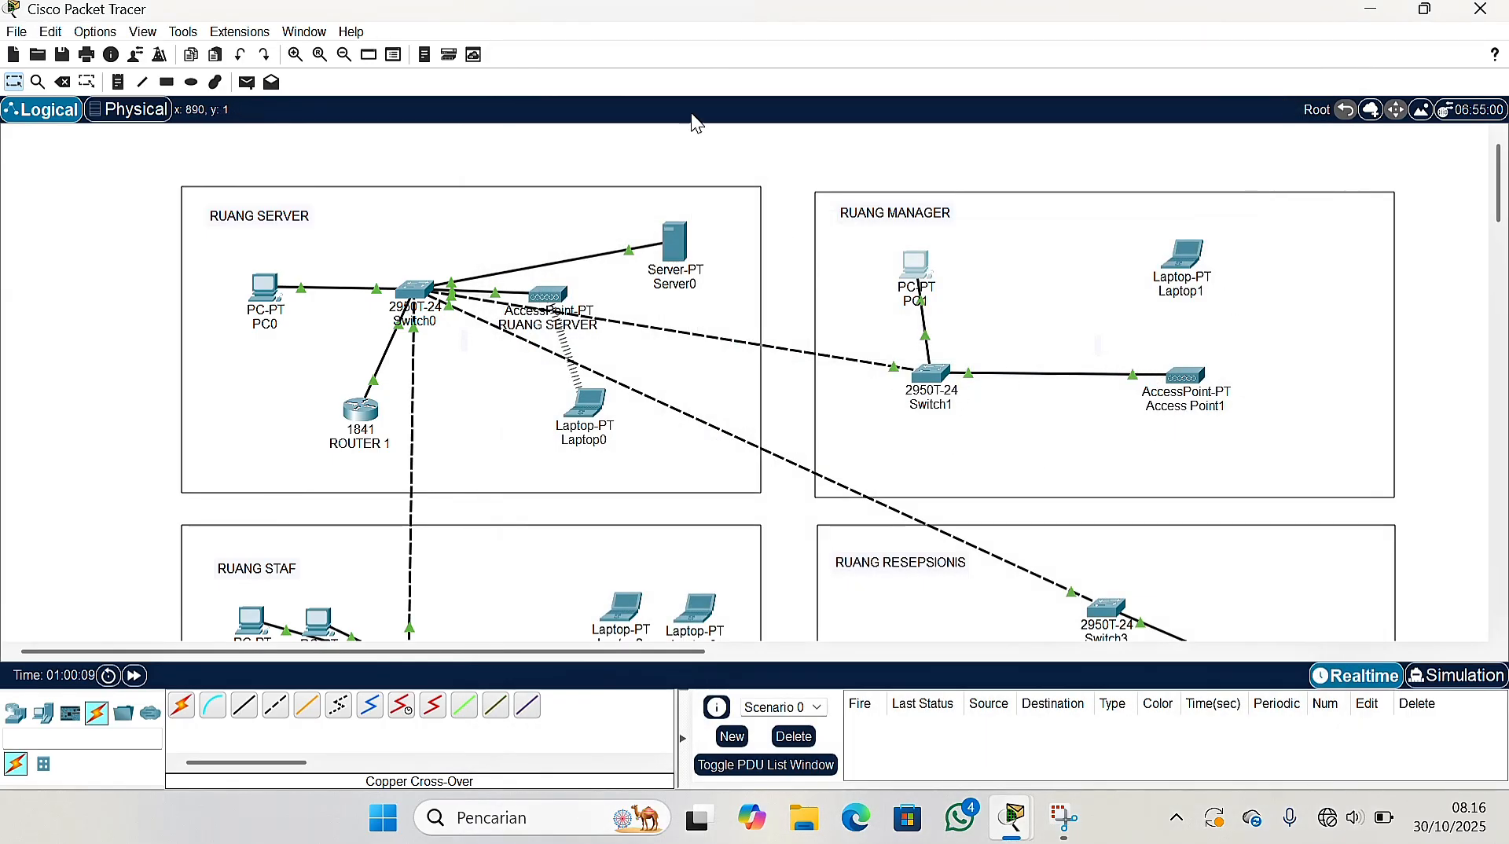
# Change the display name of Access Point1 to RUANG MANAGER
pyautogui.click(1176, 385)
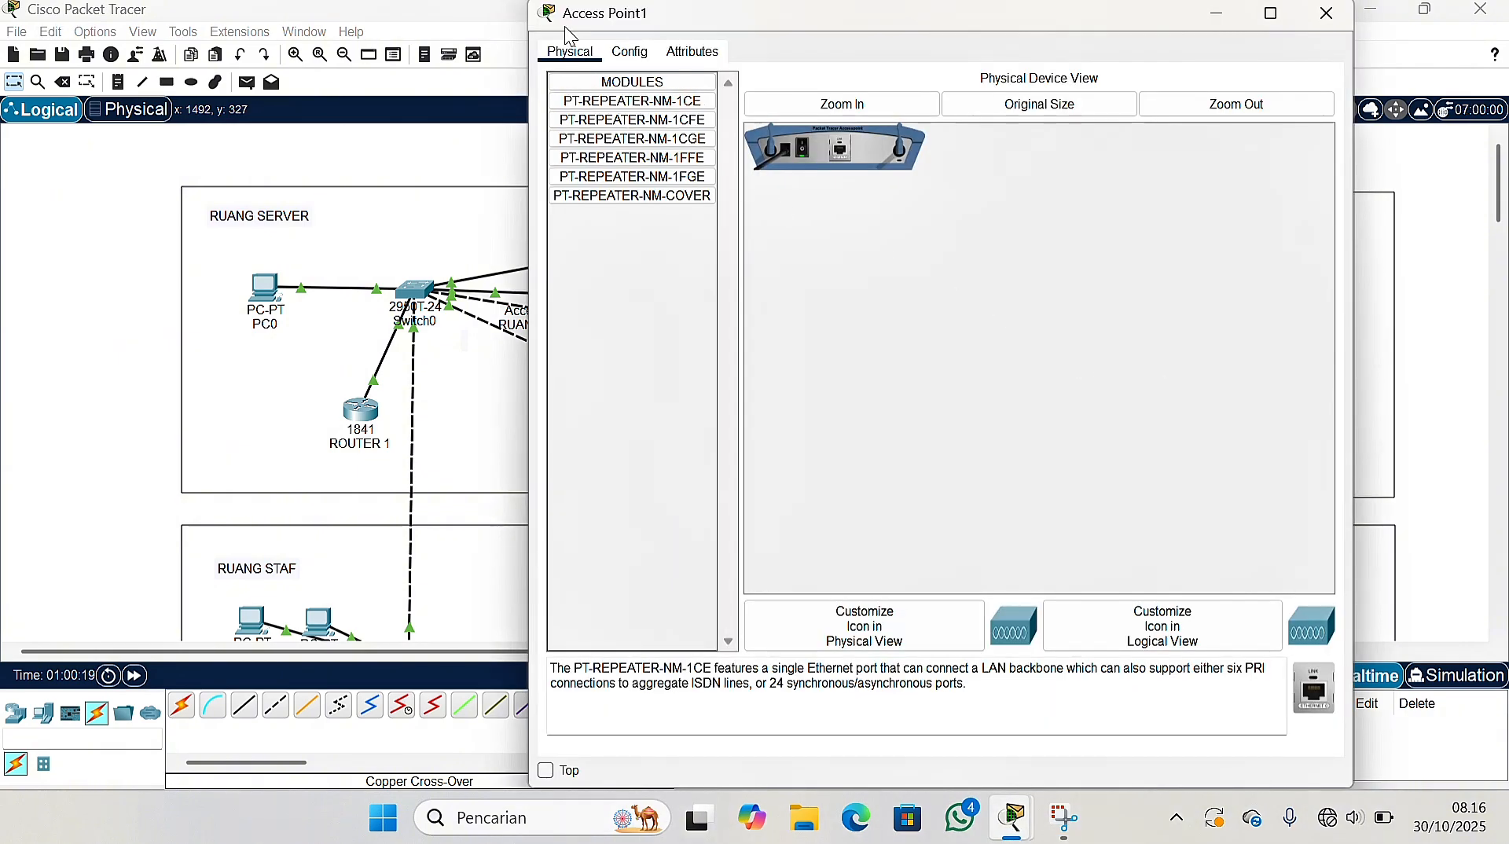
pyautogui.moveTo(567, 30); pyautogui.dragTo(524, 43)
pyautogui.click(588, 64)
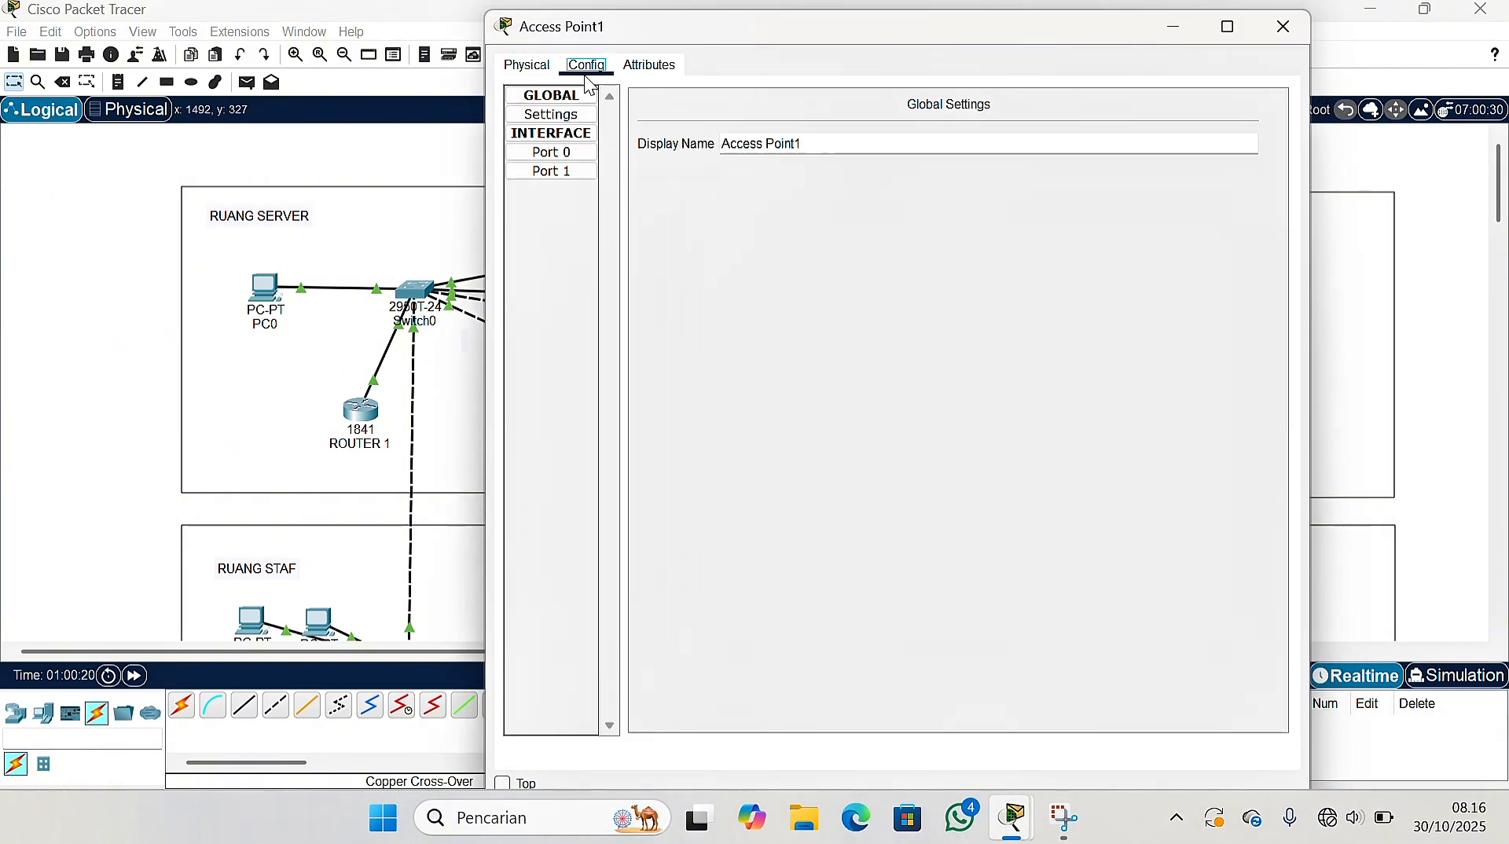
pyautogui.click(827, 149)
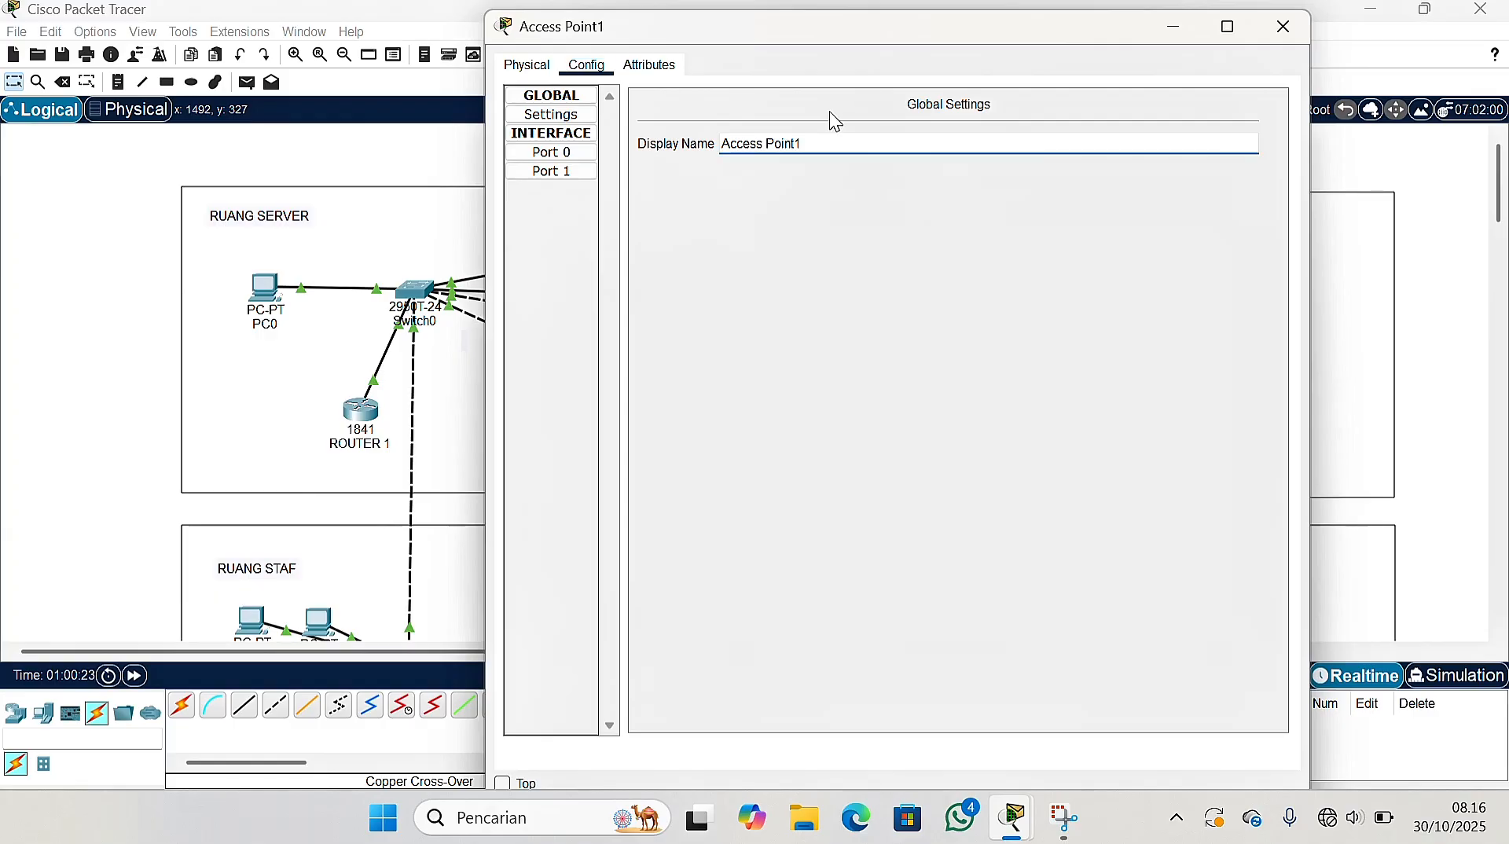
pyautogui.press('BackSpace')
pyautogui.press('BackSpace')
pyautogui.press('BackSpace')
pyautogui.press('BackSpace')
pyautogui.press('BackSpace')
pyautogui.press('BackSpace')
pyautogui.press('BackSpace')
pyautogui.press('BackSpace')
pyautogui.press('BackSpace')
pyautogui.press('BackSpace')
pyautogui.press('BackSpace')
pyautogui.press('BackSpace')
pyautogui.press('BackSpace')
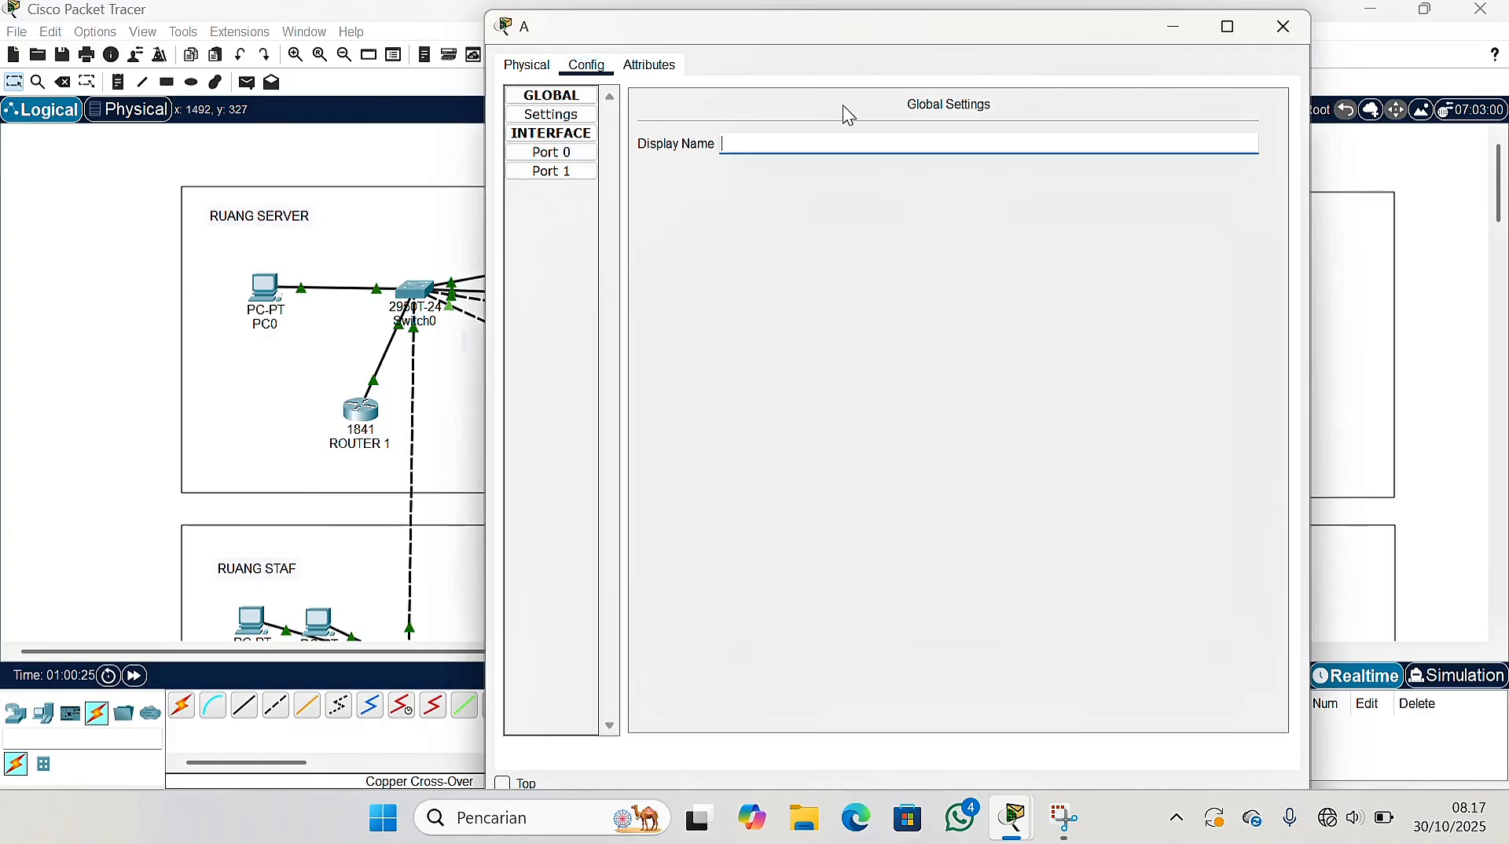
pyautogui.write('RUANG')
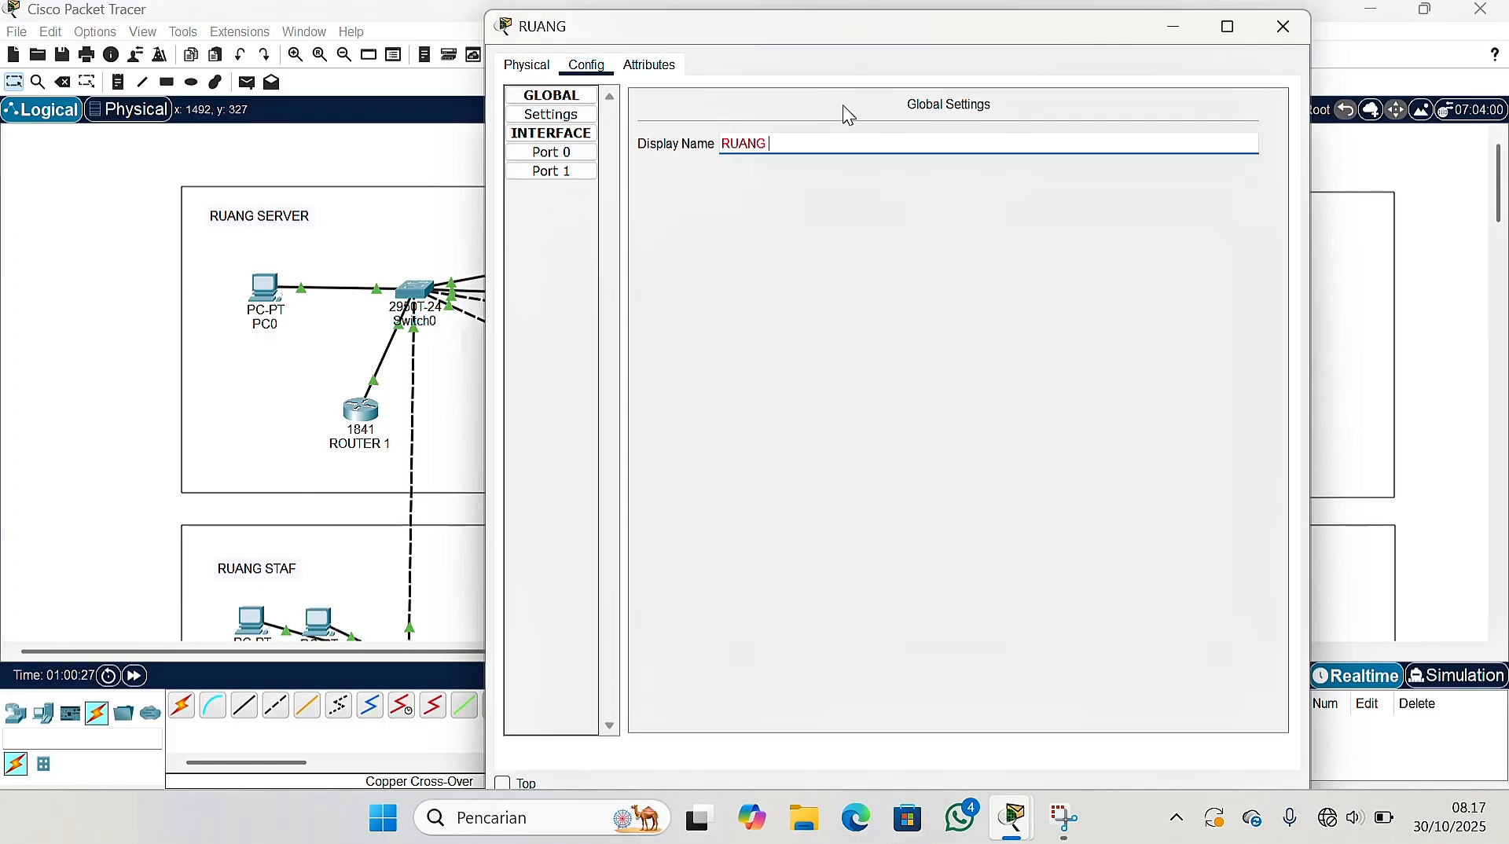
pyautogui.write(' MANAGER')
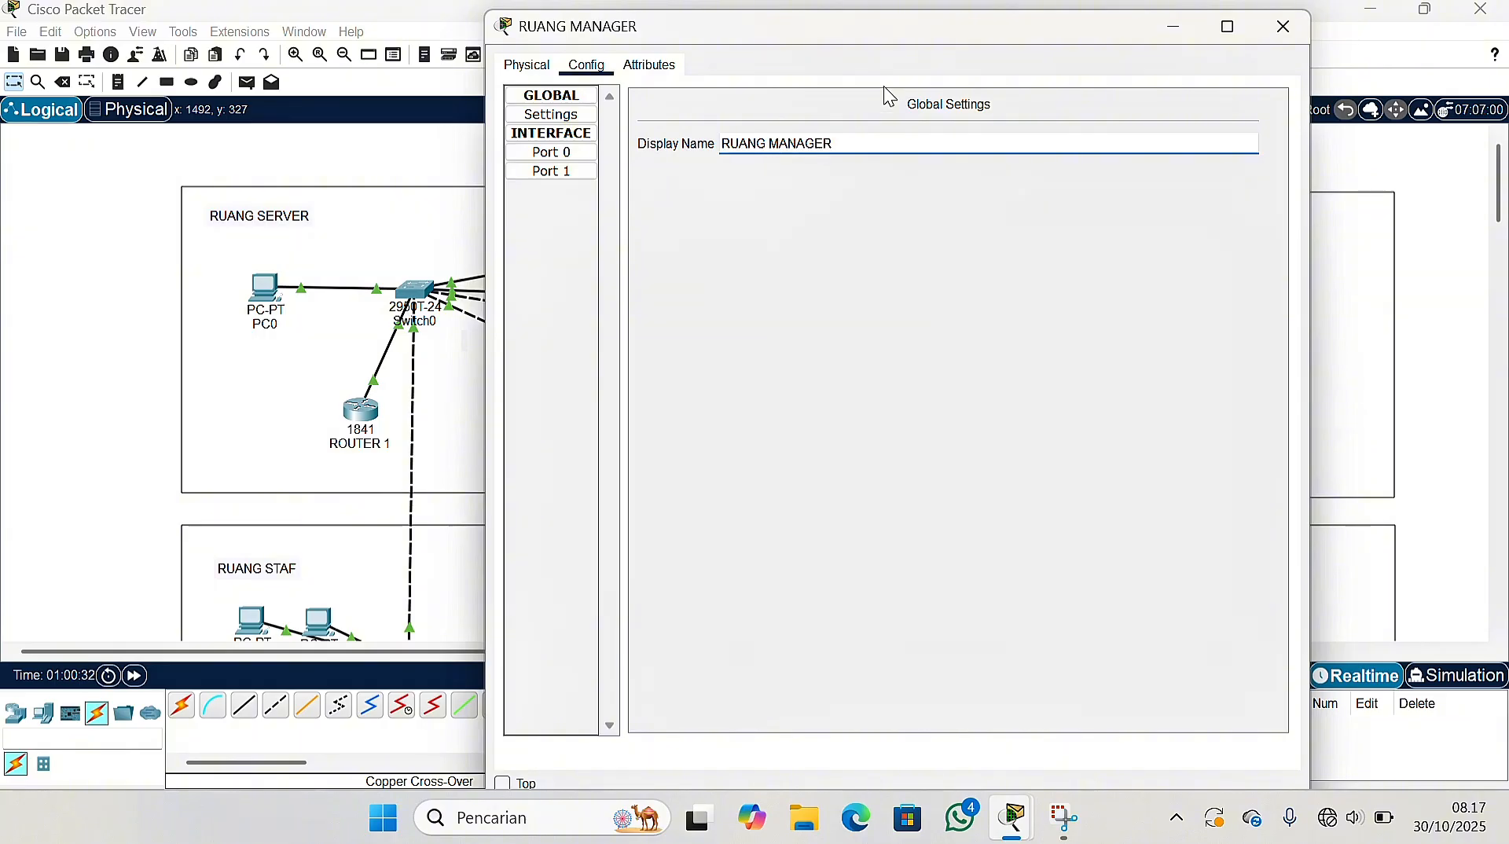
# Set the SSID of the RUANG MANAGER access point's Port 1 to RUANG MANAGER
pyautogui.click(574, 171)
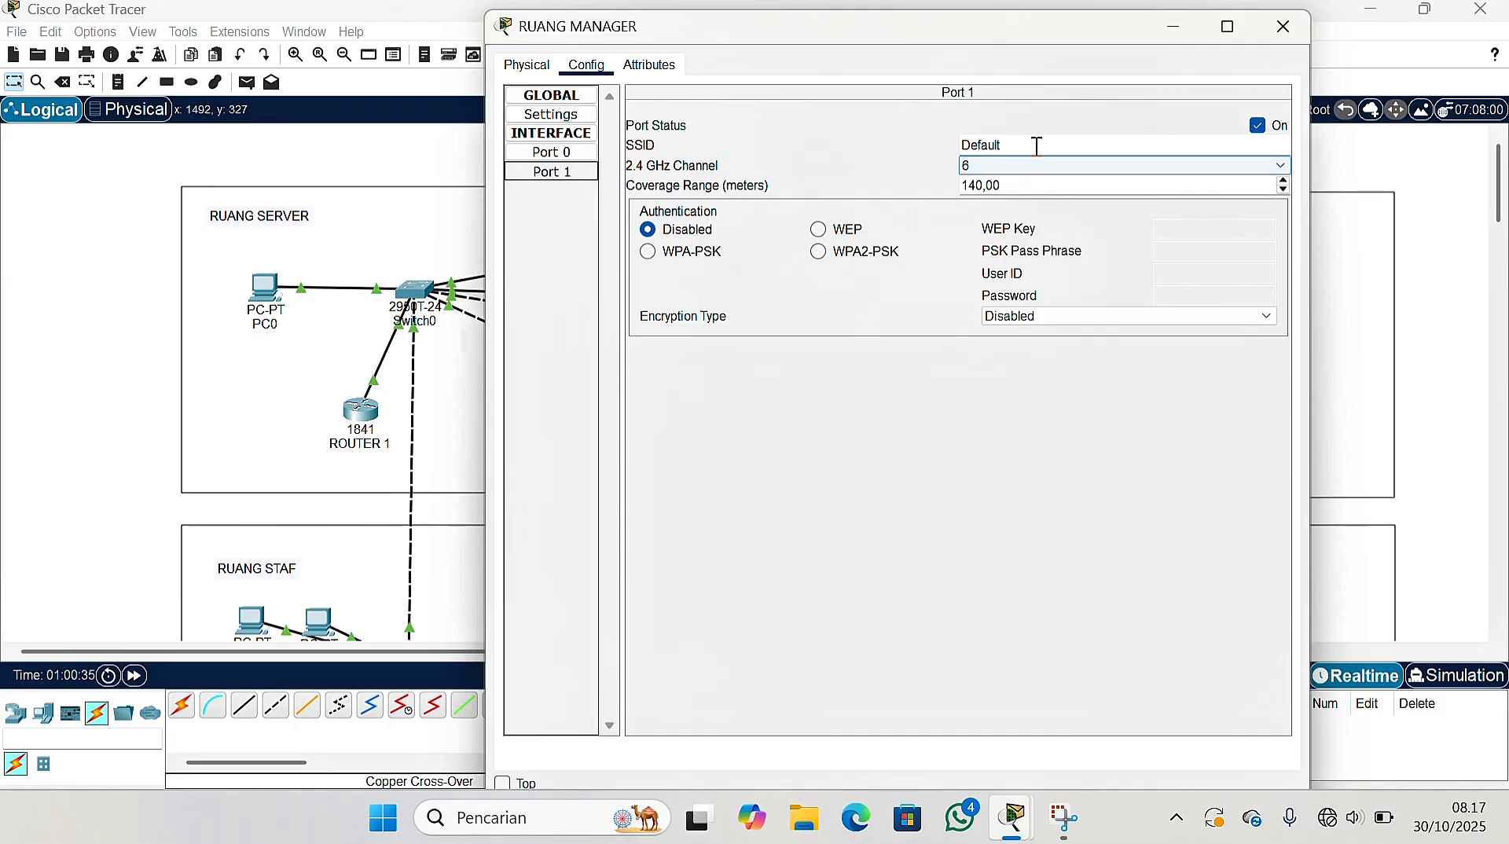
pyautogui.press('BackSpace')
pyautogui.press('BackSpace')
pyautogui.press('BackSpace')
pyautogui.press('BackSpace')
pyautogui.press('BackSpace')
pyautogui.press('BackSpace')
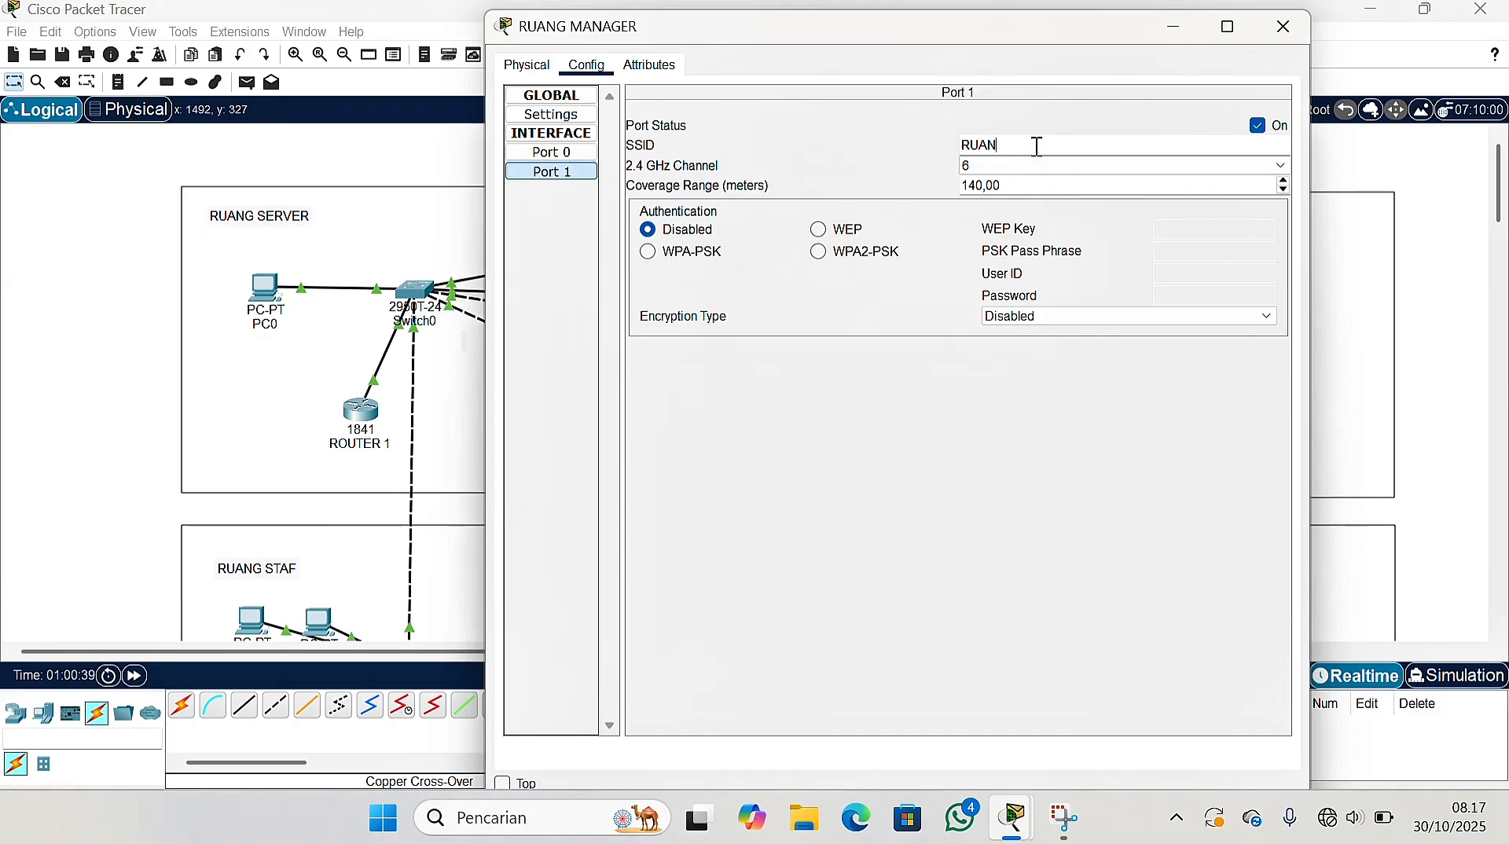
pyautogui.write('RUANG MANAGER')
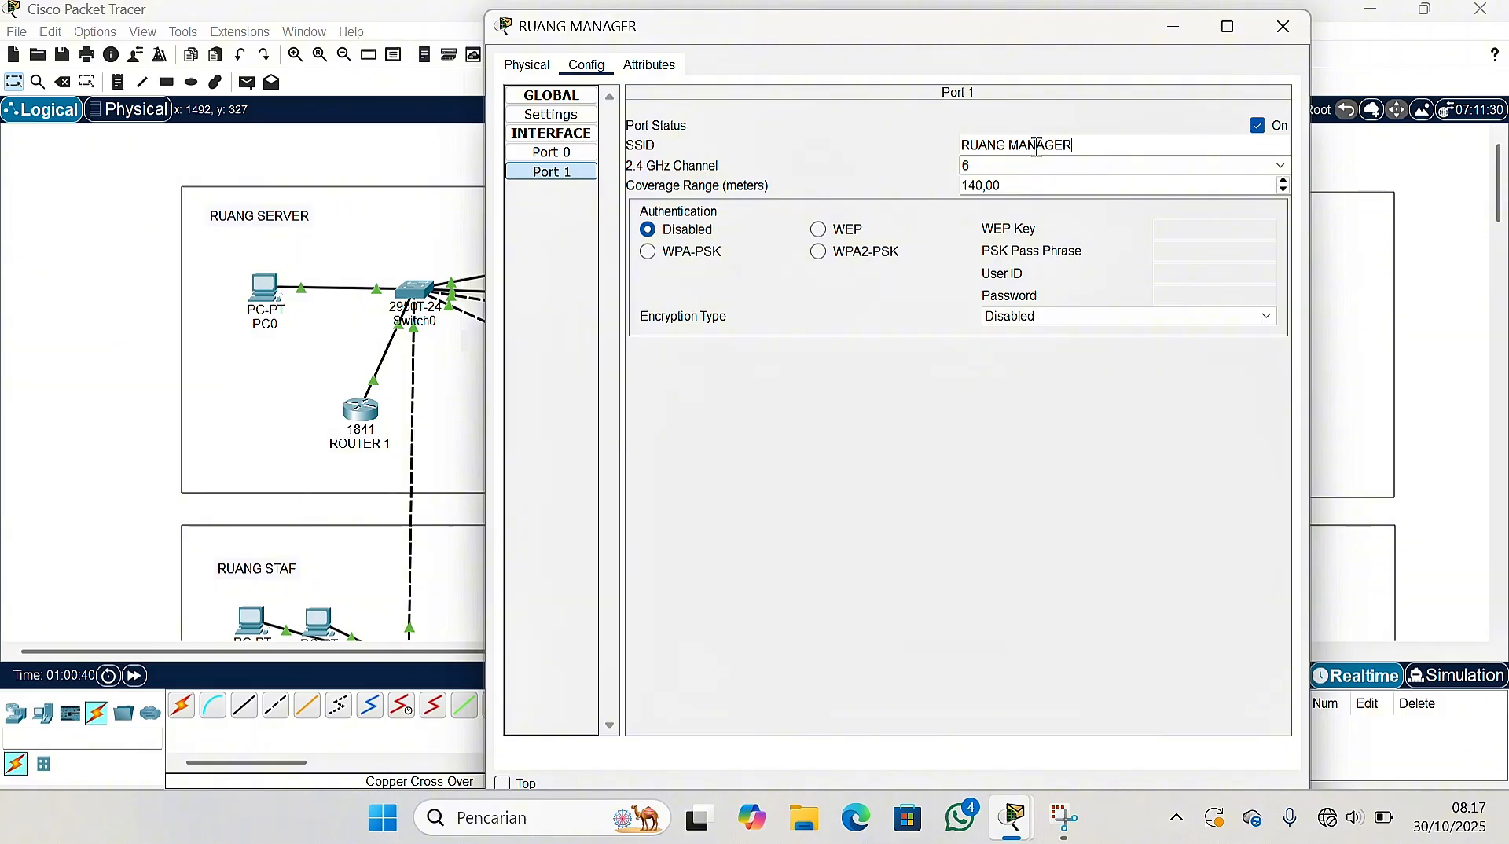
# Secure the RUANG MANAGER access point's Port 1 with WPA2-PSK authentication, enter the PSK pass phrase and close the window
pyautogui.click(823, 255)
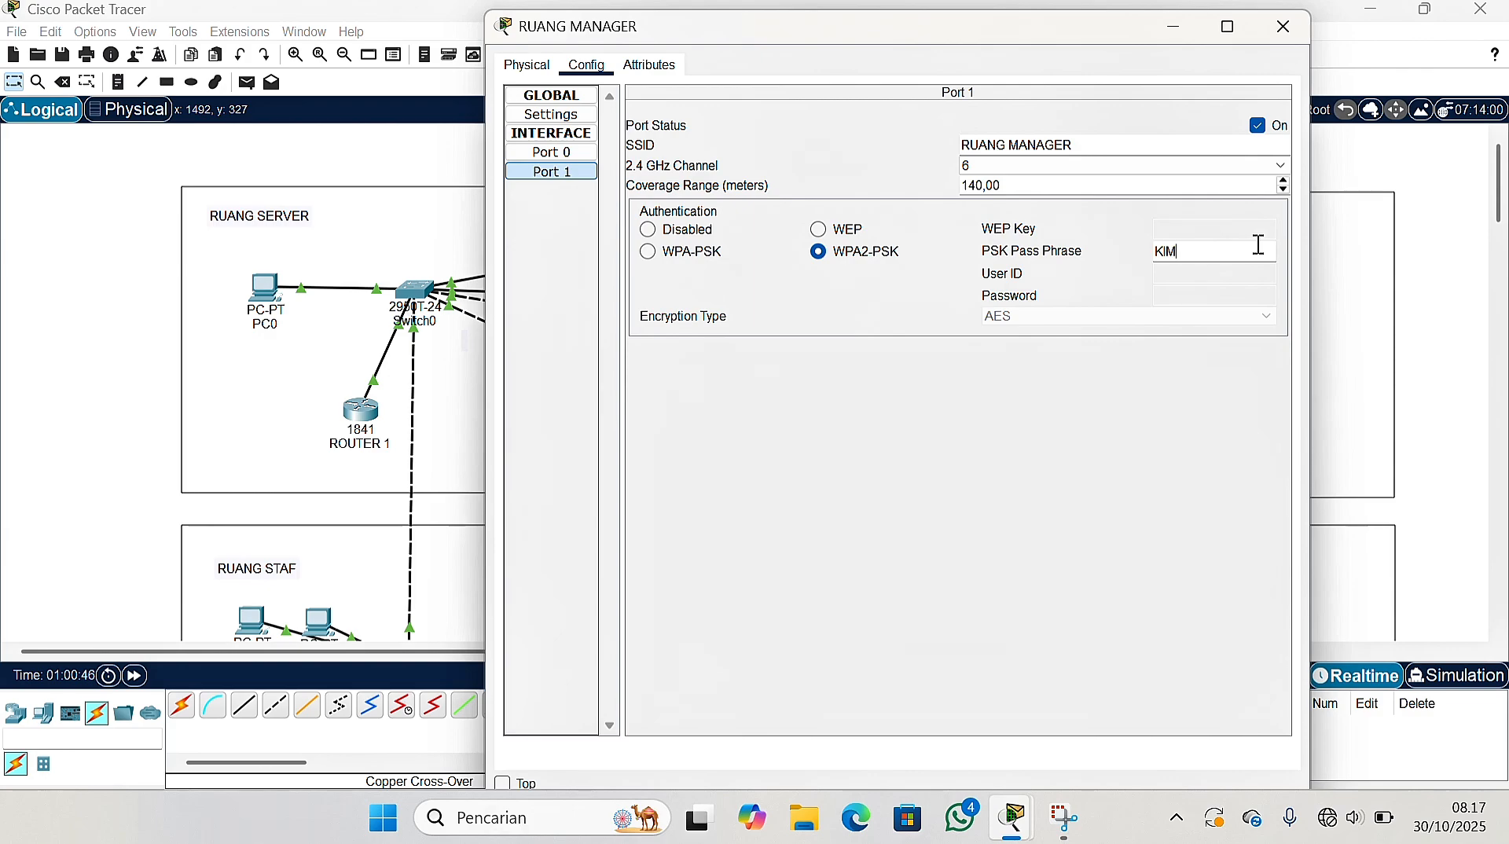
pyautogui.write('KIMSEOKJIN')
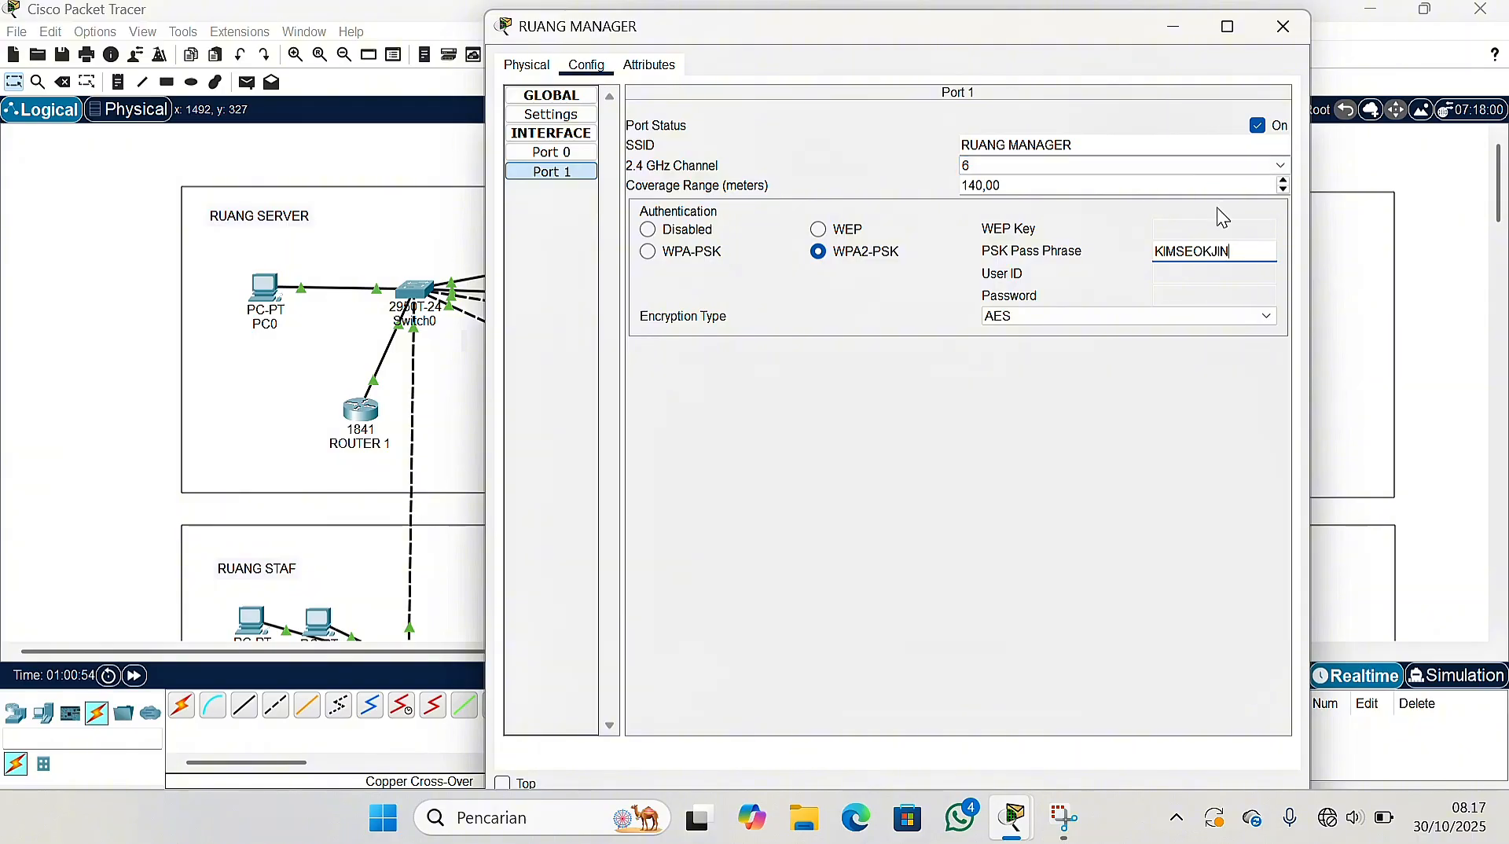
pyautogui.click(1283, 26)
# Replace Laptop1's wired network module with the WPC300N wireless module
pyautogui.click(1192, 259)
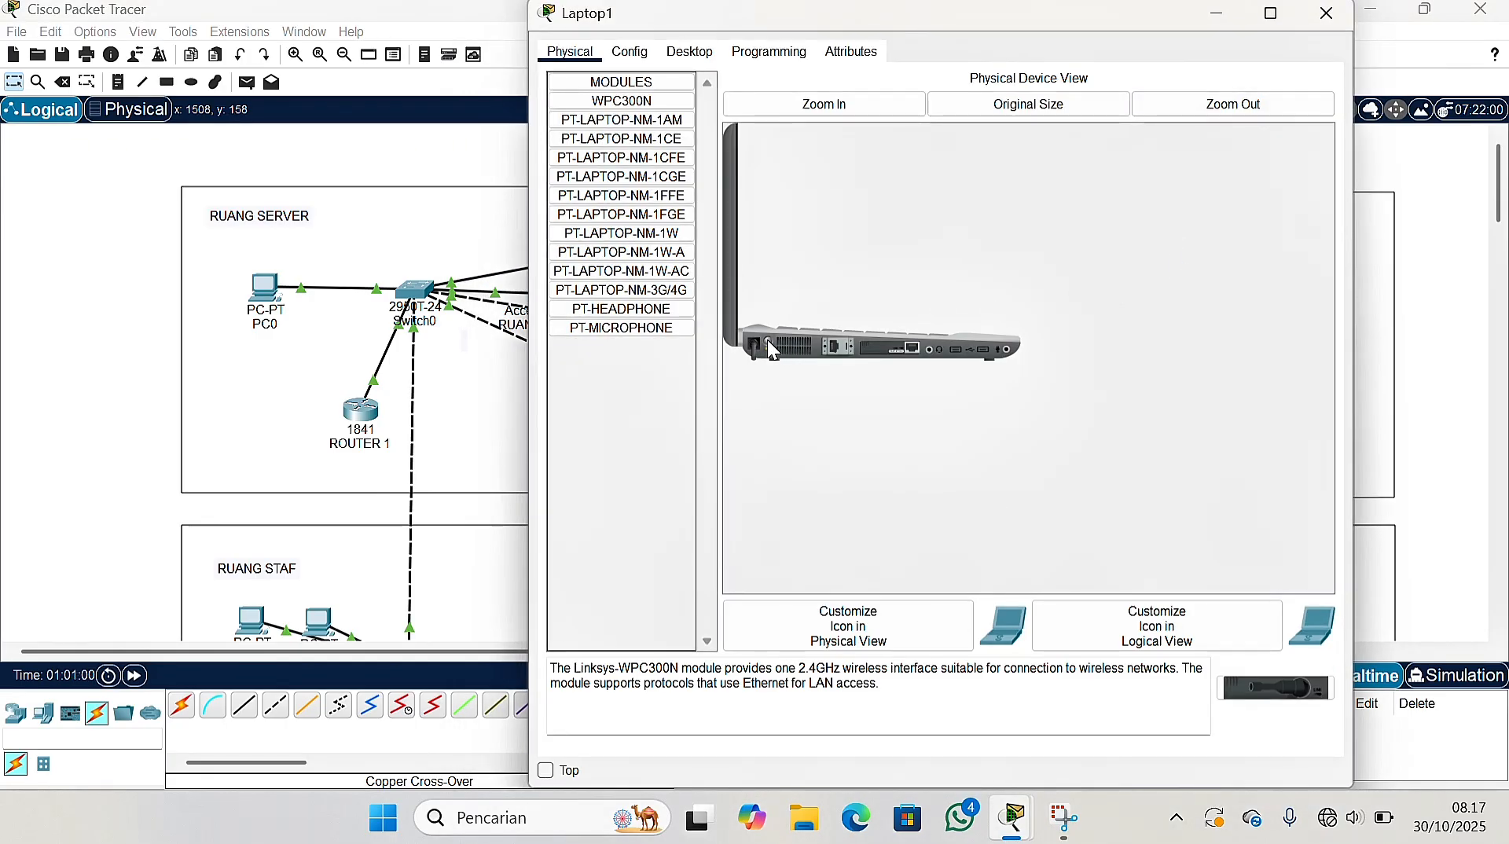
pyautogui.moveTo(883, 341); pyautogui.dragTo(640, 428)
pyautogui.moveTo(1246, 698); pyautogui.dragTo(880, 348)
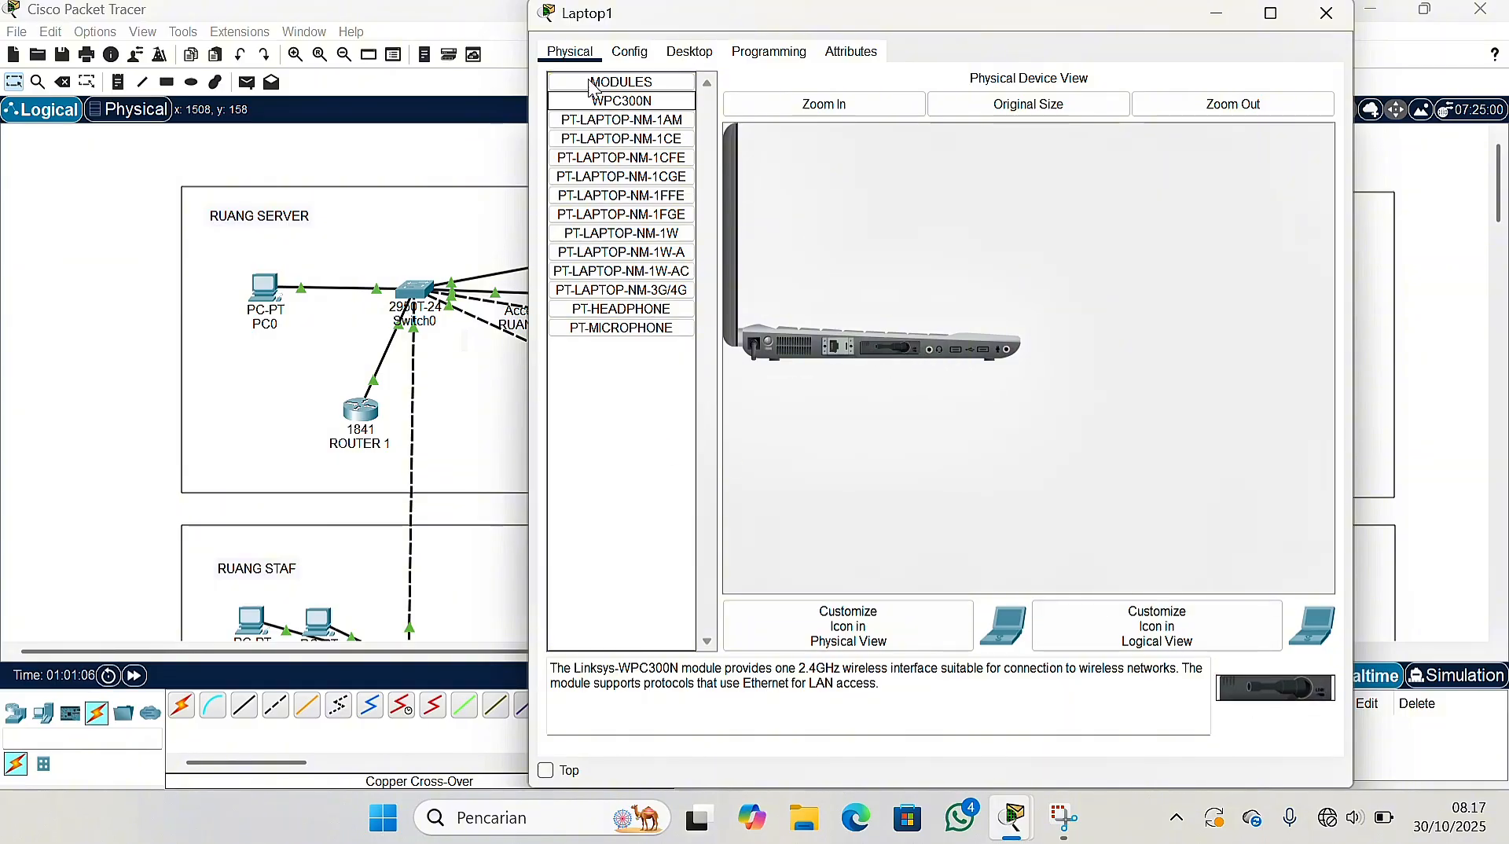
pyautogui.moveTo(583, 22); pyautogui.dragTo(542, 59)
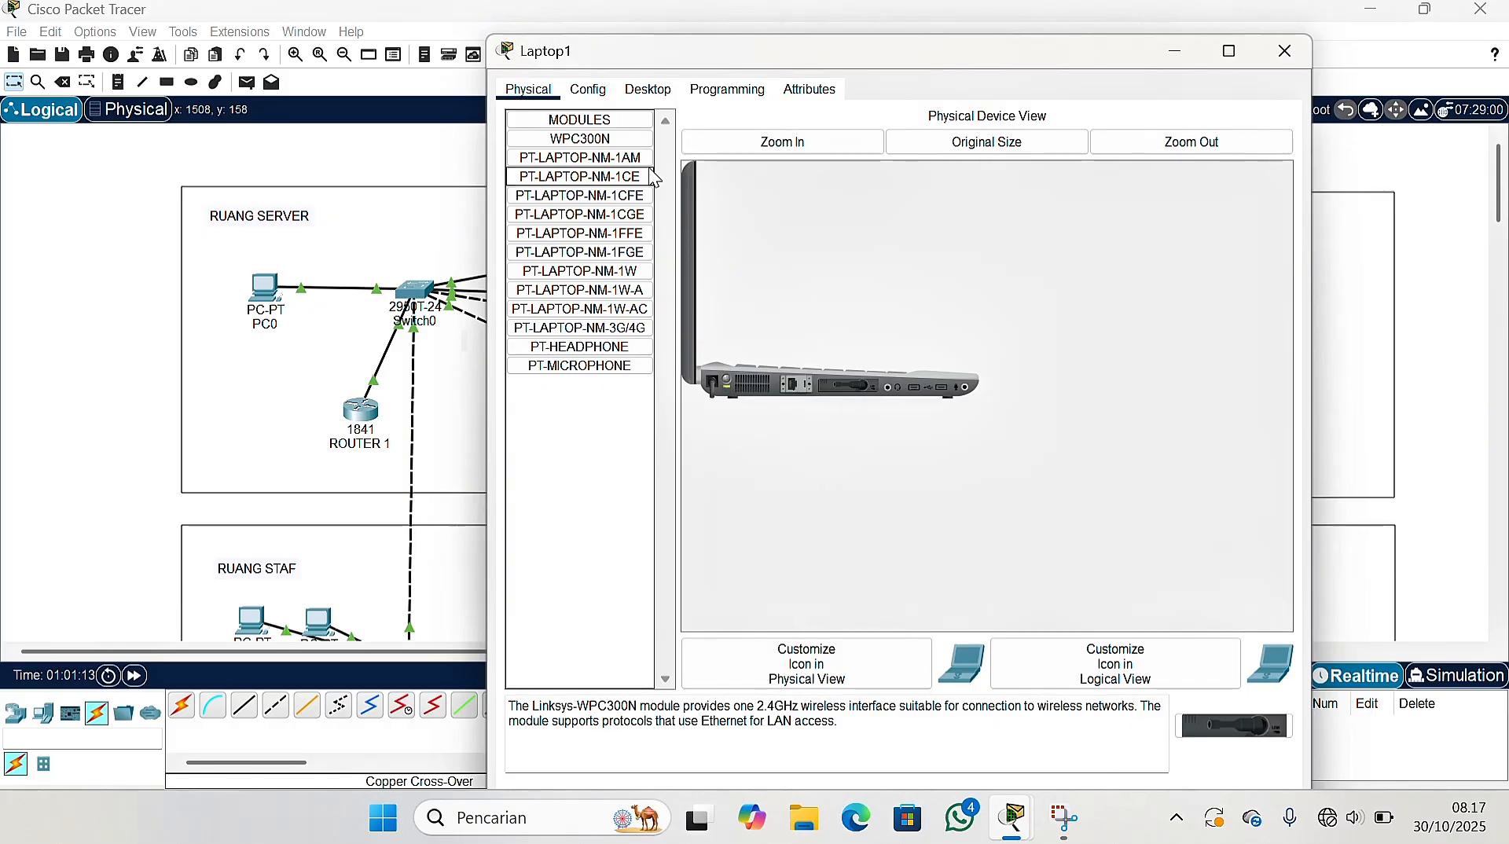
# Open Laptop1's PC Wireless utility and refresh its list of available wireless networks
pyautogui.click(597, 93)
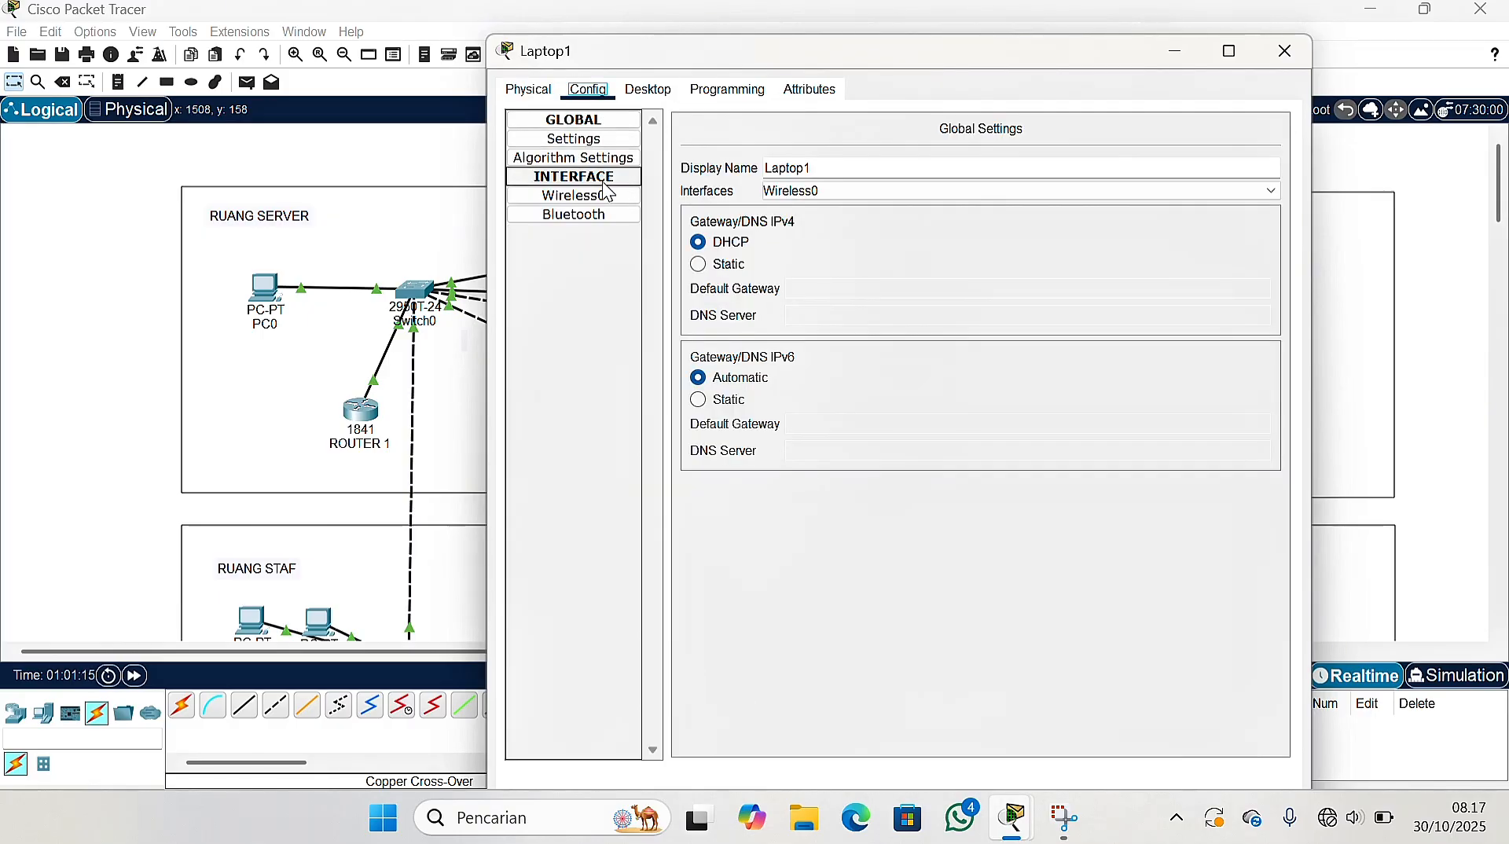
pyautogui.click(649, 89)
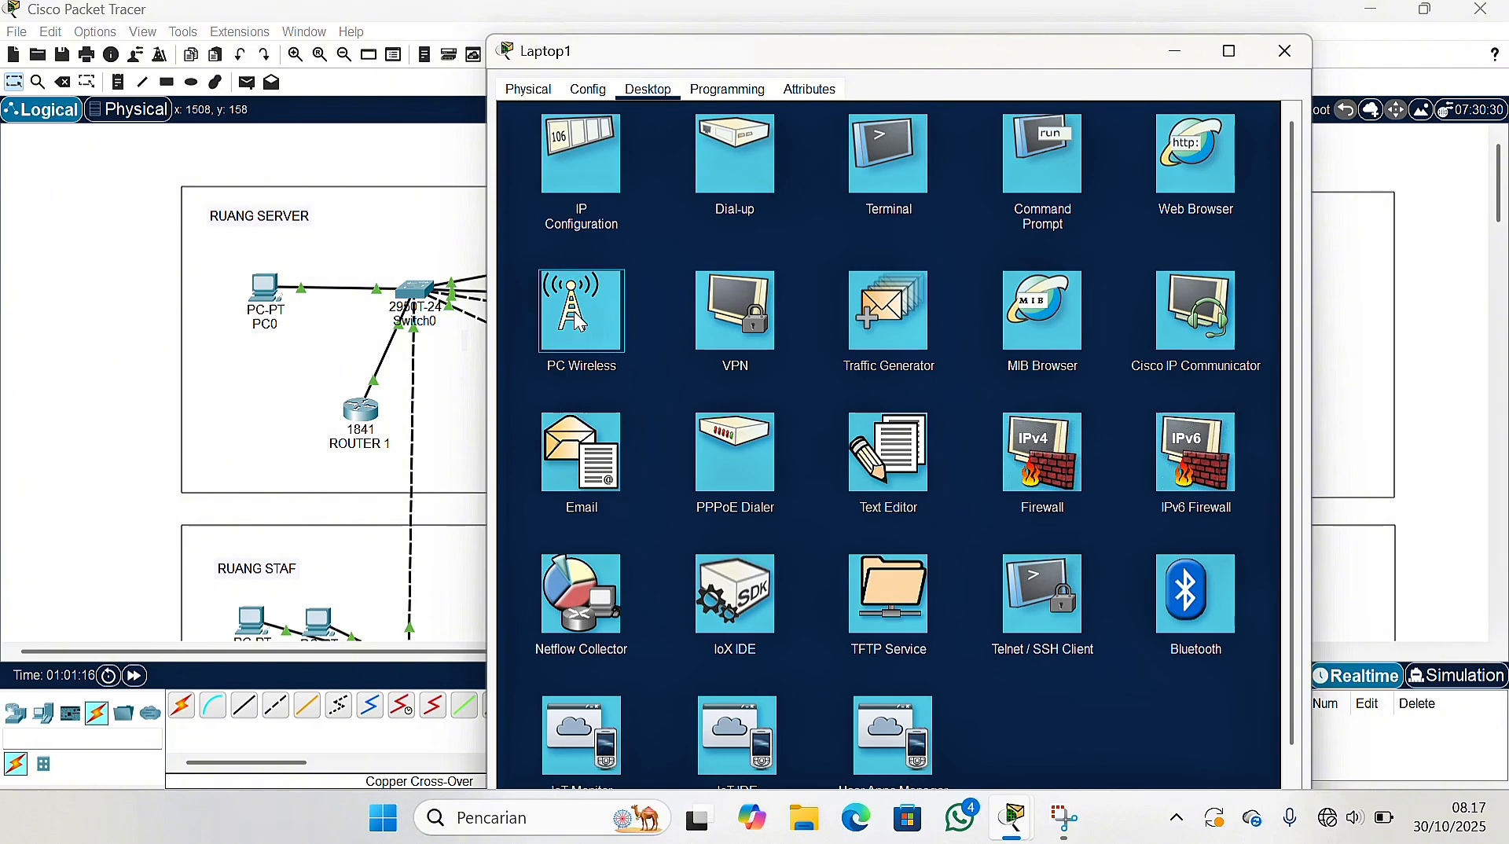
pyautogui.click(617, 345)
pyautogui.click(654, 369)
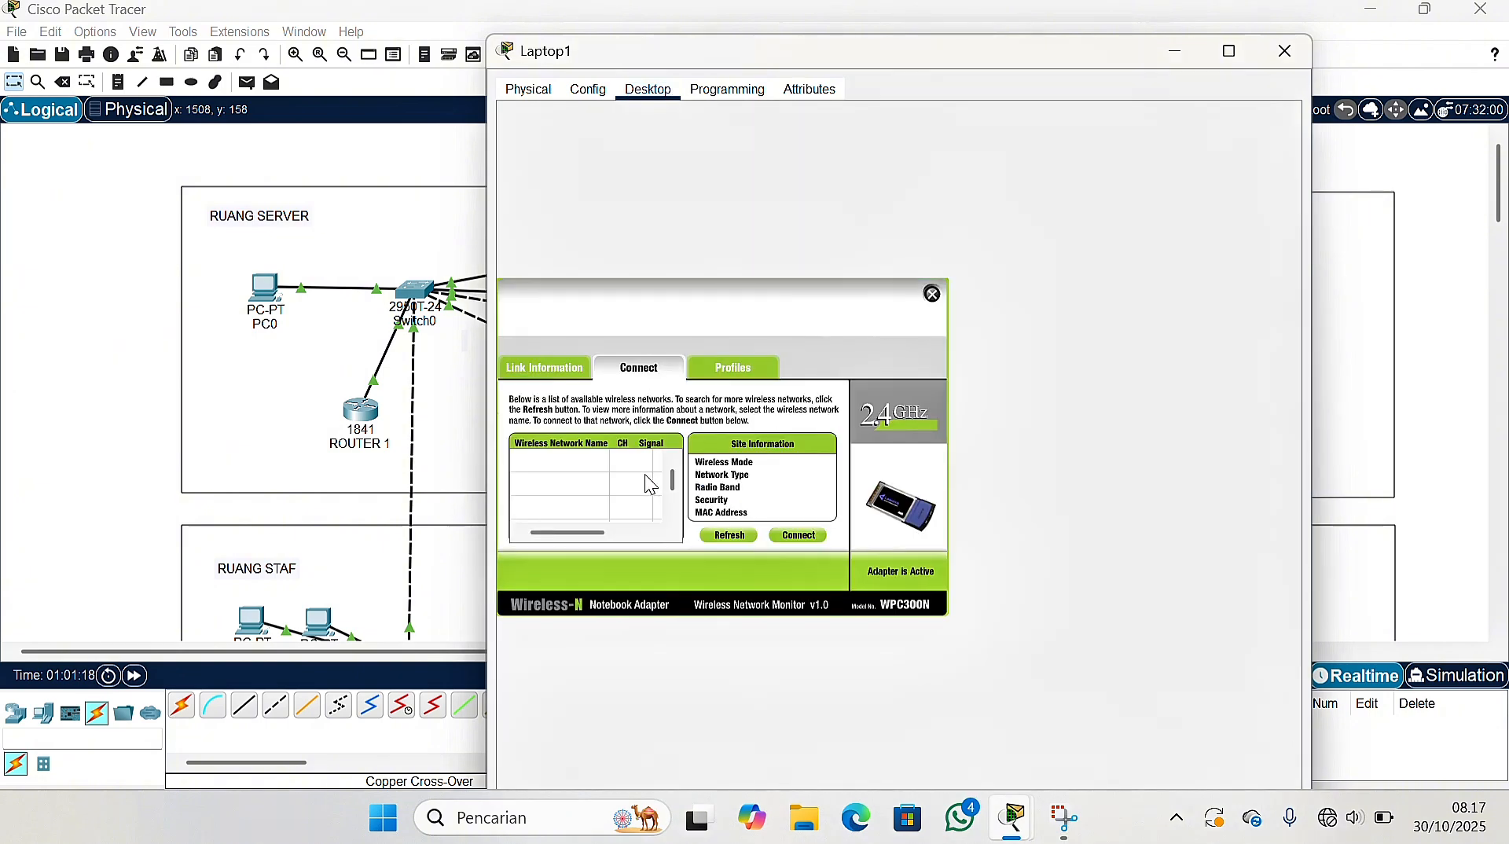
pyautogui.click(710, 535)
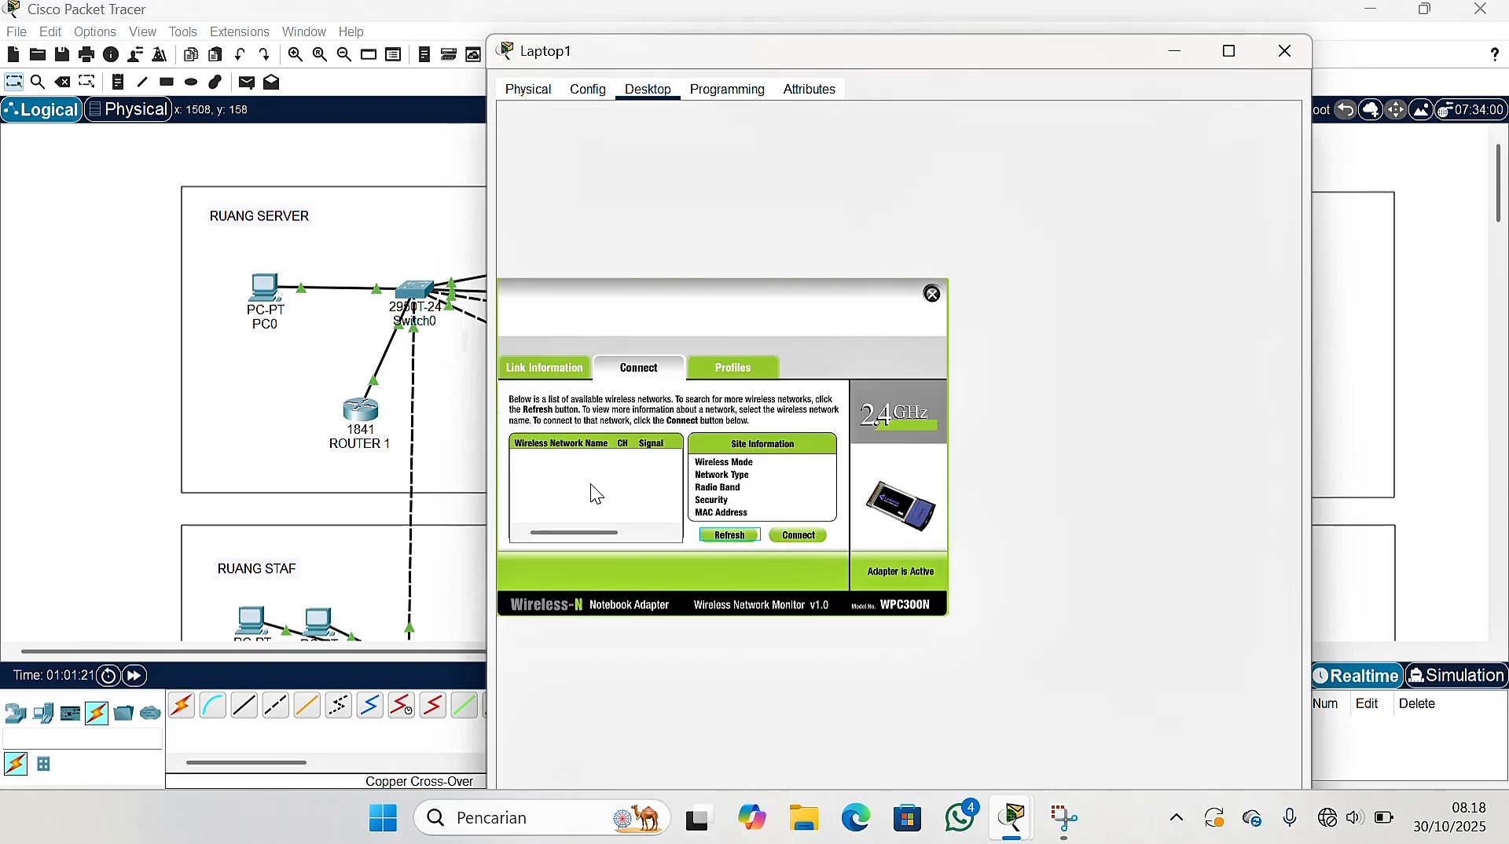
pyautogui.scroll(-1, 593, 491)
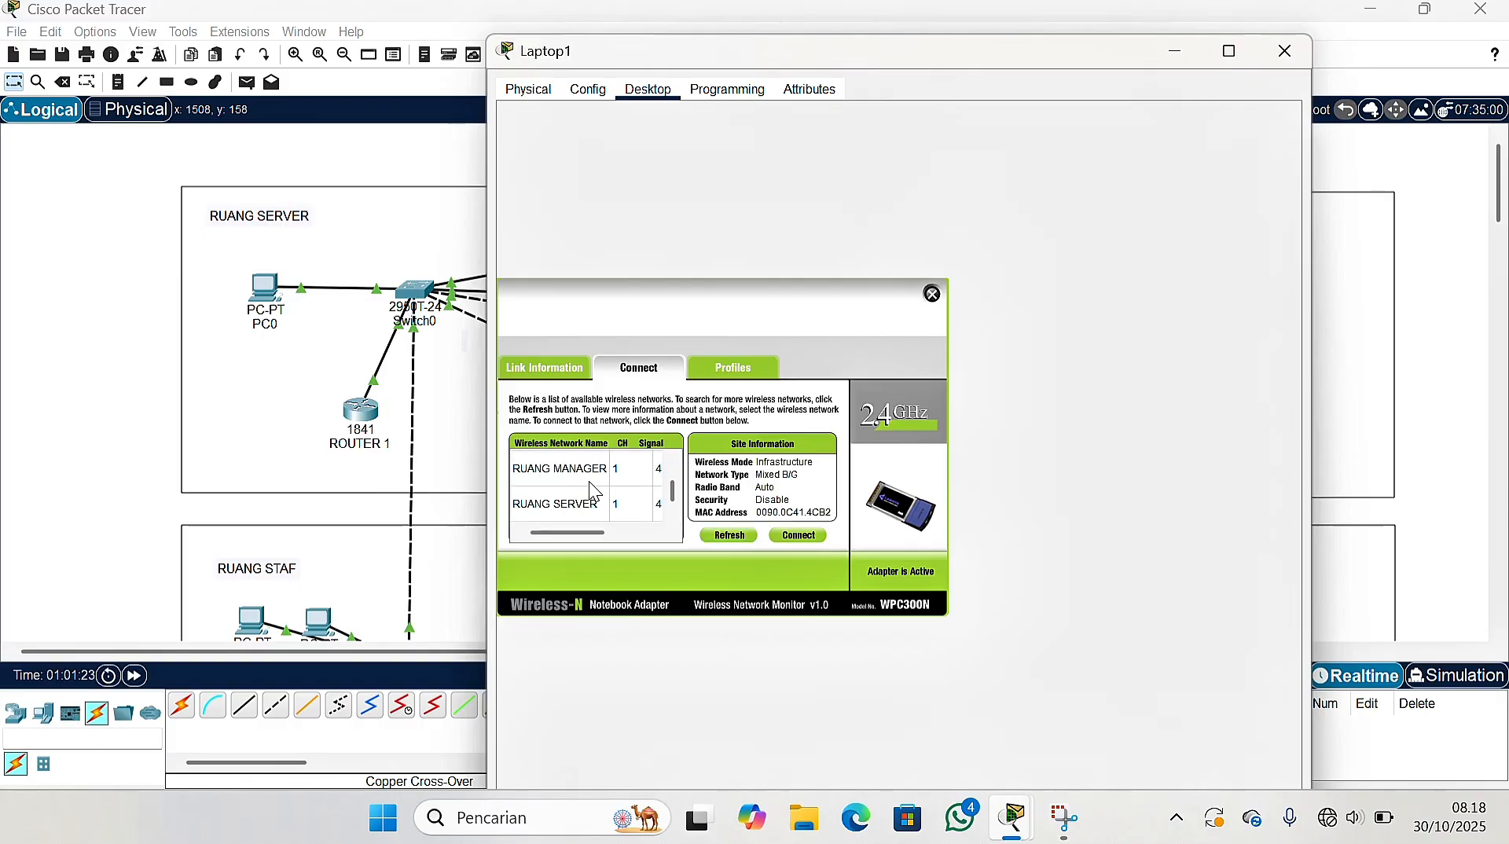
# Connect Laptop1 to the RUANG MANAGER wireless network using WPA2-Personal, enter the pre-shared key and close the laptop's window
pyautogui.click(595, 477)
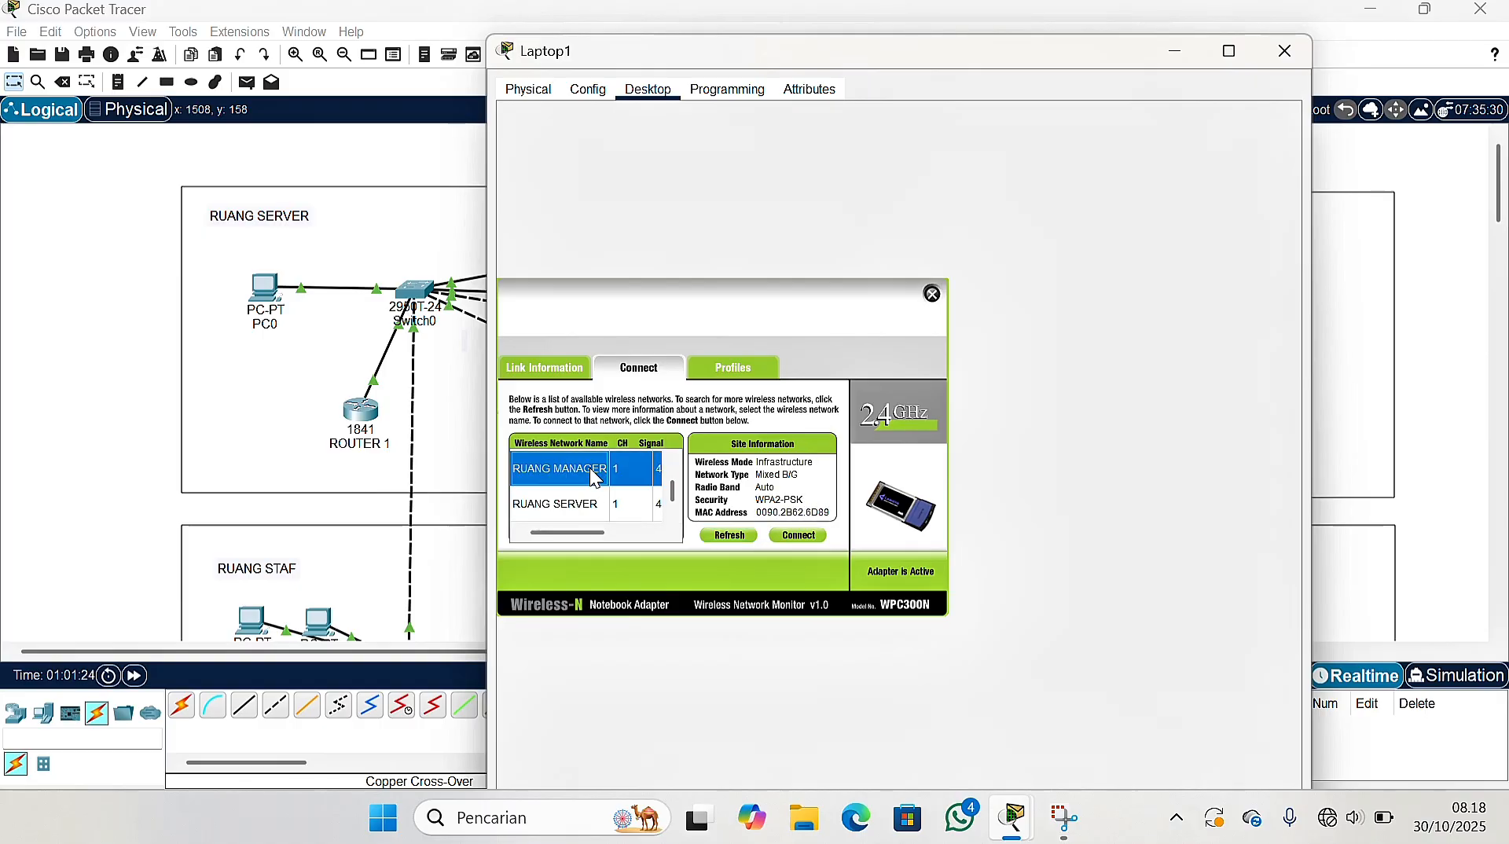
pyautogui.click(795, 538)
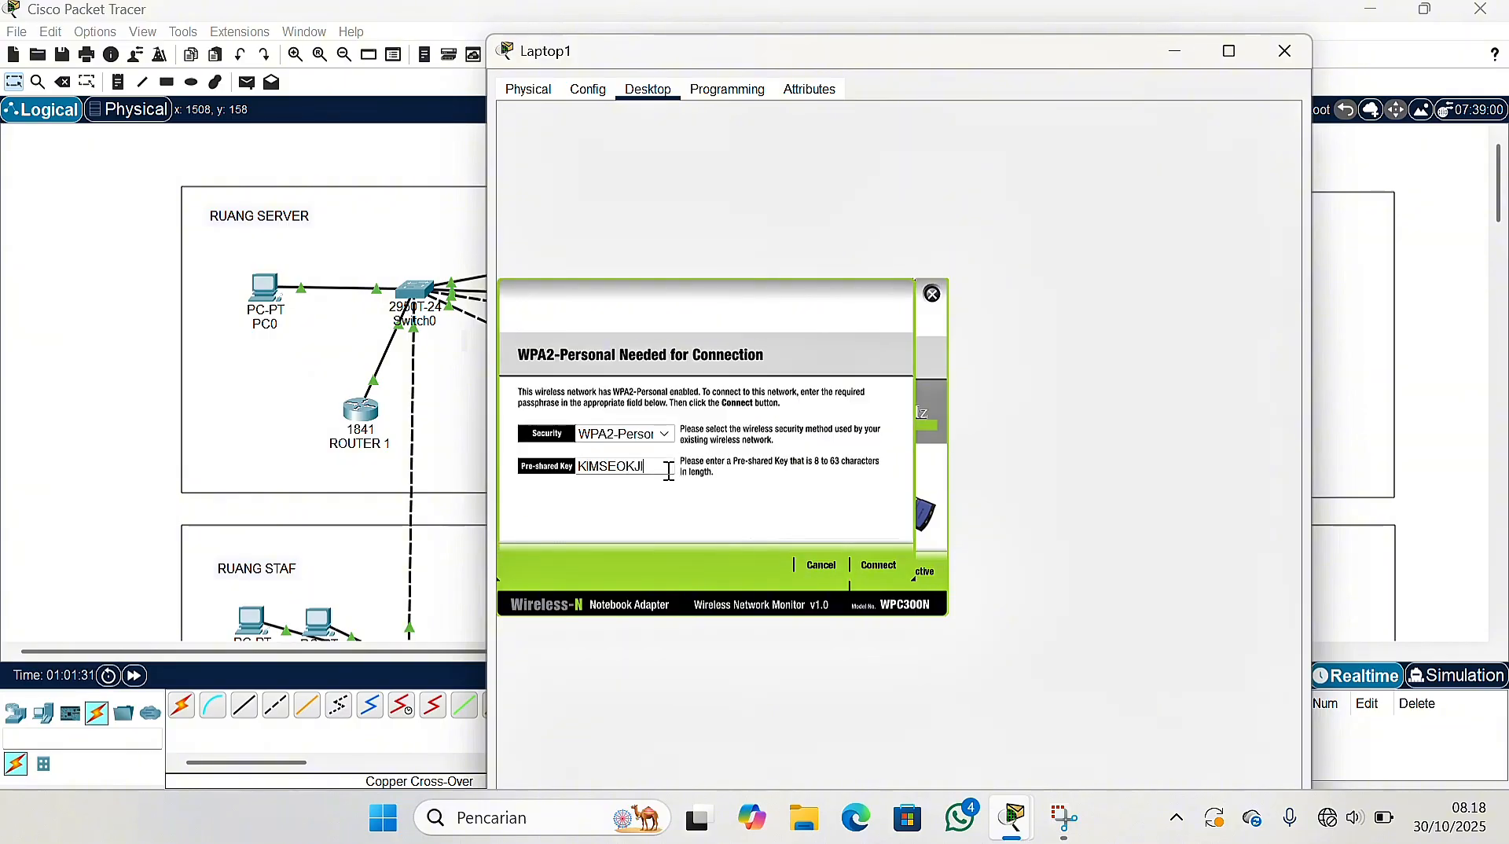
pyautogui.write('SEOKJIN')
pyautogui.click(873, 567)
pyautogui.click(795, 536)
pyautogui.click(933, 295)
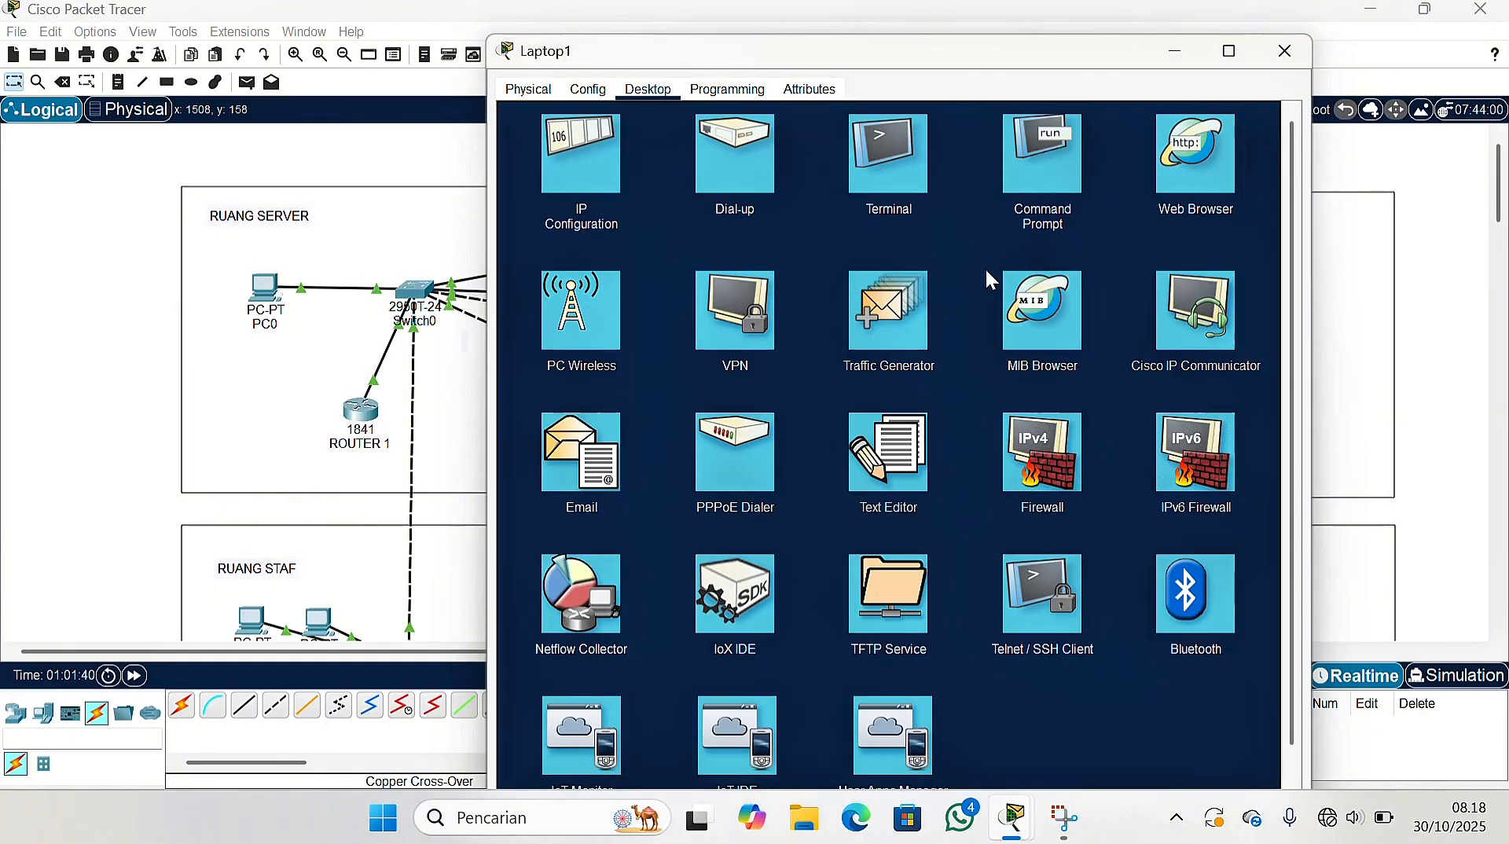
pyautogui.click(1283, 53)
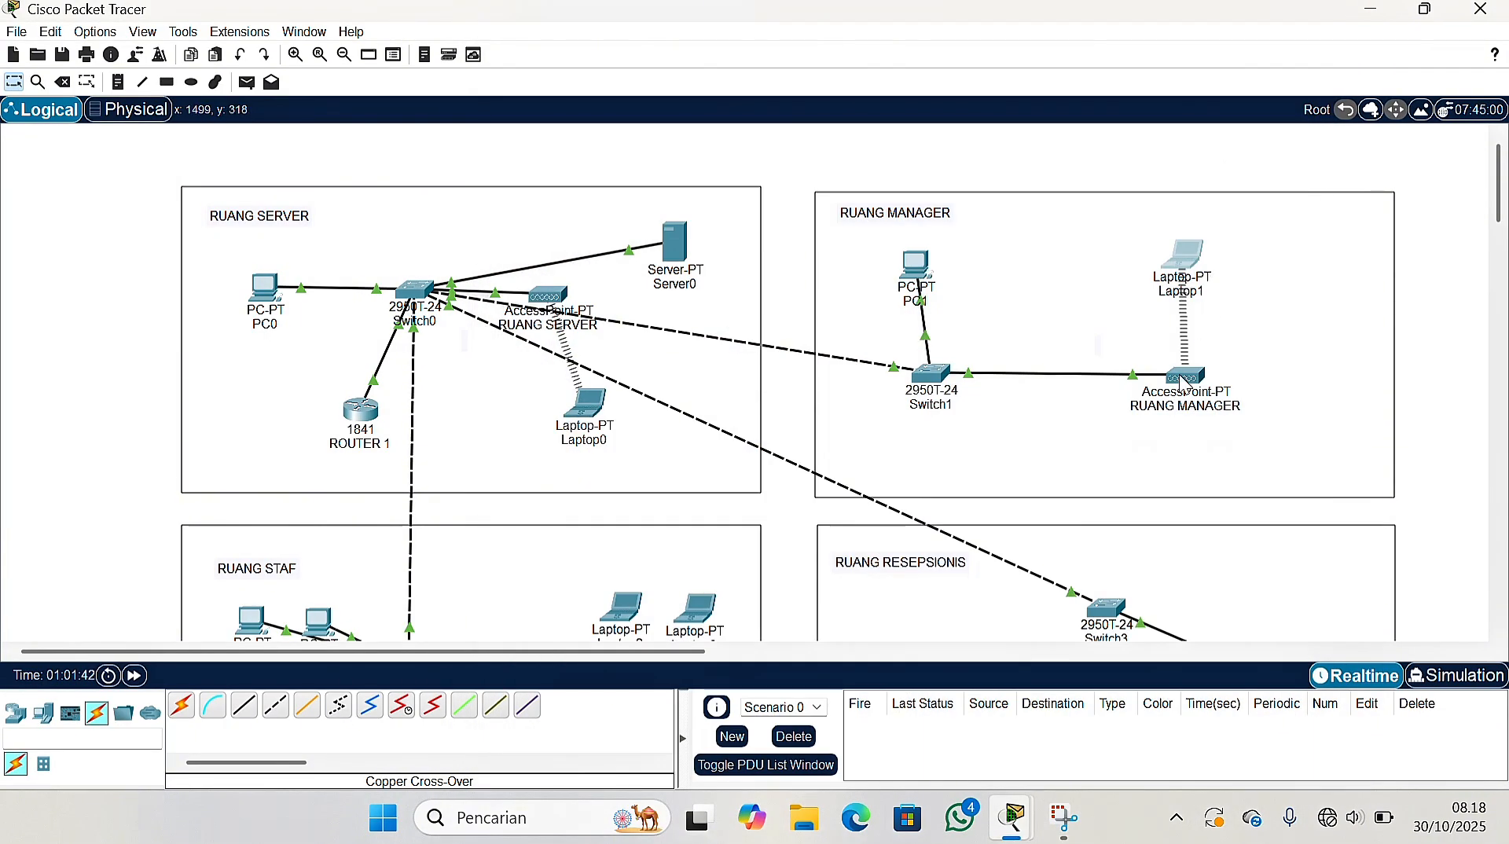
# Set PC2 in RUANG STAF to obtain its IPv4 configuration through DHCP and close its window
pyautogui.scroll(-5, 1120, 398)
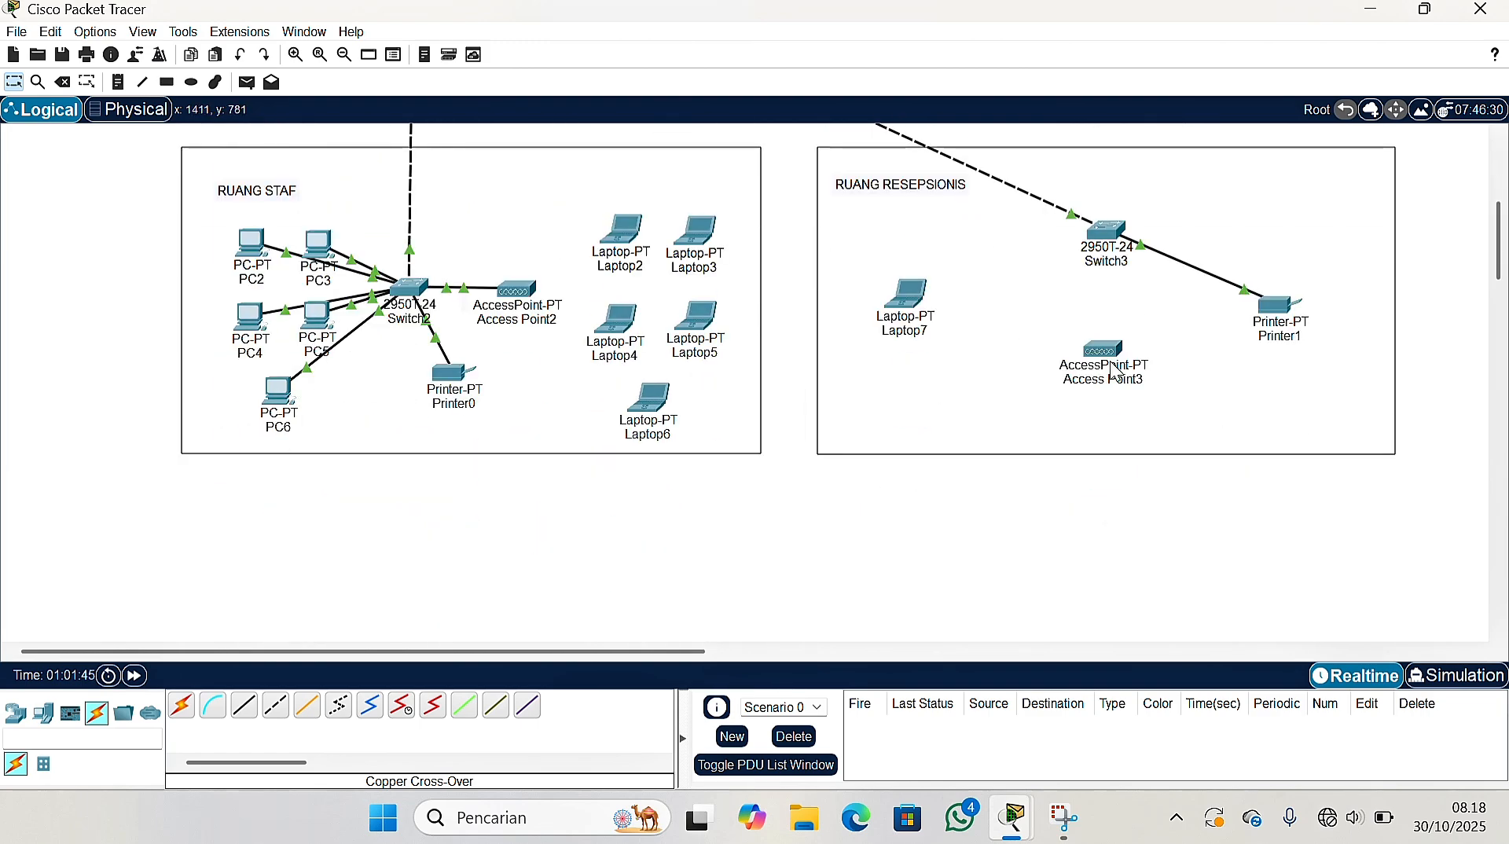
pyautogui.scroll(1, 1115, 373)
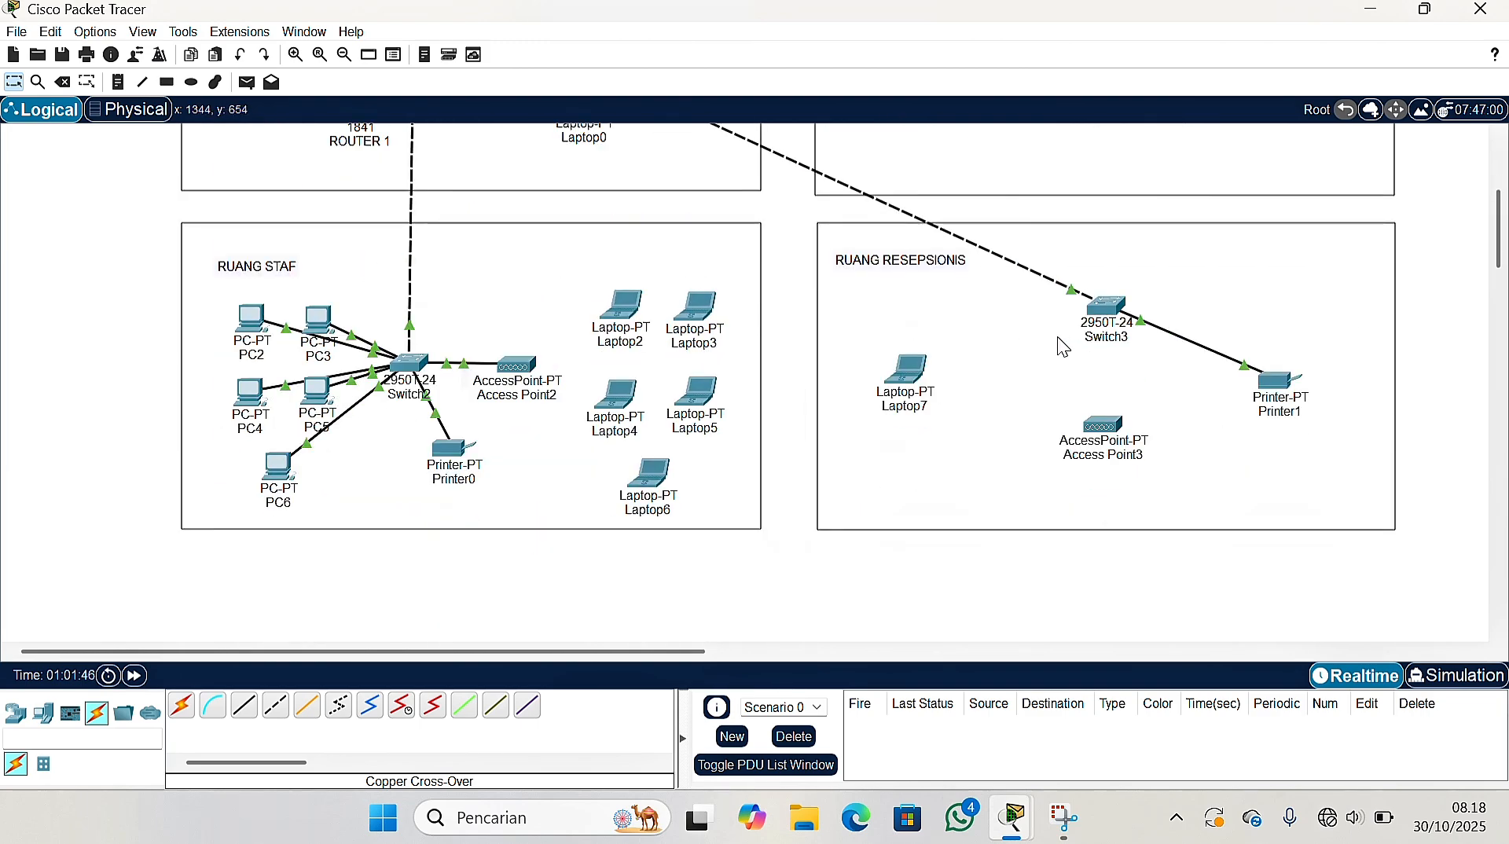
pyautogui.click(628, 45)
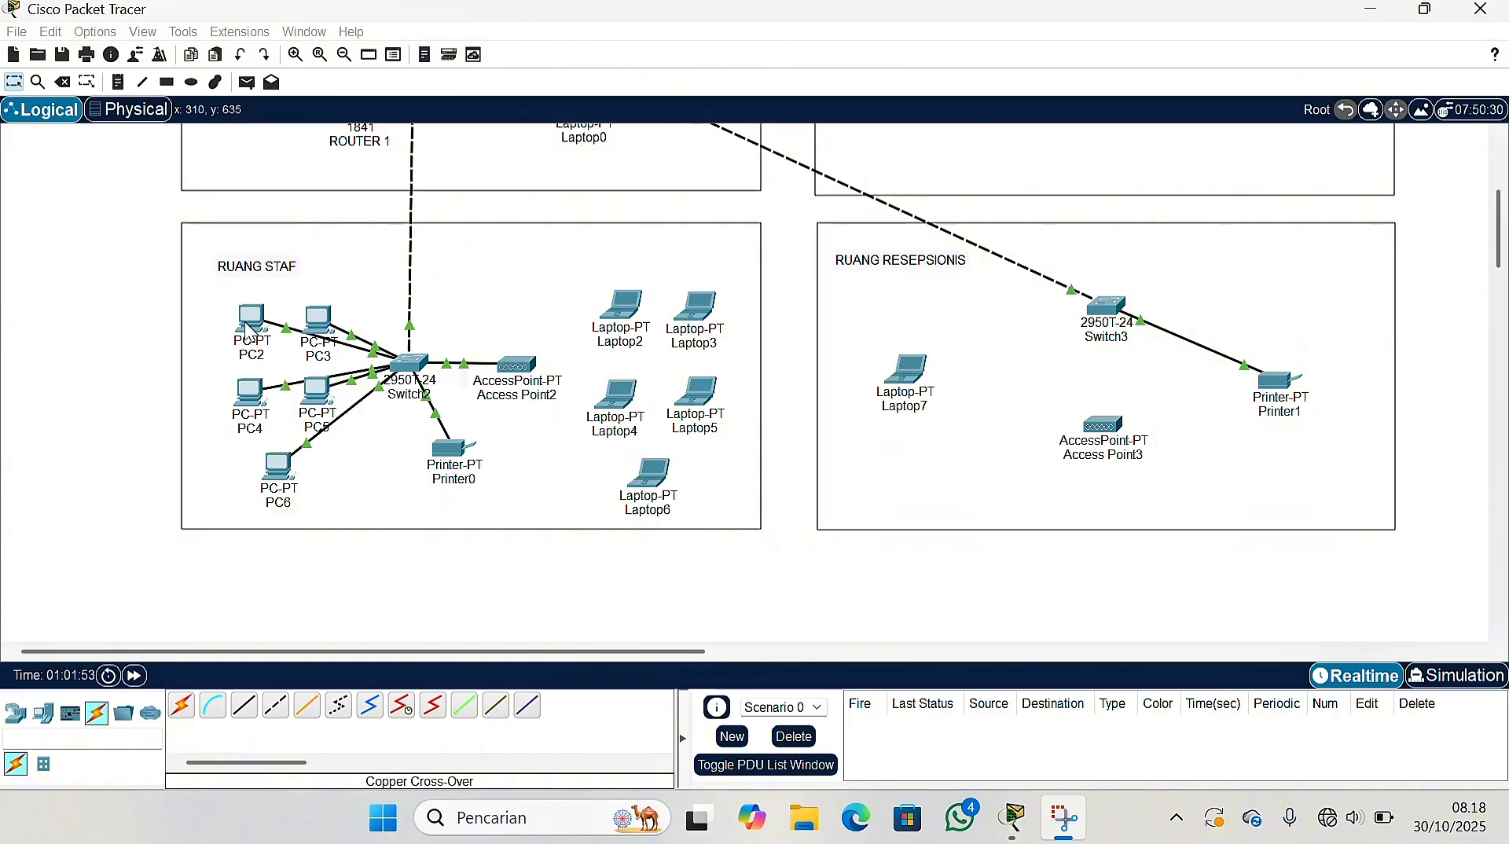
pyautogui.click(249, 331)
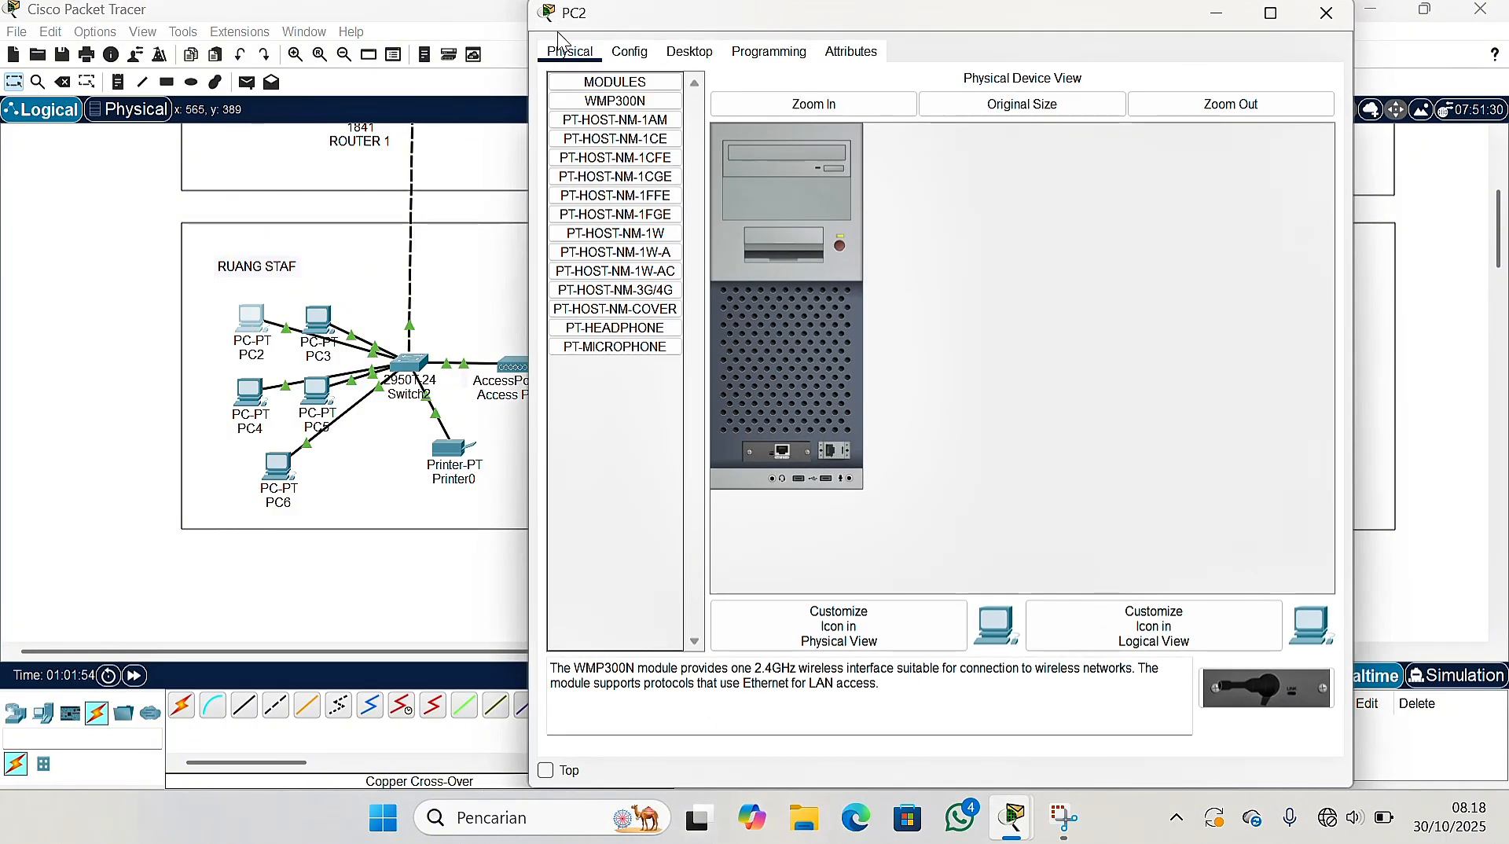
pyautogui.moveTo(558, 27); pyautogui.dragTo(525, 51)
pyautogui.click(598, 75)
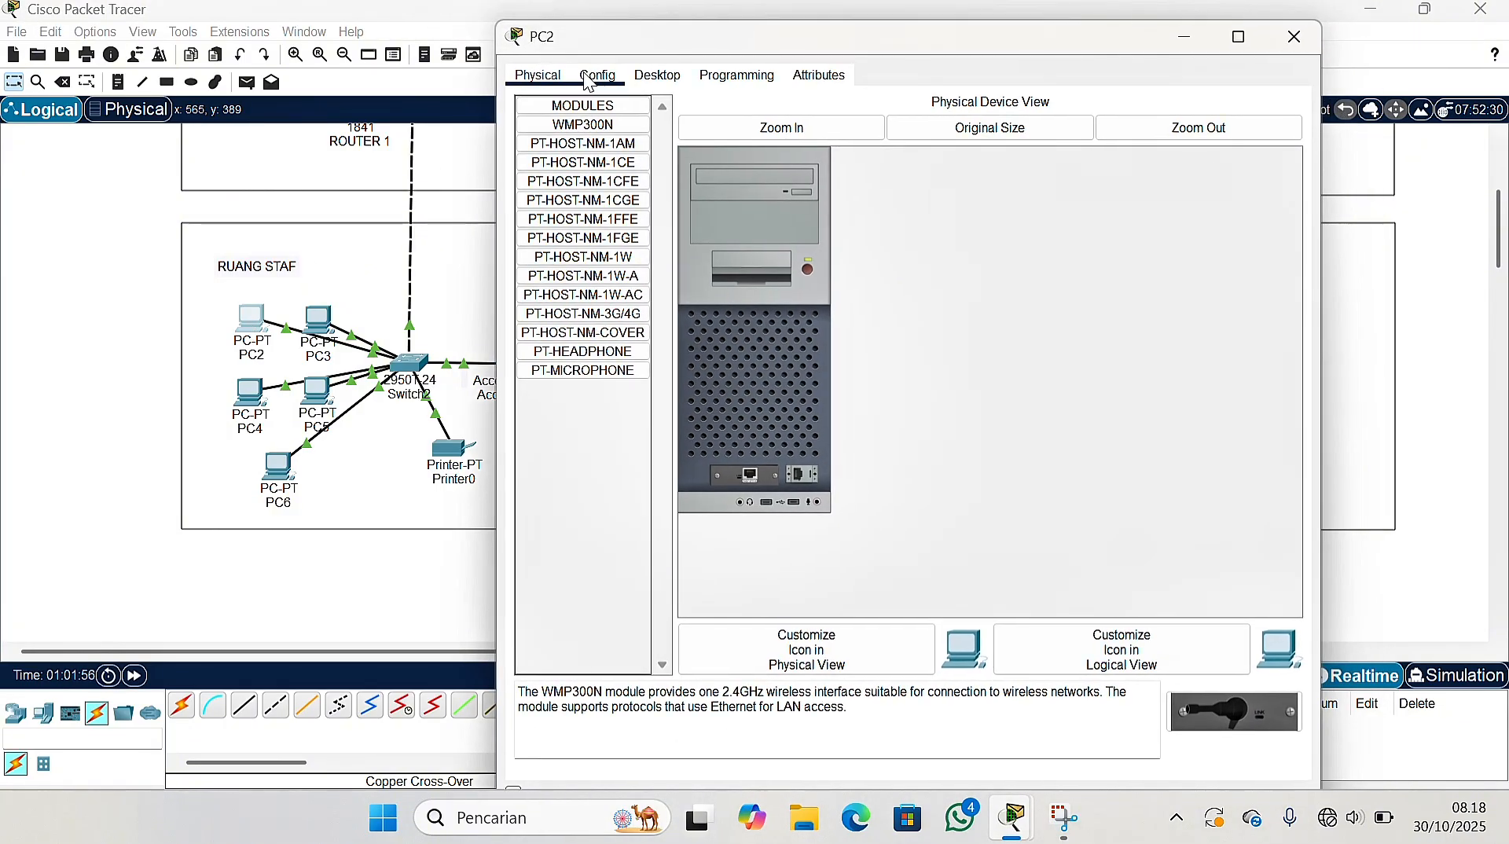
pyautogui.click(652, 78)
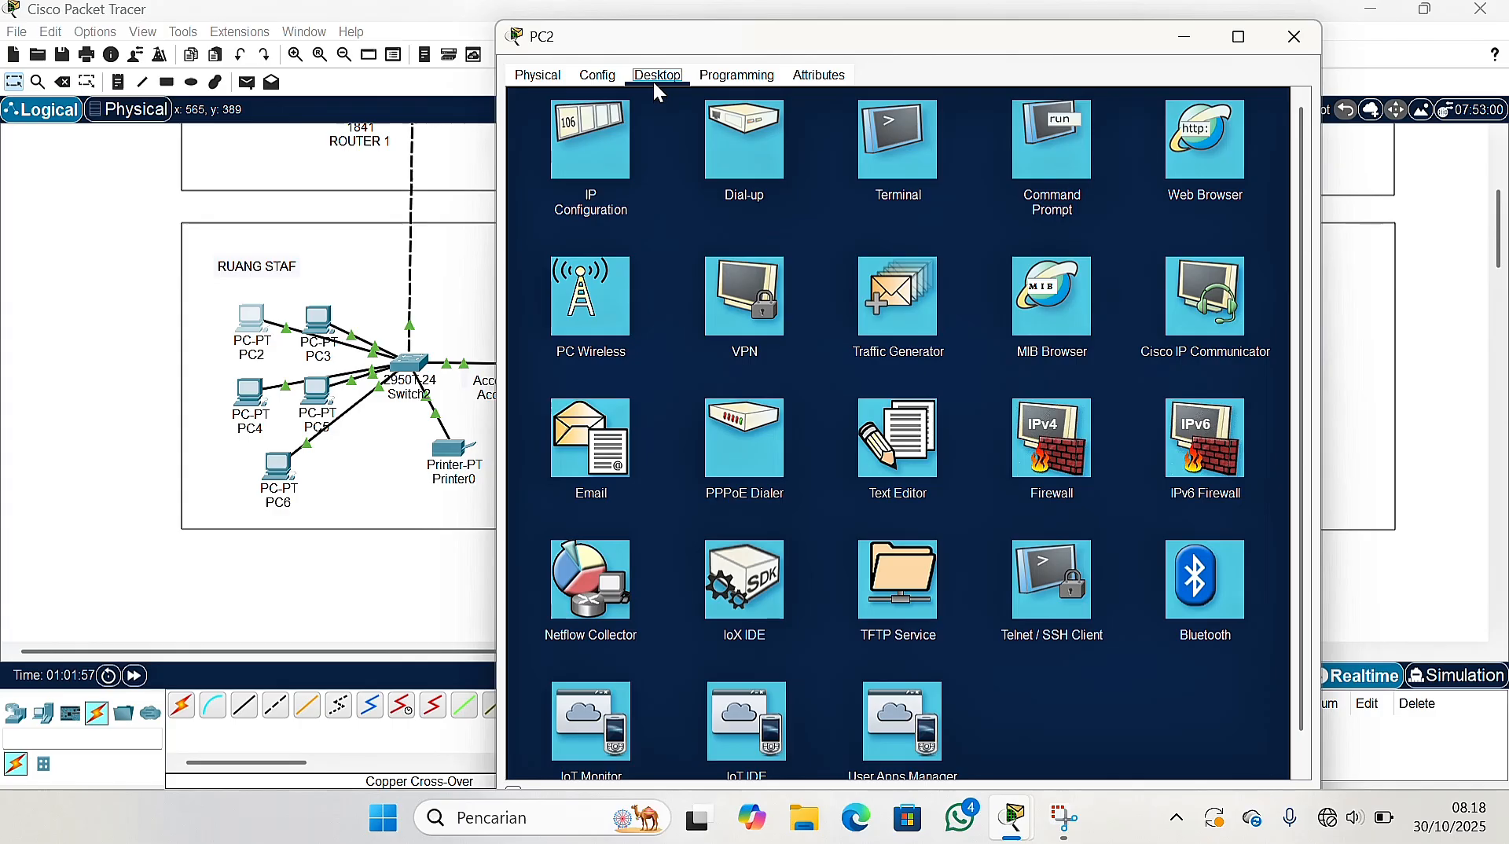
pyautogui.click(593, 150)
pyautogui.click(541, 178)
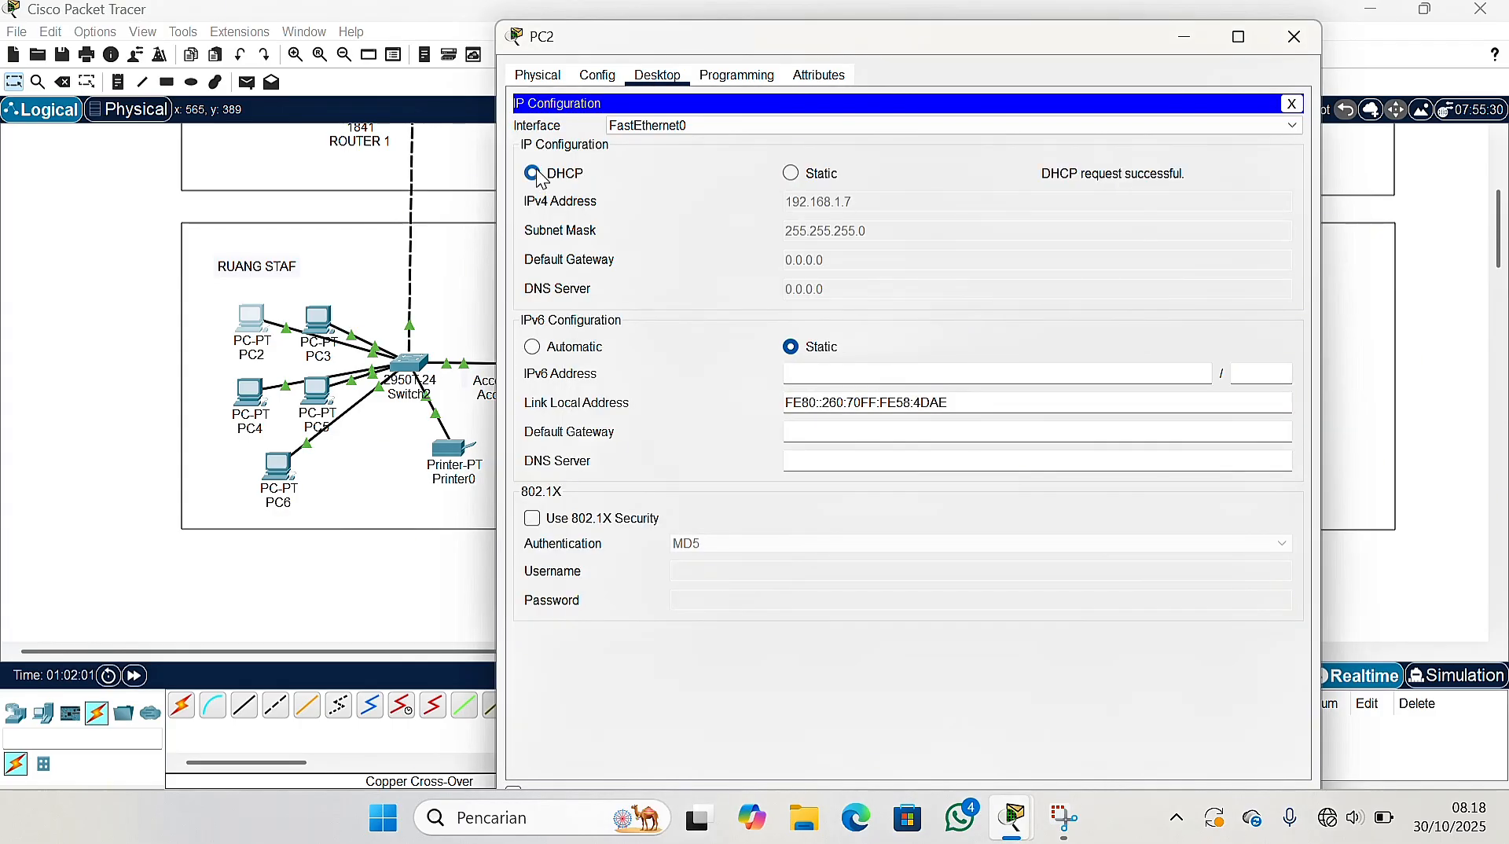
pyautogui.click(1289, 50)
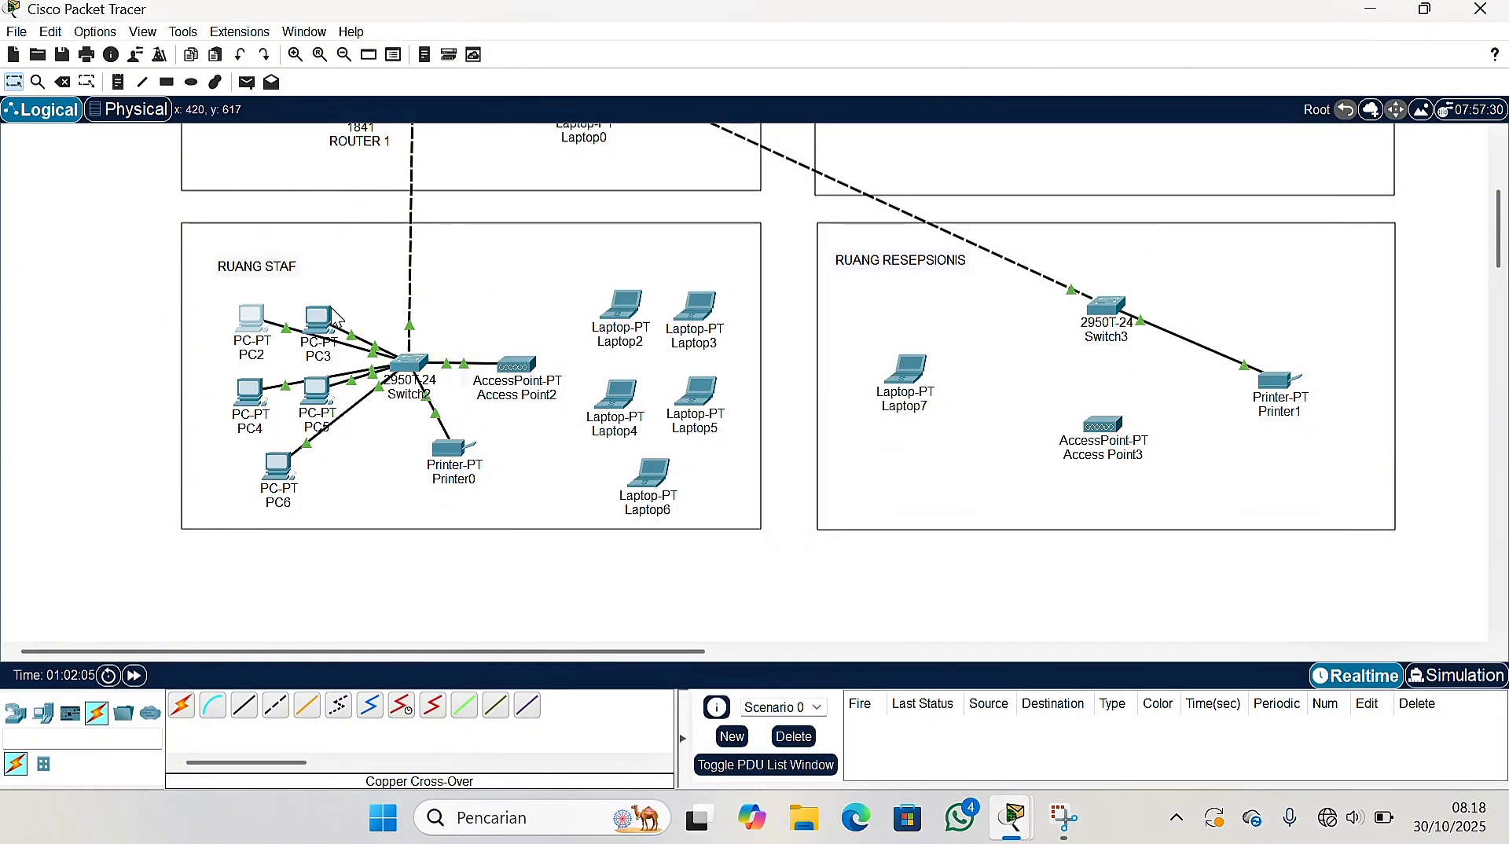
# Switch PC3's IP configuration in RUANG STAF to DHCP and close its window
pyautogui.click(330, 319)
pyautogui.moveTo(584, 29); pyautogui.dragTo(544, 67)
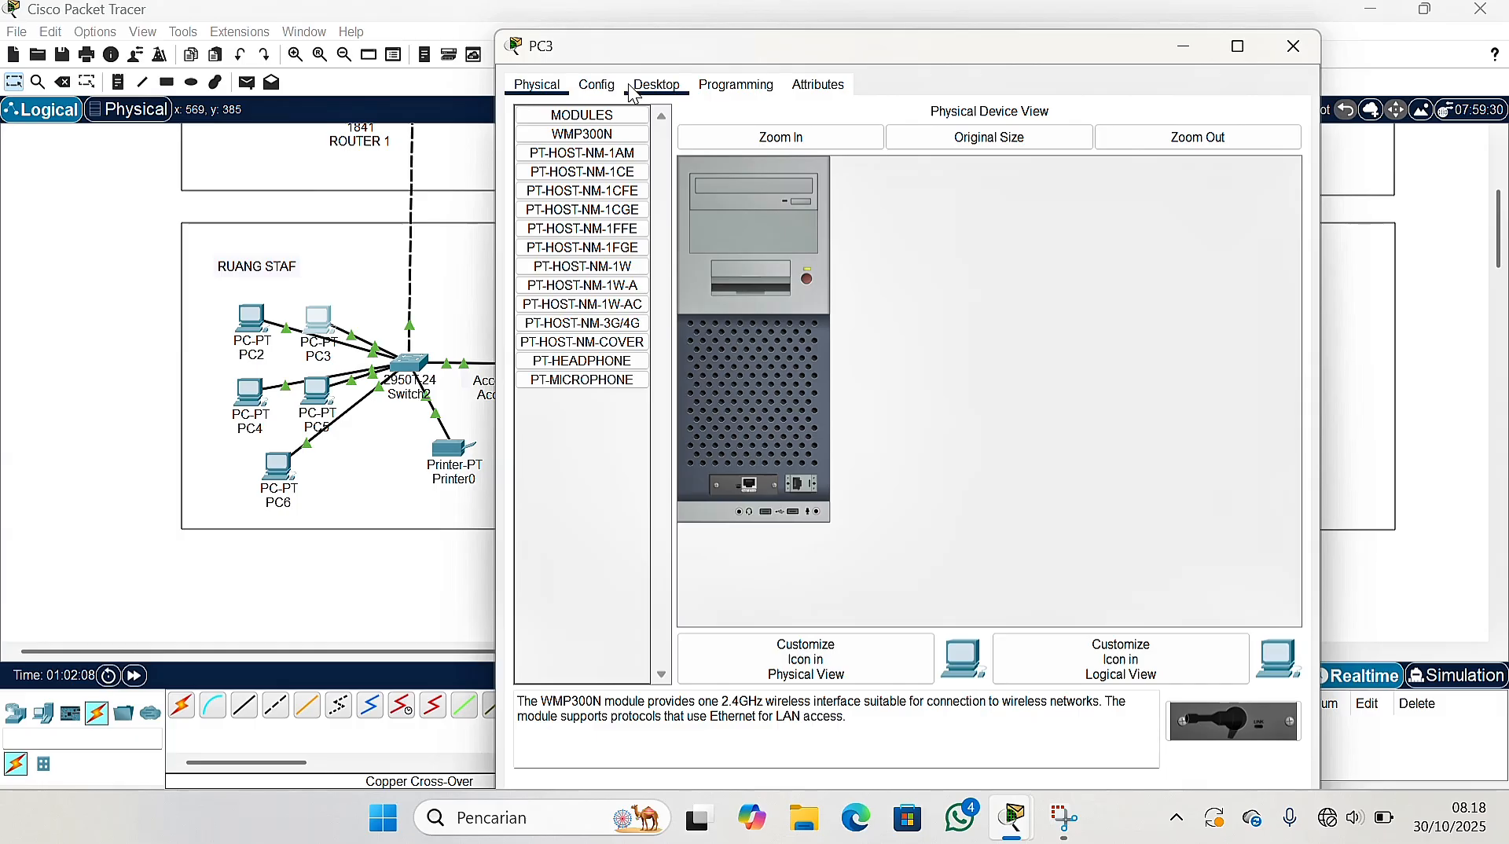
pyautogui.click(655, 85)
pyautogui.click(590, 135)
pyautogui.click(531, 185)
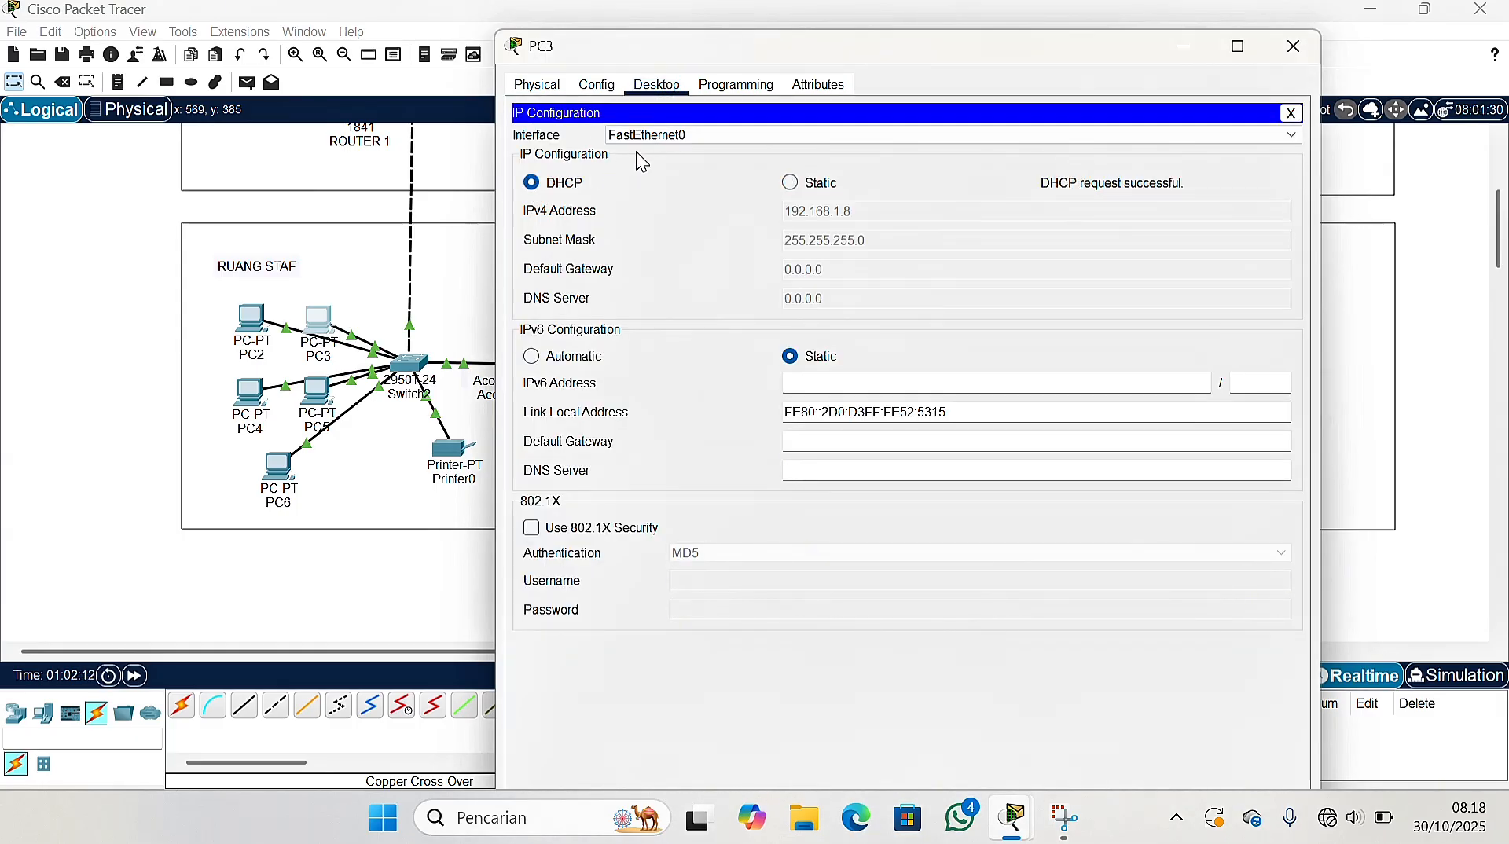
pyautogui.click(1293, 47)
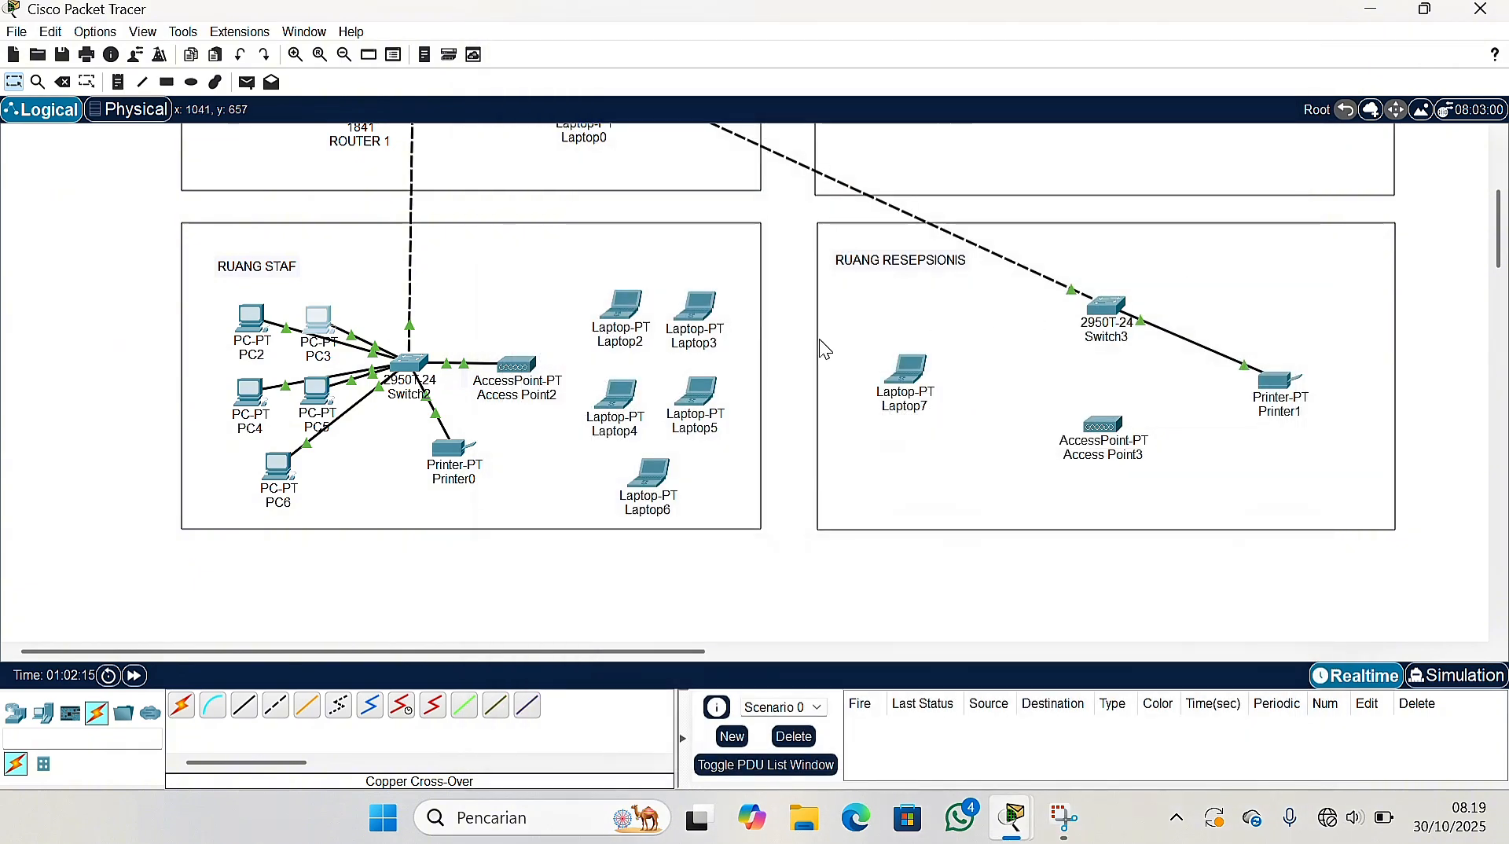
# Switch PC4's IP configuration in RUANG STAF to DHCP and close its window
pyautogui.click(266, 390)
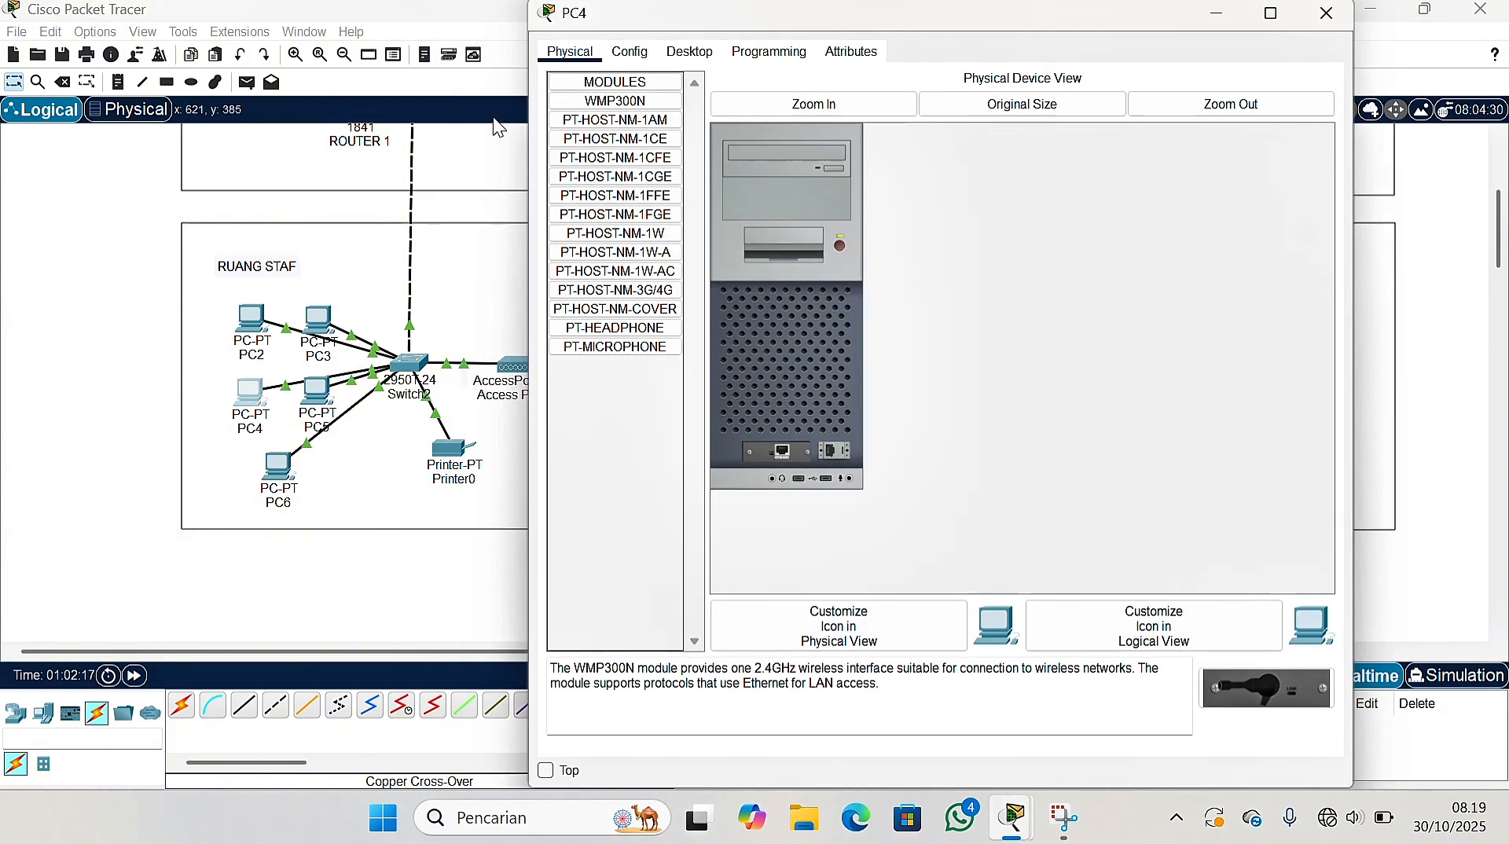
pyautogui.moveTo(569, 14); pyautogui.dragTo(533, 65)
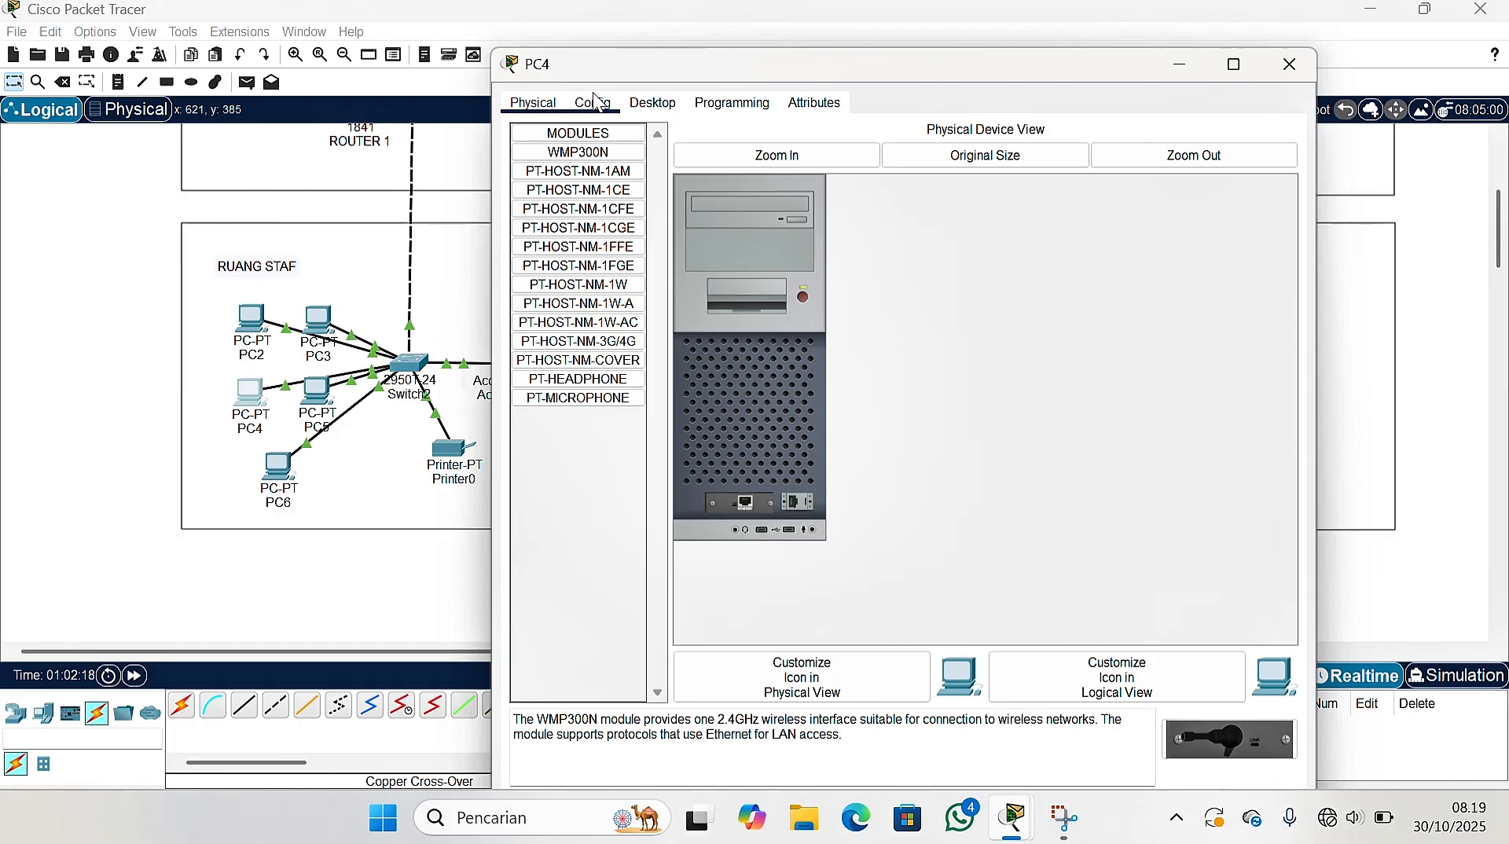
pyautogui.click(639, 117)
pyautogui.click(588, 178)
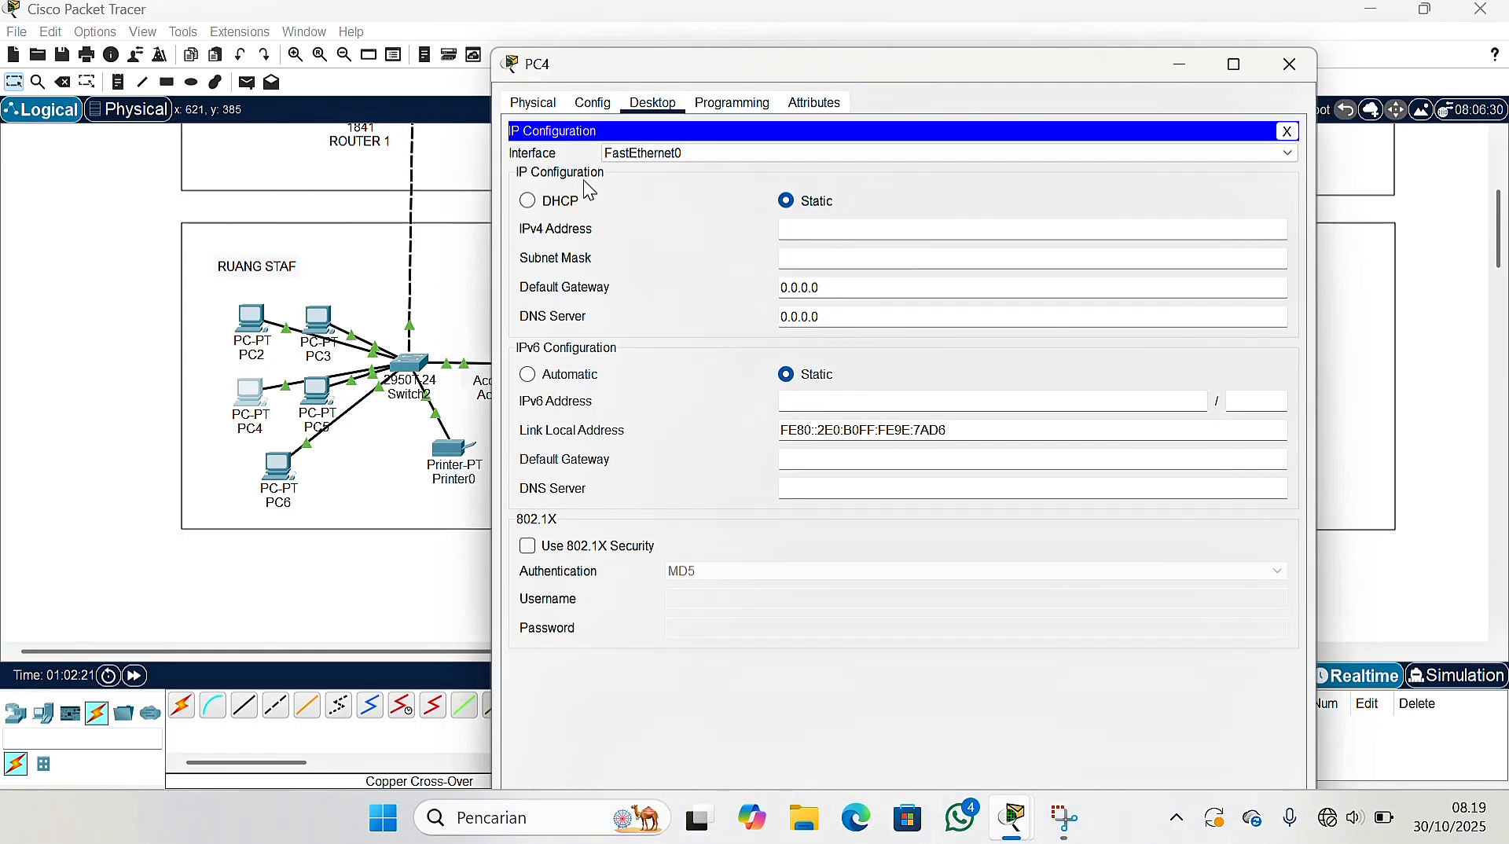
pyautogui.click(528, 201)
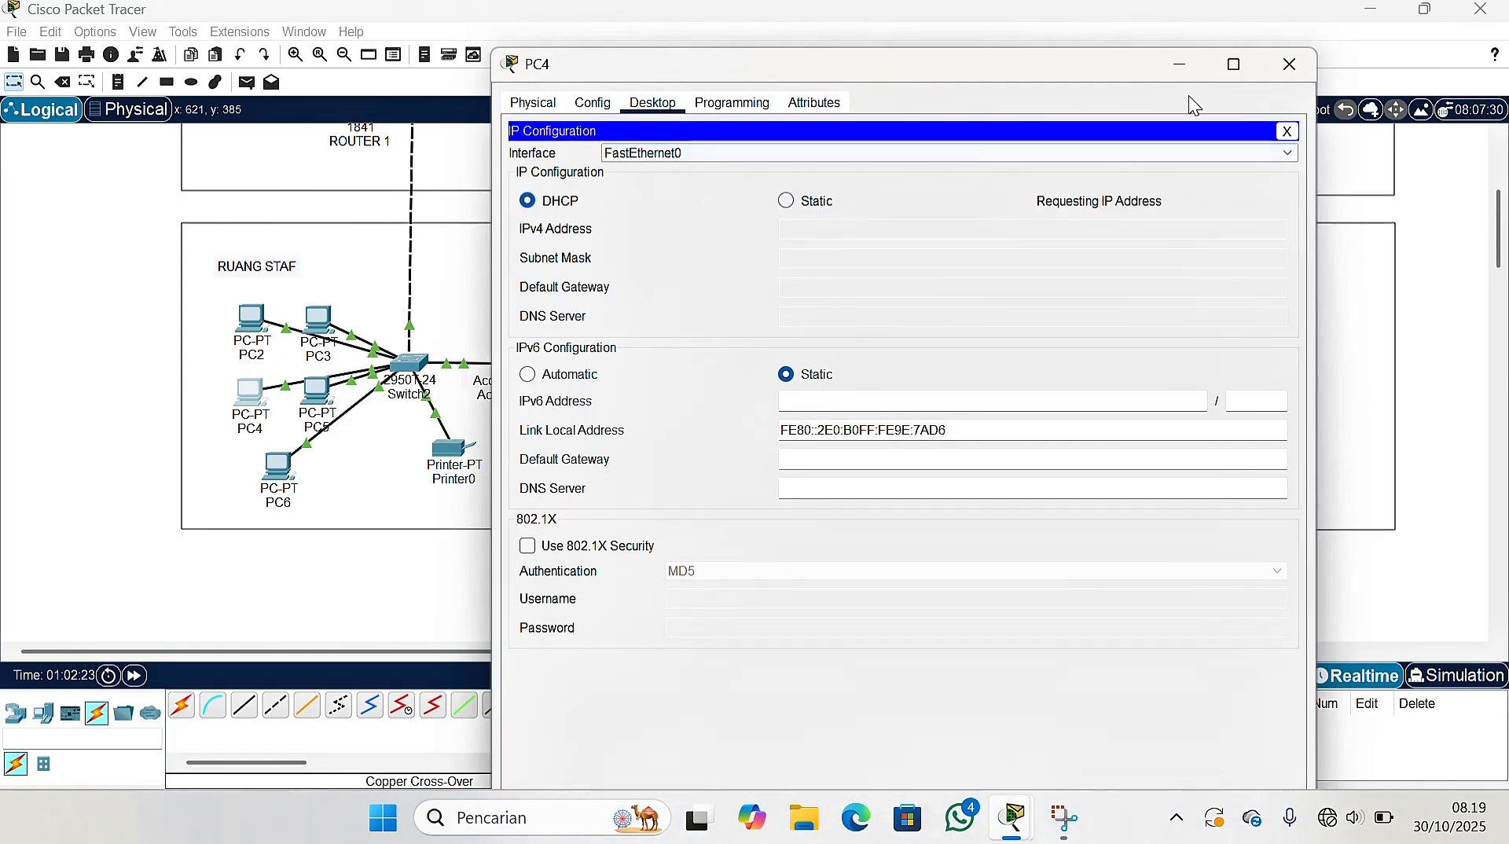
pyautogui.click(1289, 64)
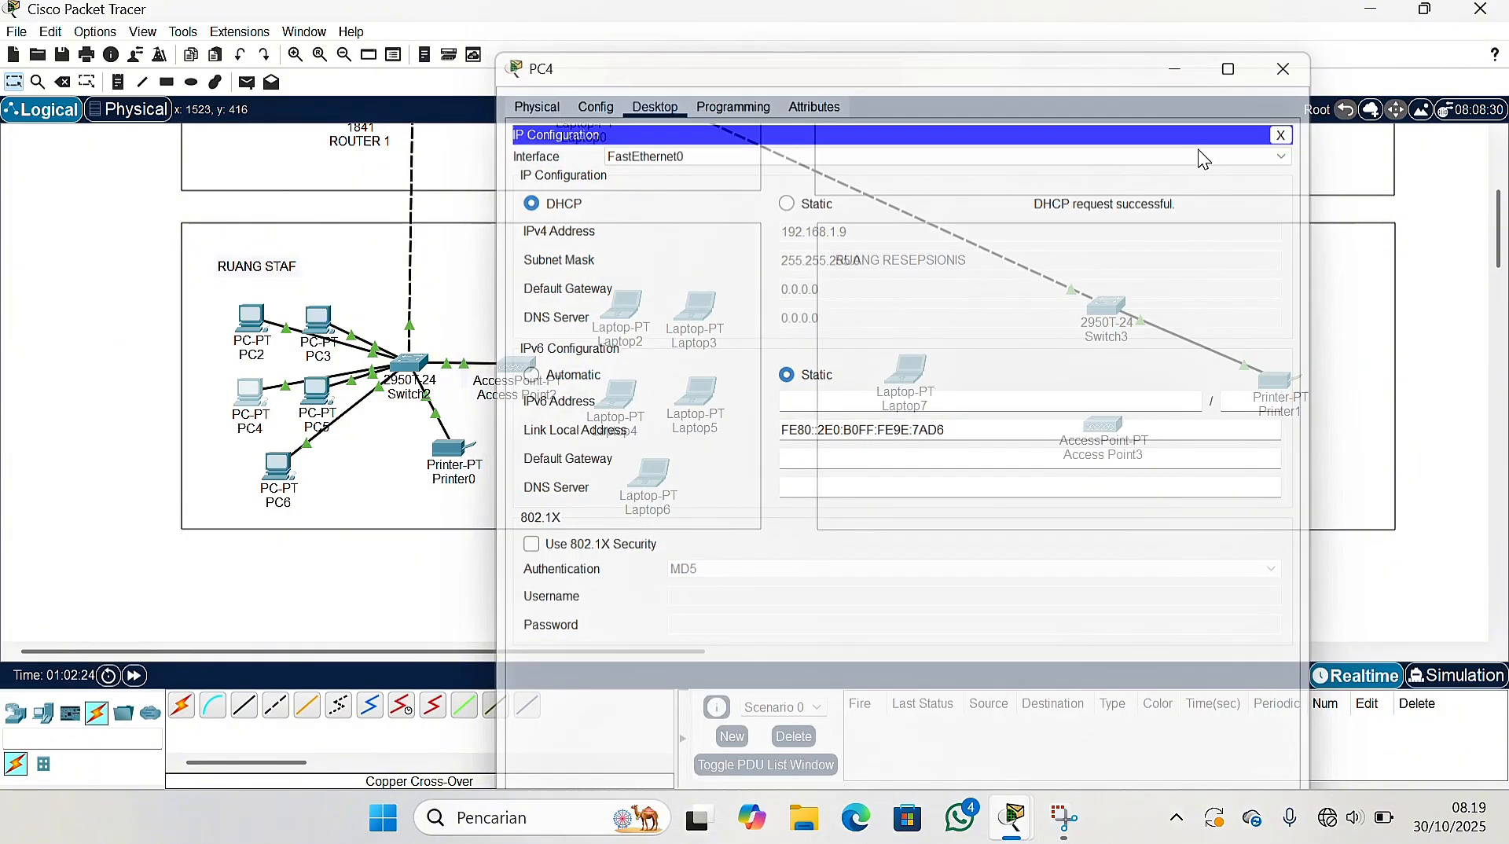
# Switch PC5's IP configuration in RUANG STAF to DHCP and close its window
pyautogui.click(318, 390)
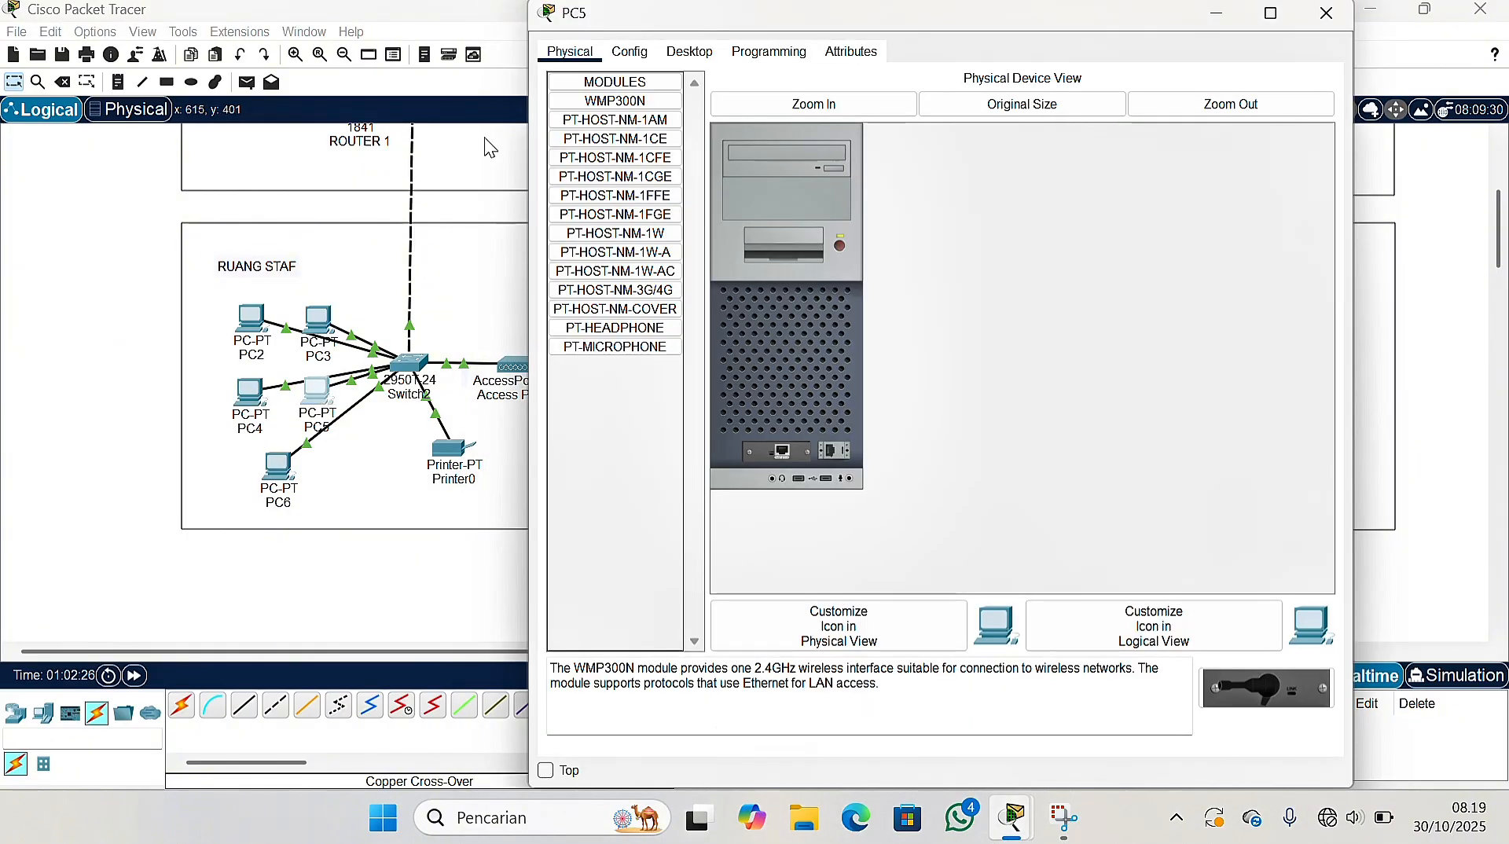
pyautogui.moveTo(573, 14); pyautogui.dragTo(536, 60)
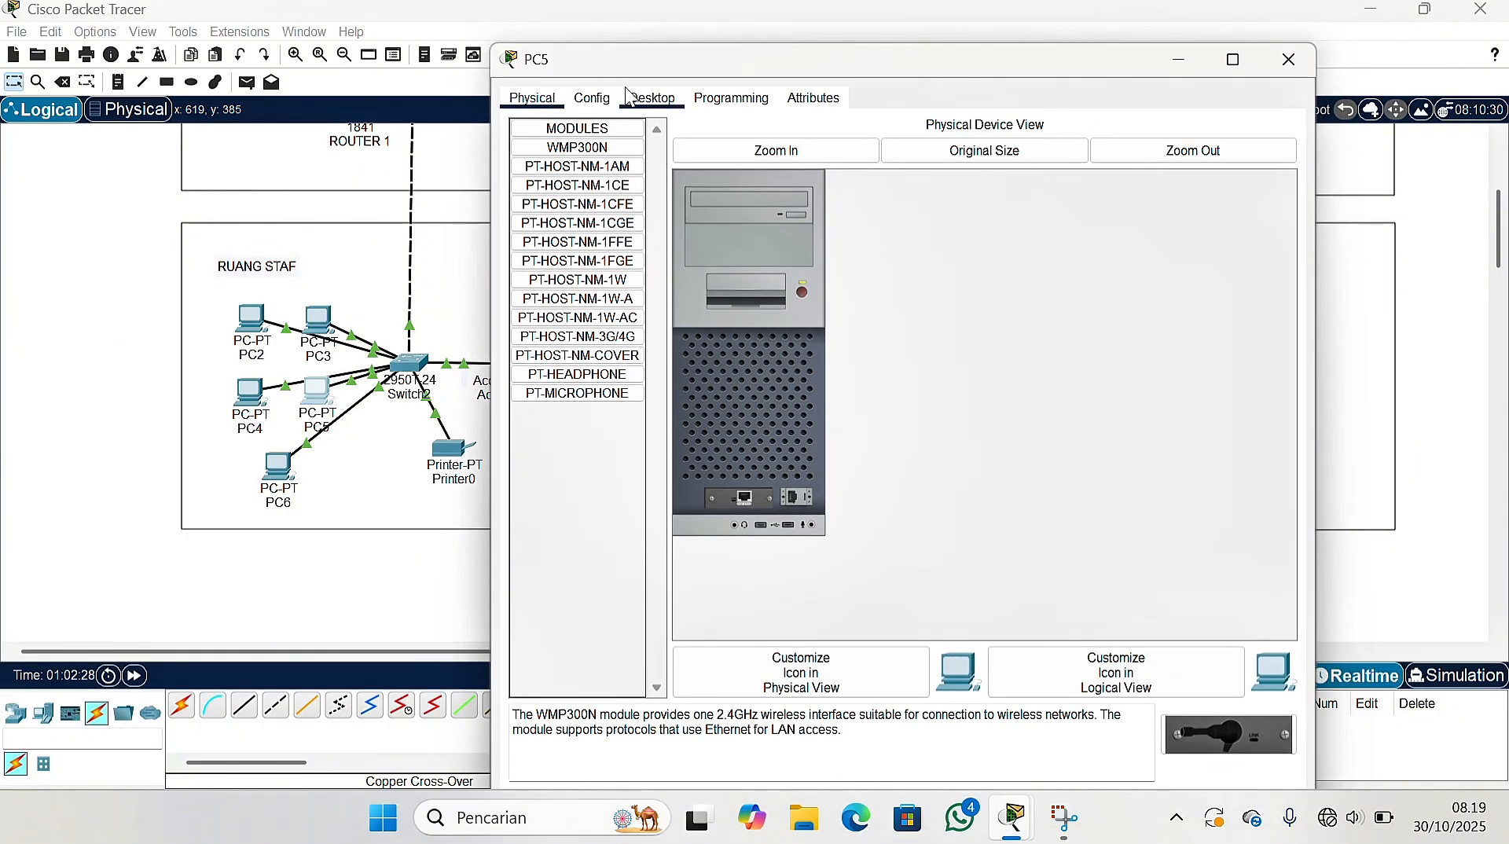
pyautogui.click(630, 96)
pyautogui.click(572, 180)
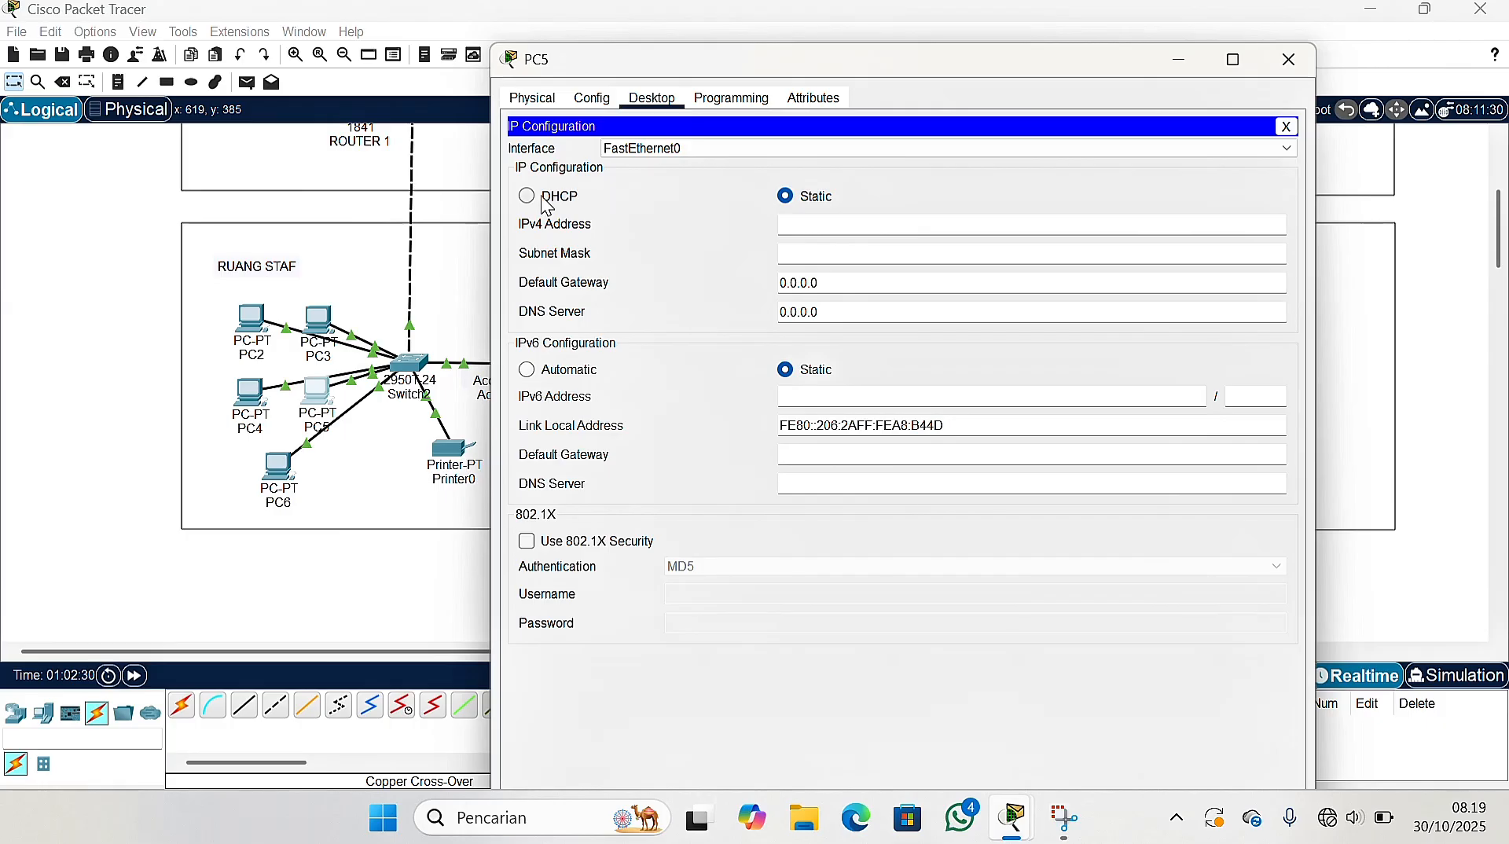
pyautogui.click(529, 196)
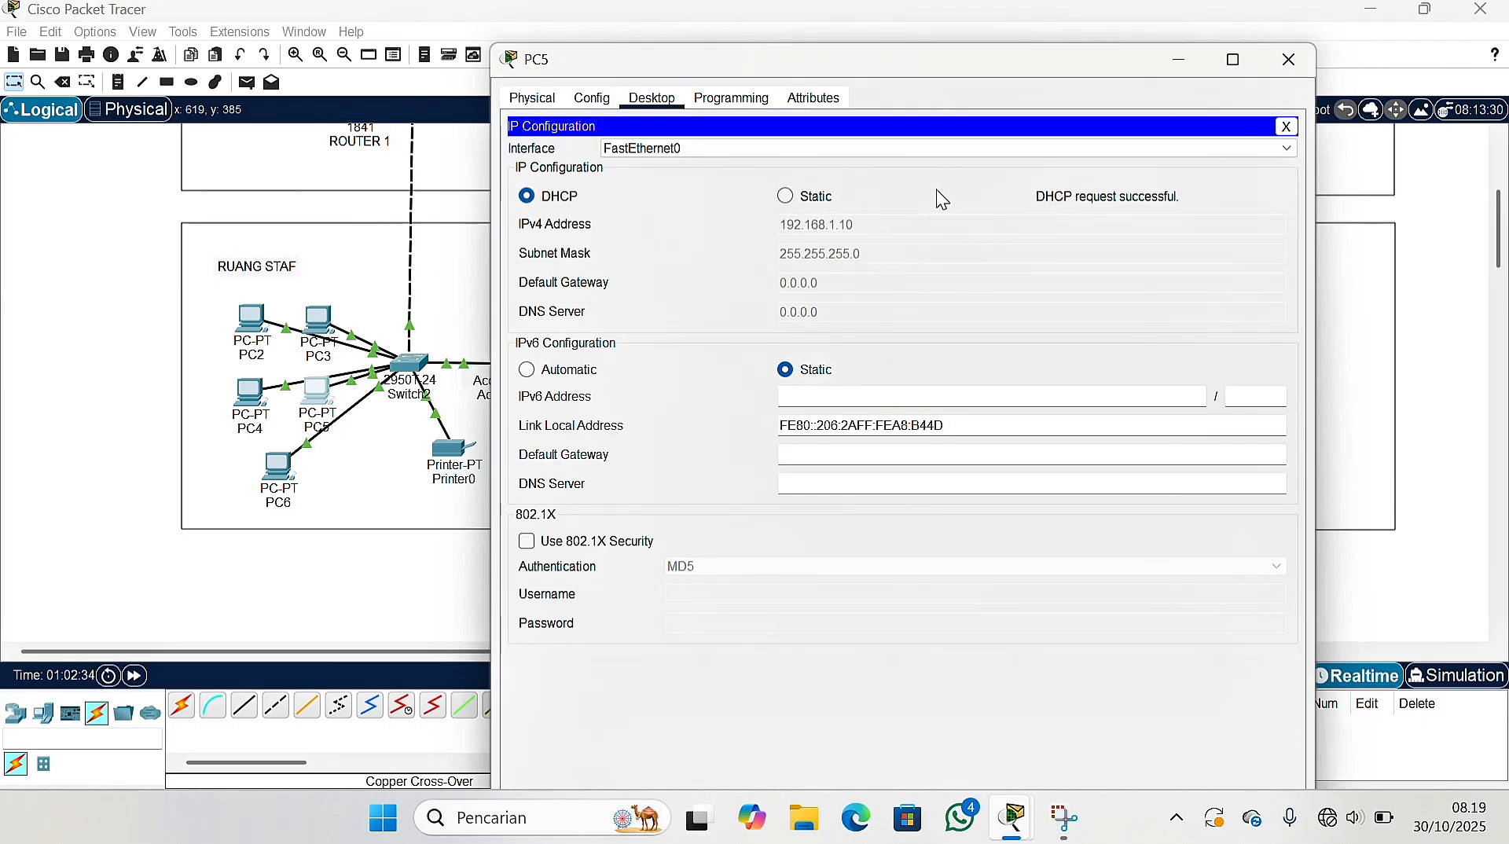
pyautogui.click(1273, 63)
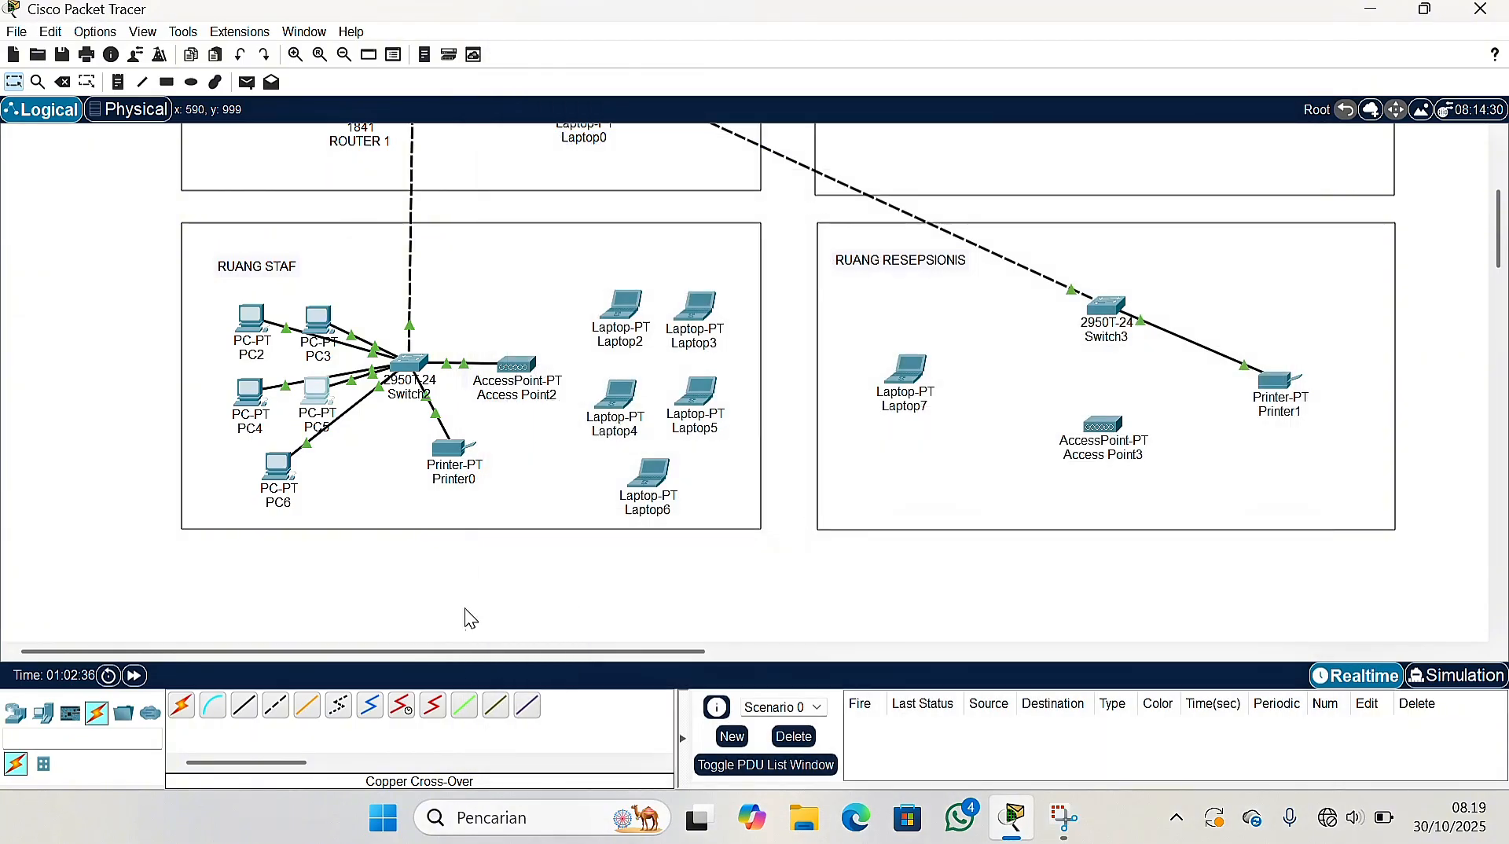
# Switch PC6's IP configuration in RUANG STAF to DHCP and close its window
pyautogui.click(276, 464)
pyautogui.click(548, 13)
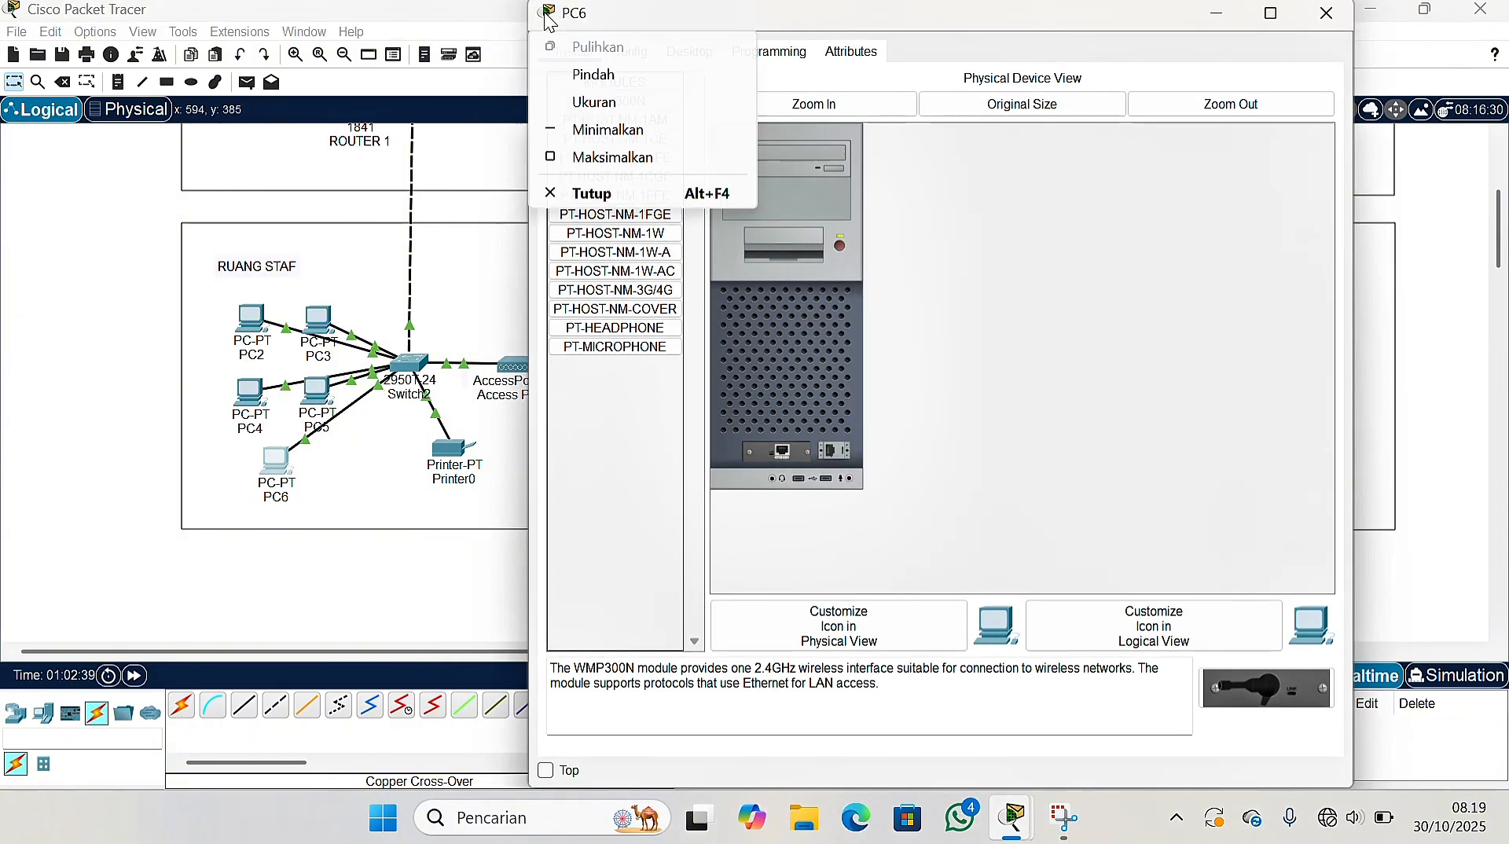
pyautogui.click(526, 48)
pyautogui.moveTo(567, 23); pyautogui.dragTo(542, 61)
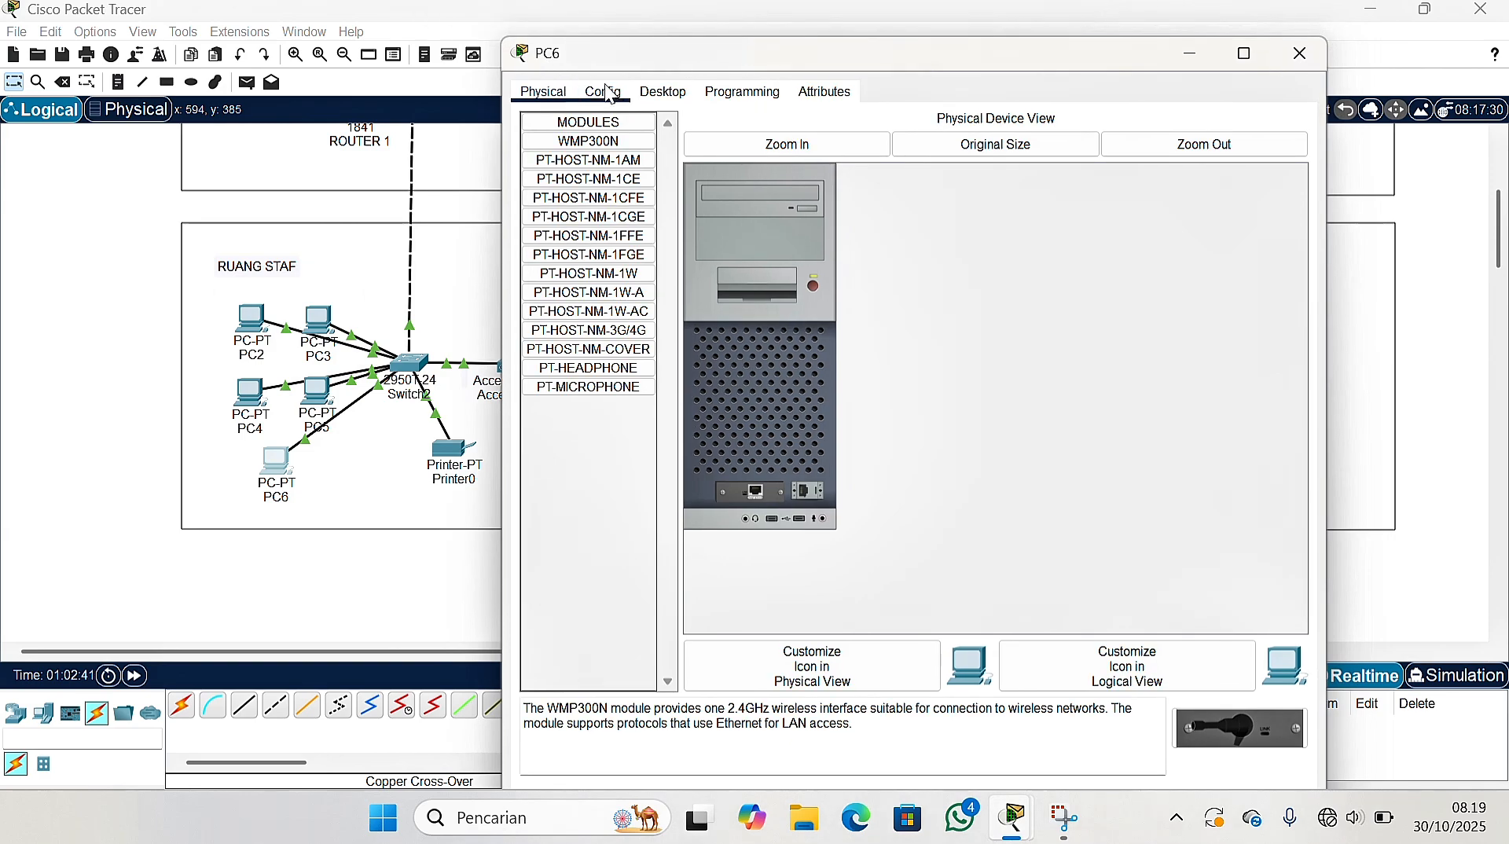
pyautogui.click(663, 89)
pyautogui.click(605, 175)
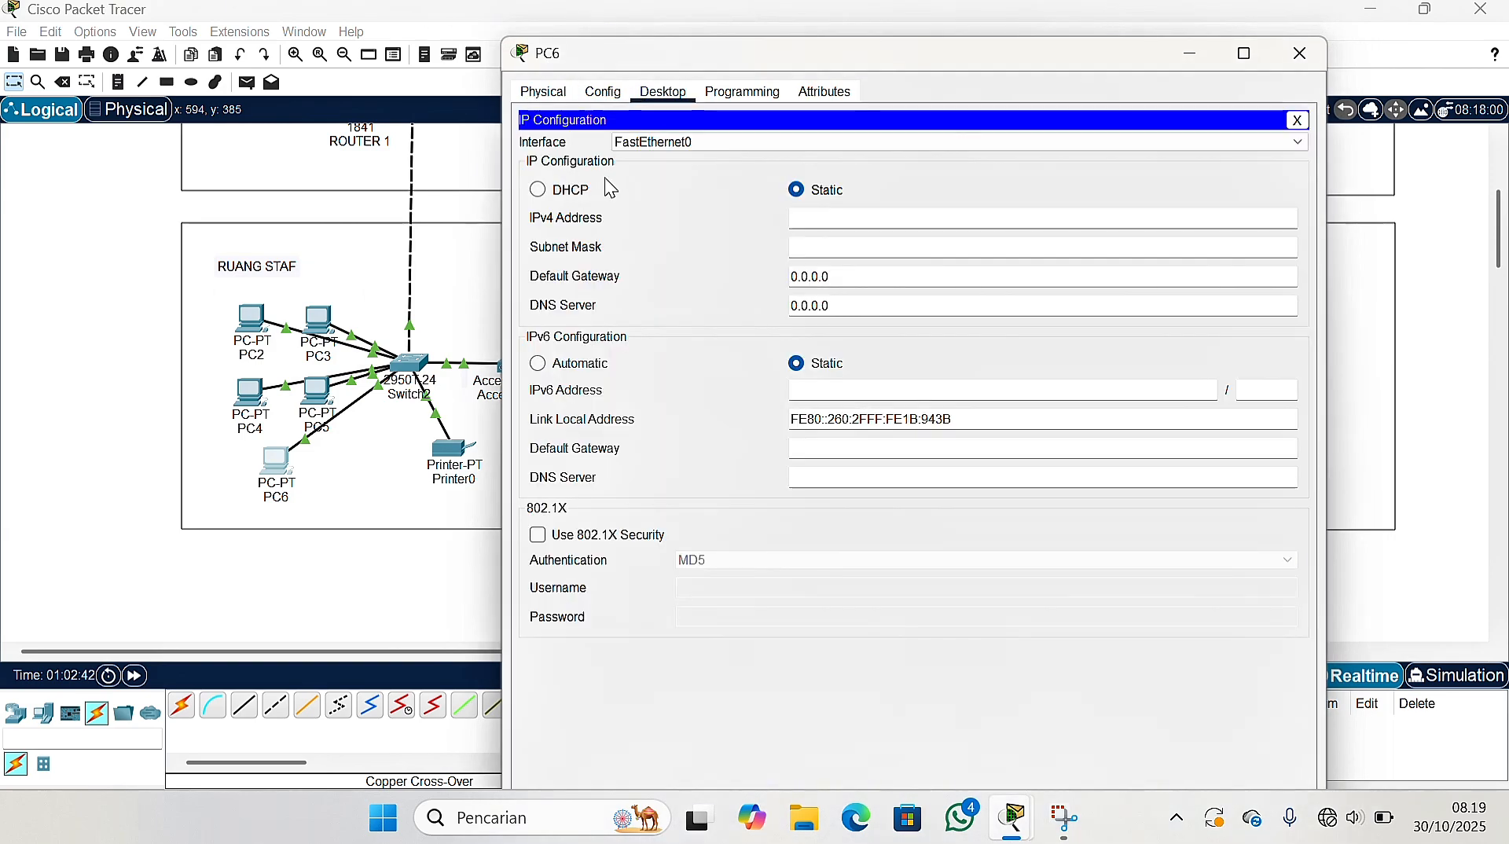
pyautogui.click(543, 191)
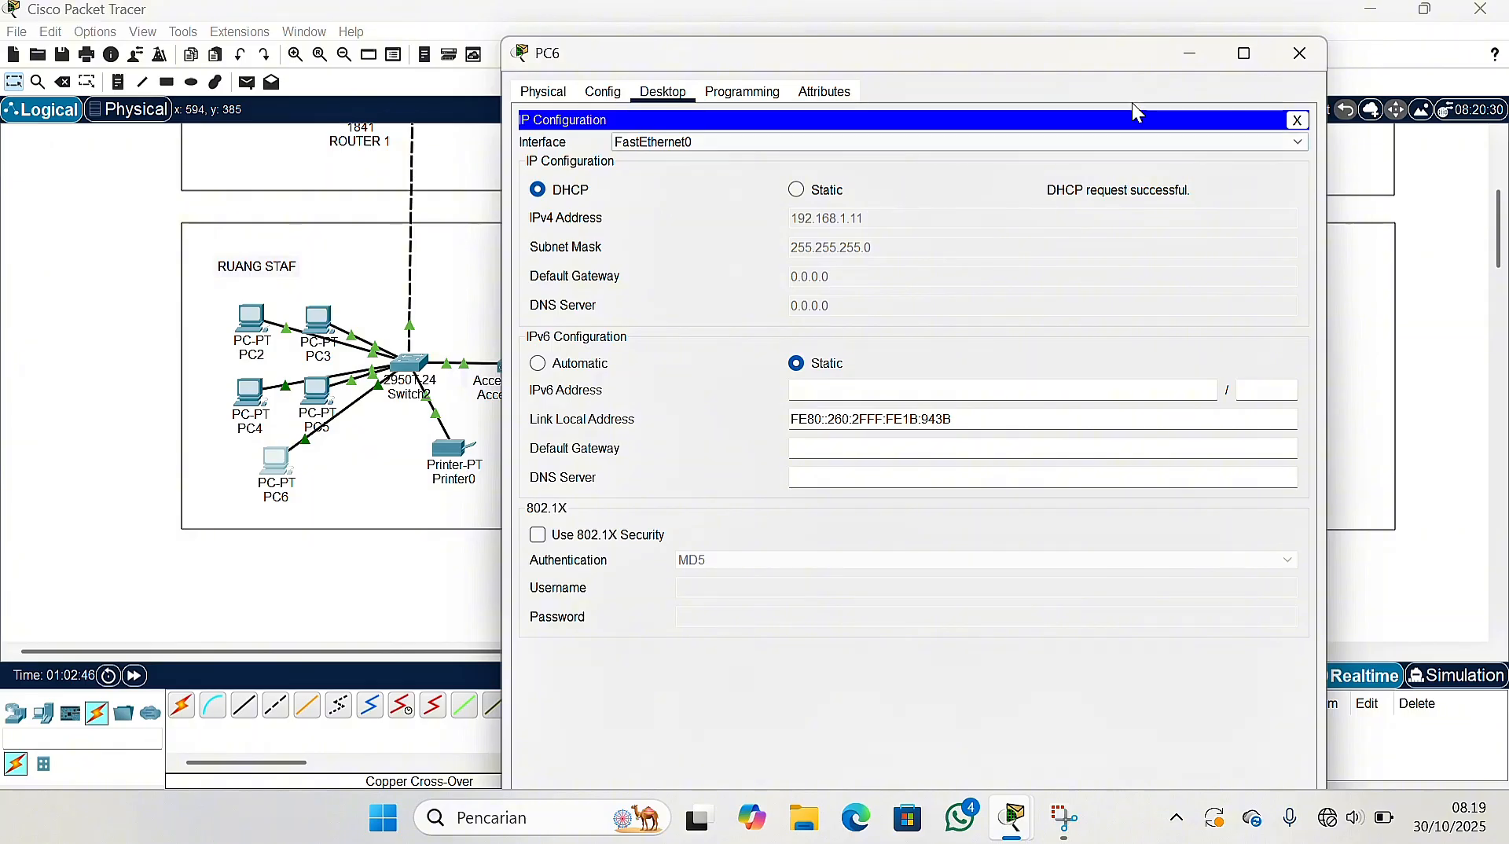
pyautogui.click(1285, 52)
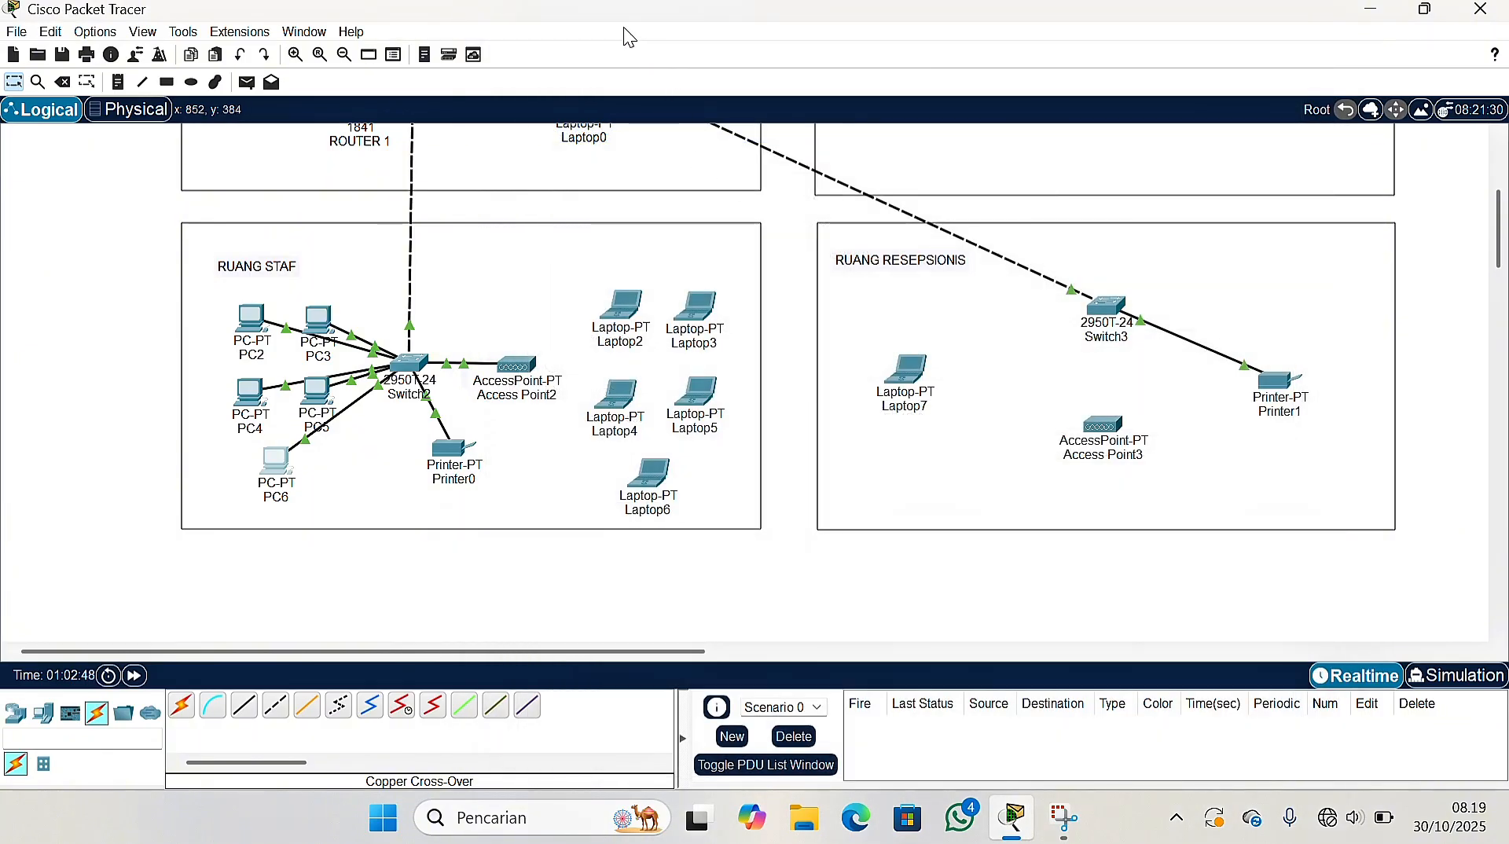
# Change the display name of Access Point2 in RUANG STAF to RUANG STAF
pyautogui.press('super+shift+s')
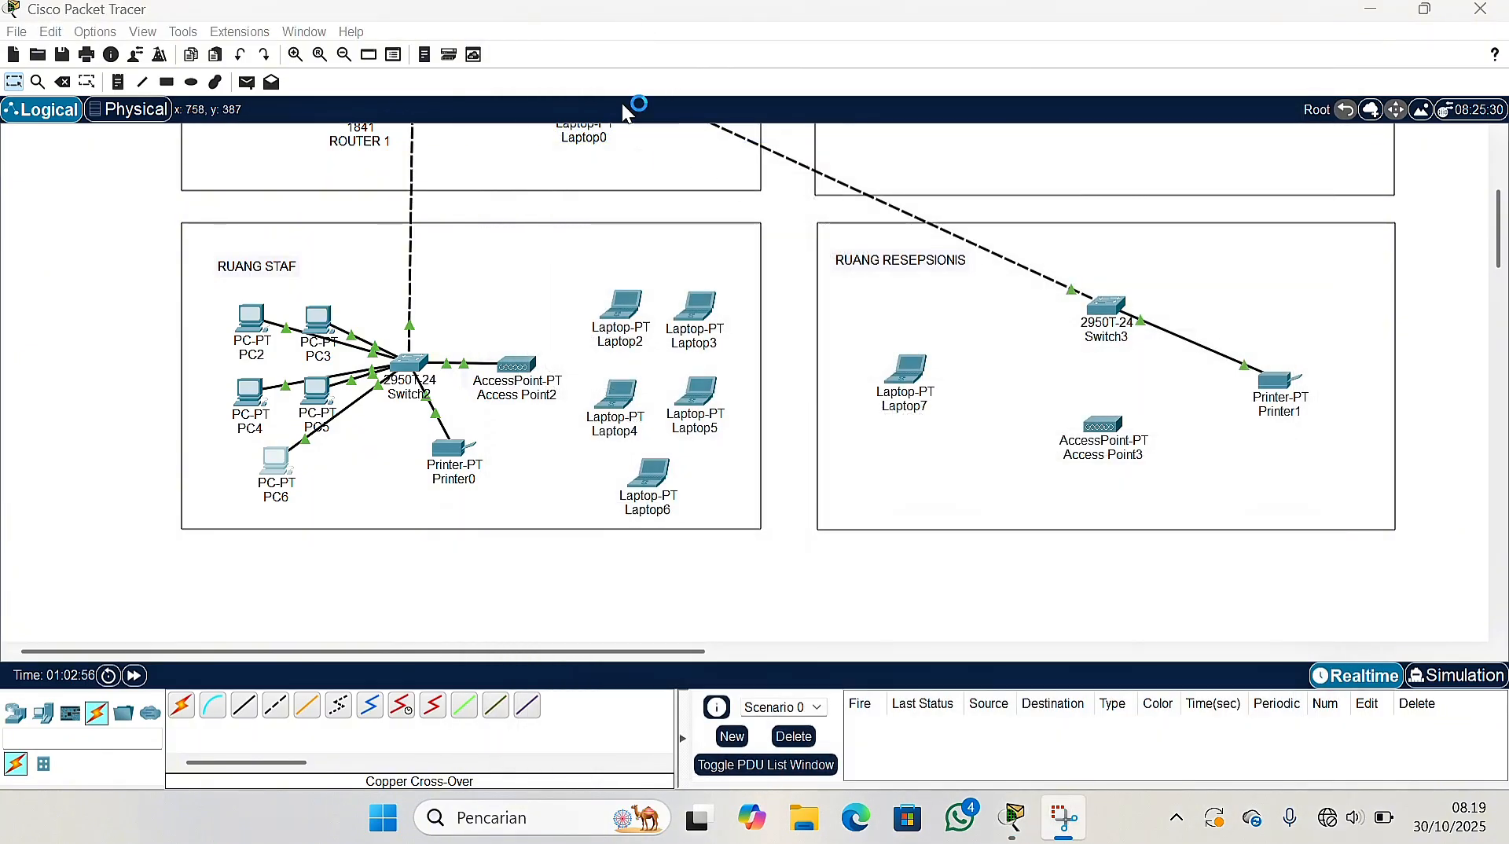
pyautogui.click(517, 365)
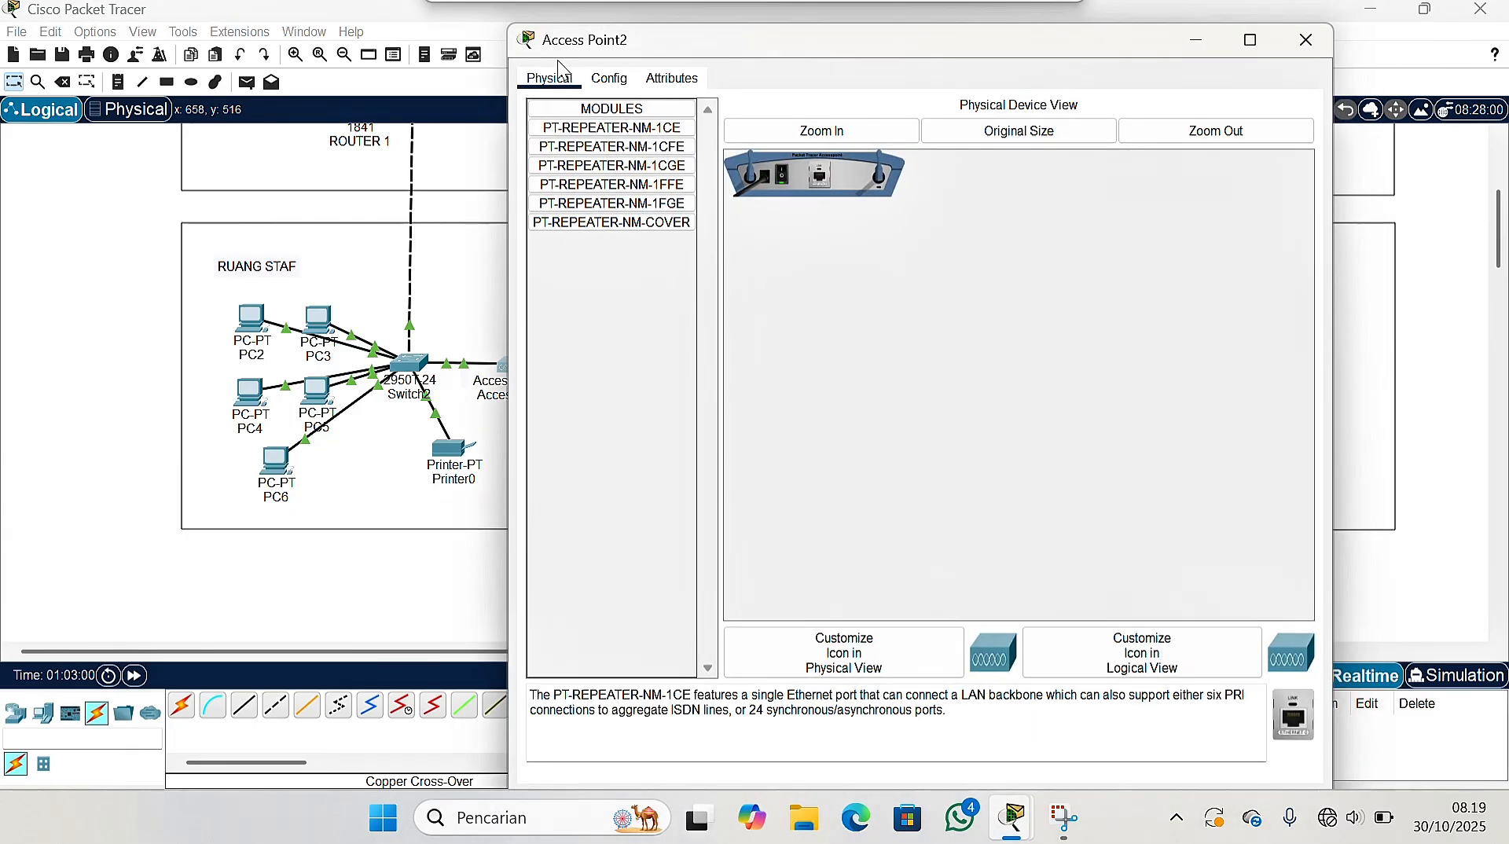
pyautogui.click(610, 79)
pyautogui.click(838, 166)
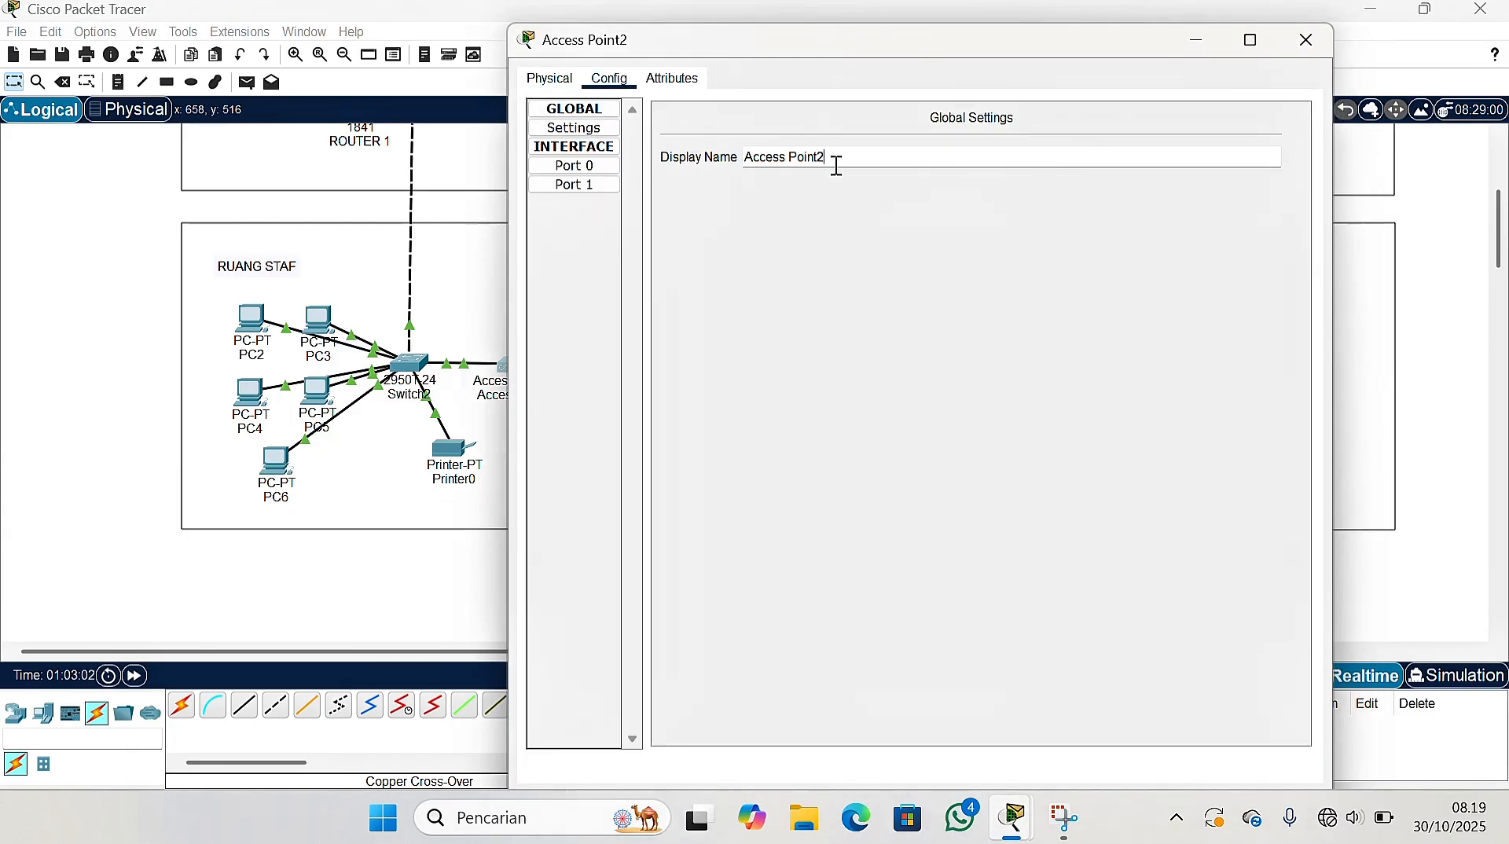
pyautogui.press('BackSpace')
pyautogui.press('BackSpace')
pyautogui.press('BackSpace')
pyautogui.press('BackSpace')
pyautogui.press('BackSpace')
pyautogui.press('BackSpace')
pyautogui.press('BackSpace')
pyautogui.press('BackSpace')
pyautogui.press('BackSpace')
pyautogui.press('BackSpace')
pyautogui.press('BackSpace')
pyautogui.press('BackSpace')
pyautogui.press('BackSpace')
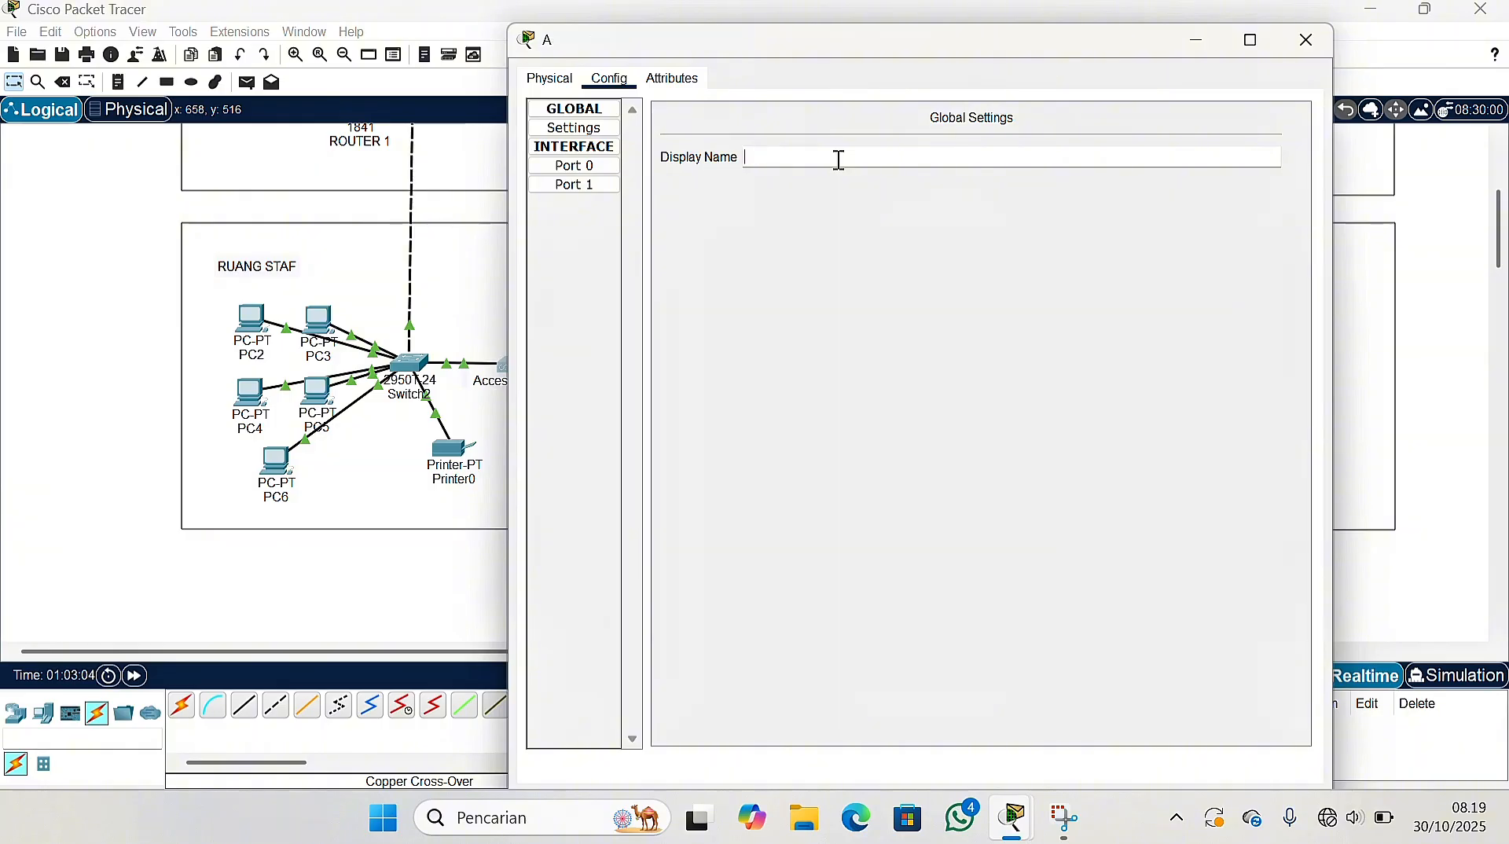
pyautogui.write('RUANG STAF')
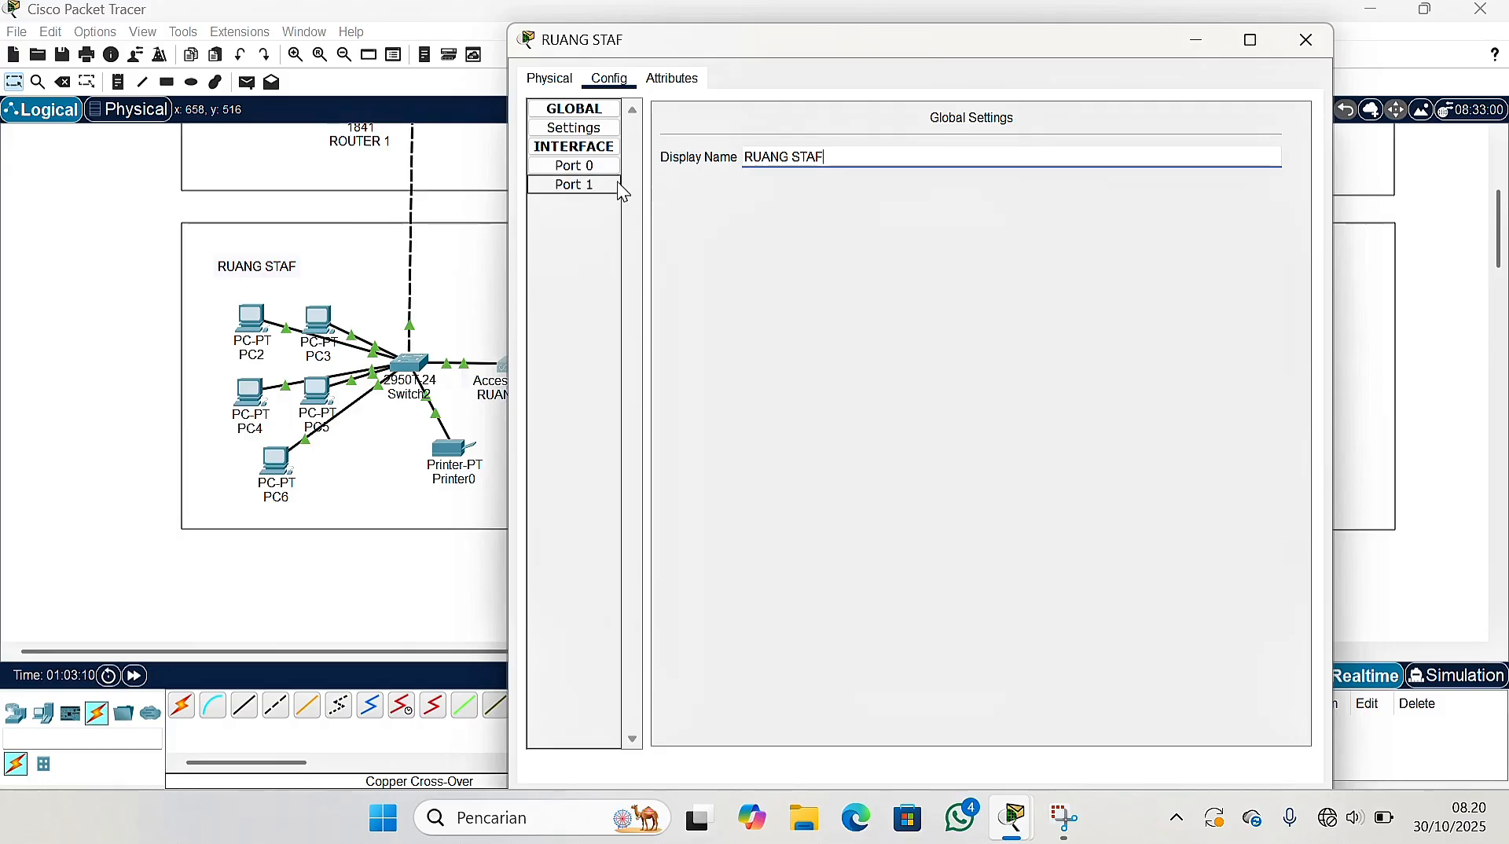
# Set the RUANG STAF access point's Port 1 SSID to RUANG STAF with WPA2-PSK authentication, enter the PSK pass phrase, and close its window
pyautogui.click(605, 182)
pyautogui.click(1226, 154)
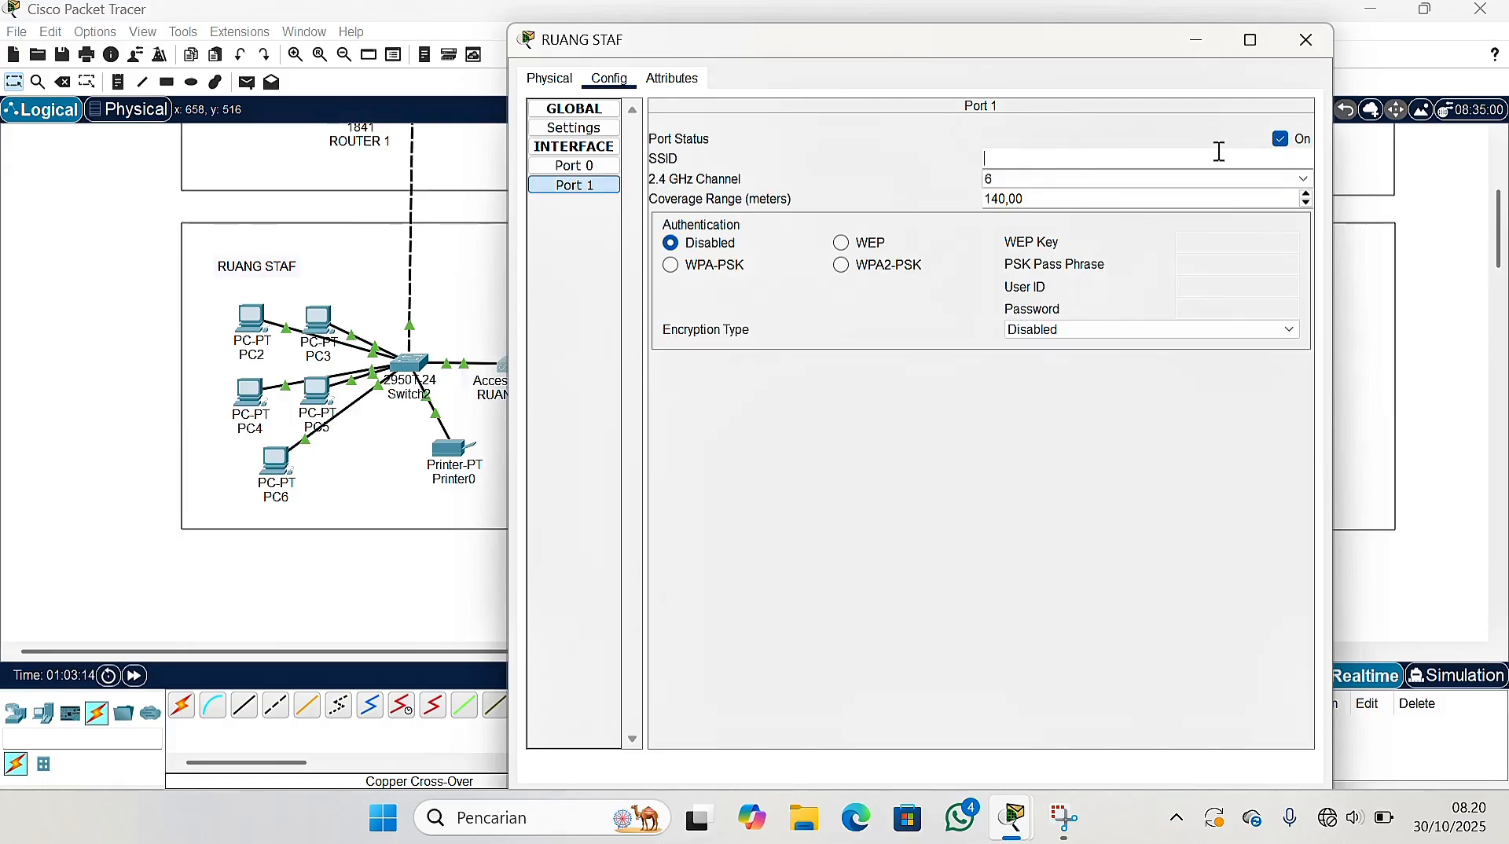
pyautogui.write('RUANG STAF')
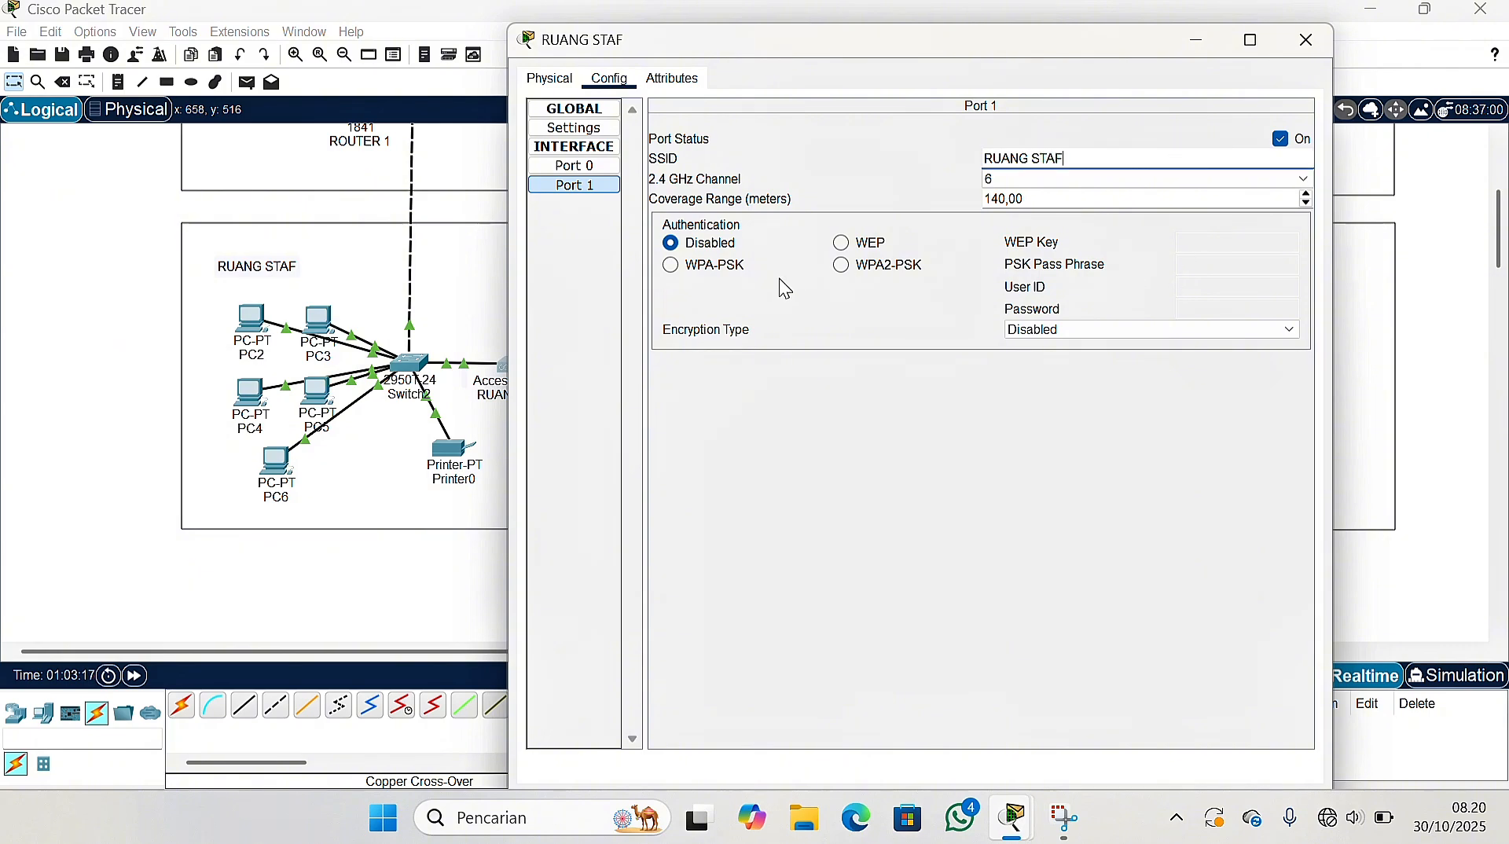
pyautogui.click(842, 265)
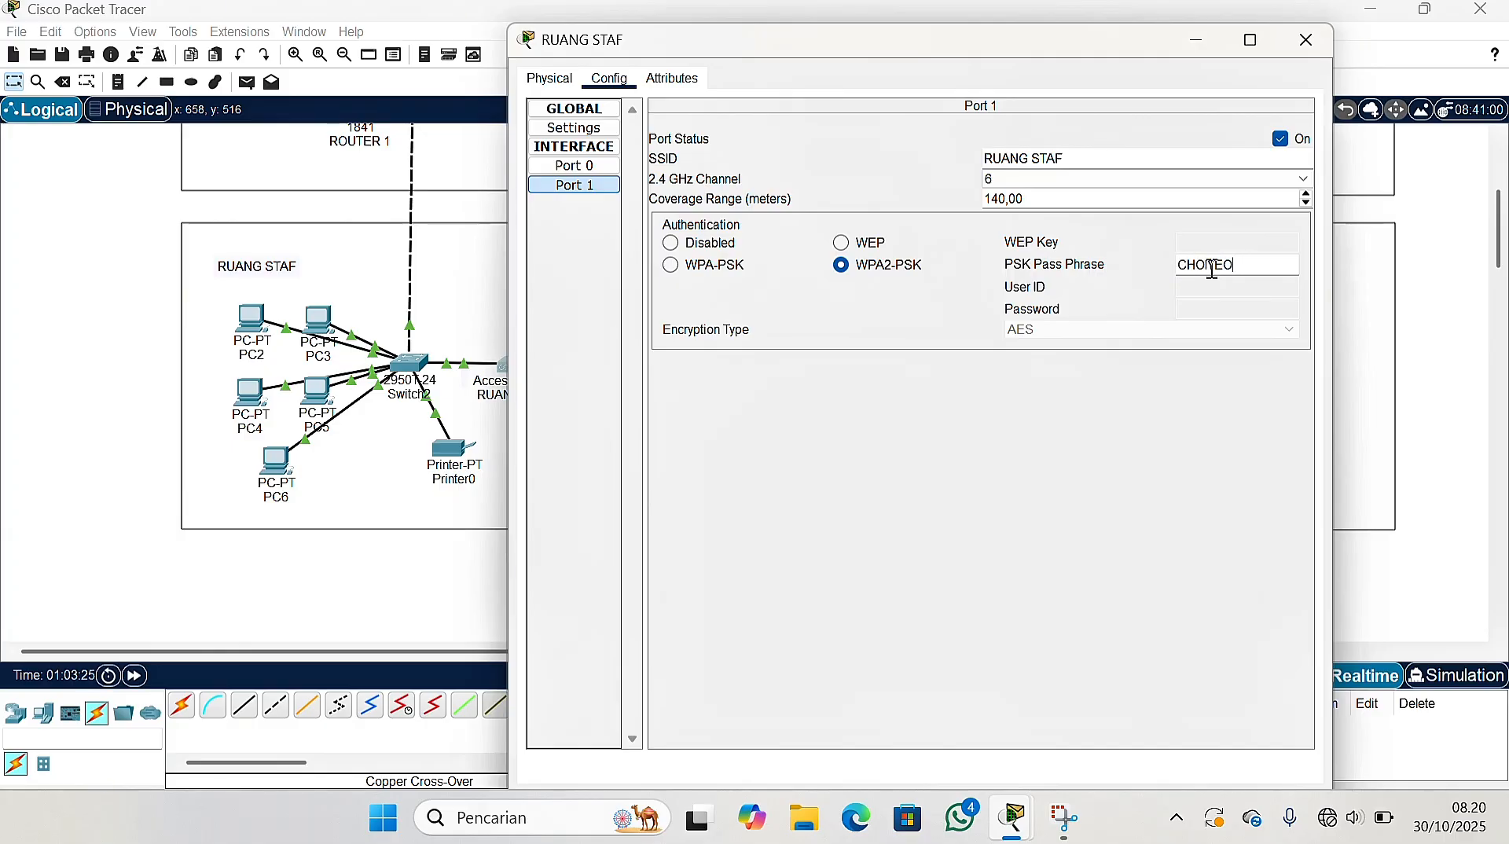
pyautogui.write('CHOTEONJ')
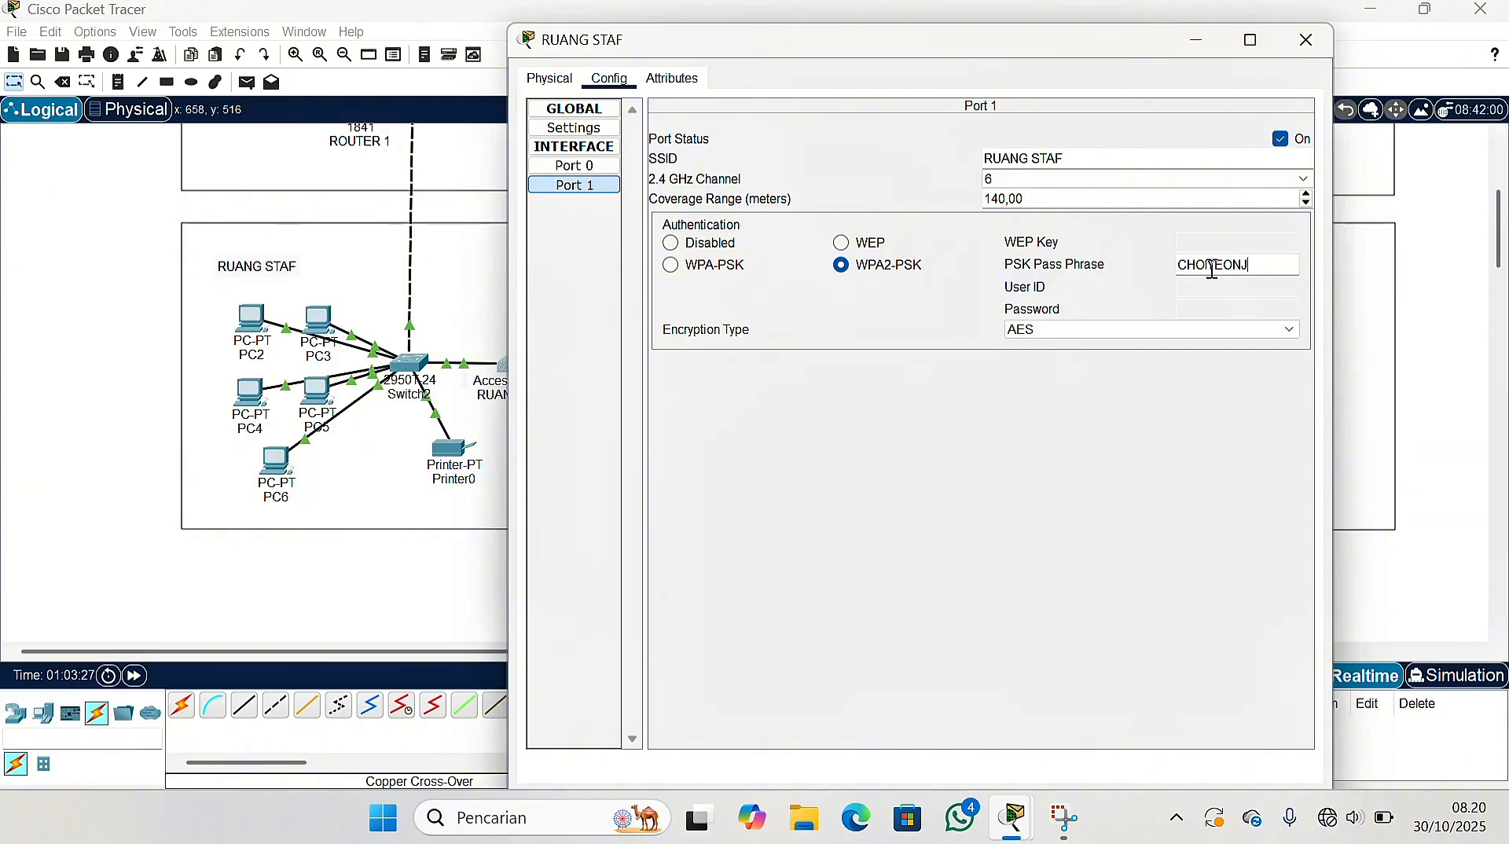
pyautogui.write('UN')
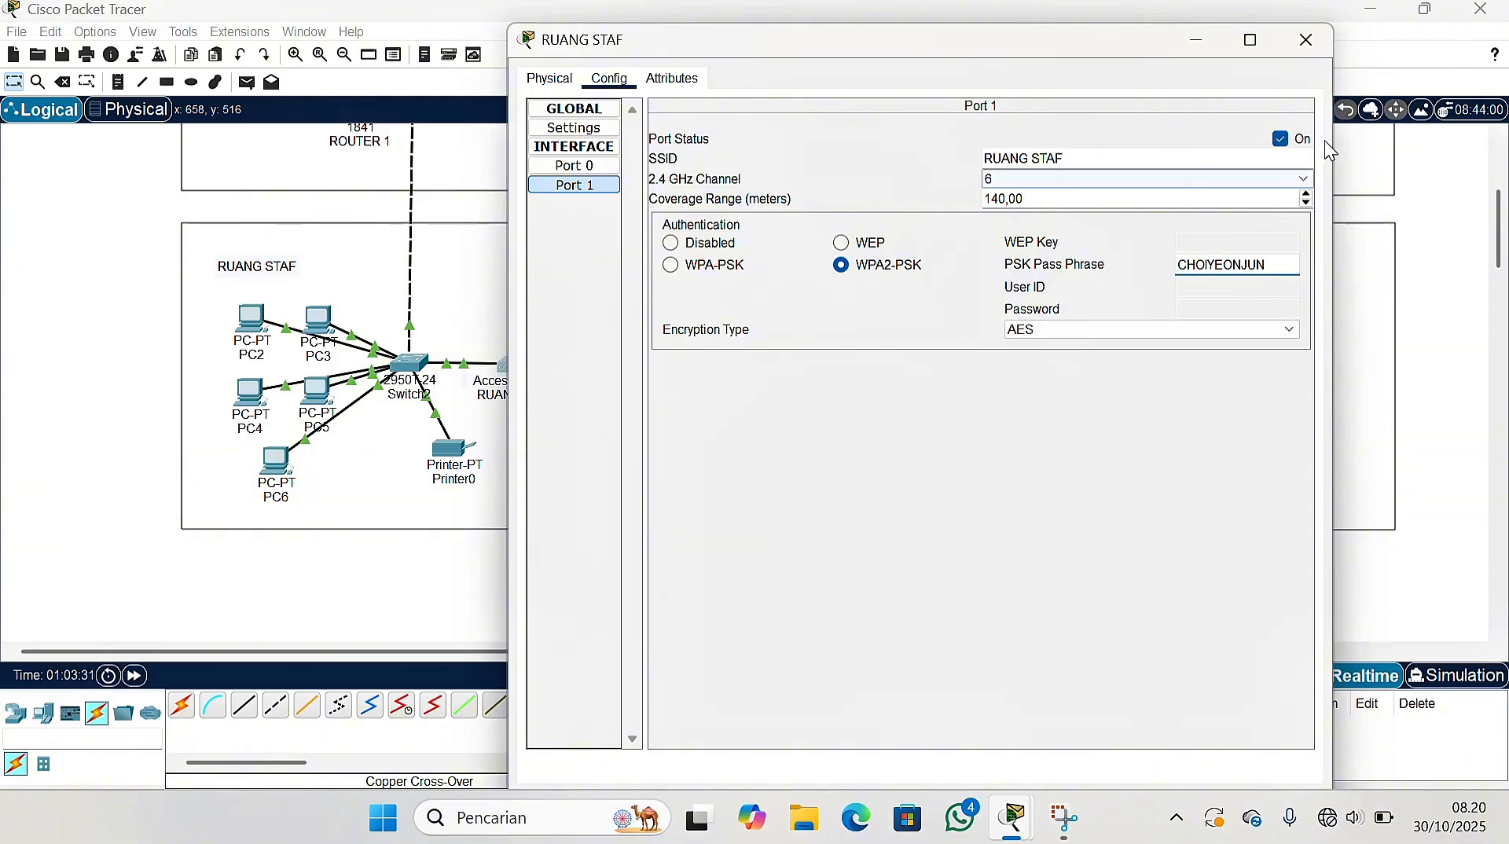
pyautogui.click(1308, 49)
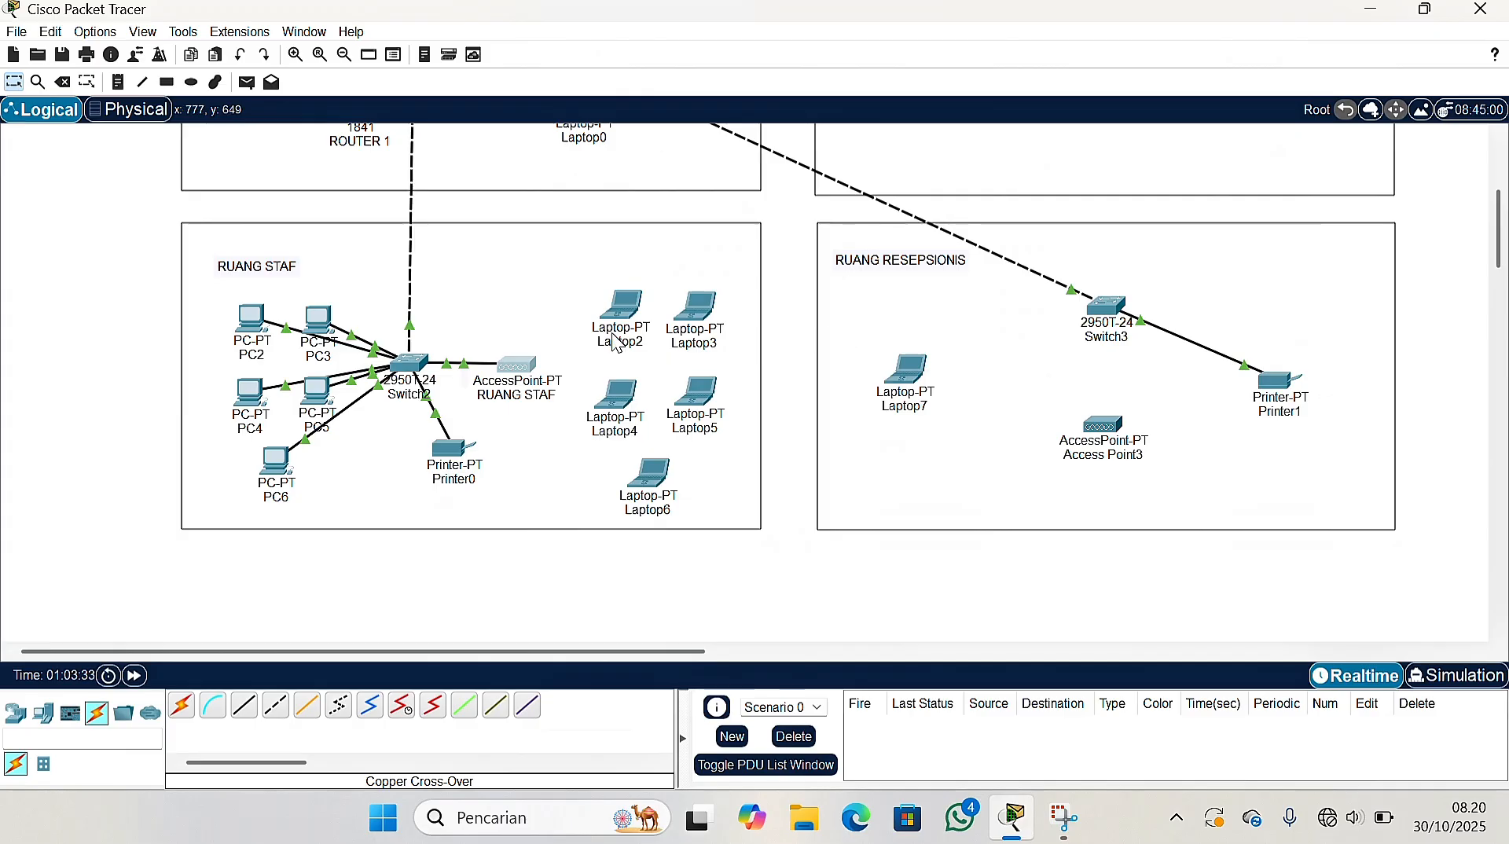
# Replace Laptop2's built-in Ethernet module with the WPC300N wireless module
pyautogui.click(626, 318)
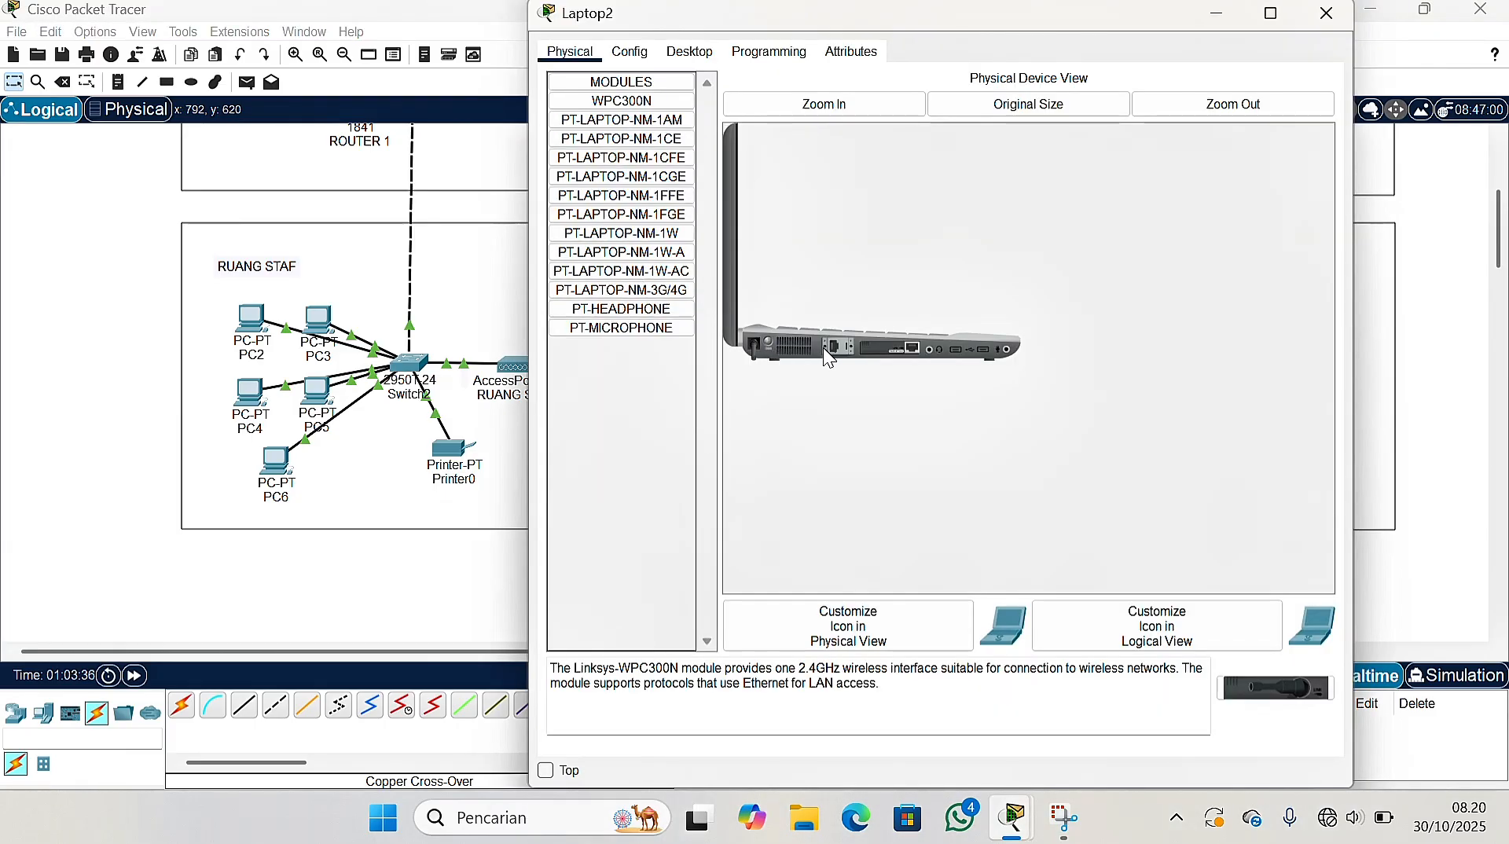
pyautogui.moveTo(872, 352); pyautogui.dragTo(634, 413)
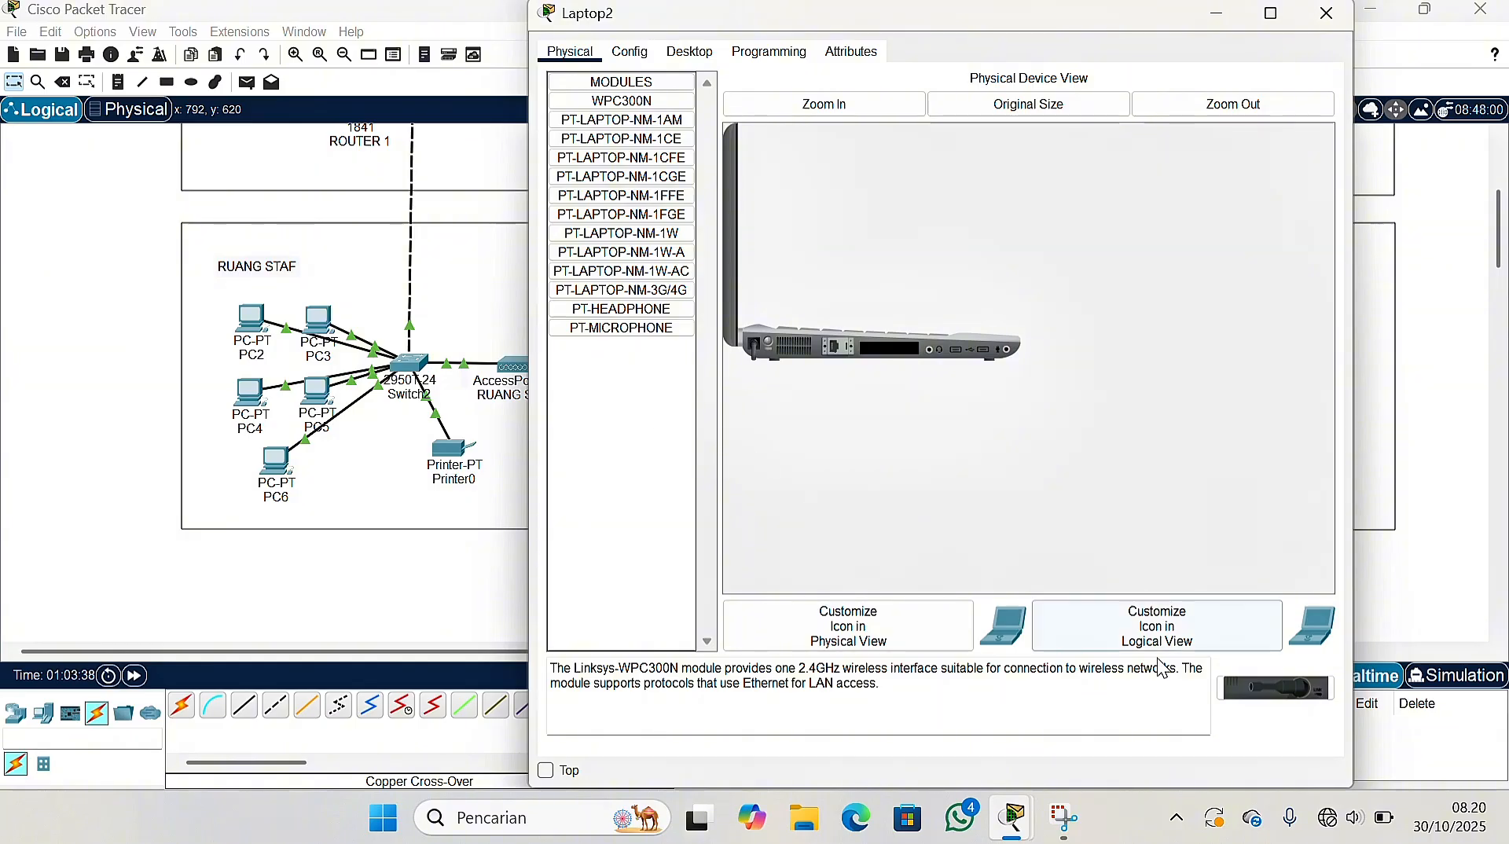
pyautogui.moveTo(1256, 692); pyautogui.dragTo(891, 355)
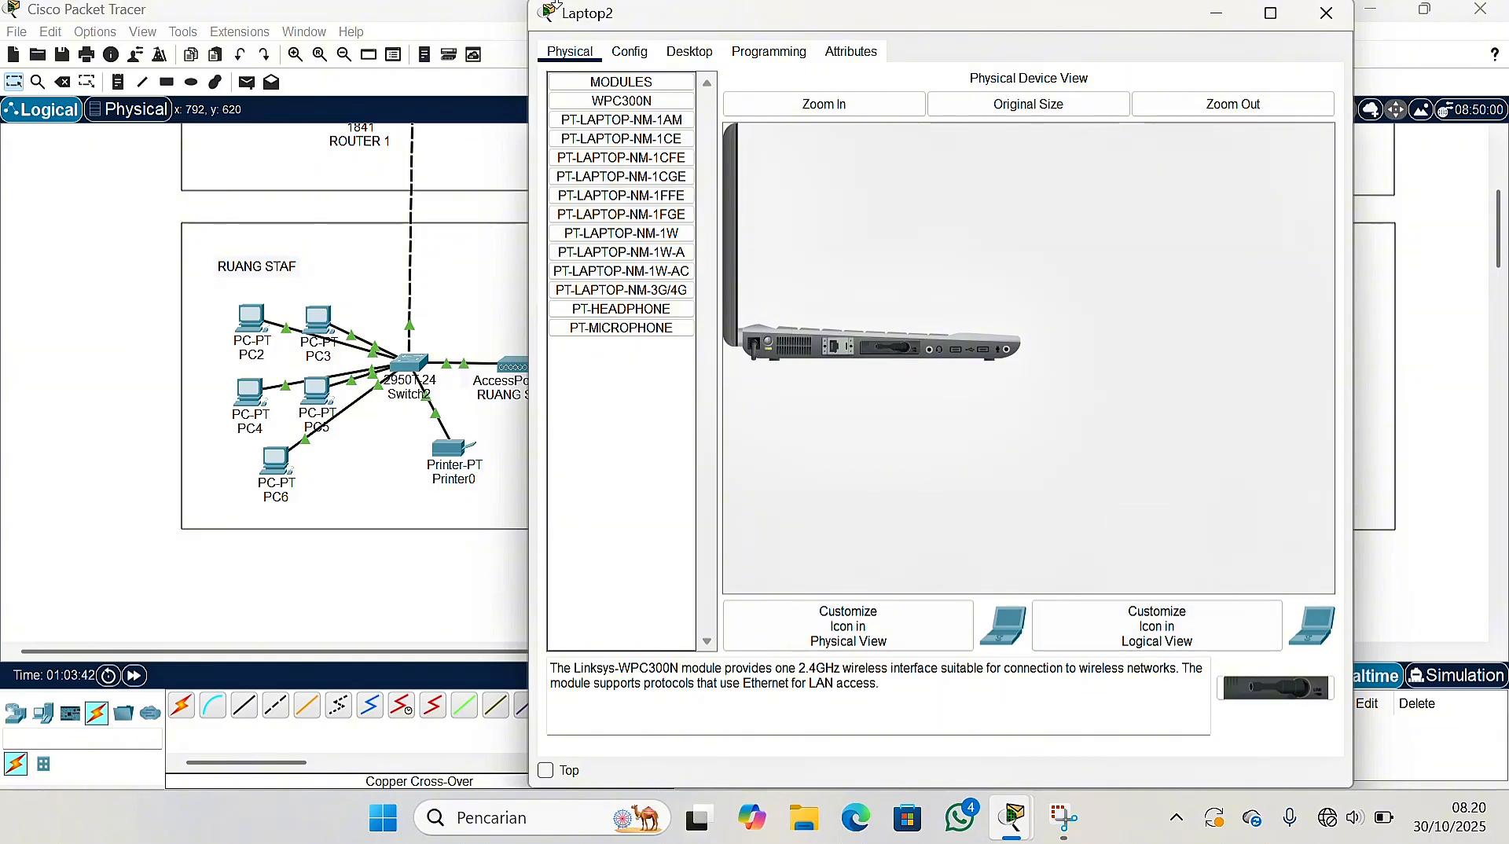
pyautogui.moveTo(571, 23); pyautogui.dragTo(550, 49)
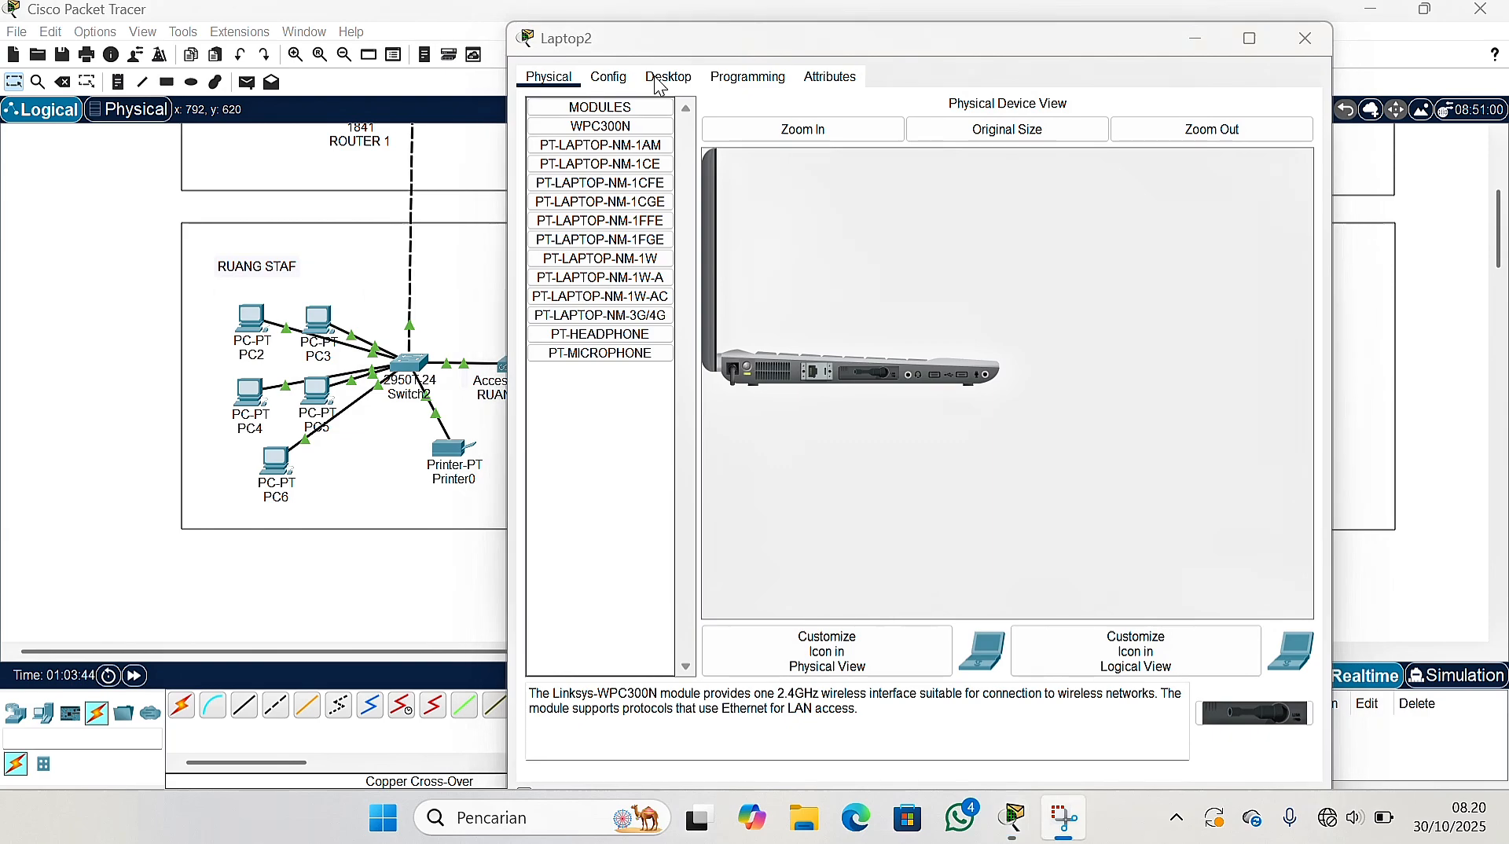
# Connect Laptop2 to the RUANG STAF wireless network using WPA2-Personal and the pre-shared key, and close its window
pyautogui.click(665, 81)
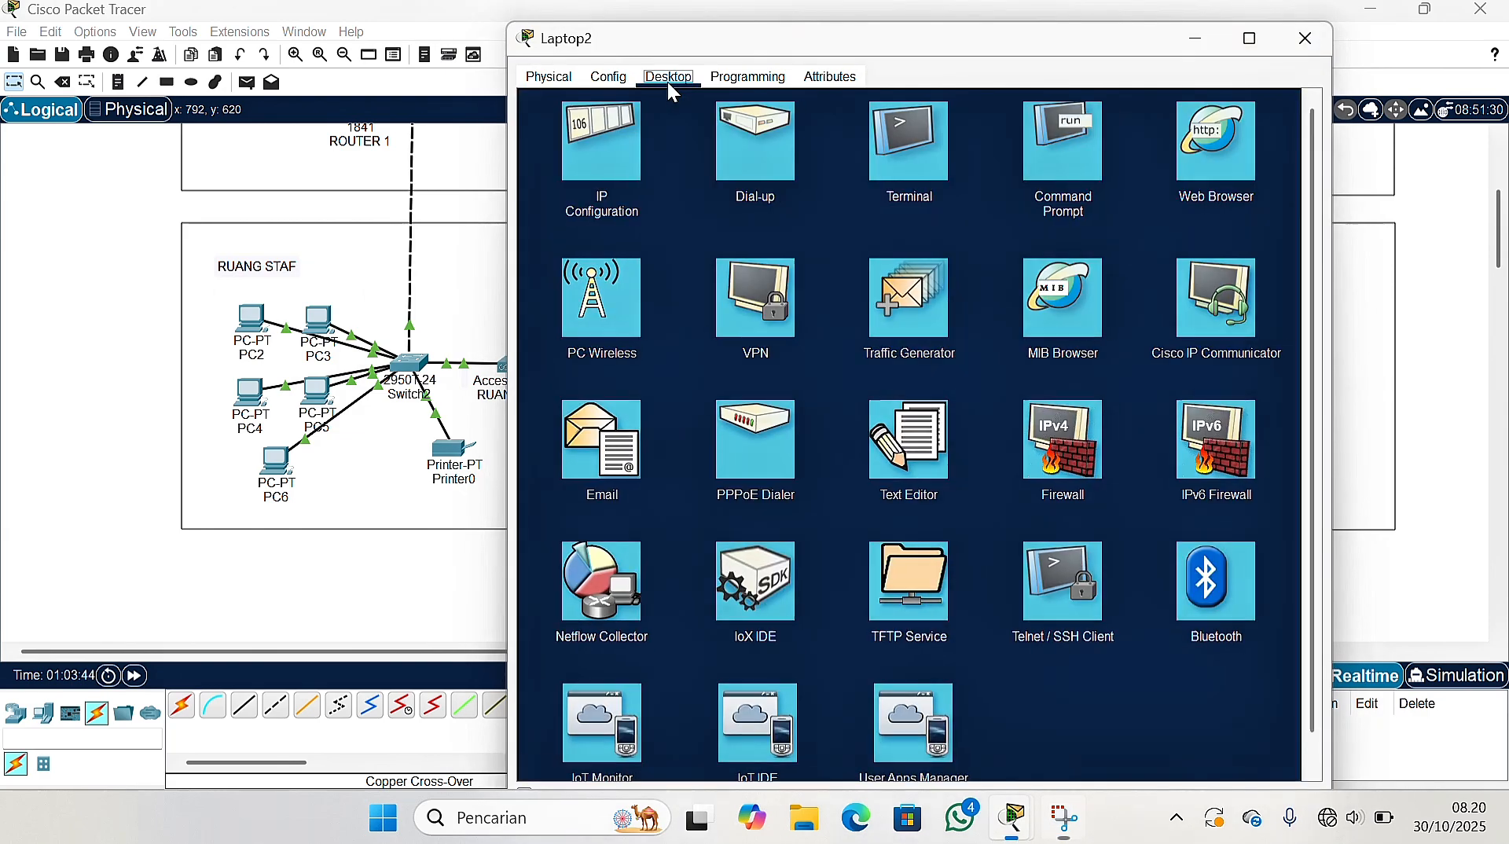
pyautogui.click(595, 300)
pyautogui.click(662, 363)
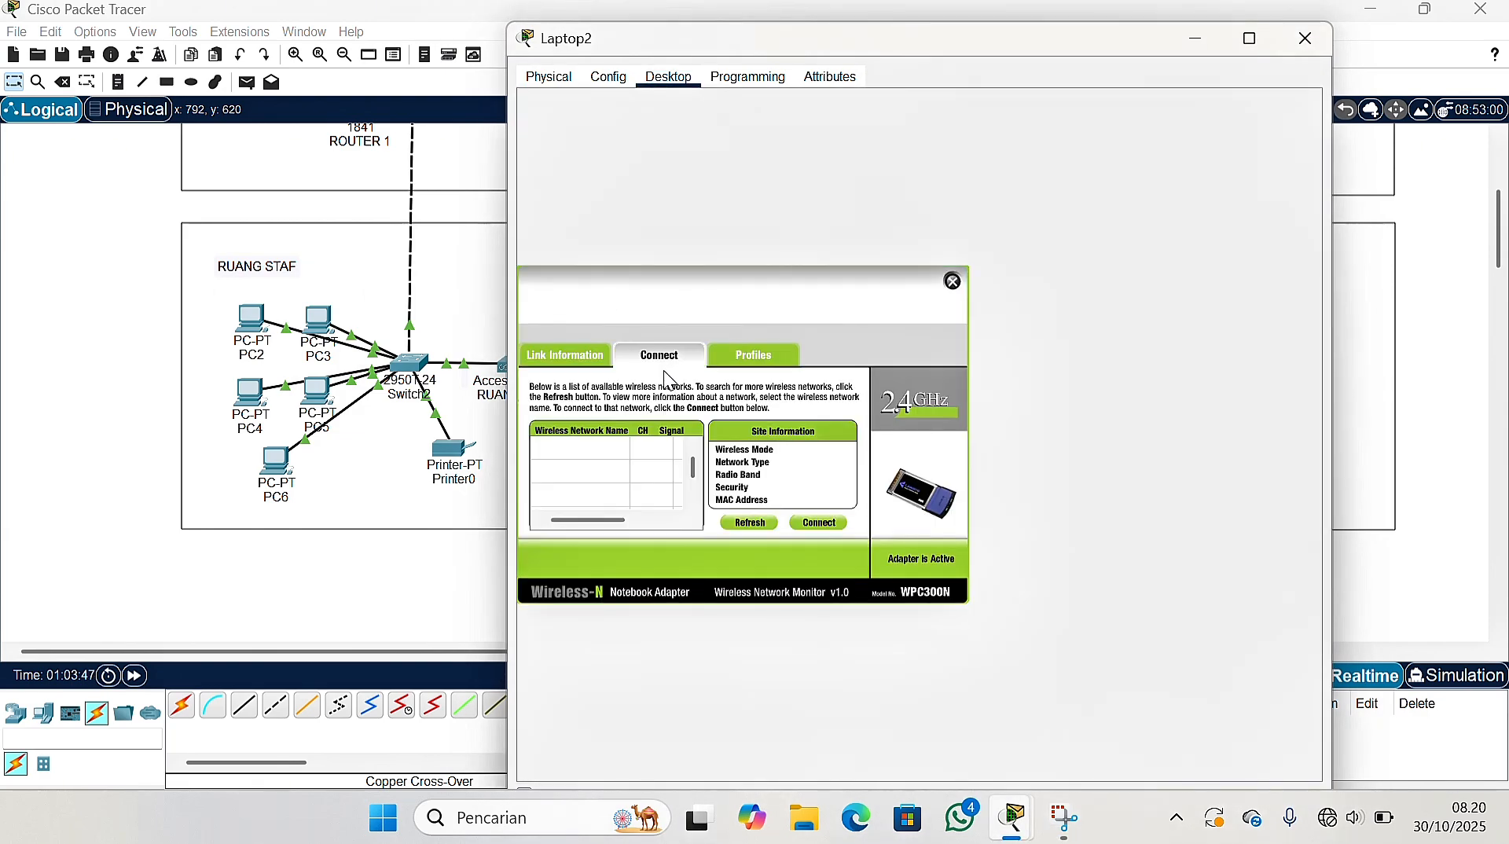
pyautogui.click(740, 522)
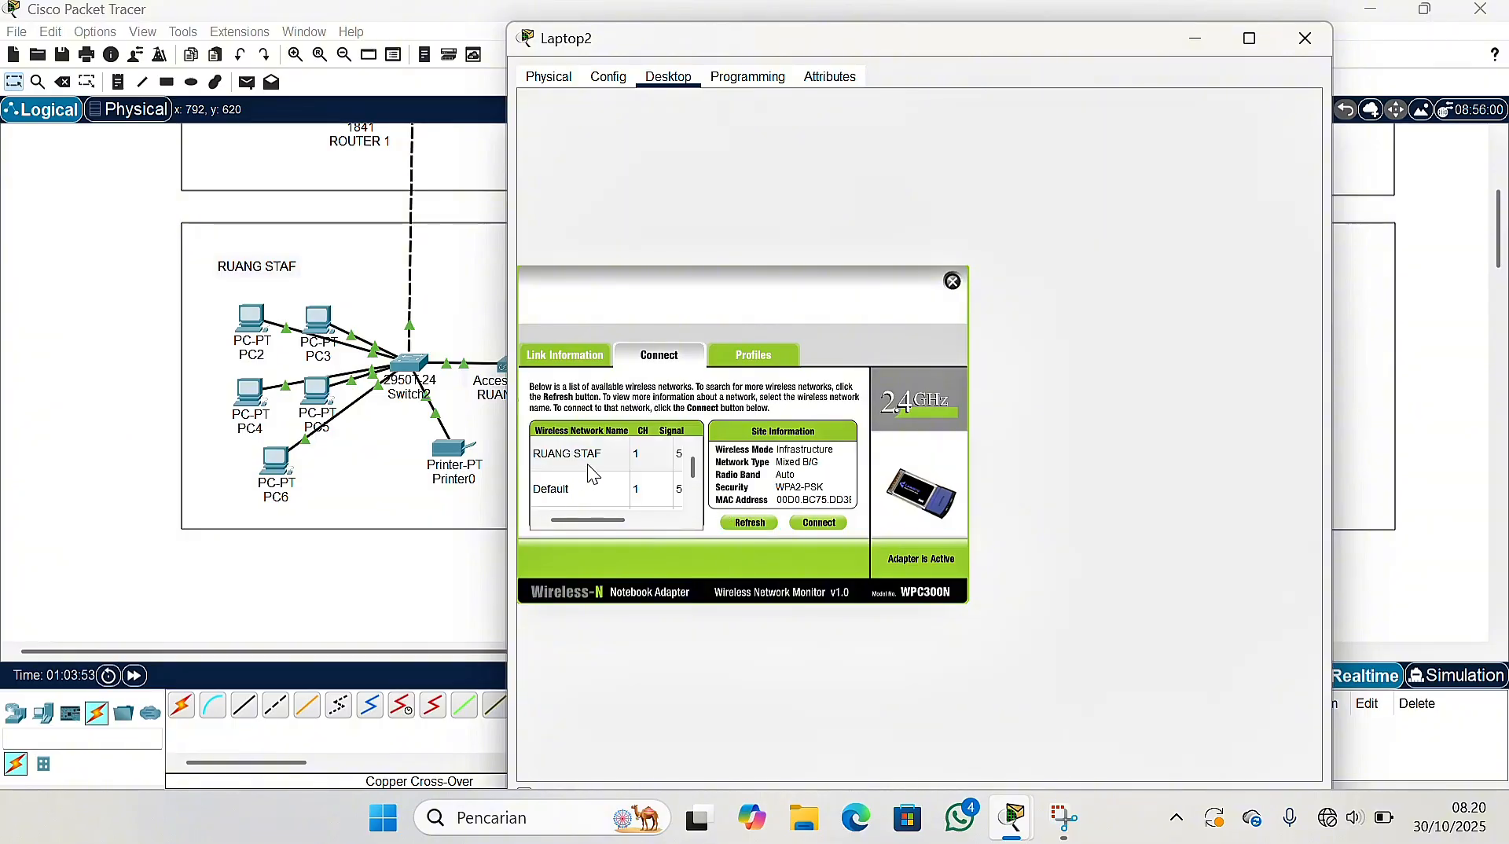
pyautogui.scroll(-2, 598, 452)
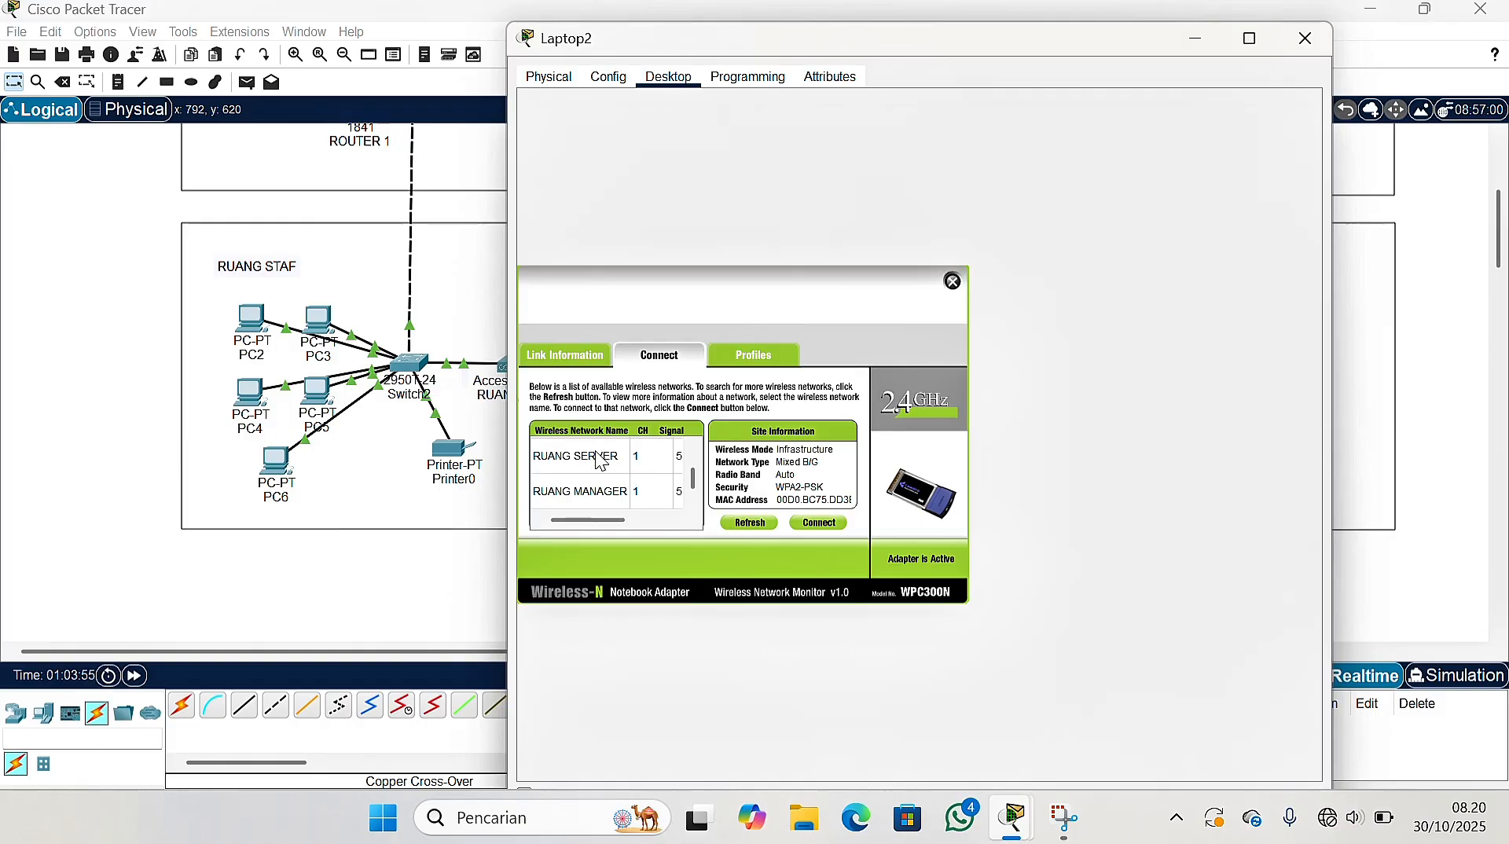
pyautogui.scroll(2, 600, 467)
pyautogui.click(602, 449)
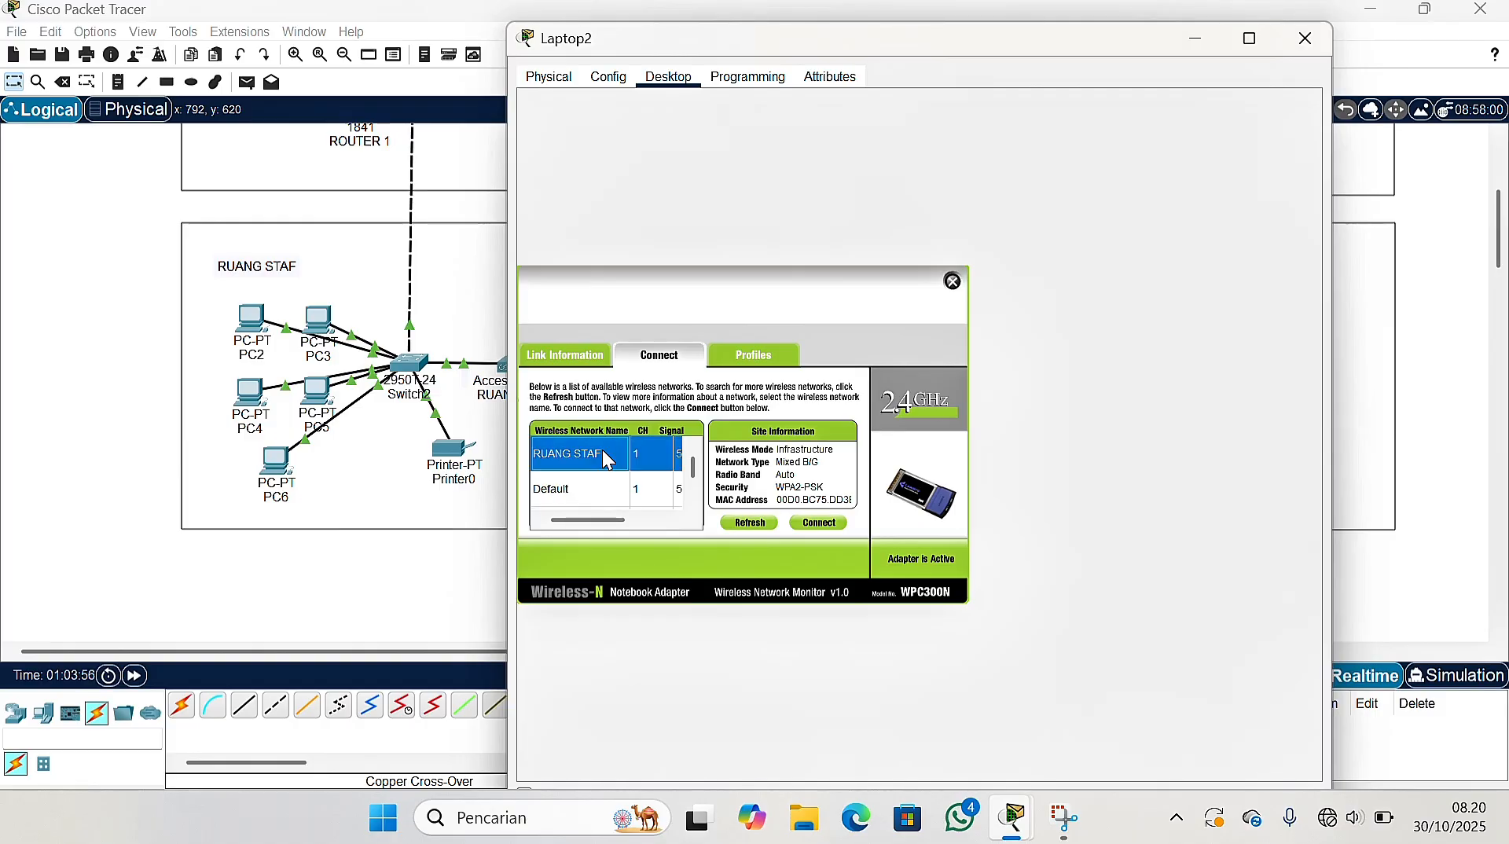
pyautogui.click(823, 522)
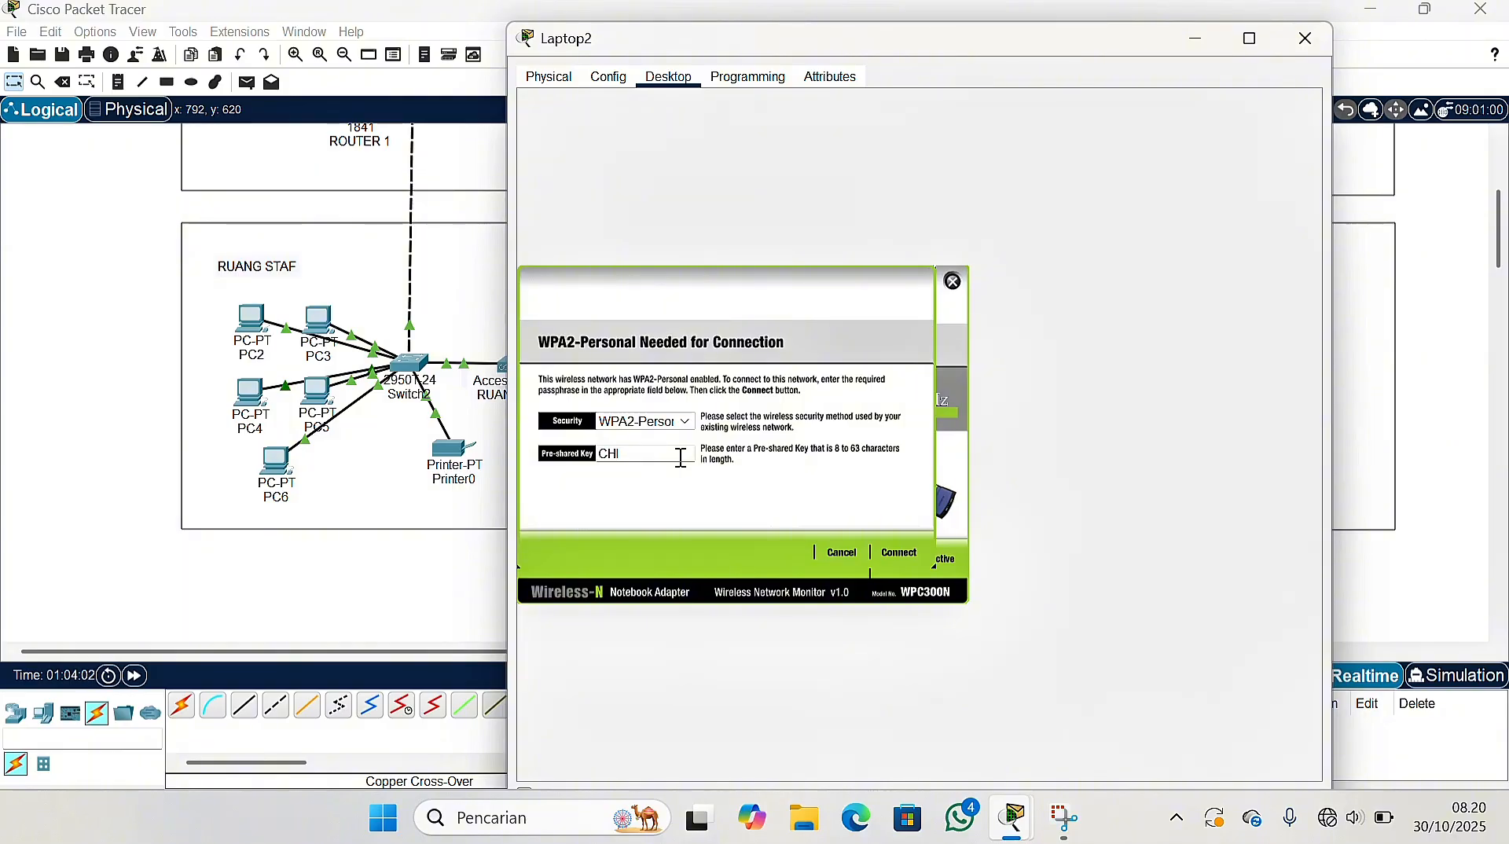
pyautogui.write('CHOIYEONJUN')
pyautogui.click(900, 553)
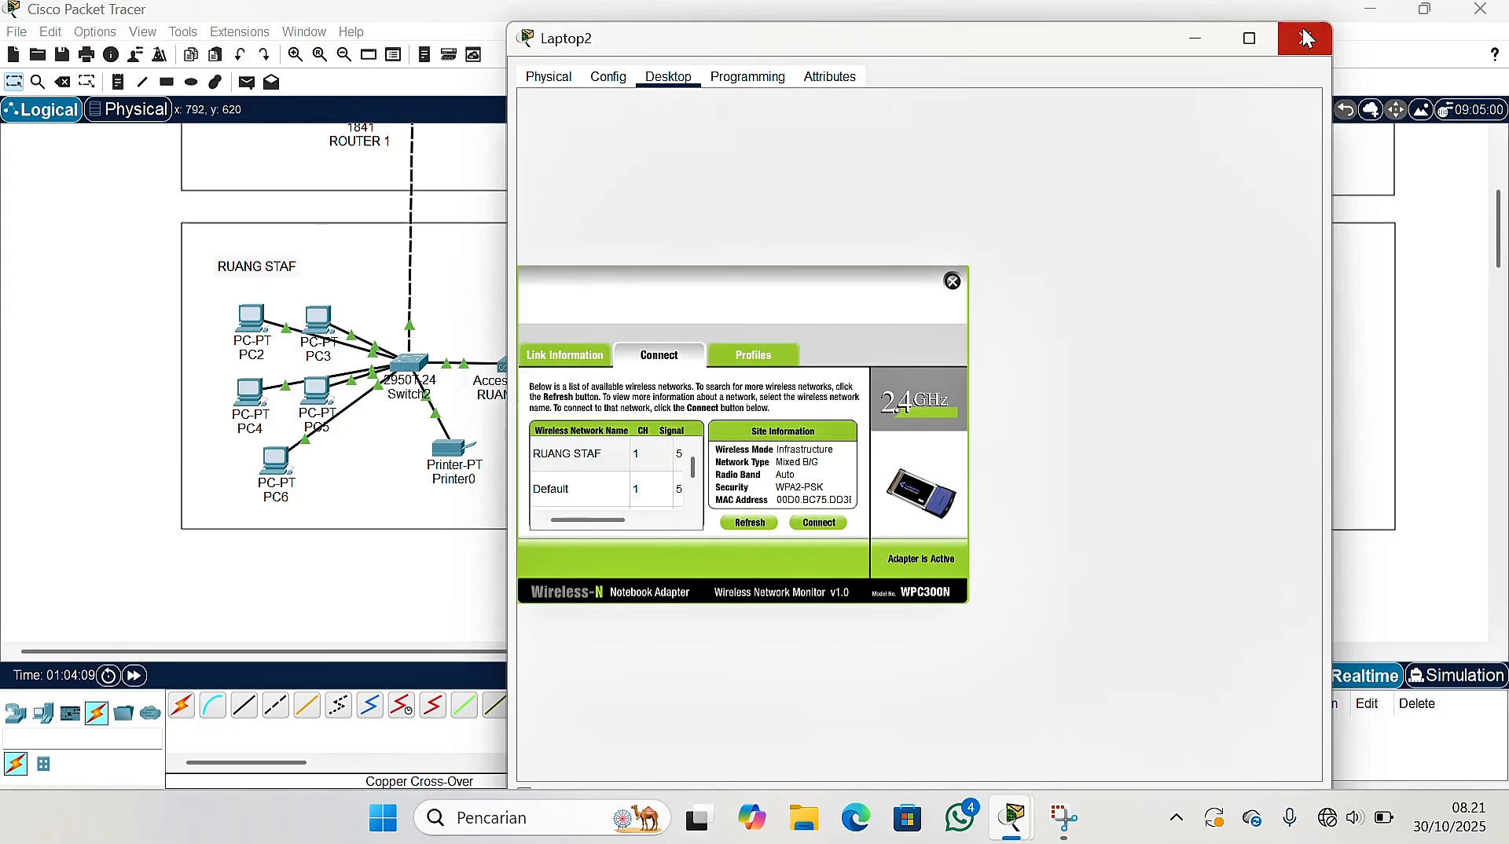
pyautogui.click(1304, 38)
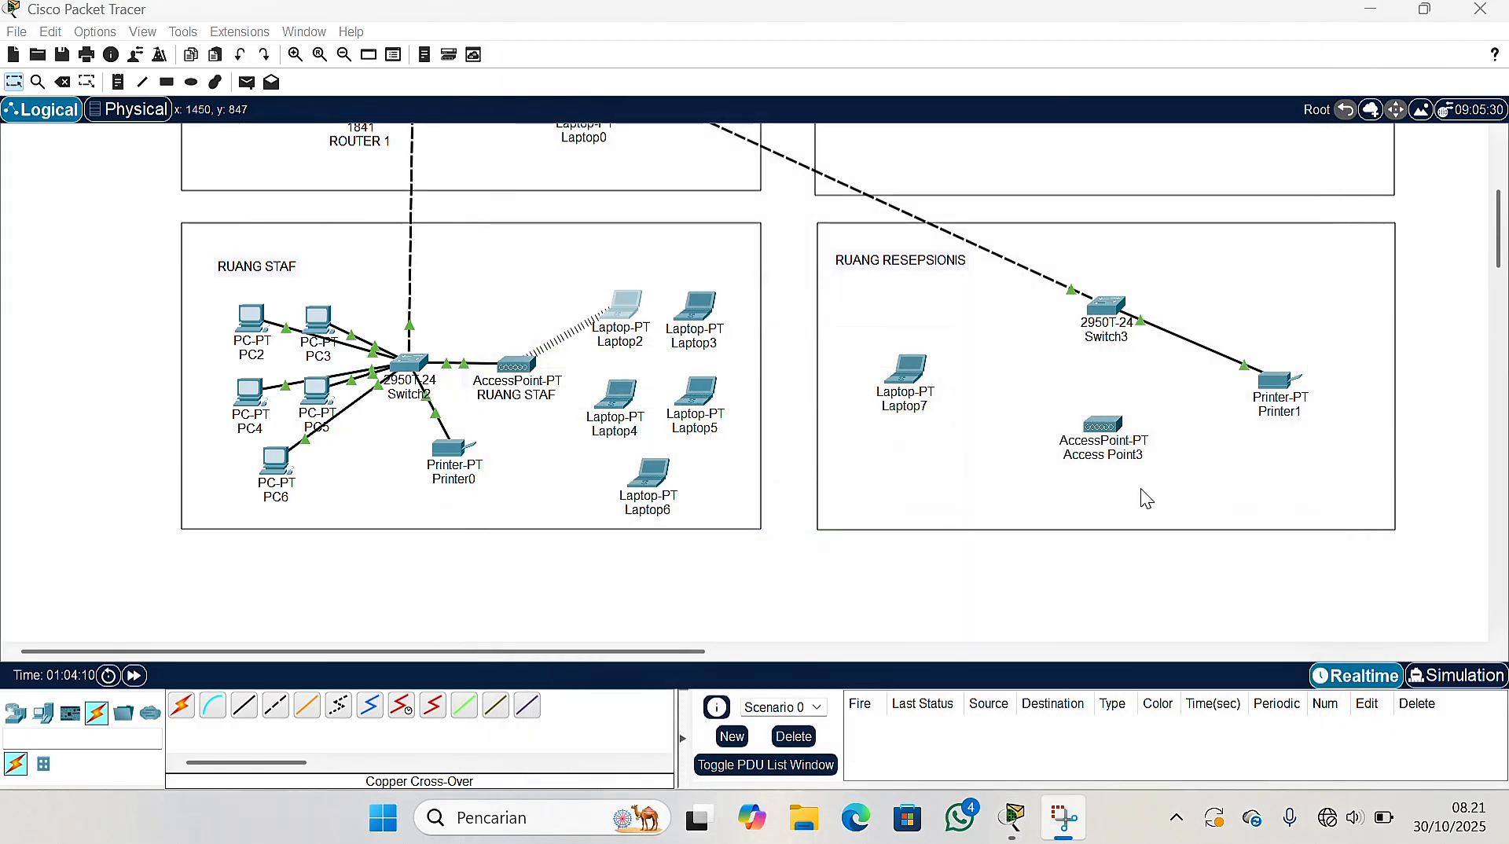
# Replace Laptop3's built-in Ethernet module with the WPC300N wireless module
pyautogui.click(692, 314)
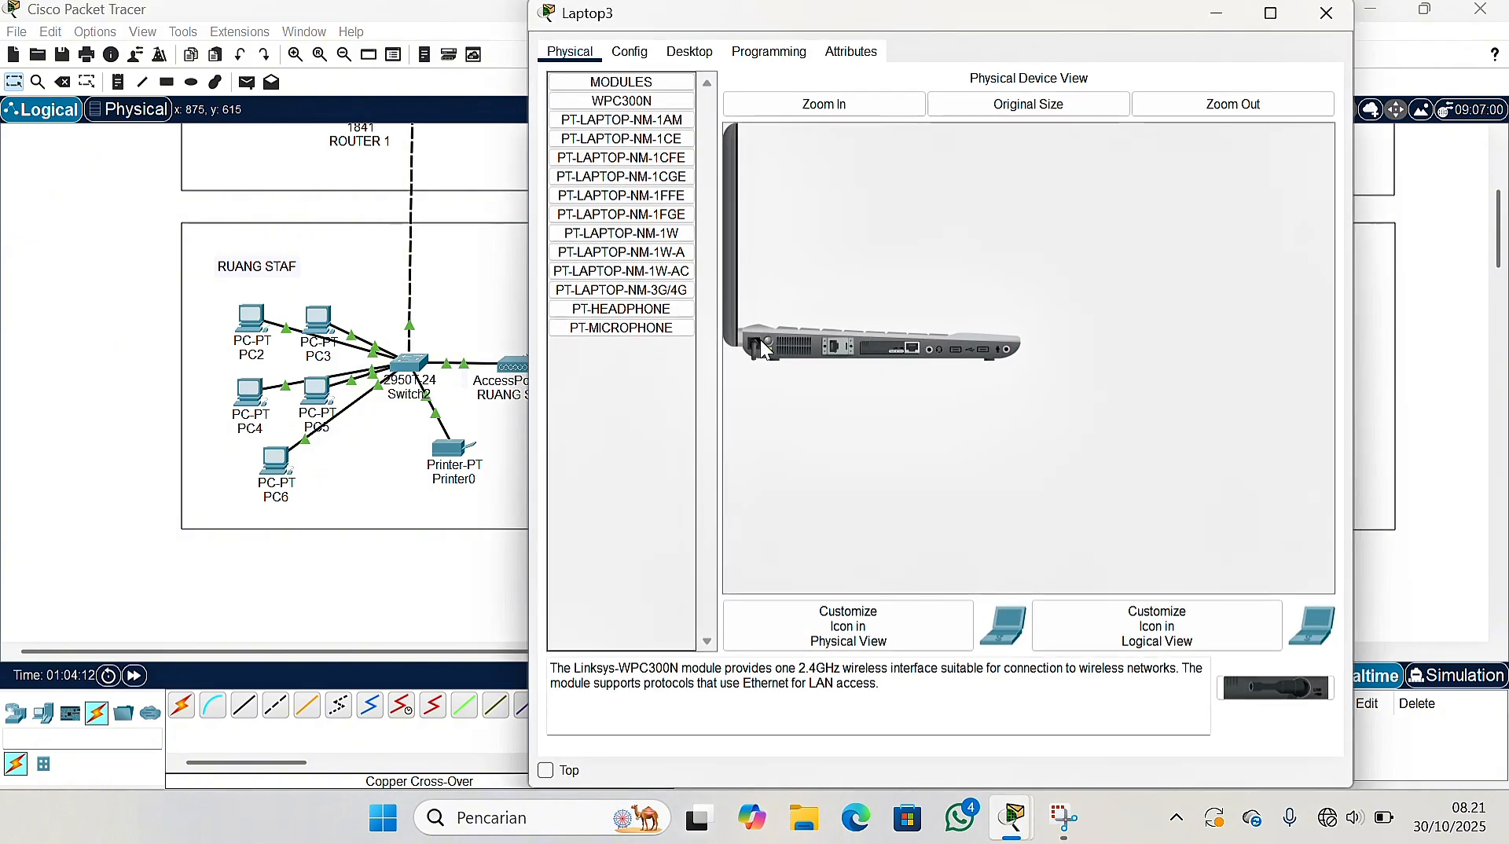
pyautogui.moveTo(895, 360); pyautogui.dragTo(638, 454)
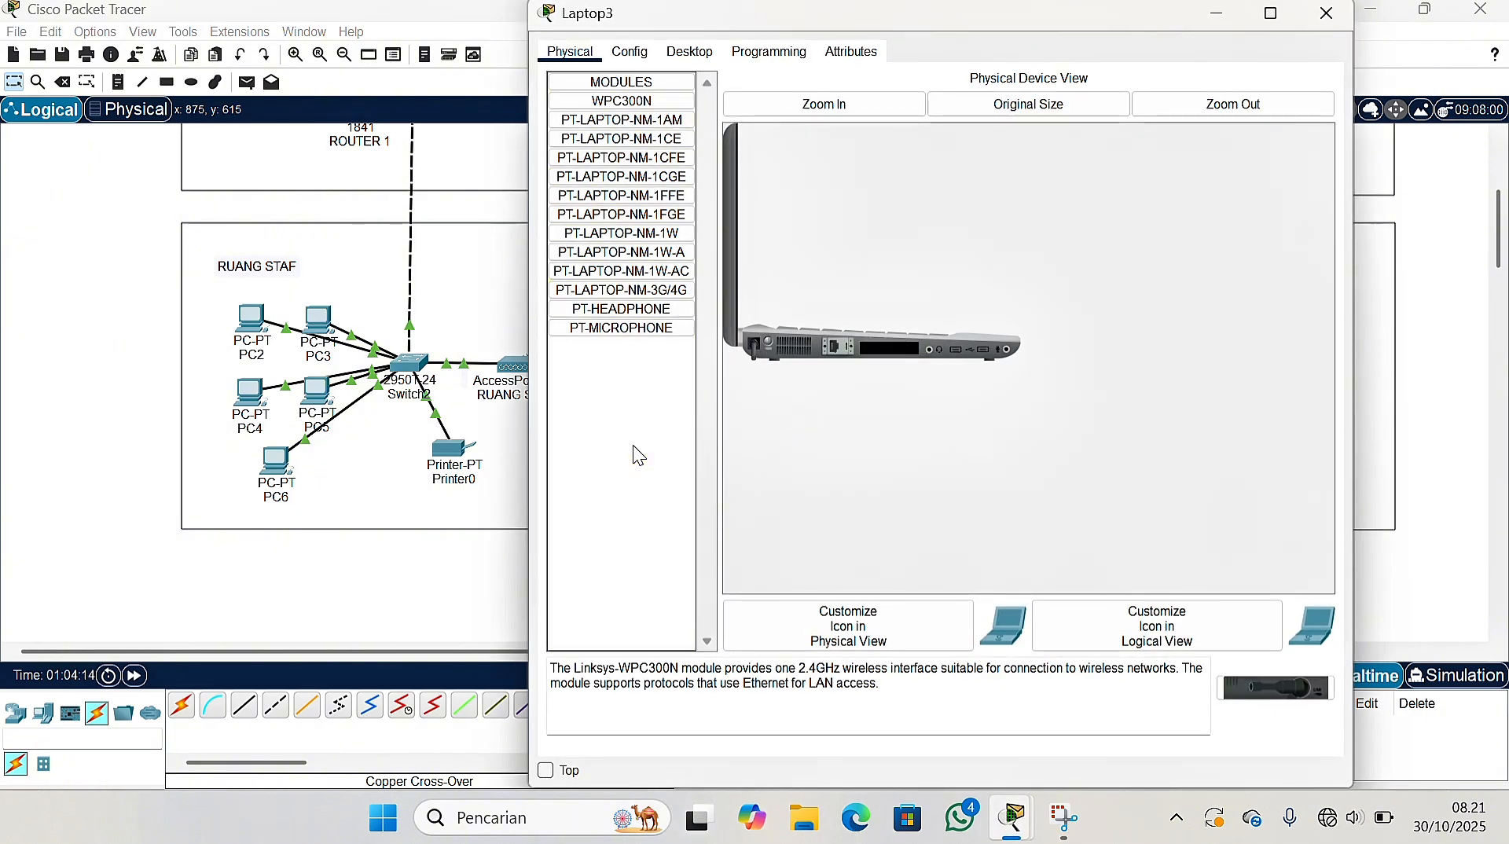
pyautogui.moveTo(1274, 690); pyautogui.dragTo(883, 350)
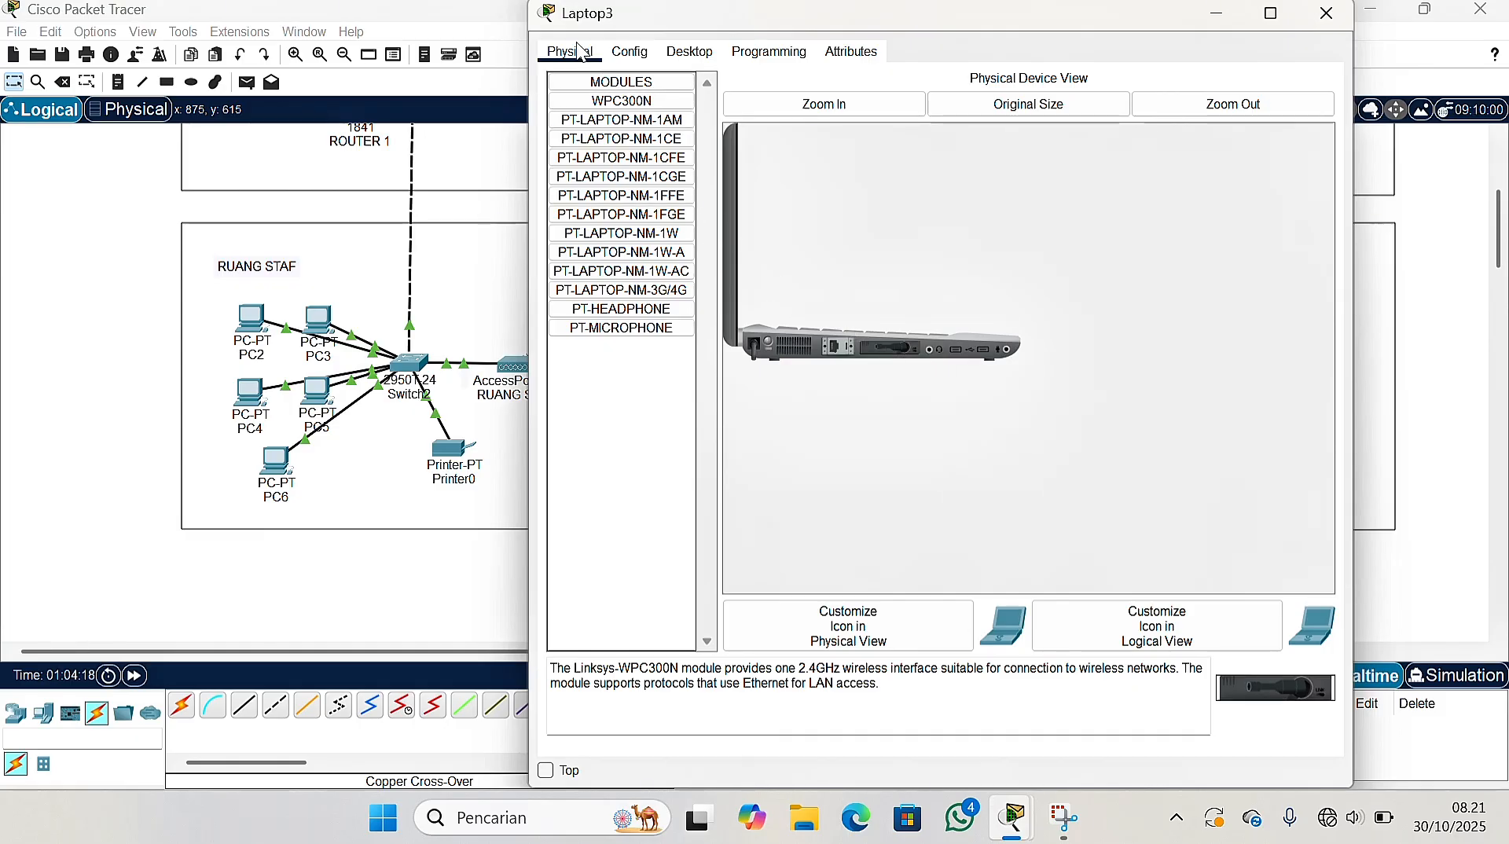
pyautogui.moveTo(570, 28); pyautogui.dragTo(540, 54)
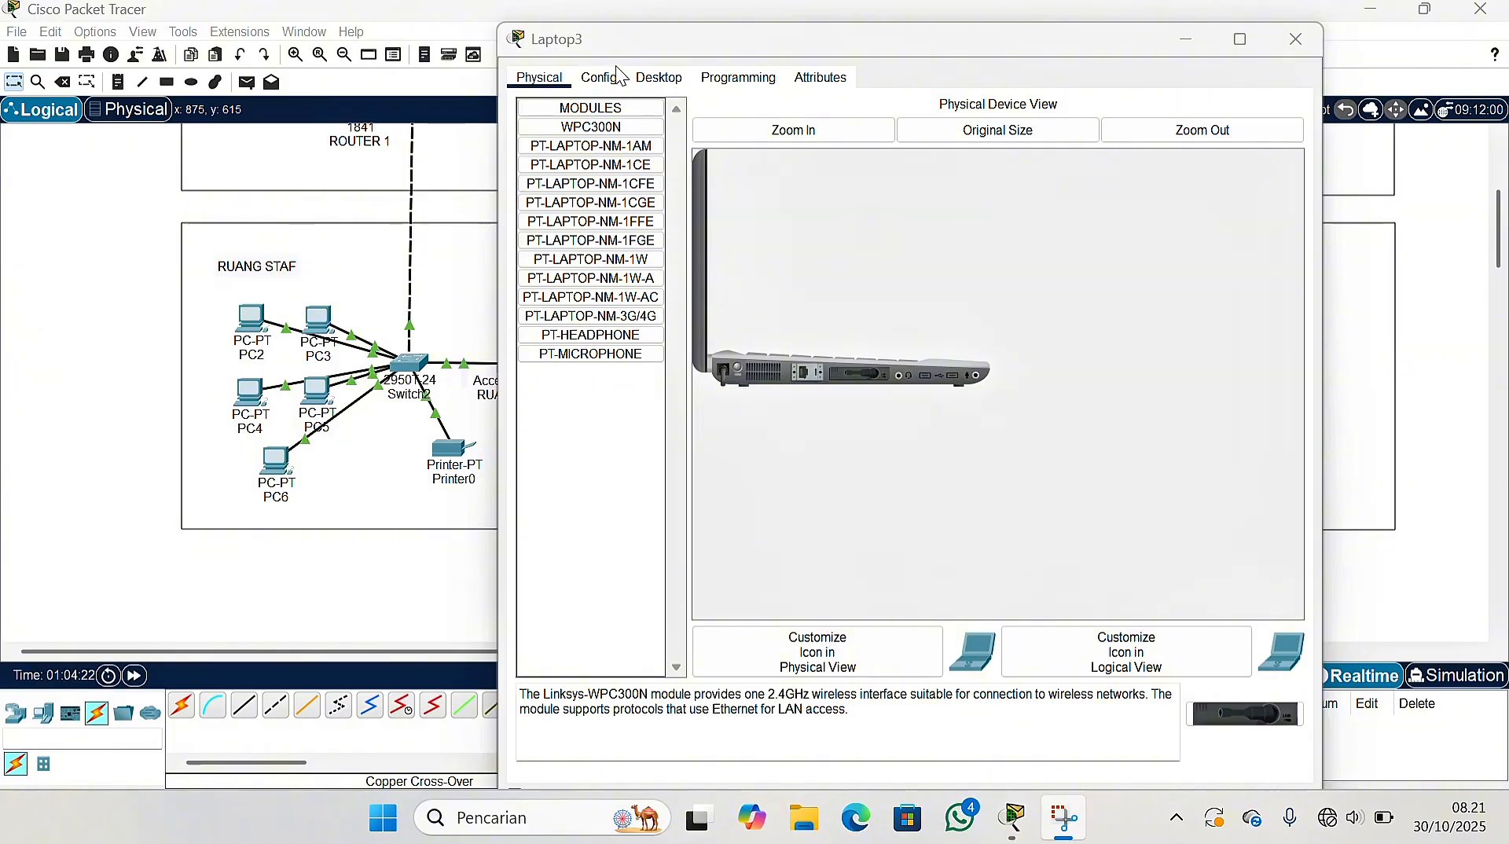
pyautogui.moveTo(545, 52); pyautogui.dragTo(527, 66)
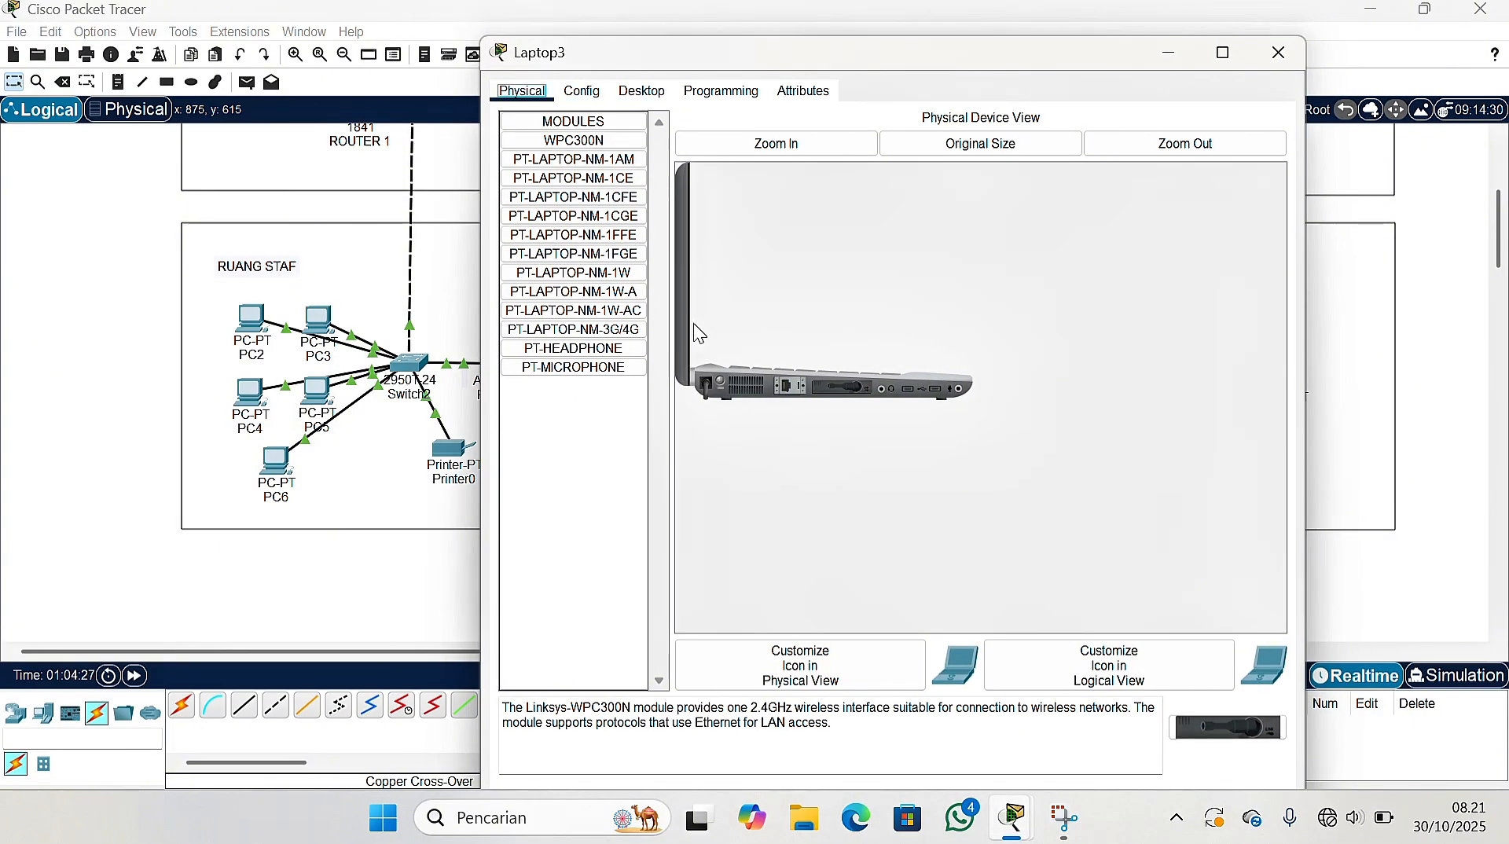
pyautogui.click(641, 90)
pyautogui.click(571, 191)
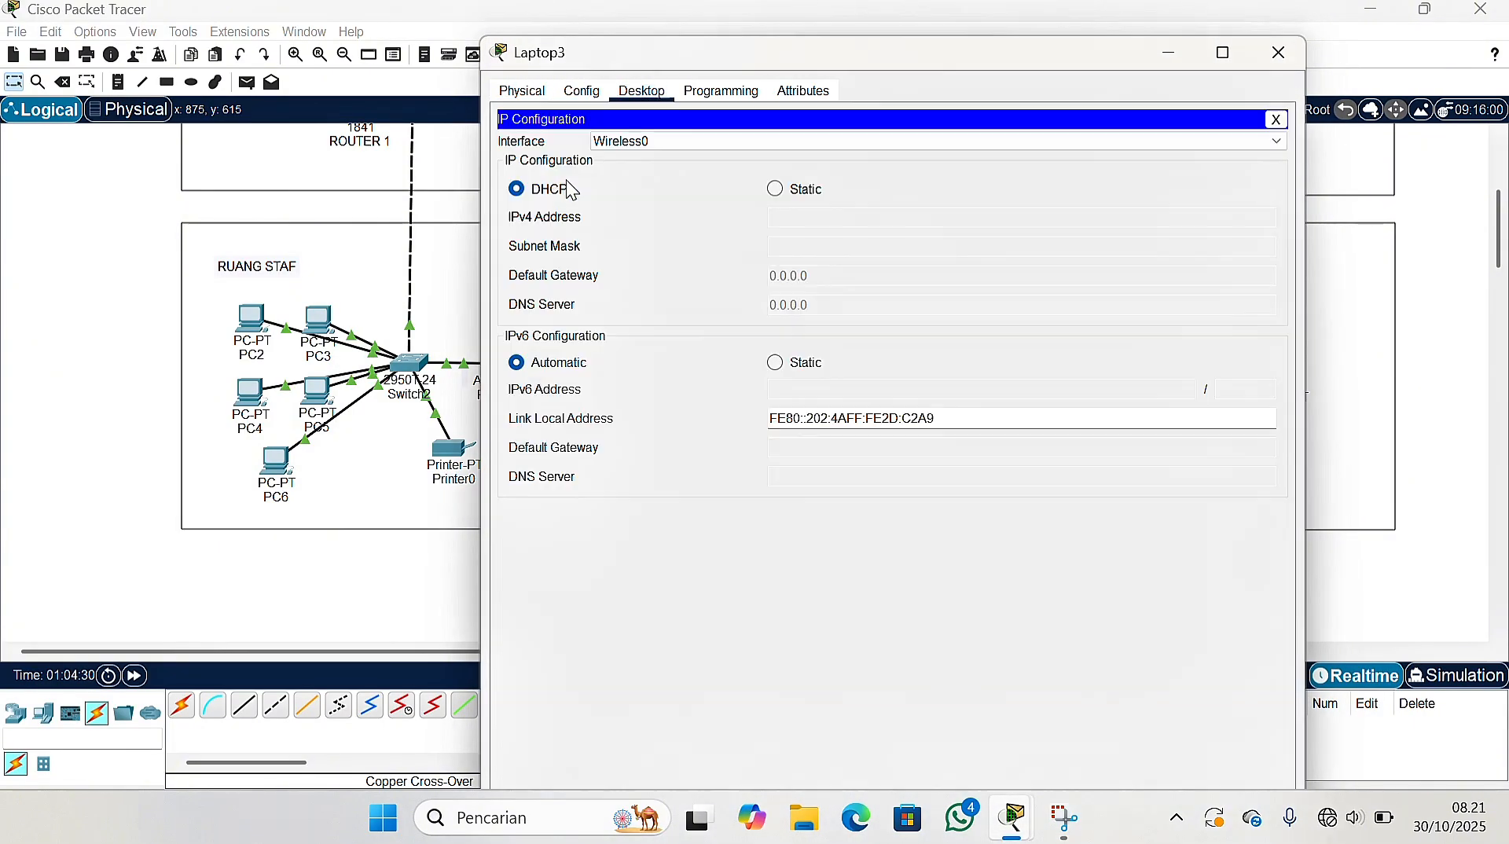
pyautogui.click(581, 91)
pyautogui.click(641, 91)
pyautogui.click(1277, 119)
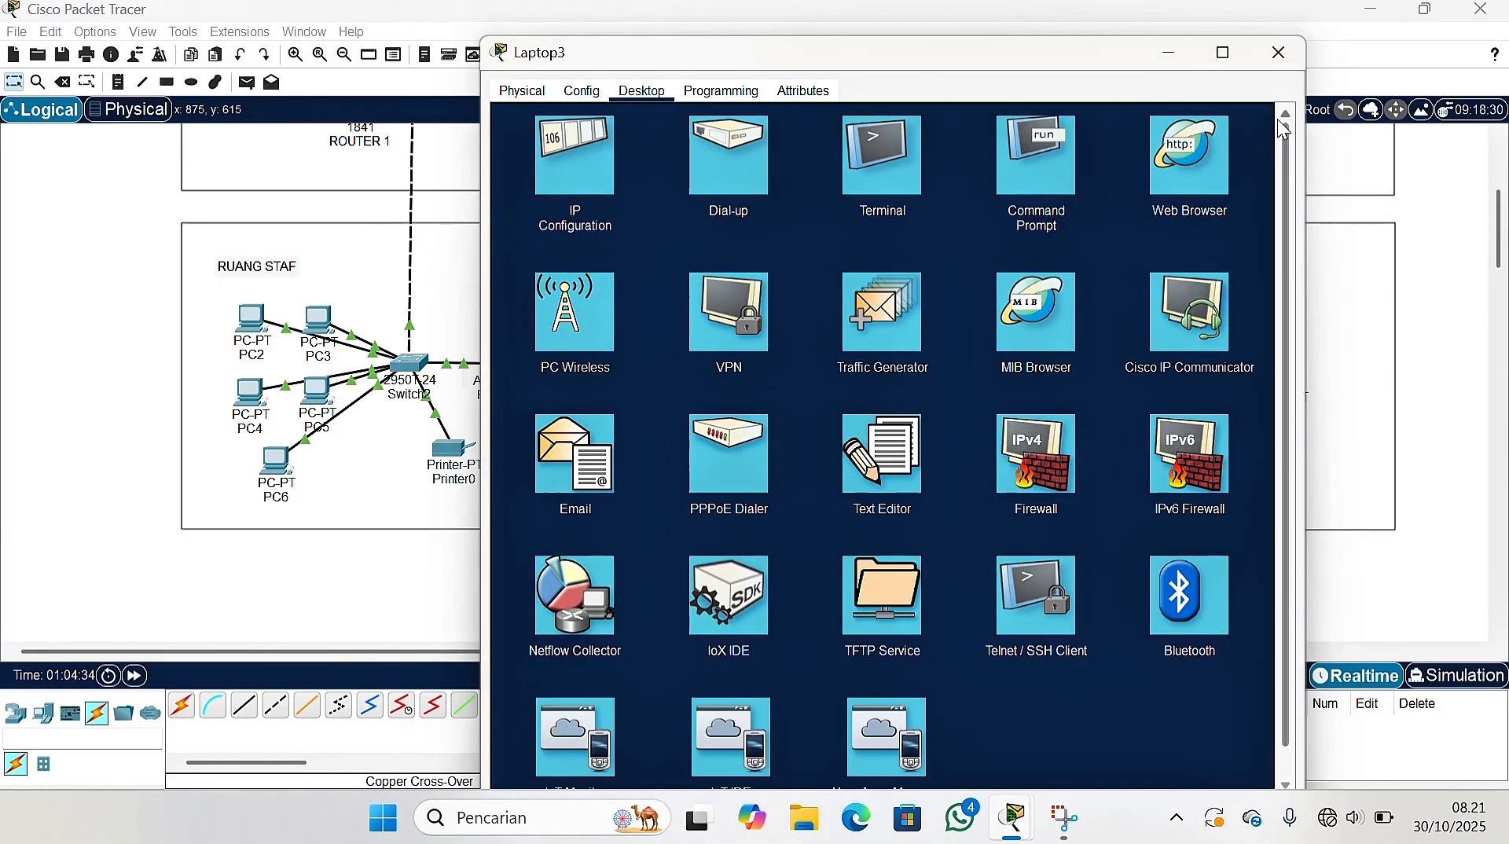
# Connect Laptop3 to the RUANG STAF wireless network using WPA2-Personal and the pre-shared key
pyautogui.click(564, 330)
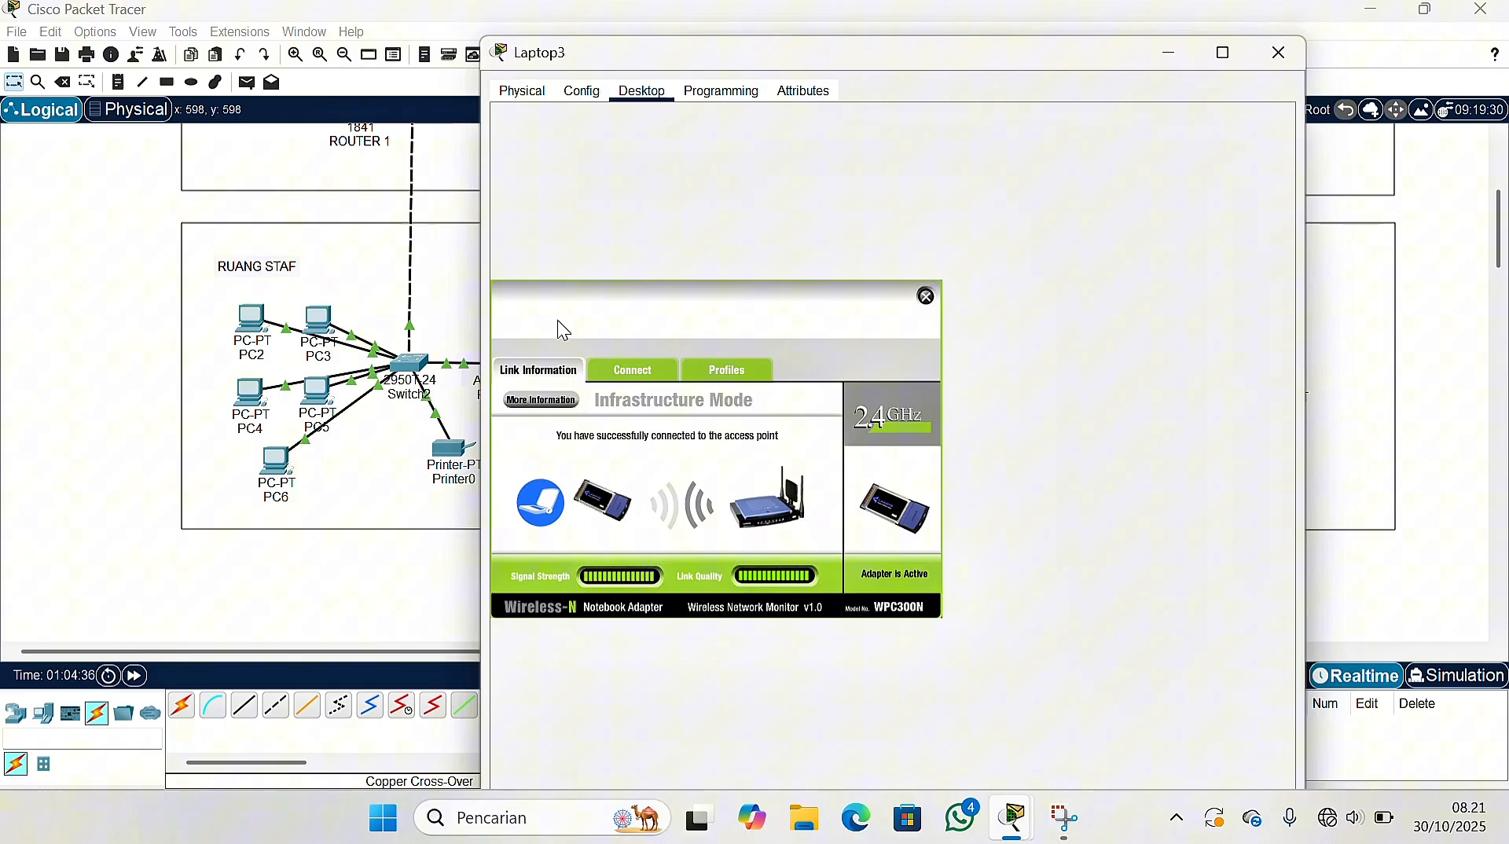
pyautogui.click(637, 379)
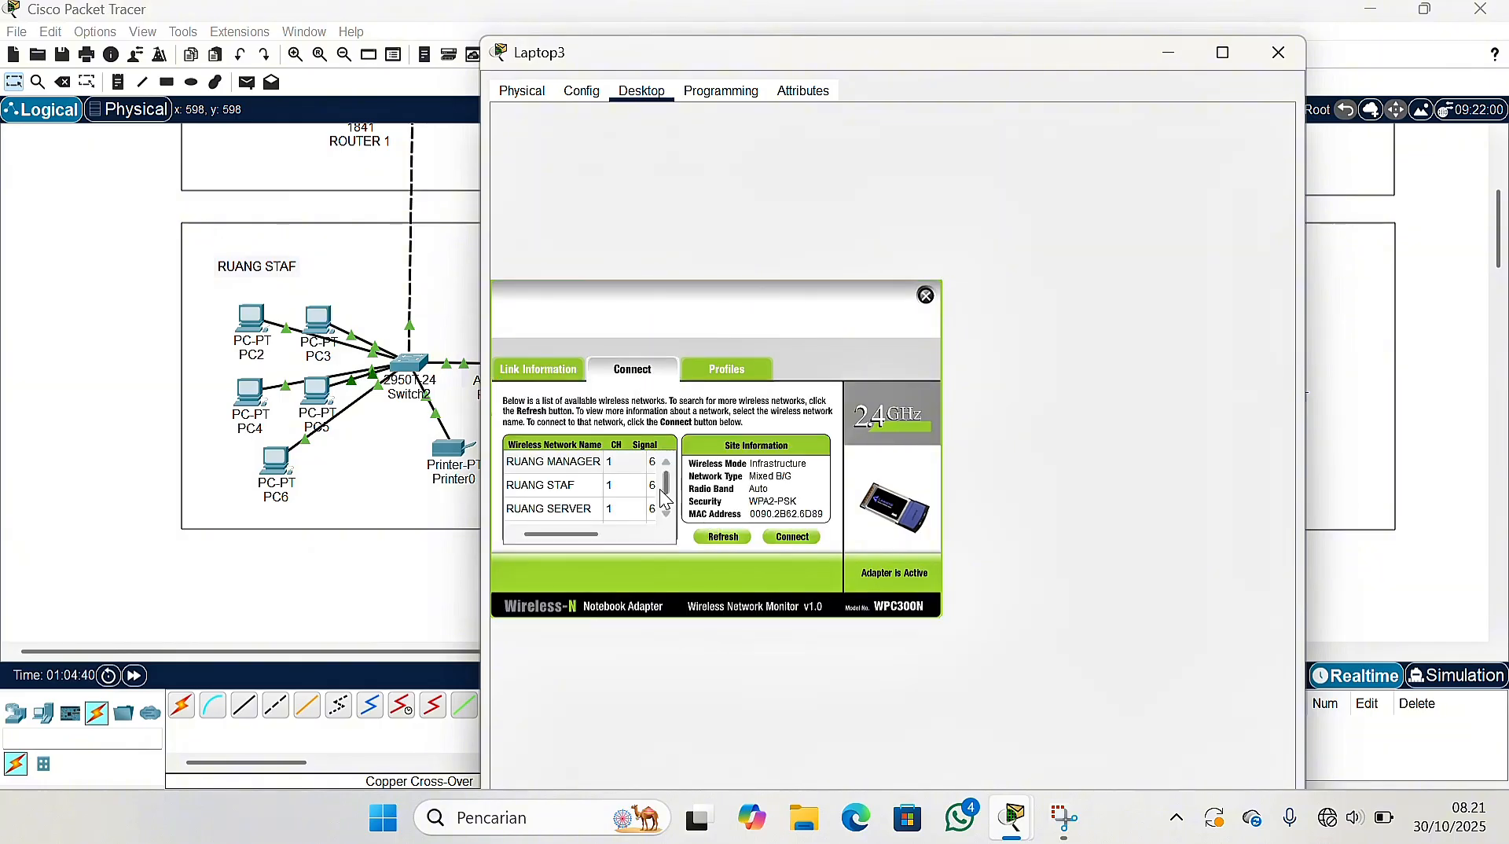
pyautogui.click(588, 487)
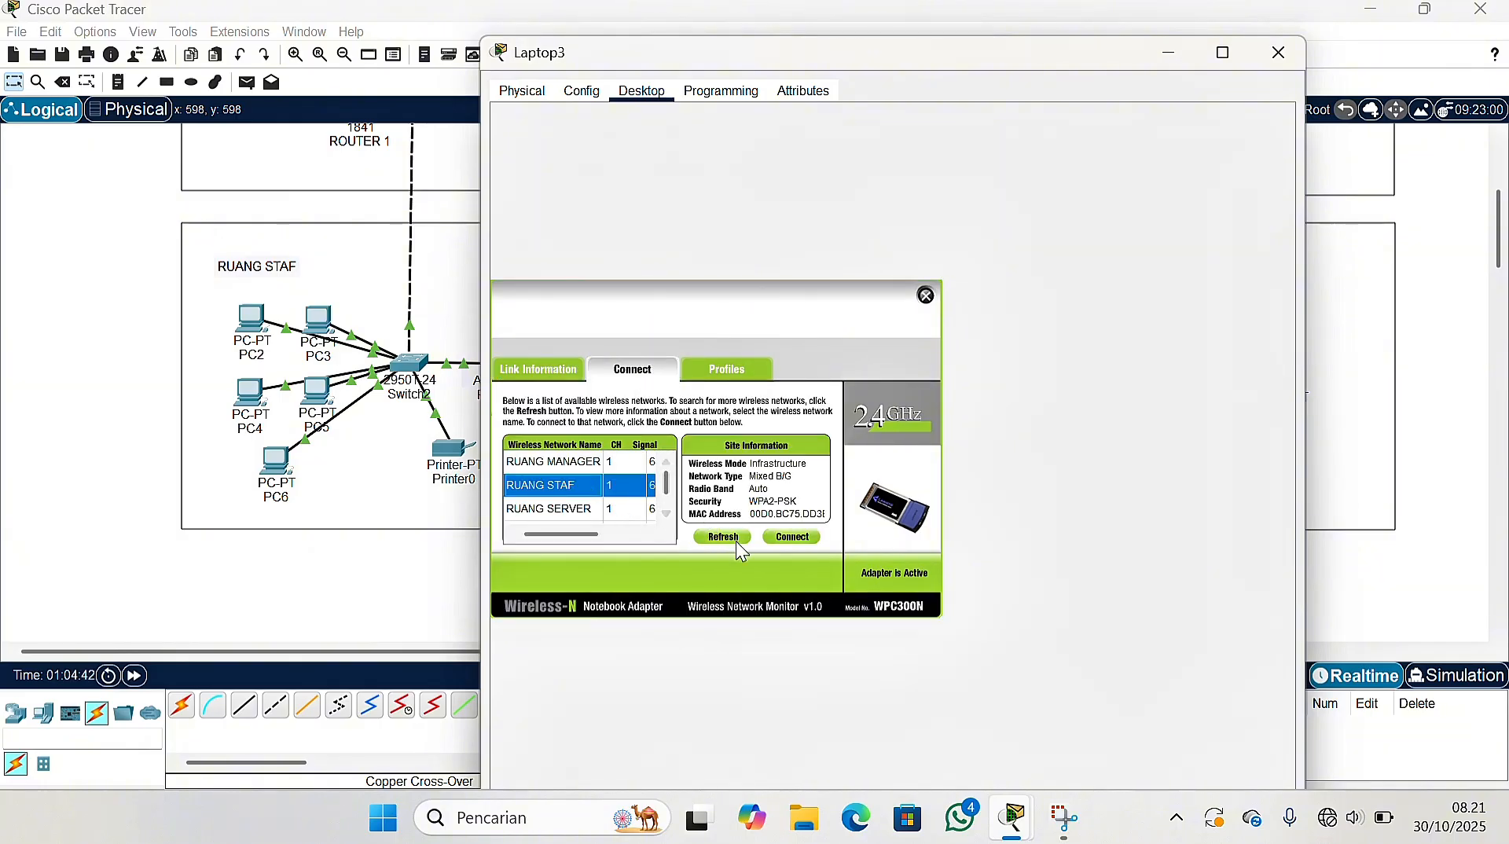
pyautogui.click(789, 539)
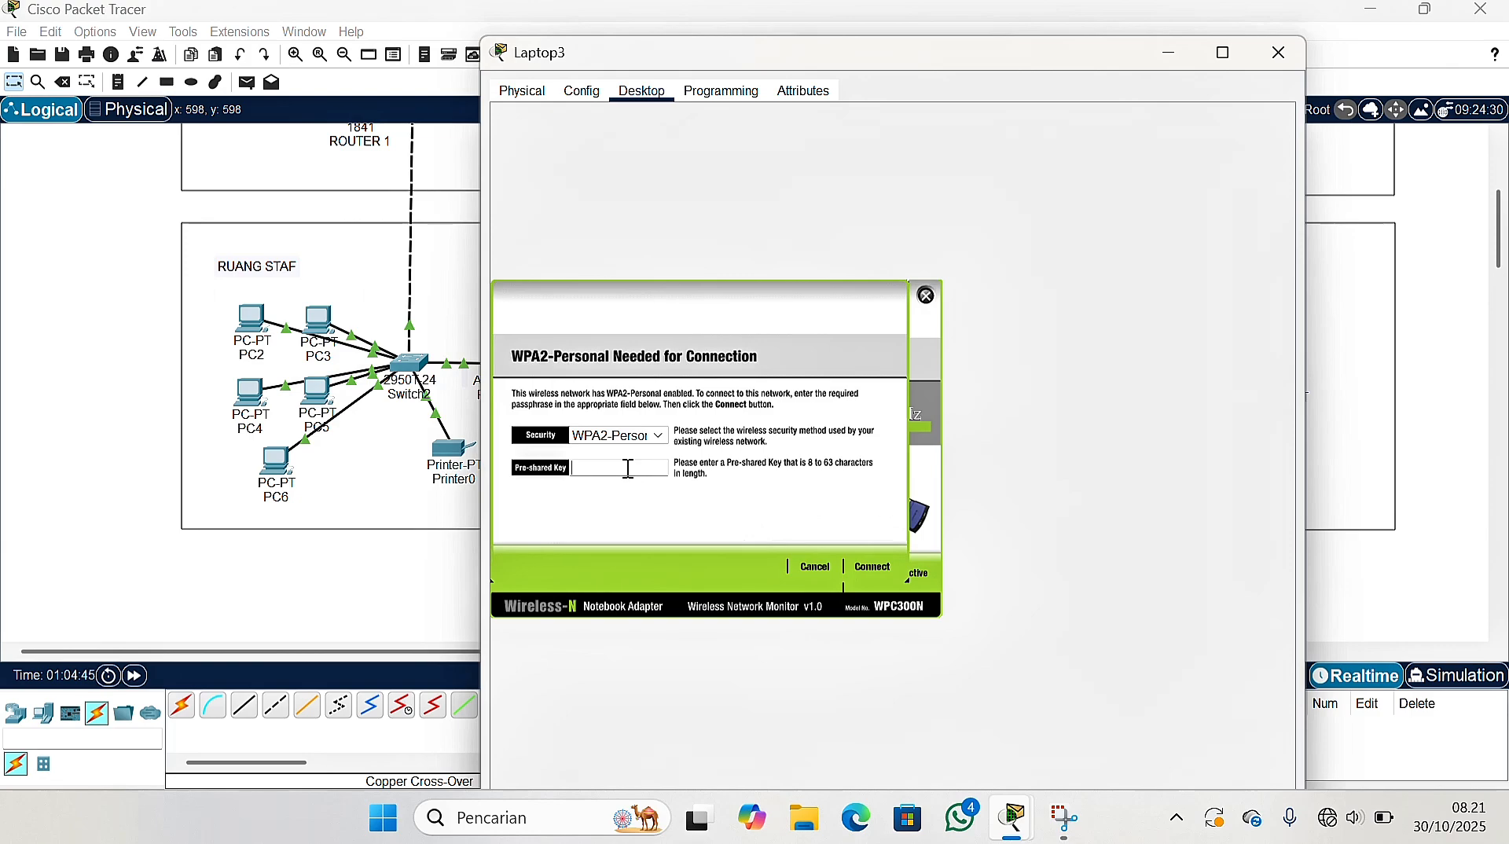
pyautogui.write('CHOIYEONJUN')
pyautogui.click(871, 565)
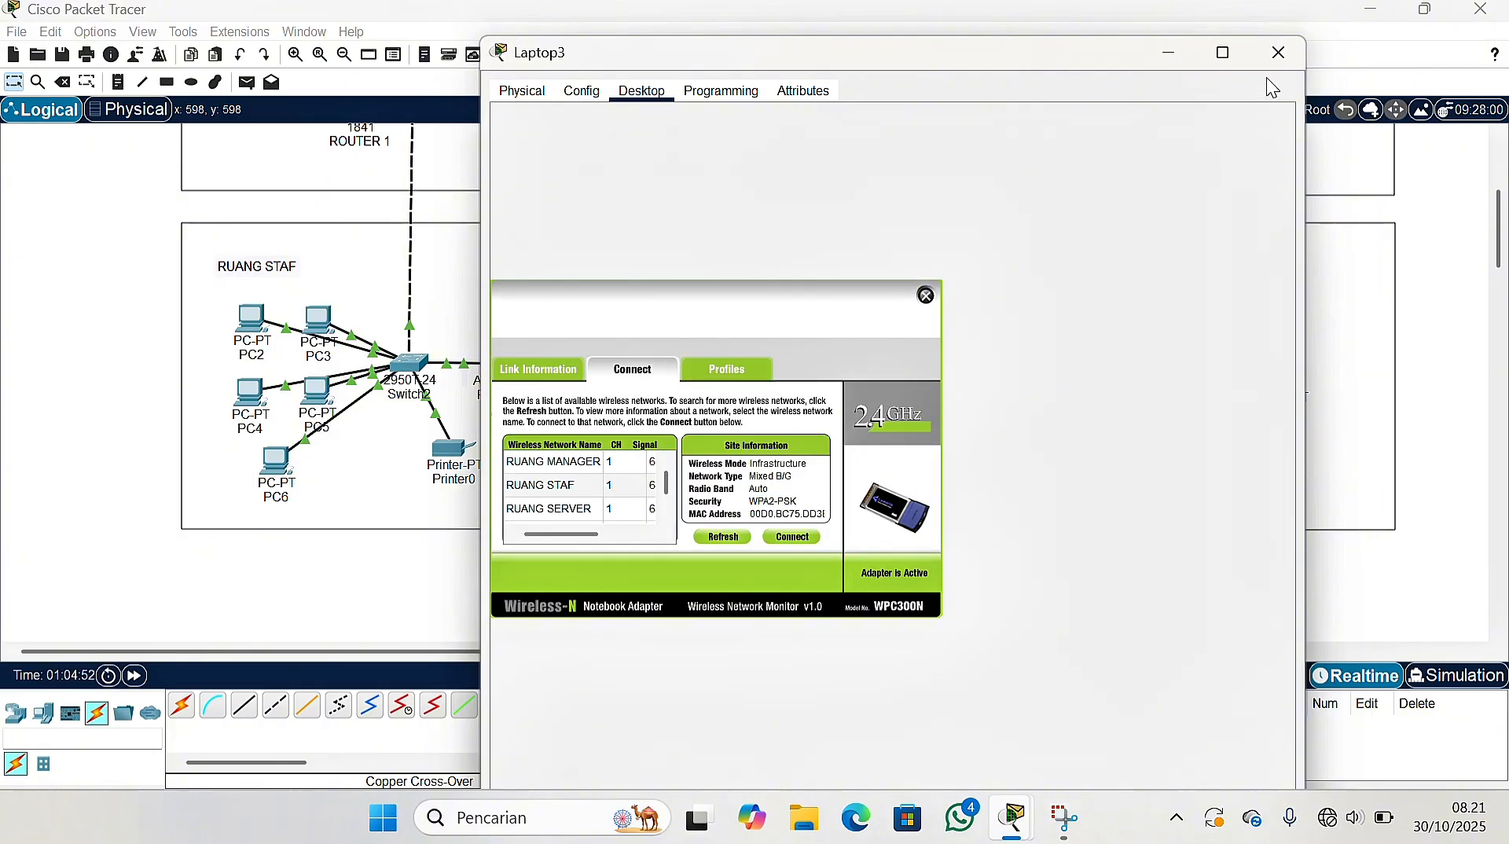
# Replace Laptop4's built-in Ethernet module with the WPC300N wireless module
pyautogui.click(1279, 51)
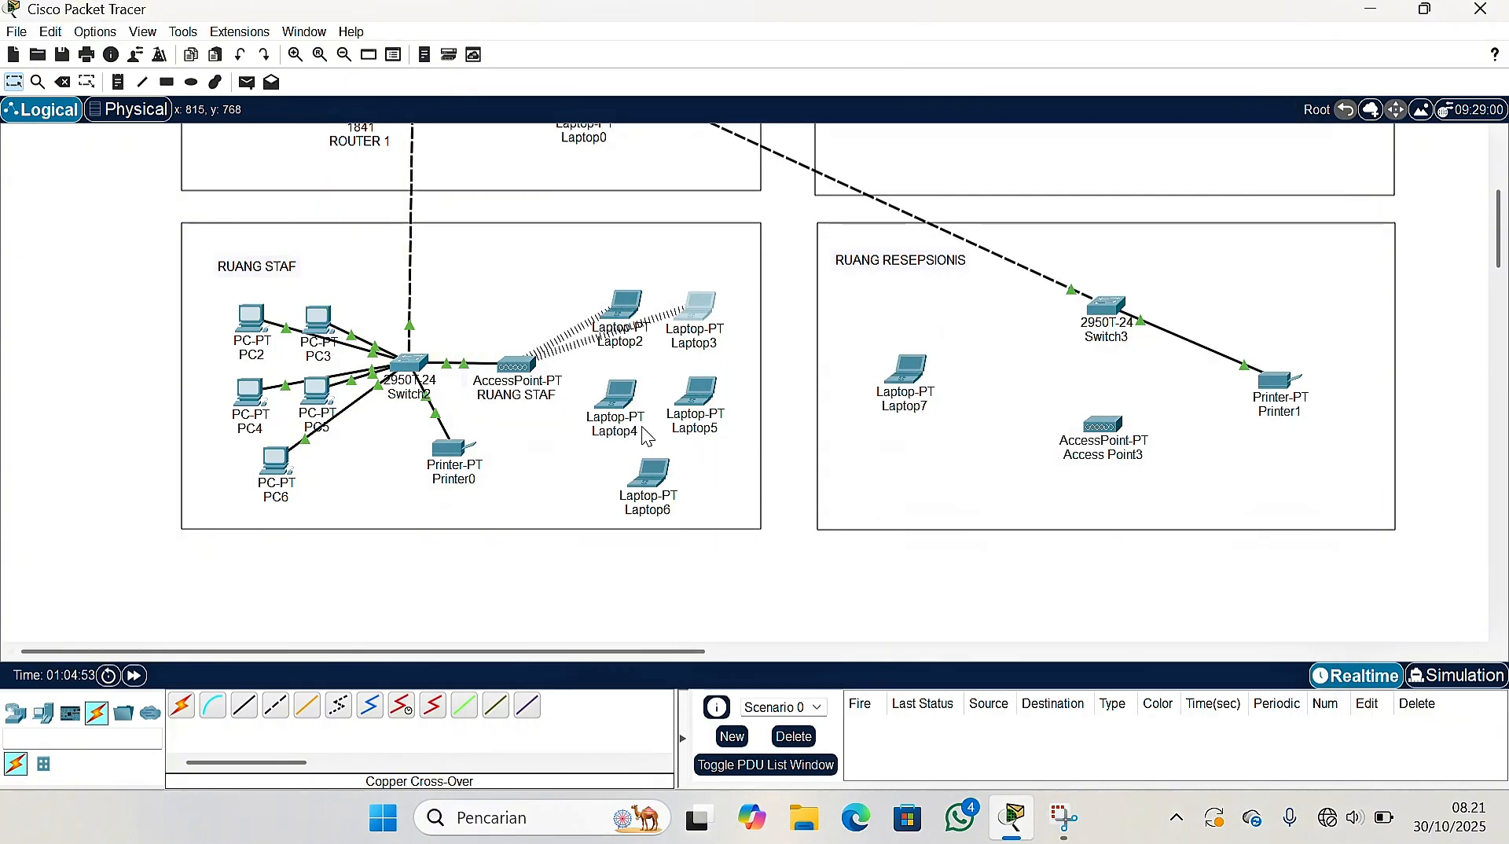
pyautogui.click(621, 405)
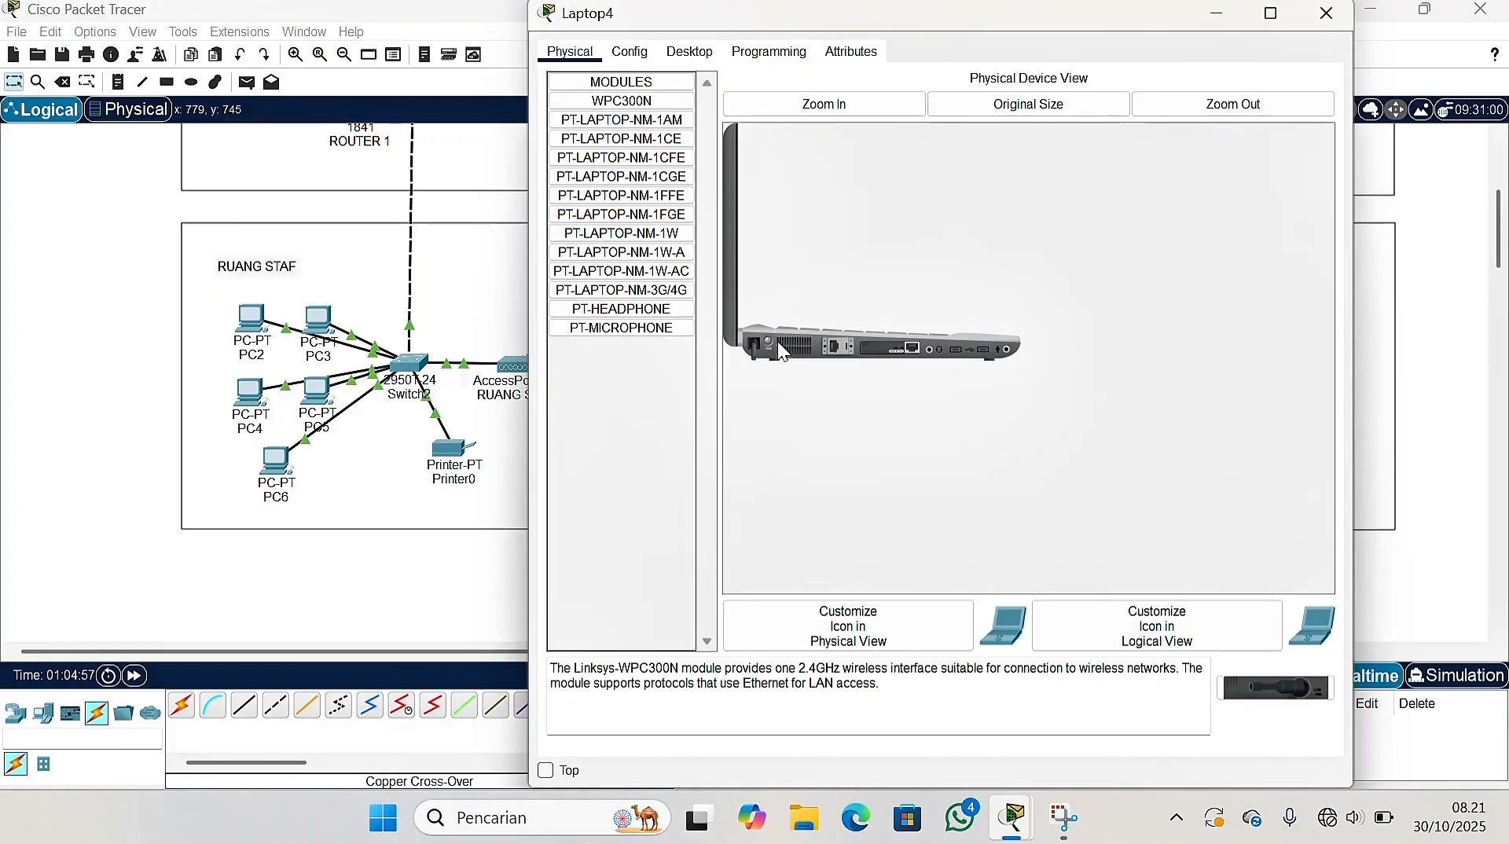
pyautogui.moveTo(886, 350); pyautogui.dragTo(575, 440)
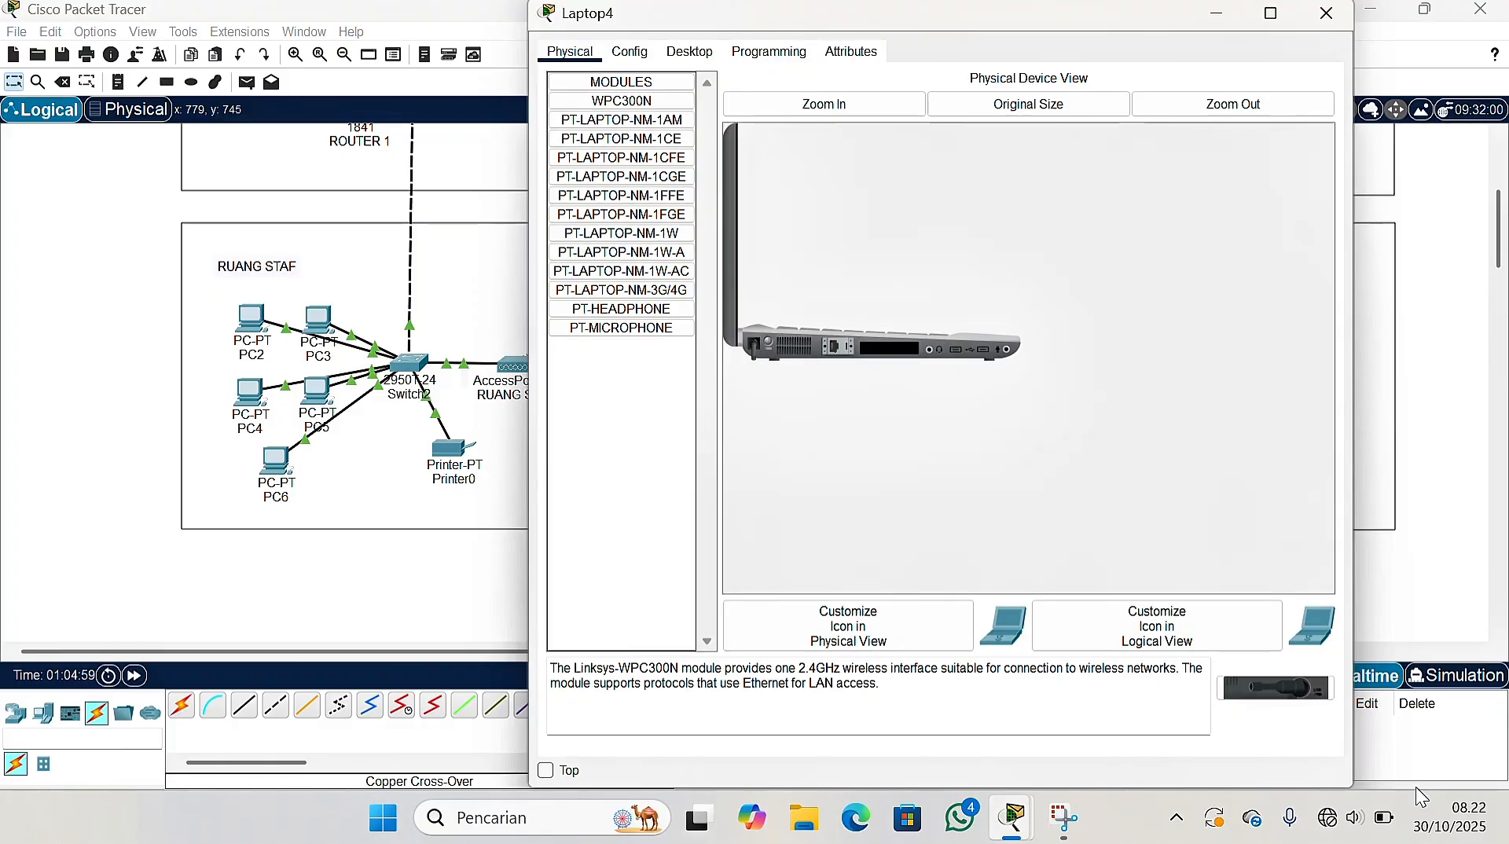
pyautogui.moveTo(1277, 689); pyautogui.dragTo(888, 349)
# Connect Laptop4 to the RUANG STAF wireless network using WPA2-Personal and the pre-shared key, and close its window
pyautogui.moveTo(576, 17); pyautogui.dragTo(551, 52)
pyautogui.click(660, 86)
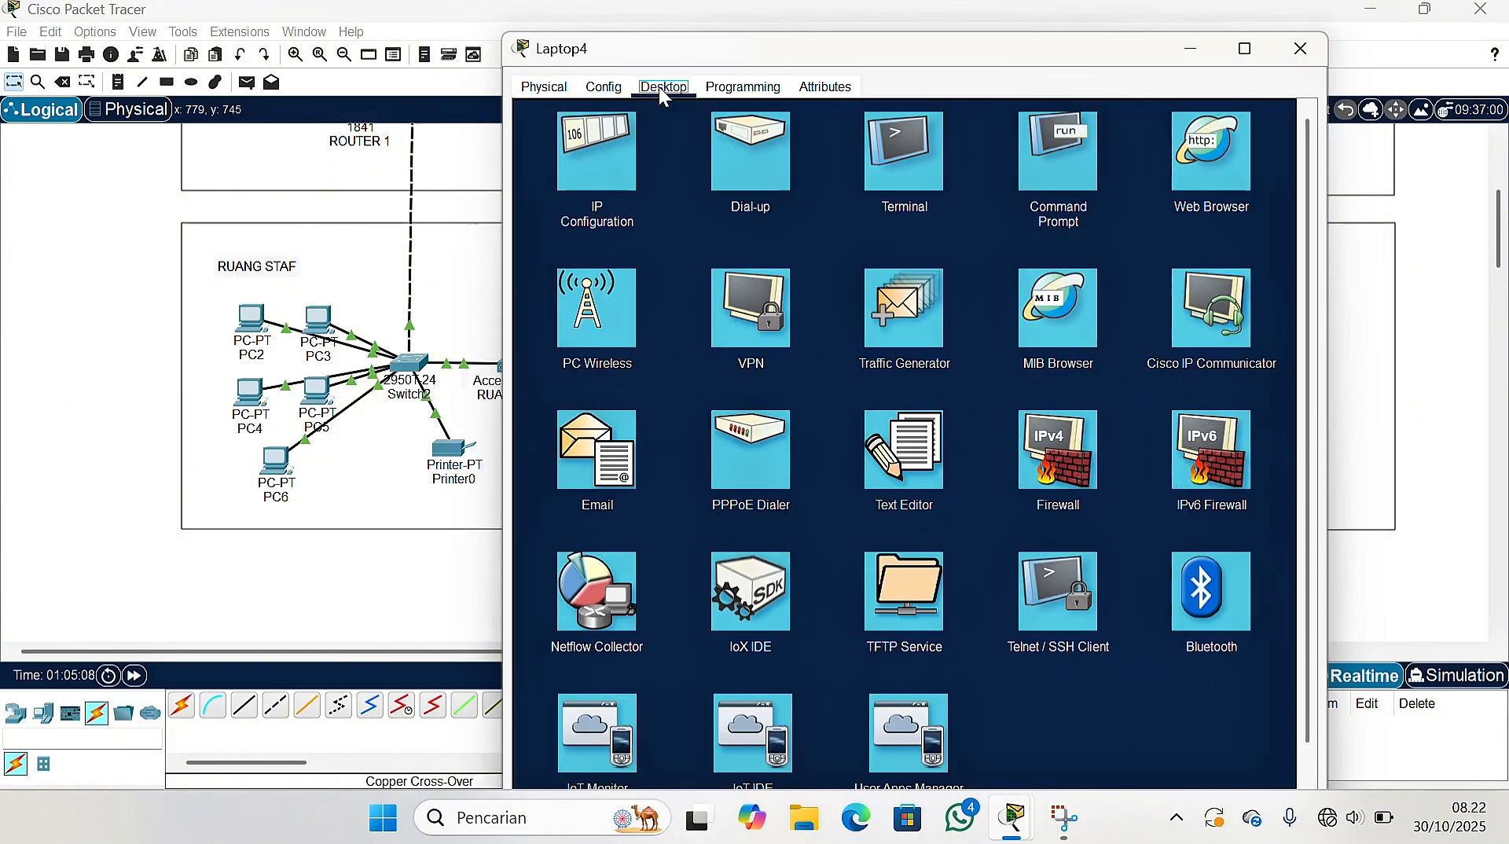
pyautogui.click(597, 284)
pyautogui.click(654, 364)
pyautogui.click(725, 533)
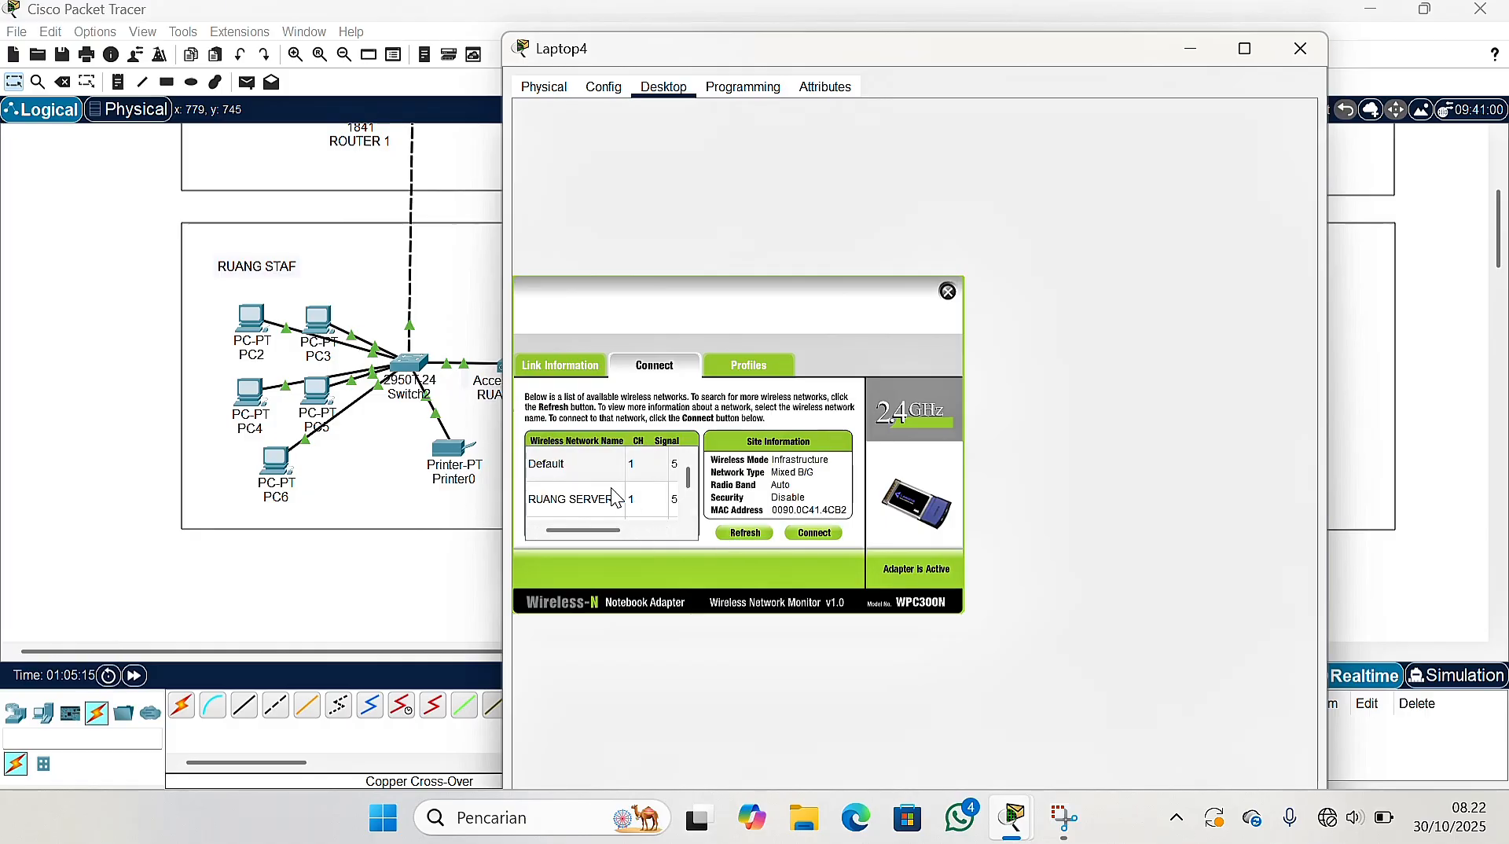
pyautogui.scroll(-2, 613, 503)
pyautogui.click(609, 472)
pyautogui.click(814, 533)
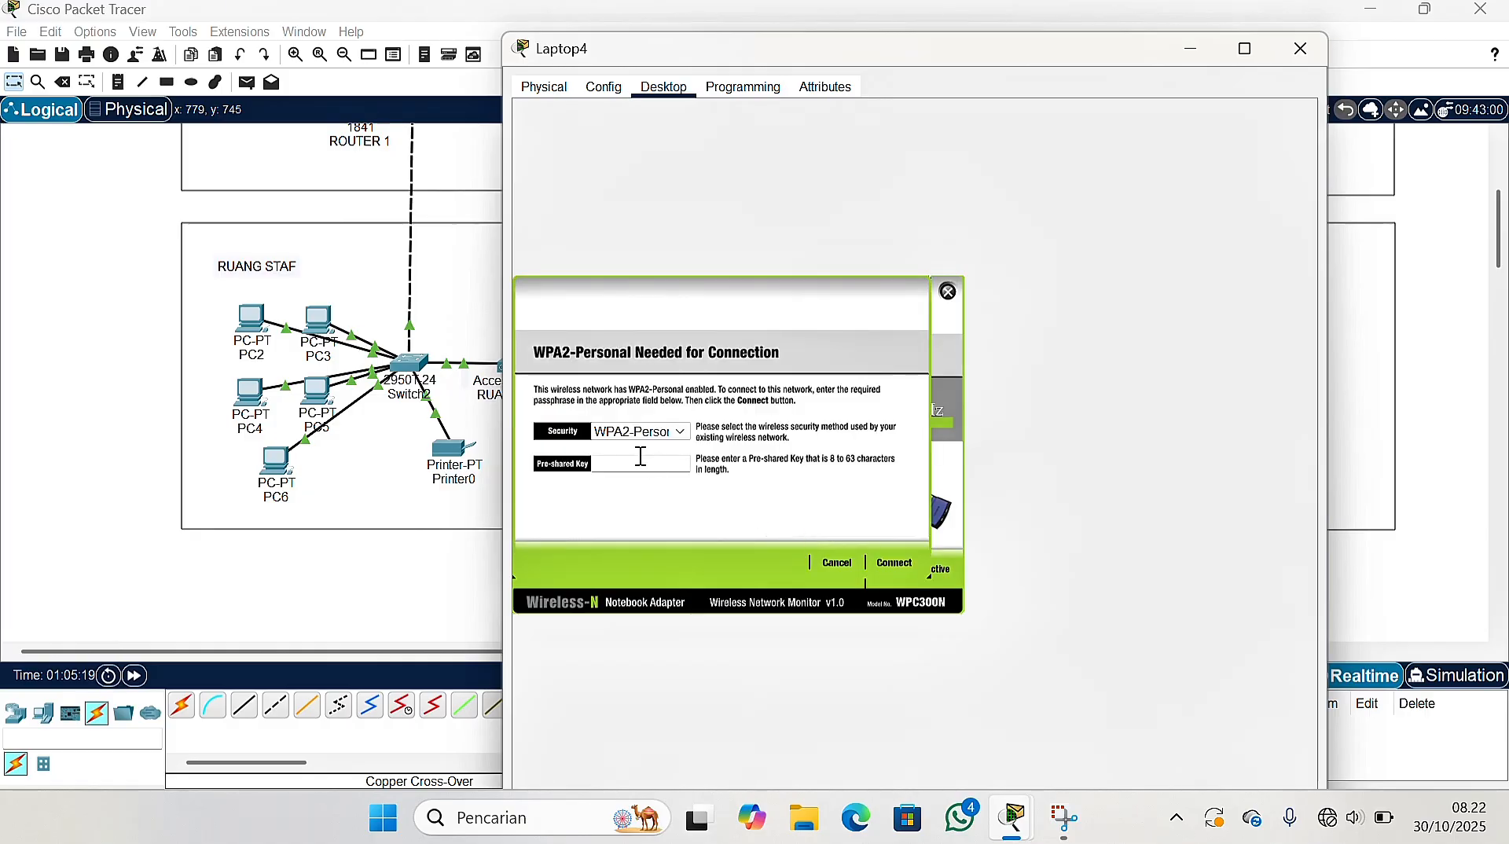
pyautogui.write('CHOIYEONJUN')
pyautogui.click(895, 562)
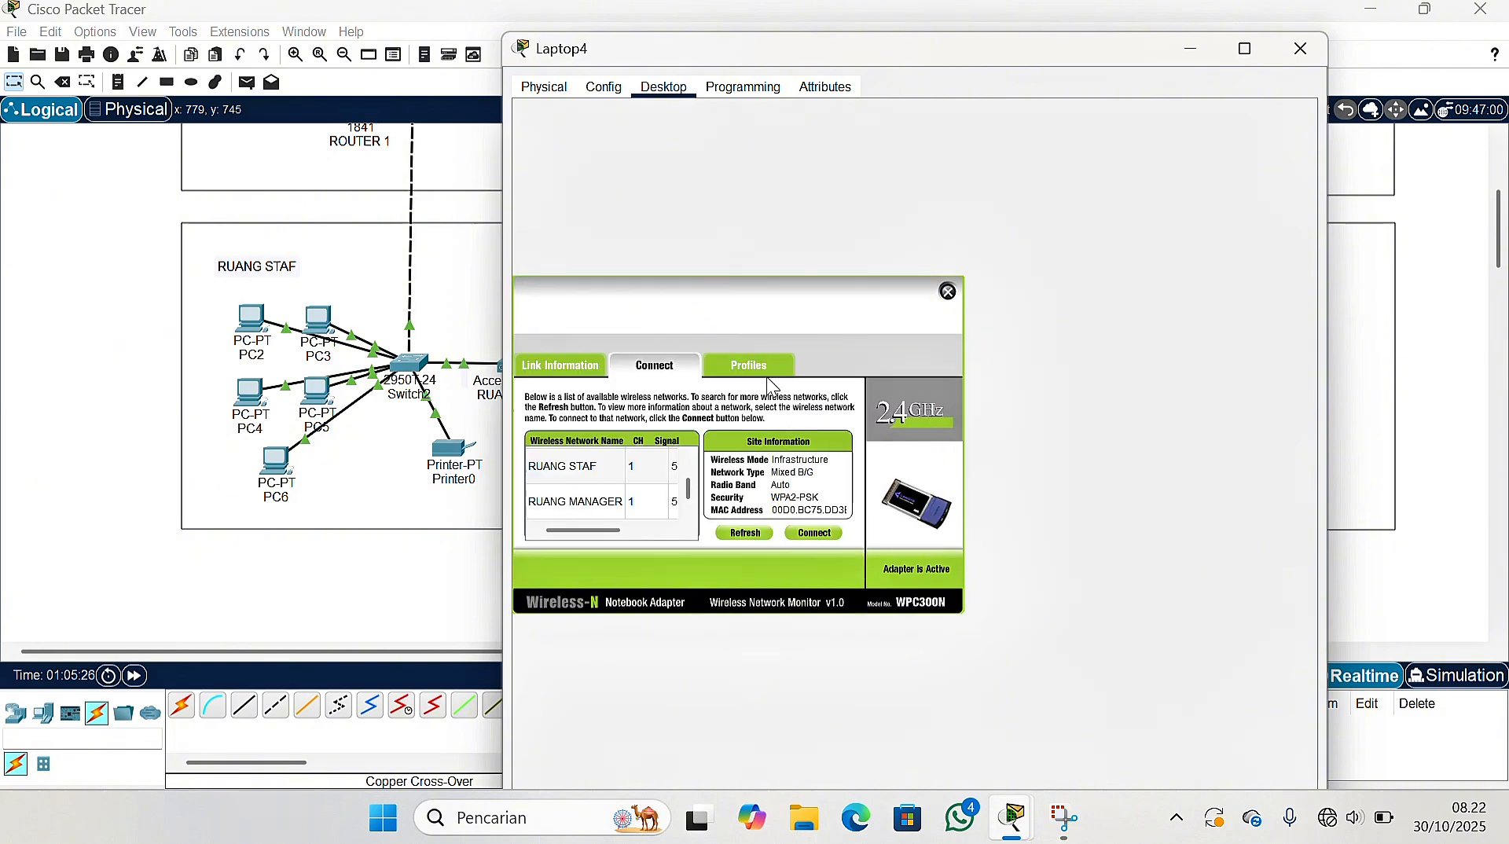
pyautogui.click(1301, 49)
# Replace Laptop5's built-in Ethernet module with the WPC300N wireless module
pyautogui.click(695, 393)
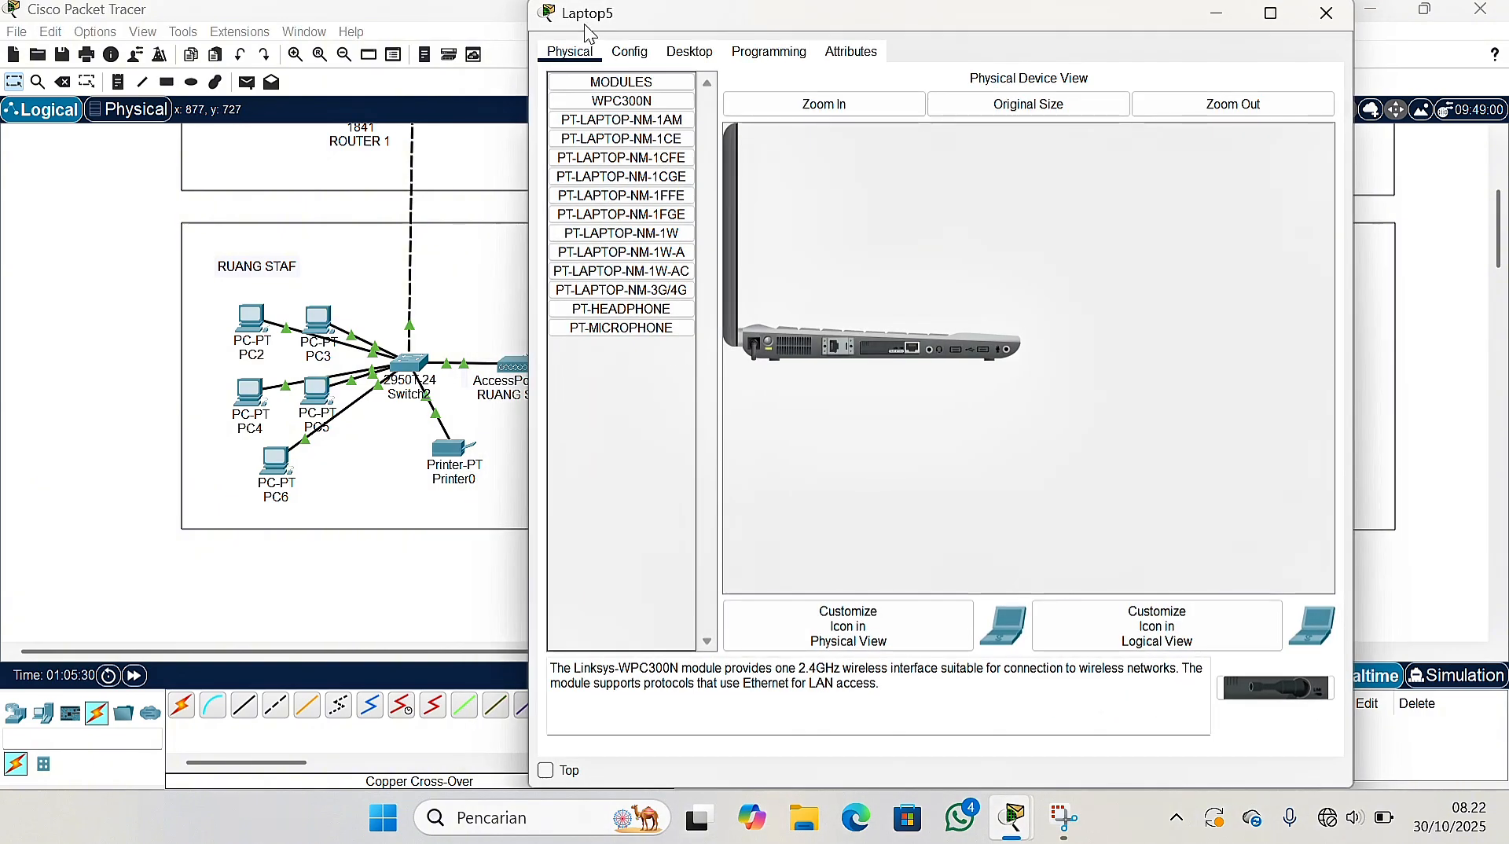
pyautogui.moveTo(880, 352); pyautogui.dragTo(639, 408)
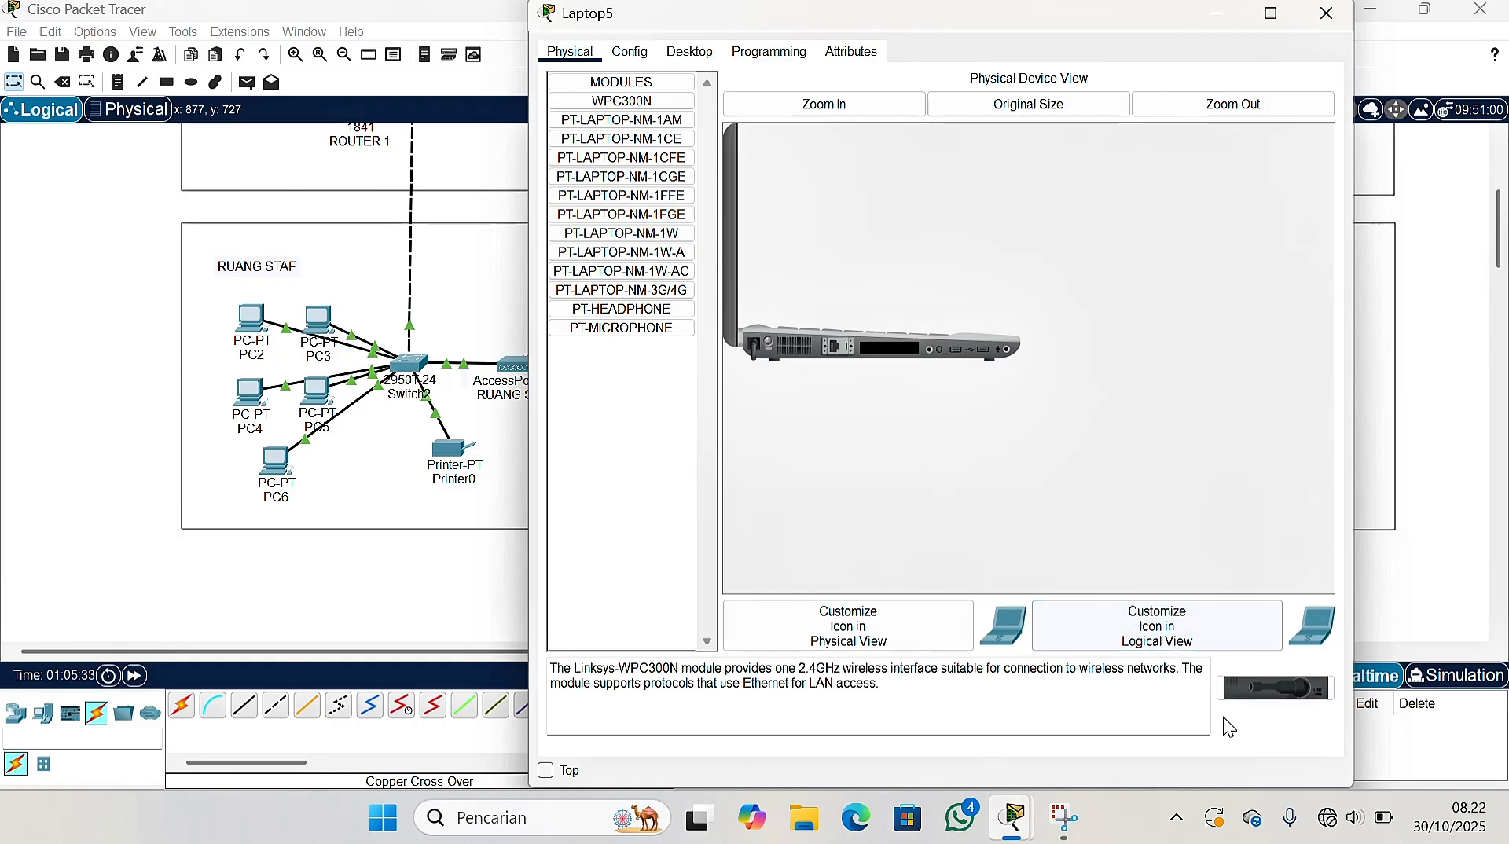
pyautogui.moveTo(1275, 689); pyautogui.dragTo(889, 351)
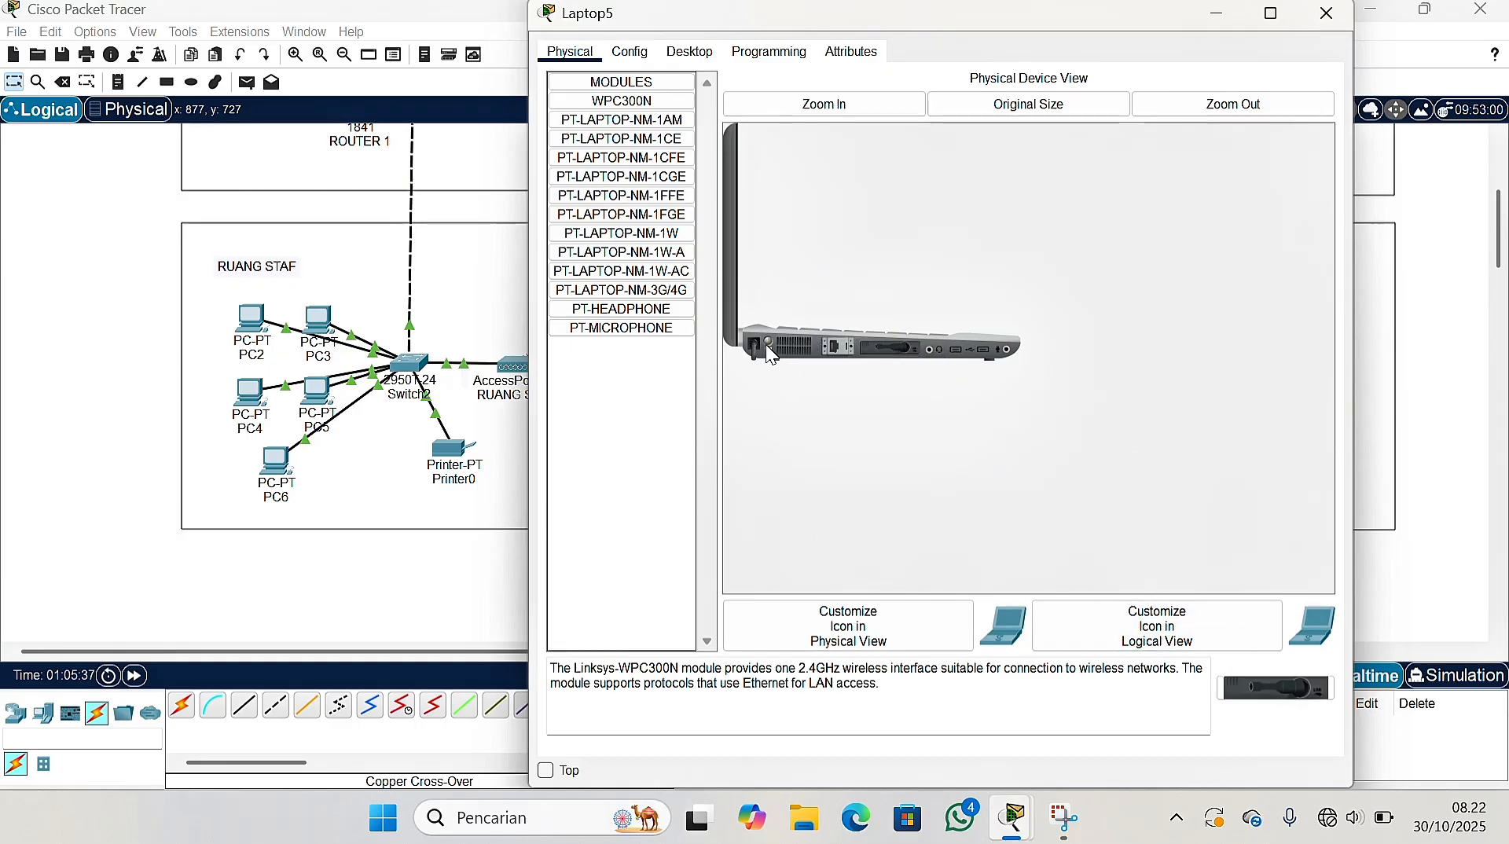
# Connect Laptop5 to the RUANG STAF wireless network using WPA2-Personal and the pre-shared key, and close its window
pyautogui.click(689, 52)
pyautogui.click(613, 349)
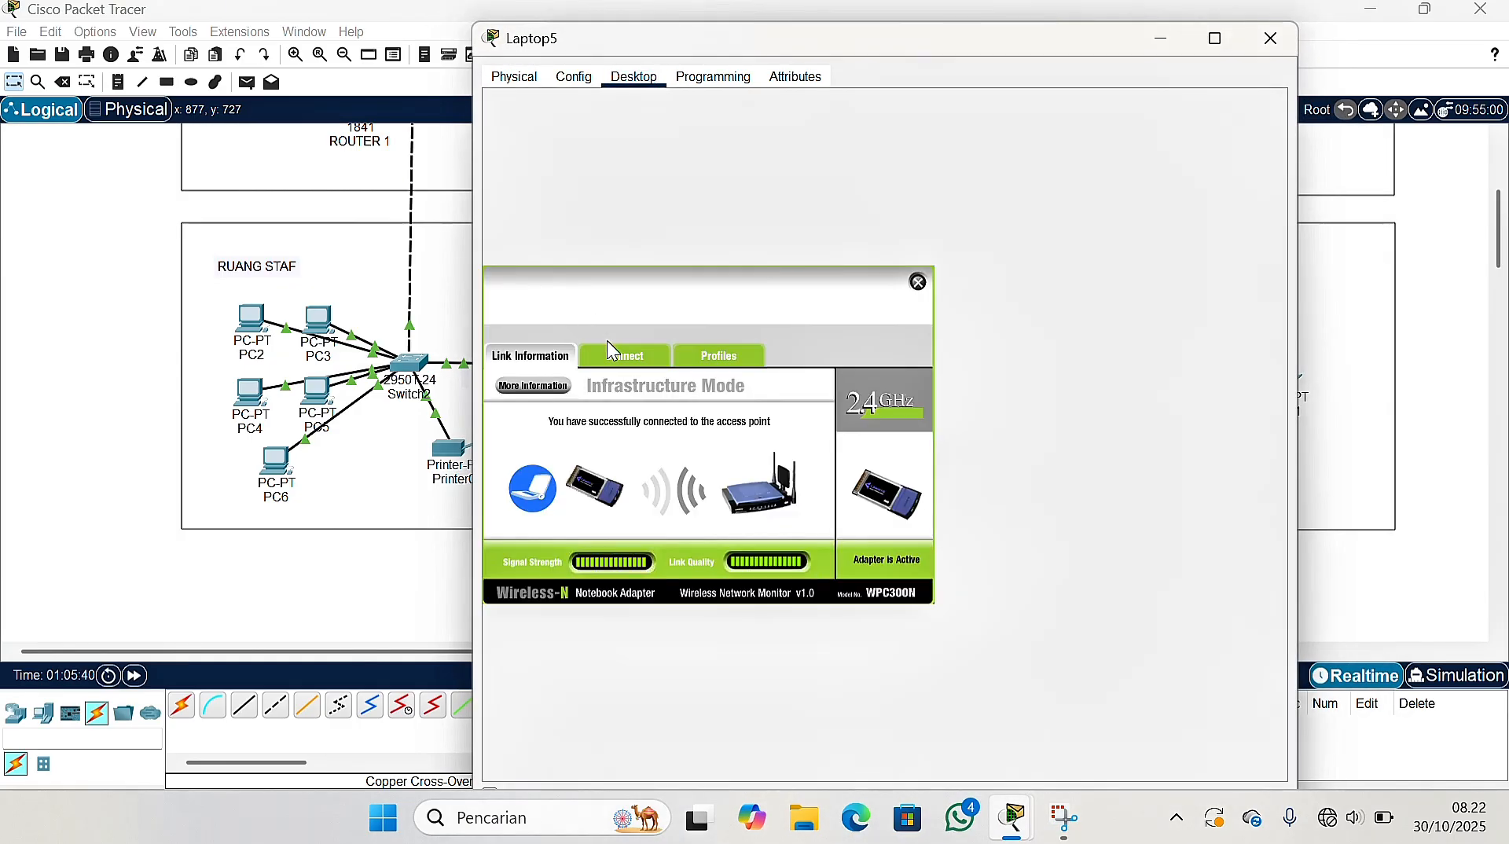
pyautogui.click(612, 350)
pyautogui.click(711, 522)
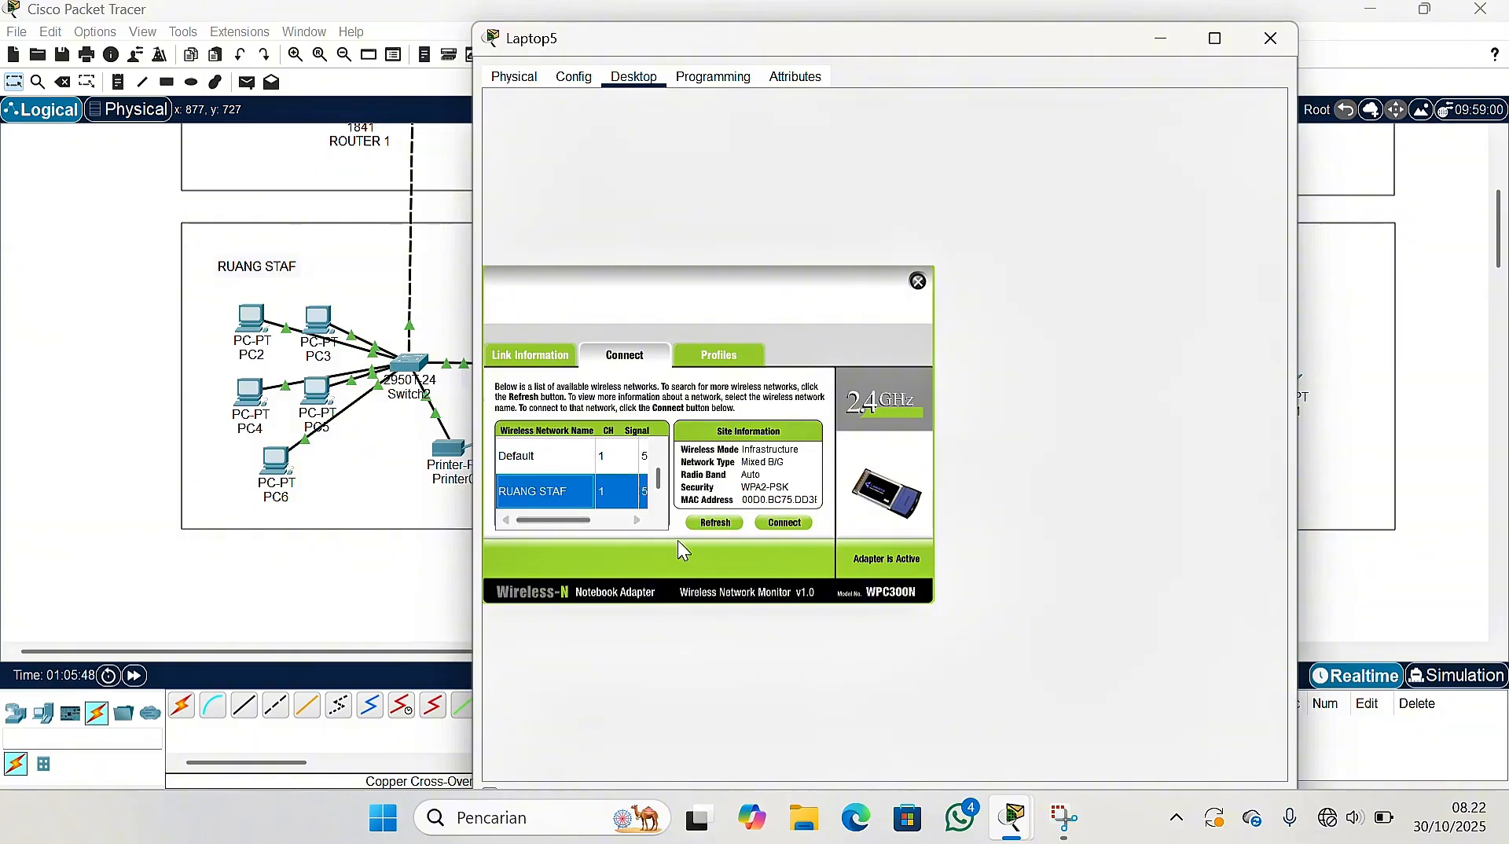
pyautogui.click(783, 523)
pyautogui.write('CHOIYEONJUN')
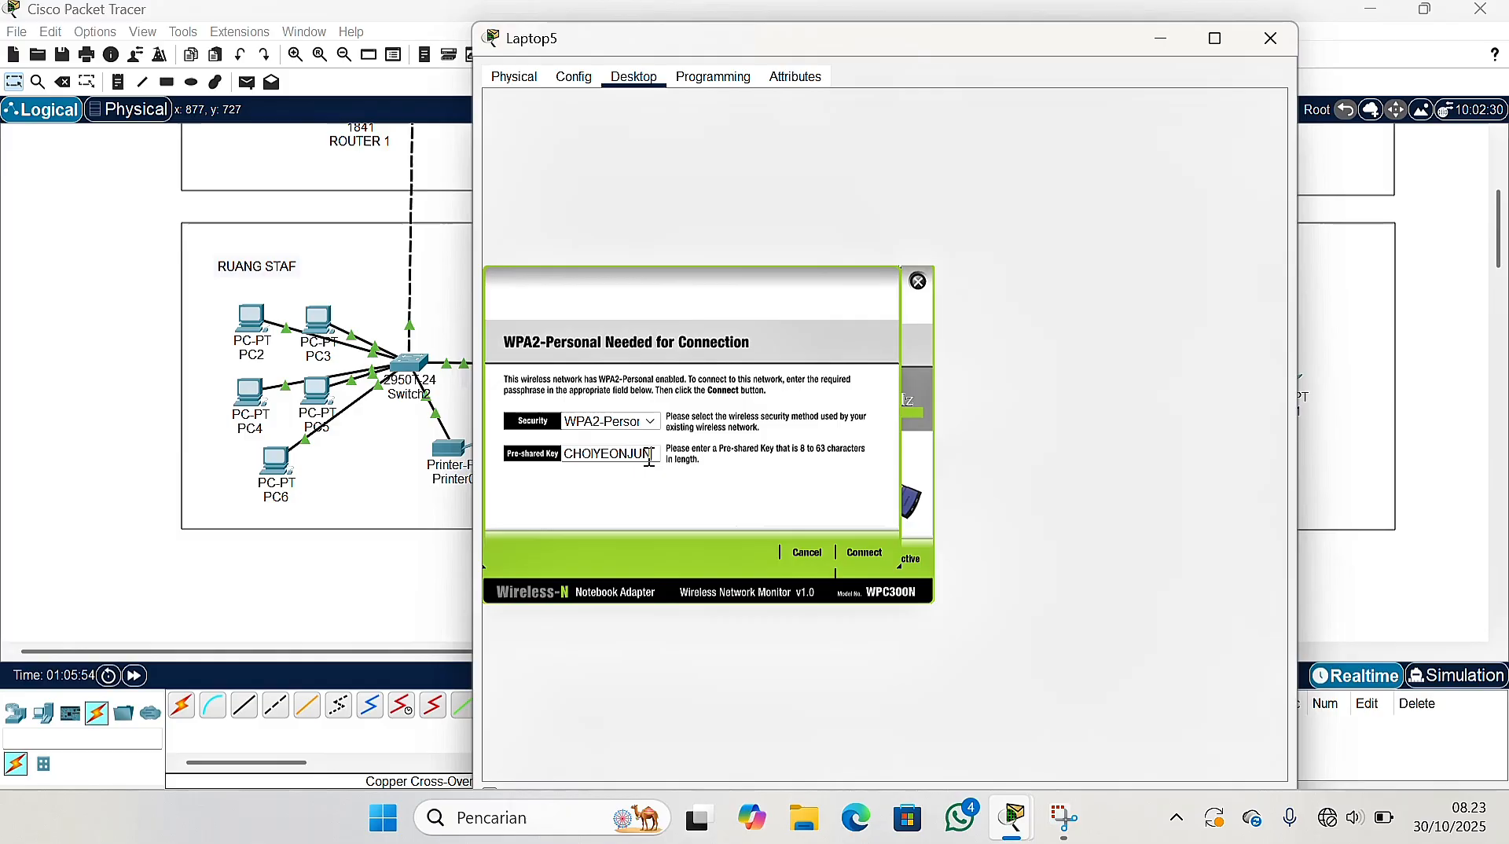
pyautogui.click(847, 552)
pyautogui.click(1271, 37)
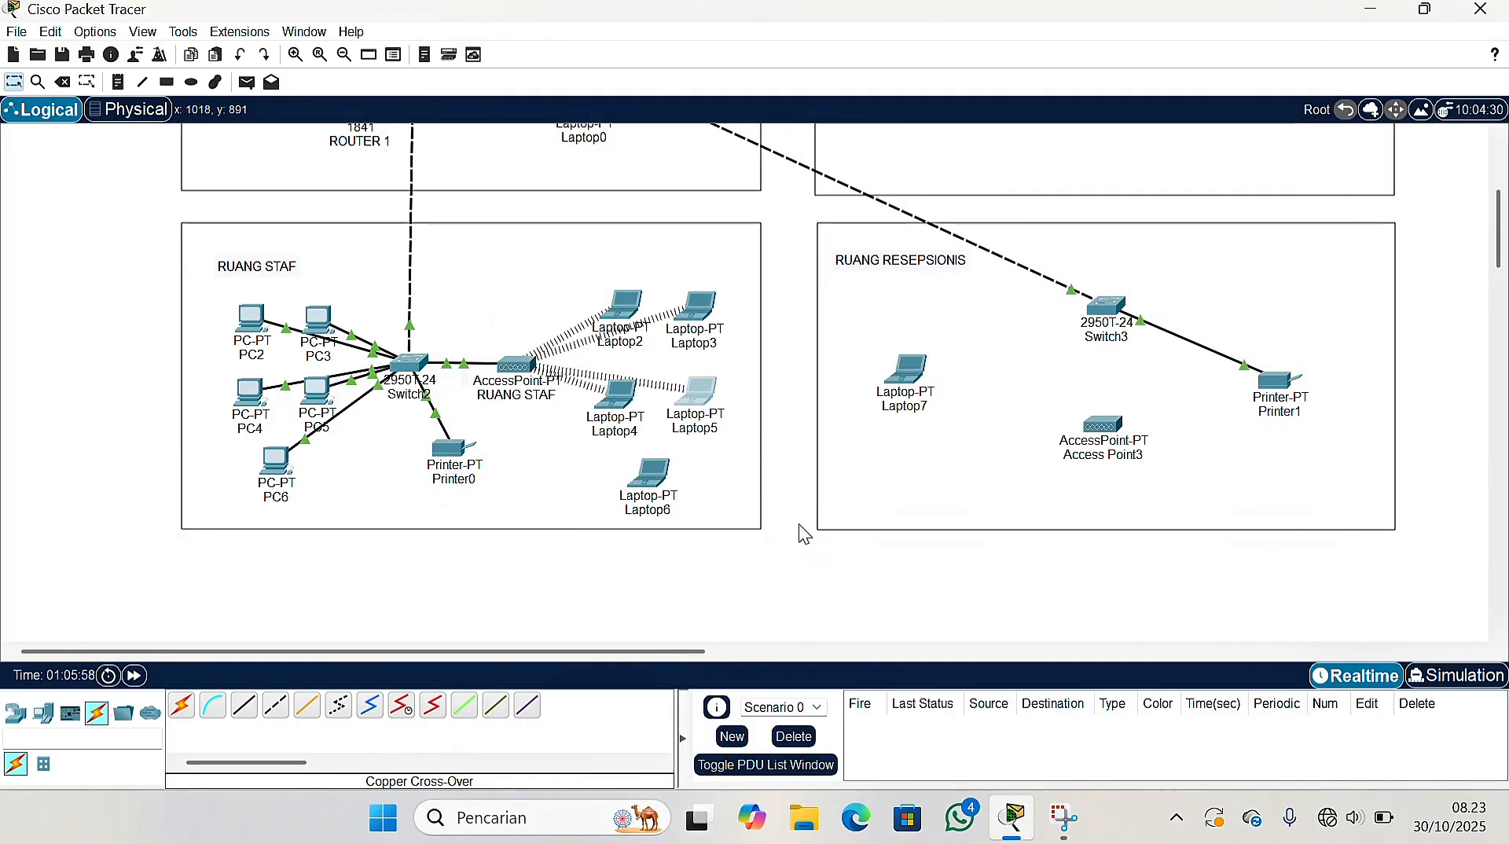
# Replace Laptop6's built-in Ethernet module with the WPC300N wireless module and power the laptop on
pyautogui.click(644, 472)
pyautogui.moveTo(887, 351)
pyautogui.mouseDown()
pyautogui.moveTo(748, 435)
pyautogui.moveTo(1289, 771)
pyautogui.moveTo(1145, 566)
pyautogui.moveTo(882, 382)
pyautogui.moveTo(889, 349)
pyautogui.mouseUp()
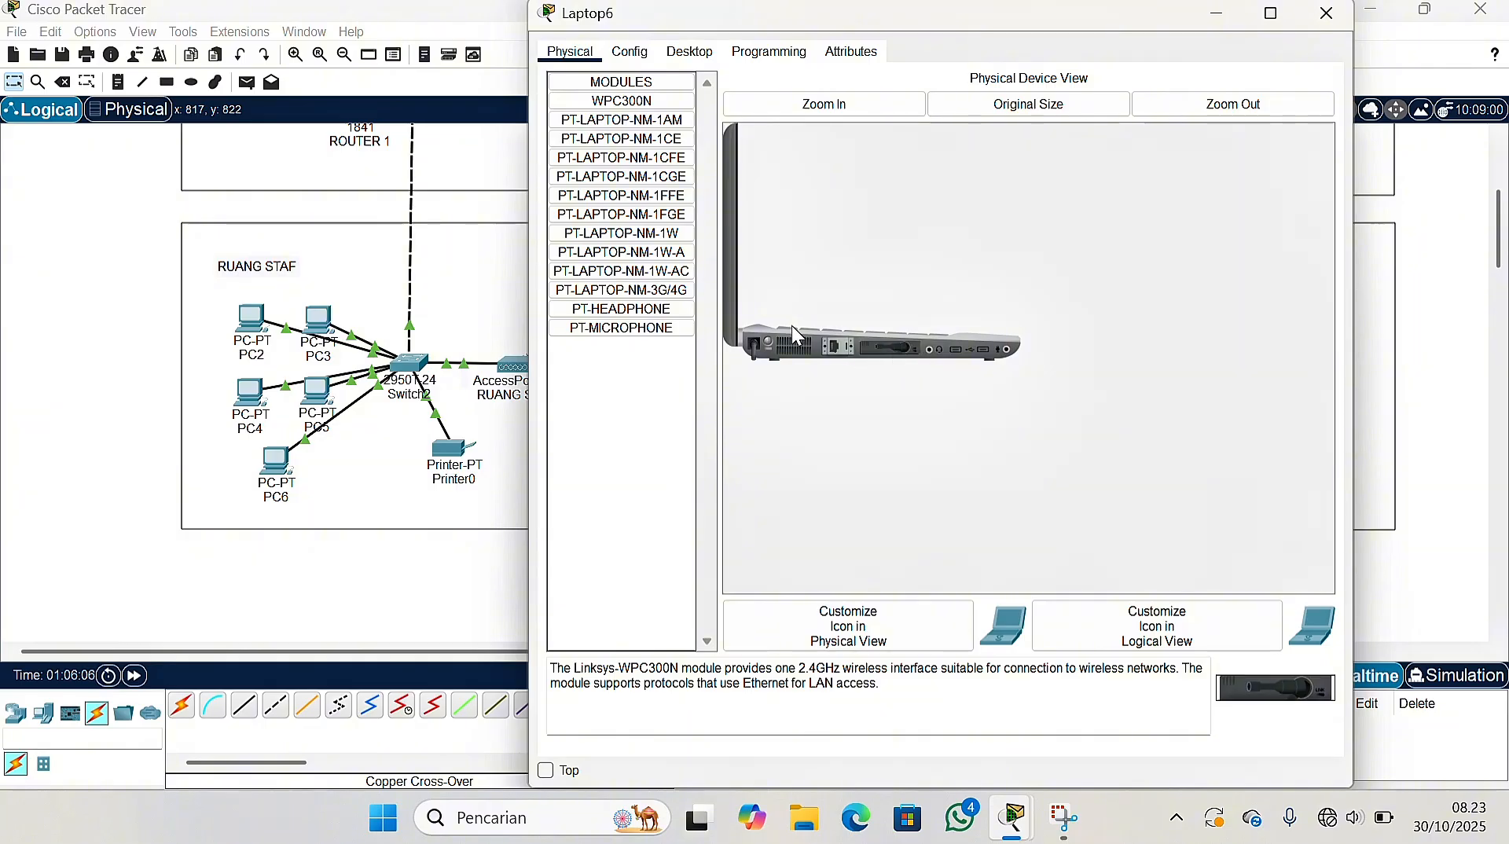
pyautogui.click(768, 341)
# Connect Laptop6 to the RUANG STAF wireless network using WPA2-Personal and the pre-shared key, and close its window
pyautogui.moveTo(563, 19); pyautogui.dragTo(546, 55)
pyautogui.click(672, 87)
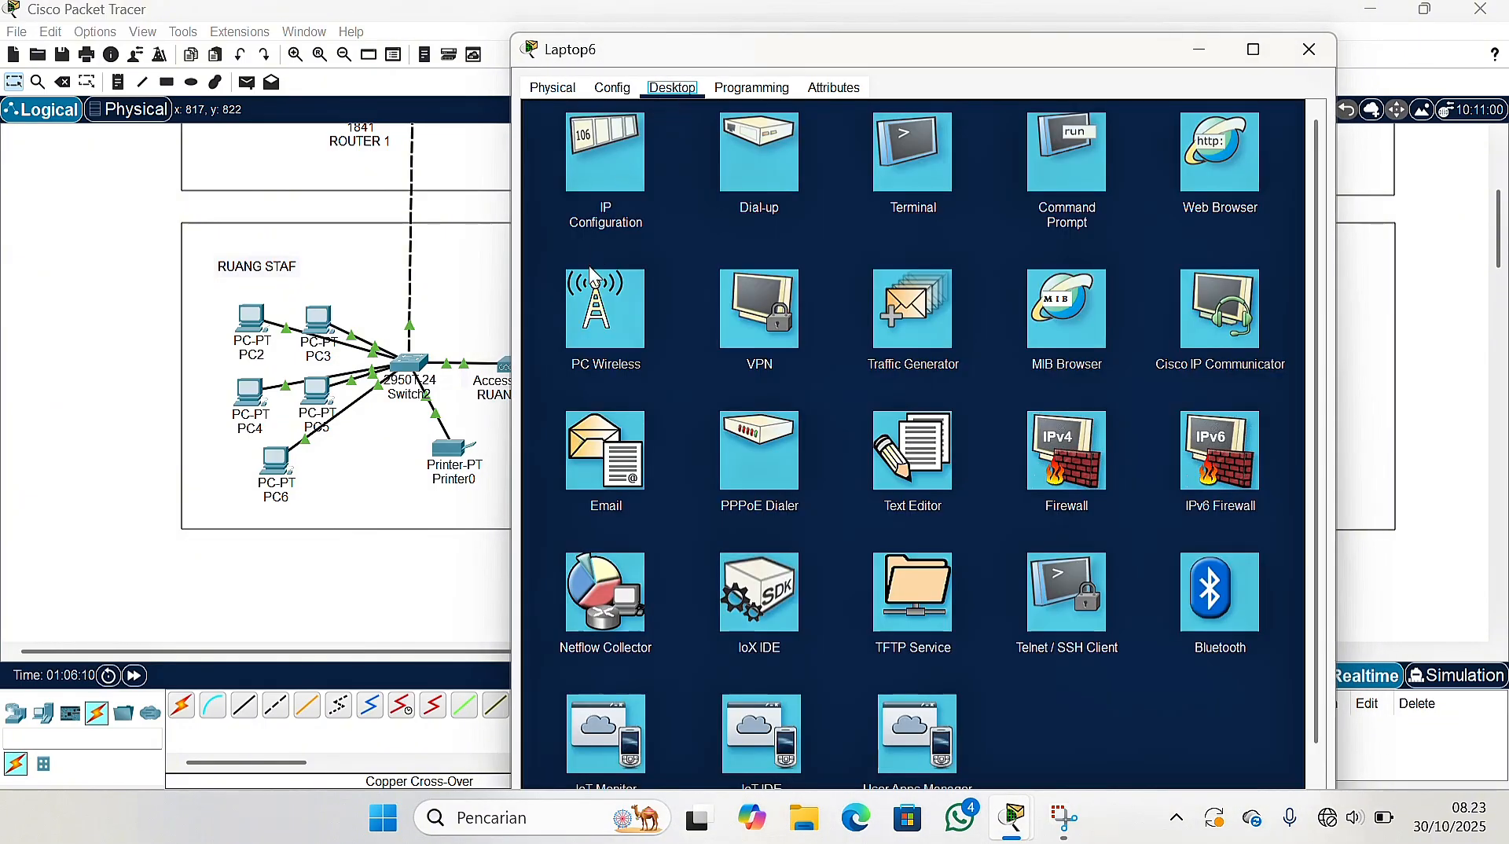
pyautogui.click(606, 307)
pyautogui.click(663, 366)
pyautogui.click(742, 534)
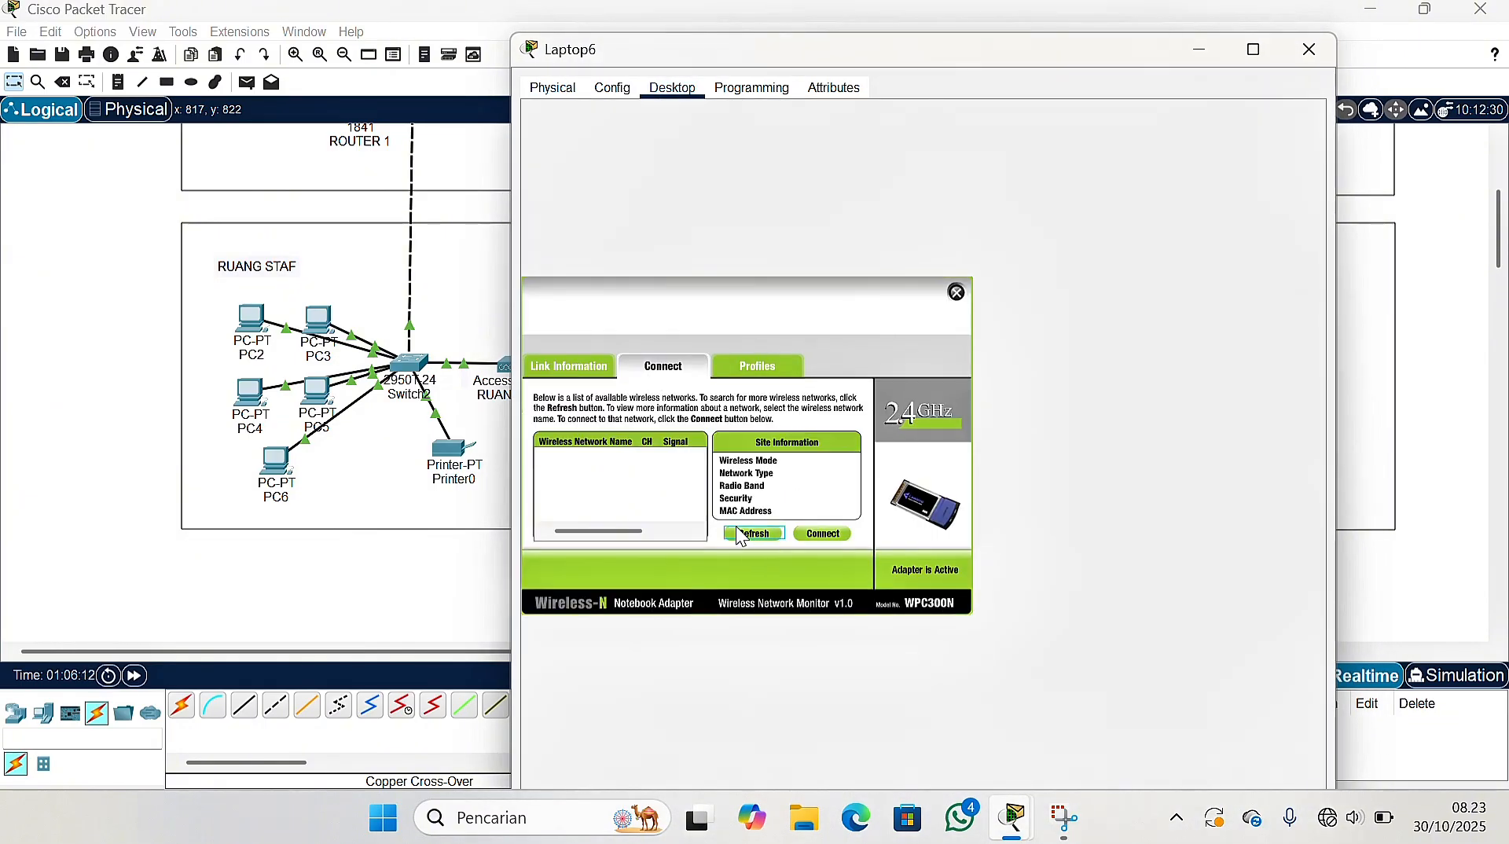
pyautogui.click(602, 495)
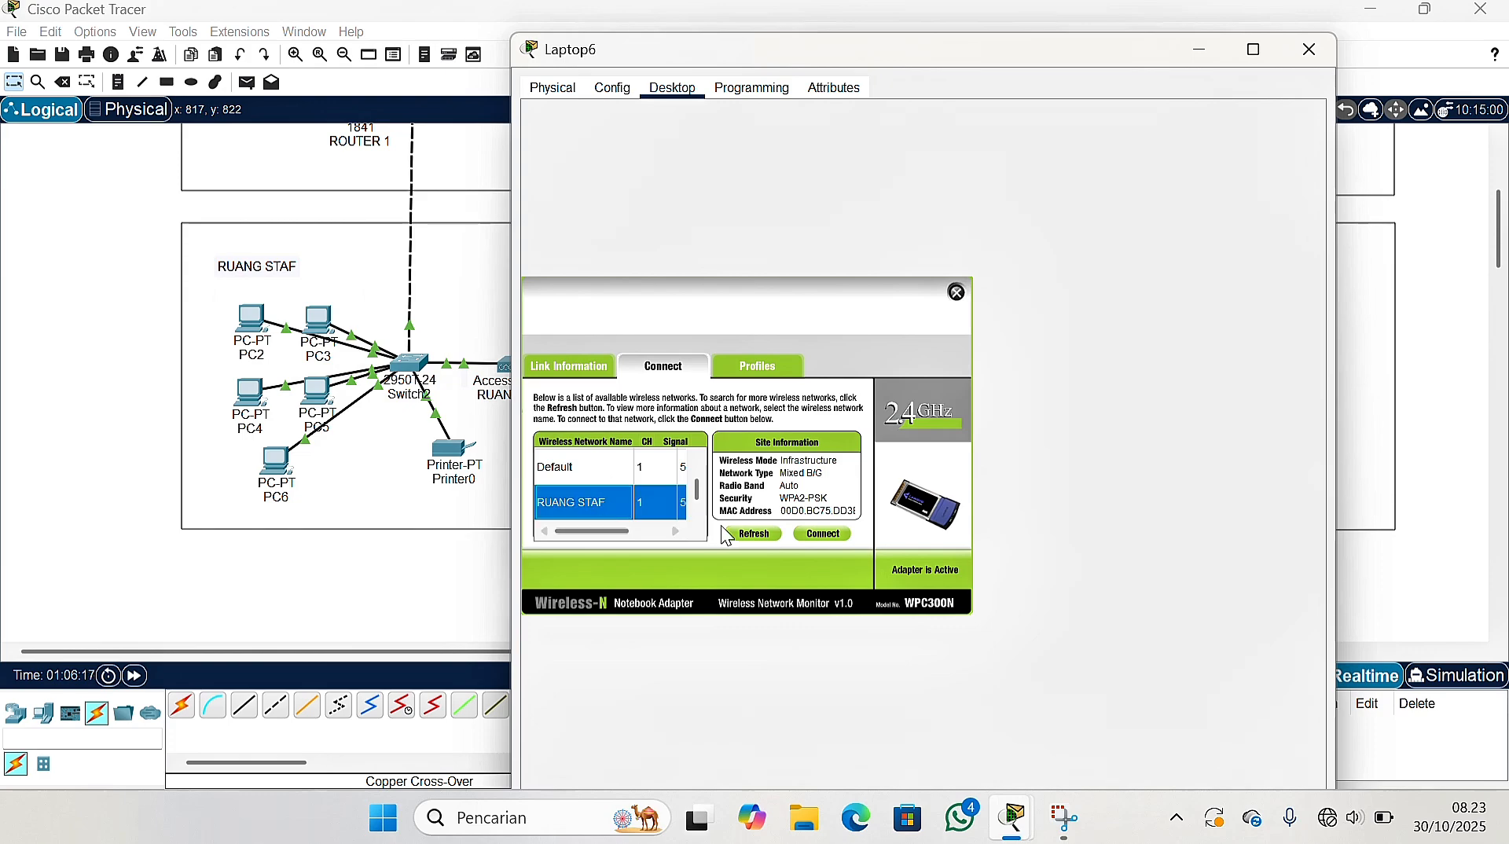
pyautogui.click(823, 534)
pyautogui.click(671, 465)
pyautogui.write('CHO')
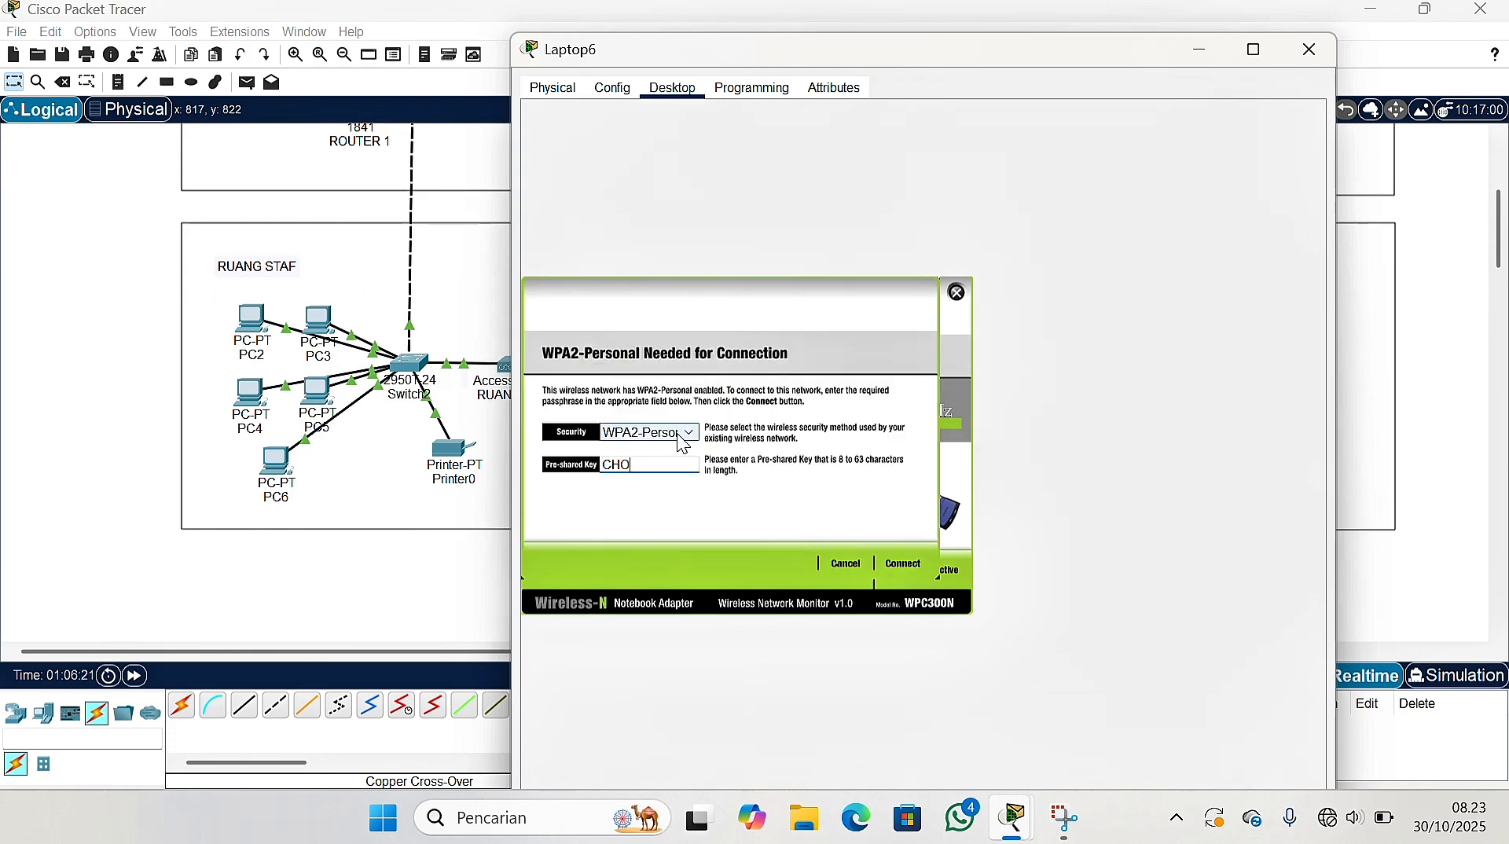
pyautogui.write('IYEONJUN')
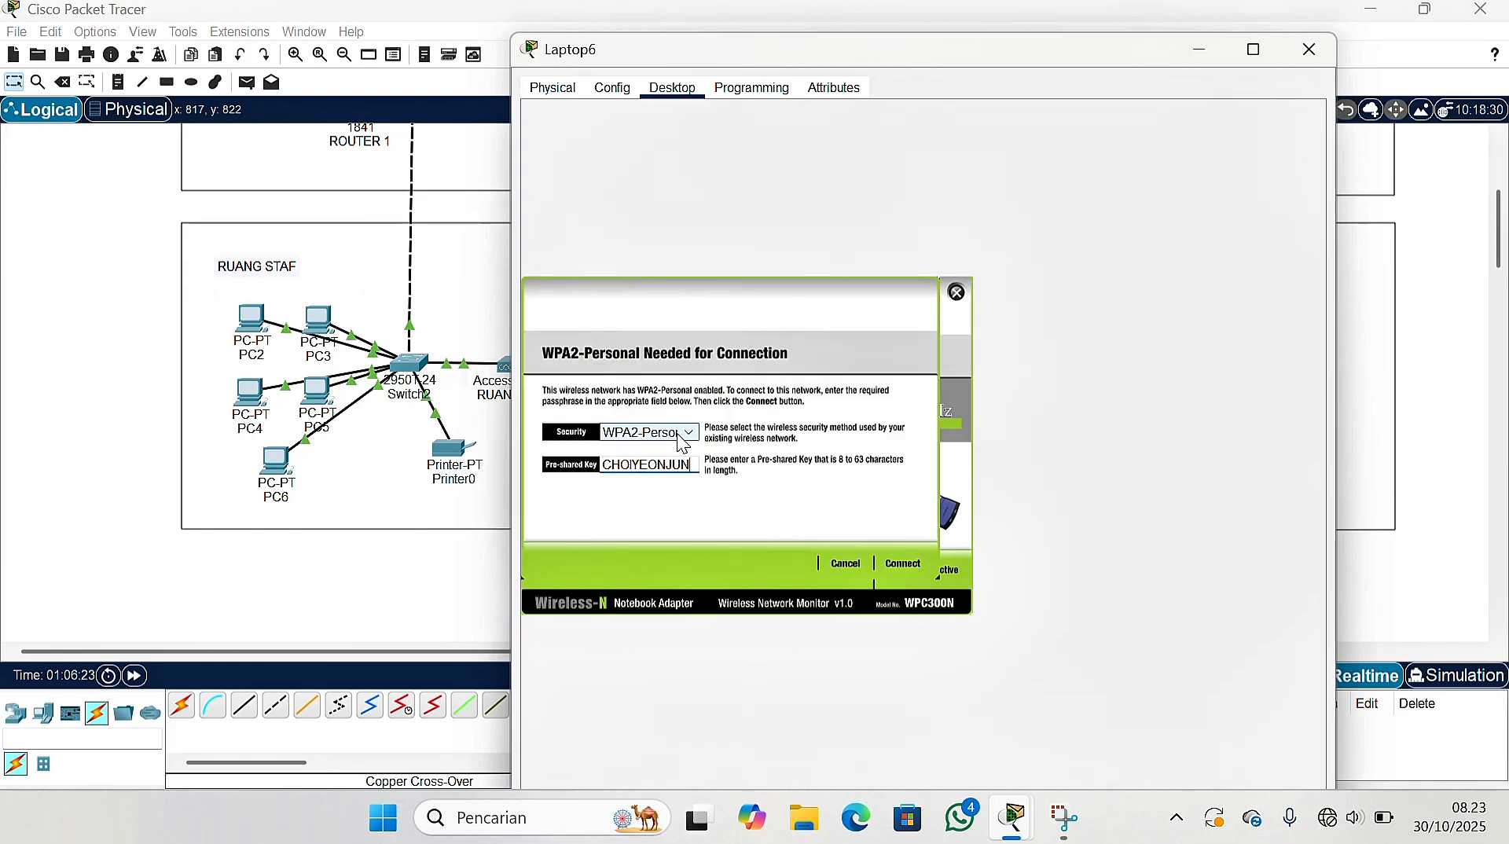
pyautogui.click(903, 564)
pyautogui.click(1309, 49)
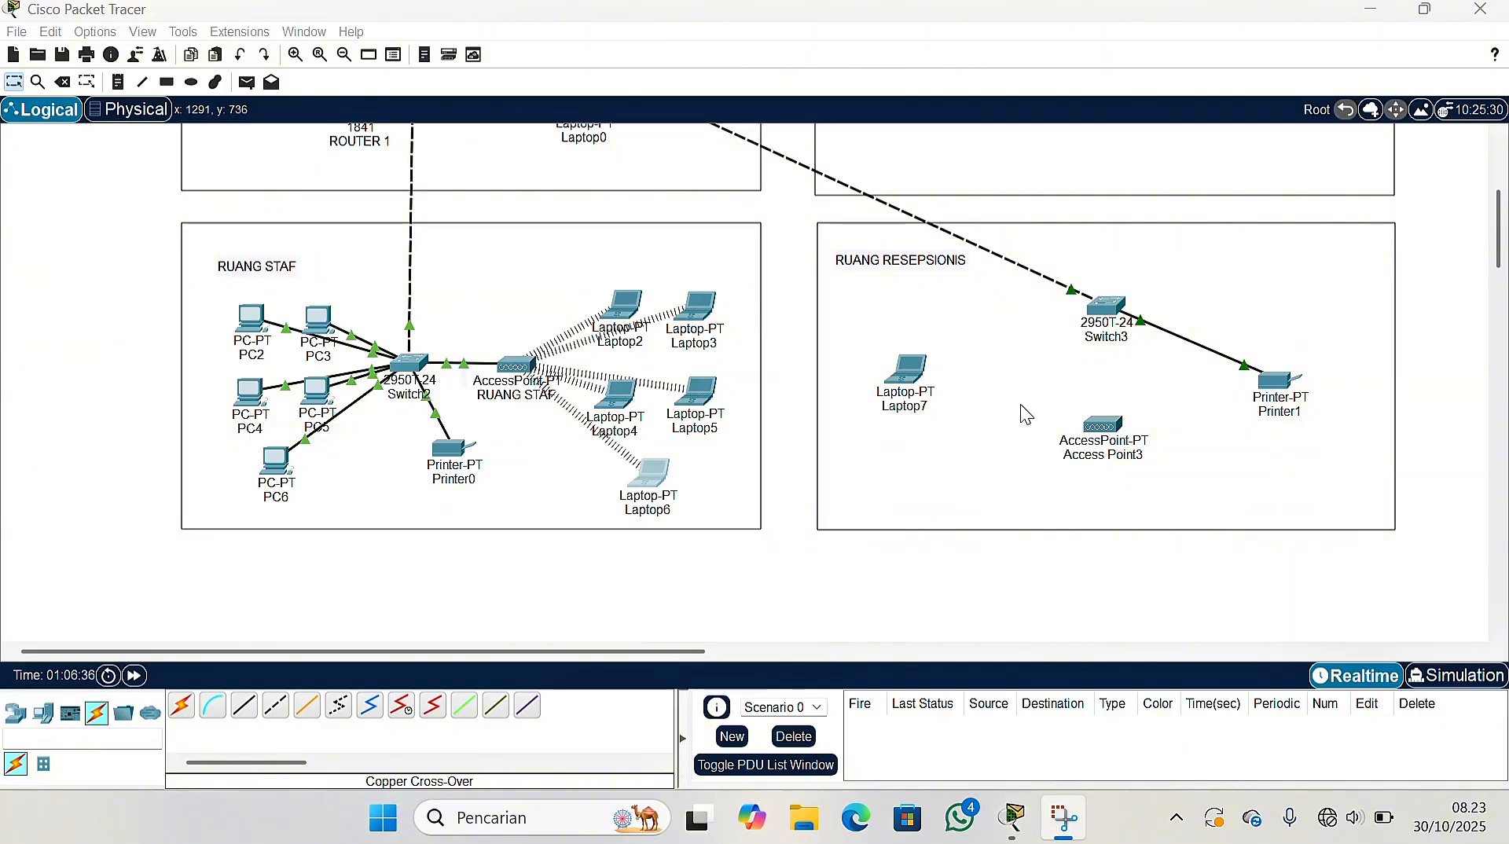
# Set the display name of Access Point3 in the reception room to RUANG RESEPSIONIS
pyautogui.click(1099, 431)
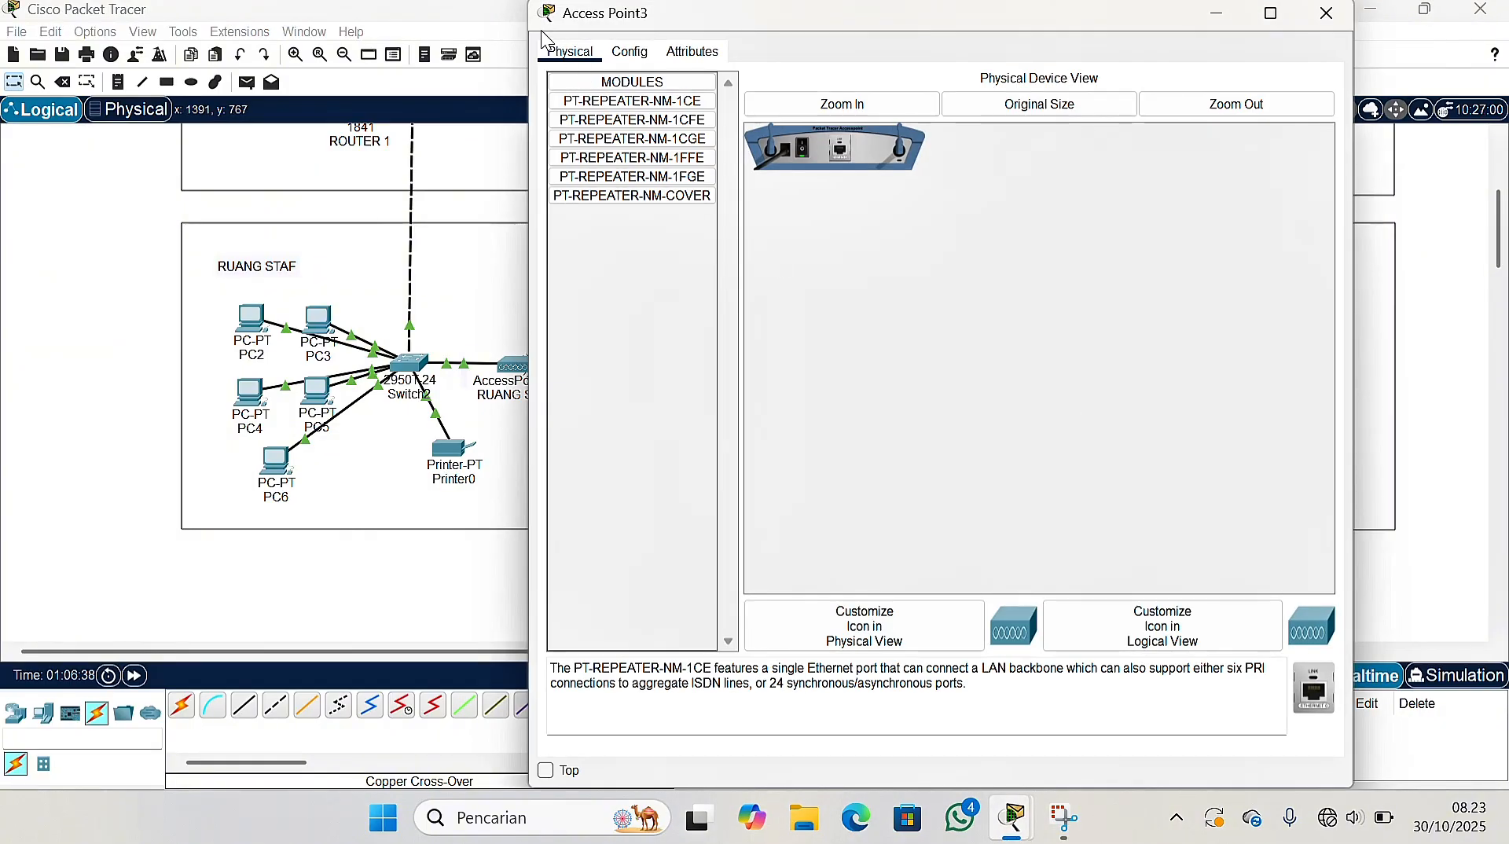
pyautogui.click(565, 14)
pyautogui.moveTo(569, 20); pyautogui.dragTo(553, 44)
pyautogui.click(610, 84)
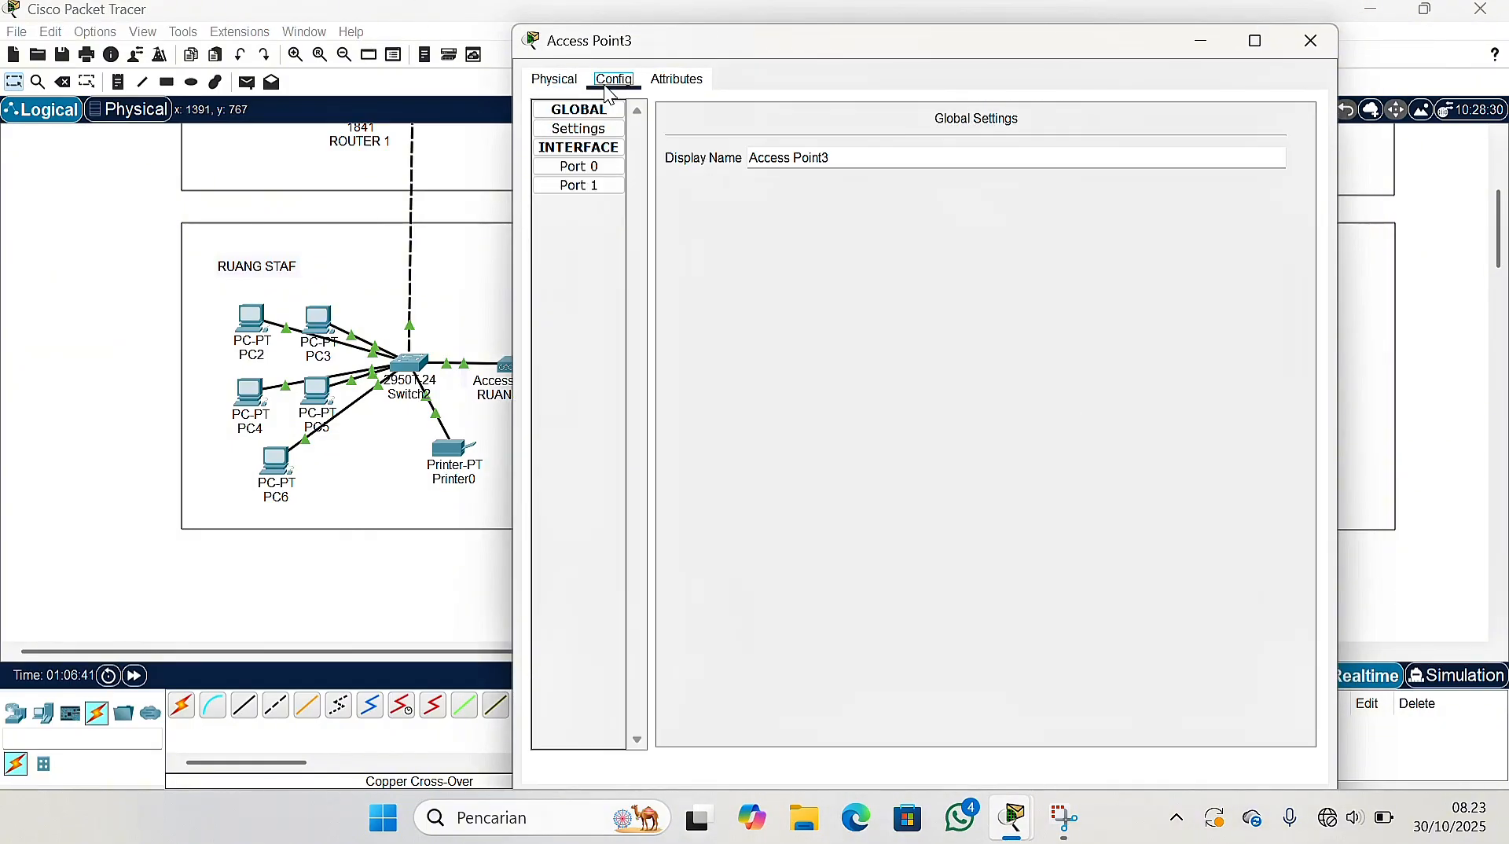
pyautogui.press('BackSpace')
pyautogui.press('BackSpace')
pyautogui.press('BackSpace')
pyautogui.press('BackSpace')
pyautogui.press('BackSpace')
pyautogui.press('BackSpace')
pyautogui.press('BackSpace')
pyautogui.press('BackSpace')
pyautogui.press('BackSpace')
pyautogui.press('BackSpace')
pyautogui.press('BackSpace')
pyautogui.press('BackSpace')
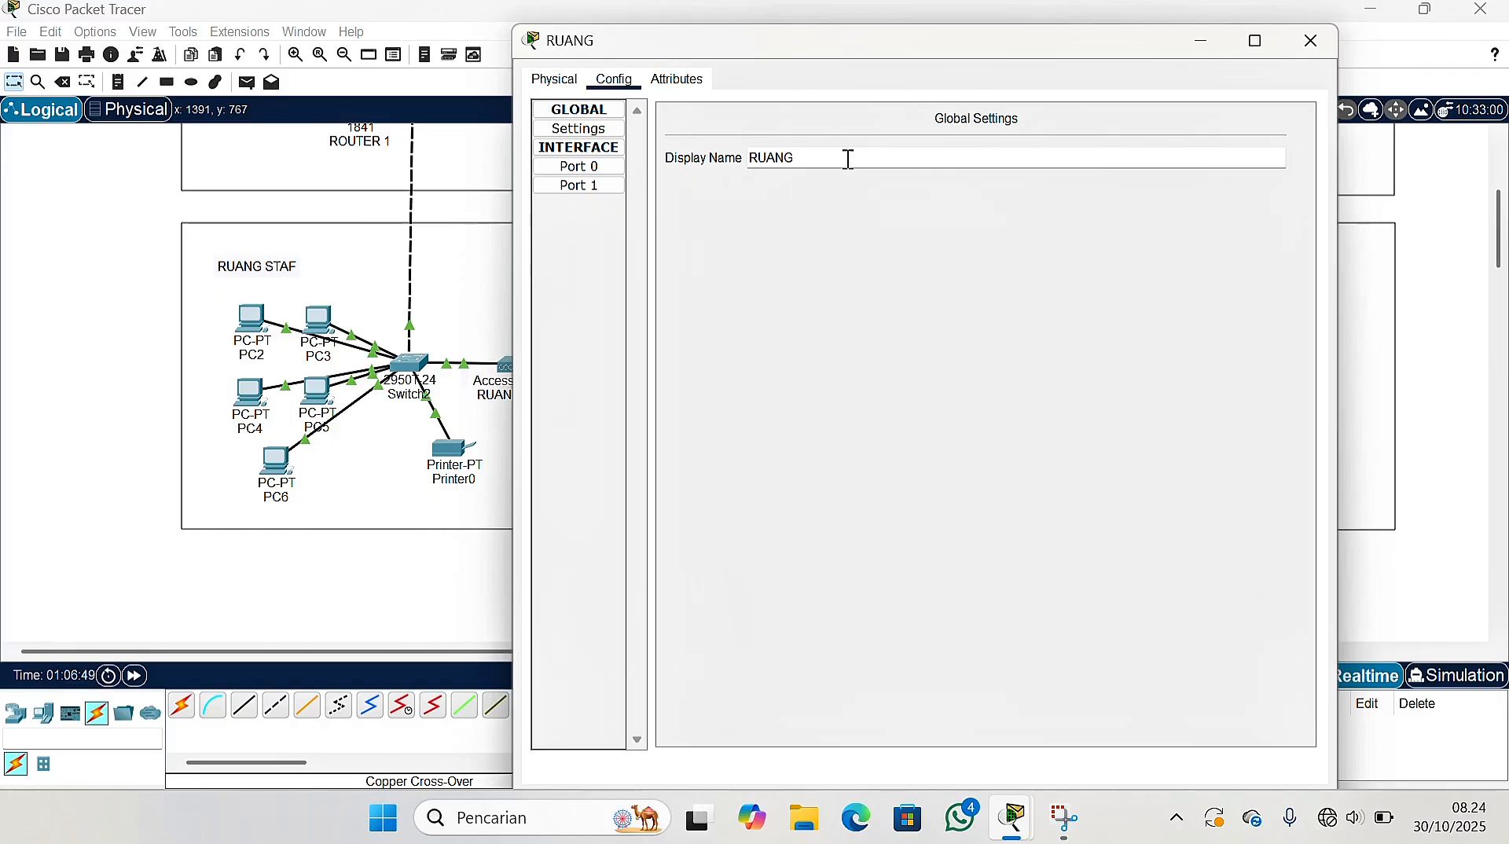
pyautogui.click(849, 159)
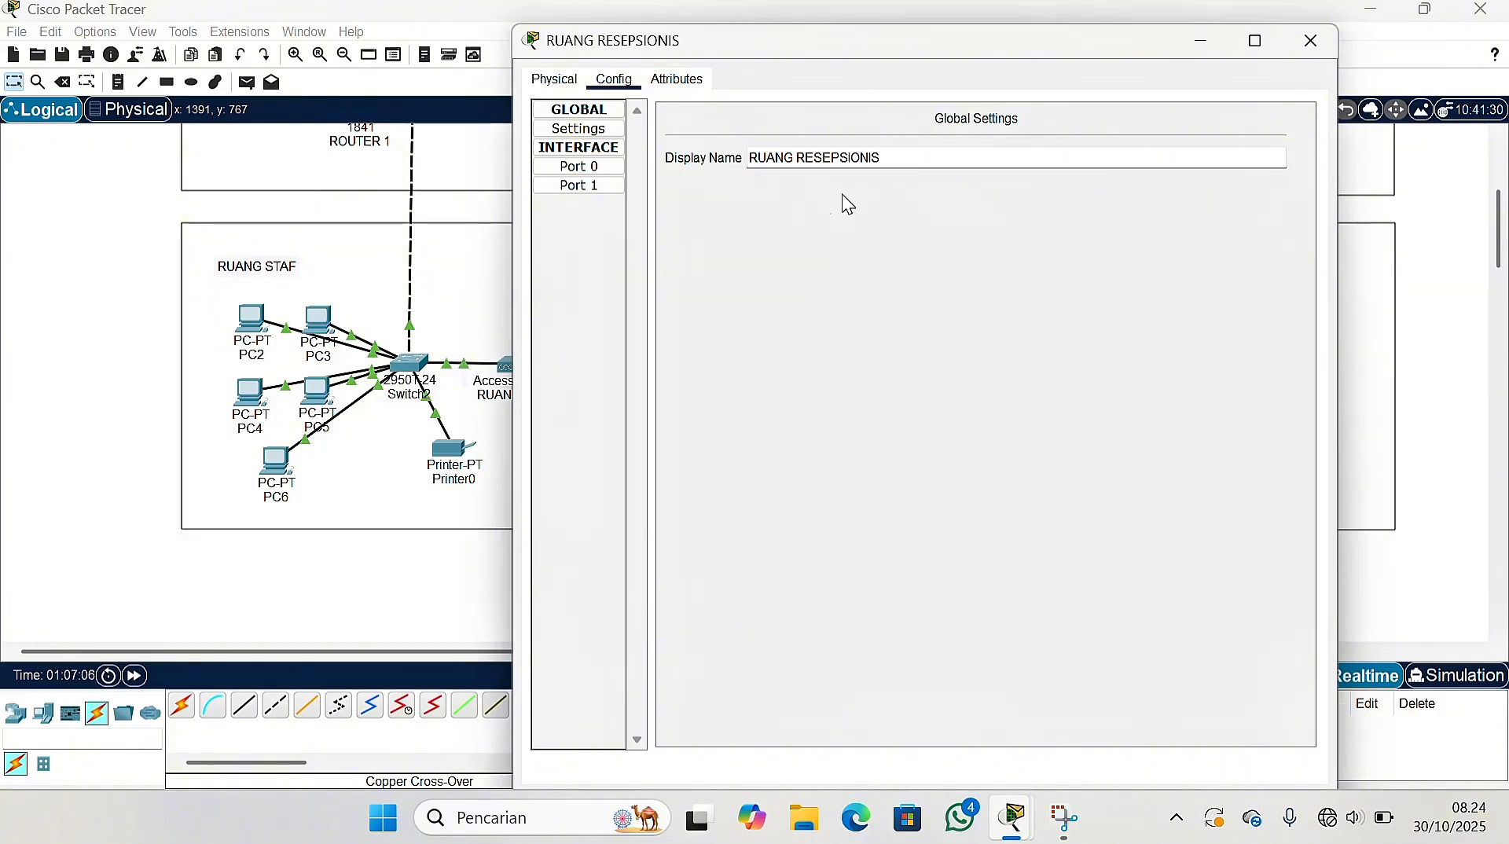
# Set the reception access point's Port 1 SSID to RUANG RESEPSIONIS and secure it with WPA2-PSK by entering the PSK pass phrase
pyautogui.click(579, 185)
pyautogui.press('BackSpace')
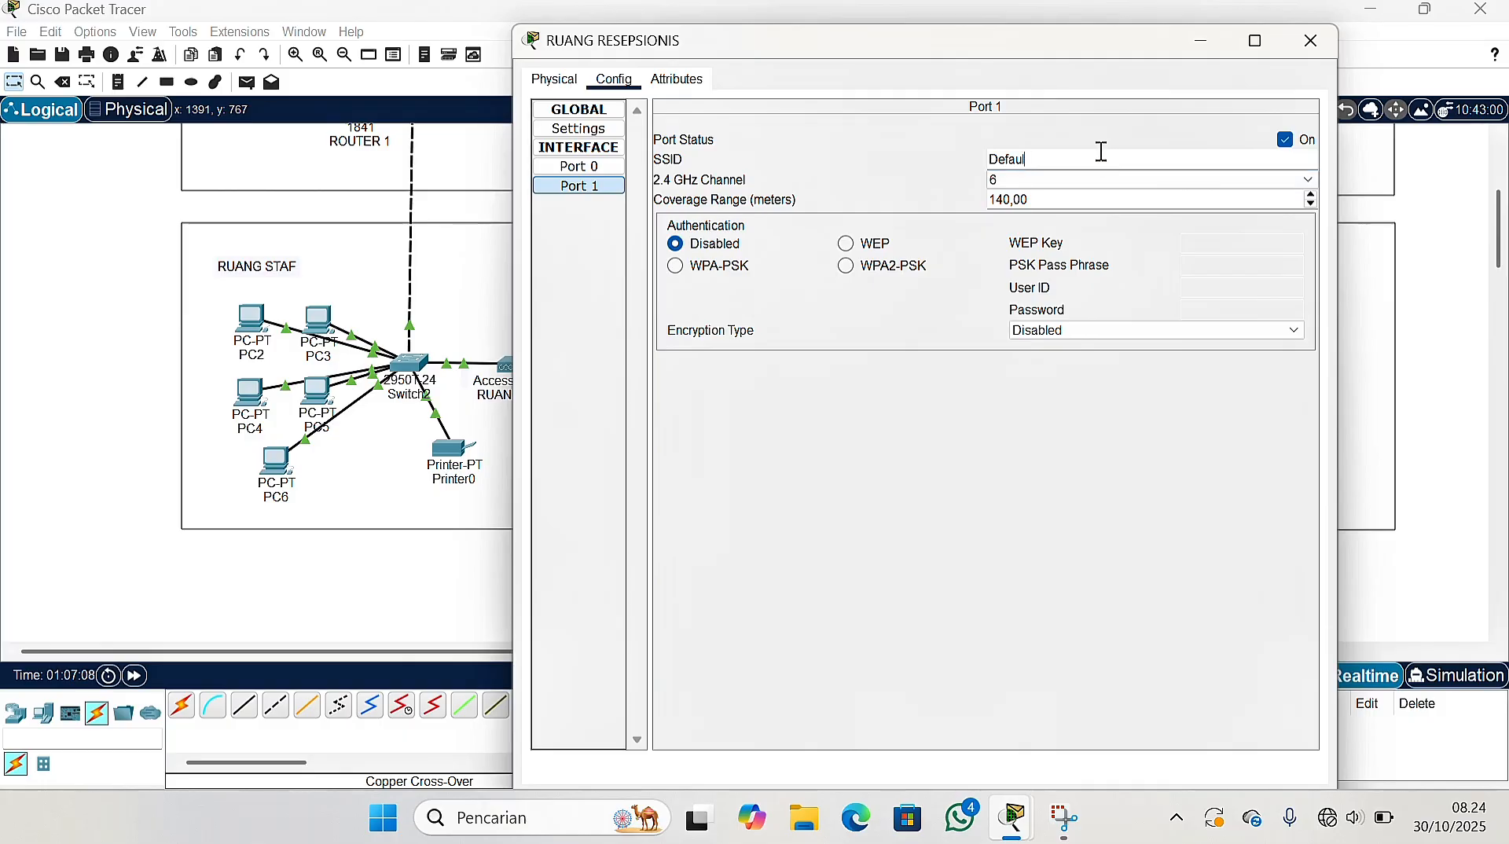
pyautogui.write('RUANG RESEPSIONIS')
pyautogui.click(849, 269)
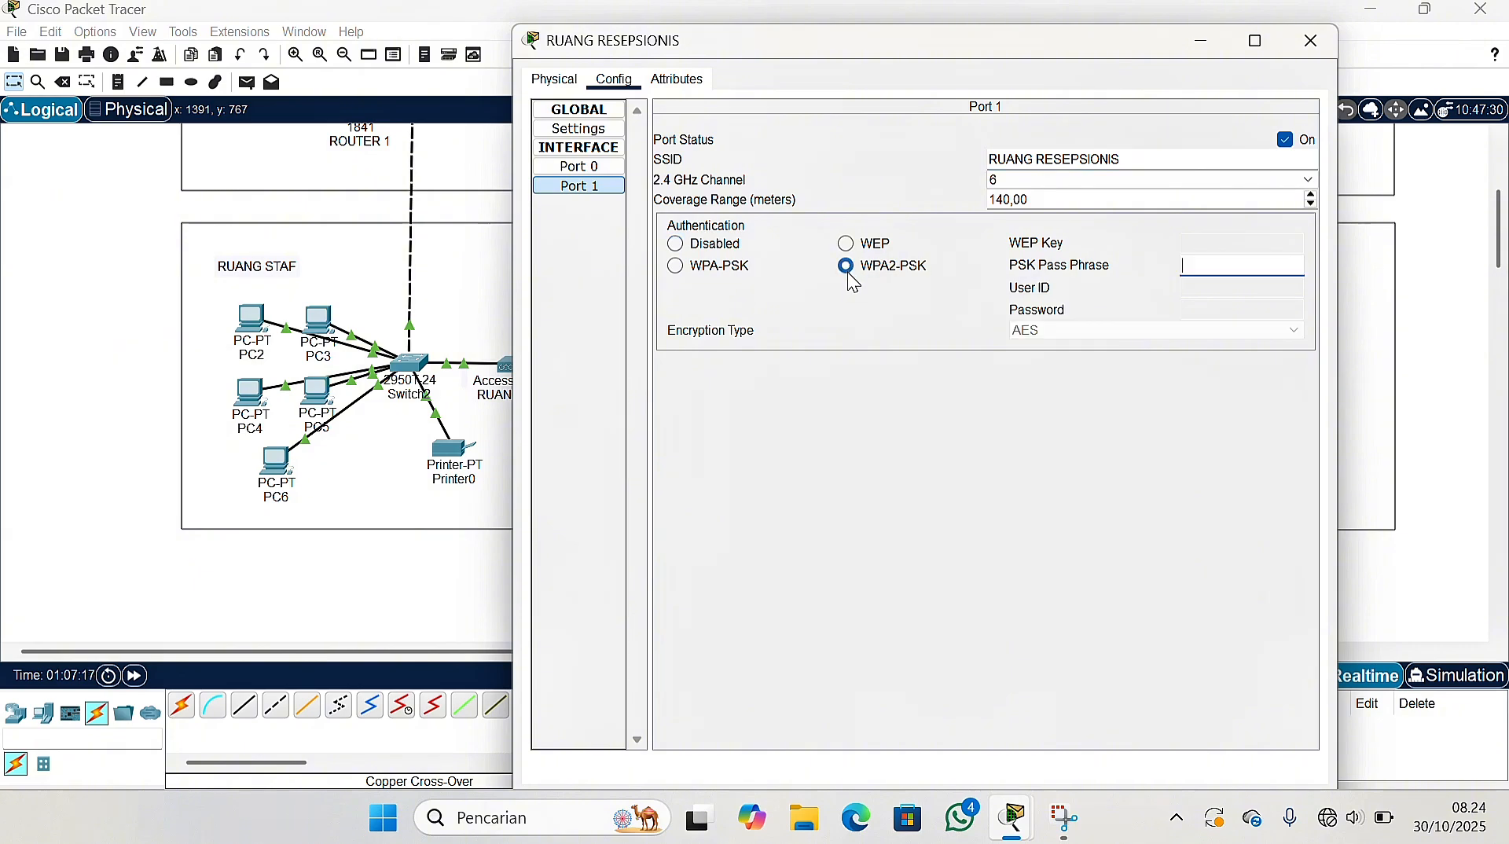
pyautogui.click(1209, 265)
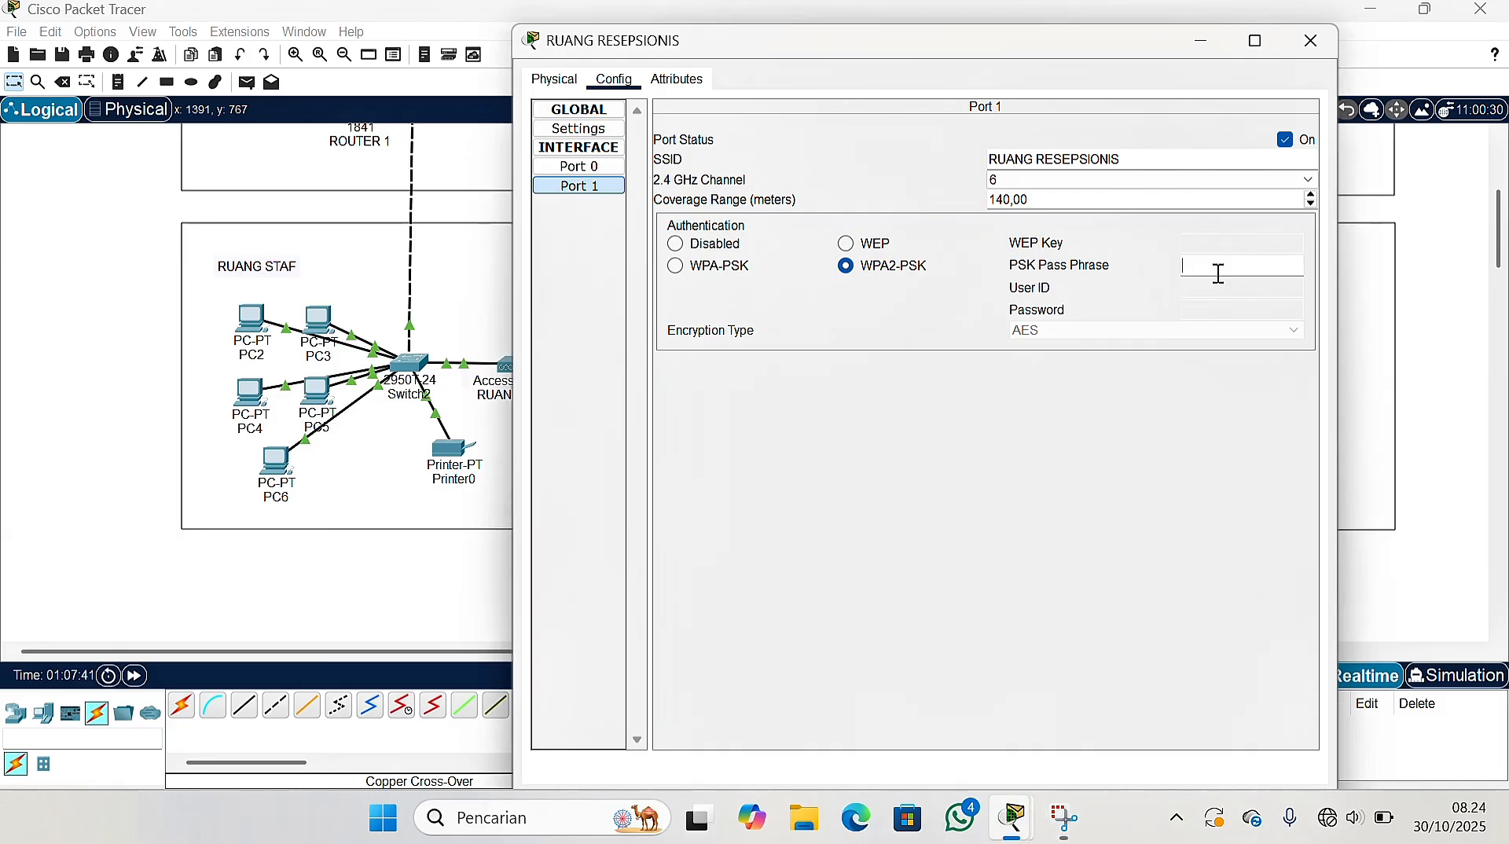
pyautogui.write('KIMNAMJOON')
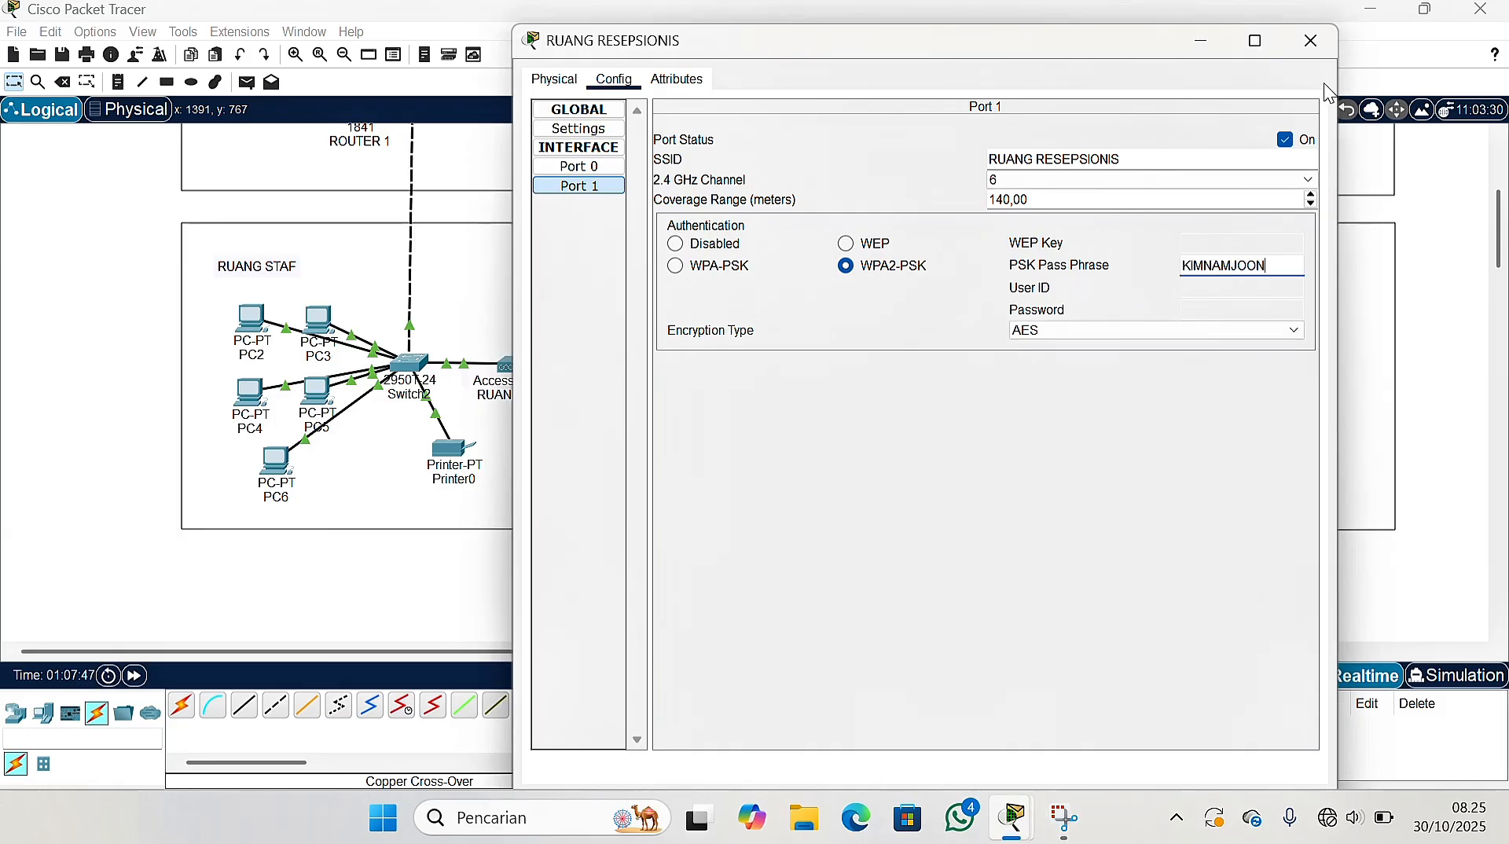
pyautogui.click(1311, 42)
# Replace Laptop7's built-in Ethernet module with the WPC300N wireless module
pyautogui.click(908, 379)
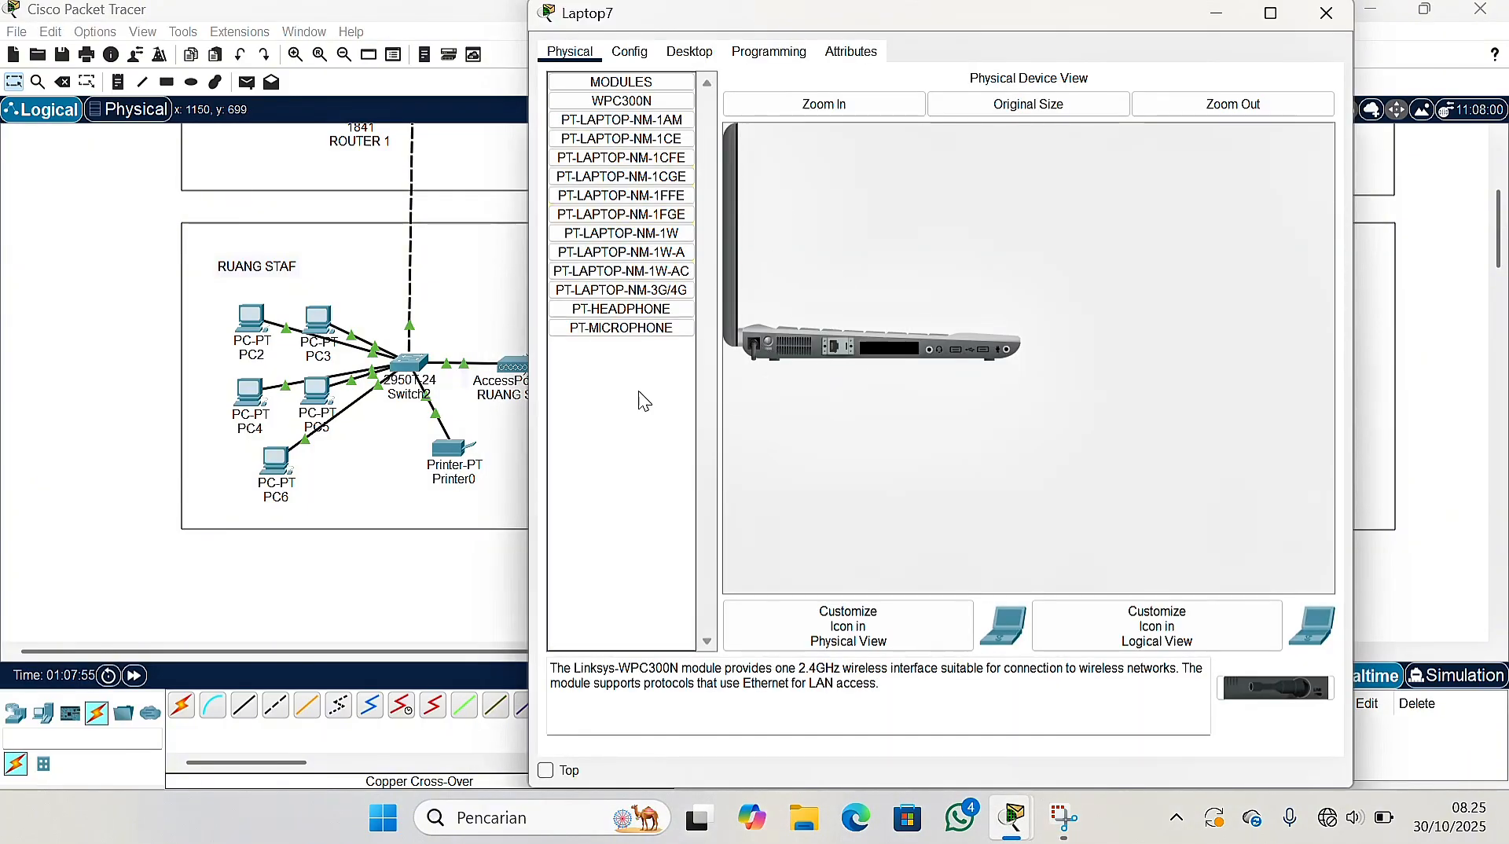
pyautogui.moveTo(1249, 690); pyautogui.dragTo(893, 347)
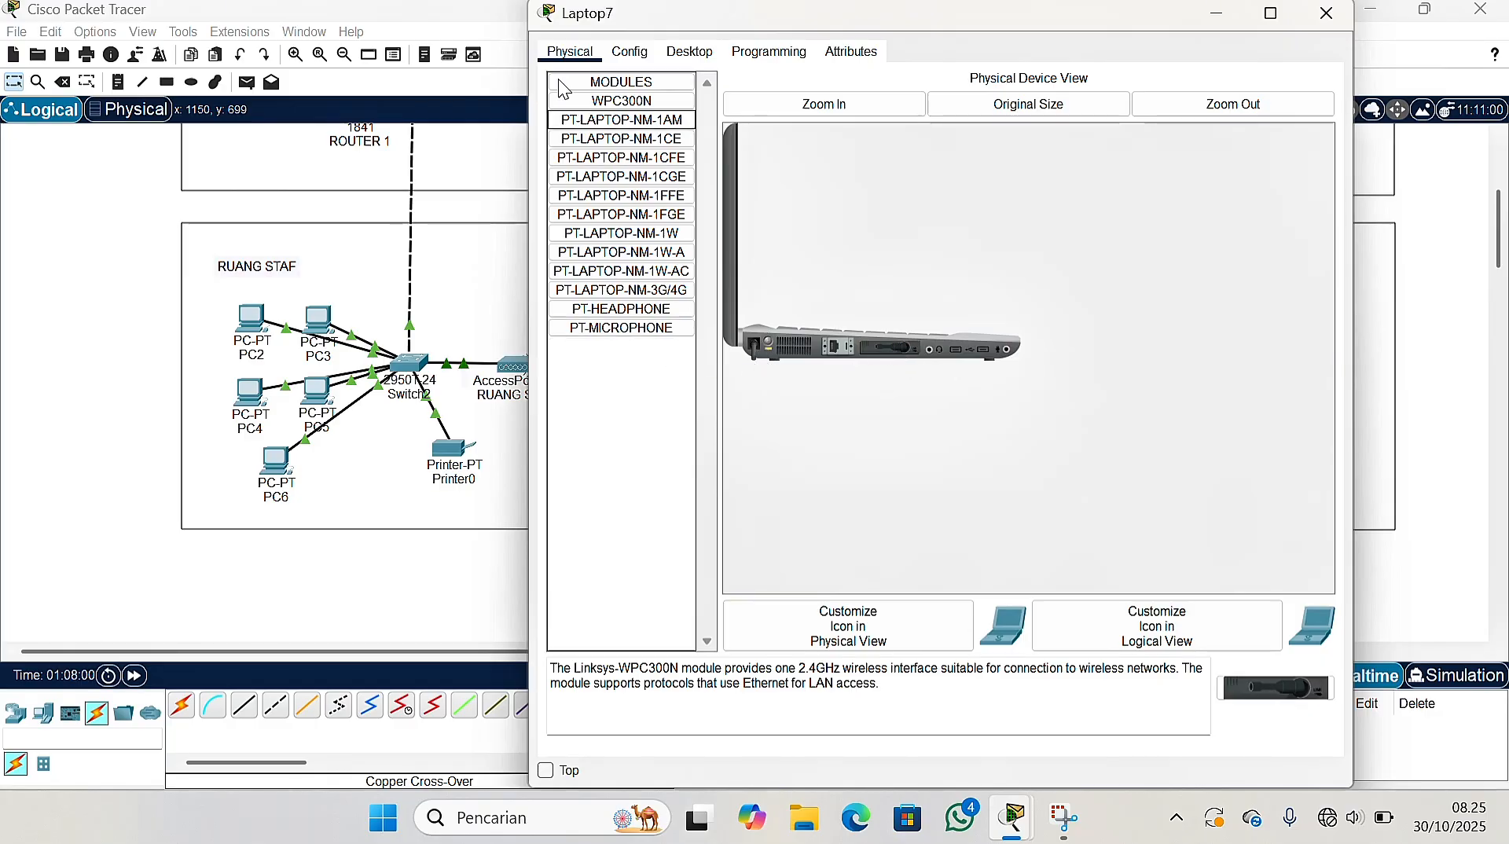
pyautogui.moveTo(558, 22); pyautogui.dragTo(493, 66)
# Connect Laptop7 to the RUANG RESEPSIONIS wireless network using WPA2-Personal and the pre-shared key, and close its window
pyautogui.click(621, 97)
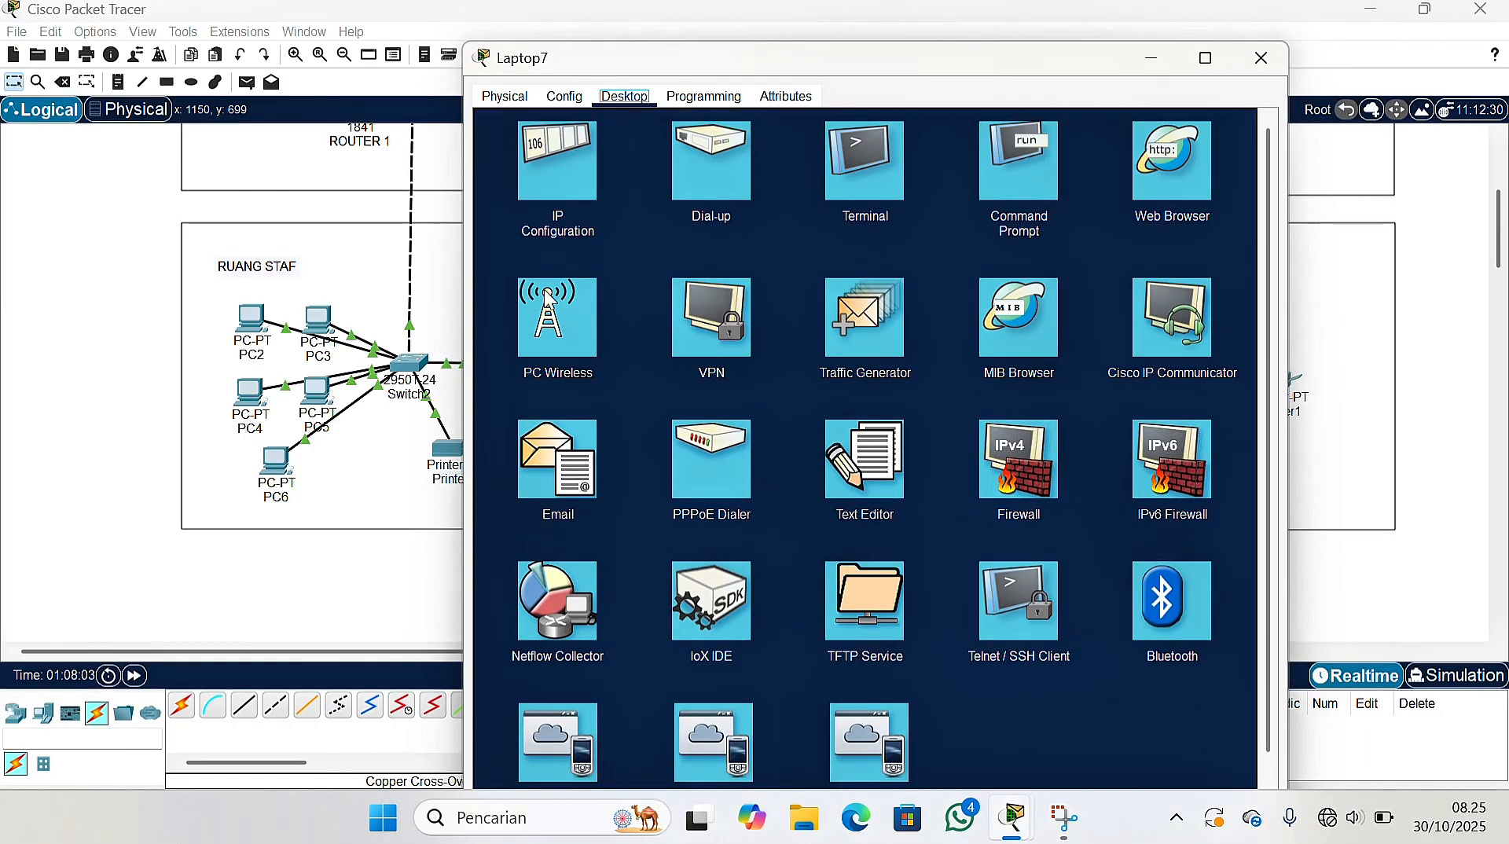
pyautogui.click(542, 315)
pyautogui.click(640, 372)
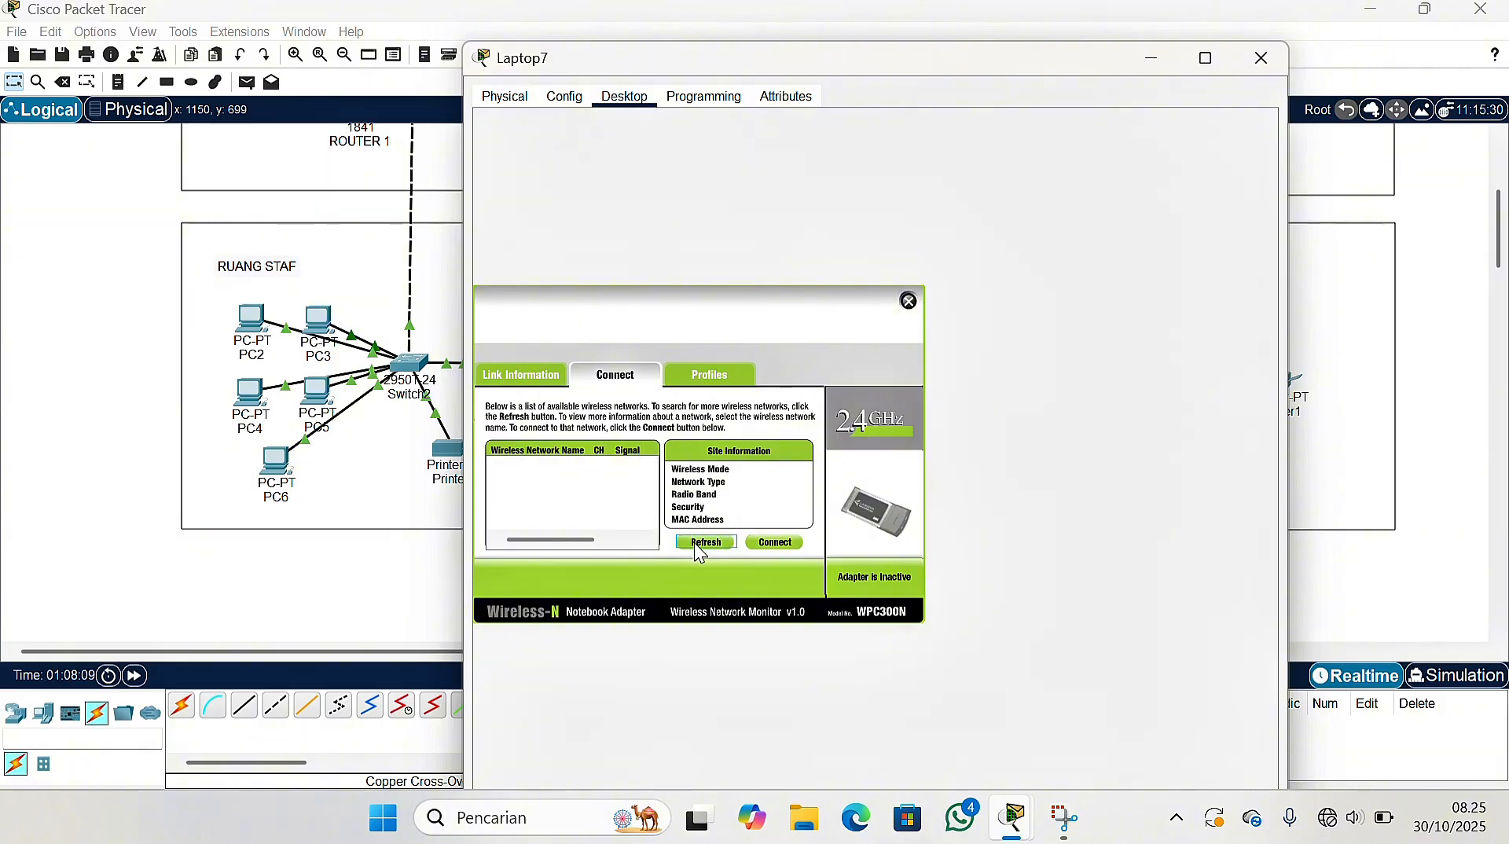
pyautogui.click(696, 543)
pyautogui.click(555, 515)
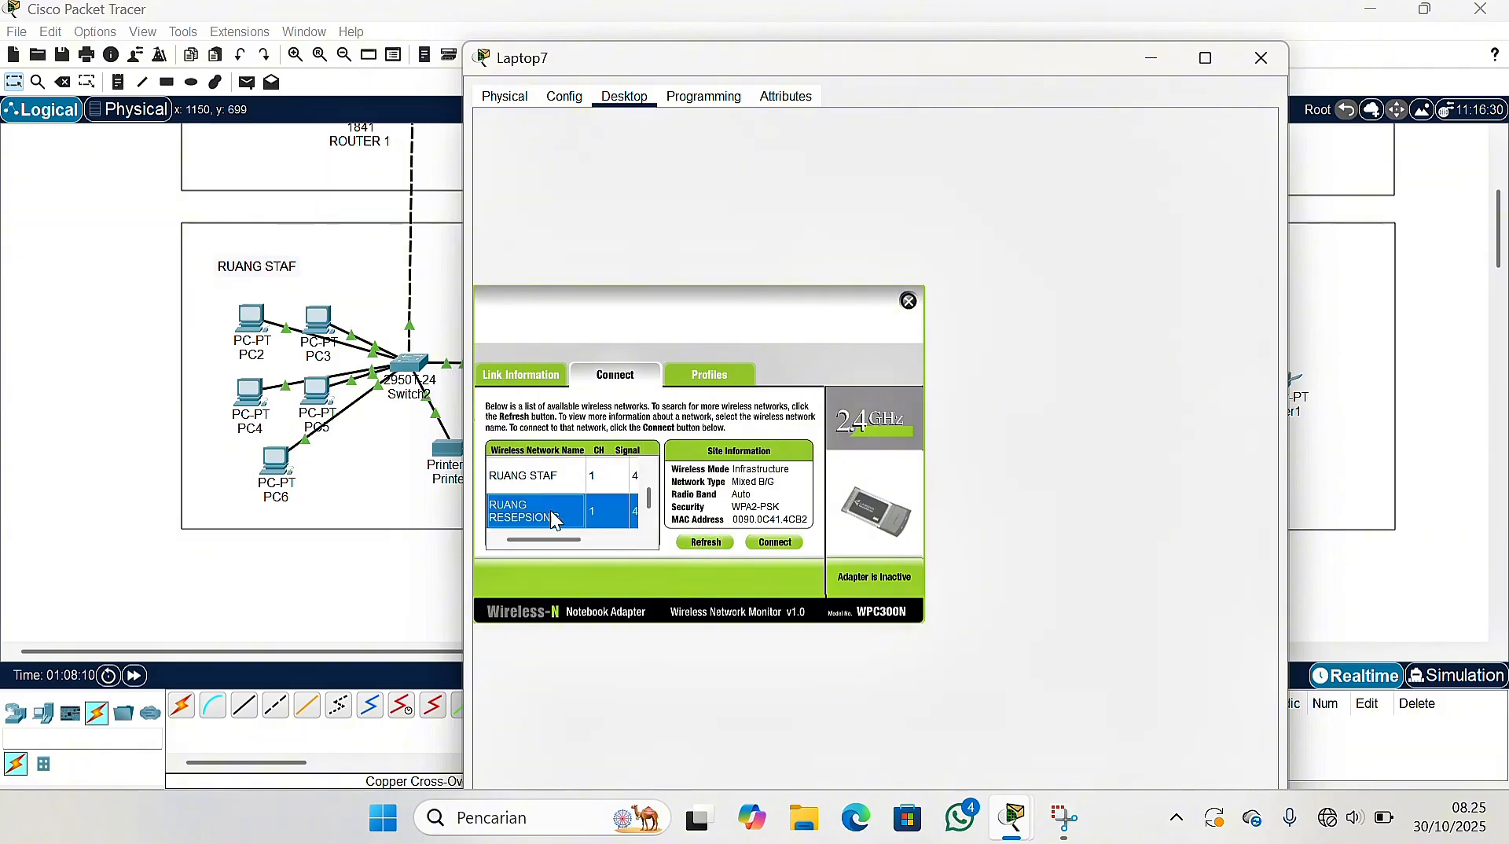
pyautogui.click(775, 543)
pyautogui.write('KIMN')
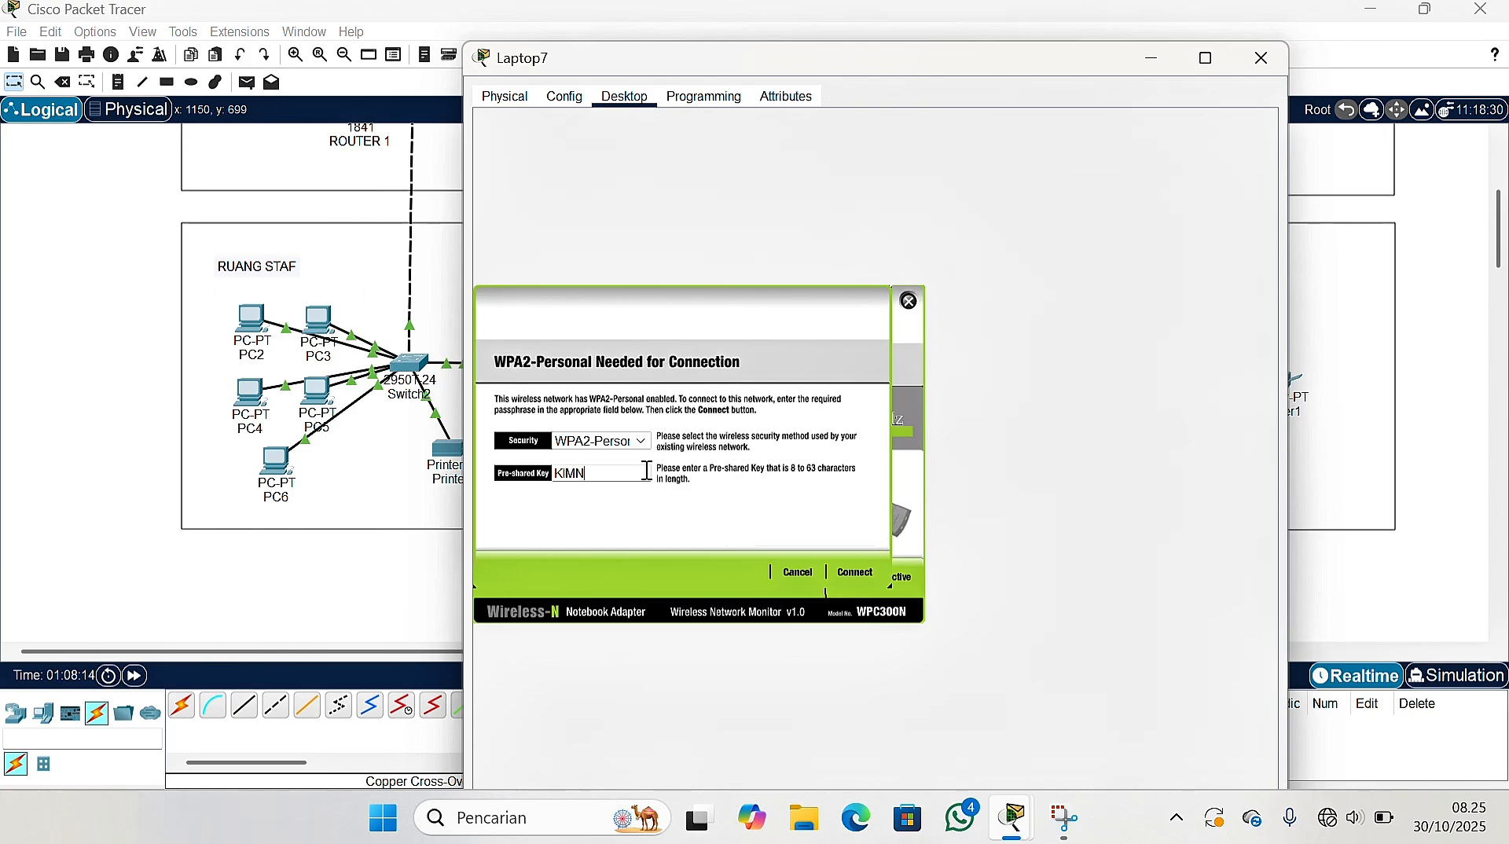
pyautogui.write('AMJOON')
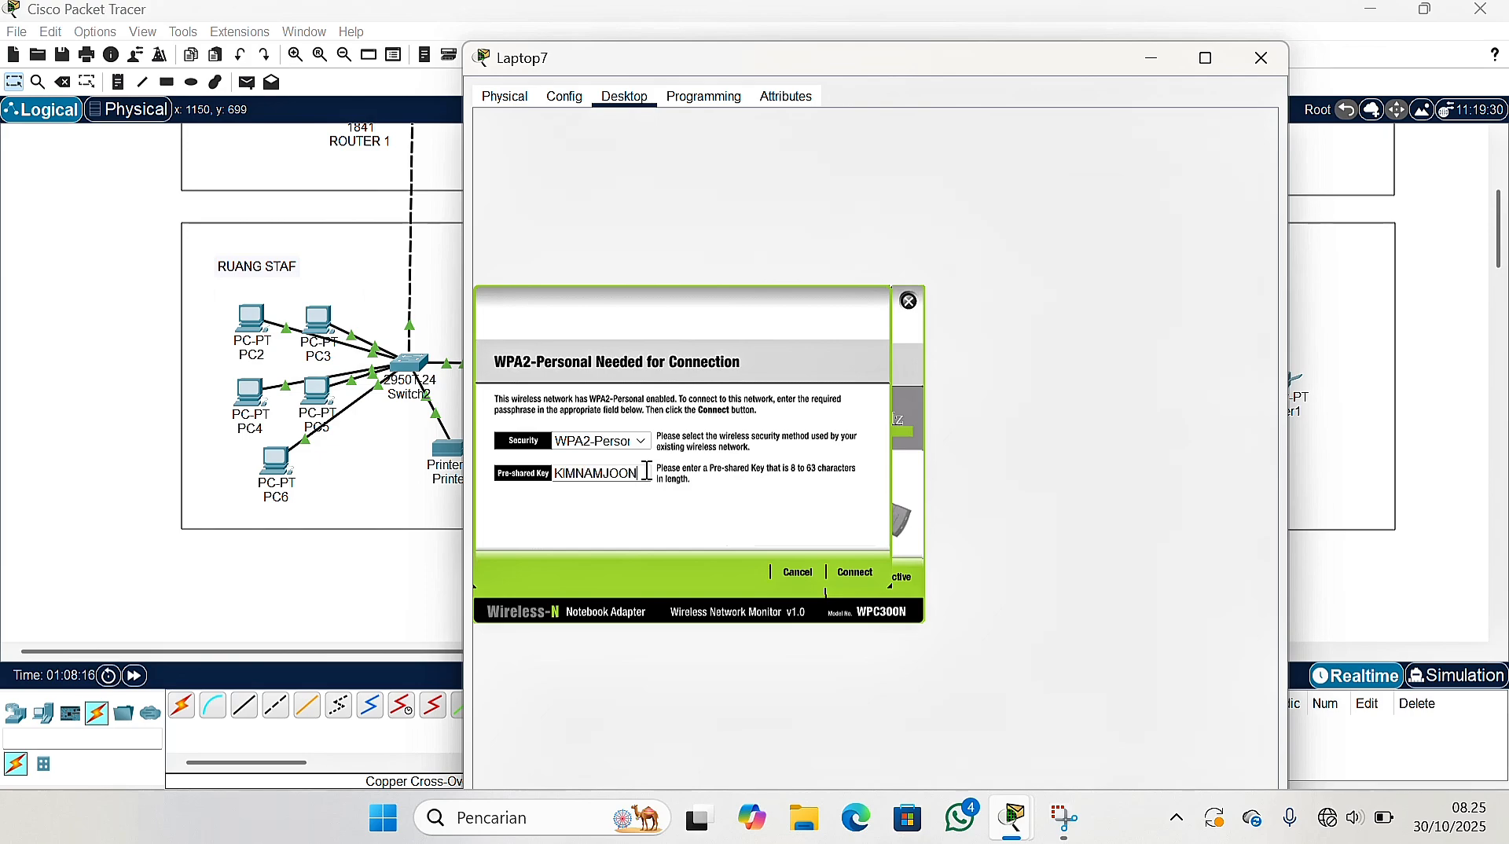
pyautogui.click(838, 572)
pyautogui.click(1261, 57)
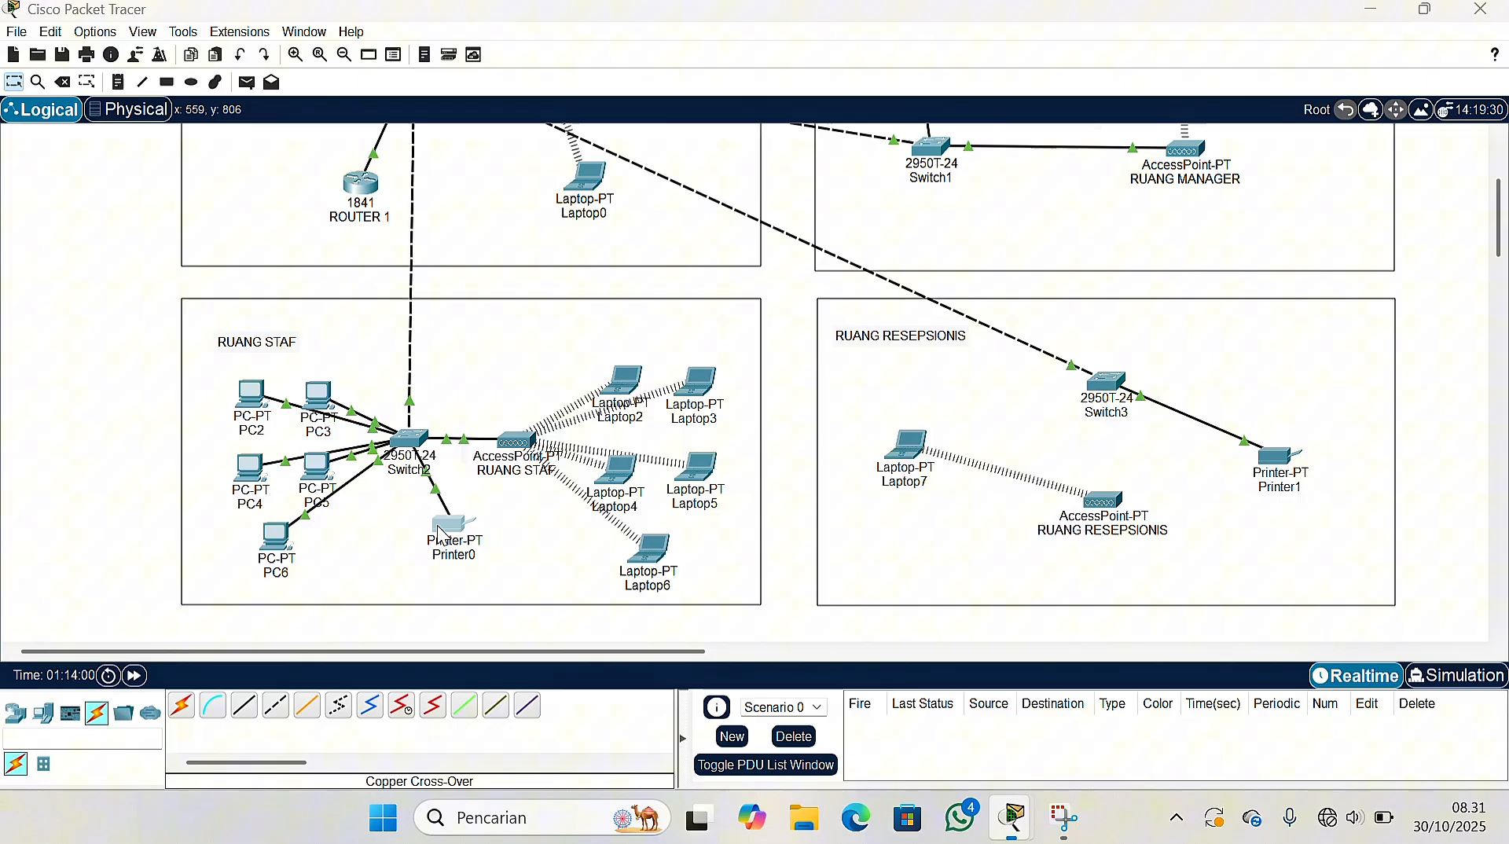
# Set the FastEthernet0 IP configuration of Printer0 in the staff room to DHCP and close its window
pyautogui.click(440, 536)
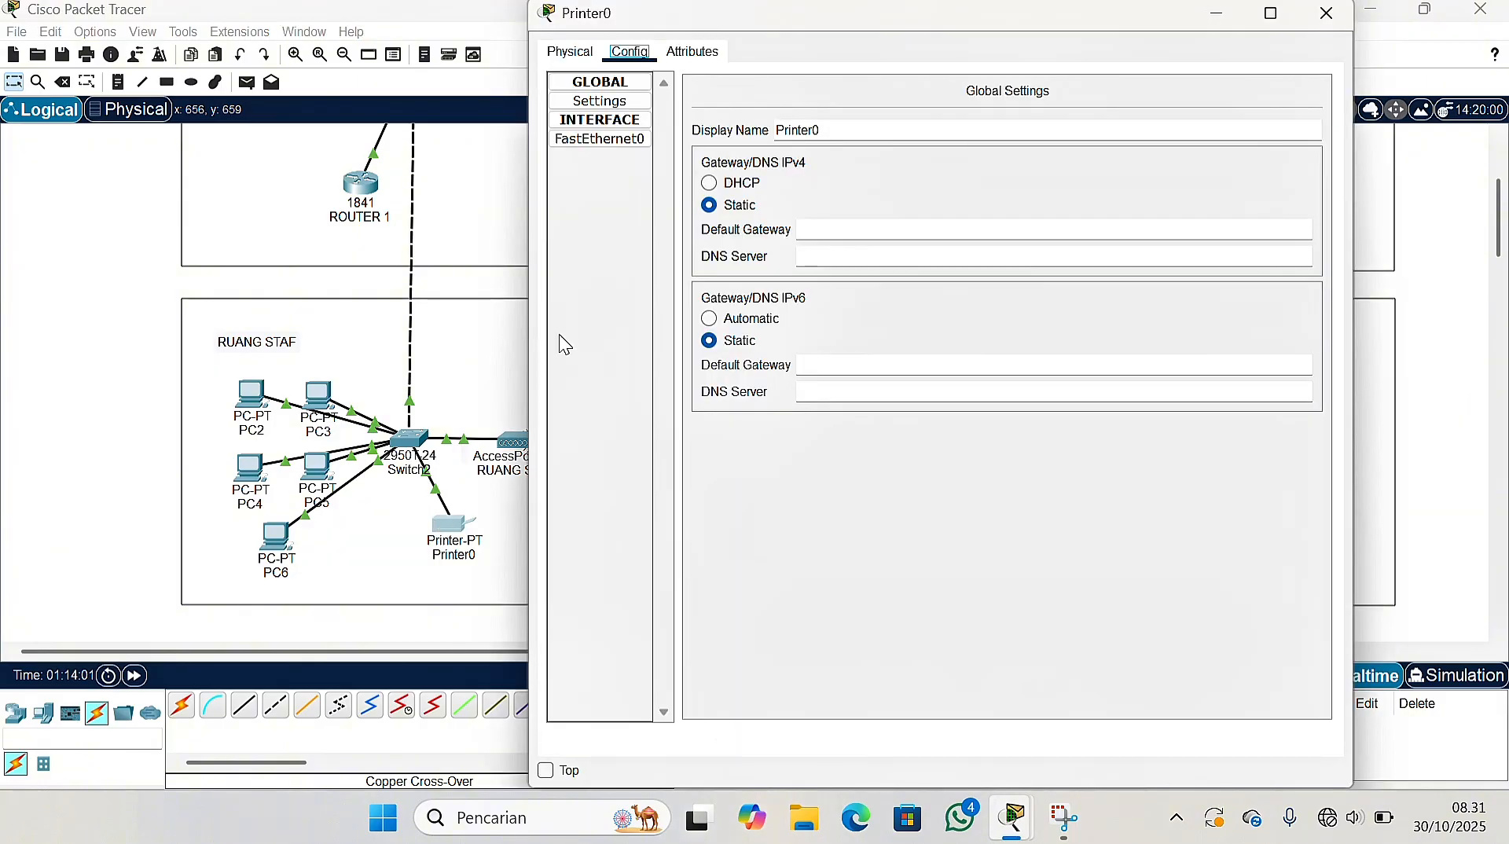
pyautogui.click(597, 141)
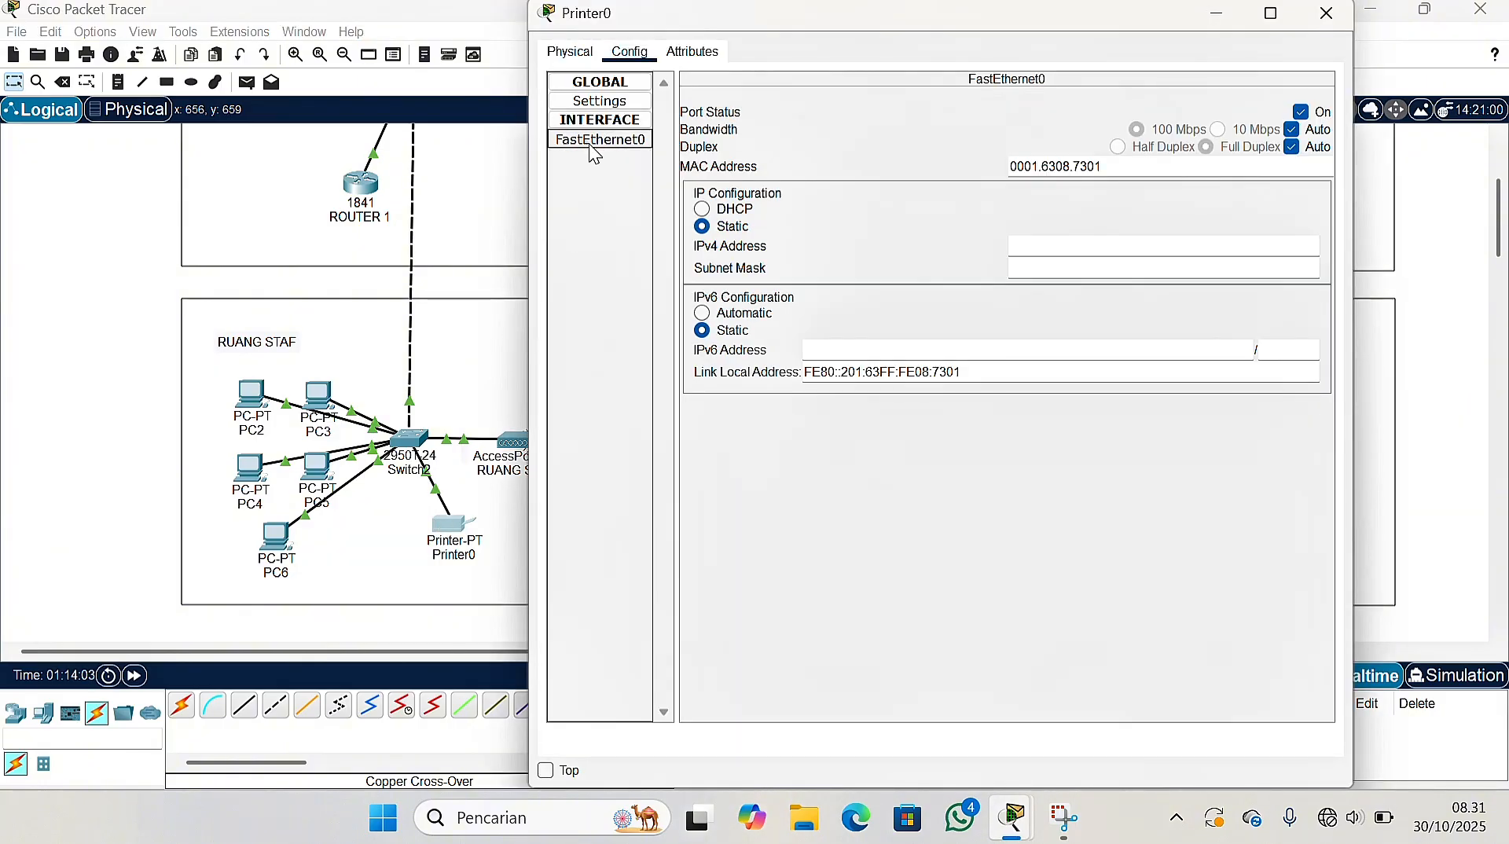
pyautogui.click(704, 211)
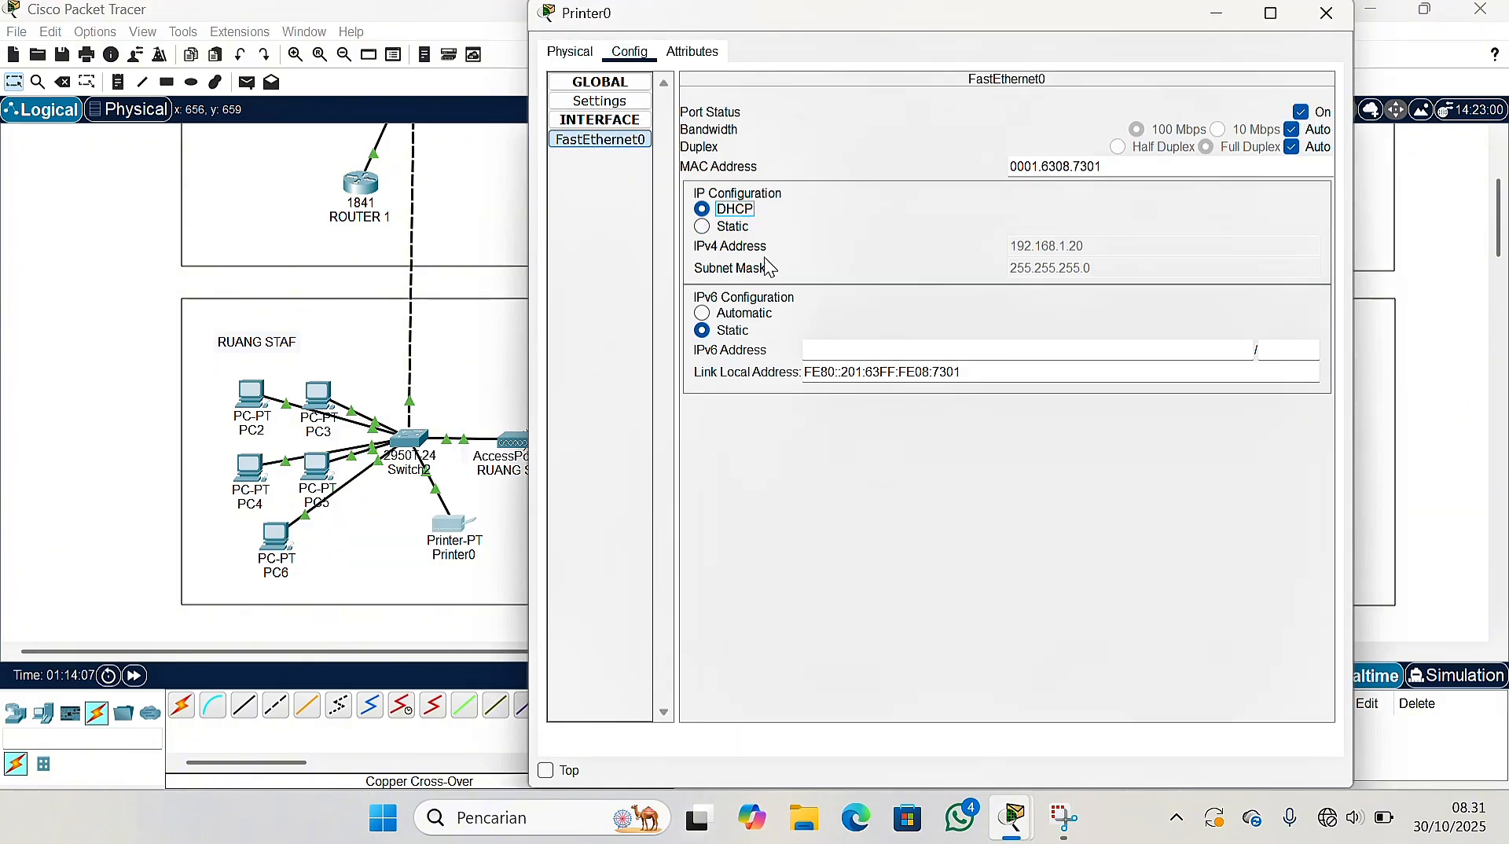
pyautogui.click(1327, 14)
# Set the FastEthernet0 IP configuration of Printer1 in the reception room to DHCP and close its window
pyautogui.click(1277, 457)
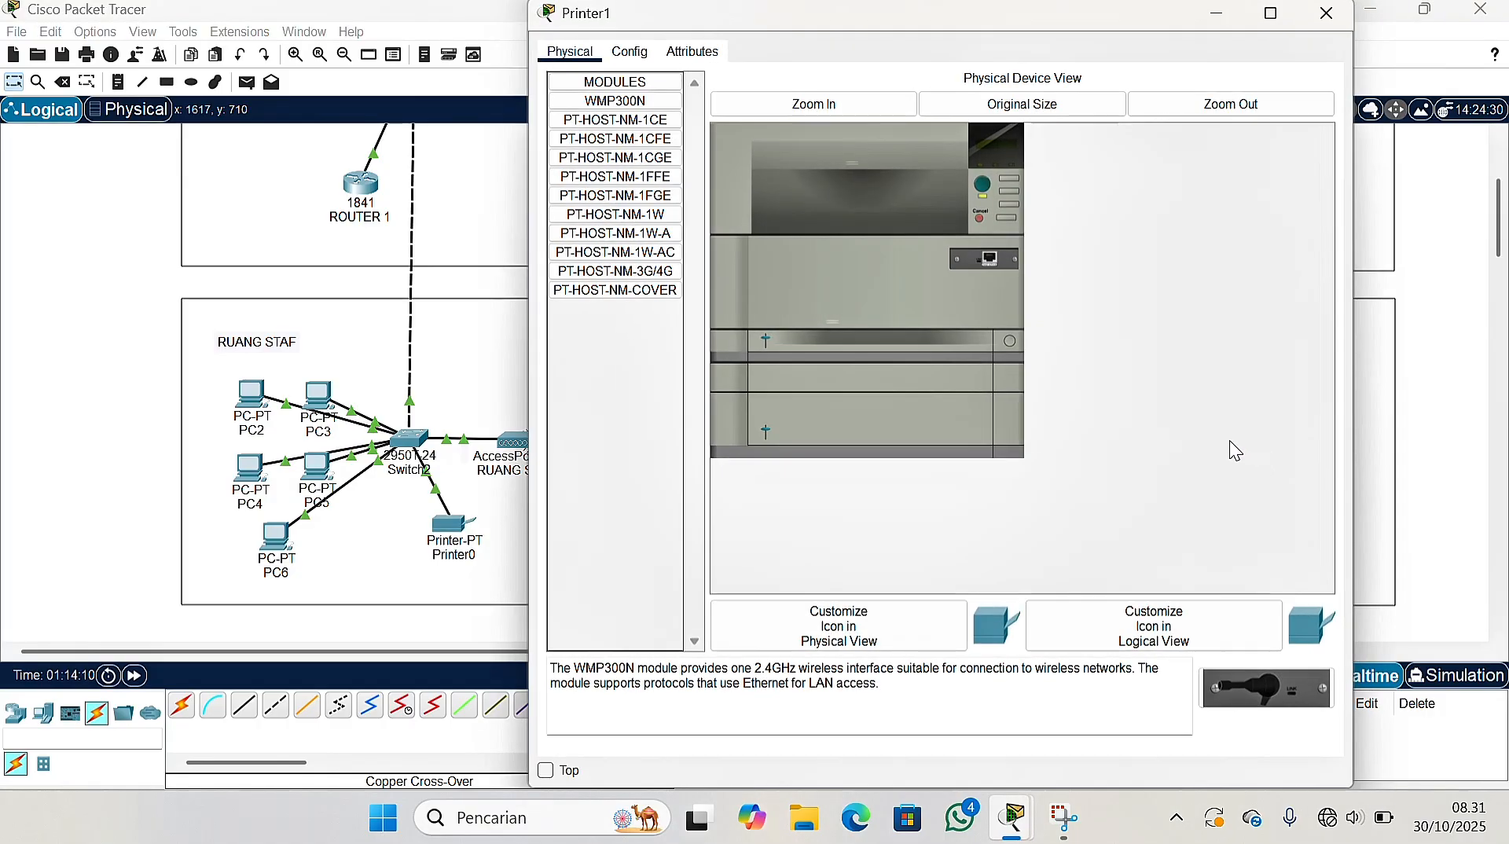
pyautogui.click(630, 52)
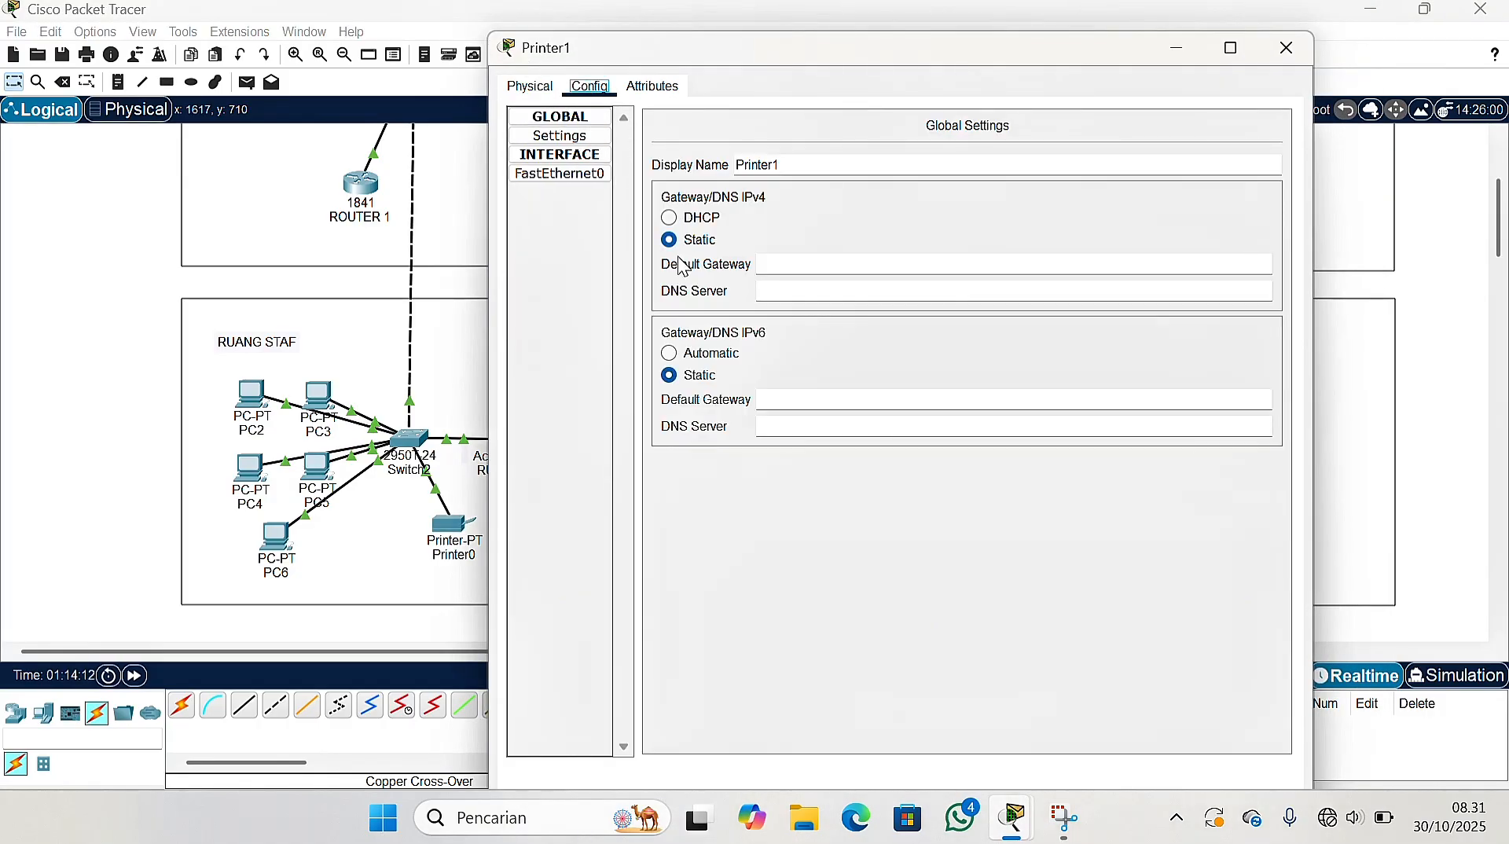
pyautogui.click(598, 183)
pyautogui.click(665, 244)
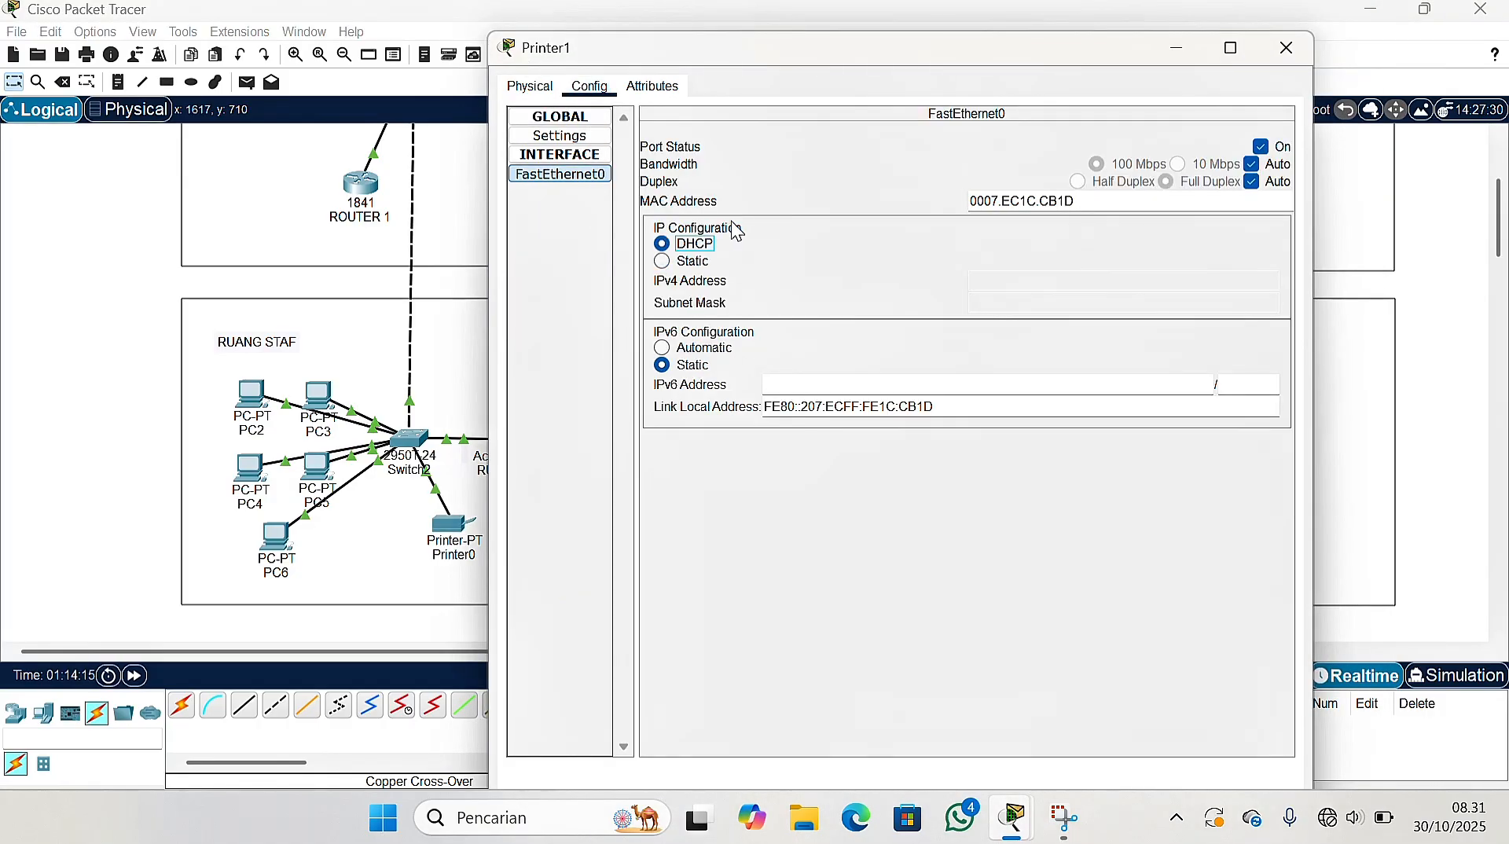
pyautogui.click(1286, 48)
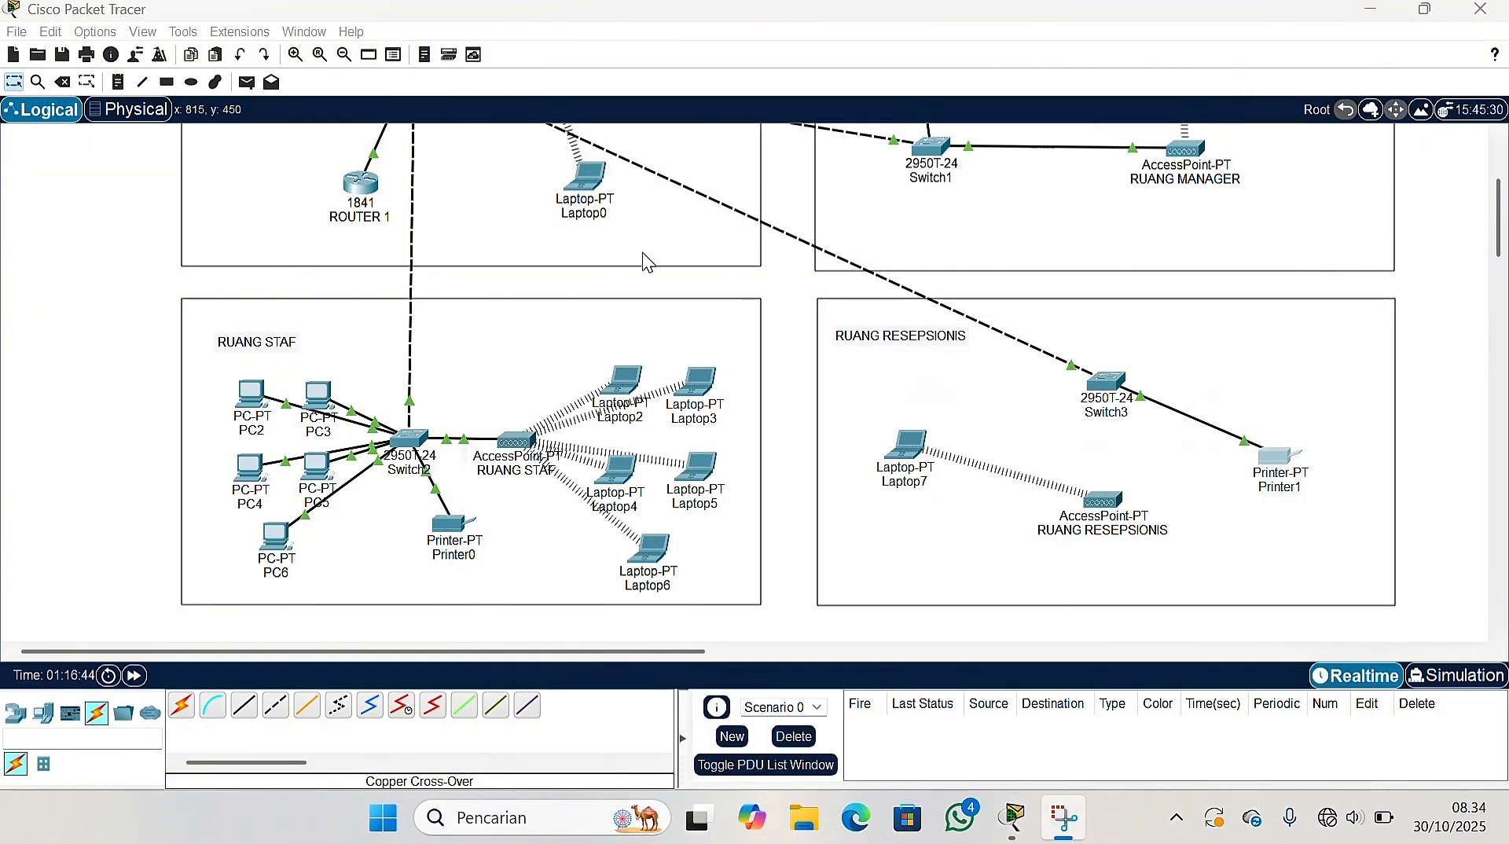
# Check the global gateway and DNS settings of Printer0 and Printer1
pyautogui.click(435, 521)
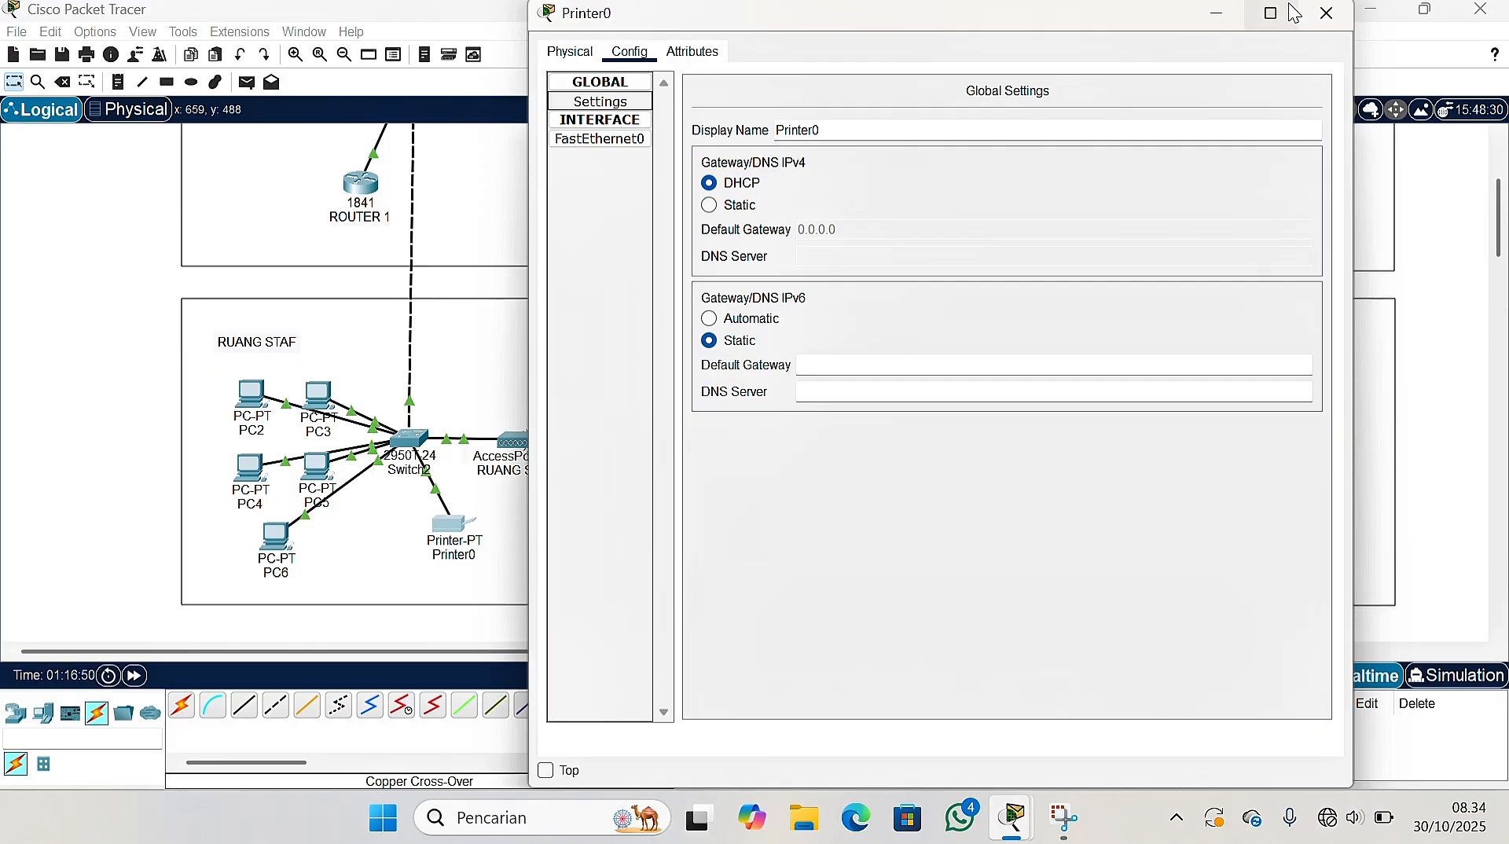
pyautogui.click(1327, 13)
pyautogui.click(1269, 464)
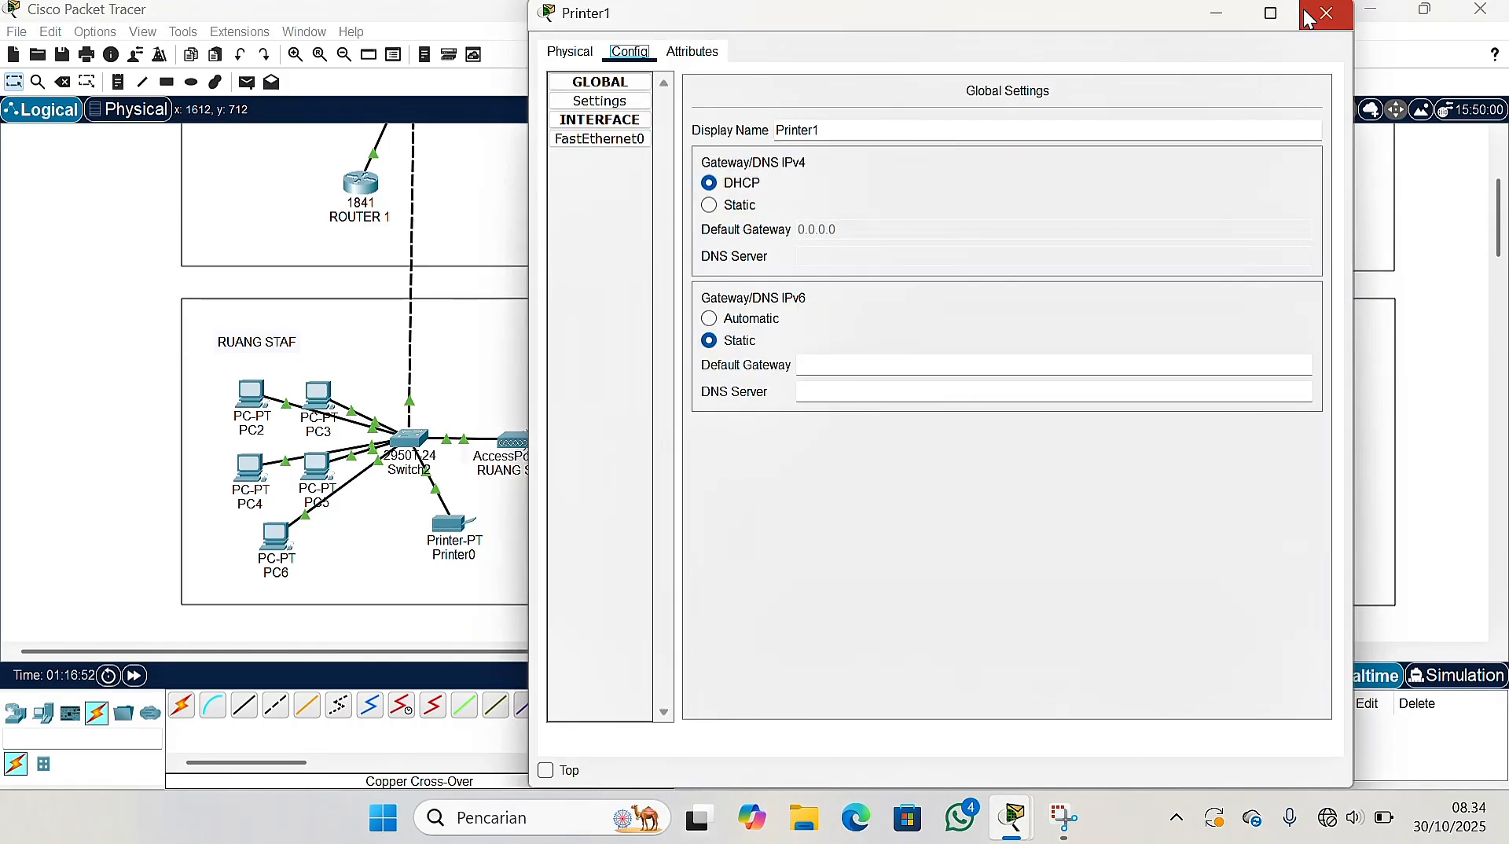
pyautogui.click(1327, 14)
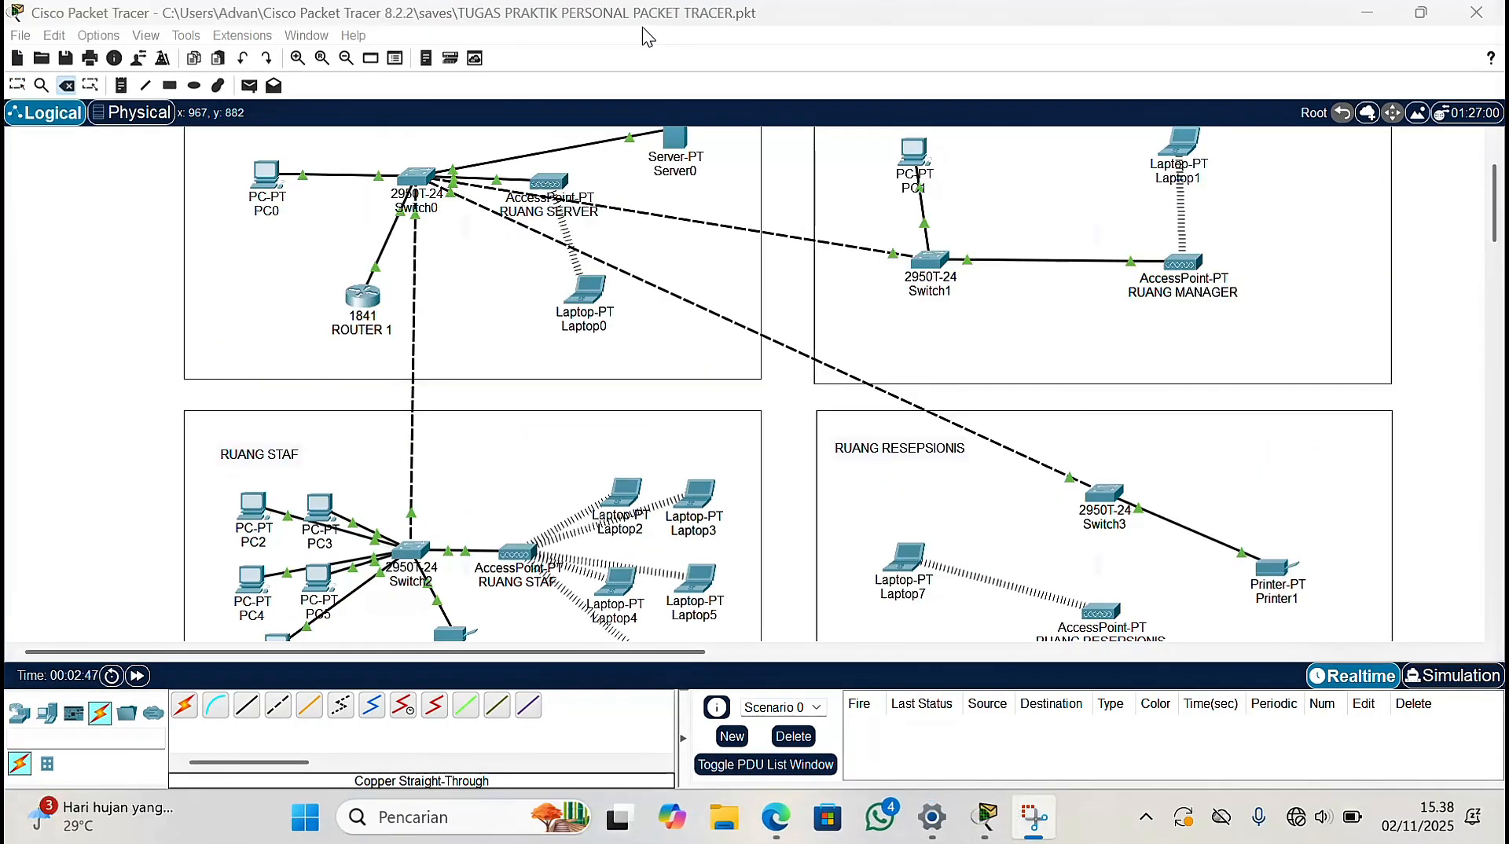
# Connect Port 0 of the RUANG RESEPSIONIS access point to FastEthernet0/3 of Switch3 with a copper straight-through cable
pyautogui.scroll(-3, 593, 292)
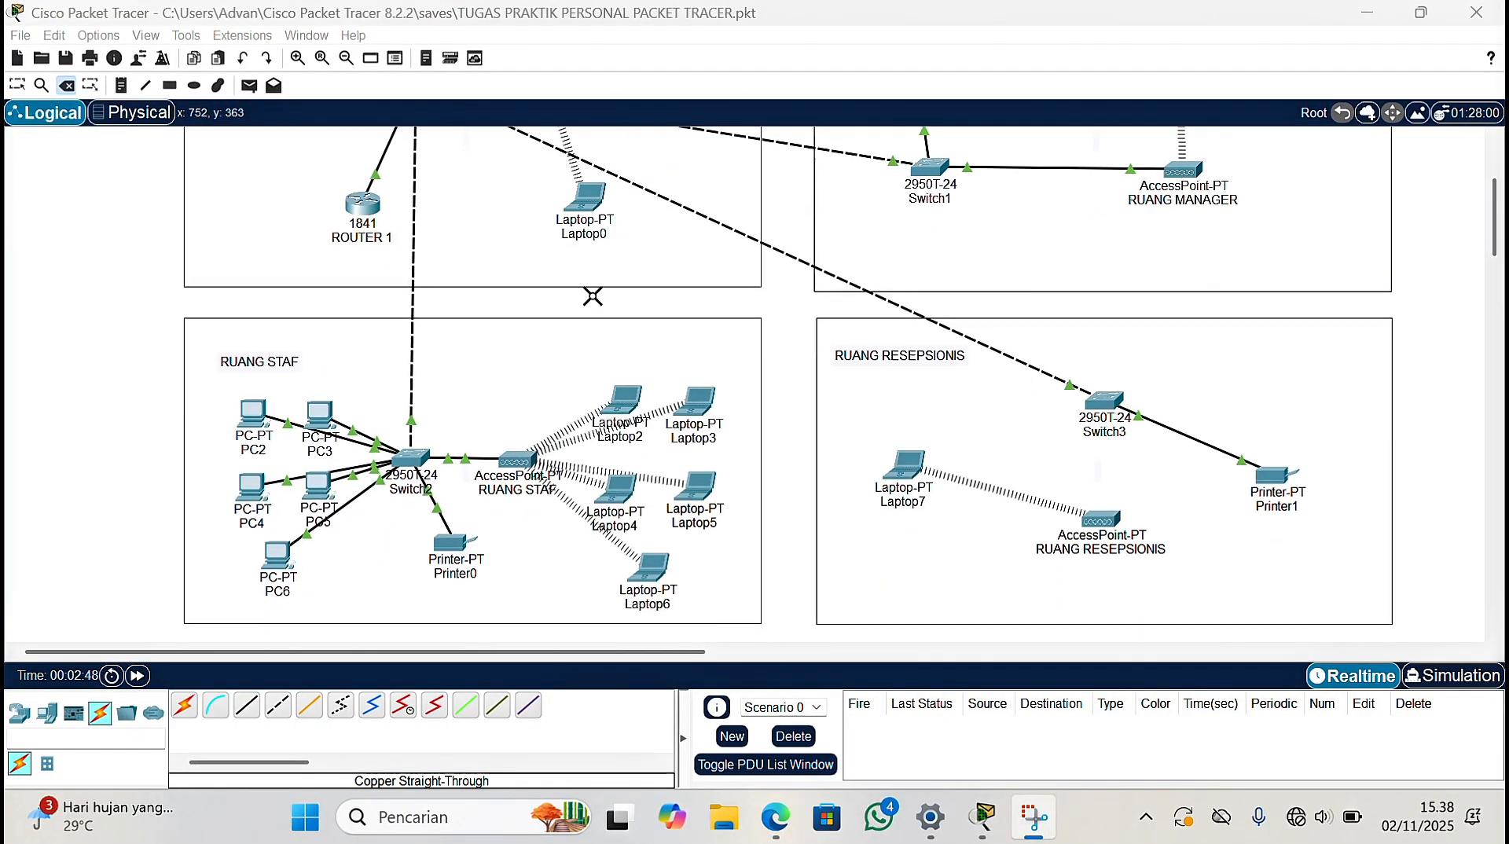
pyautogui.click(246, 705)
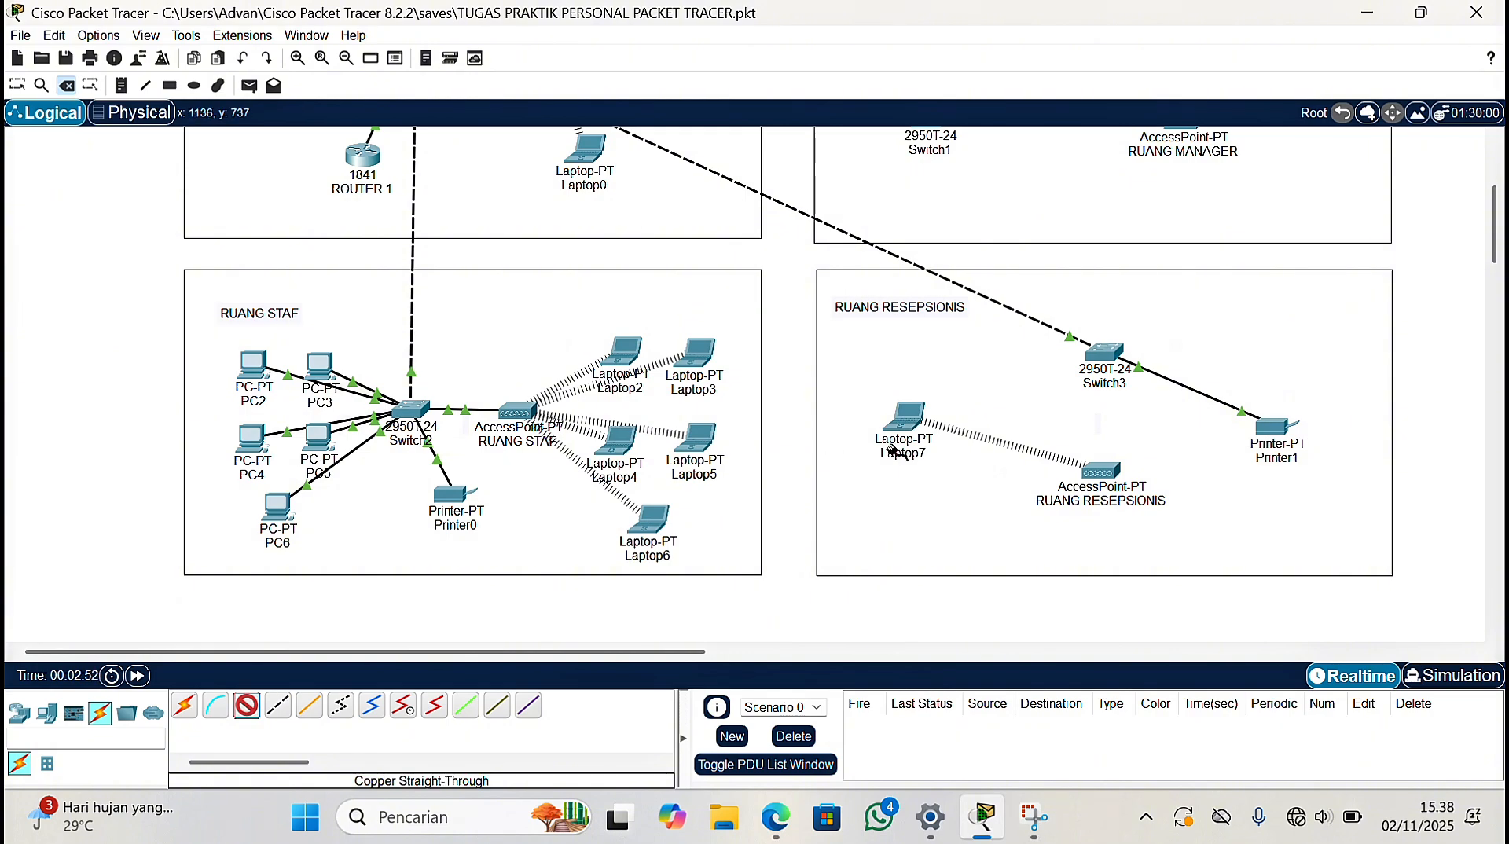
pyautogui.click(1107, 472)
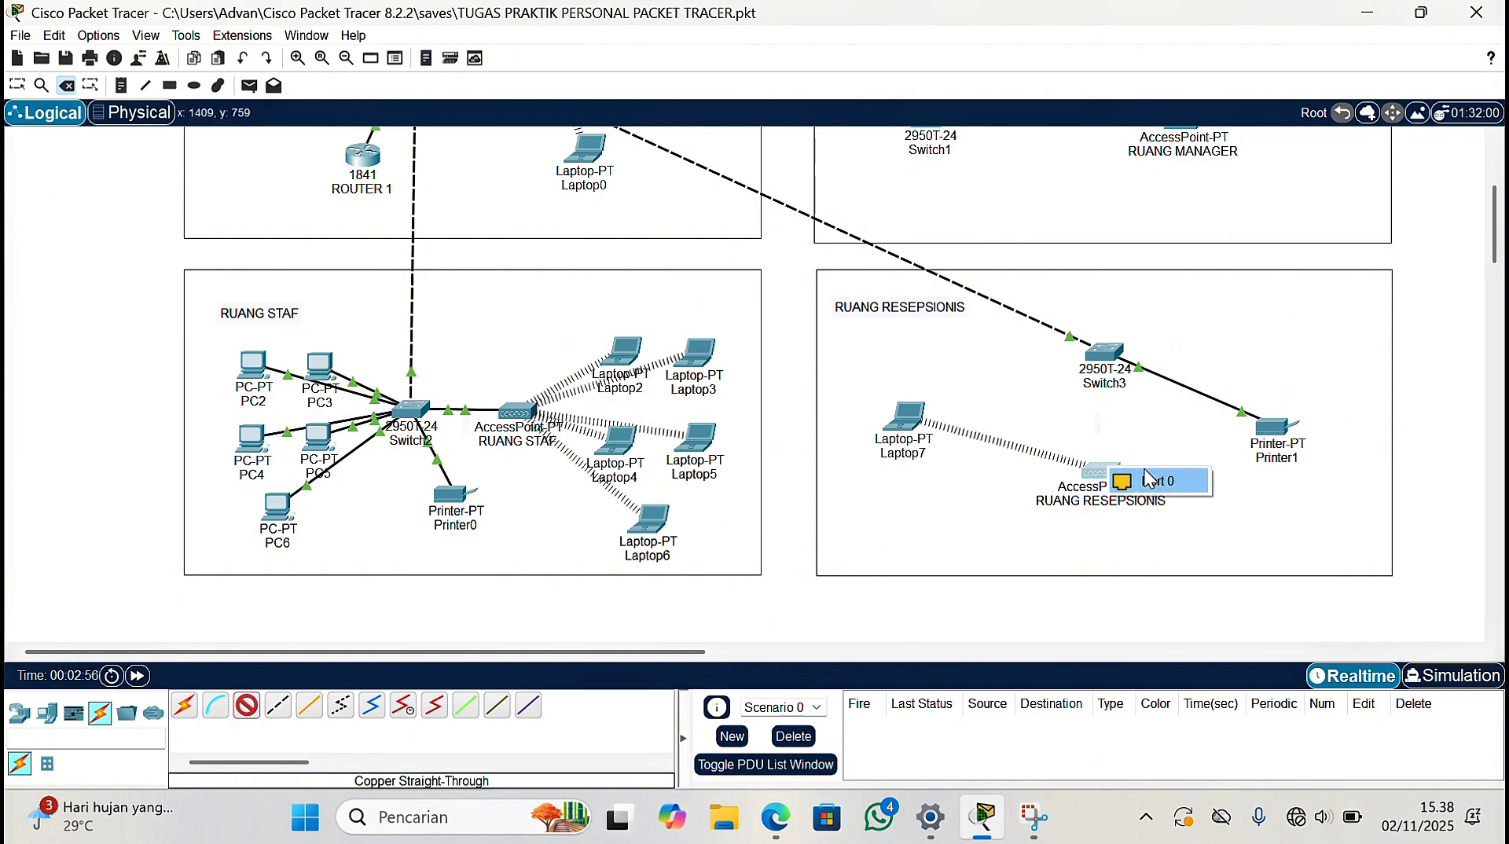
pyautogui.click(1125, 480)
pyautogui.click(1110, 352)
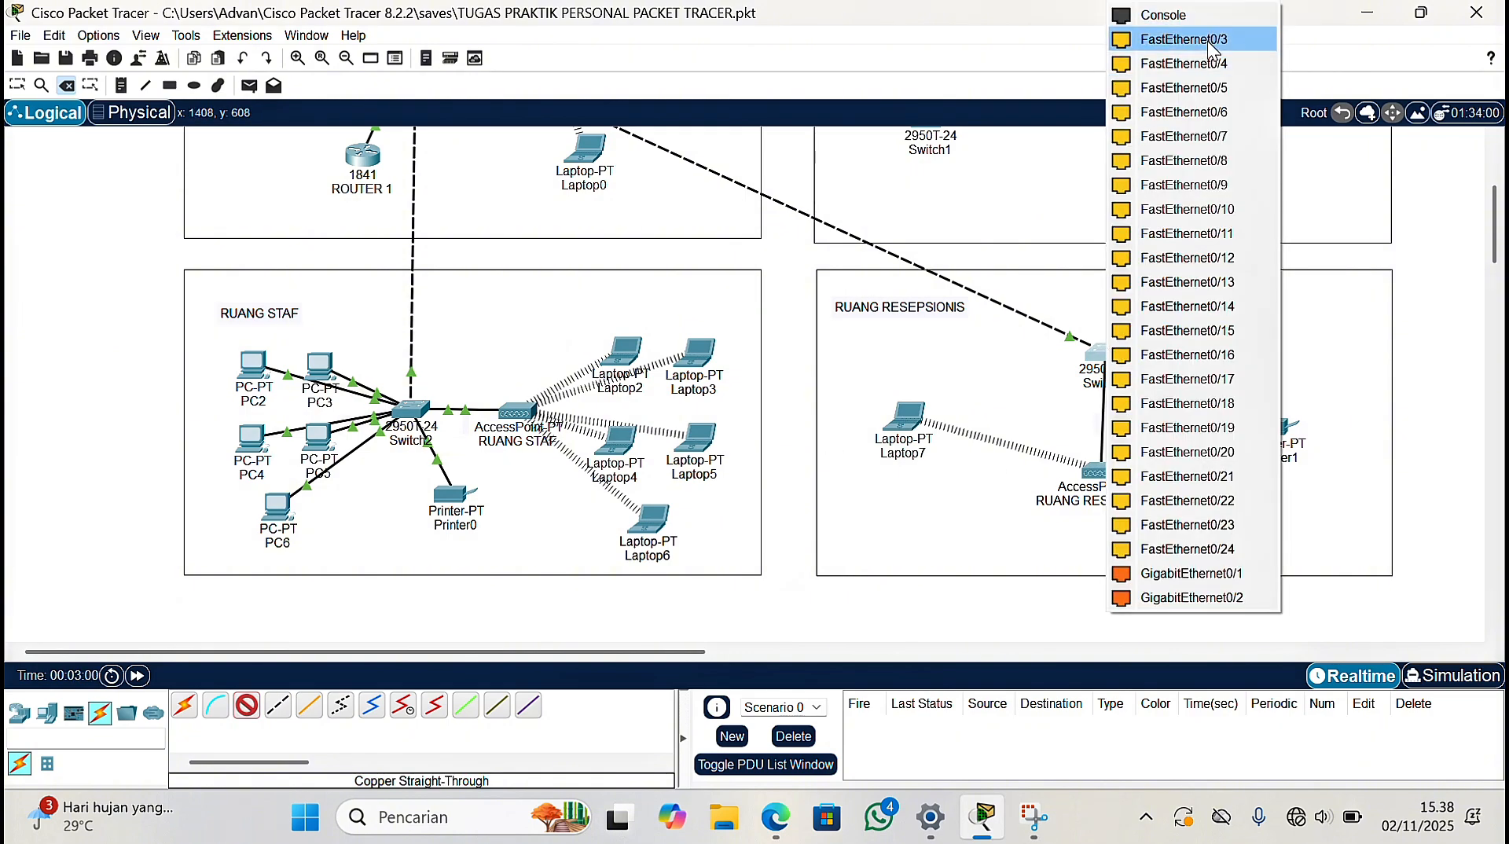
pyautogui.click(1213, 47)
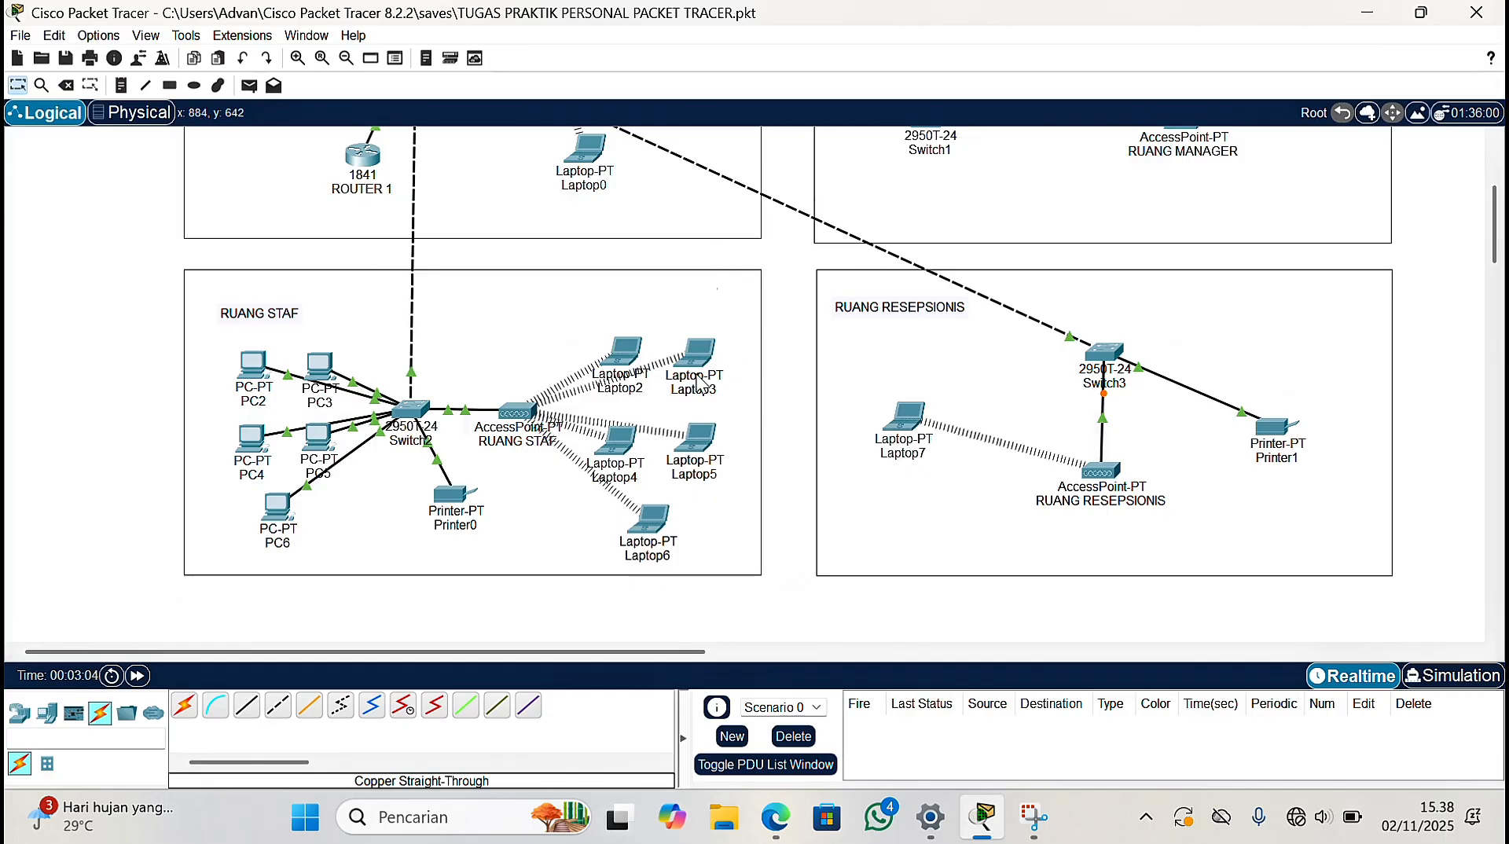
# Test the server room connectivity by sending simple PDUs from Server0 to PC0 and from Server0 to Laptop0
pyautogui.scroll(3, 712, 381)
pyautogui.click(250, 84)
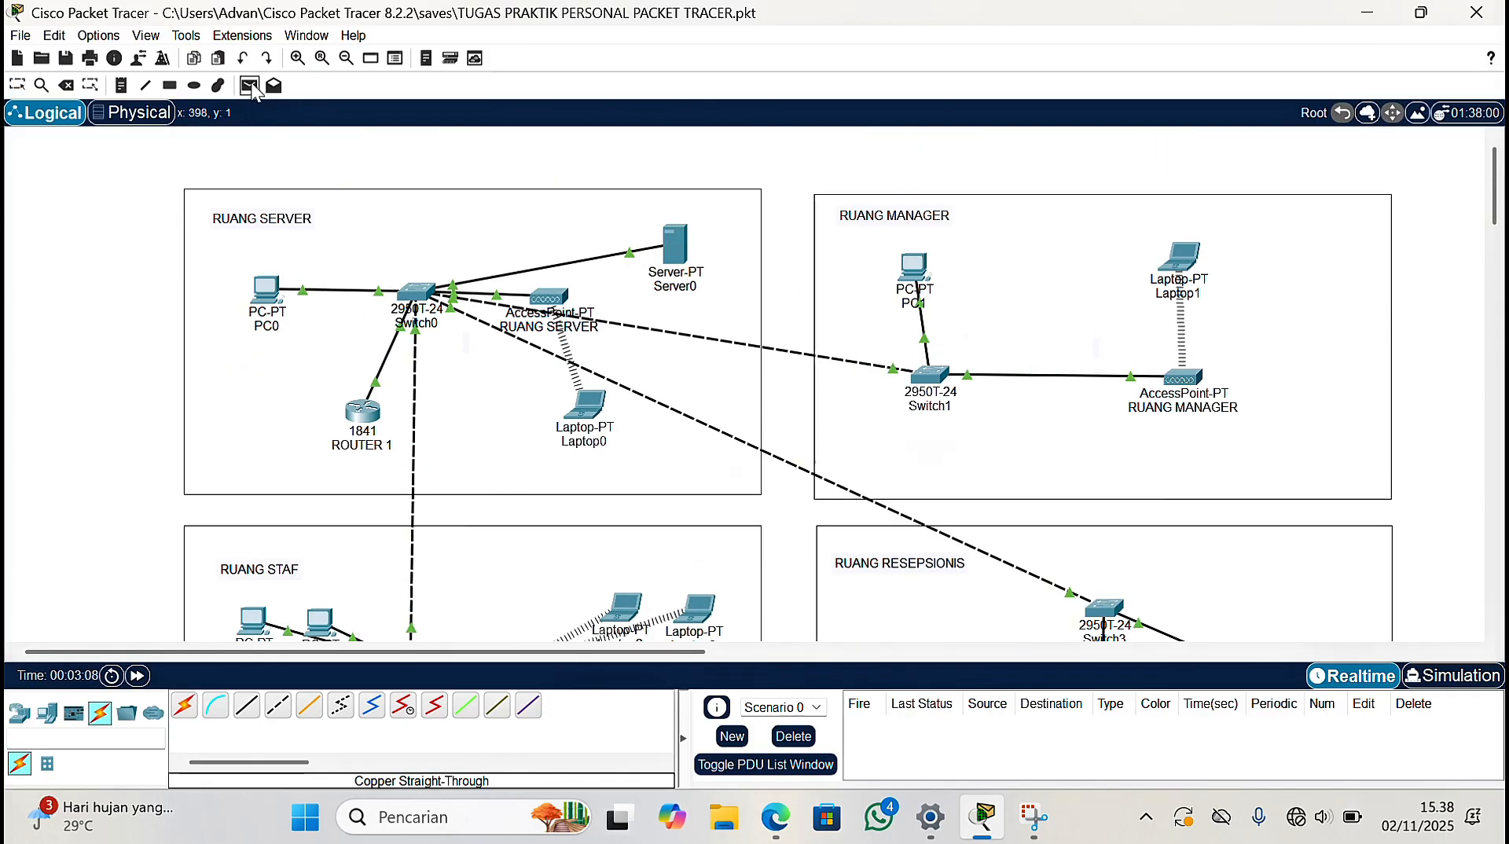
pyautogui.click(675, 245)
pyautogui.click(267, 291)
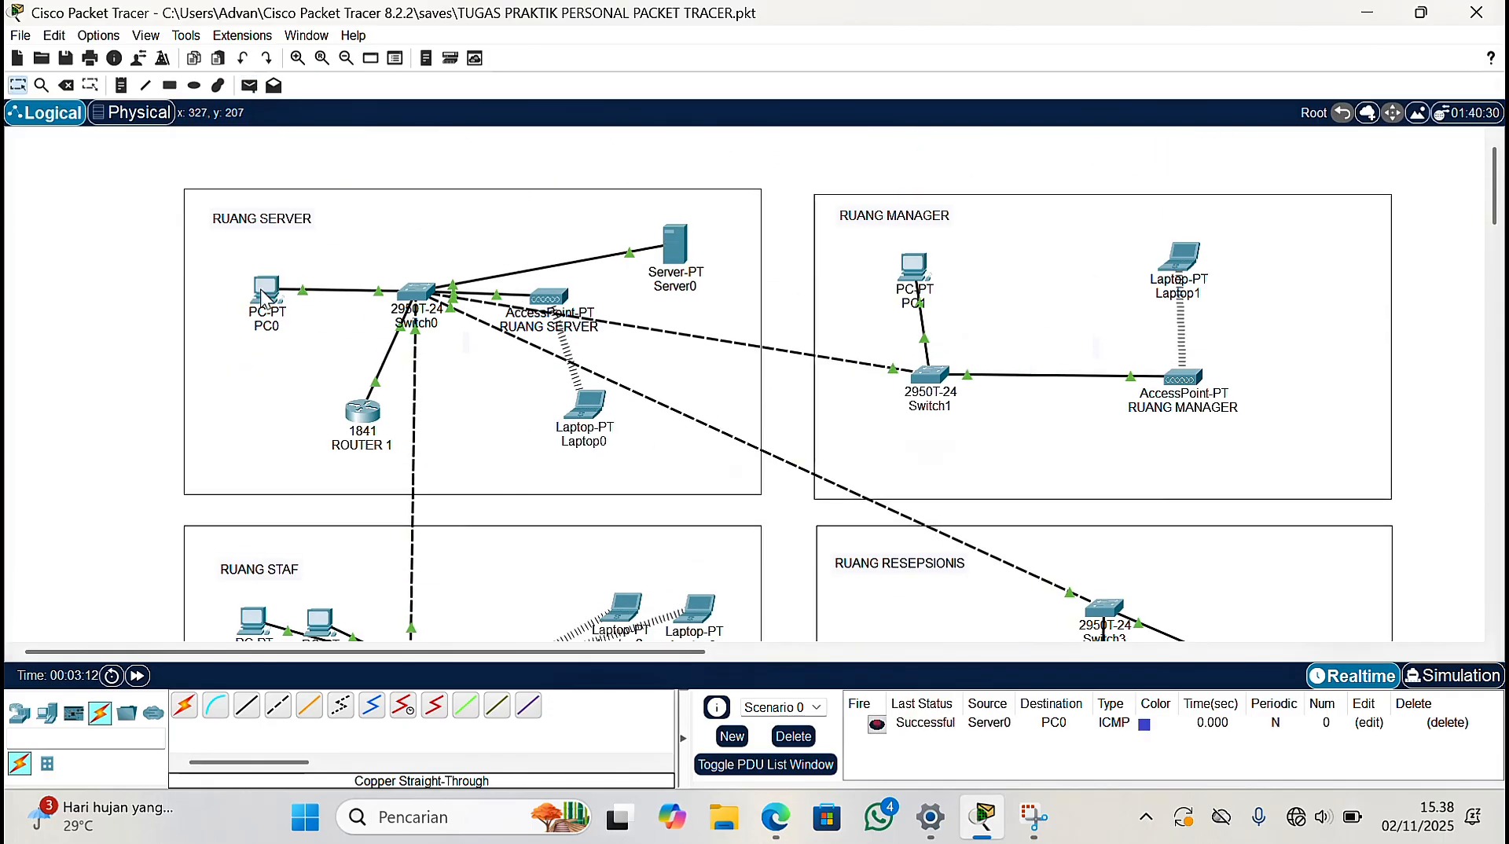
pyautogui.click(250, 85)
pyautogui.click(675, 245)
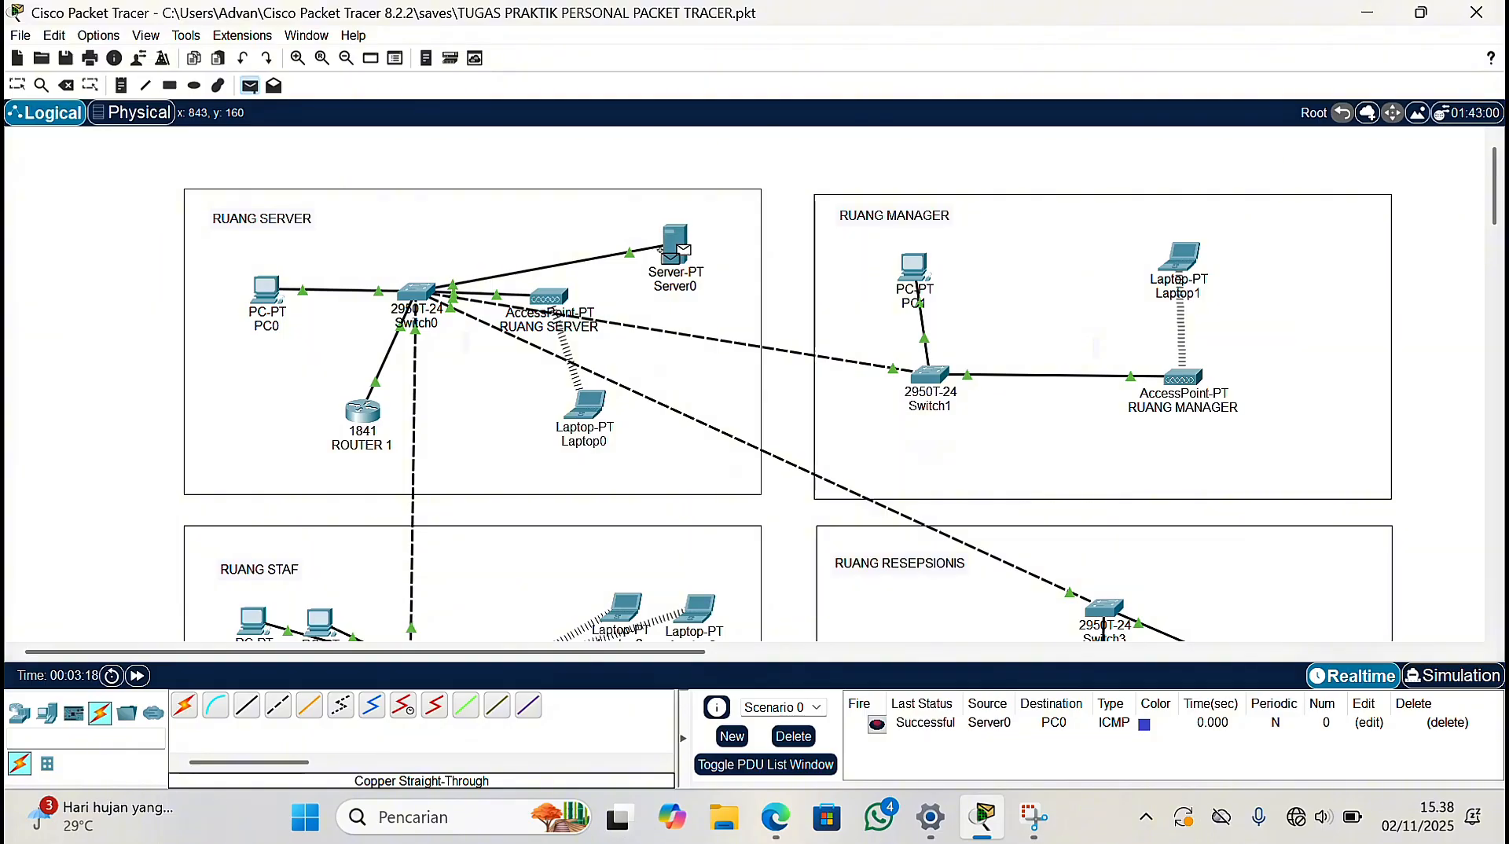
pyautogui.click(584, 408)
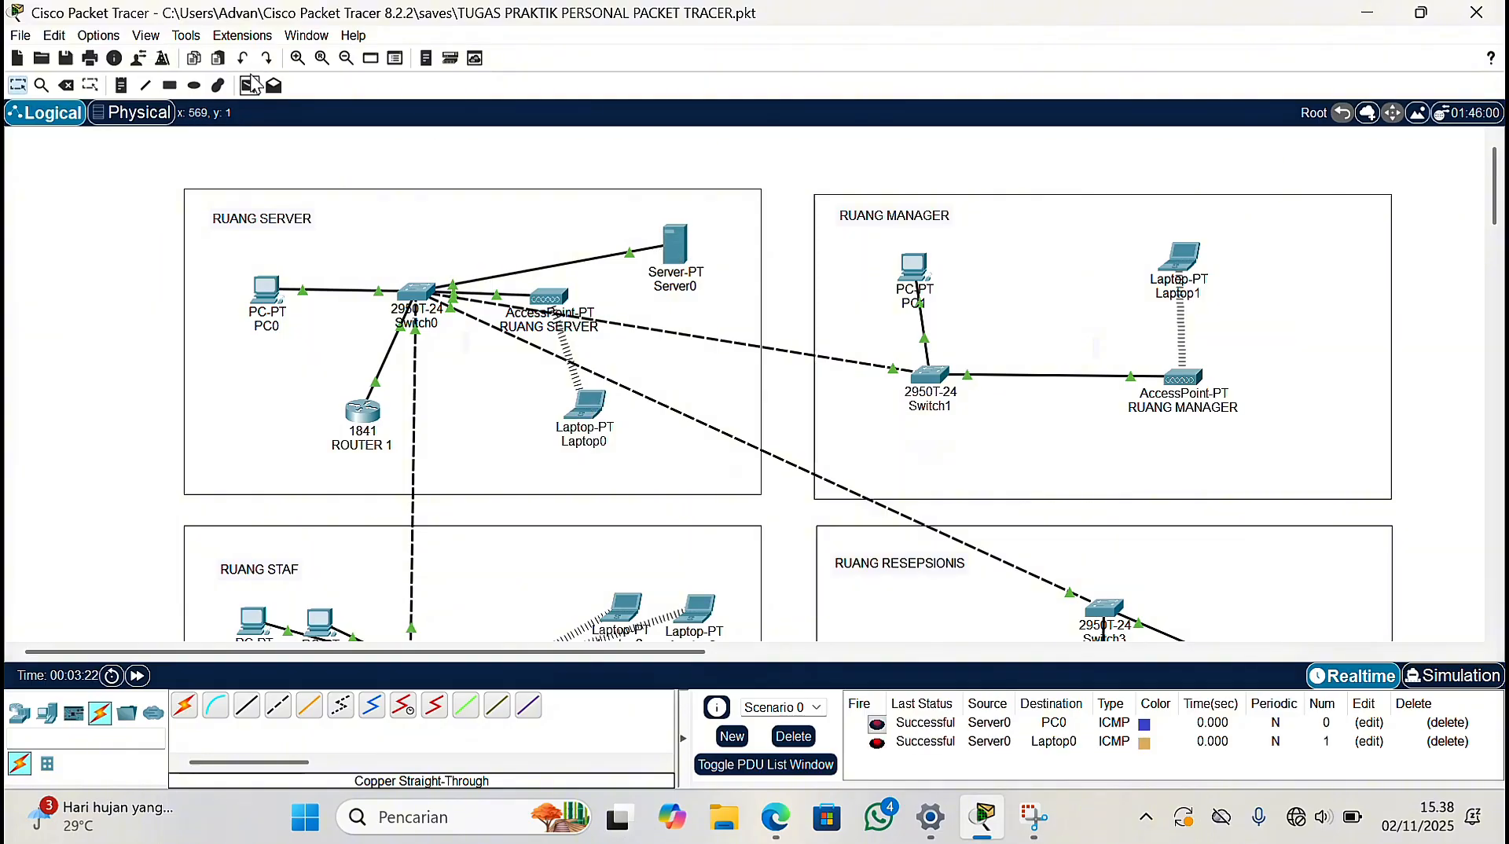
# Send a simple PDU from PC0 to Laptop0 within the server room
pyautogui.click(250, 85)
pyautogui.click(267, 291)
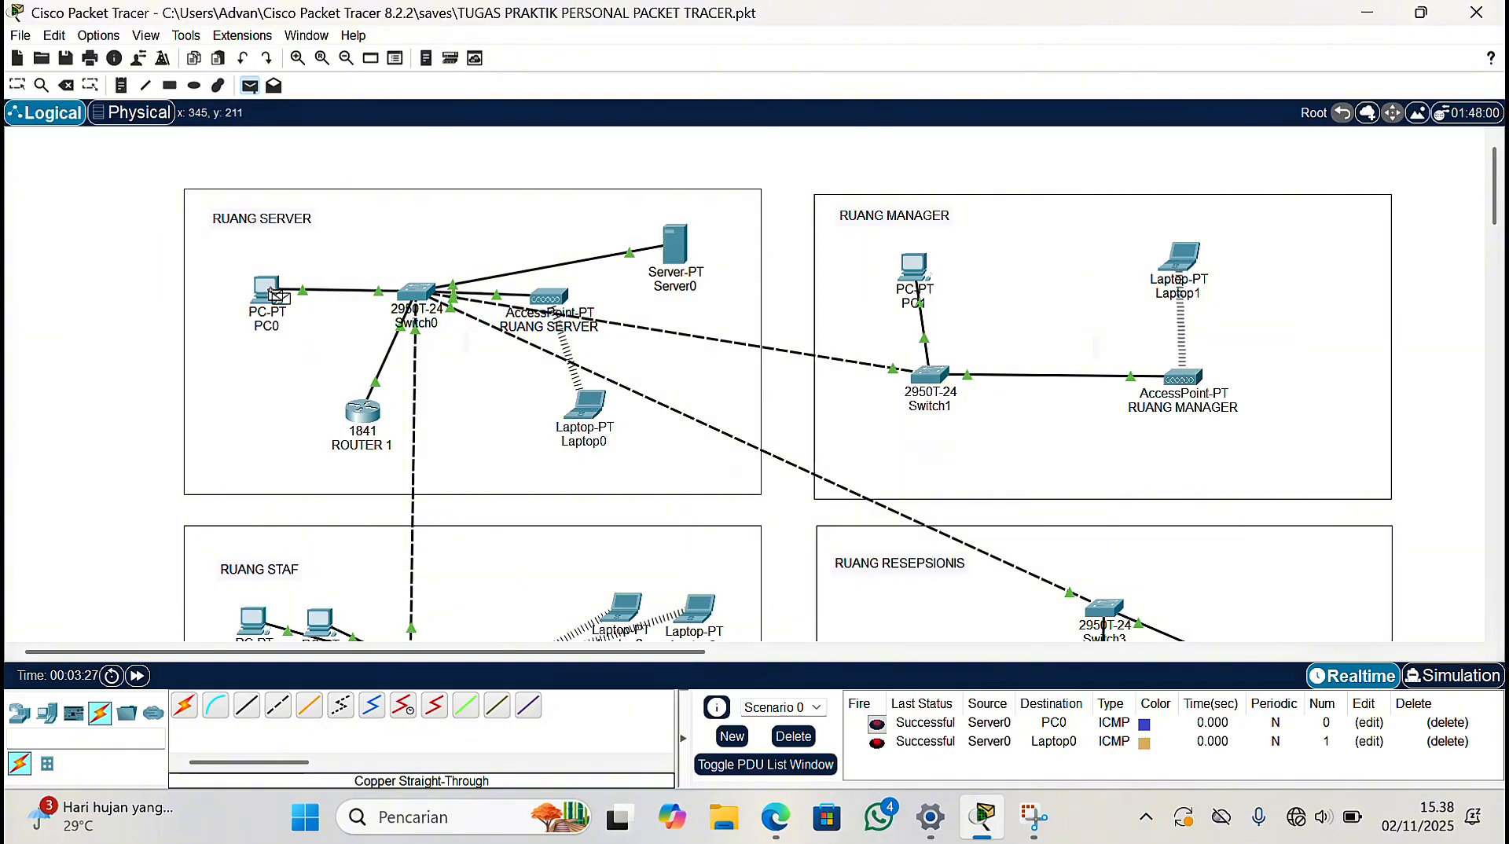
pyautogui.click(588, 409)
# Test the manager room connectivity by sending simple PDUs from Server0 to PC1 and from PC1 to Laptop1
pyautogui.click(250, 85)
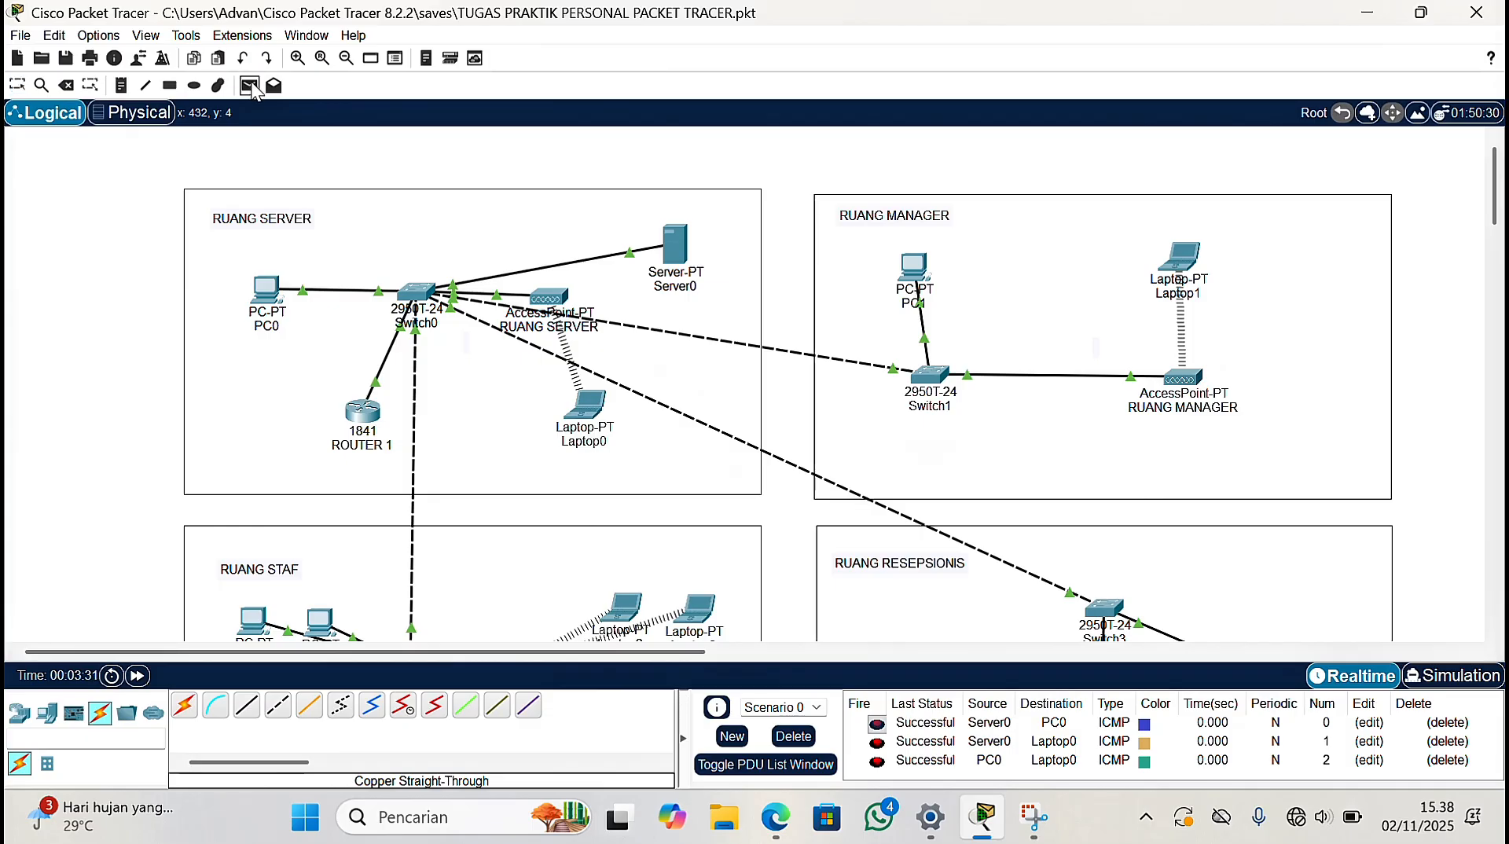
pyautogui.click(674, 250)
pyautogui.click(913, 269)
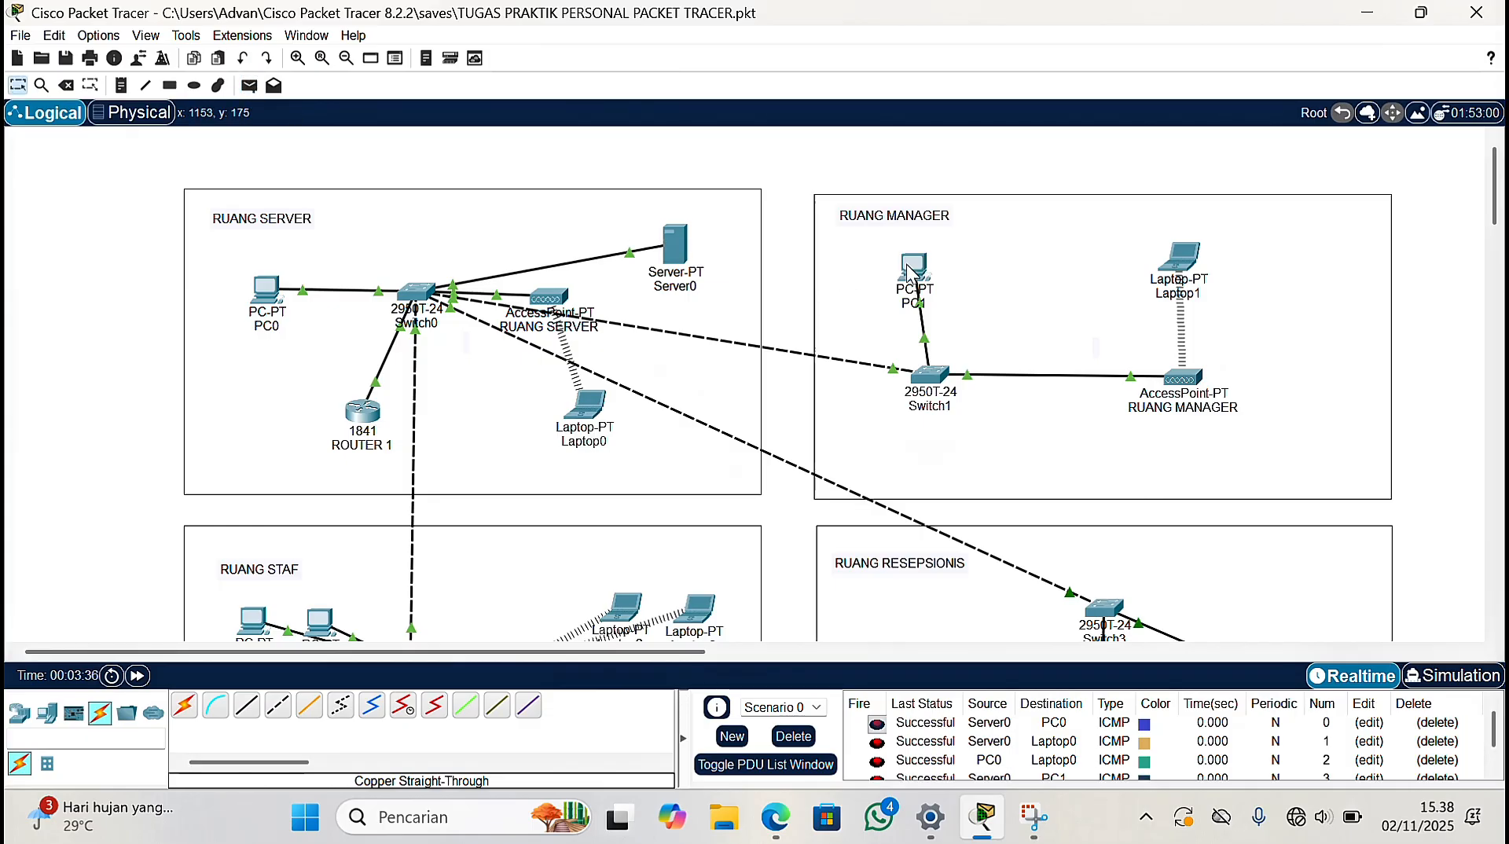
pyautogui.scroll(-2, 299, 220)
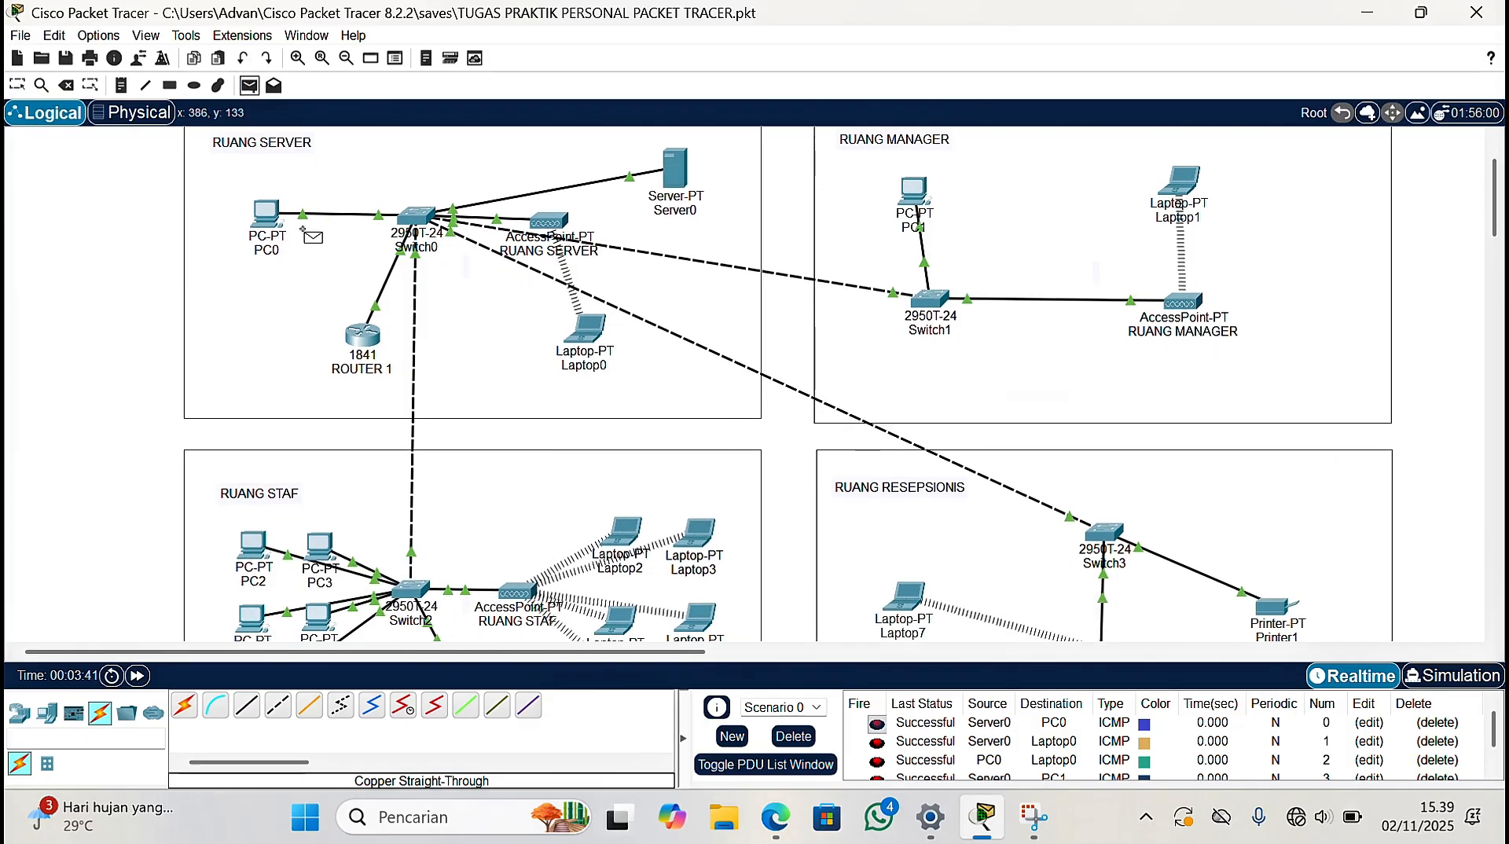
pyautogui.click(912, 201)
pyautogui.click(1177, 189)
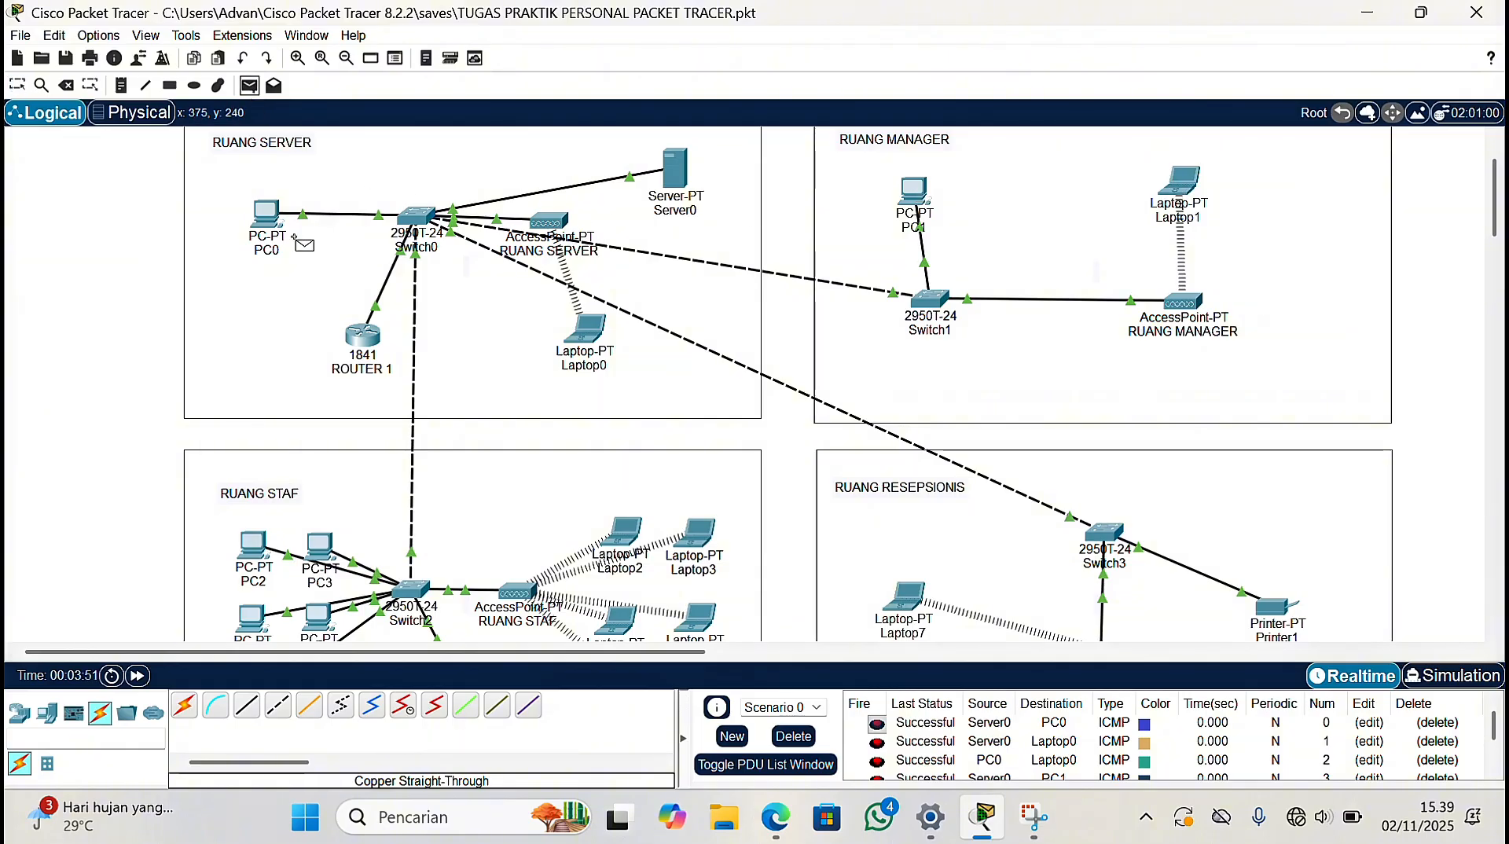
# Send simple PDUs from Server0 to PC2 and PC3 in the staff room
pyautogui.scroll(-1, 294, 236)
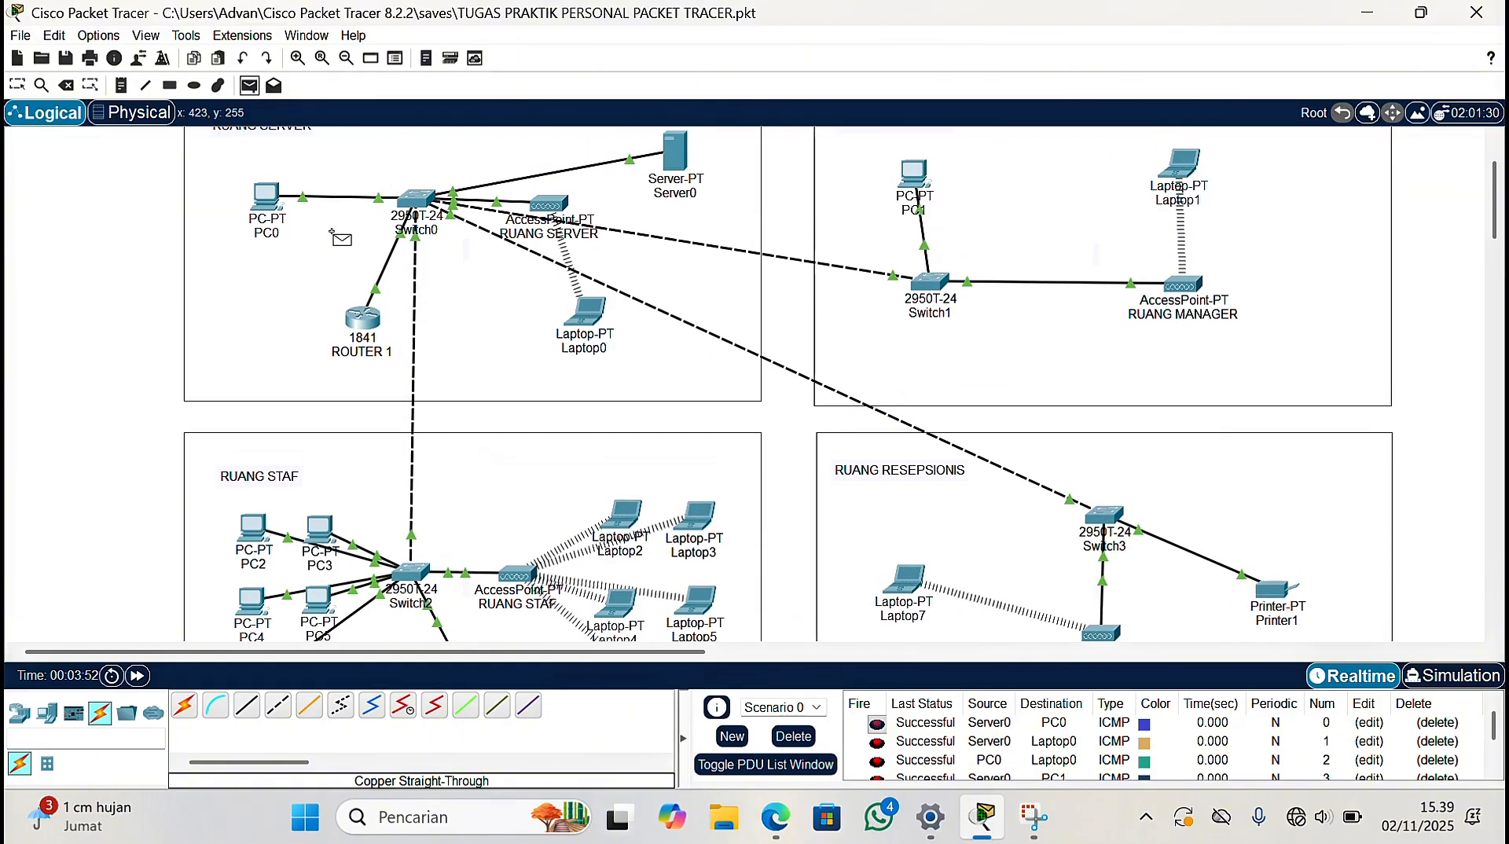
pyautogui.click(249, 520)
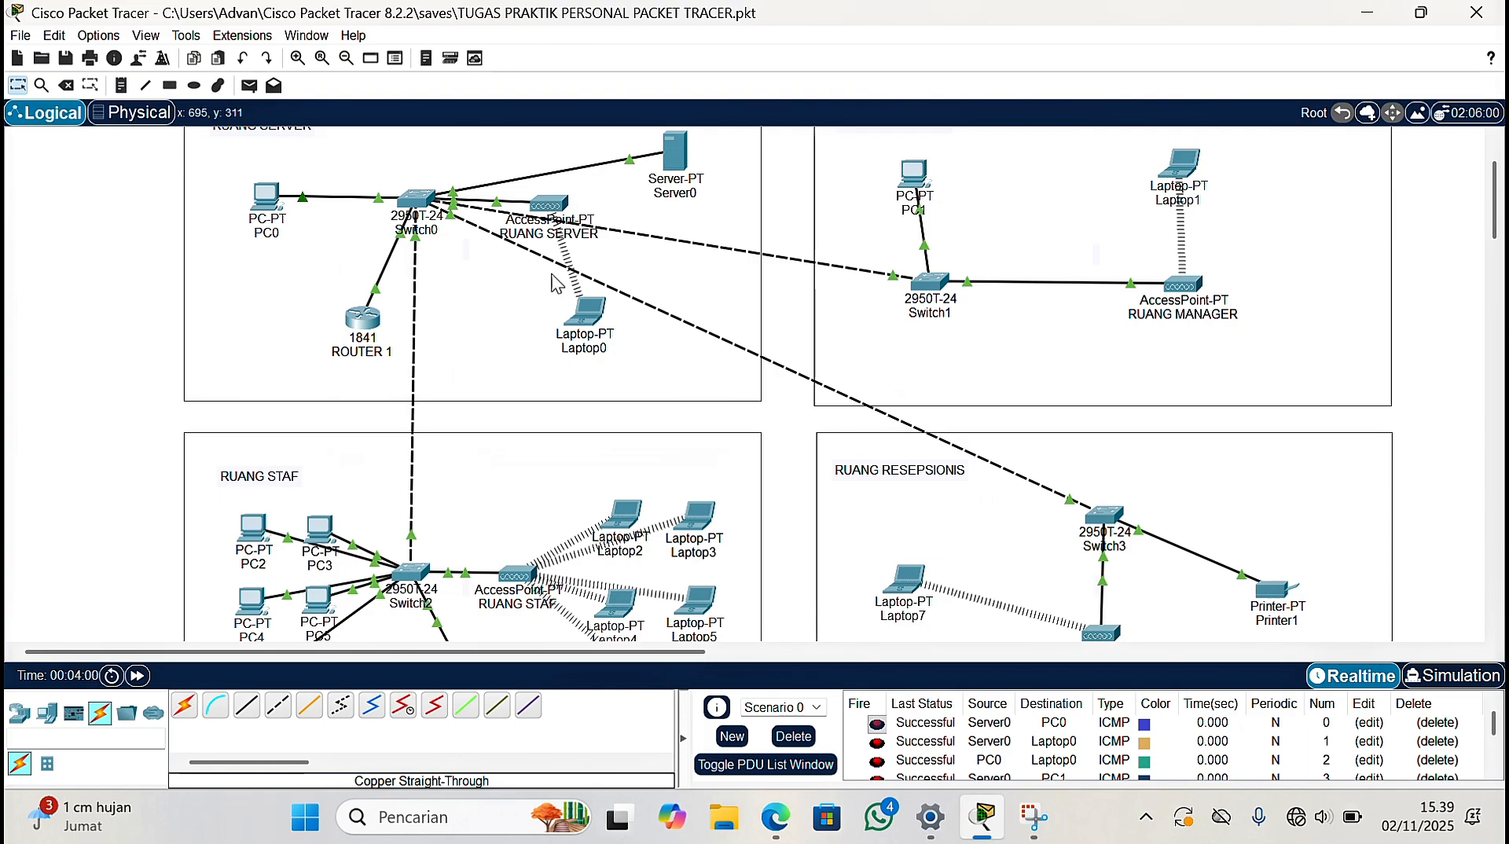
pyautogui.click(675, 152)
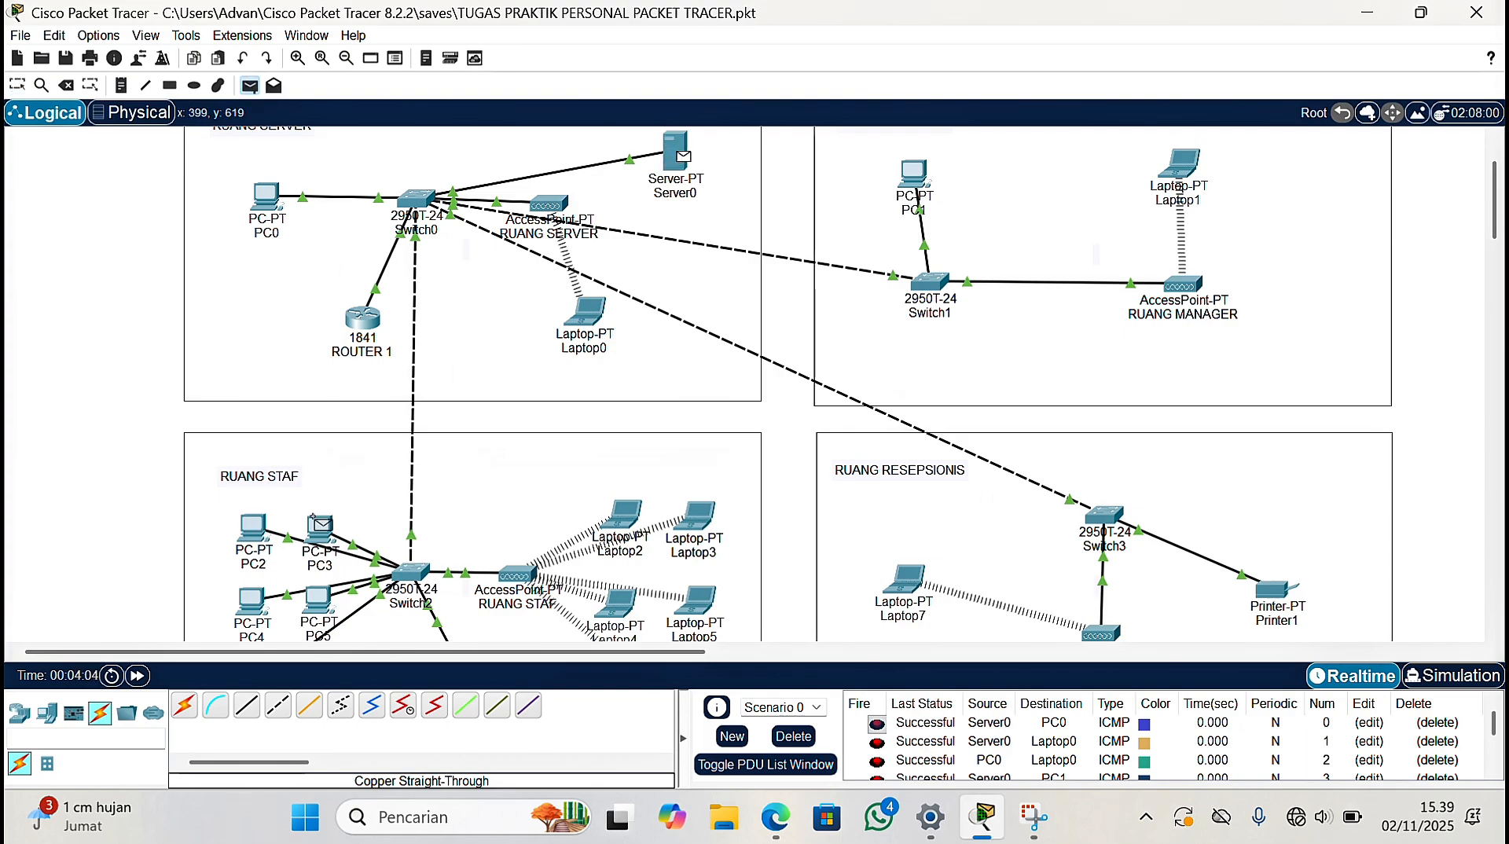
pyautogui.click(319, 529)
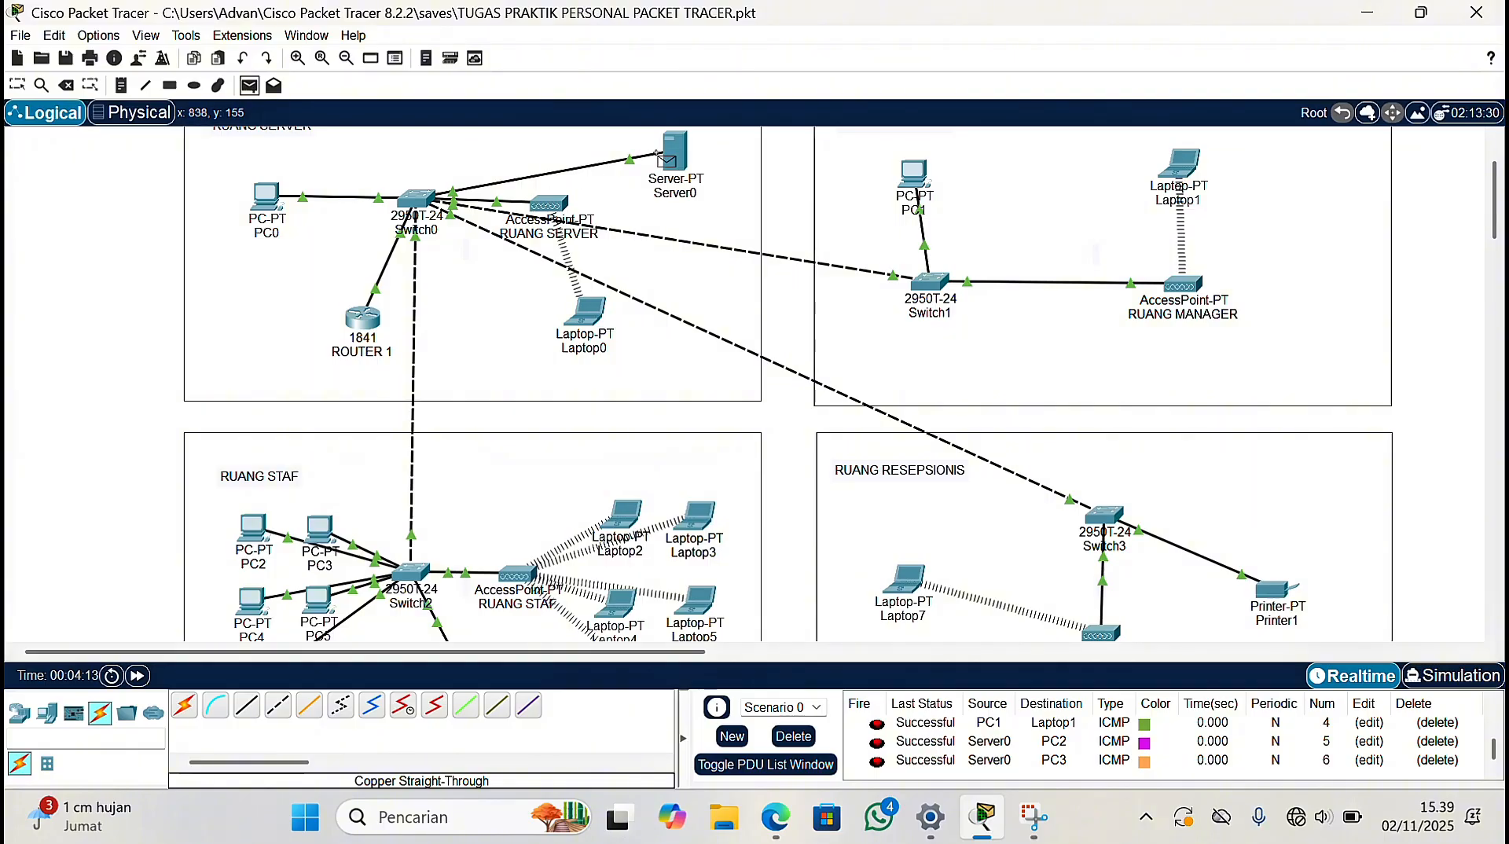
# Send simple PDUs from Server0 to Laptop2 and PC4 in the staff room
pyautogui.scroll(-3, 614, 354)
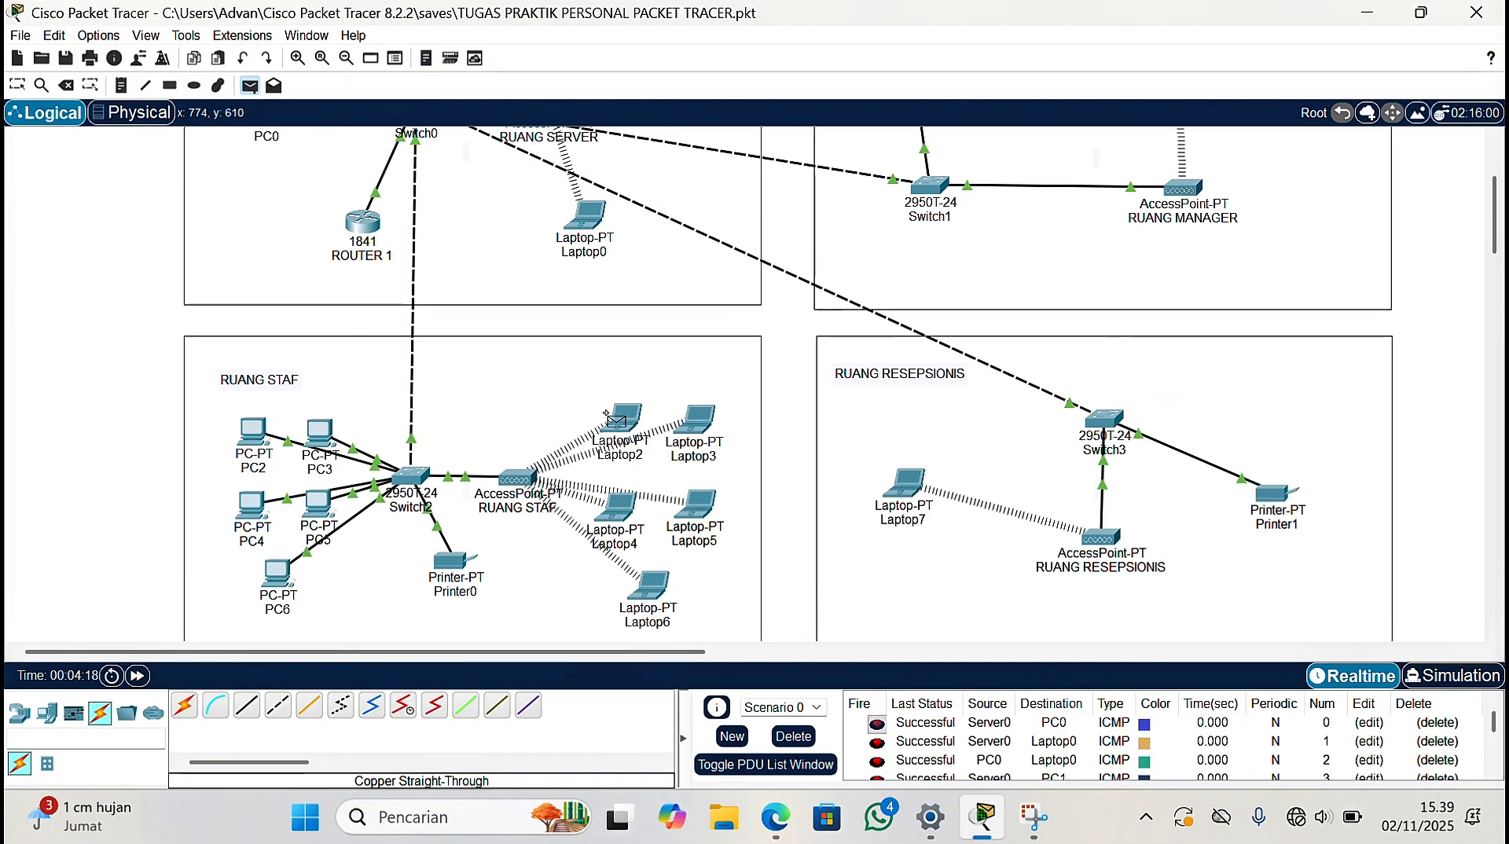
pyautogui.scroll(-2, 923, 741)
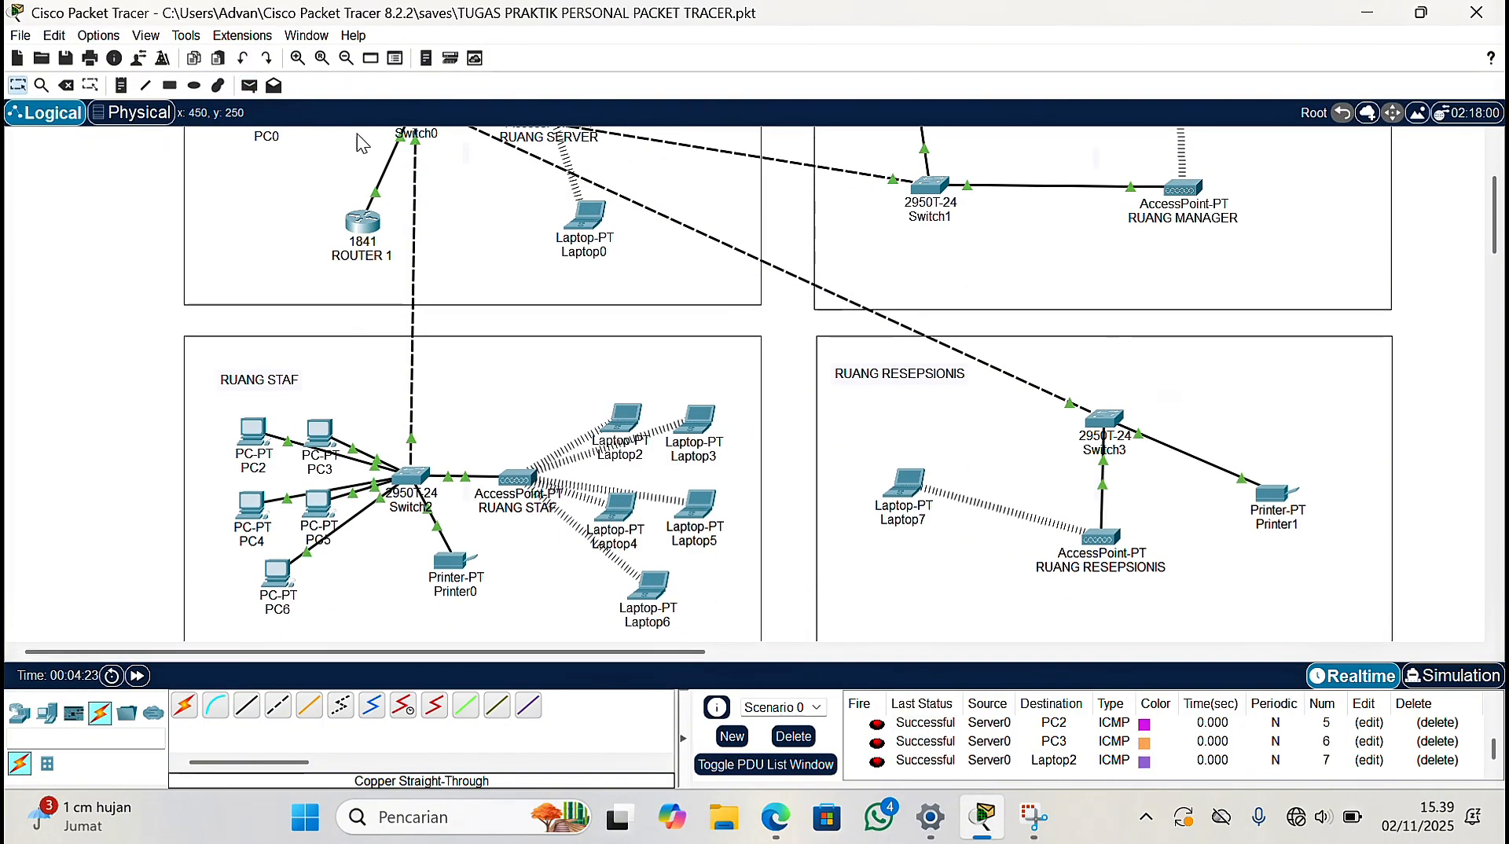
pyautogui.click(249, 85)
pyautogui.scroll(5, 550, 330)
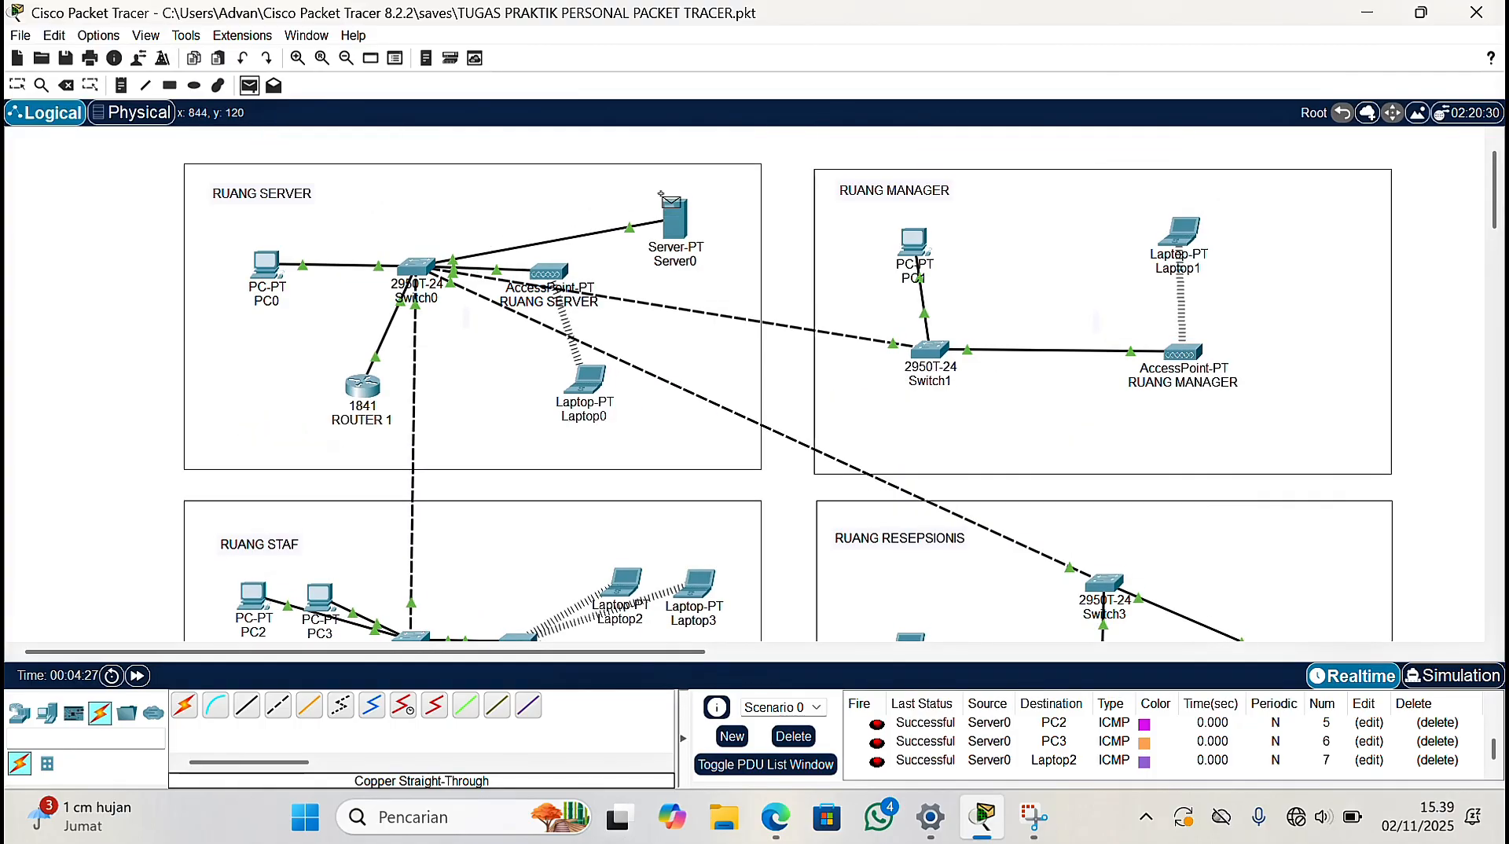
pyautogui.scroll(-6, 687, 346)
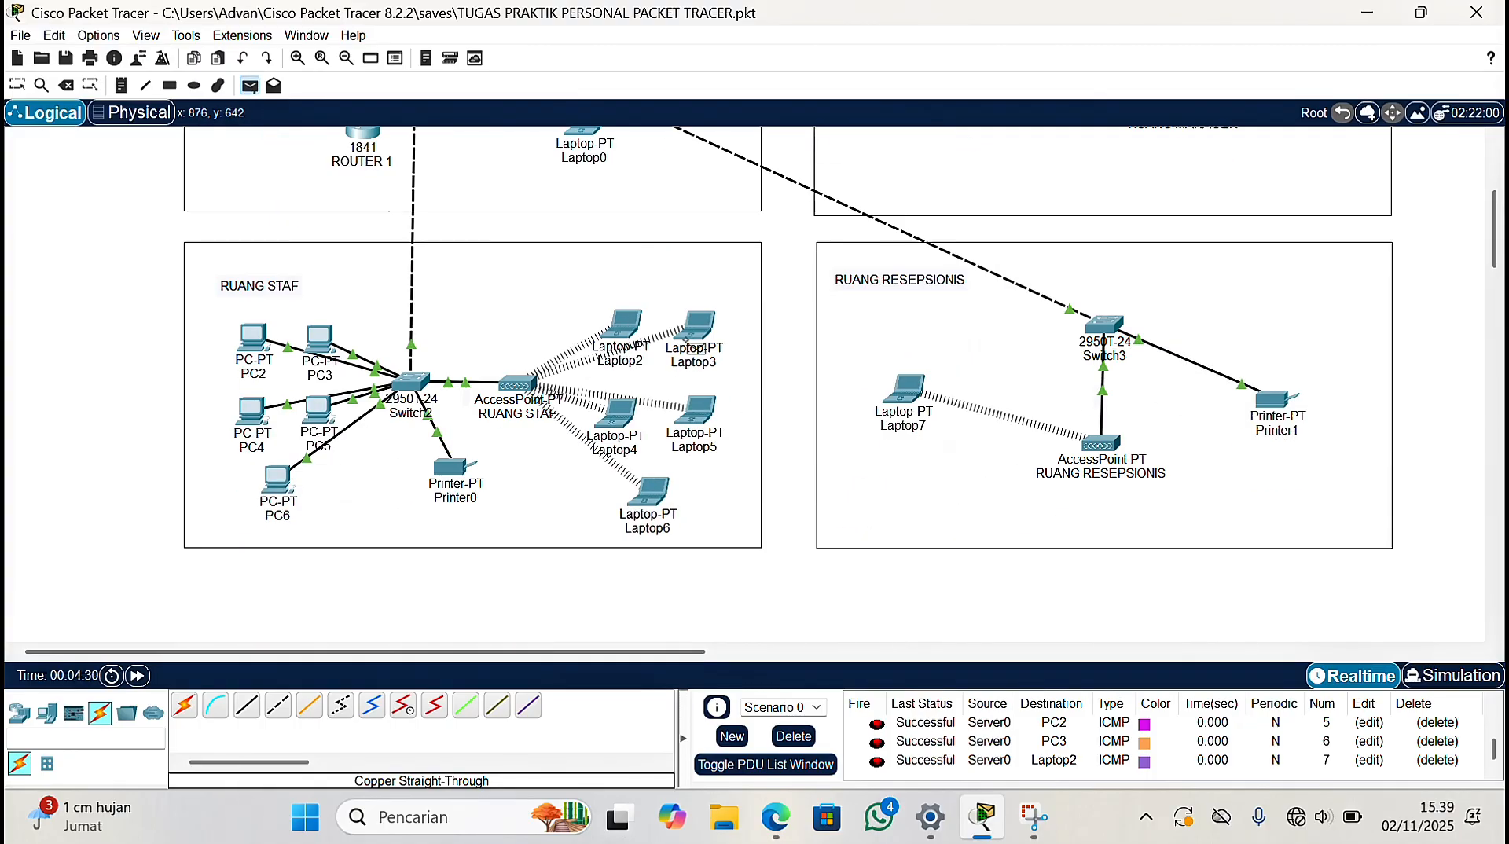
pyautogui.click(249, 415)
# Send simple PDUs from Server0 to the remaining staff-room PCs, PC5 and PC6
pyautogui.scroll(3, 268, 370)
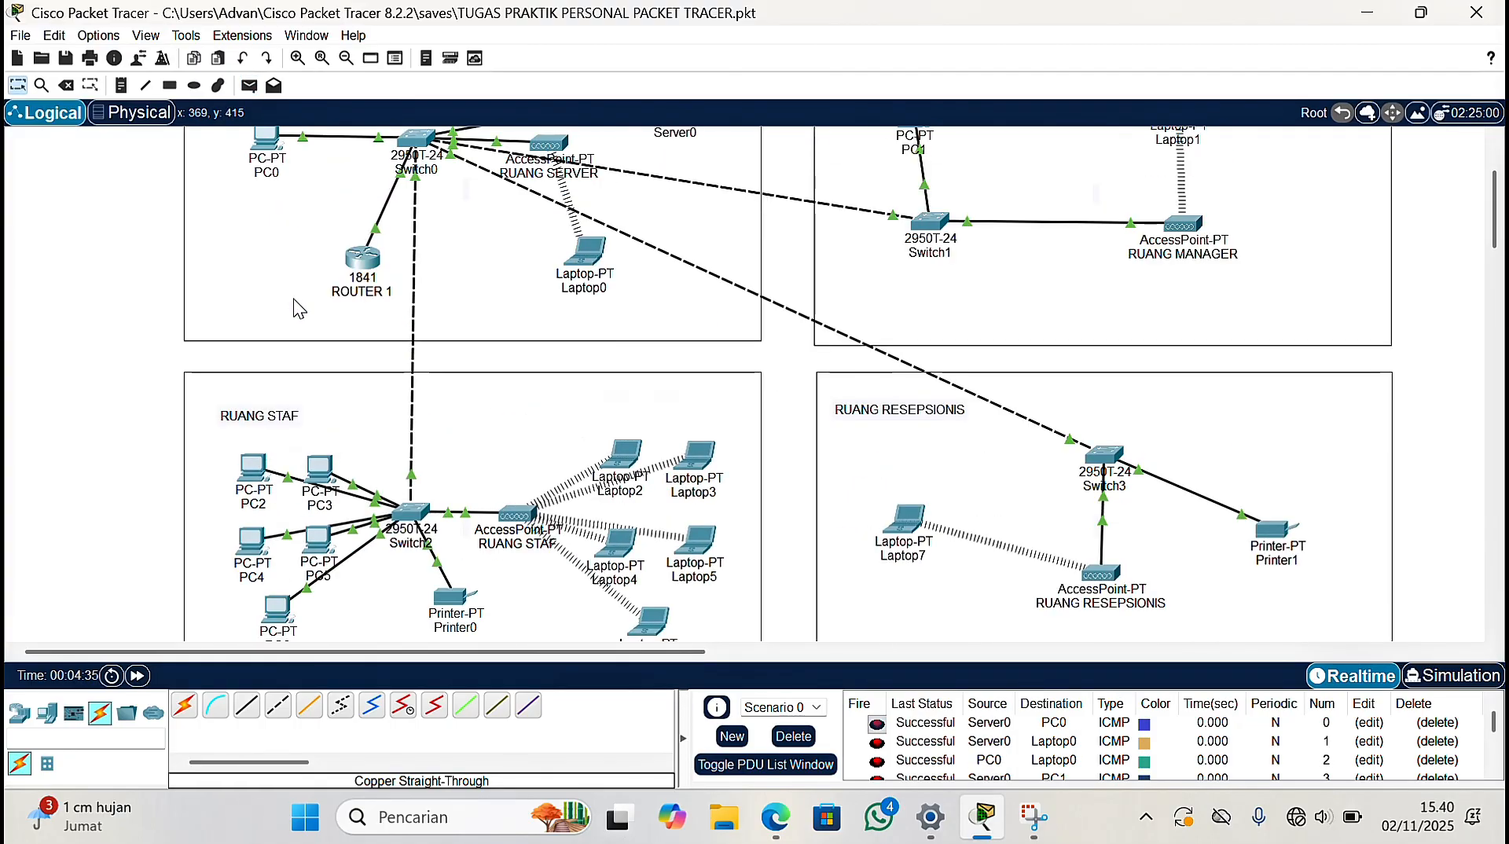
pyautogui.click(249, 84)
pyautogui.scroll(1, 425, 283)
pyautogui.click(668, 145)
pyautogui.scroll(-3, 536, 285)
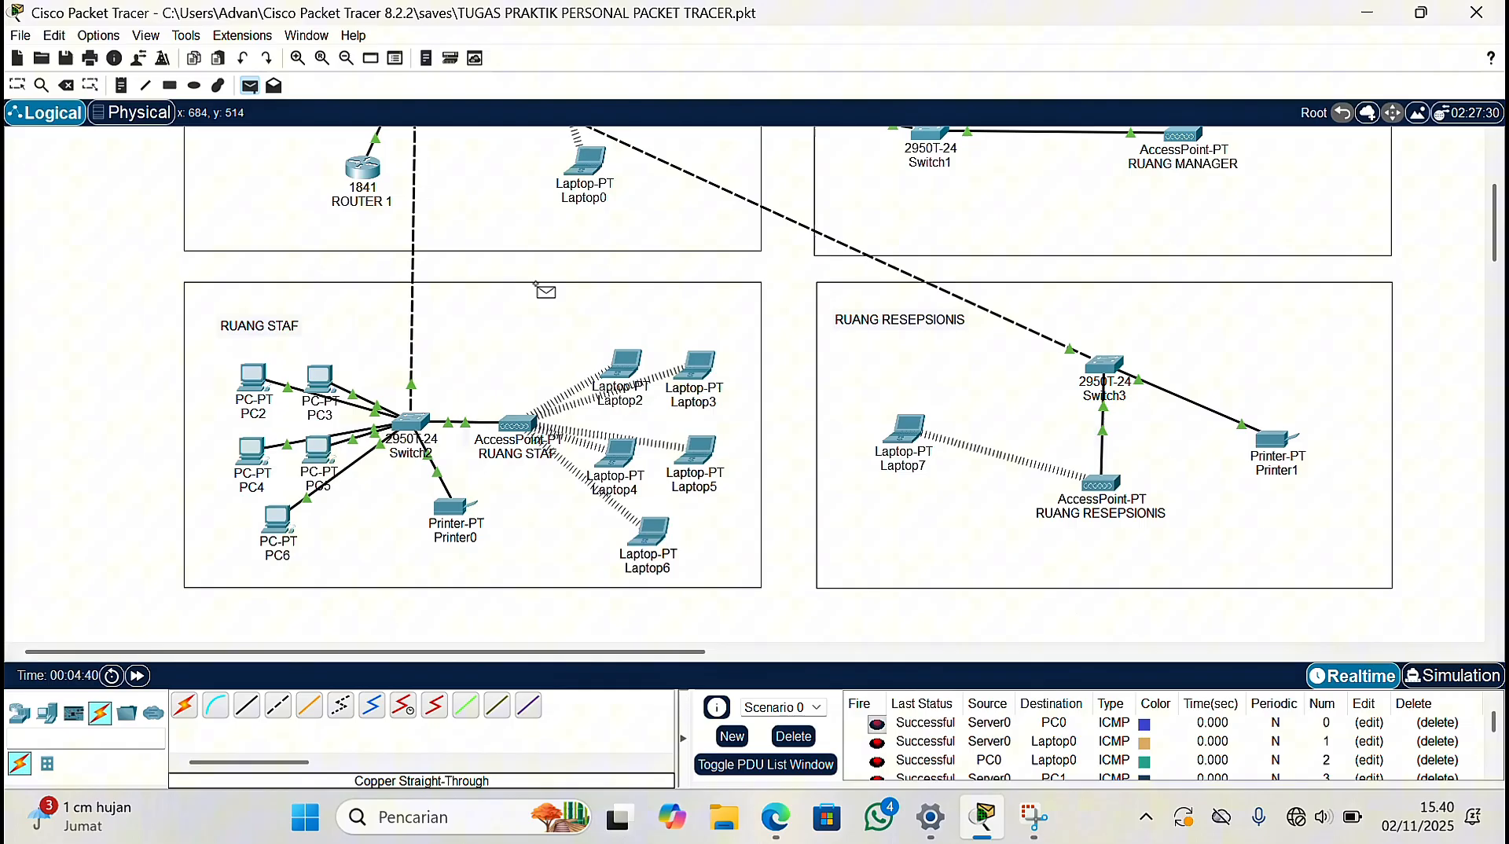
pyautogui.click(308, 445)
pyautogui.scroll(3, 308, 445)
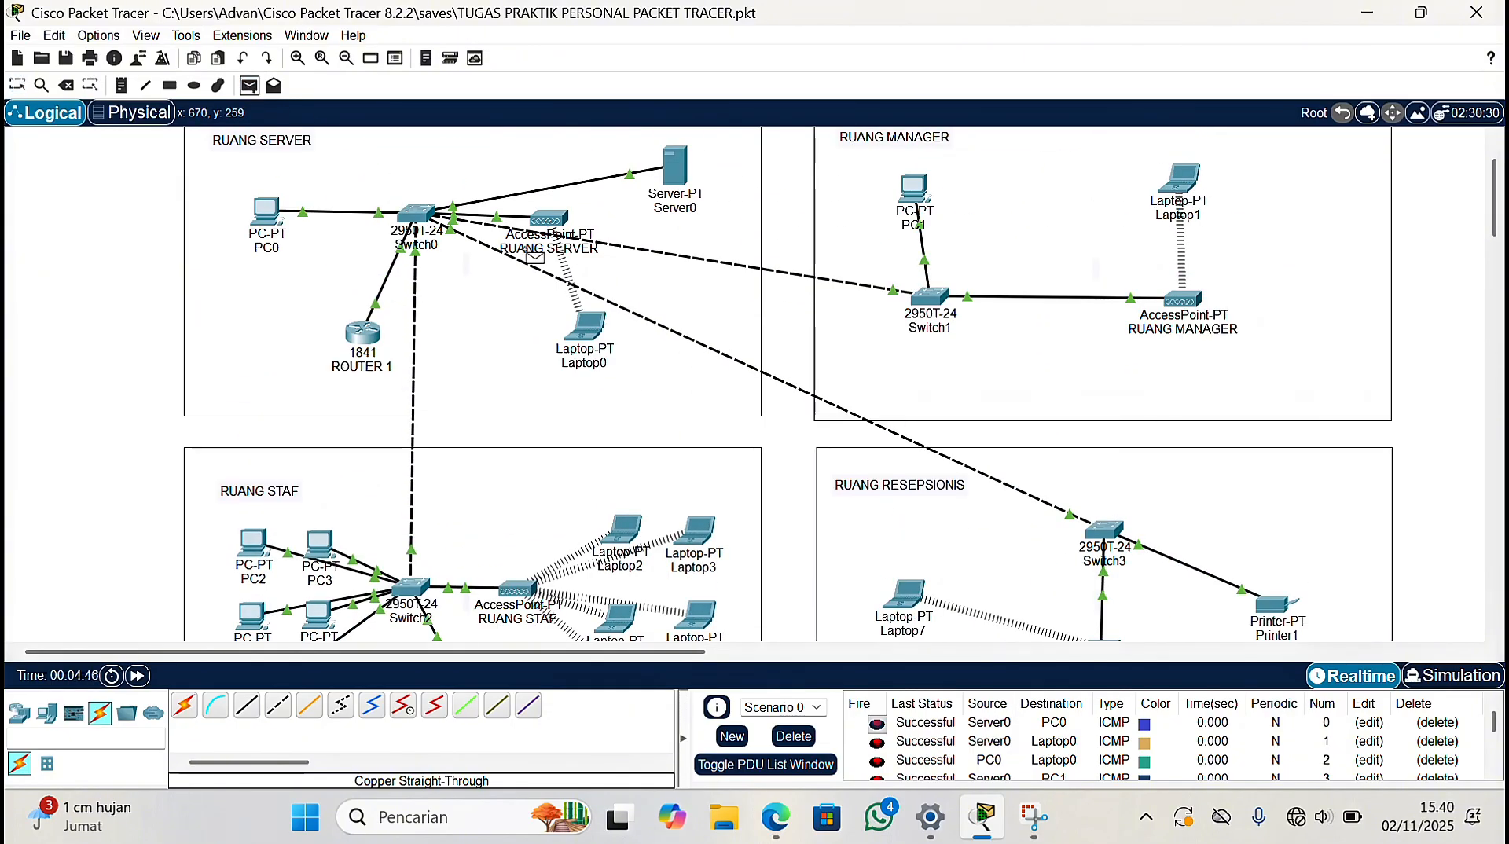
pyautogui.click(675, 165)
pyautogui.scroll(-3, 340, 501)
pyautogui.scroll(3, 310, 528)
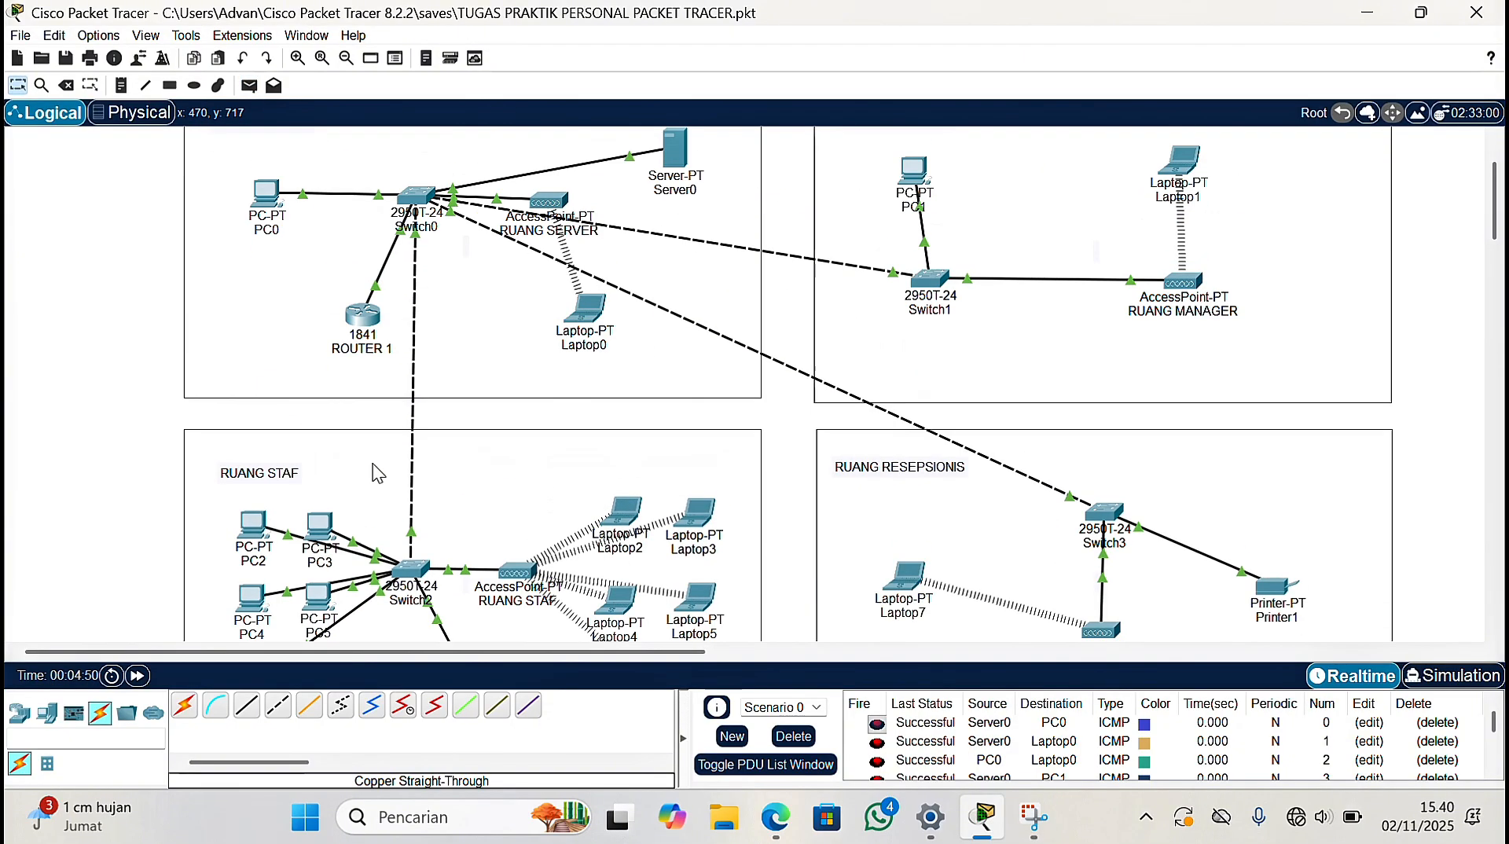
# Test the staff room laptops by sending simple PDUs from Server0 to Laptop4, Laptop5 and Laptop6
pyautogui.click(249, 86)
pyautogui.click(675, 193)
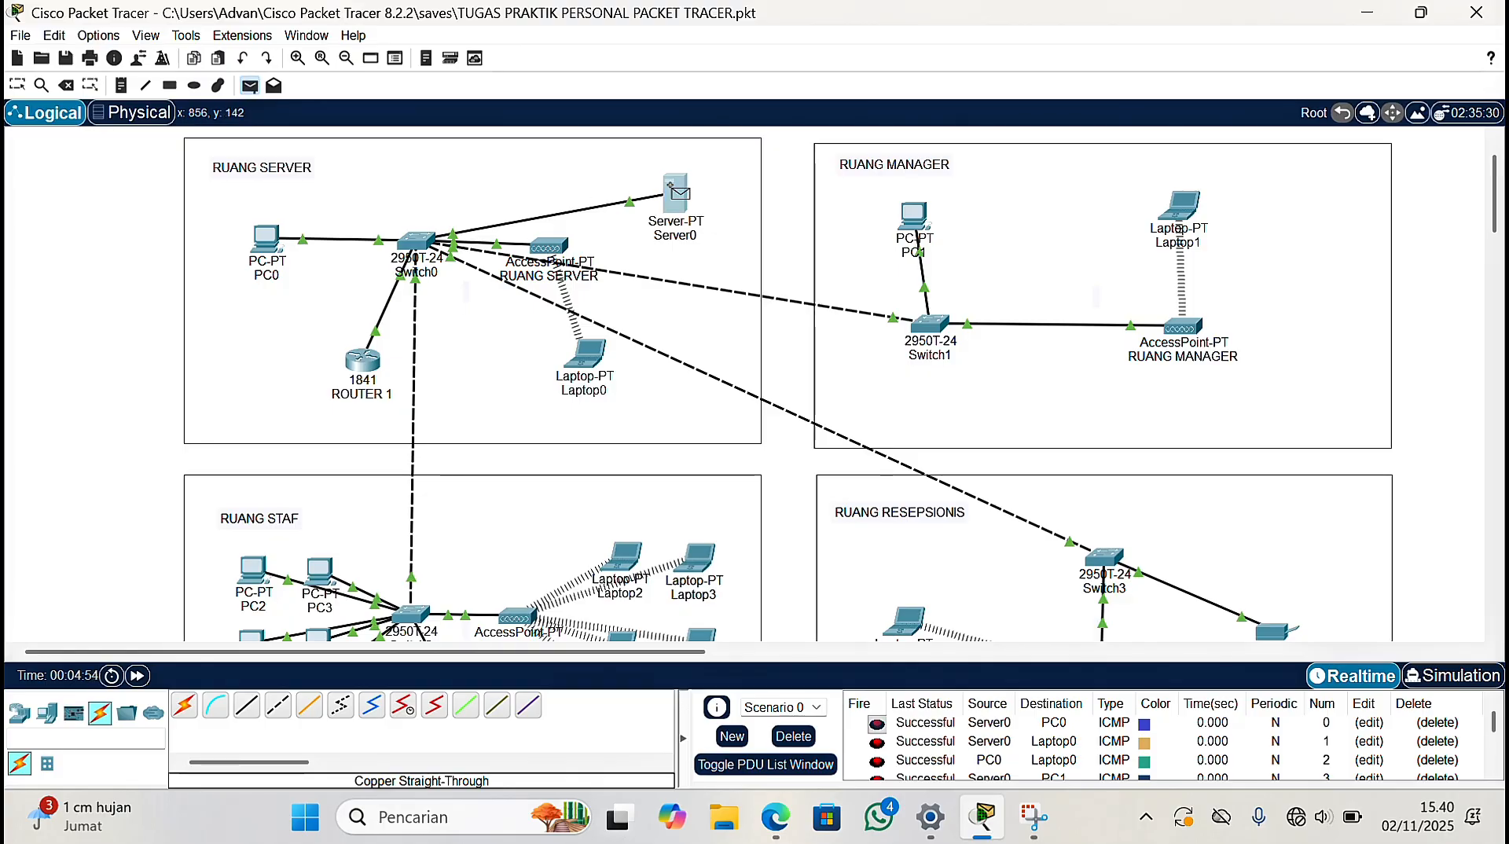
pyautogui.scroll(-3, 652, 452)
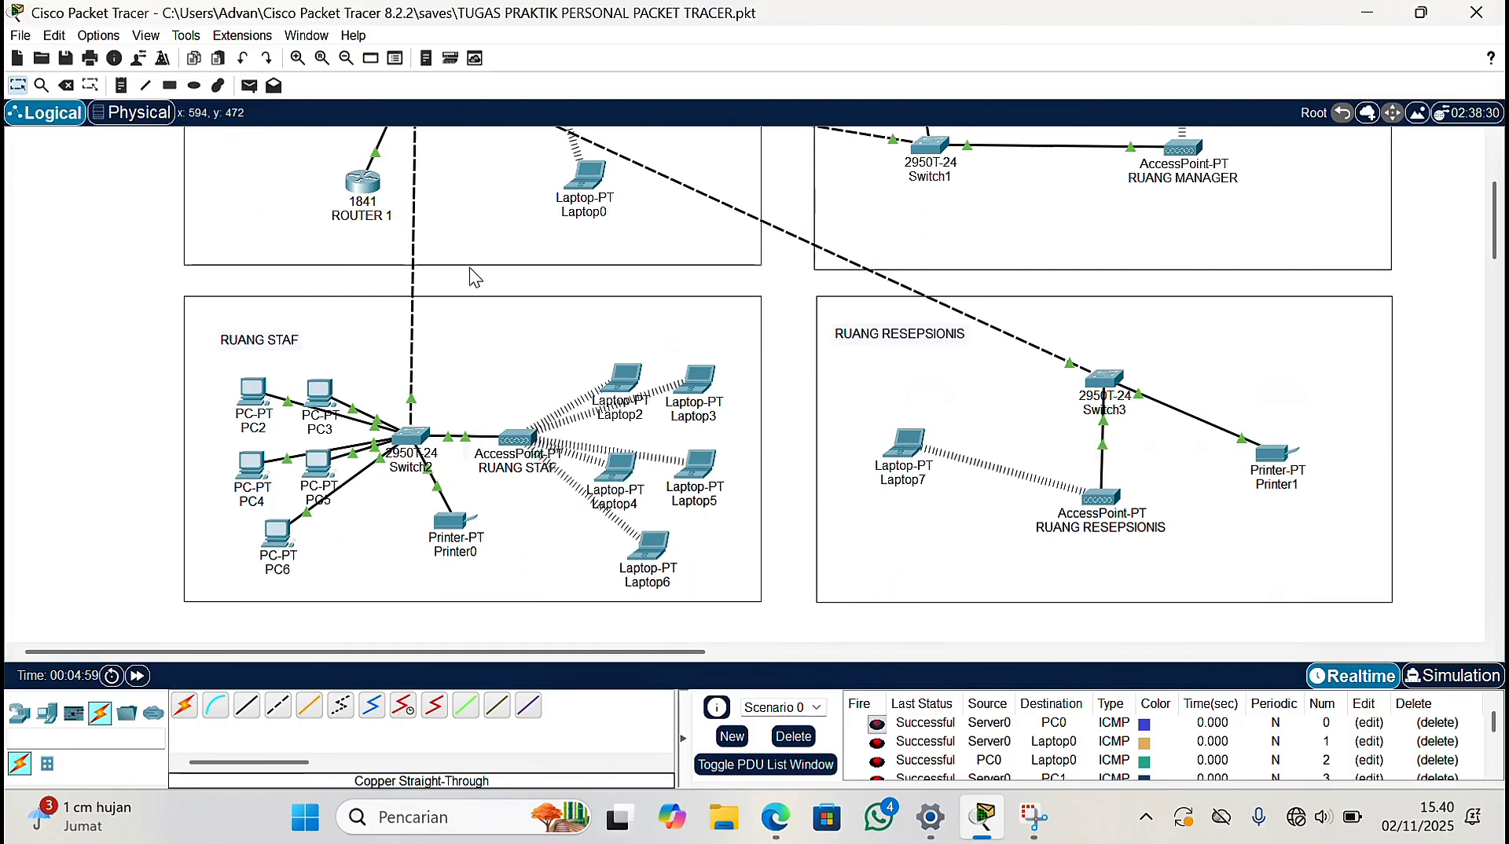
pyautogui.click(249, 86)
pyautogui.scroll(2, 597, 236)
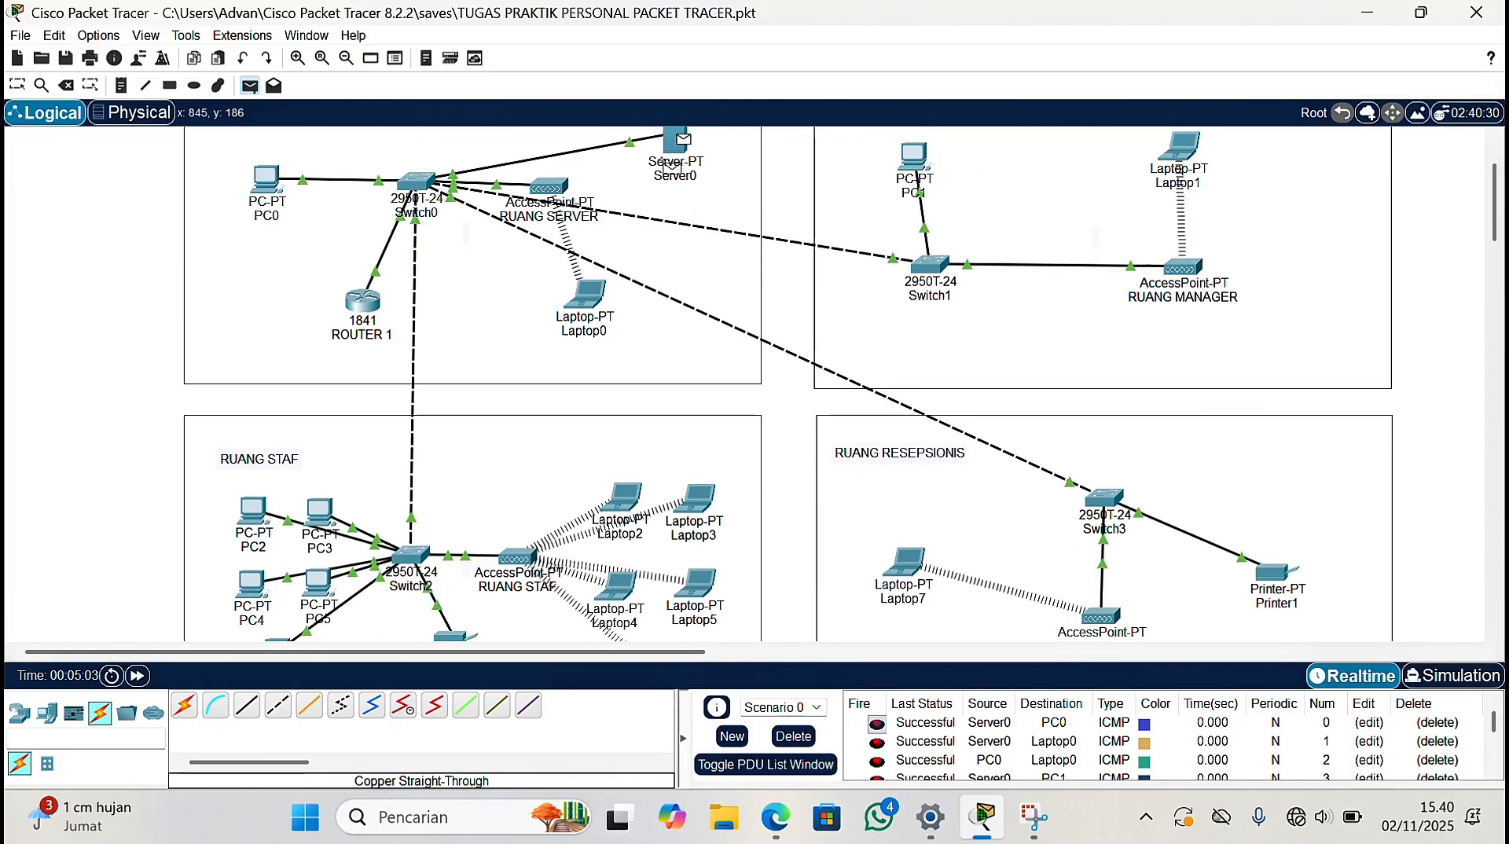
pyautogui.click(695, 582)
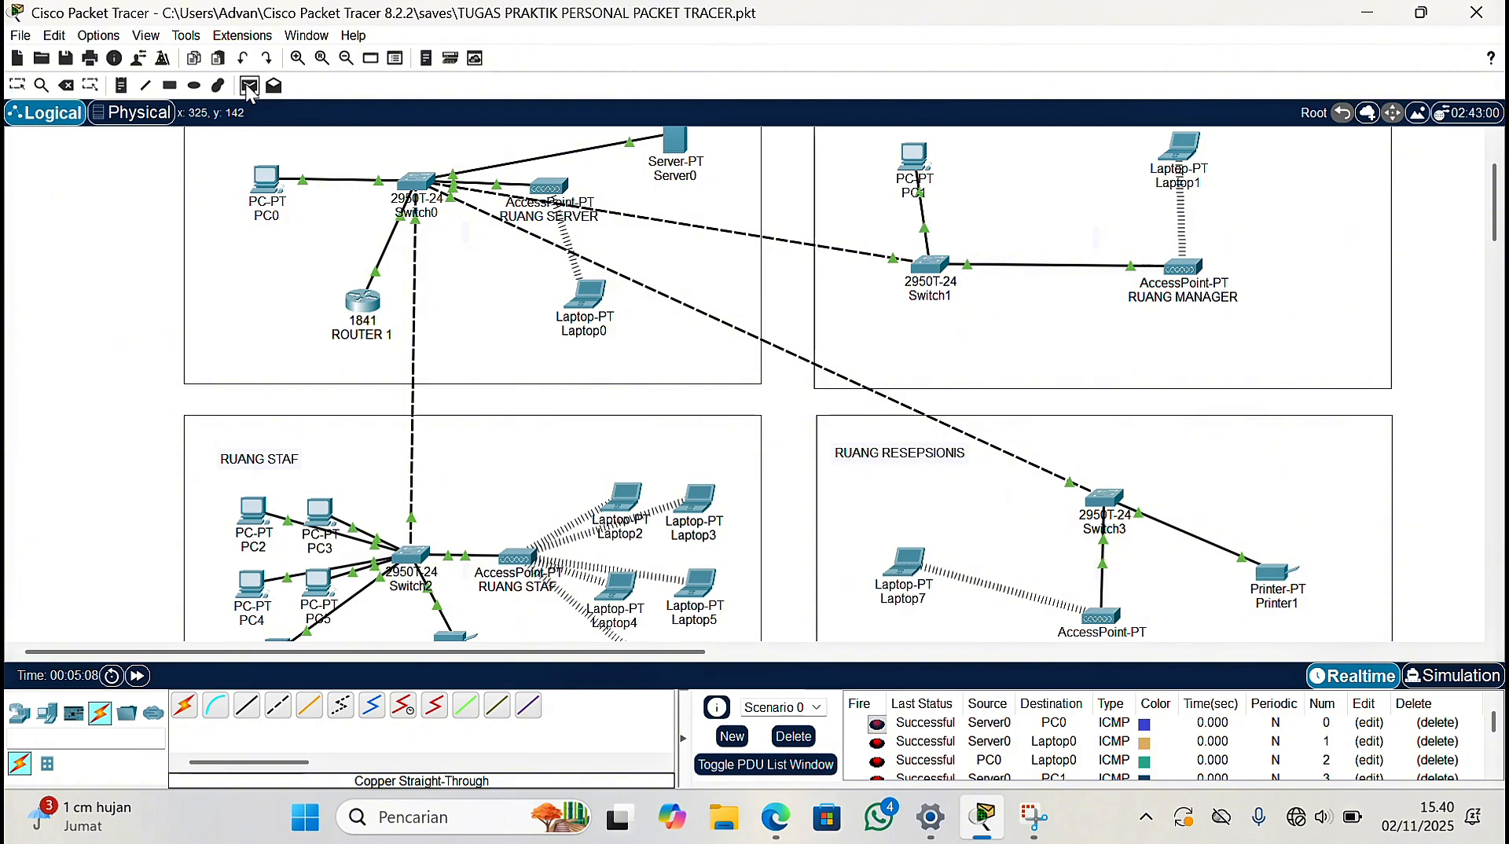
pyautogui.click(669, 136)
pyautogui.scroll(-1, 617, 322)
pyautogui.click(635, 580)
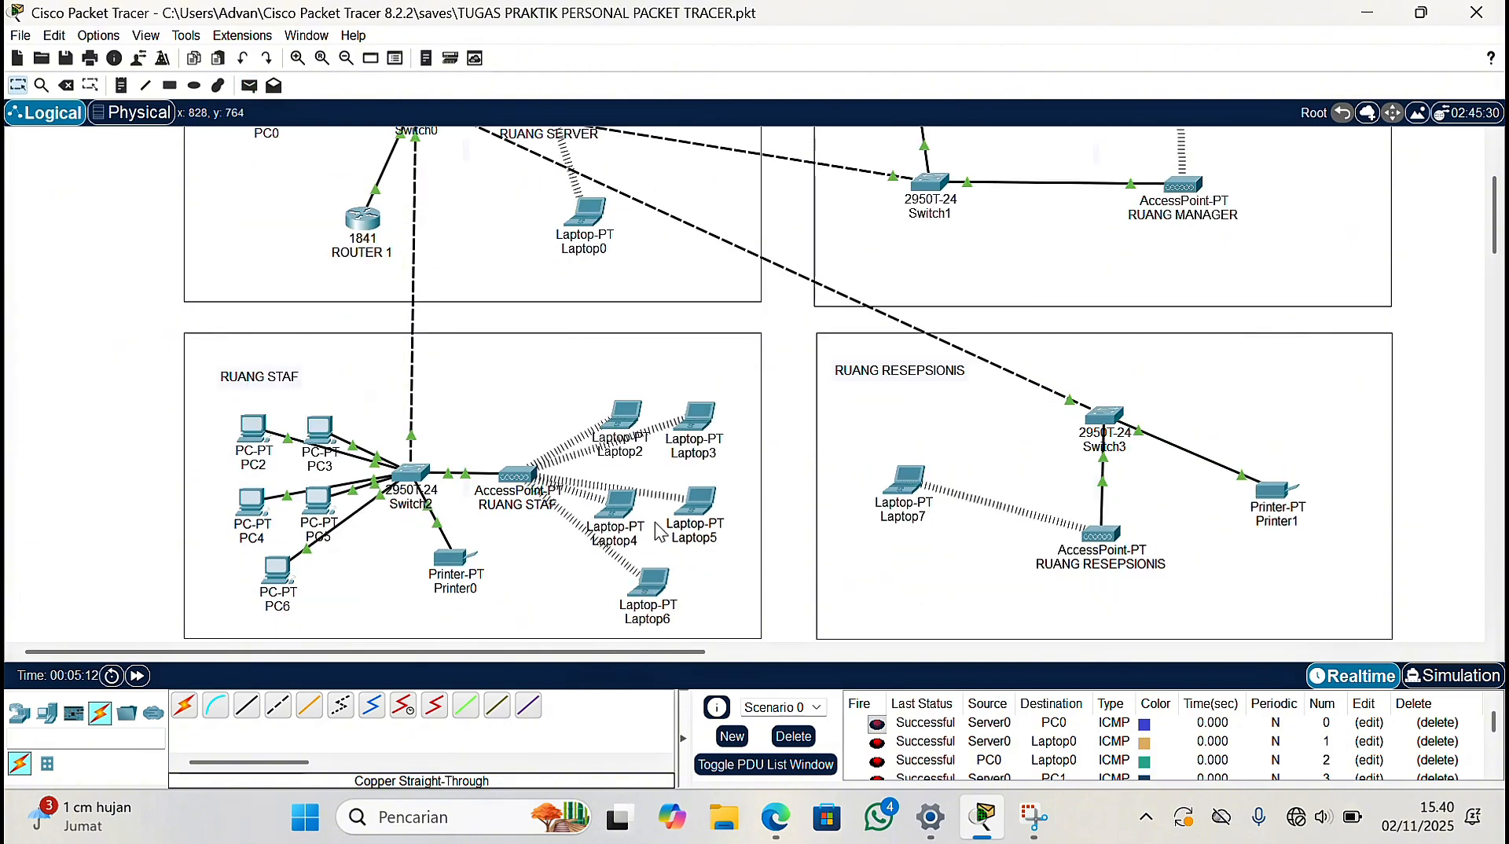
pyautogui.scroll(-4, 957, 731)
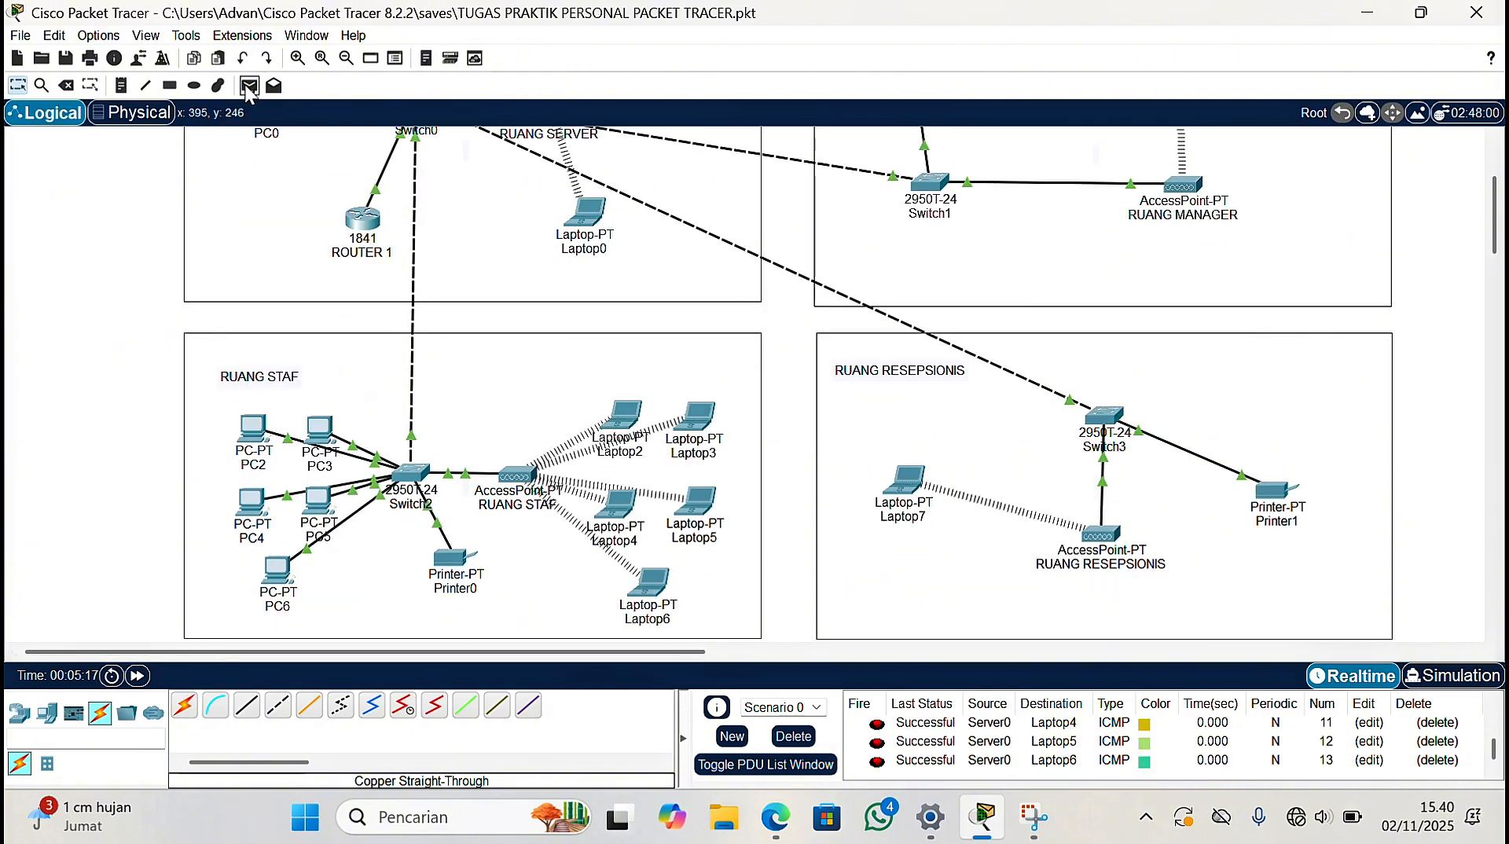
# Send a simple PDU from Server0 to Laptop7 in the reception room
pyautogui.scroll(2, 504, 299)
pyautogui.click(672, 183)
pyautogui.scroll(-2, 872, 484)
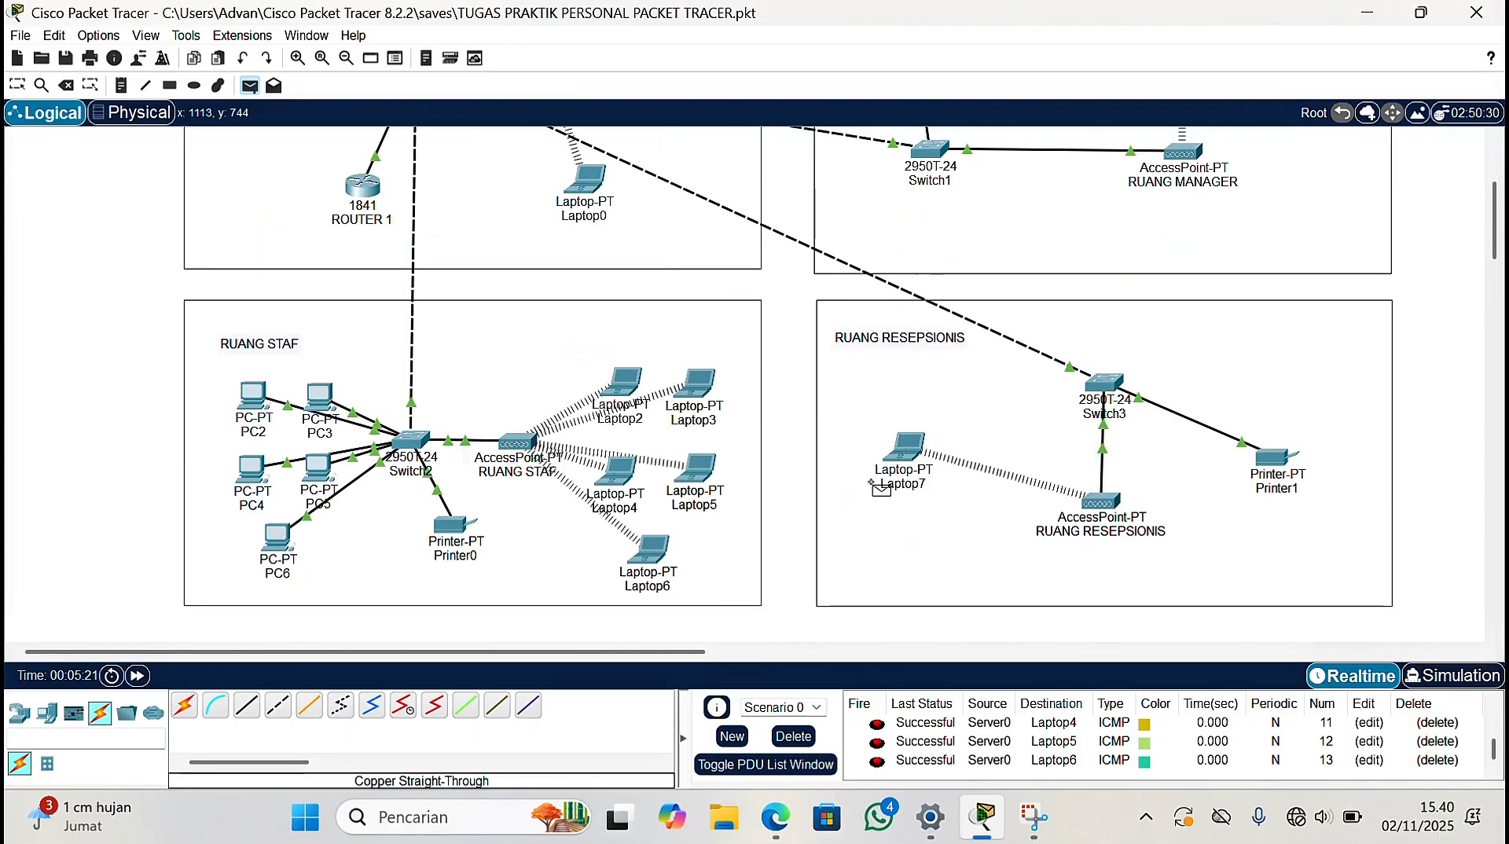
pyautogui.click(900, 442)
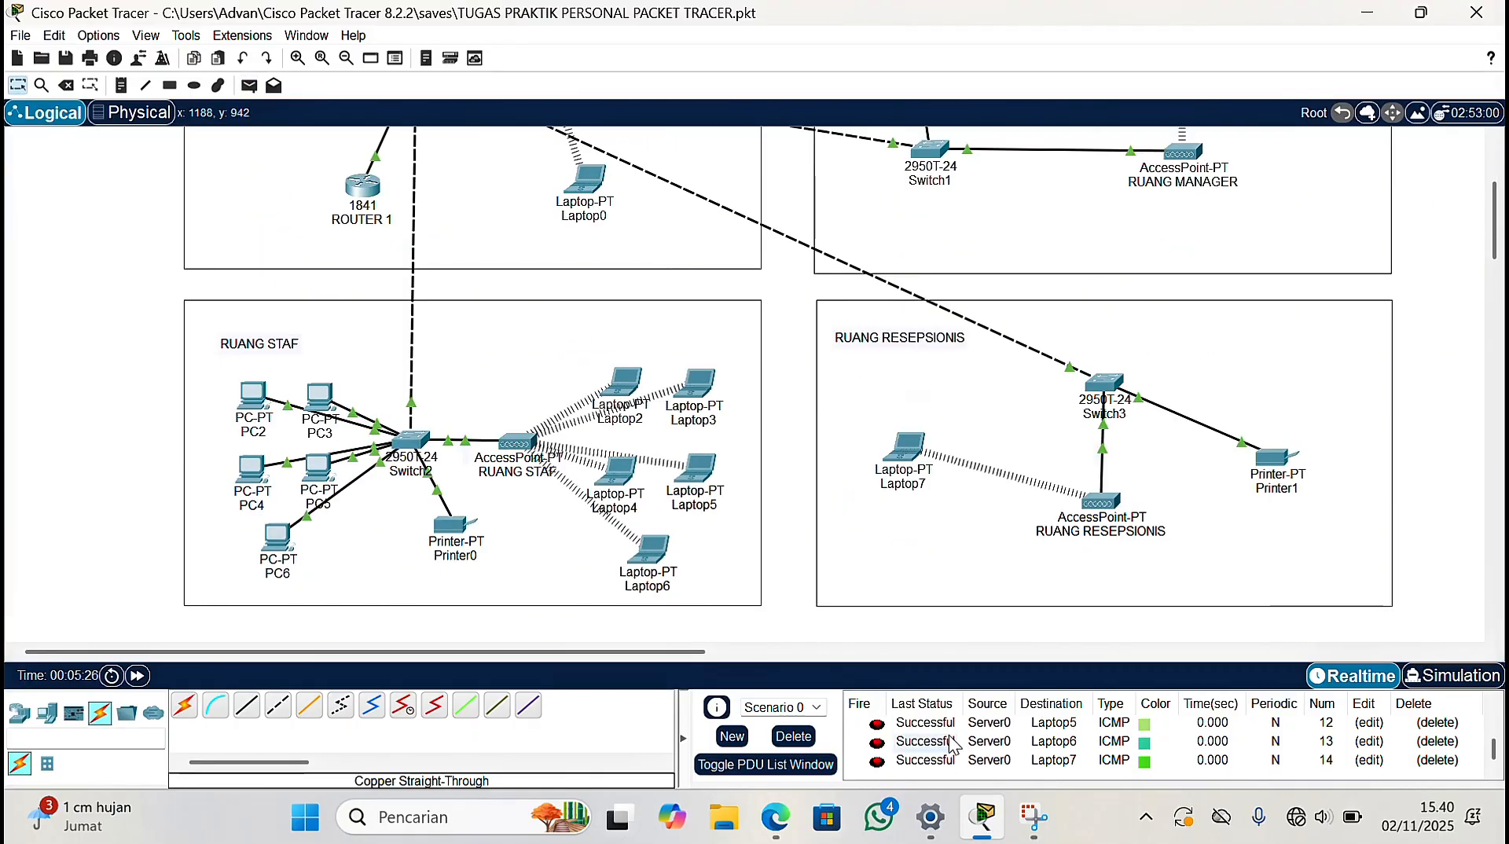
# Test the printers by sending simple PDUs from Server0 to Printer0 in the staff room and Printer1 in the reception room
pyautogui.click(249, 85)
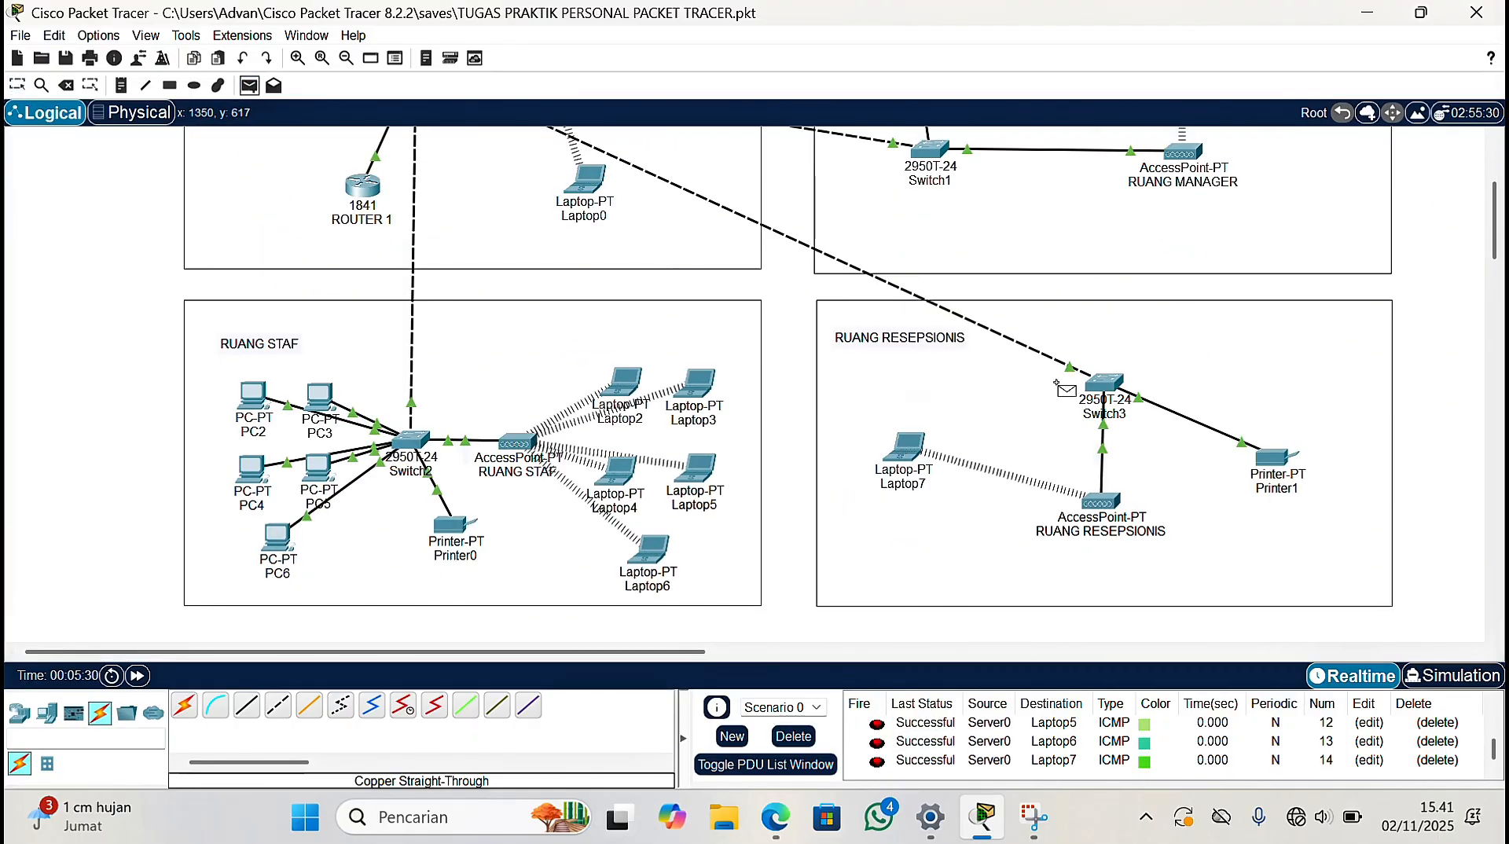
pyautogui.scroll(2, 718, 283)
pyautogui.click(677, 165)
pyautogui.scroll(-2, 597, 346)
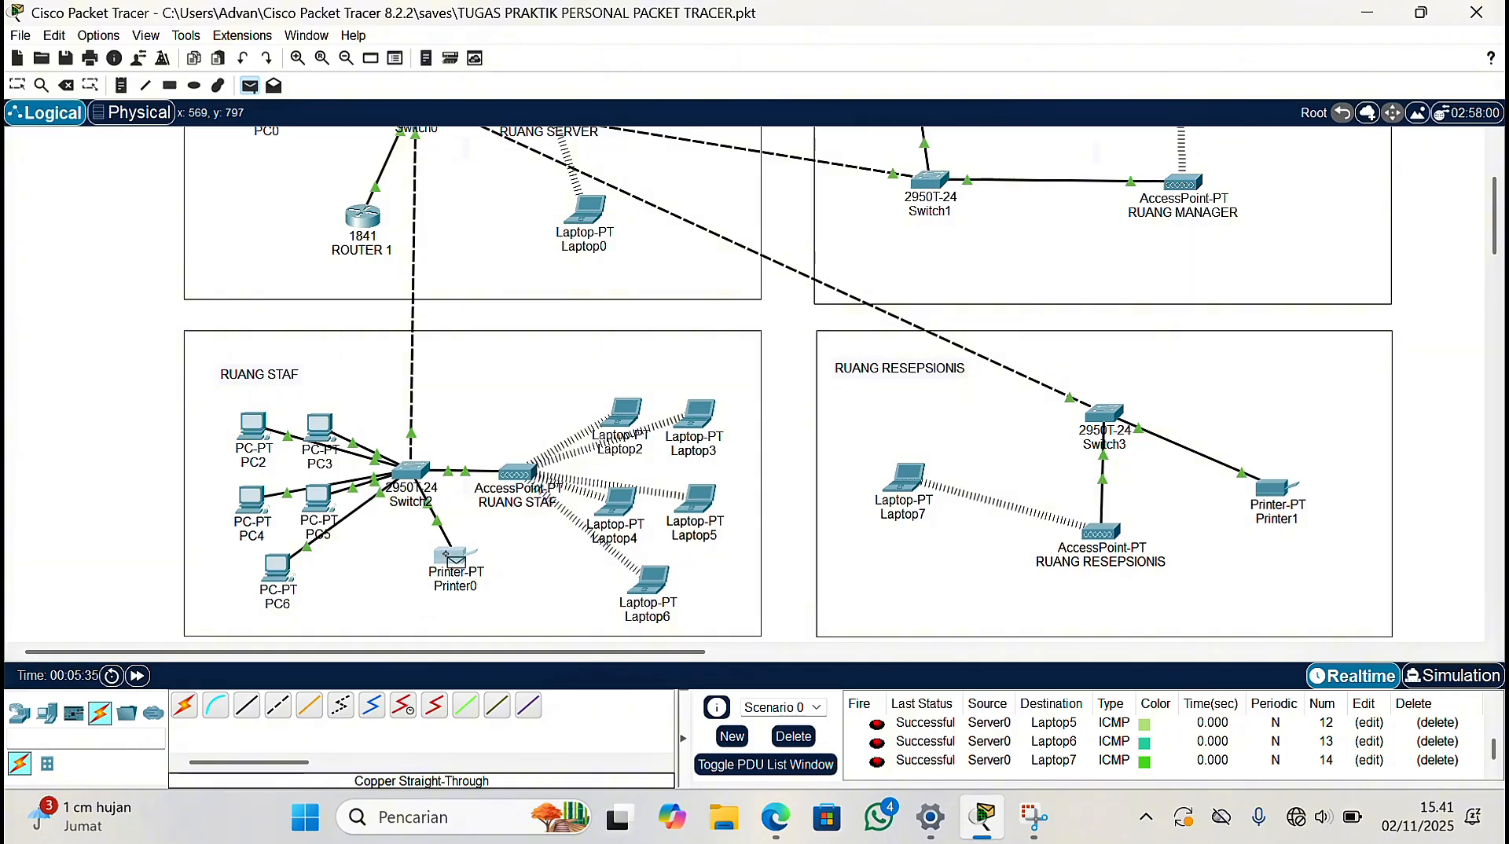
pyautogui.click(454, 557)
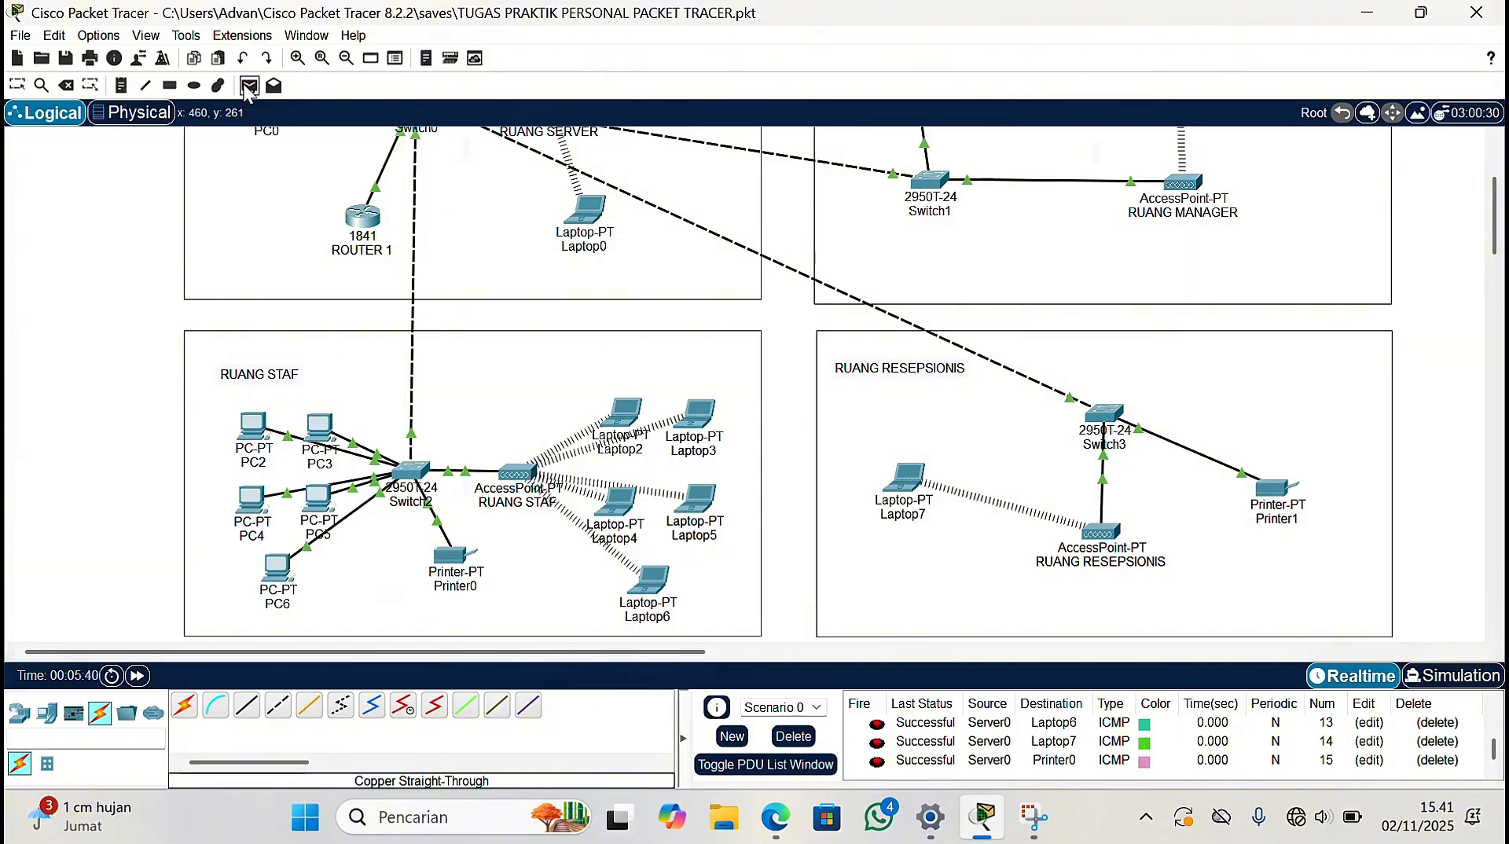
pyautogui.click(249, 88)
pyautogui.scroll(1, 458, 303)
pyautogui.click(672, 134)
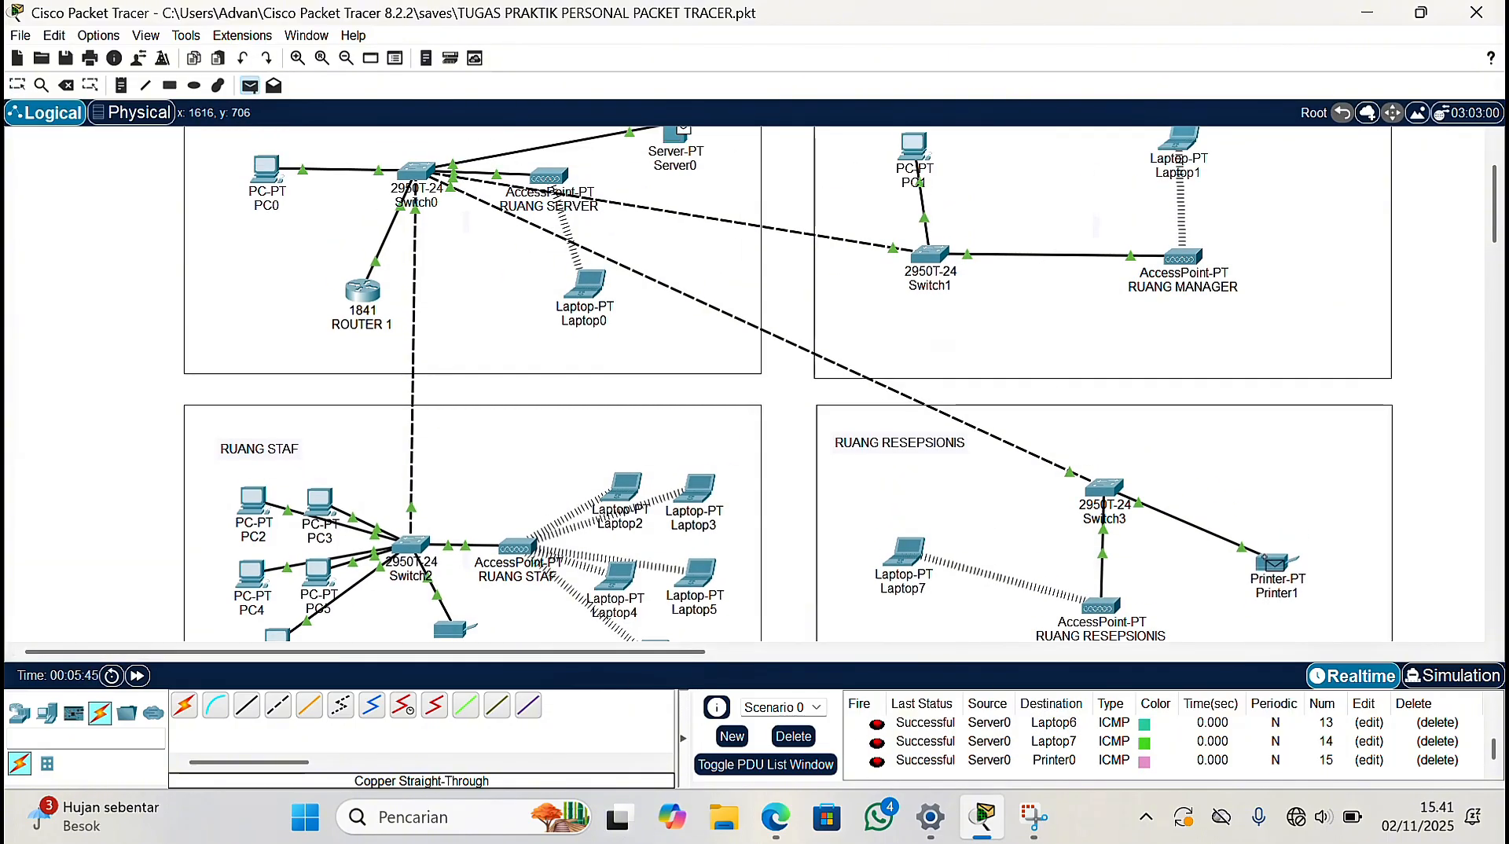
pyautogui.click(1273, 563)
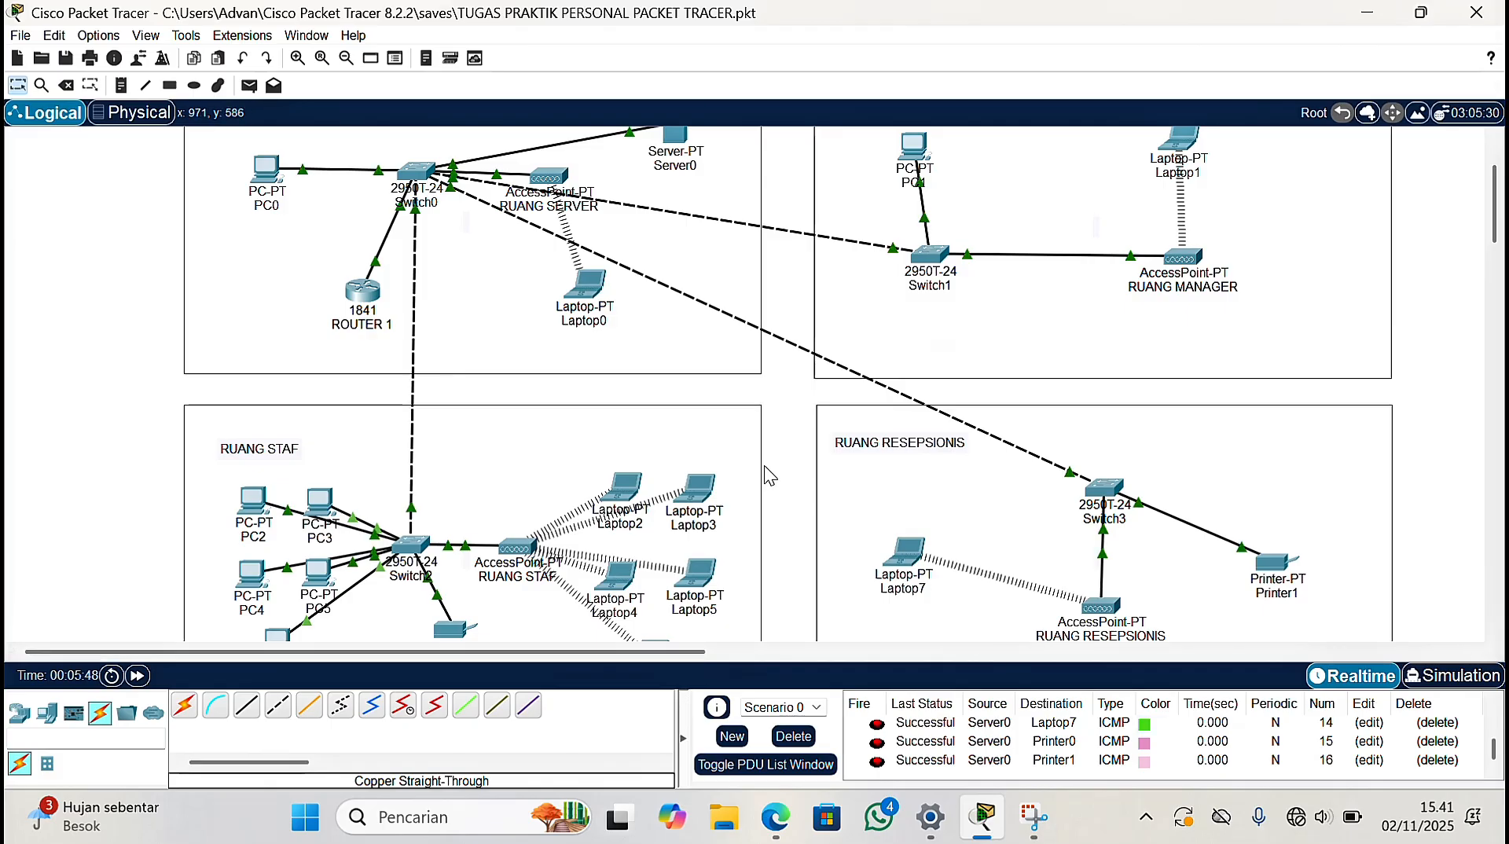
# Send simple PDUs from PC3 to Laptop2, and from PC4 and PC0 to Laptop7 in the reception room
pyautogui.click(250, 88)
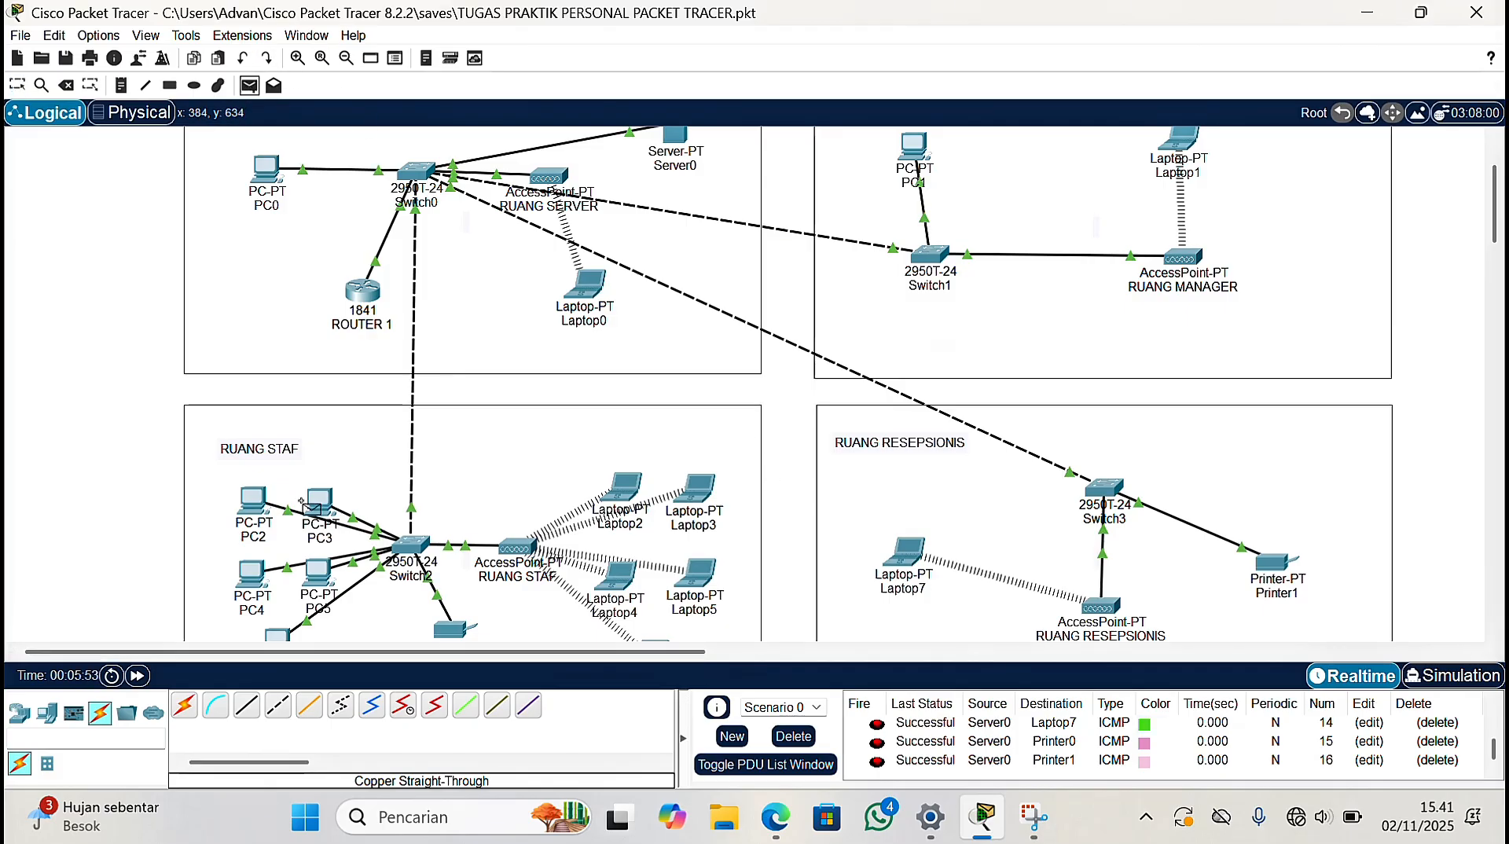
pyautogui.click(599, 489)
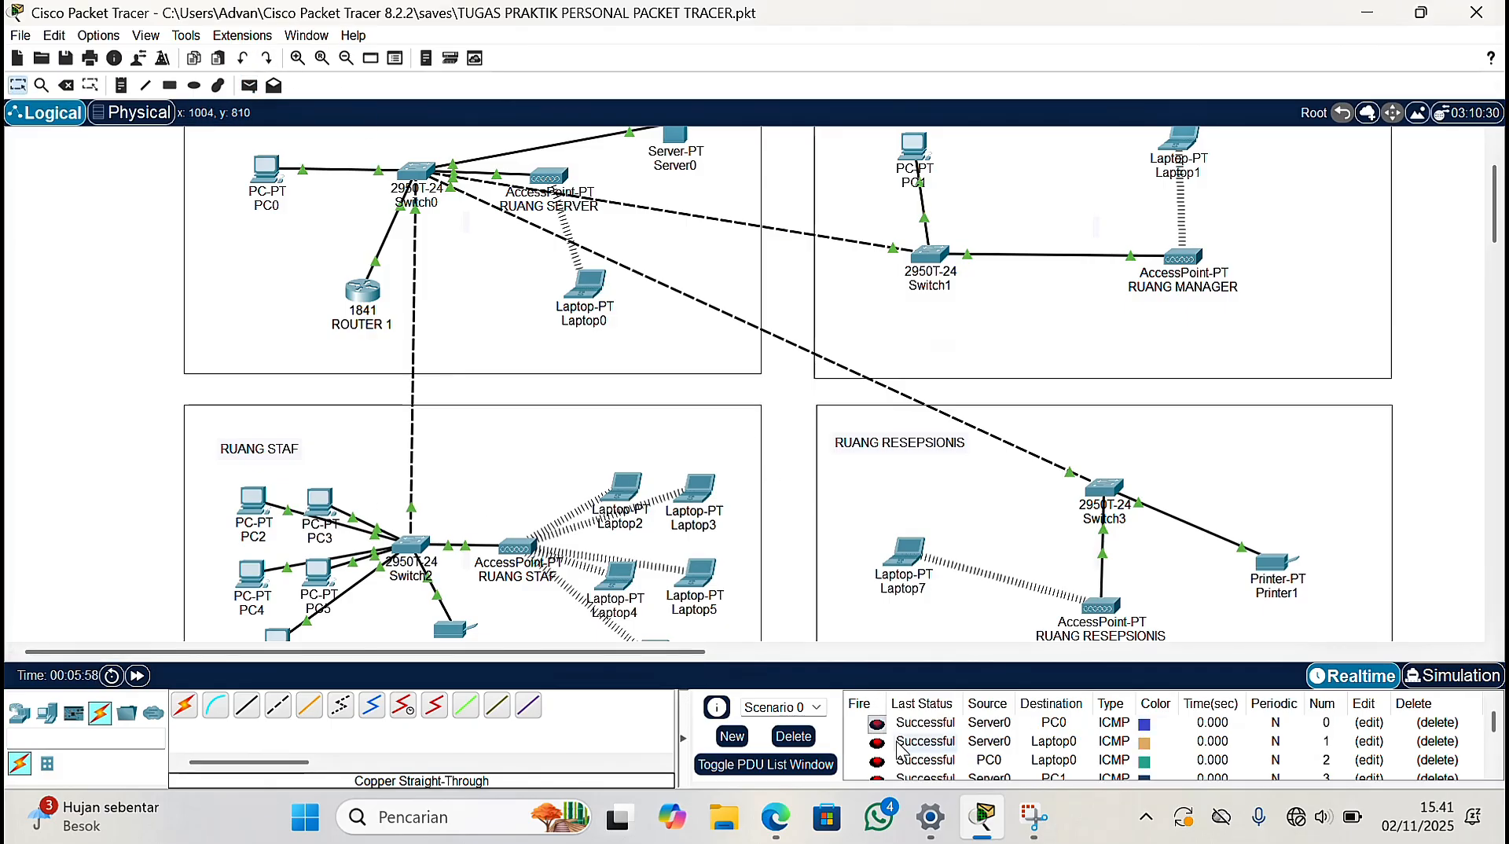
pyautogui.click(249, 85)
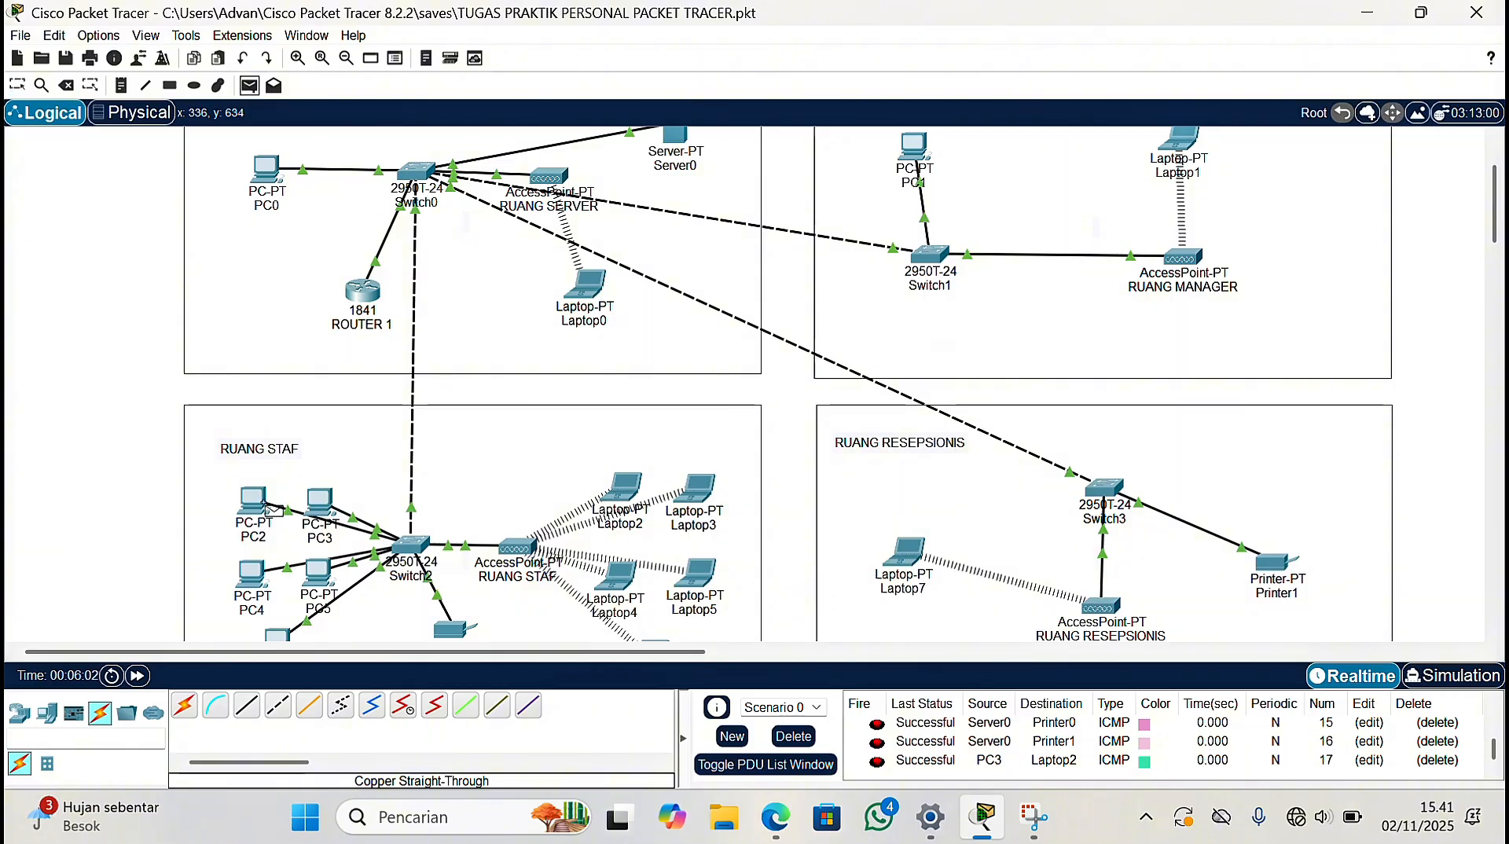
pyautogui.click(252, 574)
pyautogui.click(904, 550)
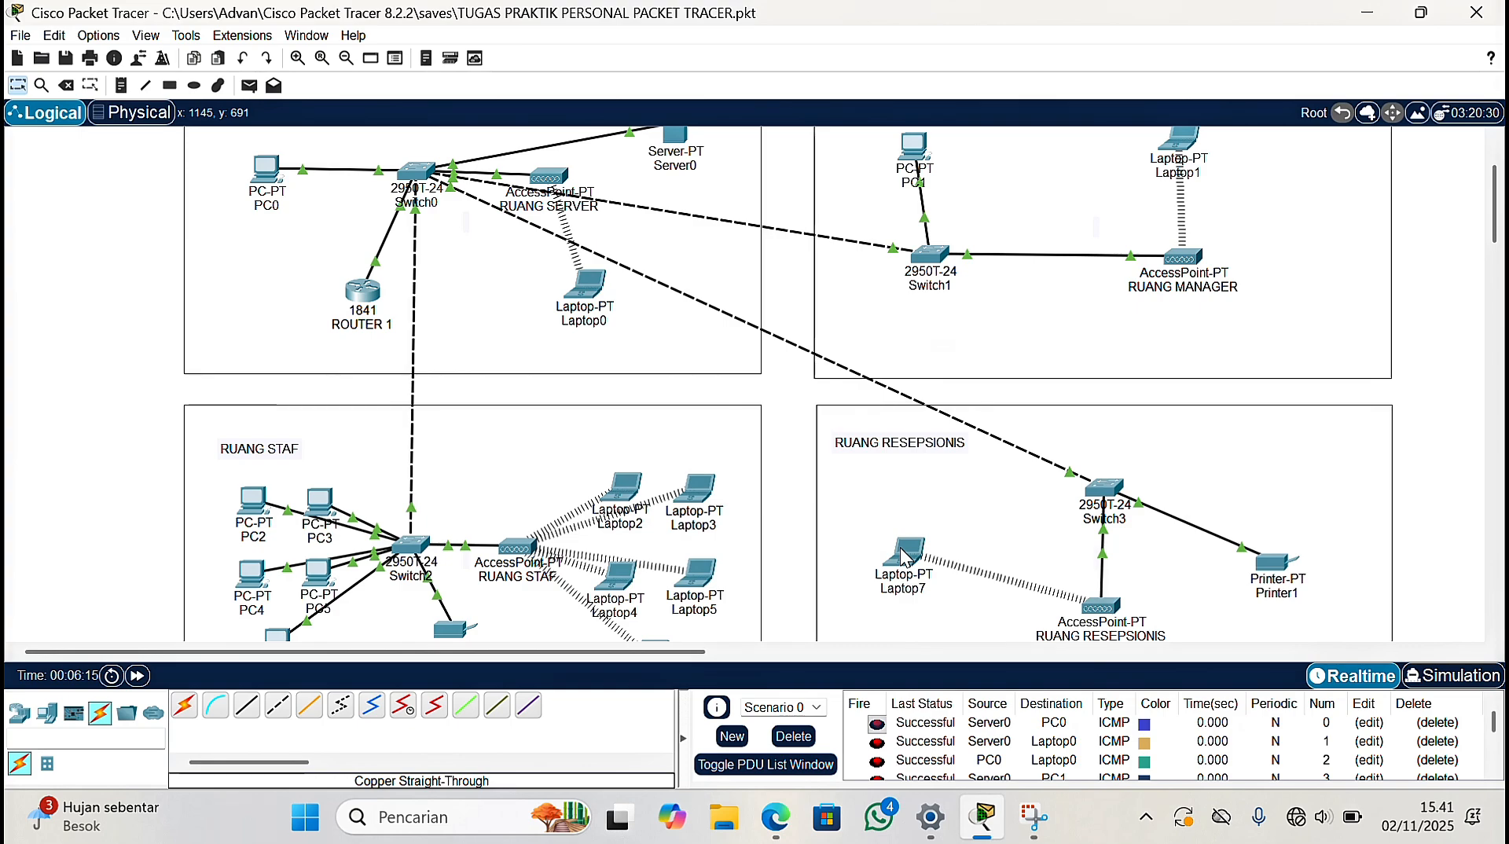
# Test connectivity between rooms by sending simple PDUs from PC1 to Laptop4 and from Laptop0 to Printer0
pyautogui.click(249, 85)
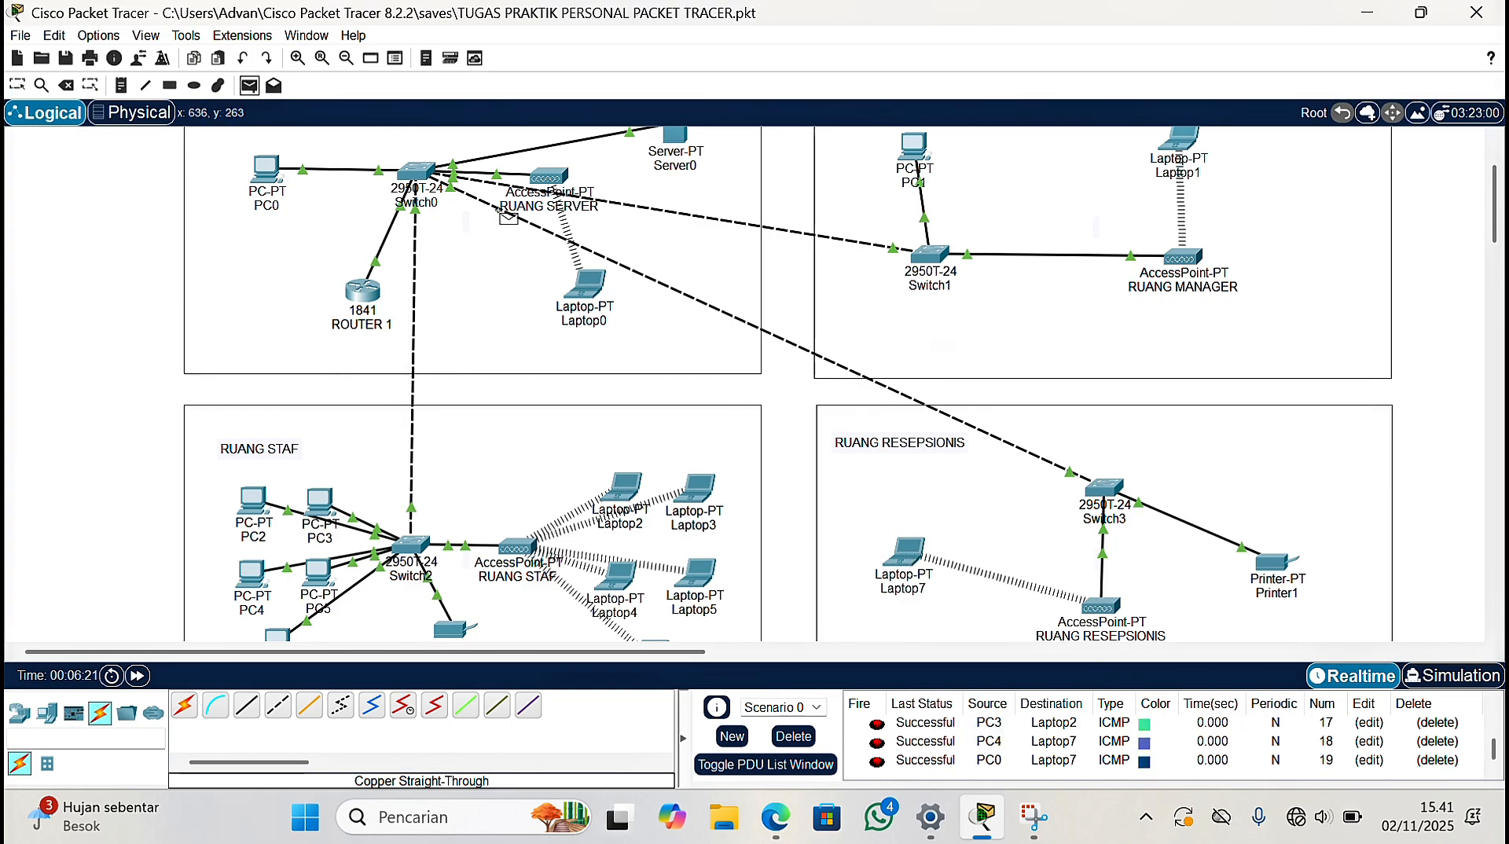
pyautogui.click(913, 150)
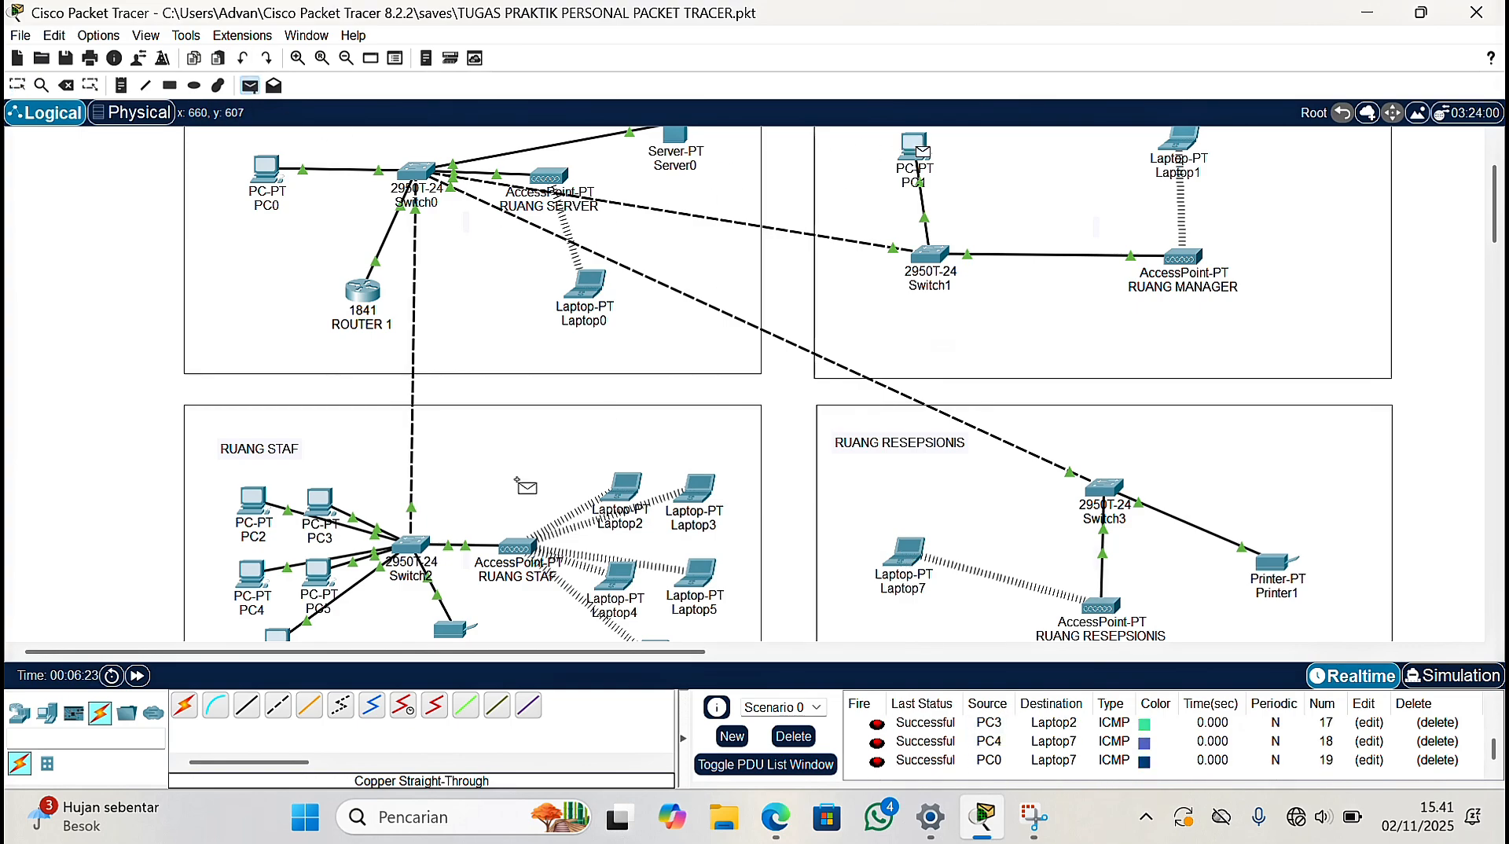
pyautogui.click(614, 578)
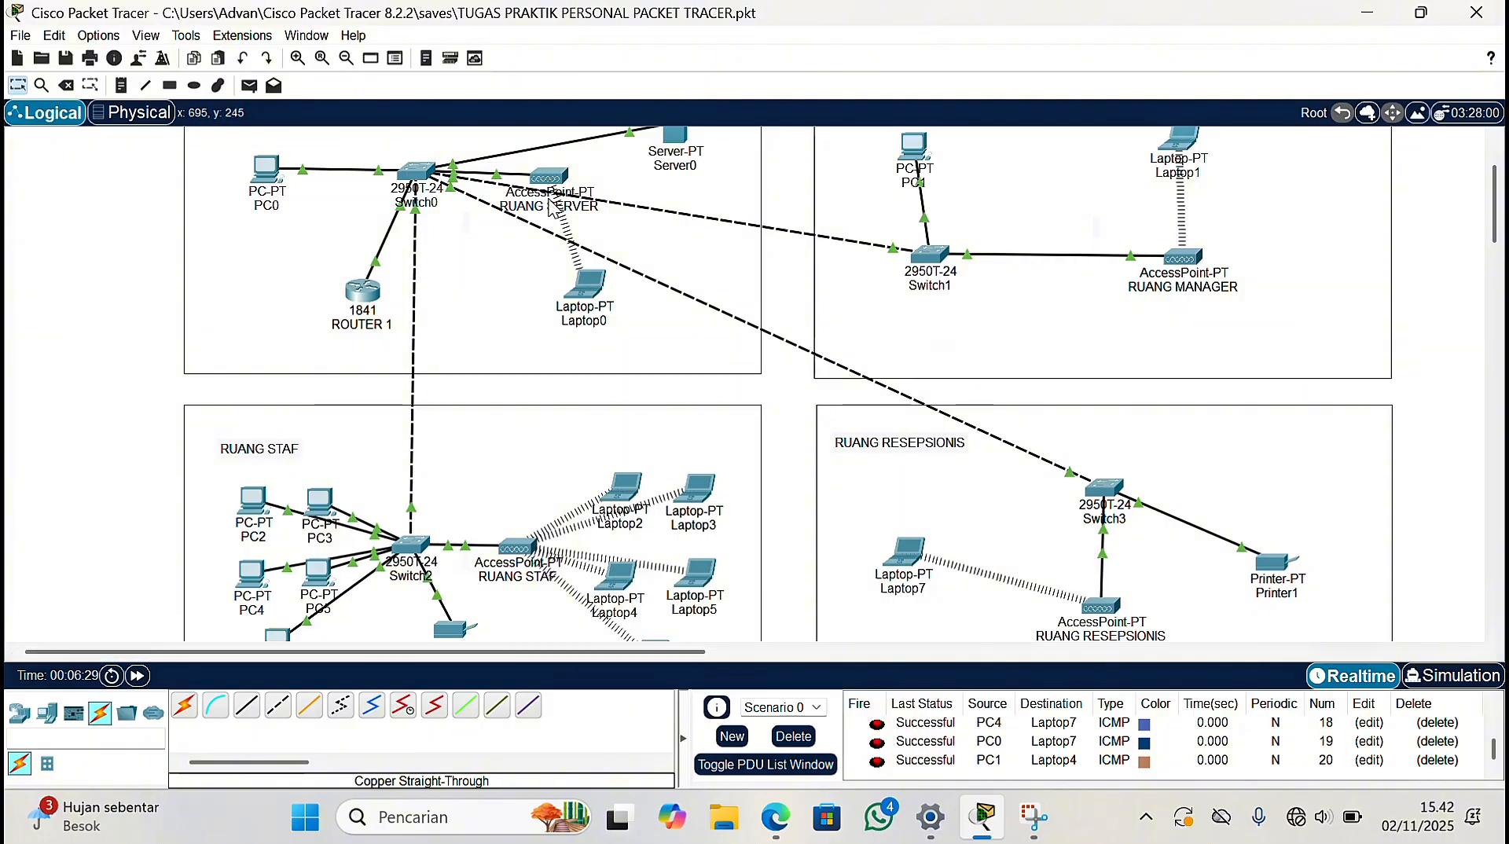
pyautogui.click(249, 85)
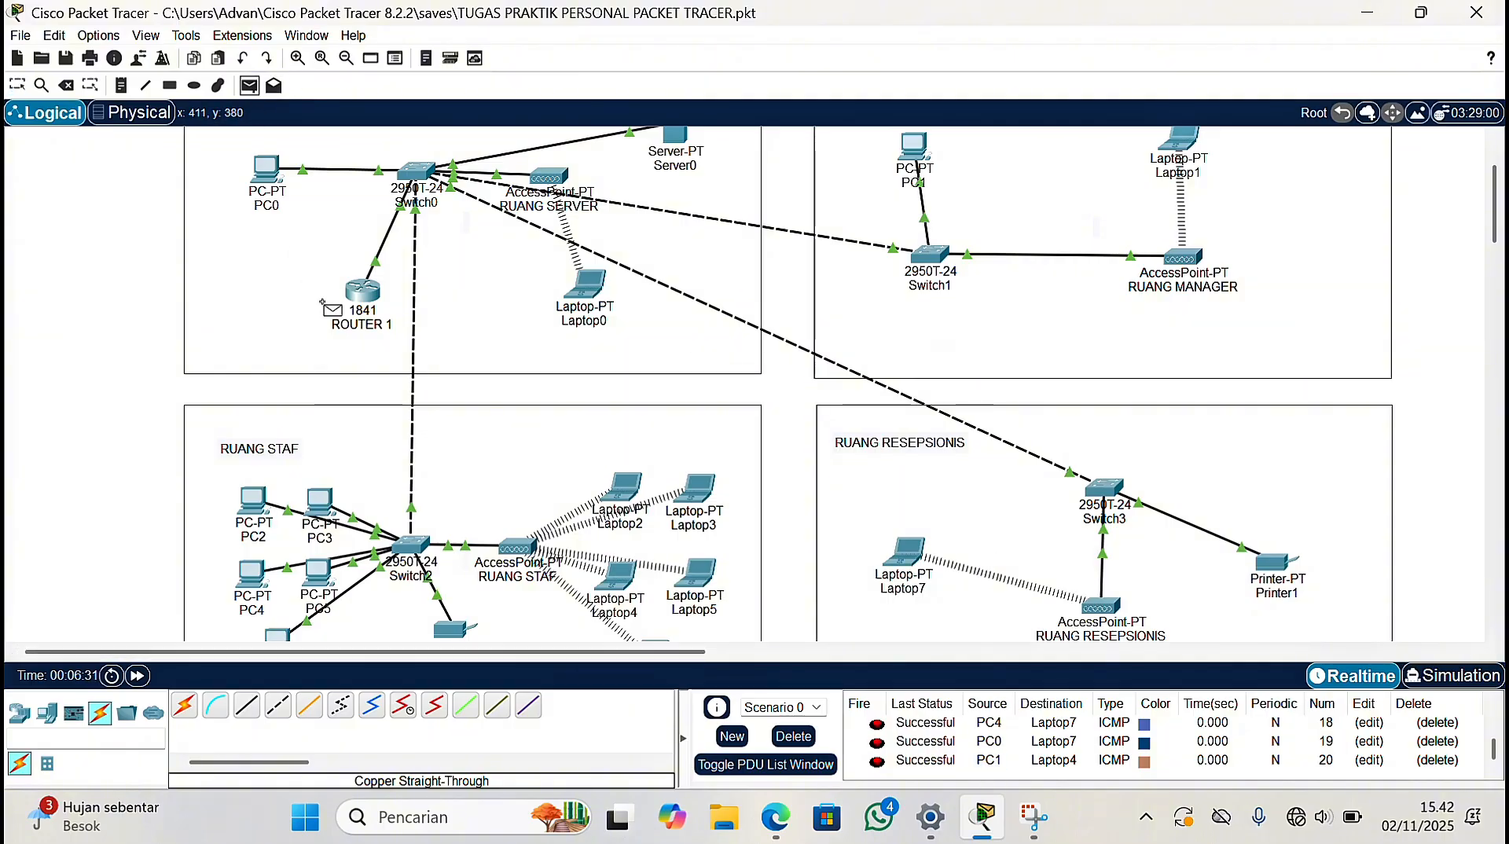
pyautogui.click(581, 285)
pyautogui.click(453, 629)
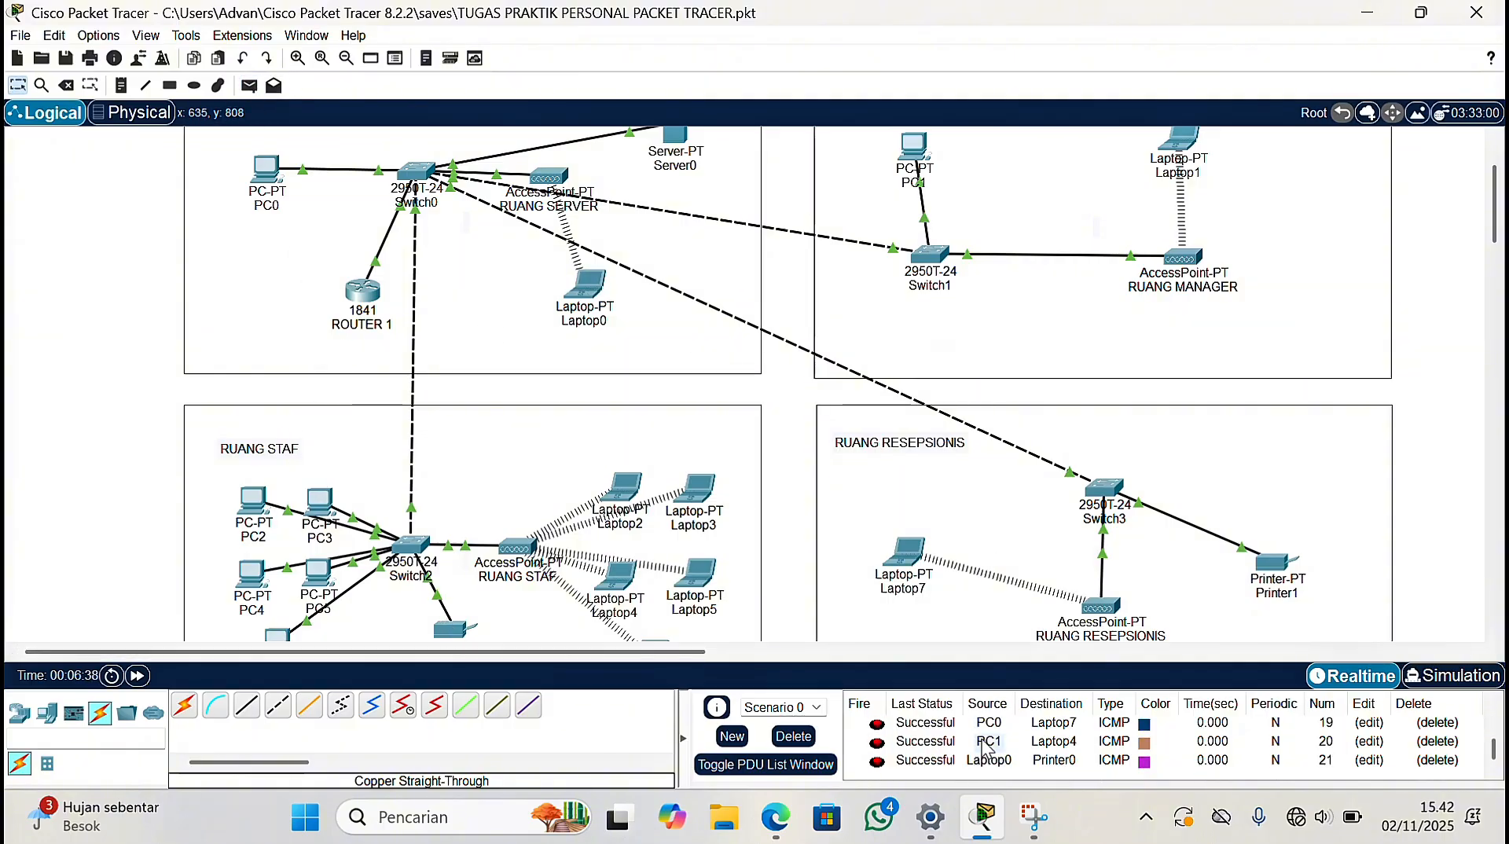